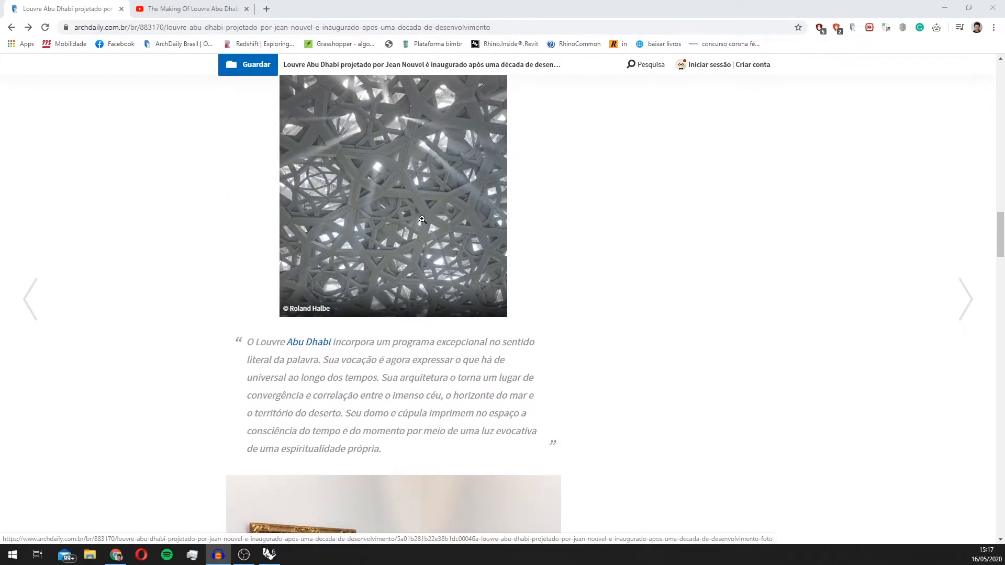
Step: Examine the layered dome diagram and the description in the YouTube video on the Louvre Abu Dhabi dome cladding
{"action": "scroll", "coordinate": [421, 220], "scroll_direction": "down", "scroll_amount": 6}
{"action": "left_click", "coordinate": [148, 6]}
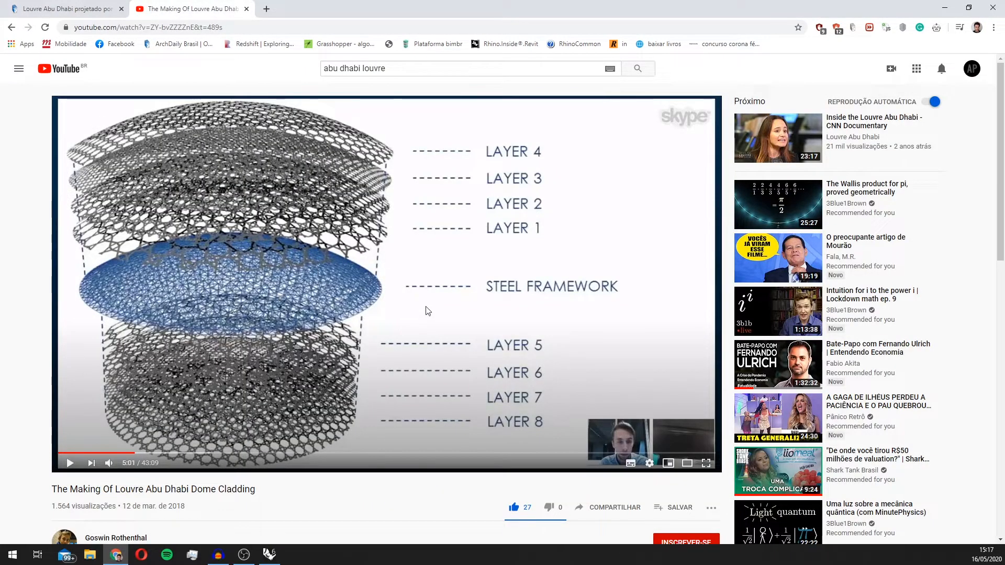
{"action": "scroll", "coordinate": [510, 369], "scroll_direction": "down", "scroll_amount": 1}
{"action": "scroll", "coordinate": [373, 353], "scroll_direction": "up", "scroll_amount": 1}
{"action": "scroll", "coordinate": [590, 392], "scroll_direction": "down", "scroll_amount": 2}
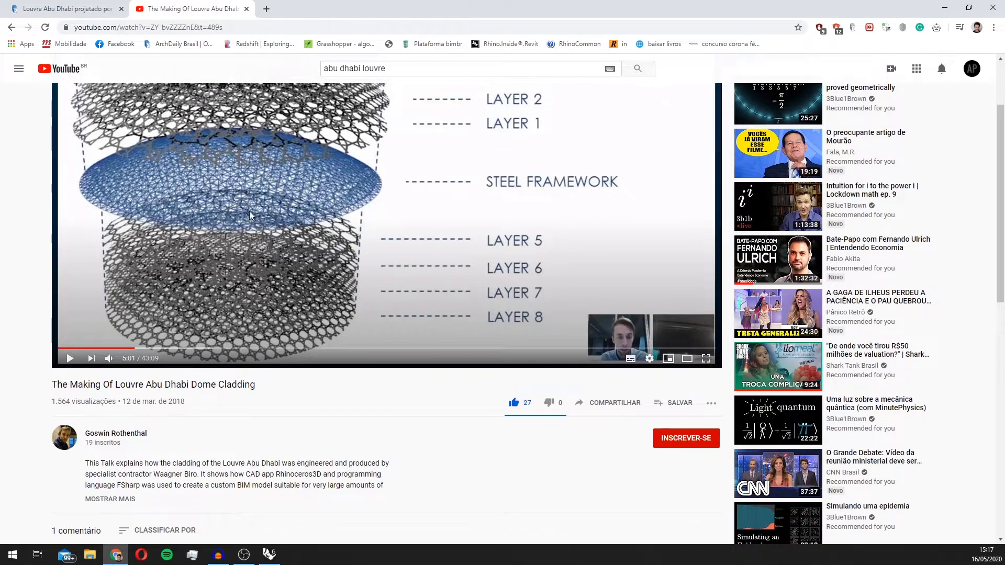
{"action": "scroll", "coordinate": [283, 252], "scroll_direction": "up", "scroll_amount": 1}
{"action": "scroll", "coordinate": [314, 292], "scroll_direction": "up", "scroll_amount": 1}
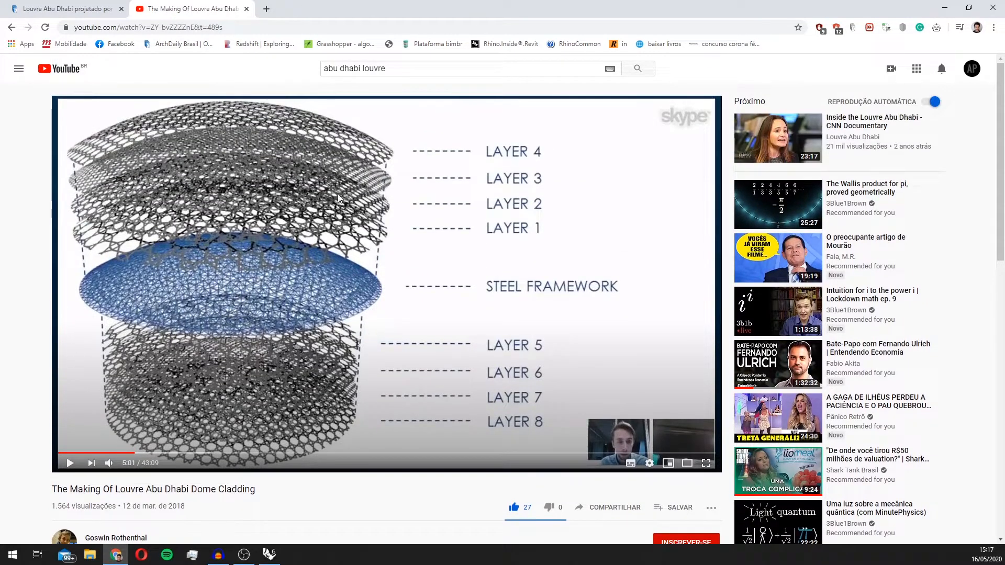
{"action": "scroll", "coordinate": [335, 243], "scroll_direction": "down", "scroll_amount": 4}
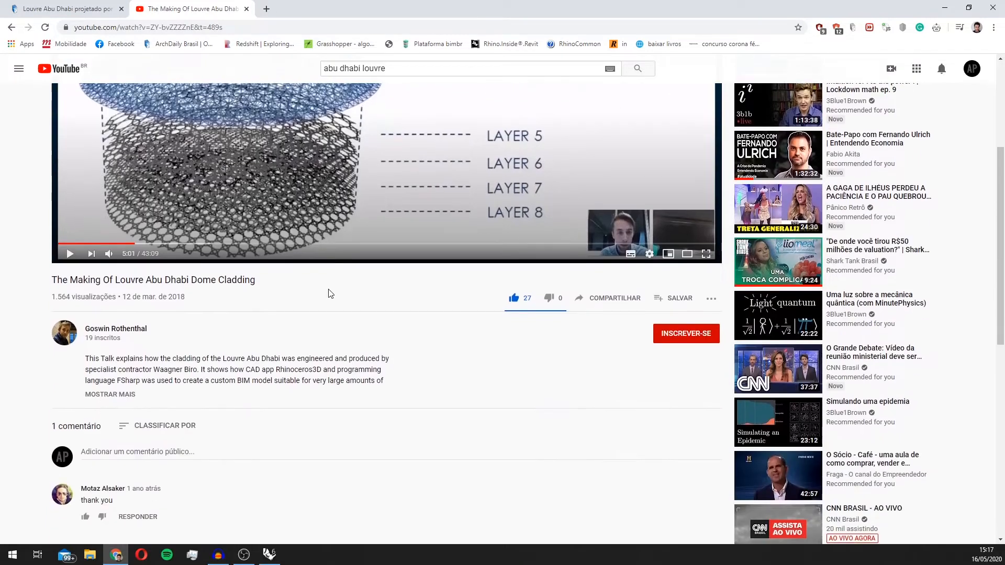
{"action": "scroll", "coordinate": [319, 314], "scroll_direction": "up", "scroll_amount": 2}
{"action": "scroll", "coordinate": [314, 397], "scroll_direction": "up", "scroll_amount": 1}
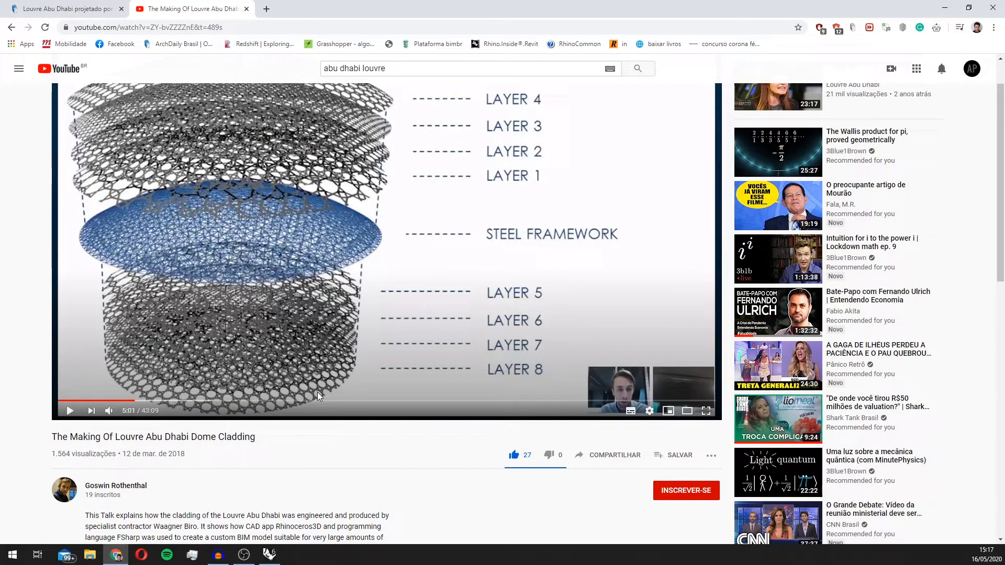
{"action": "scroll", "coordinate": [304, 445], "scroll_direction": "down", "scroll_amount": 2}
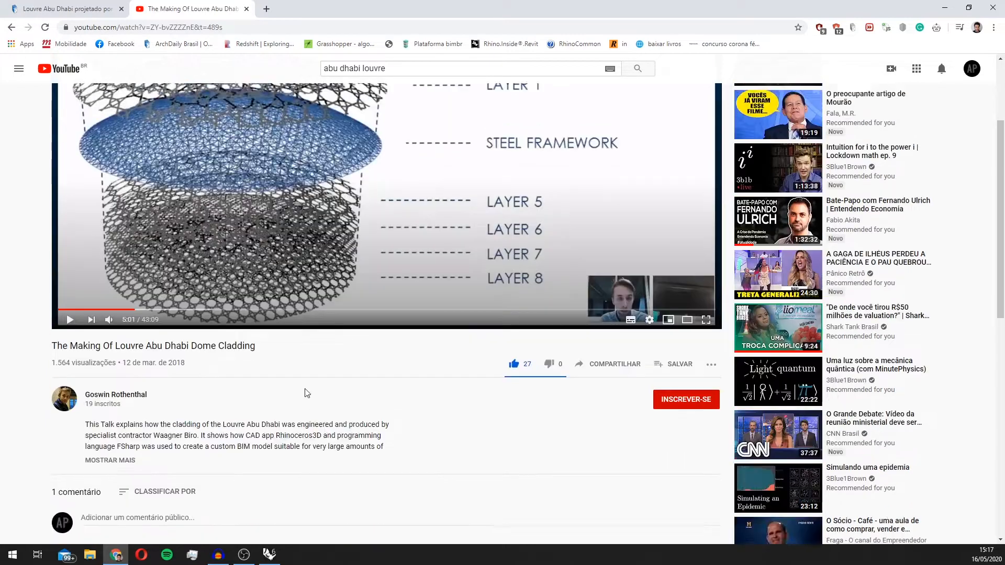
{"action": "scroll", "coordinate": [271, 524], "scroll_direction": "up", "scroll_amount": 2}
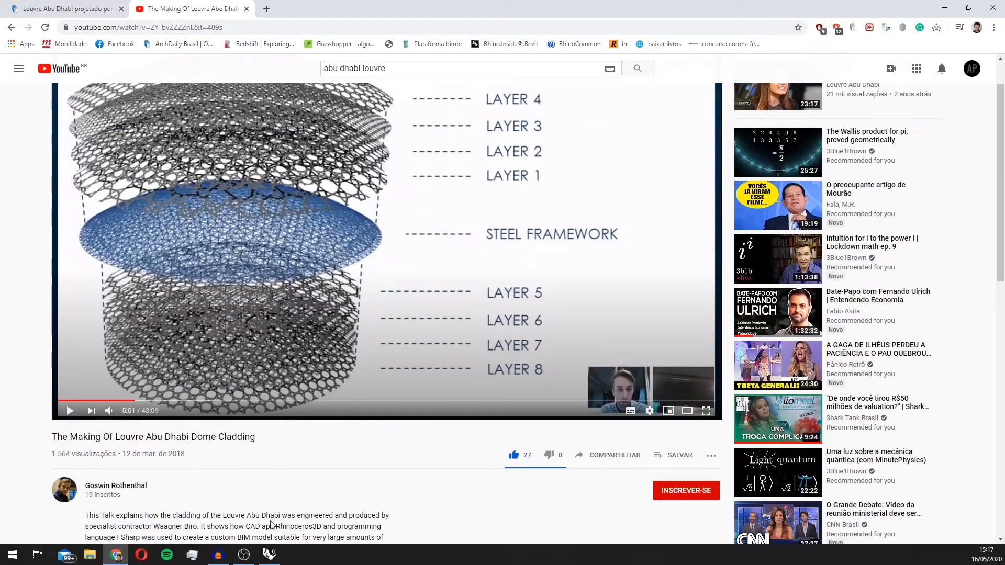
Step: Return to the ArchDaily article on the Louvre Abu Dhabi and examine the photo of the dome's lattice
{"action": "left_click", "coordinate": [276, 553]}
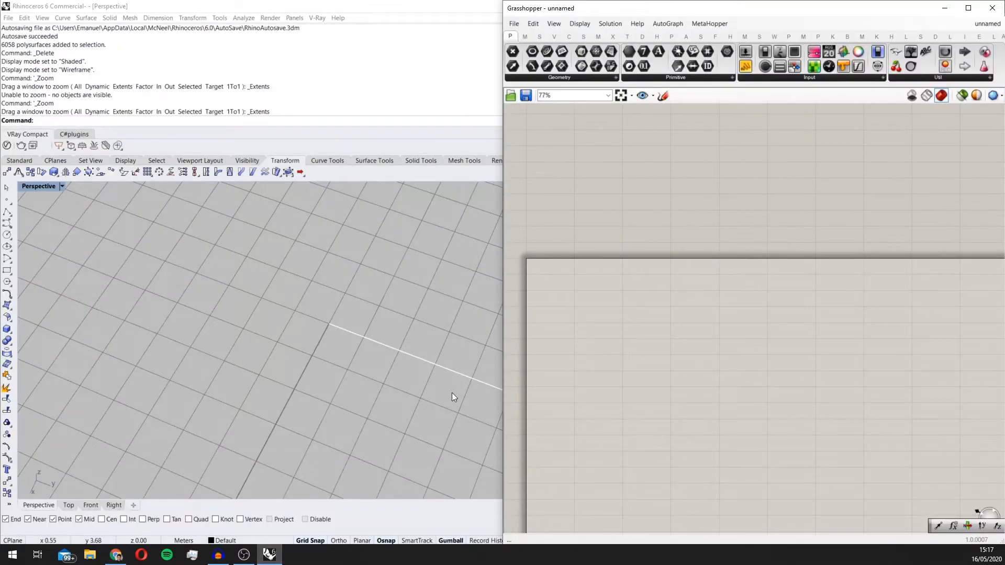
{"action": "scroll", "coordinate": [507, 348], "scroll_direction": "up", "scroll_amount": 3}
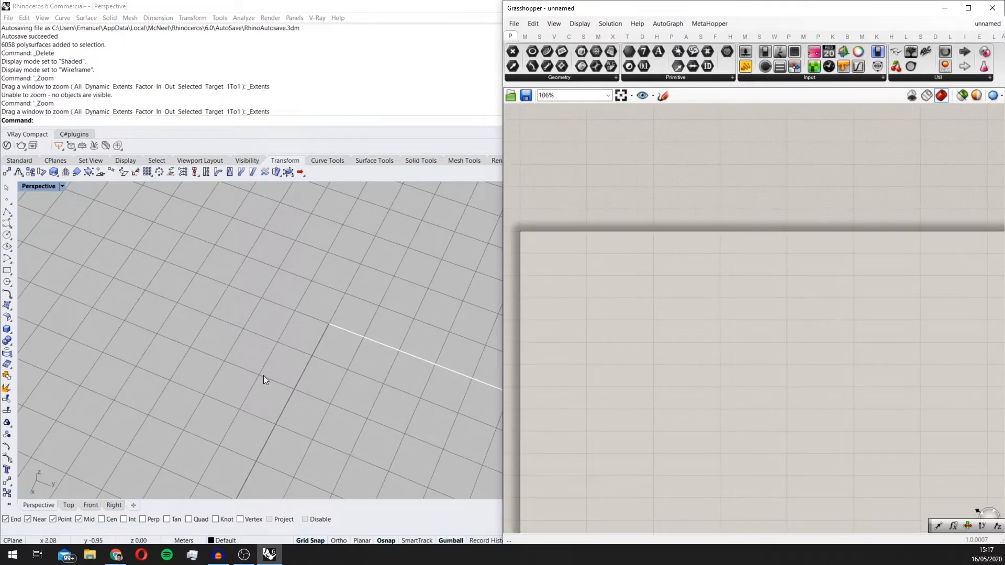
{"action": "left_click", "coordinate": [115, 555]}
{"action": "left_click", "coordinate": [63, 9]}
{"action": "scroll", "coordinate": [344, 234], "scroll_direction": "up", "scroll_amount": 10}
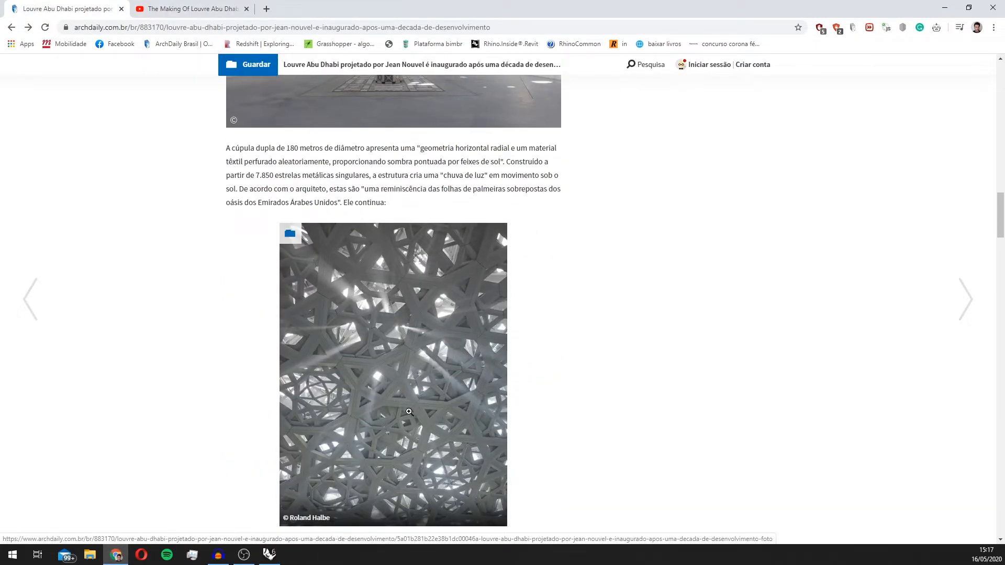
Step: Switch to Rhino and Grasshopper and place a Polygon component on the empty canvas
{"action": "left_click", "coordinate": [270, 555]}
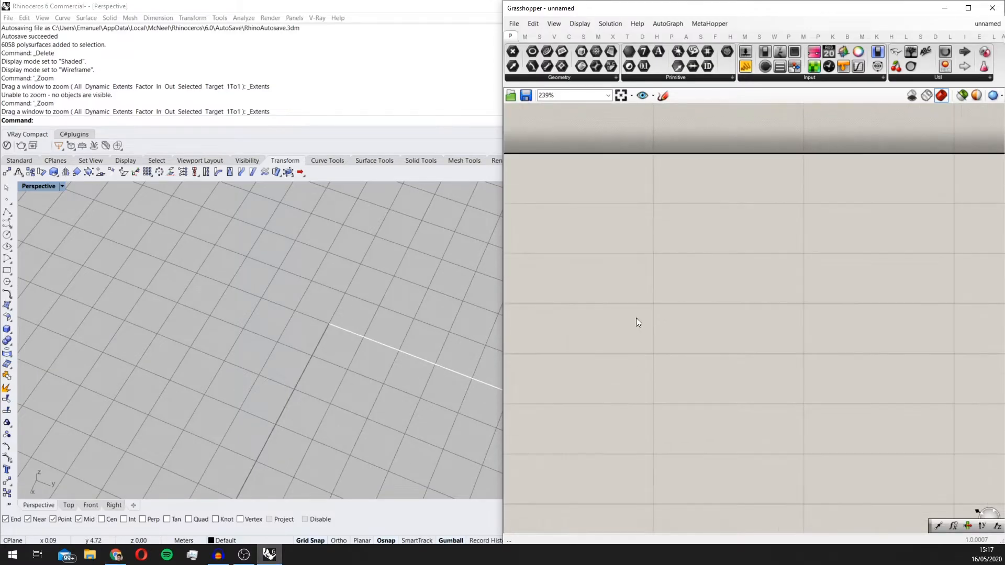
{"action": "double_click", "coordinate": [717, 241]}
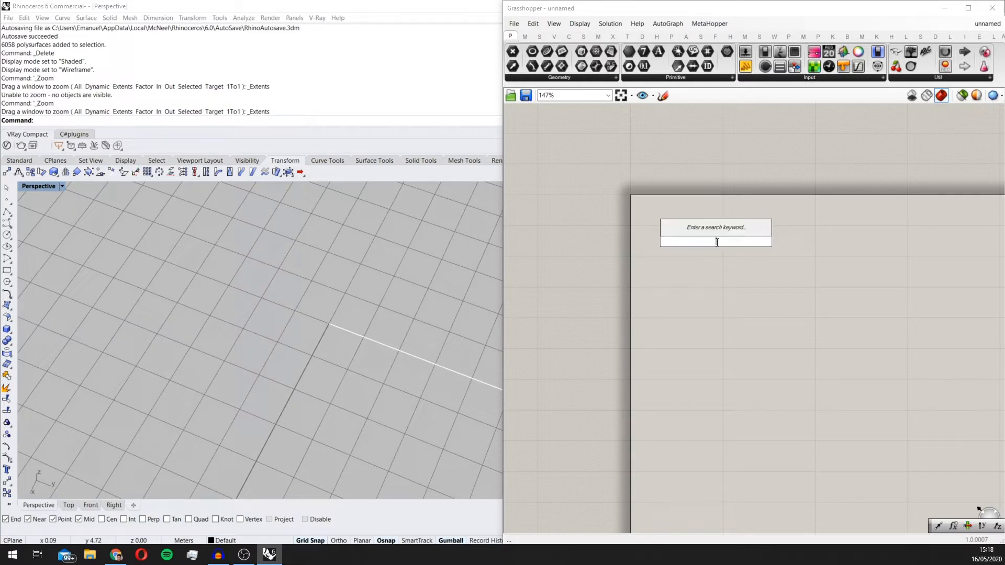
{"action": "type", "text": "poly"}
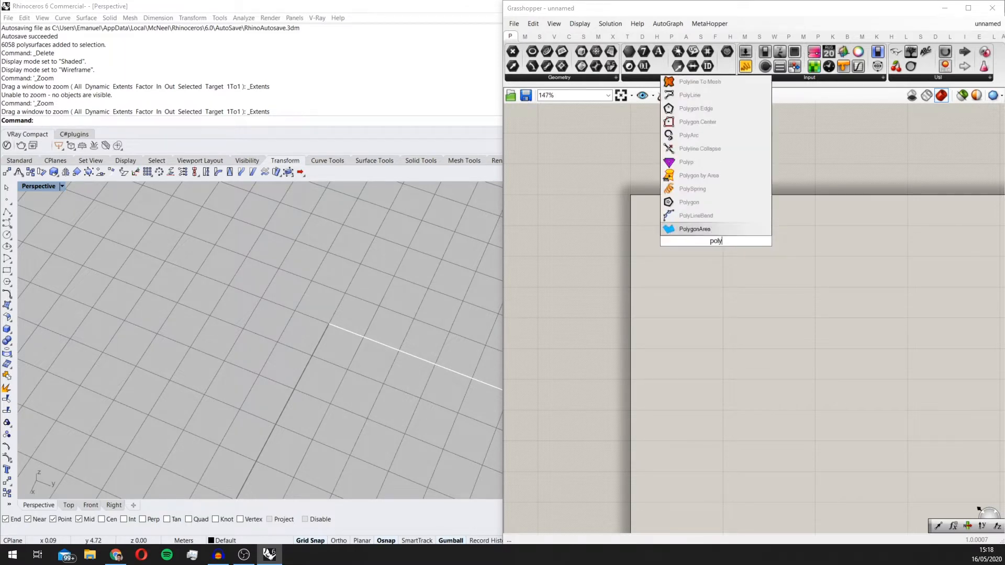
{"action": "left_click", "coordinate": [690, 229]}
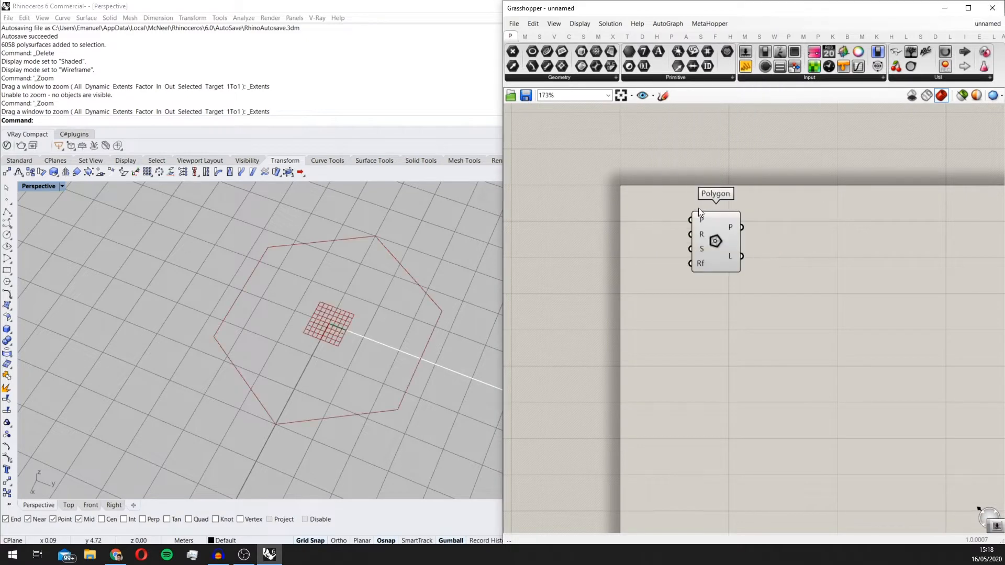
{"action": "scroll", "coordinate": [698, 208], "scroll_direction": "up", "scroll_amount": 2}
Step: Add a number slider set to 4, connect it to the Polygon's segments input (S), and move the Polygon away from it
{"action": "left_click", "coordinate": [674, 317]}
{"action": "double_click", "coordinate": [674, 317]}
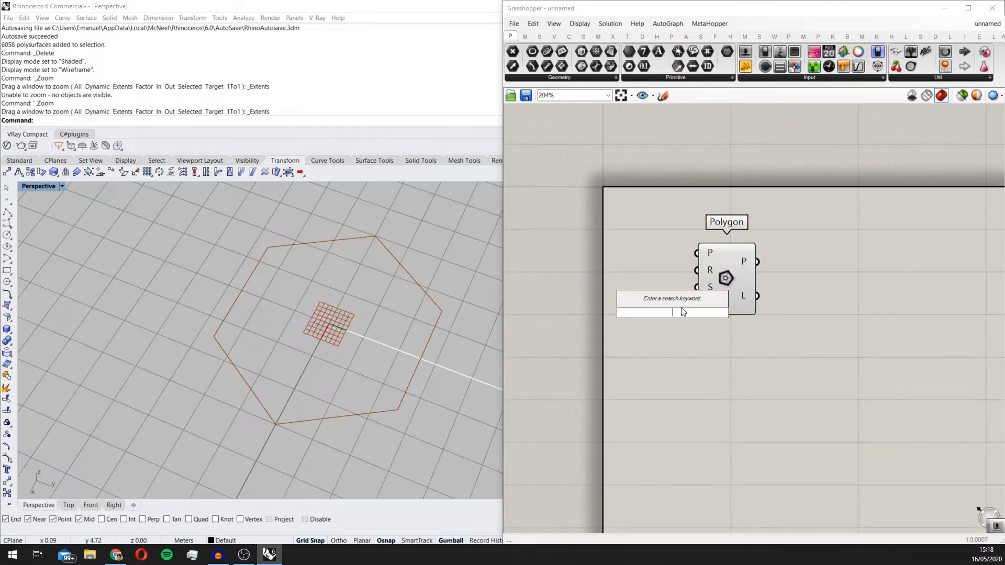
{"action": "type", "text": "4"}
{"action": "key", "text": "Return"}
{"action": "left_click_drag", "start_coordinate": [742, 314], "coordinate": [699, 288]}
{"action": "scroll", "coordinate": [682, 297], "scroll_direction": "up", "scroll_amount": 1}
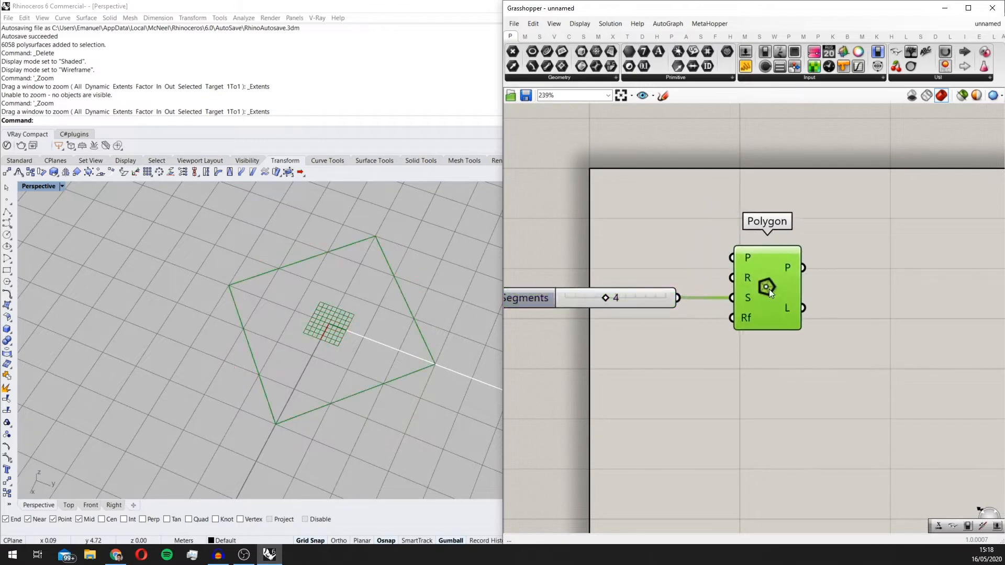
{"action": "left_click_drag", "start_coordinate": [769, 289], "coordinate": [814, 304]}
{"action": "left_click", "coordinate": [824, 377]}
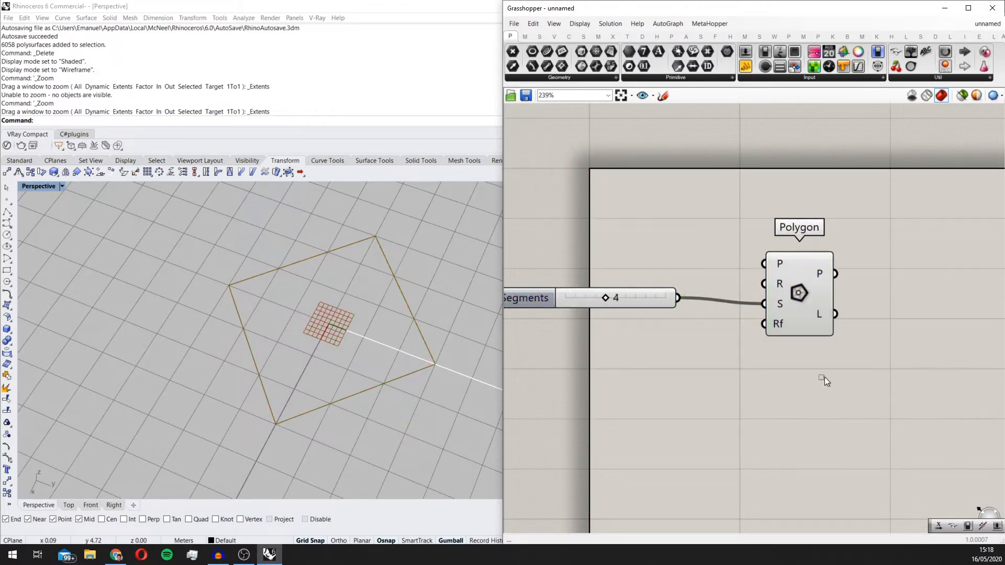
Step: Select the Segments slider and the Polygon together, adjust their placement, and inspect the four-sided polygon in the Rhino viewport
{"action": "left_click_drag", "start_coordinate": [852, 393], "coordinate": [522, 237]}
{"action": "right_click_drag", "start_coordinate": [785, 285], "coordinate": [705, 290]}
{"action": "left_click_drag", "start_coordinate": [705, 290], "coordinate": [791, 303]}
{"action": "scroll", "coordinate": [567, 337], "scroll_direction": "down", "scroll_amount": 1}
{"action": "scroll", "coordinate": [387, 325], "scroll_direction": "down", "scroll_amount": 9}
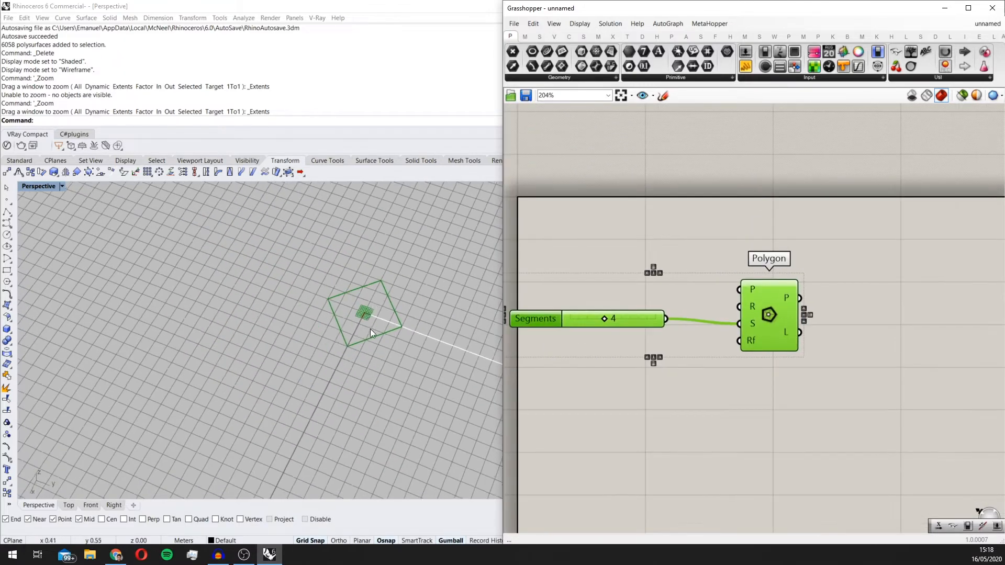
{"action": "scroll", "coordinate": [377, 330], "scroll_direction": "up", "scroll_amount": 7}
{"action": "scroll", "coordinate": [367, 320], "scroll_direction": "down", "scroll_amount": 3}
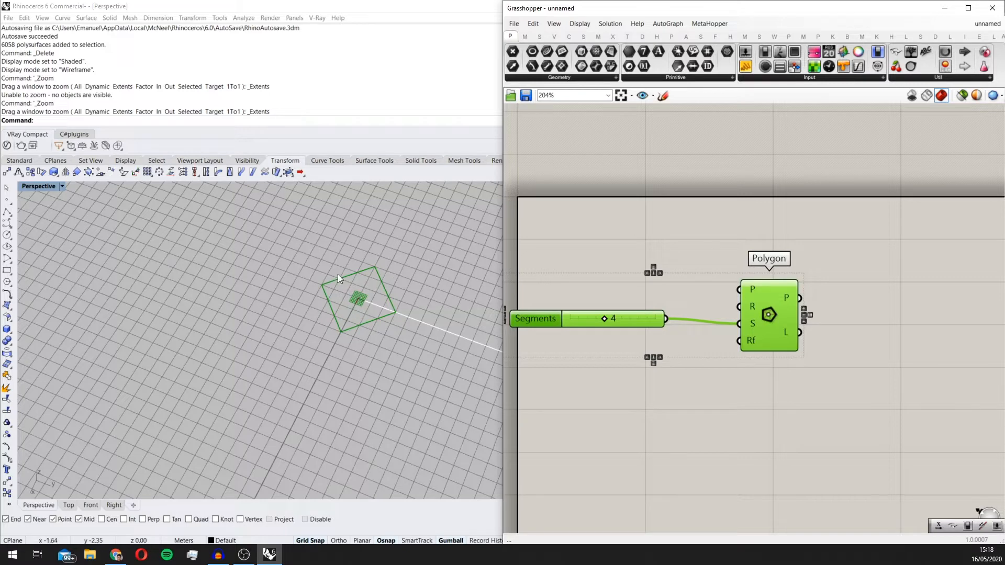
{"action": "scroll", "coordinate": [536, 298], "scroll_direction": "down", "scroll_amount": 1}
{"action": "right_click_drag", "start_coordinate": [619, 311], "coordinate": [599, 283]}
{"action": "scroll", "coordinate": [602, 286], "scroll_direction": "up", "scroll_amount": 1}
Step: Add an Explode component beside the Polygon and connect the Polygon's P output to its curve input (C)
{"action": "right_click_drag", "start_coordinate": [775, 395], "coordinate": [705, 335]}
{"action": "double_click", "coordinate": [706, 335]}
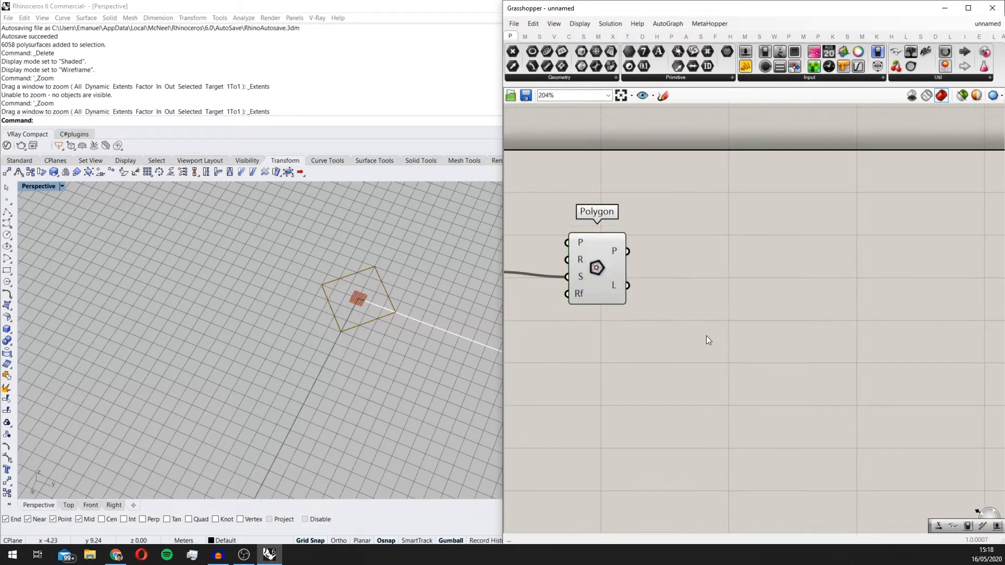
{"action": "type", "text": "ex"}
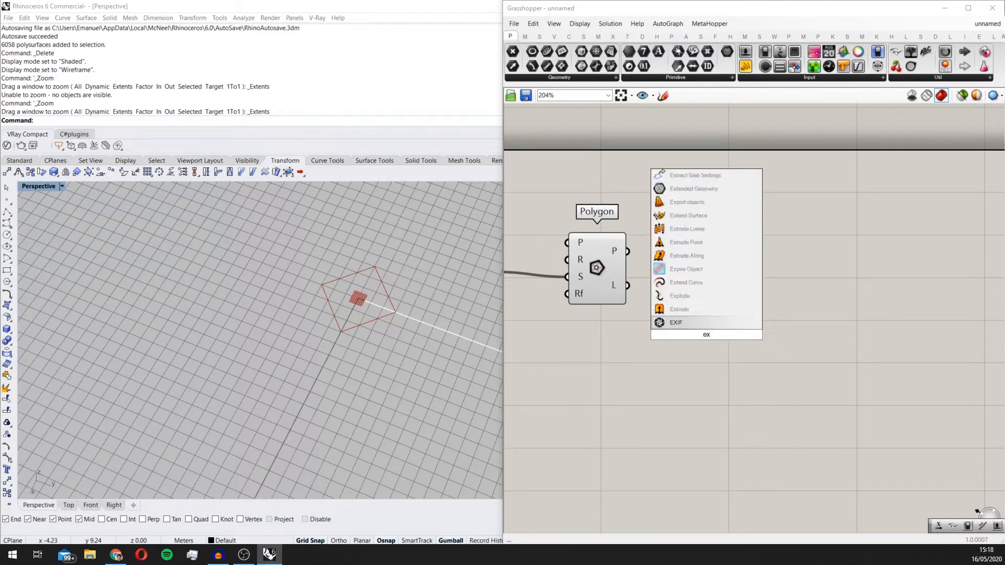
{"action": "type", "text": "tplo"}
{"action": "key", "text": "Return"}
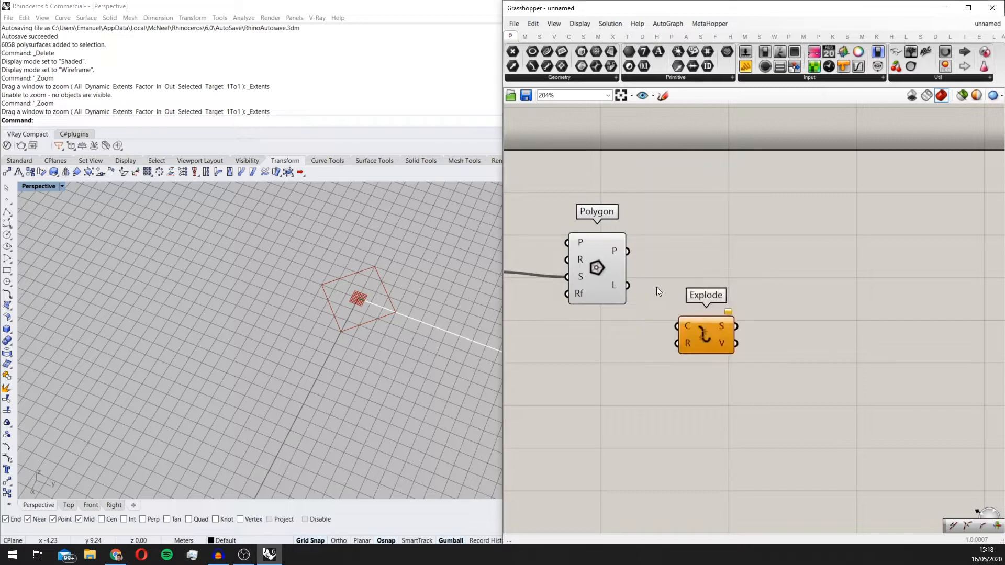
{"action": "left_click_drag", "start_coordinate": [626, 252], "coordinate": [679, 326]}
{"action": "left_click_drag", "start_coordinate": [706, 335], "coordinate": [672, 332]}
{"action": "scroll", "coordinate": [388, 300], "scroll_direction": "up", "scroll_amount": 8}
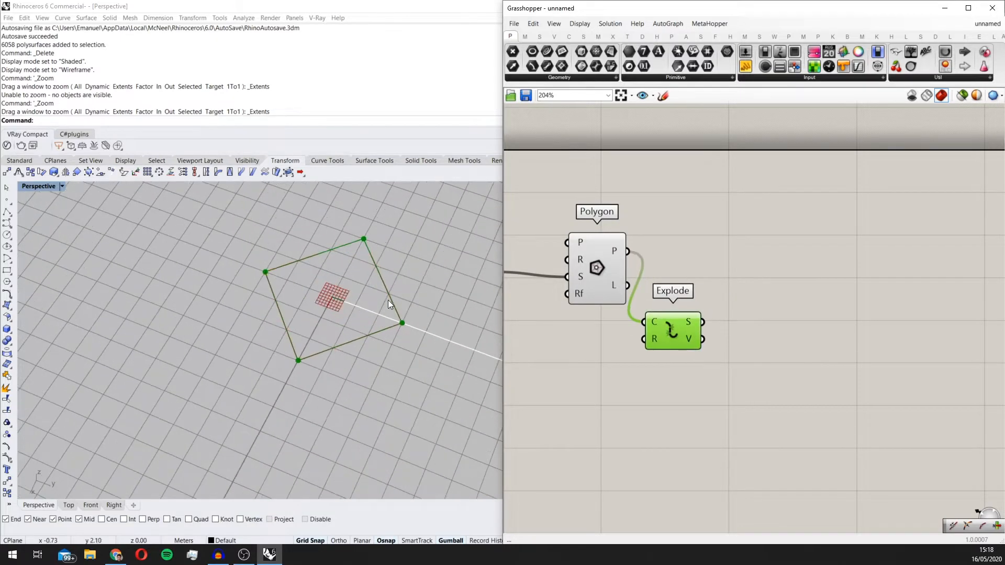
Step: Add a Point On Curve component fed by Explode's segments output (S) and inspect the points on the polygon's edges
{"action": "scroll", "coordinate": [691, 286], "scroll_direction": "down", "scroll_amount": 3}
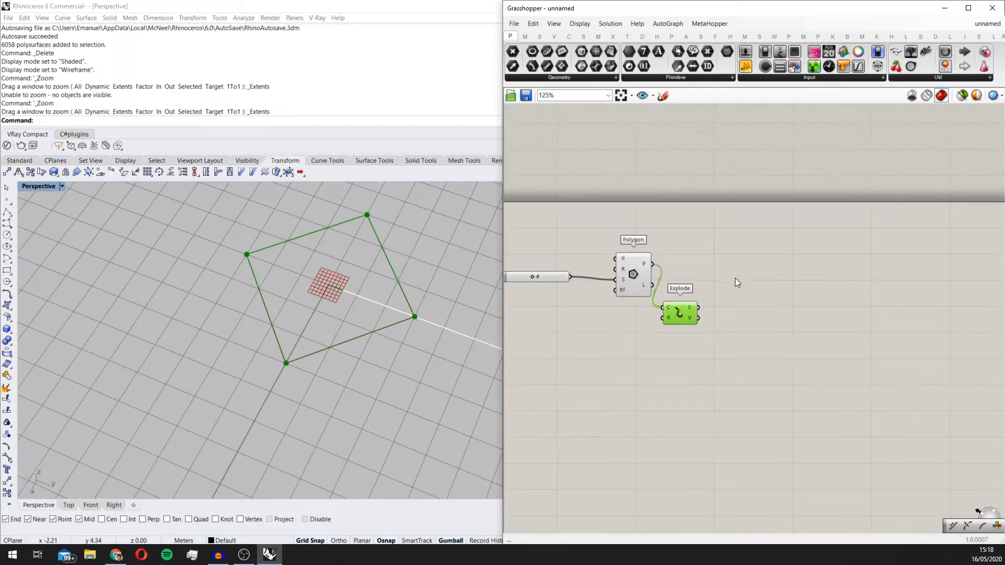
{"action": "double_click", "coordinate": [804, 341]}
{"action": "type", "text": "point on"}
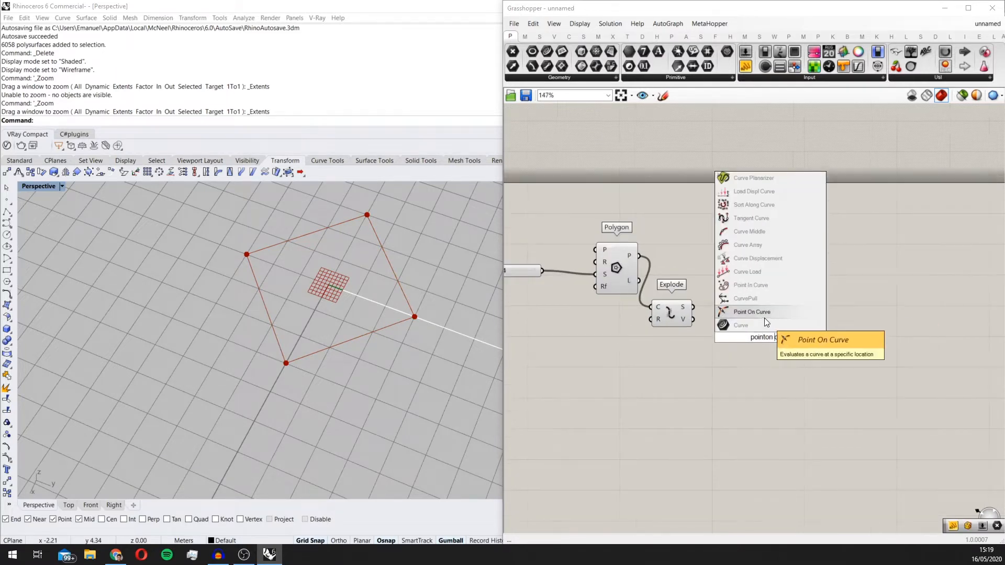
{"action": "left_click", "coordinate": [764, 317]}
{"action": "scroll", "coordinate": [728, 314], "scroll_direction": "up", "scroll_amount": 3}
{"action": "left_click_drag", "start_coordinate": [725, 346], "coordinate": [768, 349]}
{"action": "scroll", "coordinate": [366, 322], "scroll_direction": "down", "scroll_amount": 9}
{"action": "scroll", "coordinate": [367, 279], "scroll_direction": "up", "scroll_amount": 5}
{"action": "scroll", "coordinate": [381, 419], "scroll_direction": "up", "scroll_amount": 2}
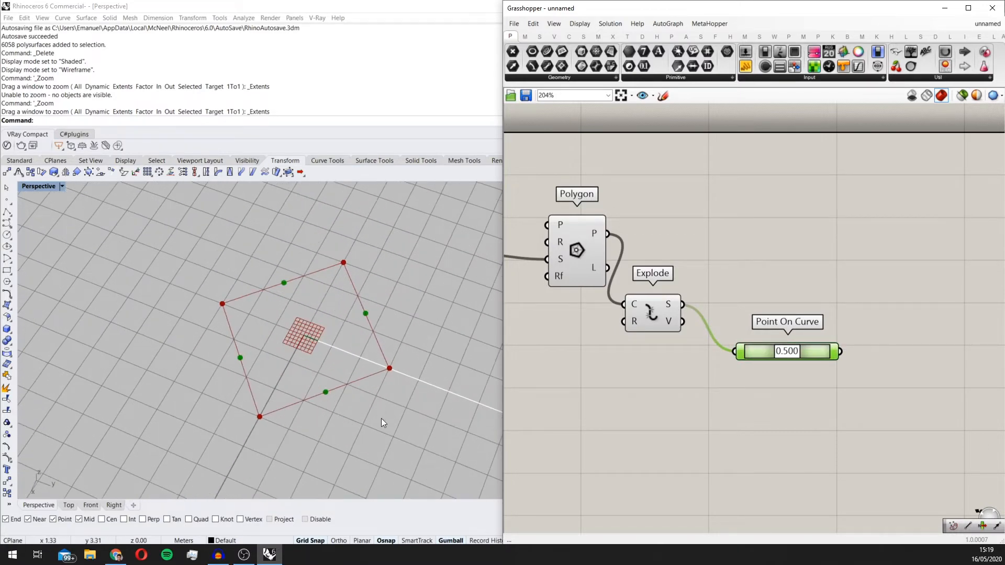
{"action": "scroll", "coordinate": [381, 399], "scroll_direction": "down", "scroll_amount": 3}
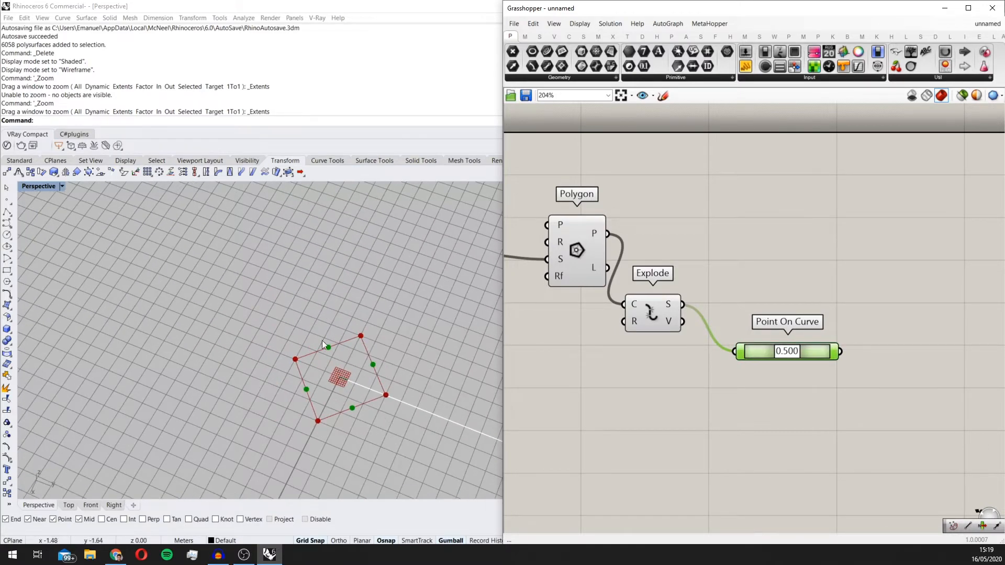
{"action": "scroll", "coordinate": [738, 377], "scroll_direction": "down", "scroll_amount": 3}
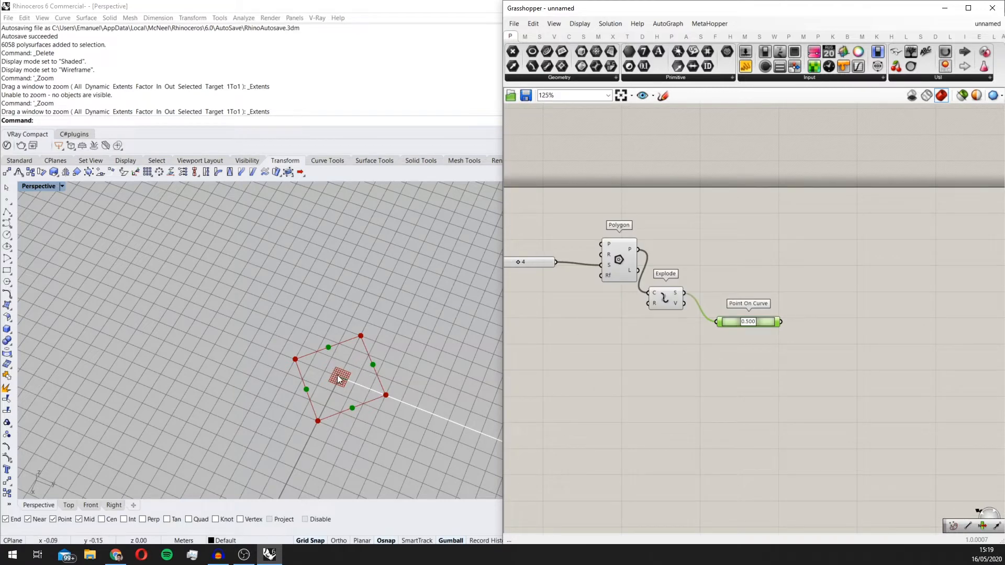
Step: Add an Area component above Point On Curve and connect the Polygon's P output to its geometry input (G)
{"action": "scroll", "coordinate": [815, 213], "scroll_direction": "up", "scroll_amount": 2}
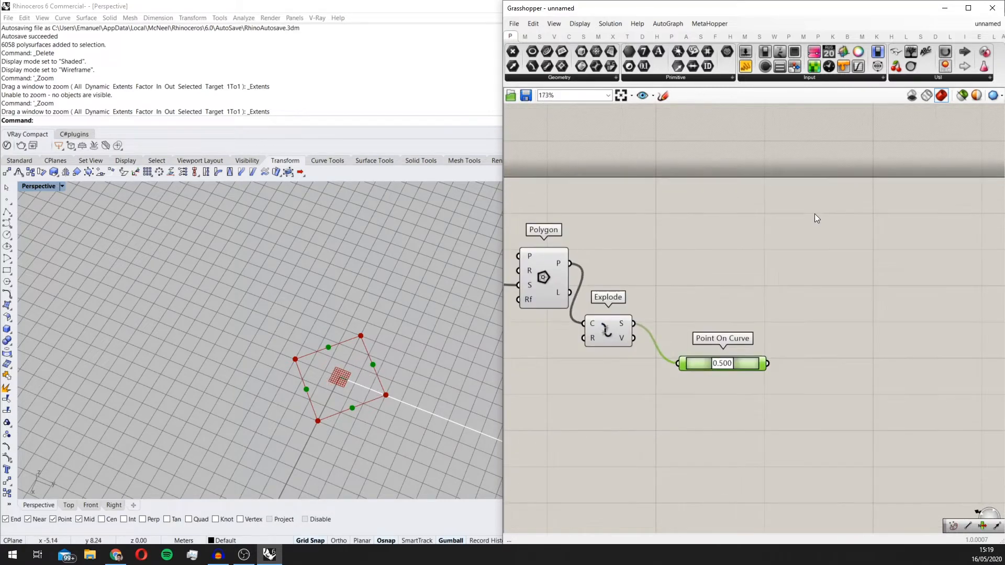
{"action": "left_click", "coordinate": [746, 279]}
{"action": "double_click", "coordinate": [743, 275]}
{"action": "type", "text": "area"}
{"action": "left_click", "coordinate": [730, 265]}
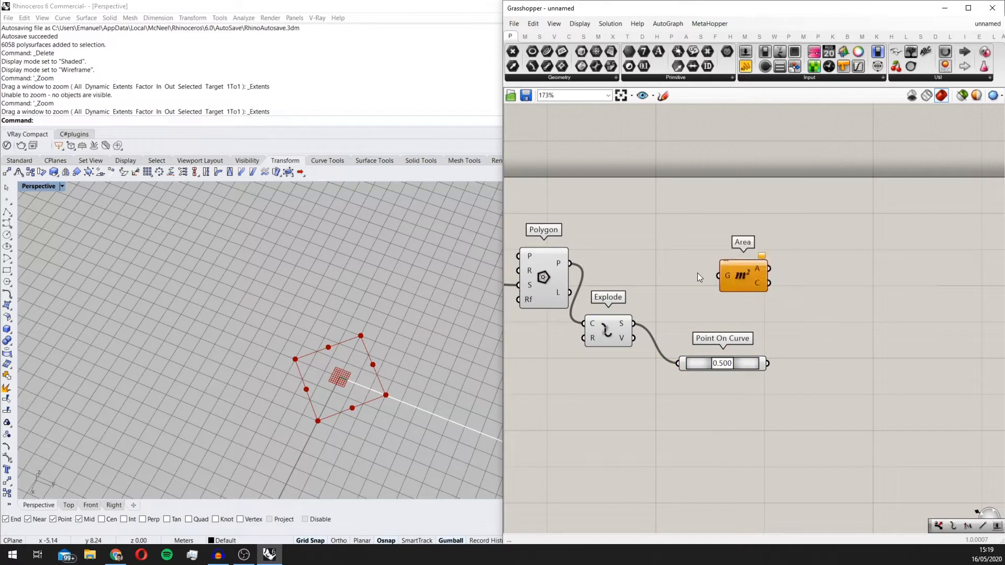
{"action": "left_click_drag", "start_coordinate": [570, 263], "coordinate": [710, 268]}
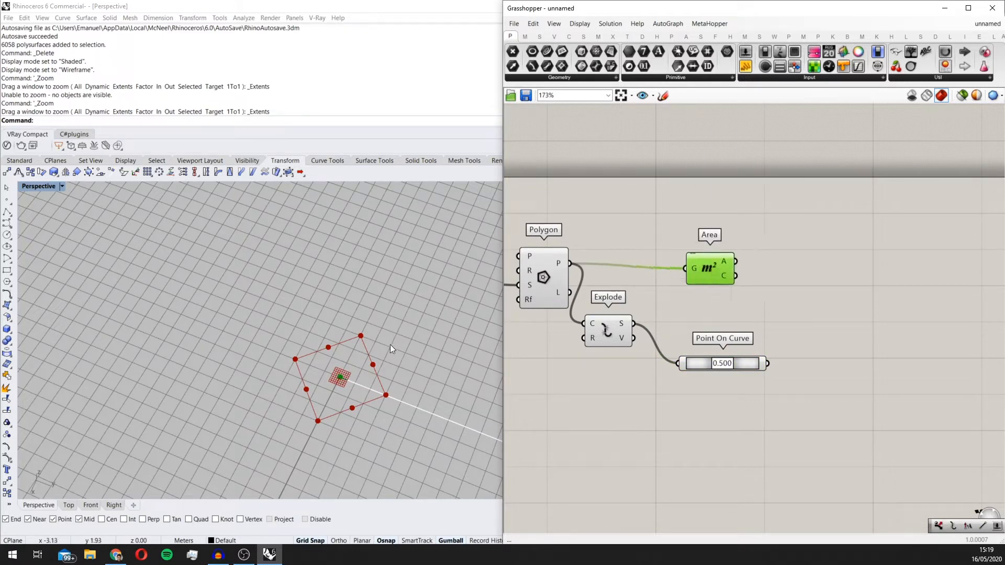
Step: Add a Vector 2Pt component beside the Area component
{"action": "double_click", "coordinate": [841, 260]}
{"action": "type", "text": "cect"}
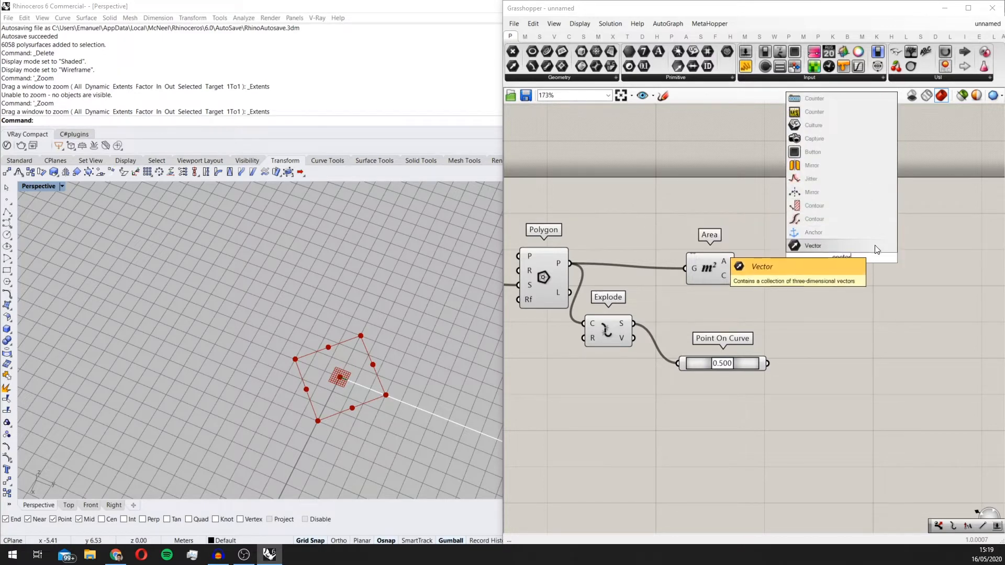
{"action": "type", "text": "o"}
{"action": "key", "text": "BackSpace"}
{"action": "key", "text": "BackSpace"}
{"action": "key", "text": "BackSpace"}
{"action": "key", "text": "BackSpace"}
{"action": "key", "text": "BackSpace"}
{"action": "type", "text": "vec"}
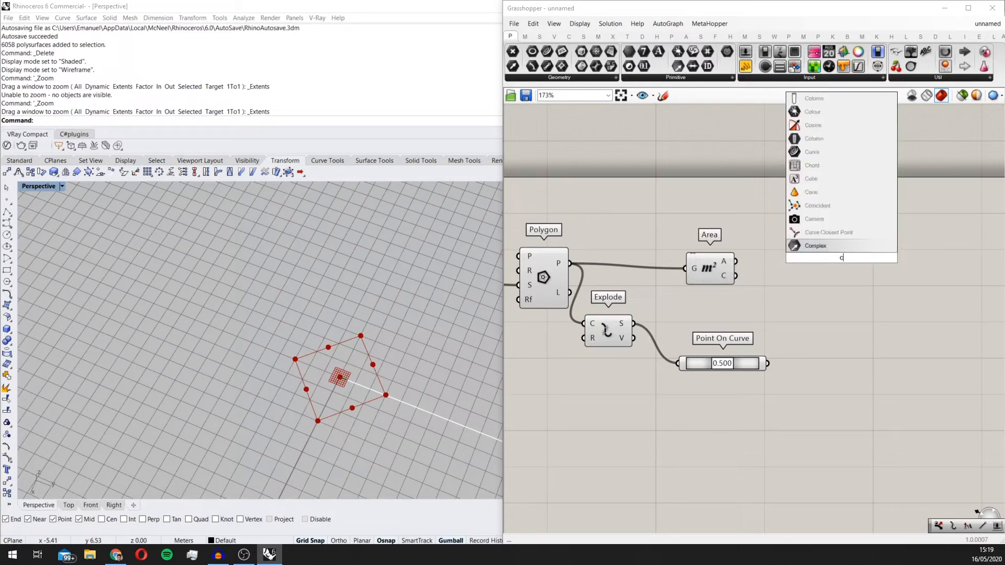
{"action": "type", "text": "t"}
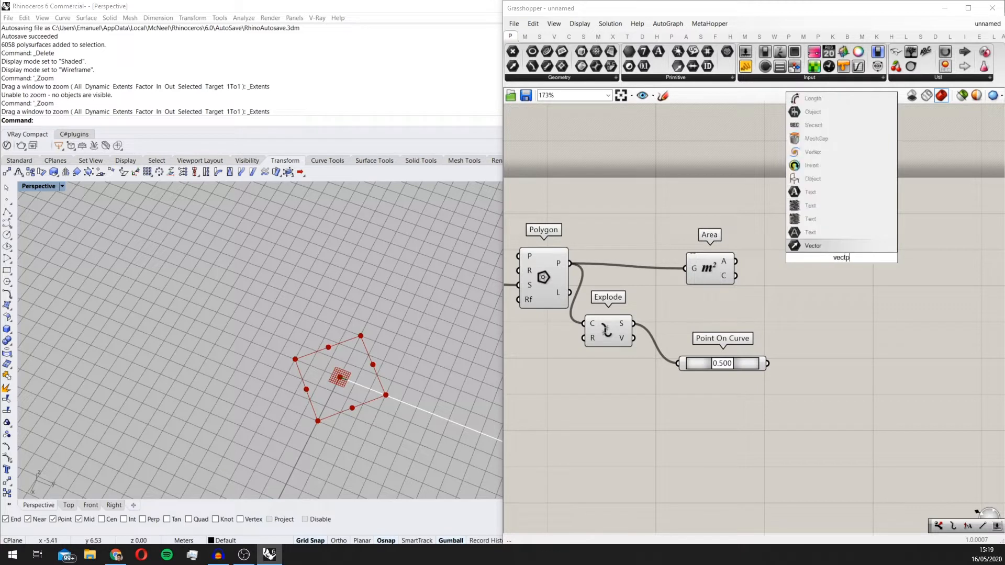
{"action": "type", "text": "or "}
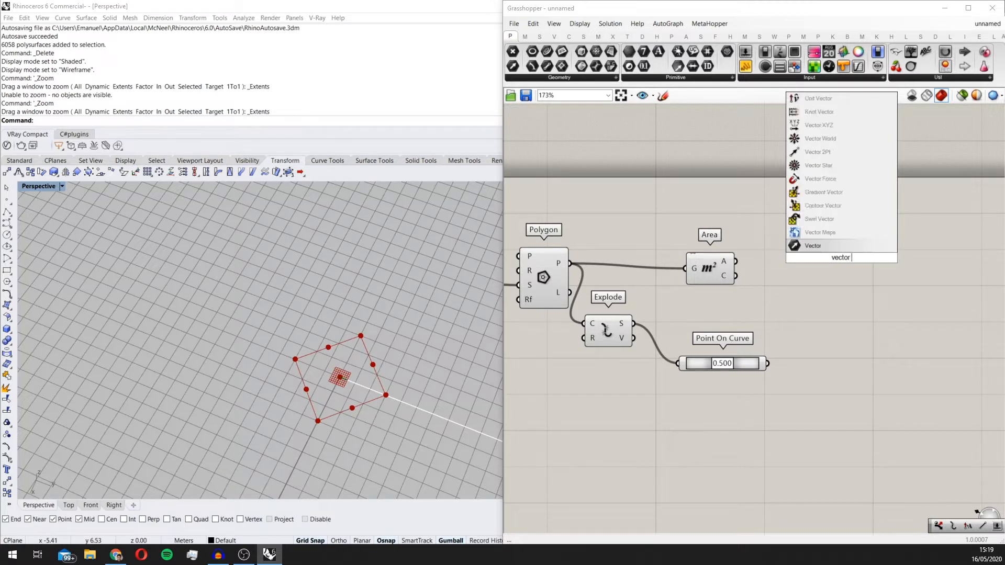
{"action": "type", "text": "2pt"}
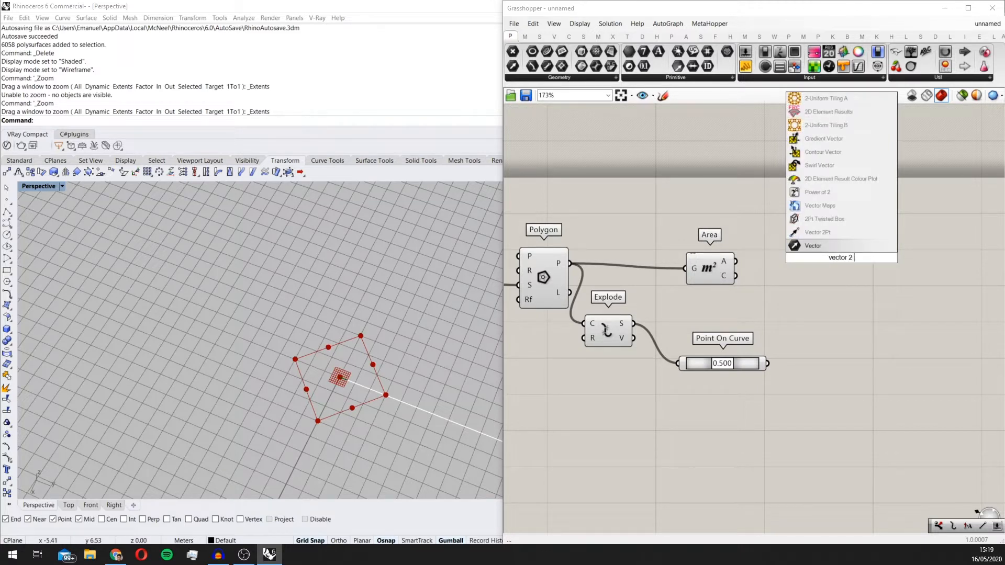
{"action": "key", "text": "Return"}
Step: Connect Area's centroid (C) to Vector 2Pt's A input and Point On Curve to its B input, and tidy their placement
{"action": "scroll", "coordinate": [853, 266], "scroll_direction": "up", "scroll_amount": 1}
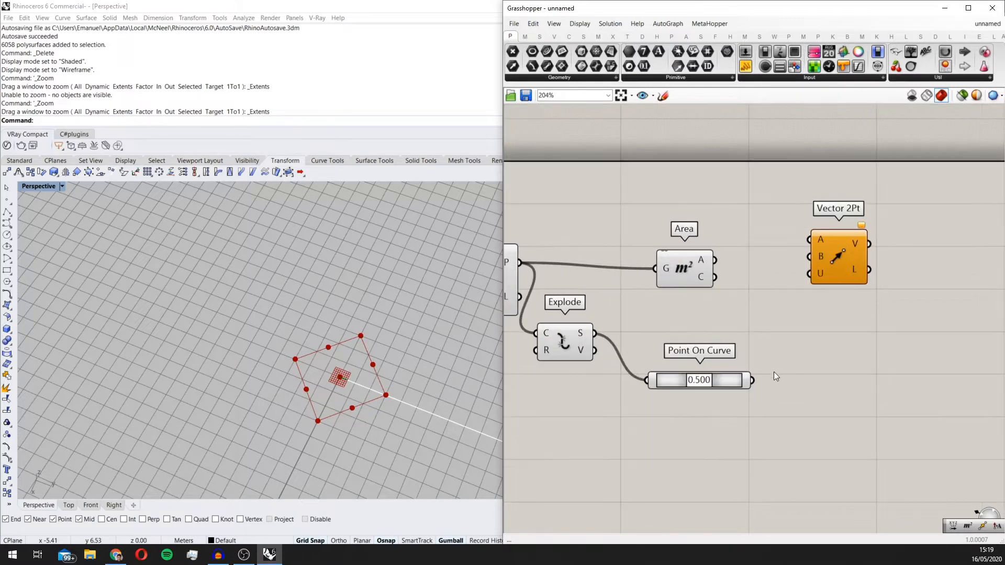
{"action": "left_click_drag", "start_coordinate": [753, 380], "coordinate": [715, 276]}
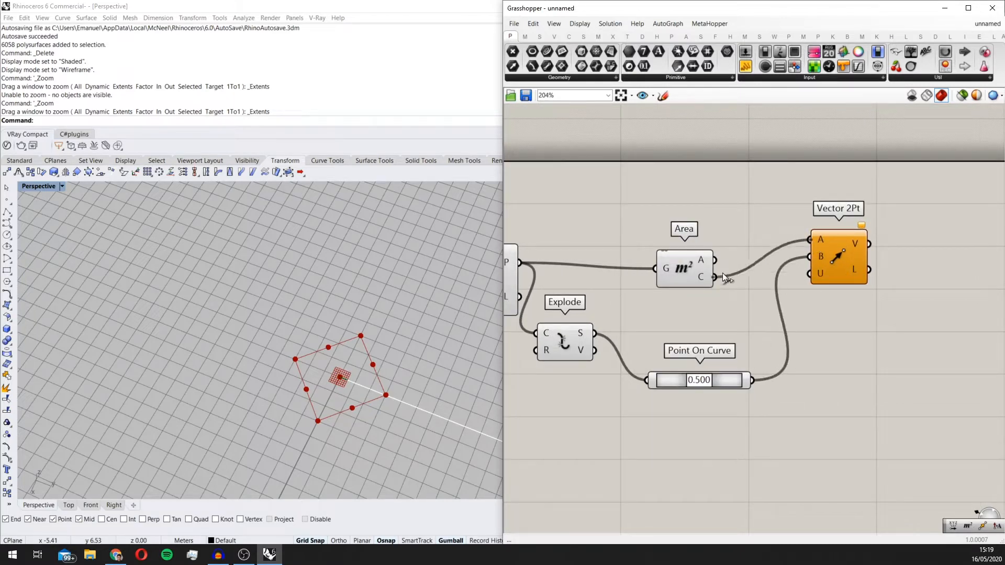
{"action": "left_click_drag", "start_coordinate": [844, 268], "coordinate": [853, 316]}
{"action": "scroll", "coordinate": [865, 300], "scroll_direction": "up", "scroll_amount": 2}
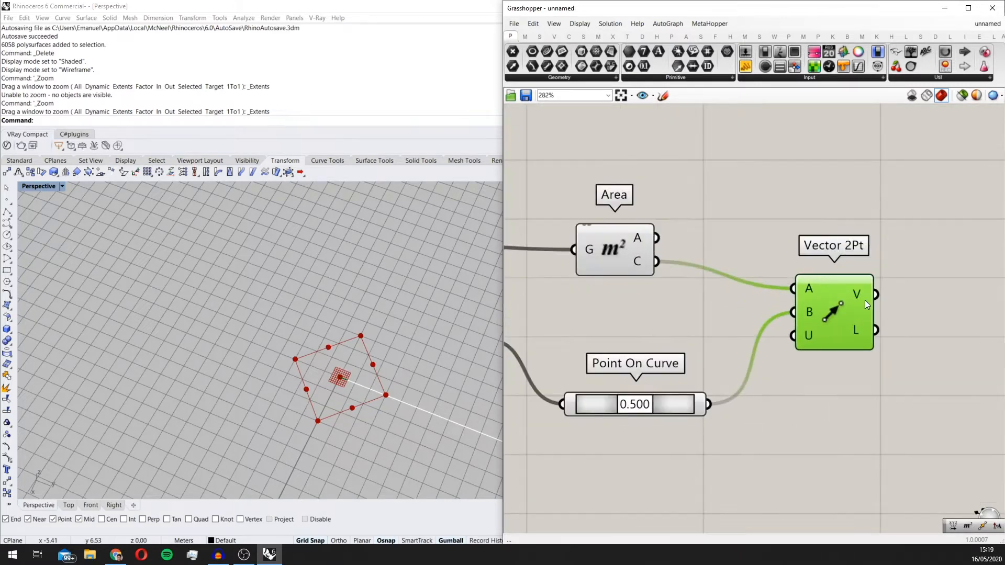
{"action": "scroll", "coordinate": [864, 300], "scroll_direction": "down", "scroll_amount": 4}
{"action": "scroll", "coordinate": [413, 328], "scroll_direction": "down", "scroll_amount": 4}
{"action": "right_click_drag", "start_coordinate": [809, 270], "coordinate": [802, 236]}
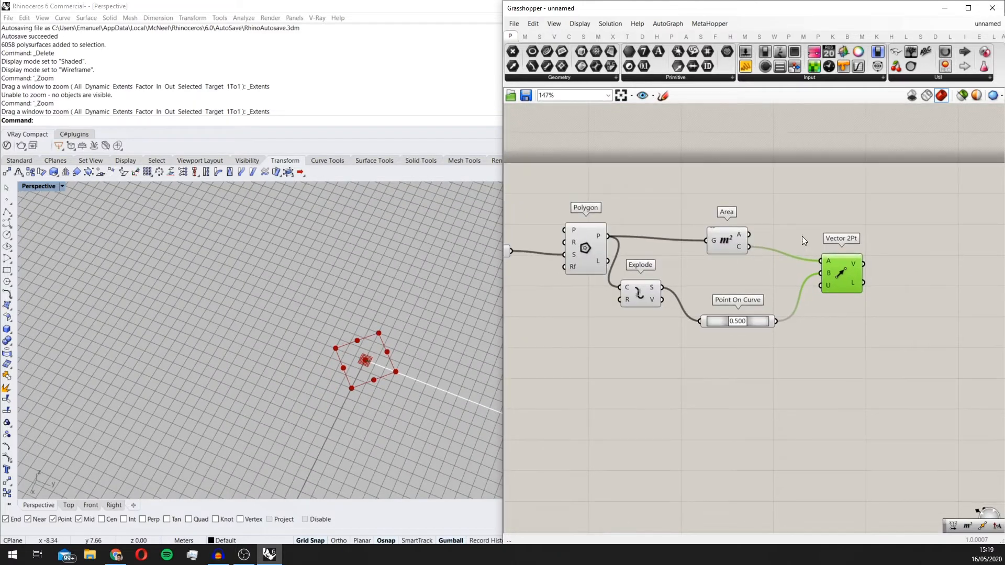
{"action": "left_click", "coordinate": [742, 322]}
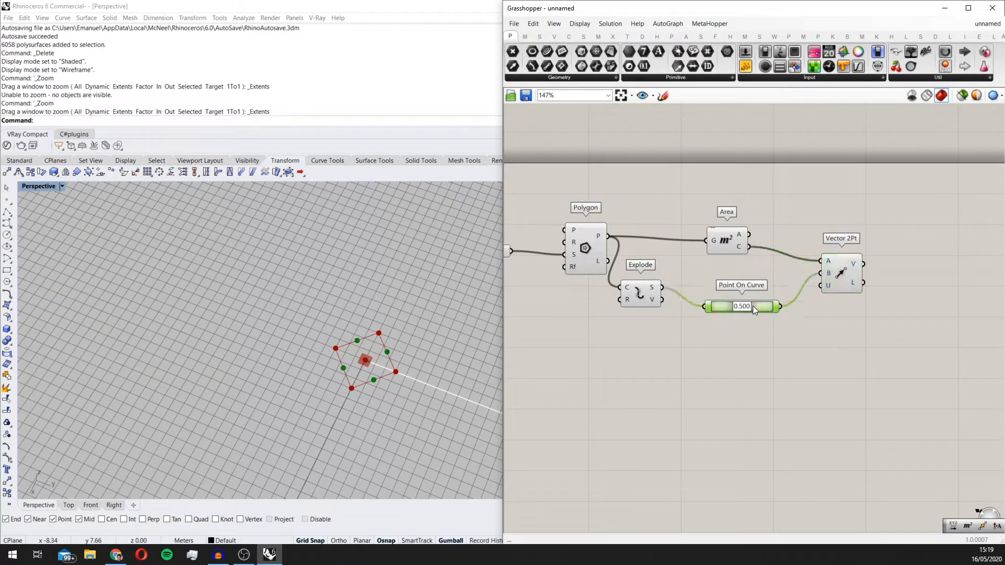
{"action": "right_click_drag", "start_coordinate": [812, 319], "coordinate": [751, 321]}
Step: Add a Move component and place it beyond Vector 2Pt, leaving room for another component between them
{"action": "double_click", "coordinate": [830, 367]}
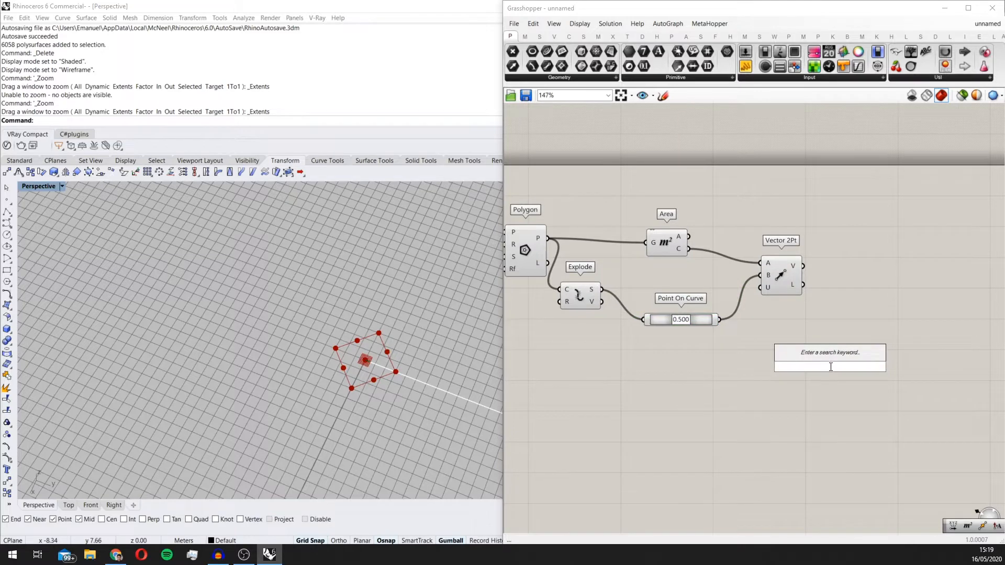
{"action": "type", "text": "move"}
{"action": "key", "text": "Return"}
{"action": "left_click_drag", "start_coordinate": [830, 366], "coordinate": [918, 333]}
{"action": "scroll", "coordinate": [830, 331], "scroll_direction": "up", "scroll_amount": 2}
{"action": "scroll", "coordinate": [466, 392], "scroll_direction": "up", "scroll_amount": 1}
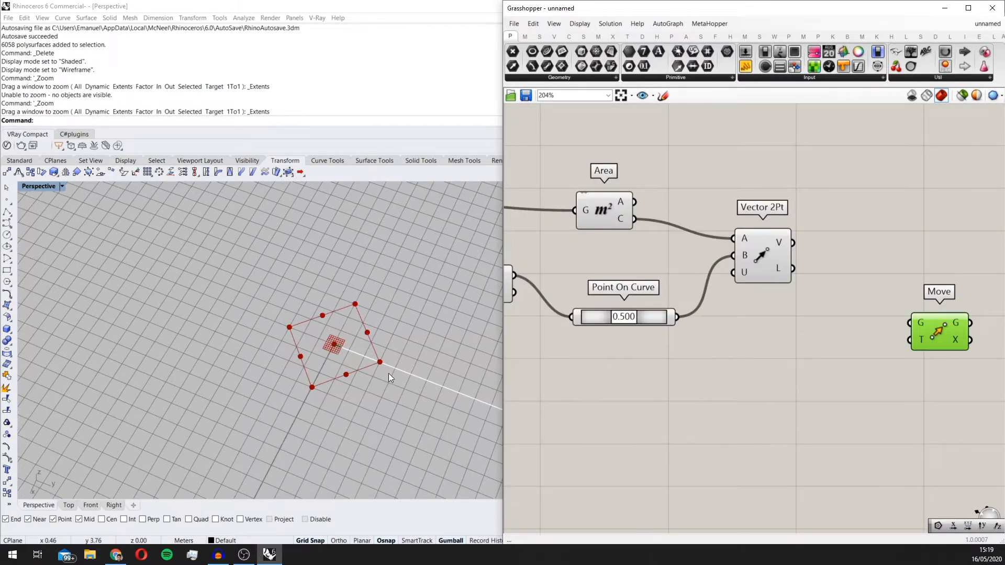
{"action": "scroll", "coordinate": [389, 373], "scroll_direction": "up", "scroll_amount": 1}
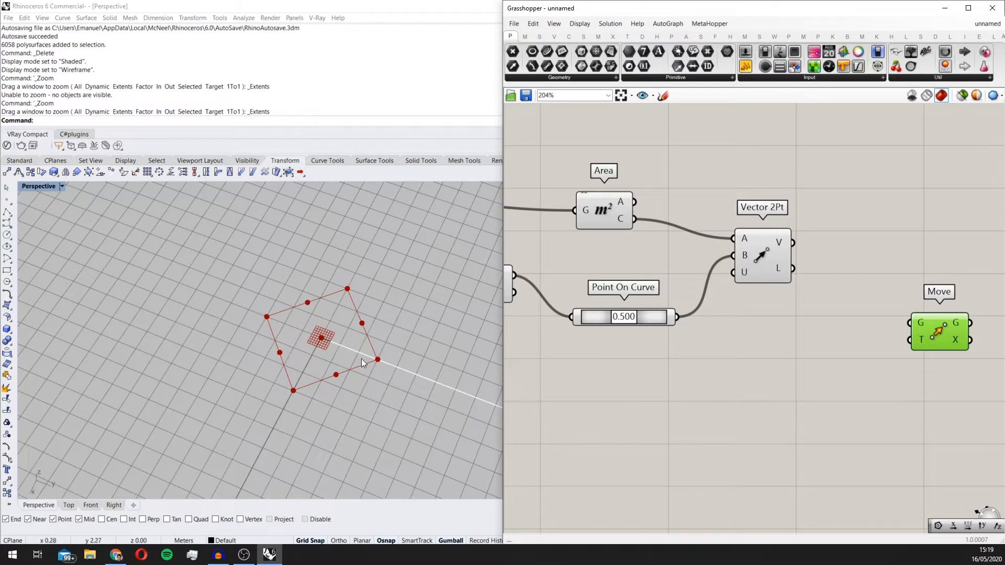
Step: Add an Amplitude component between Vector 2Pt and Move, and connect Vector 2Pt's V output to its vector input (V)
{"action": "double_click", "coordinate": [743, 386]}
{"action": "type", "text": "ampl"}
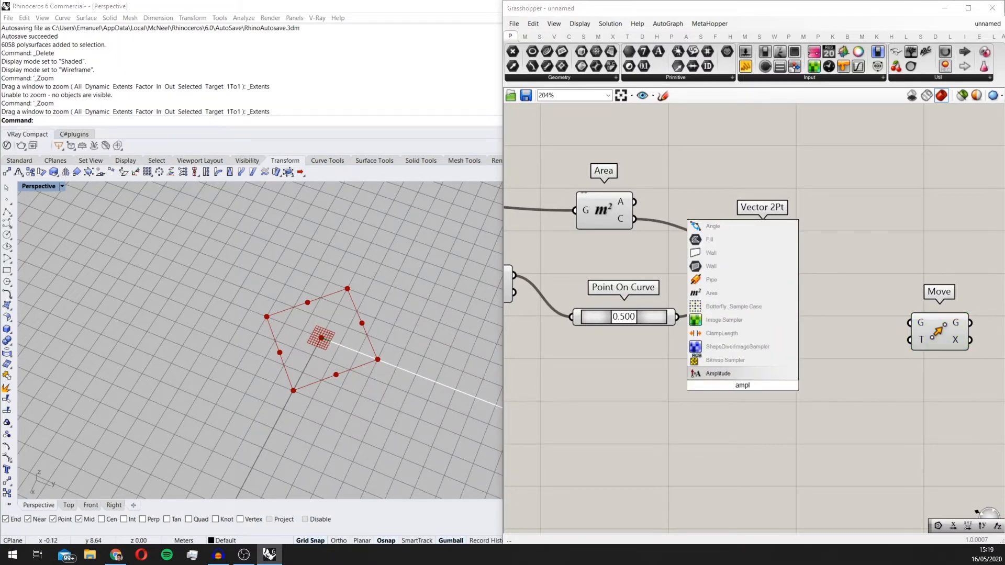
{"action": "key", "text": "Return"}
{"action": "left_click_drag", "start_coordinate": [743, 385], "coordinate": [887, 244]}
{"action": "scroll", "coordinate": [832, 252], "scroll_direction": "up", "scroll_amount": 1}
{"action": "left_click_drag", "start_coordinate": [788, 242], "coordinate": [852, 291]}
{"action": "scroll", "coordinate": [850, 291], "scroll_direction": "up", "scroll_amount": 3}
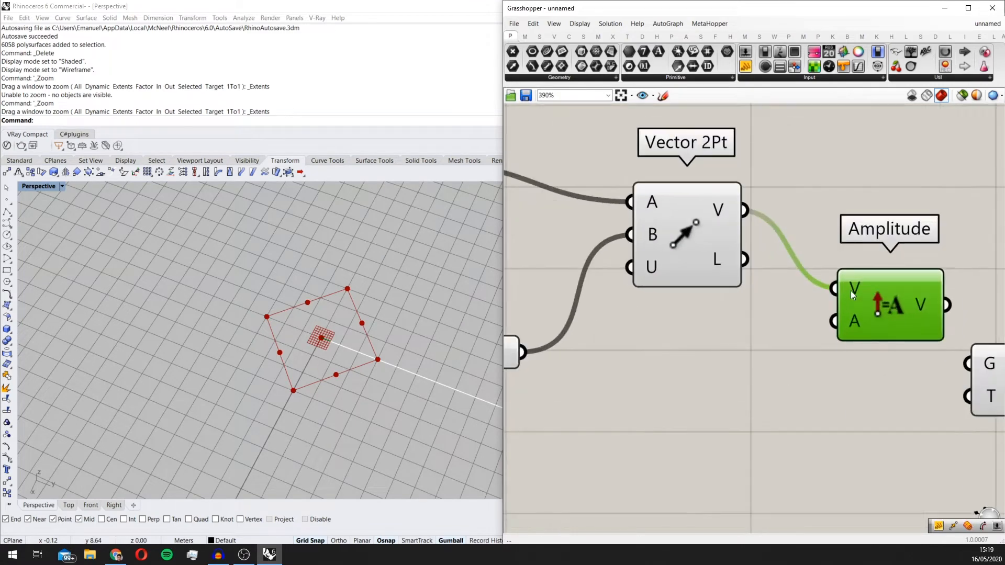
Step: Turn on a data modifier for Amplitude's vector input (V) and connect Amplitude's output to Move's T input
{"action": "right_click", "coordinate": [850, 291]}
{"action": "left_click", "coordinate": [870, 390]}
{"action": "scroll", "coordinate": [893, 322], "scroll_direction": "down", "scroll_amount": 3}
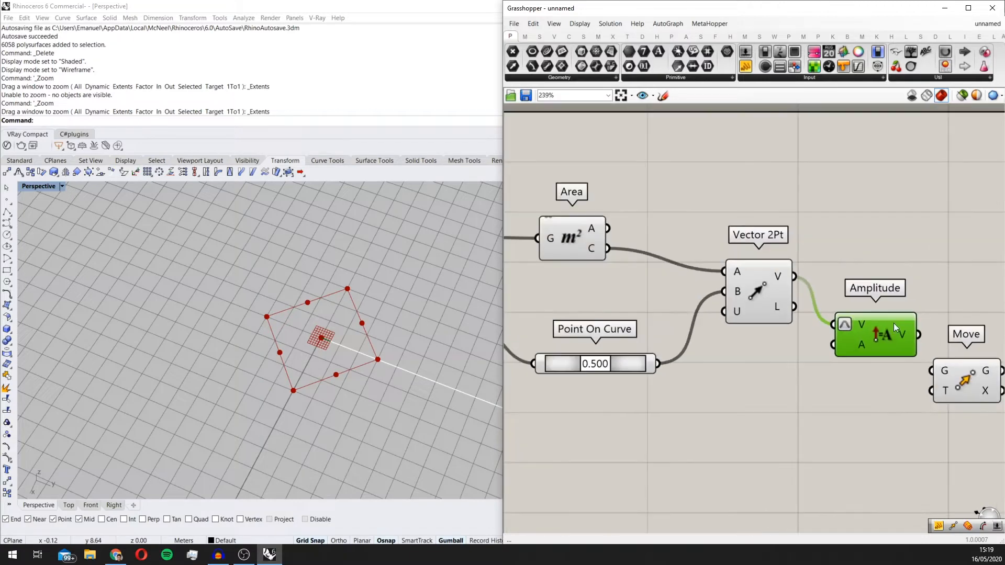
{"action": "right_click_drag", "start_coordinate": [893, 323], "coordinate": [802, 318]}
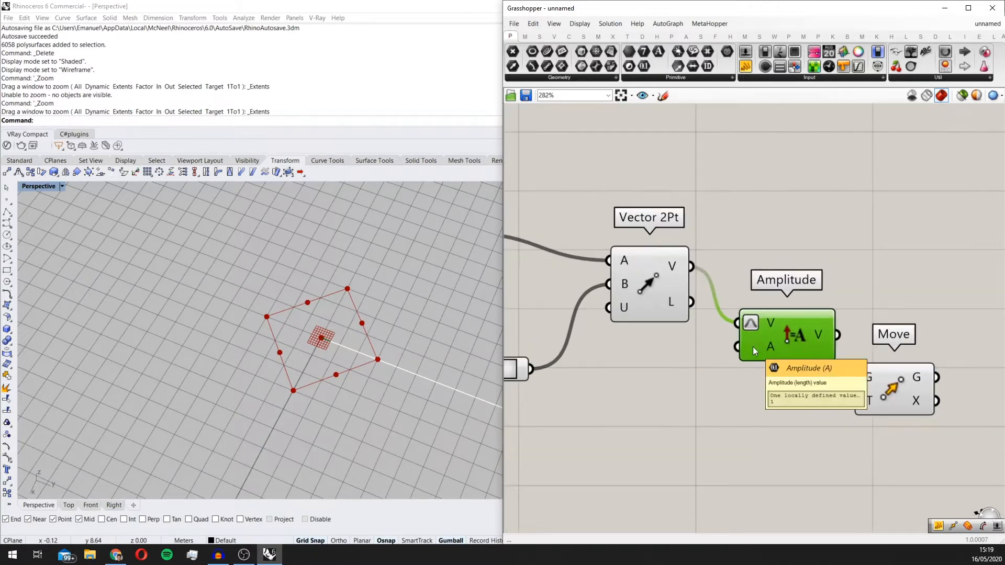
{"action": "scroll", "coordinate": [811, 355], "scroll_direction": "down", "scroll_amount": 2}
{"action": "left_click_drag", "start_coordinate": [852, 365], "coordinate": [911, 345]}
{"action": "scroll", "coordinate": [822, 339], "scroll_direction": "up", "scroll_amount": 2}
{"action": "left_click_drag", "start_coordinate": [792, 344], "coordinate": [912, 317]}
{"action": "right_click_drag", "start_coordinate": [833, 342], "coordinate": [835, 275]}
{"action": "scroll", "coordinate": [817, 298], "scroll_direction": "up", "scroll_amount": 2}
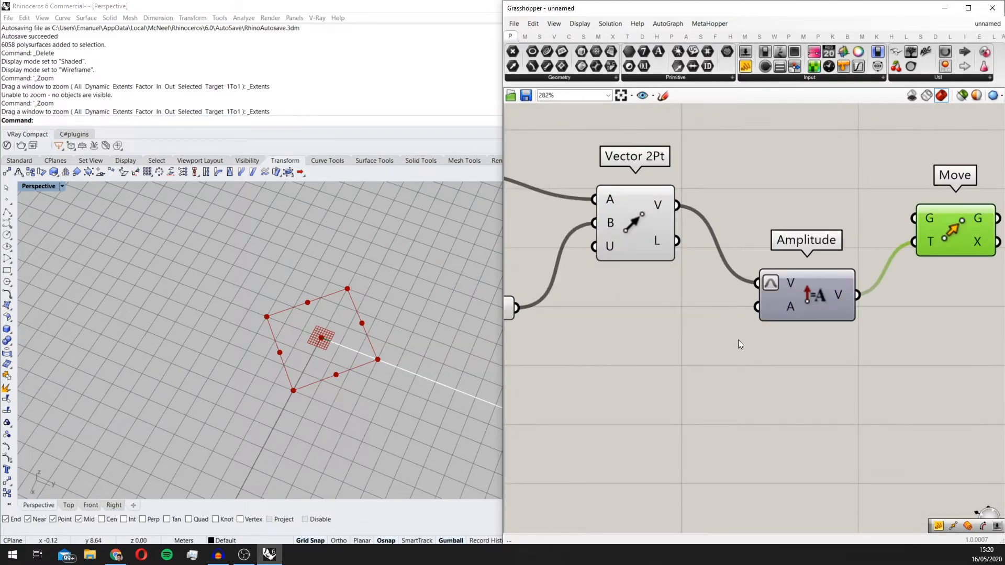
Step: Add a curve Length component below Point On Curve and feed it with Explode's segments output (S)
{"action": "double_click", "coordinate": [686, 345]}
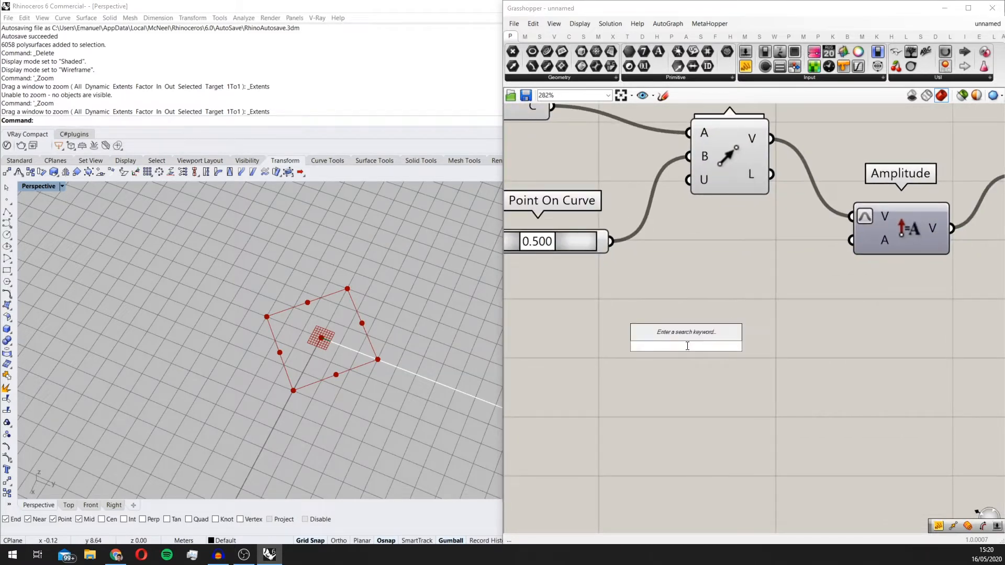
{"action": "scroll", "coordinate": [721, 292], "scroll_direction": "down", "scroll_amount": 2}
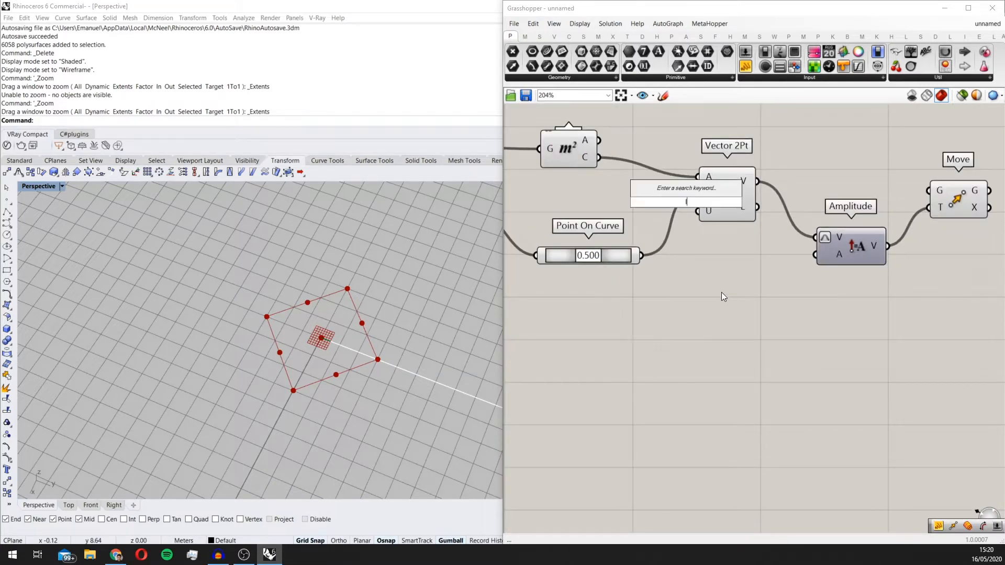
{"action": "type", "text": "len"}
{"action": "left_click", "coordinate": [654, 336]}
{"action": "right_click_drag", "start_coordinate": [679, 320], "coordinate": [750, 321]}
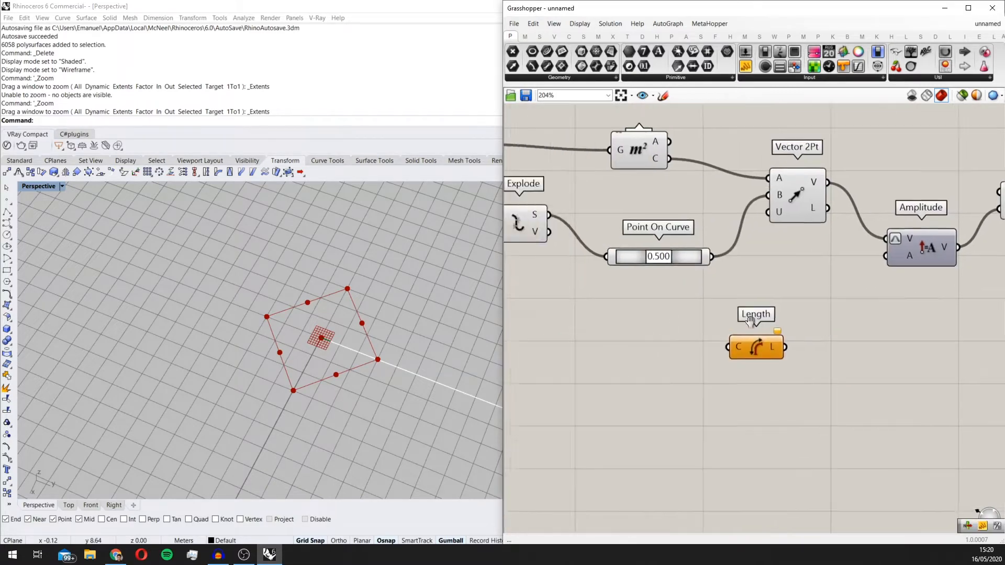
{"action": "scroll", "coordinate": [783, 323], "scroll_direction": "down", "scroll_amount": 3}
{"action": "left_click_drag", "start_coordinate": [639, 257], "coordinate": [732, 351]}
Step: Add a List Item component beside Length and connect the L output of Length to its list input (L)
{"action": "double_click", "coordinate": [776, 320]}
{"action": "type", "text": "list item"}
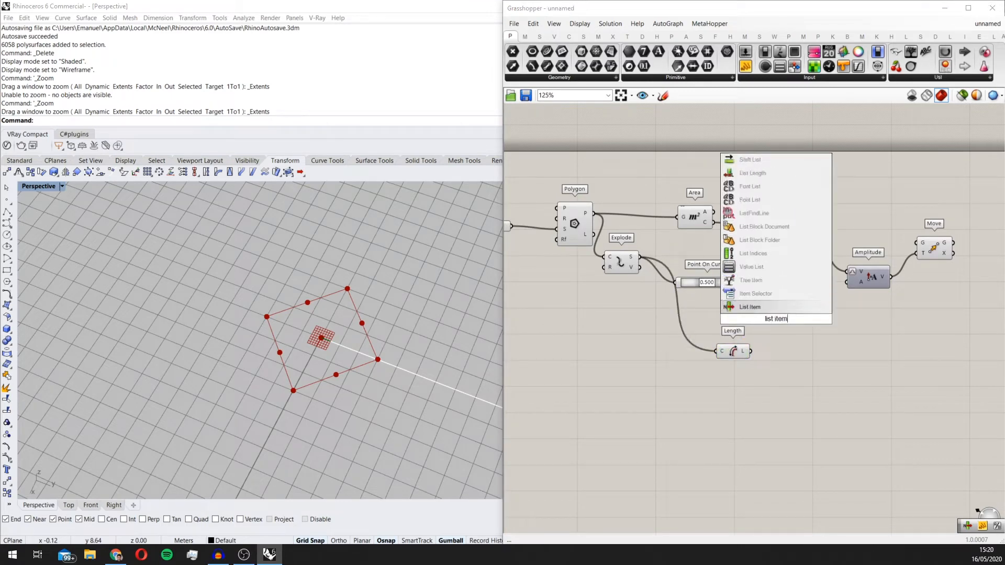
{"action": "key", "text": "Return"}
{"action": "scroll", "coordinate": [745, 343], "scroll_direction": "up", "scroll_amount": 3}
{"action": "mouse_move", "coordinate": [775, 320]}
{"action": "left_mouse_down"}
{"action": "mouse_move", "coordinate": [794, 346]}
{"action": "mouse_move", "coordinate": [792, 326]}
{"action": "left_mouse_up"}
{"action": "right_click_drag", "start_coordinate": [792, 325], "coordinate": [623, 313]}
{"action": "scroll", "coordinate": [728, 335], "scroll_direction": "up", "scroll_amount": 1}
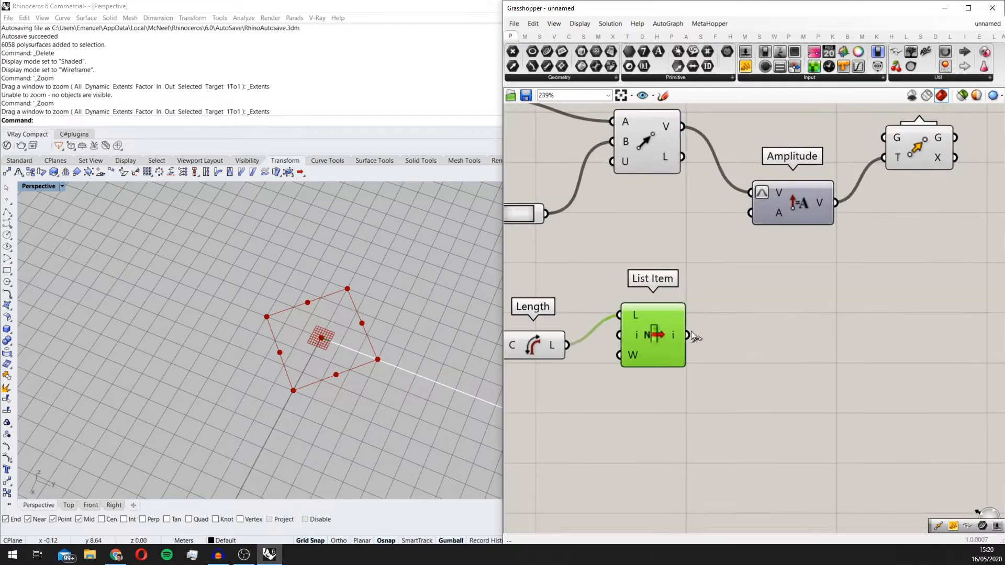
Step: Connect List Item's output (i) to Amplitude's A input so the segment length drives the vector amplitude
{"action": "left_click_drag", "start_coordinate": [688, 335], "coordinate": [750, 212]}
{"action": "right_click_drag", "start_coordinate": [879, 150], "coordinate": [824, 215]}
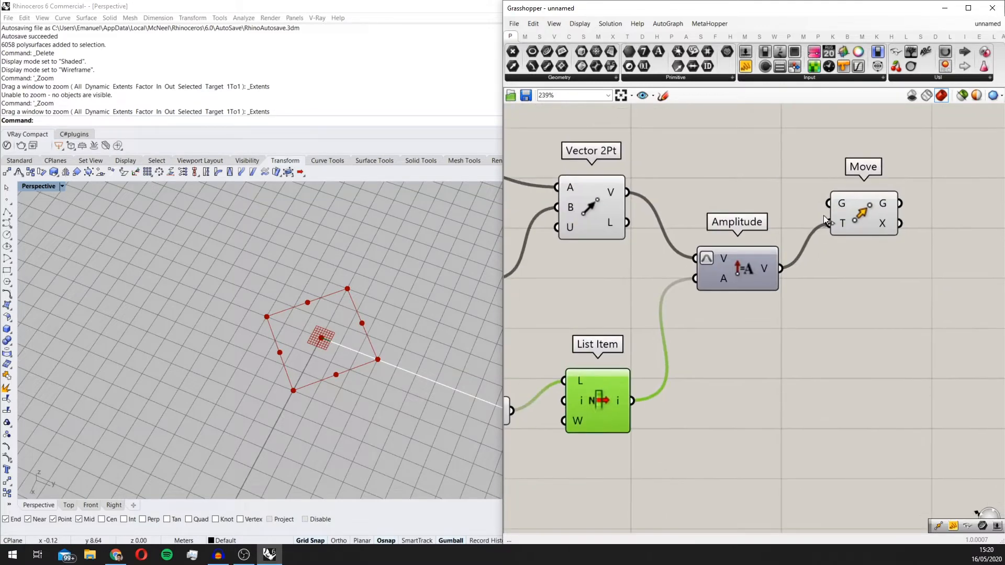
{"action": "left_click", "coordinate": [874, 221]}
{"action": "scroll", "coordinate": [809, 220], "scroll_direction": "down", "scroll_amount": 3}
{"action": "right_click_drag", "start_coordinate": [723, 198], "coordinate": [715, 257]}
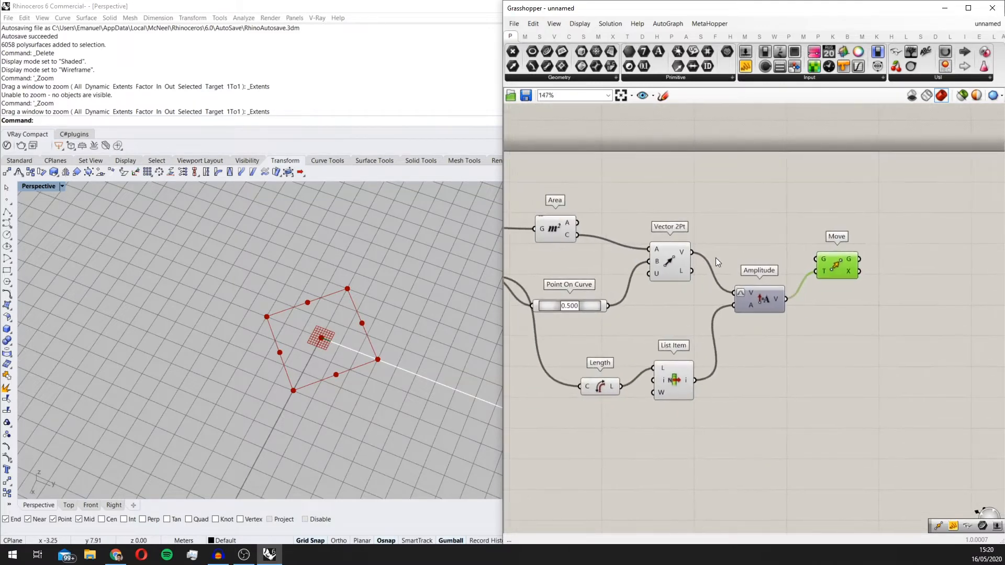
Step: Connect Point On Curve's output to Move's geometry input (G) and shift Point On Curve slightly upward on the canvas
{"action": "right_click_drag", "start_coordinate": [601, 238], "coordinate": [736, 306]}
{"action": "left_click", "coordinate": [692, 293]}
{"action": "scroll", "coordinate": [733, 304], "scroll_direction": "down", "scroll_amount": 2}
{"action": "right_click_drag", "start_coordinate": [649, 281], "coordinate": [702, 289]}
{"action": "left_click", "coordinate": [623, 305]}
{"action": "scroll", "coordinate": [720, 304], "scroll_direction": "up", "scroll_amount": 1}
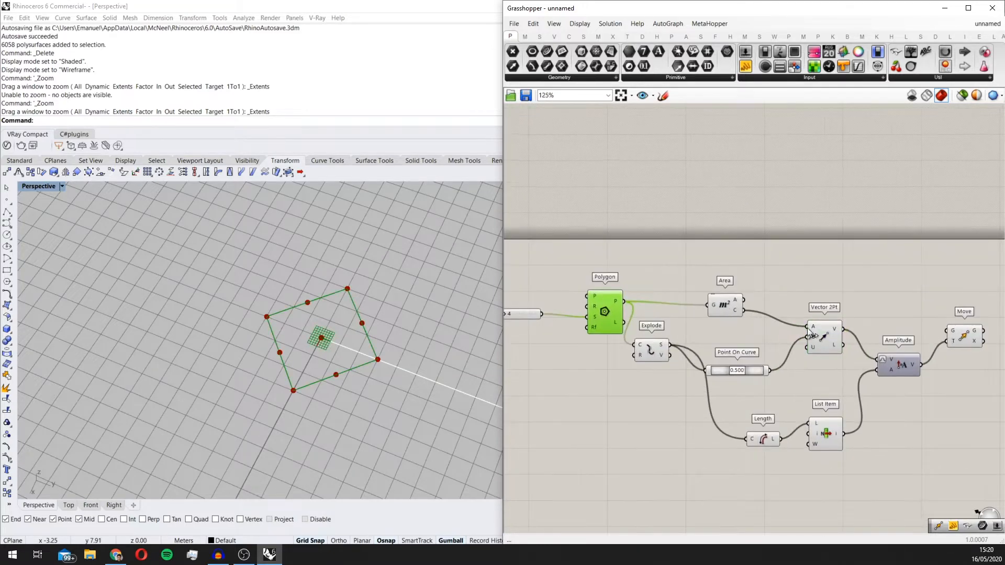
{"action": "right_click_drag", "start_coordinate": [824, 322], "coordinate": [714, 360]}
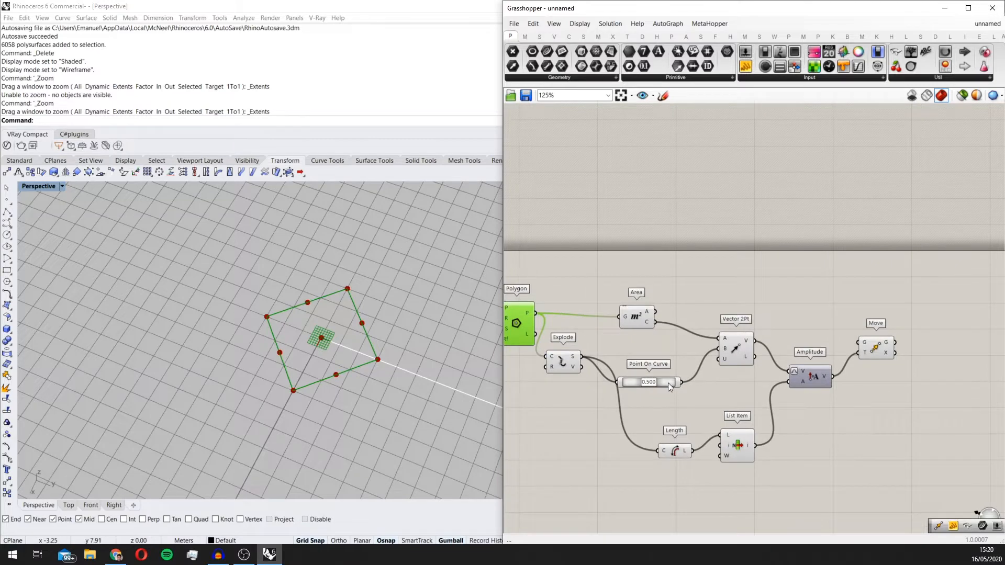
{"action": "left_click_drag", "start_coordinate": [669, 384], "coordinate": [870, 343]}
{"action": "left_click_drag", "start_coordinate": [665, 340], "coordinate": [660, 367]}
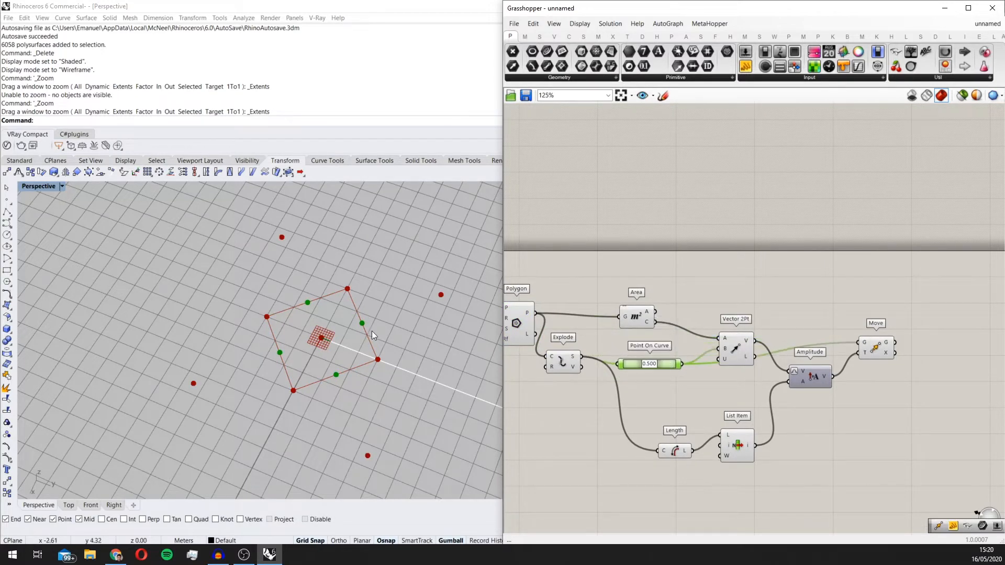
Step: Add a Line component and place it above and beyond the Move component
{"action": "scroll", "coordinate": [372, 332], "scroll_direction": "down", "scroll_amount": 7}
{"action": "scroll", "coordinate": [343, 271], "scroll_direction": "up", "scroll_amount": 4}
{"action": "right_click_drag", "start_coordinate": [736, 335], "coordinate": [638, 307]}
{"action": "scroll", "coordinate": [779, 323], "scroll_direction": "up", "scroll_amount": 1}
{"action": "left_click_drag", "start_coordinate": [780, 323], "coordinate": [778, 341]}
{"action": "double_click", "coordinate": [780, 281]}
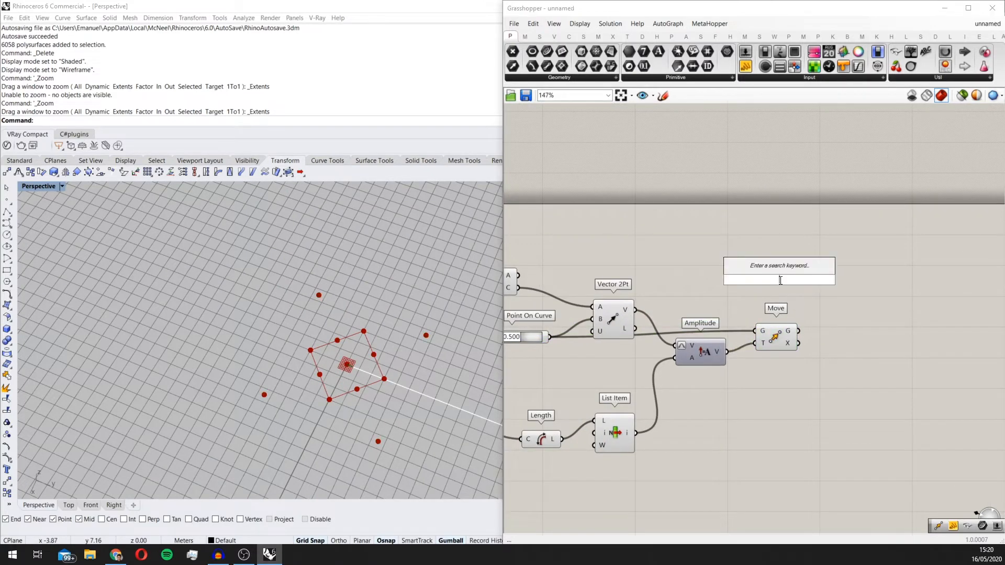
{"action": "type", "text": "line"}
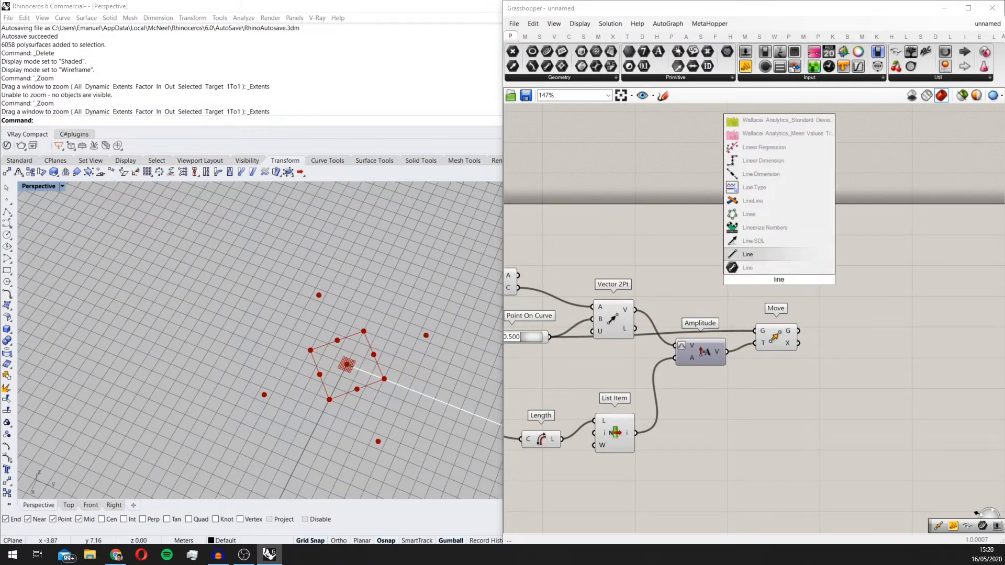
{"action": "key", "text": "Return"}
{"action": "left_click_drag", "start_coordinate": [780, 284], "coordinate": [832, 301]}
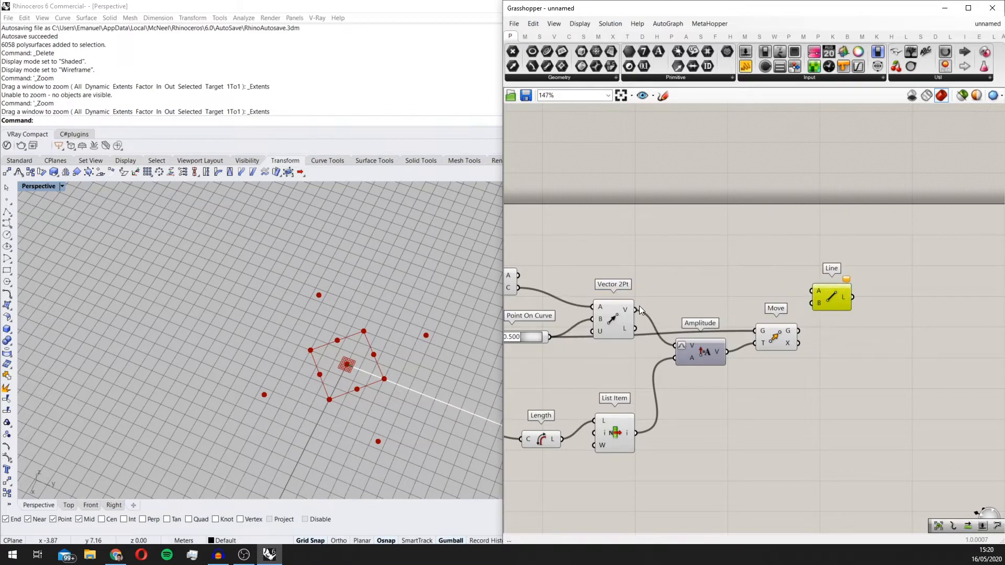
Step: Add an End Points component fed by Explode's segments output (S) and place it between Vector 2Pt and Line
{"action": "right_click_drag", "start_coordinate": [564, 292], "coordinate": [758, 277]}
{"action": "double_click", "coordinate": [639, 220]}
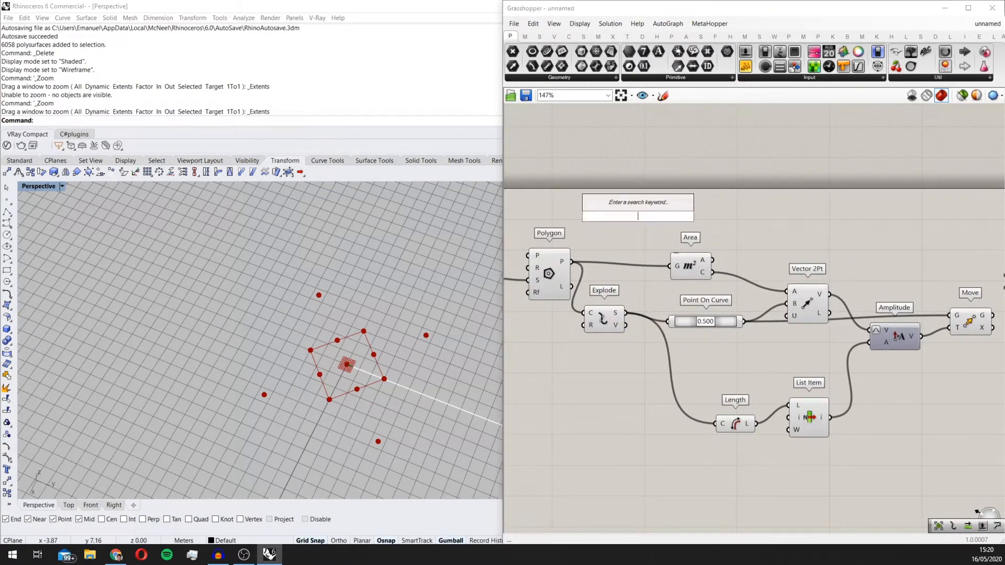
{"action": "type", "text": "end"}
{"action": "key", "text": "Return"}
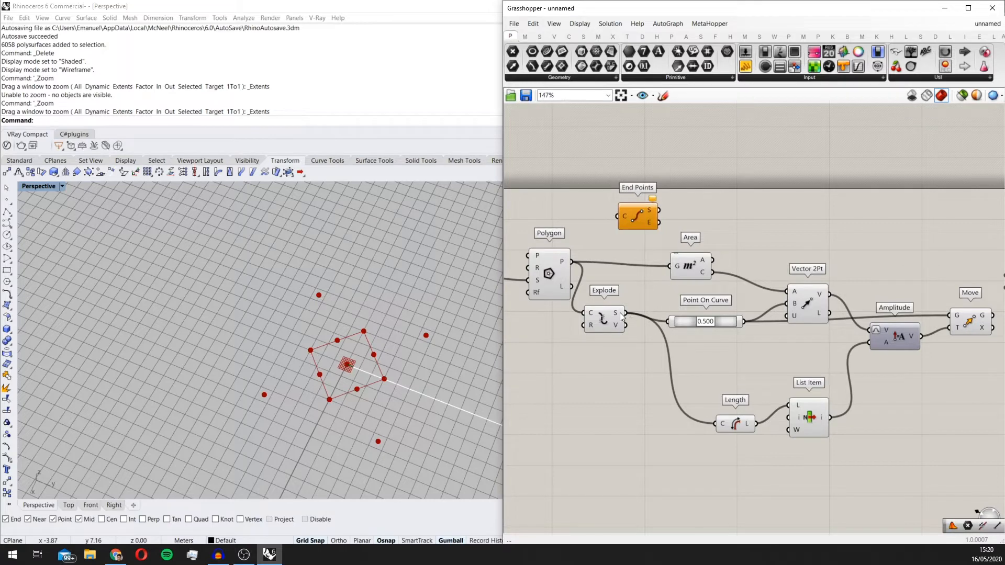
{"action": "left_click_drag", "start_coordinate": [624, 314], "coordinate": [948, 269]}
{"action": "right_click_drag", "start_coordinate": [900, 263], "coordinate": [794, 273]}
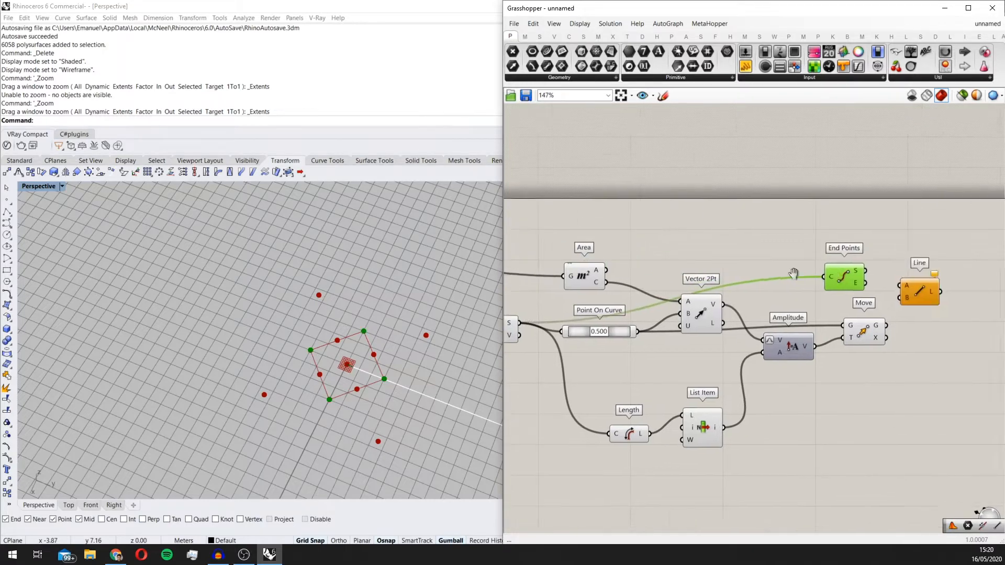
Step: Connect End Points' E output and Move's G output to Line's A and B inputs, and duplicate the wired Line component
{"action": "scroll", "coordinate": [794, 273], "scroll_direction": "up", "scroll_amount": 3}
{"action": "left_click_drag", "start_coordinate": [717, 330], "coordinate": [691, 270]}
{"action": "left_click_drag", "start_coordinate": [758, 282], "coordinate": [836, 331], "text": "alt"}
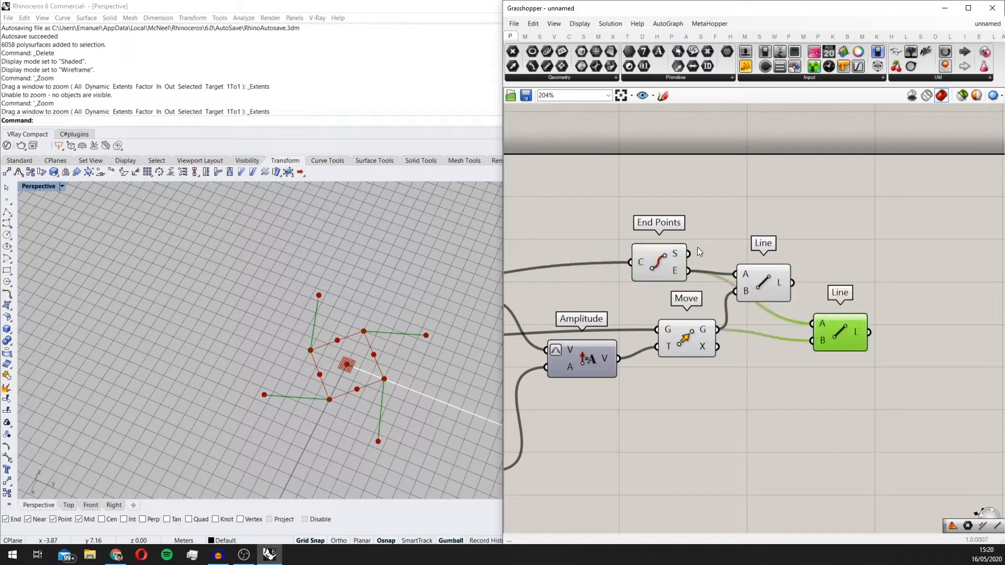
Step: Connect End Points' S output to the duplicated Line's A input and align both Lines and End Points neatly
{"action": "left_click_drag", "start_coordinate": [690, 254], "coordinate": [819, 325]}
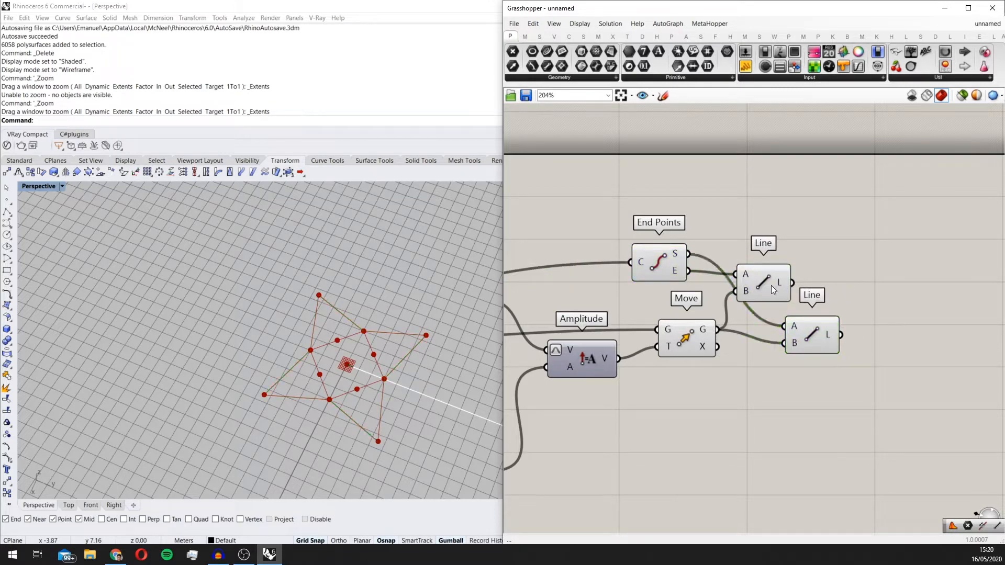
{"action": "left_click_drag", "start_coordinate": [768, 285], "coordinate": [812, 288]}
{"action": "left_click_drag", "start_coordinate": [649, 267], "coordinate": [674, 272]}
{"action": "left_click", "coordinate": [612, 293]}
{"action": "scroll", "coordinate": [383, 320], "scroll_direction": "down", "scroll_amount": 6}
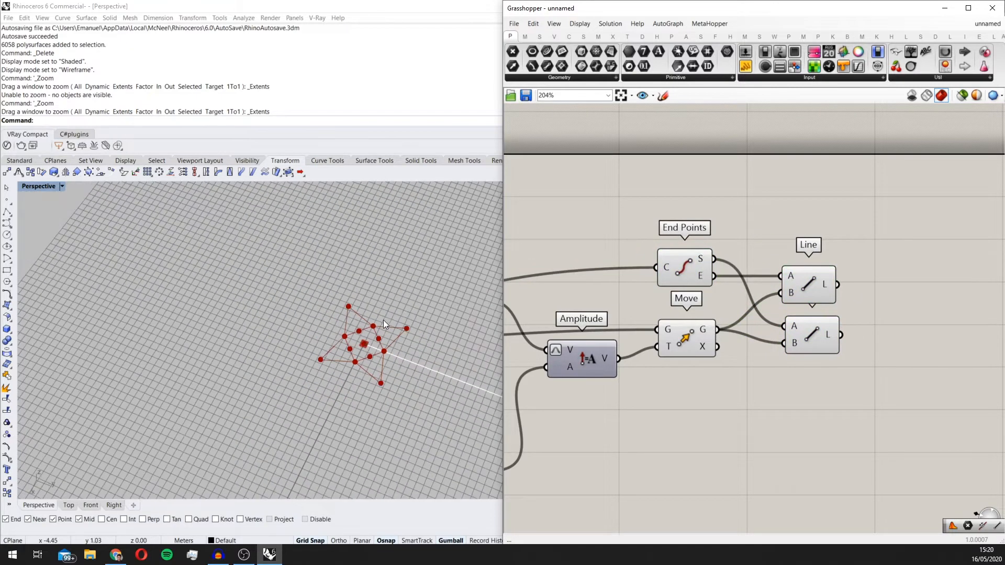
{"action": "scroll", "coordinate": [383, 318], "scroll_direction": "up", "scroll_amount": 6}
Step: Add a Join Curves component beyond the two Line components
{"action": "right_click_drag", "start_coordinate": [865, 242], "coordinate": [738, 229]}
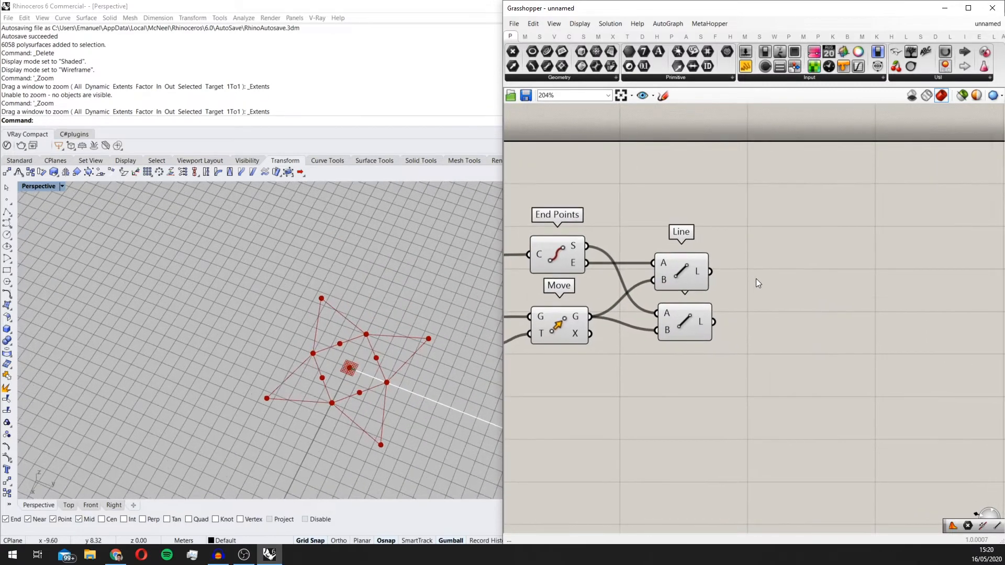
{"action": "double_click", "coordinate": [832, 285]}
{"action": "type", "text": "join"}
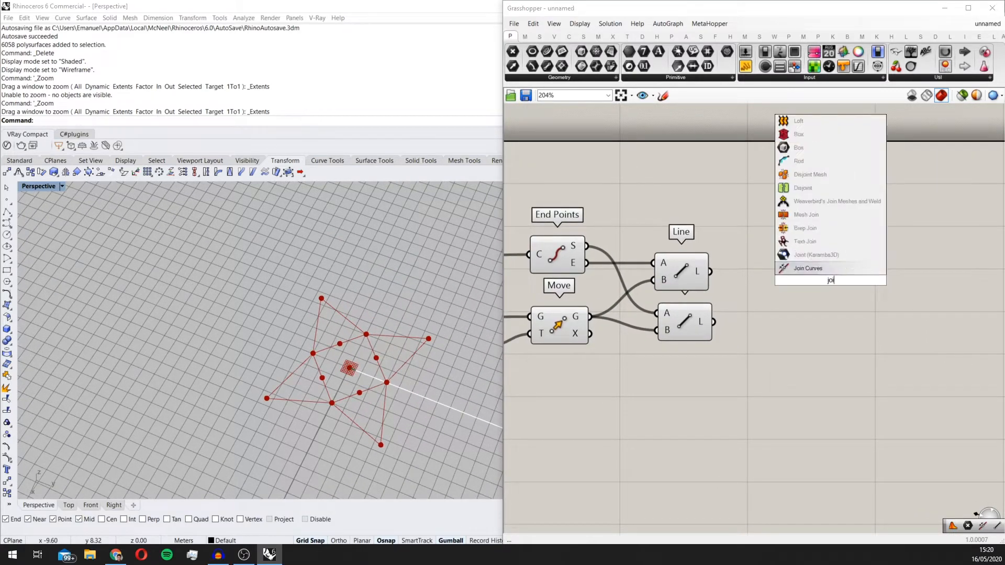
{"action": "key", "text": "Return"}
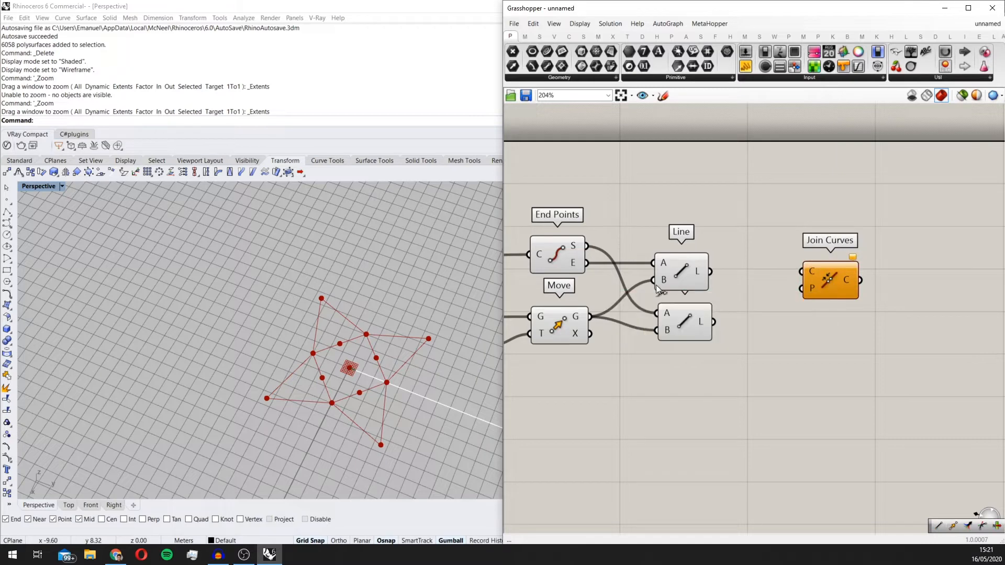
Step: Add a Panel below Join Curves and connect the lower Line's output (L) to it to read its list of lines
{"action": "double_click", "coordinate": [778, 394]}
{"action": "type", "text": "panel"}
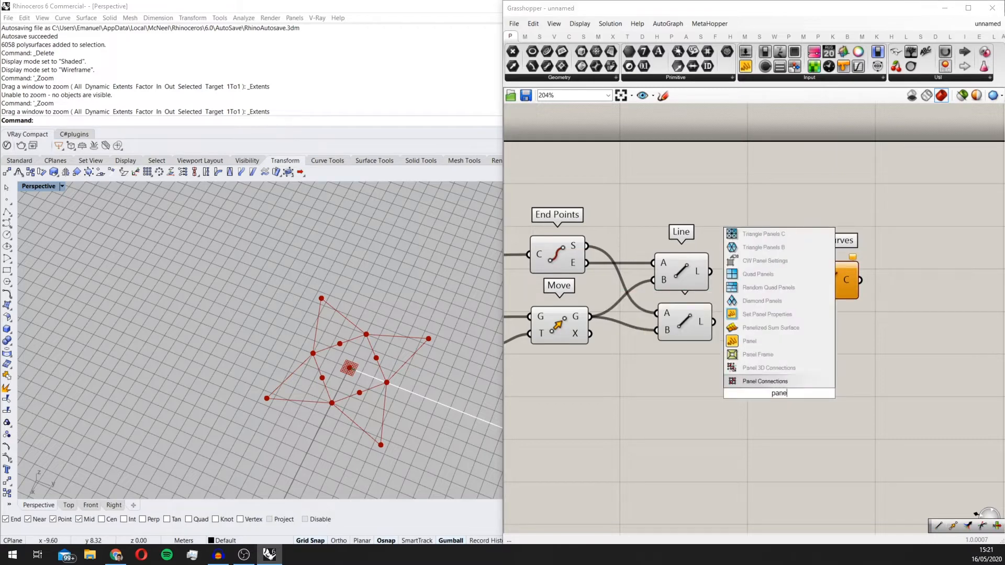
{"action": "key", "text": "Return"}
{"action": "scroll", "coordinate": [781, 391], "scroll_direction": "up", "scroll_amount": 2}
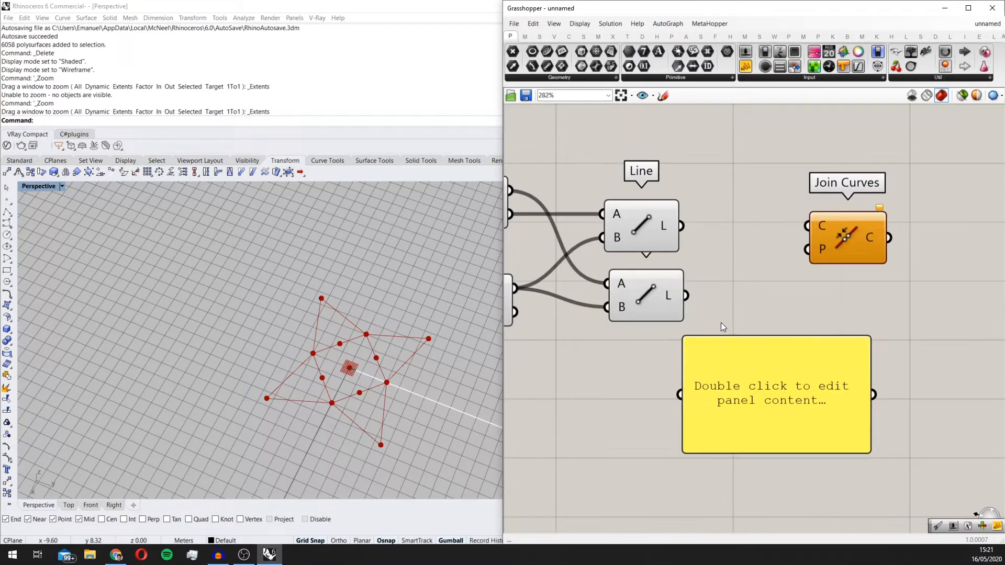
{"action": "left_click_drag", "start_coordinate": [686, 300], "coordinate": [690, 348]}
{"action": "scroll", "coordinate": [689, 348], "scroll_direction": "down", "scroll_amount": 4}
{"action": "scroll", "coordinate": [731, 256], "scroll_direction": "up", "scroll_amount": 4}
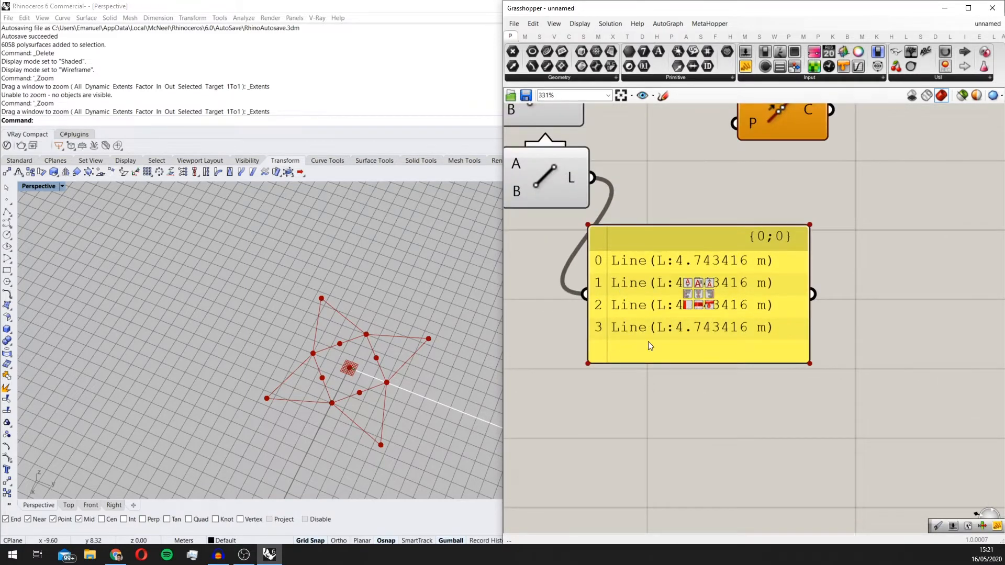
{"action": "scroll", "coordinate": [646, 309], "scroll_direction": "down", "scroll_amount": 2}
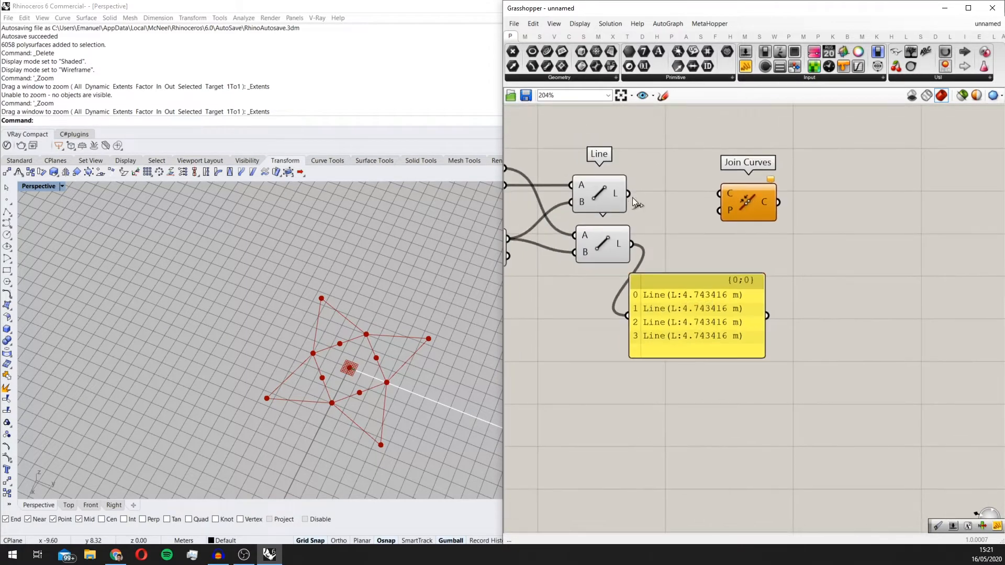
Step: Inspect the upper Line's output and Explode's segments output (S) by feeding each of them into the panel in turn
{"action": "left_click_drag", "start_coordinate": [633, 198], "coordinate": [675, 296]}
{"action": "scroll", "coordinate": [677, 295], "scroll_direction": "down", "scroll_amount": 3}
{"action": "right_click_drag", "start_coordinate": [508, 267], "coordinate": [627, 218]}
{"action": "left_click_drag", "start_coordinate": [601, 240], "coordinate": [940, 277]}
{"action": "scroll", "coordinate": [925, 267], "scroll_direction": "up", "scroll_amount": 2}
{"action": "right_click_drag", "start_coordinate": [940, 277], "coordinate": [837, 349]}
{"action": "scroll", "coordinate": [840, 309], "scroll_direction": "up", "scroll_amount": 1}
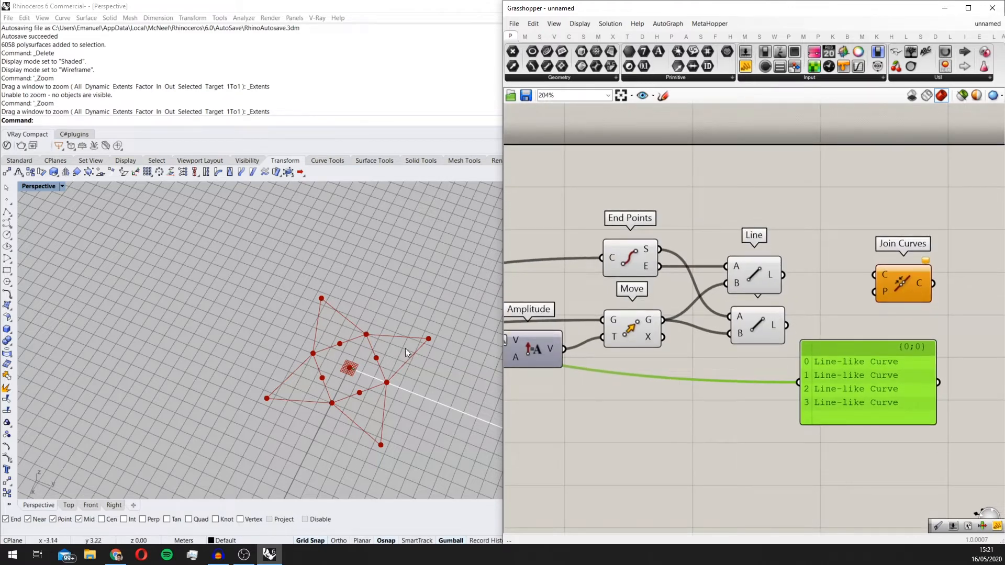
{"action": "right_click_drag", "start_coordinate": [830, 303], "coordinate": [819, 282]}
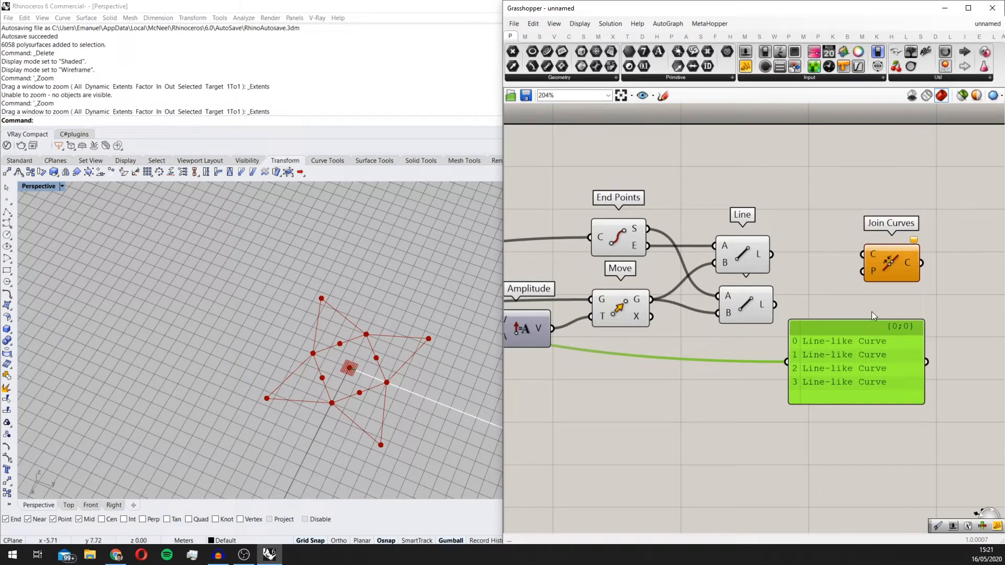
{"action": "right_click_drag", "start_coordinate": [858, 282], "coordinate": [778, 287]}
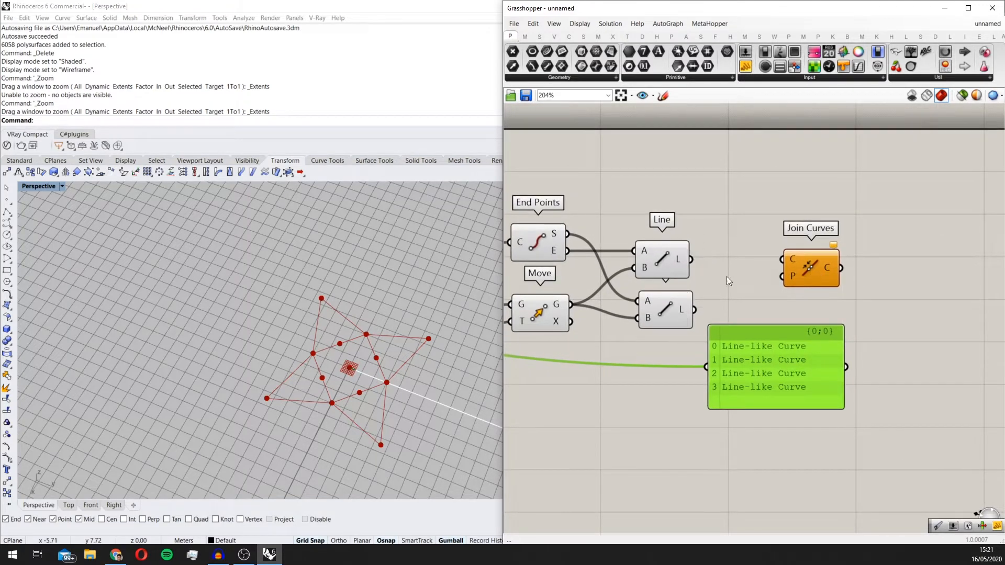
{"action": "scroll", "coordinate": [746, 297], "scroll_direction": "down", "scroll_amount": 5}
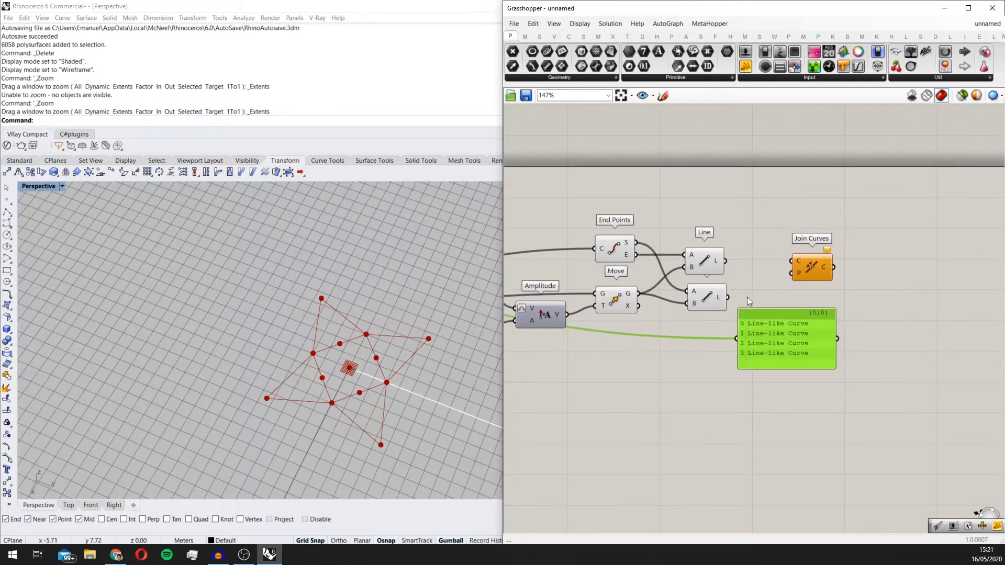
{"action": "scroll", "coordinate": [706, 234], "scroll_direction": "up", "scroll_amount": 2}
Step: Add a Curve parameter, feed it from Explode's segments output (S), and place it above the upper Line component
{"action": "double_click", "coordinate": [699, 224]}
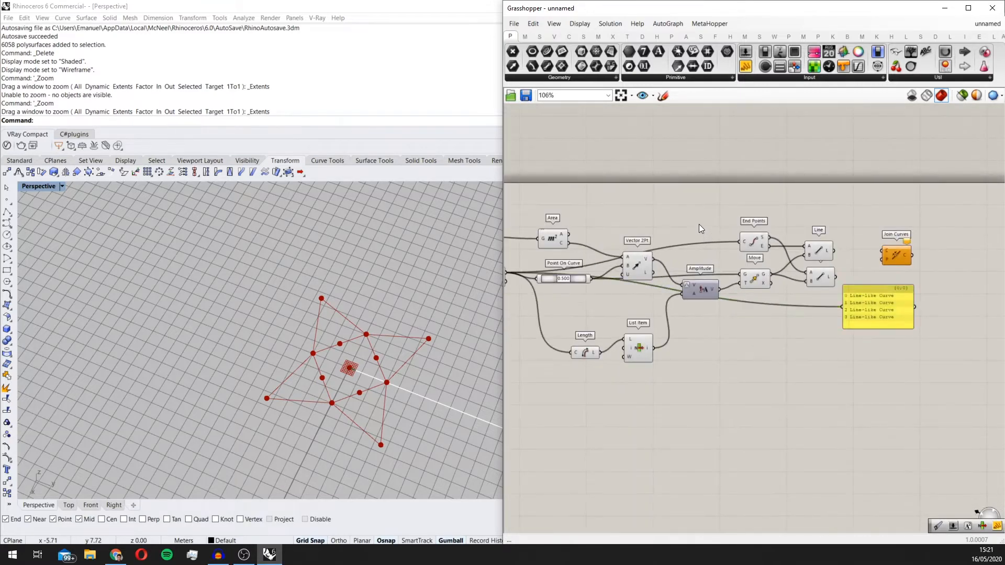
{"action": "type", "text": "crv"}
{"action": "left_click", "coordinate": [686, 213]}
{"action": "right_click_drag", "start_coordinate": [565, 269], "coordinate": [635, 269]}
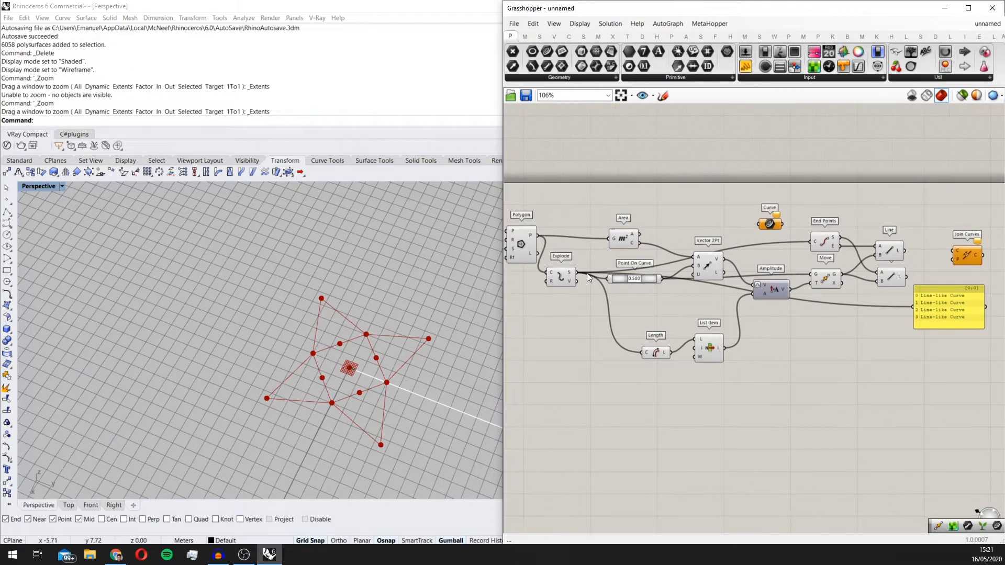
{"action": "left_click_drag", "start_coordinate": [578, 273], "coordinate": [912, 210]}
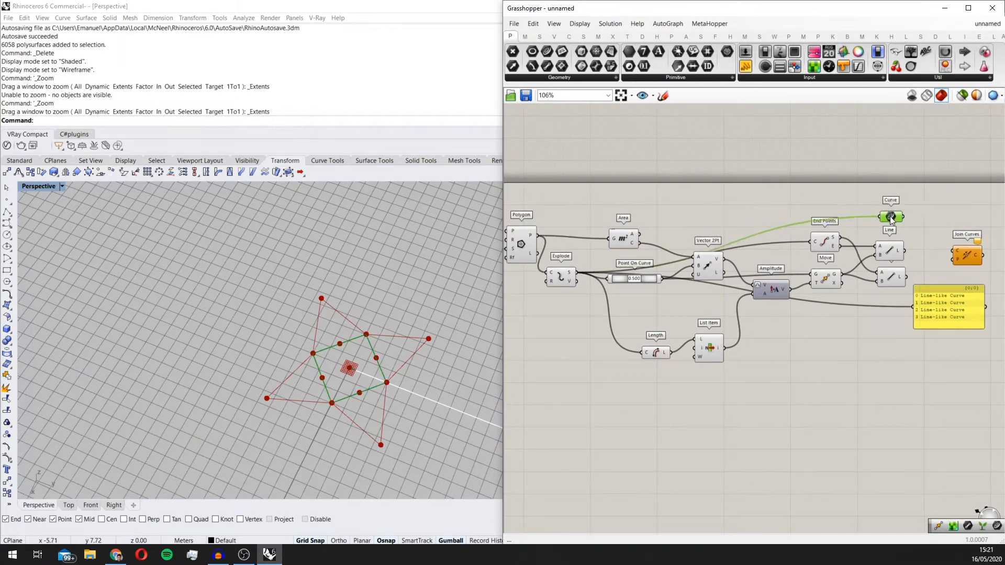
Step: Add a Graft Tree component beside the Curve parameter and connect Curve's output to its T input
{"action": "scroll", "coordinate": [765, 240], "scroll_direction": "up", "scroll_amount": 5}
{"action": "double_click", "coordinate": [757, 164]}
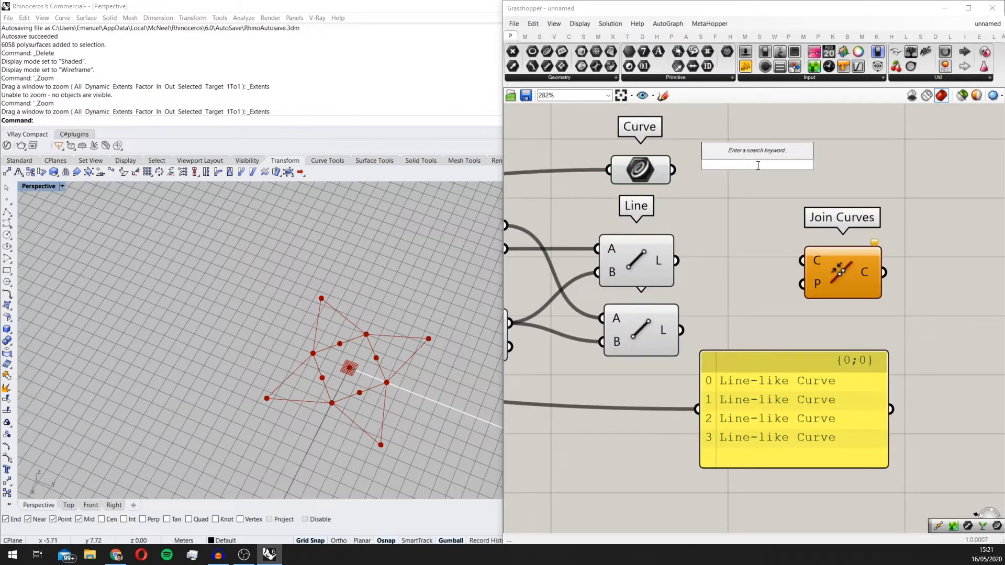
{"action": "type", "text": "gr"}
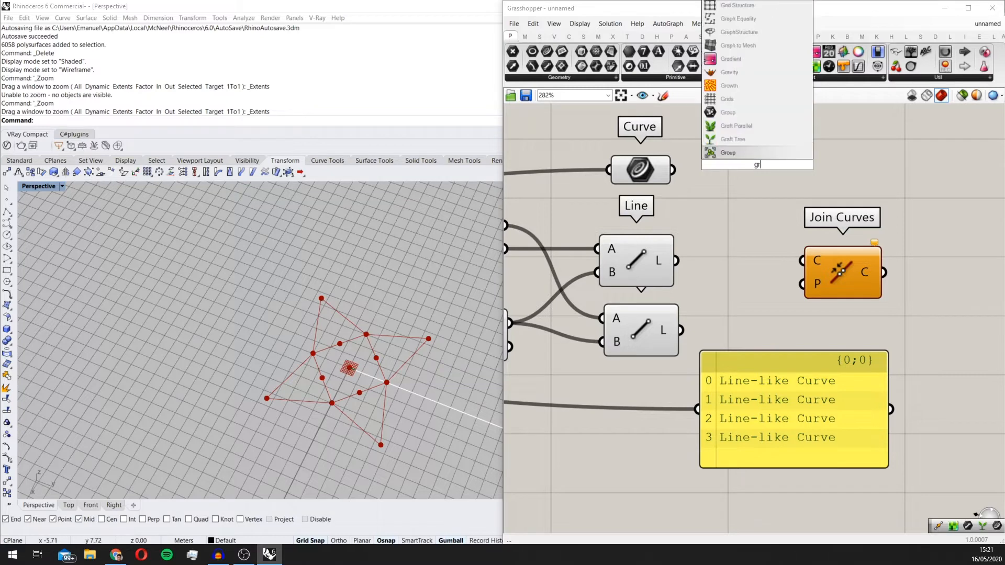
{"action": "left_click", "coordinate": [759, 140]}
{"action": "left_click_drag", "start_coordinate": [674, 170], "coordinate": [721, 166]}
Step: Duplicate Graft Tree, feed the copy from the upper Line's output (L), and shift Join Curves farther along the canvas
{"action": "left_click", "coordinate": [765, 171]}
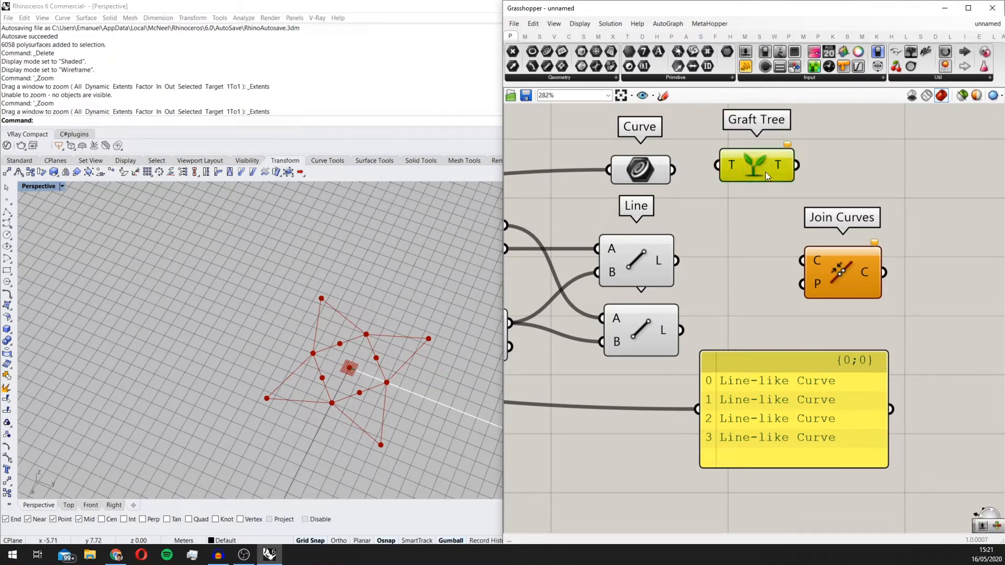
{"action": "key", "text": "ctrl+c"}
{"action": "key", "text": "ctrl+v"}
{"action": "left_click_drag", "start_coordinate": [731, 243], "coordinate": [678, 262]}
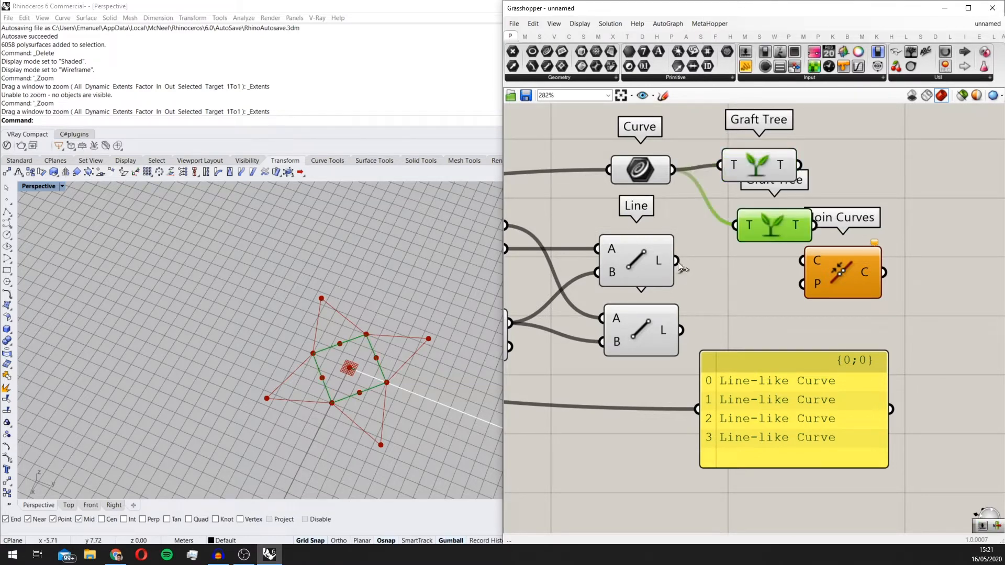
{"action": "left_click", "coordinate": [827, 258]}
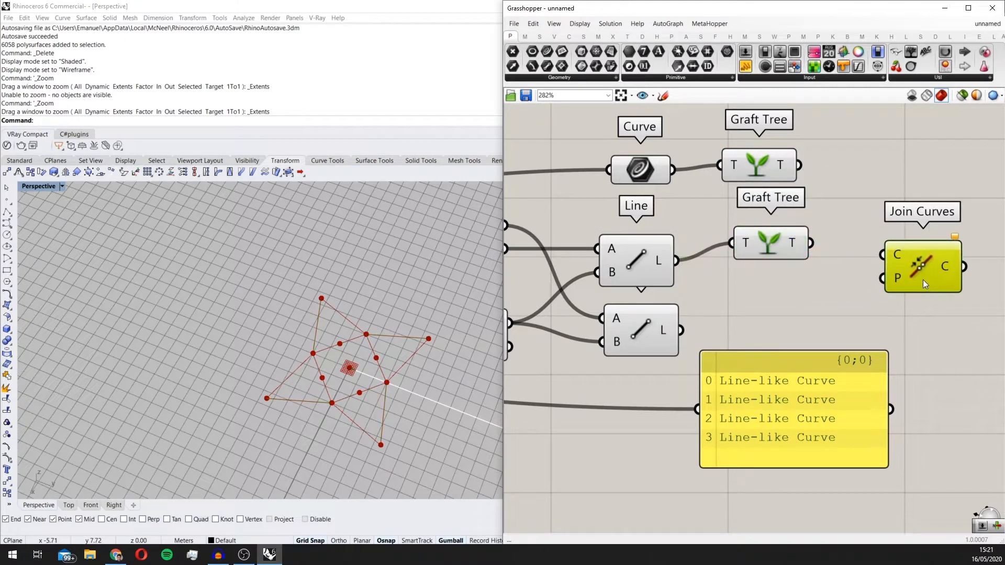
Step: Examine the Graft option on Join Curves' curve input (C) and the options available on the Curve parameter
{"action": "scroll", "coordinate": [922, 280], "scroll_direction": "up", "scroll_amount": 2}
{"action": "right_click", "coordinate": [734, 239]}
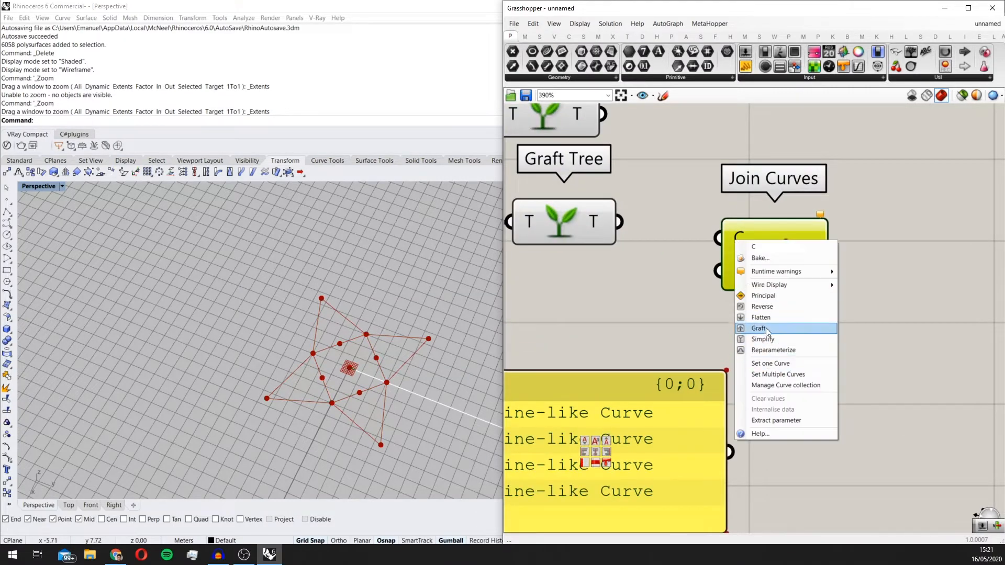
{"action": "left_click", "coordinate": [759, 328]}
{"action": "scroll", "coordinate": [632, 262], "scroll_direction": "down", "scroll_amount": 3}
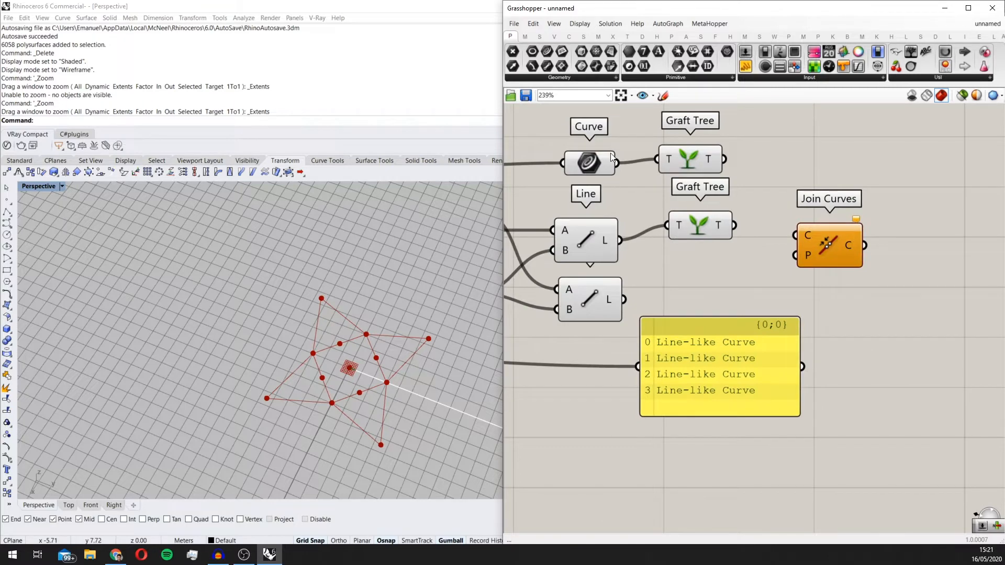
{"action": "right_click", "coordinate": [611, 153]}
{"action": "left_click", "coordinate": [580, 202]}
{"action": "scroll", "coordinate": [591, 205], "scroll_direction": "down", "scroll_amount": 3}
{"action": "scroll", "coordinate": [672, 215], "scroll_direction": "up", "scroll_amount": 3}
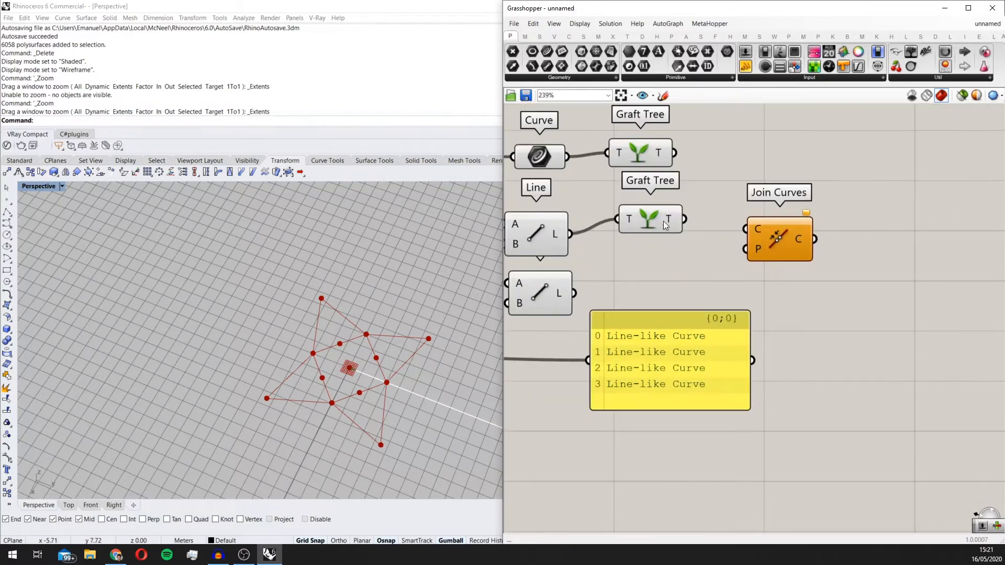
Step: Create a third Graft Tree, connect the lower Line's output (L) to it, and place it beside that Line
{"action": "left_click_drag", "start_coordinate": [664, 221], "coordinate": [685, 274], "text": "alt"}
{"action": "left_click_drag", "start_coordinate": [574, 293], "coordinate": [688, 291]}
{"action": "scroll", "coordinate": [687, 291], "scroll_direction": "down", "scroll_amount": 1}
{"action": "right_click_drag", "start_coordinate": [688, 291], "coordinate": [667, 302]}
{"action": "scroll", "coordinate": [757, 231], "scroll_direction": "down", "scroll_amount": 1}
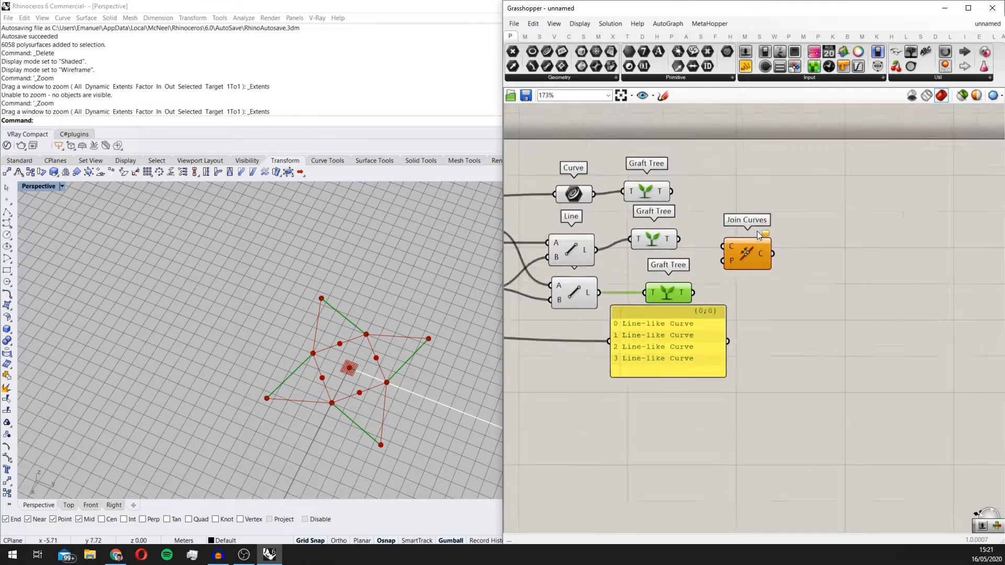
Step: Move the panel lower on the canvas and connect all three Graft Tree outputs to Join Curves' C input
{"action": "scroll", "coordinate": [757, 232], "scroll_direction": "up", "scroll_amount": 2}
{"action": "left_click_drag", "start_coordinate": [758, 234], "coordinate": [765, 243]}
{"action": "left_click_drag", "start_coordinate": [648, 403], "coordinate": [689, 474]}
{"action": "scroll", "coordinate": [699, 375], "scroll_direction": "down", "scroll_amount": 2}
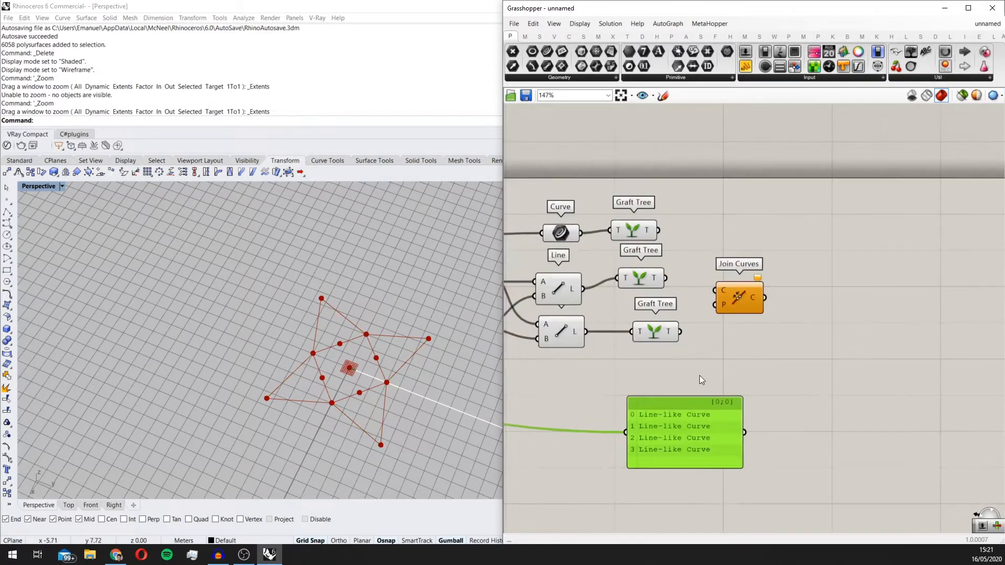
{"action": "scroll", "coordinate": [653, 274], "scroll_direction": "up", "scroll_amount": 3}
{"action": "left_click_drag", "start_coordinate": [675, 238], "coordinate": [683, 303]}
{"action": "left_click_drag", "start_coordinate": [707, 377], "coordinate": [753, 319], "text": "shift"}
{"action": "scroll", "coordinate": [684, 350], "scroll_direction": "down", "scroll_amount": 2}
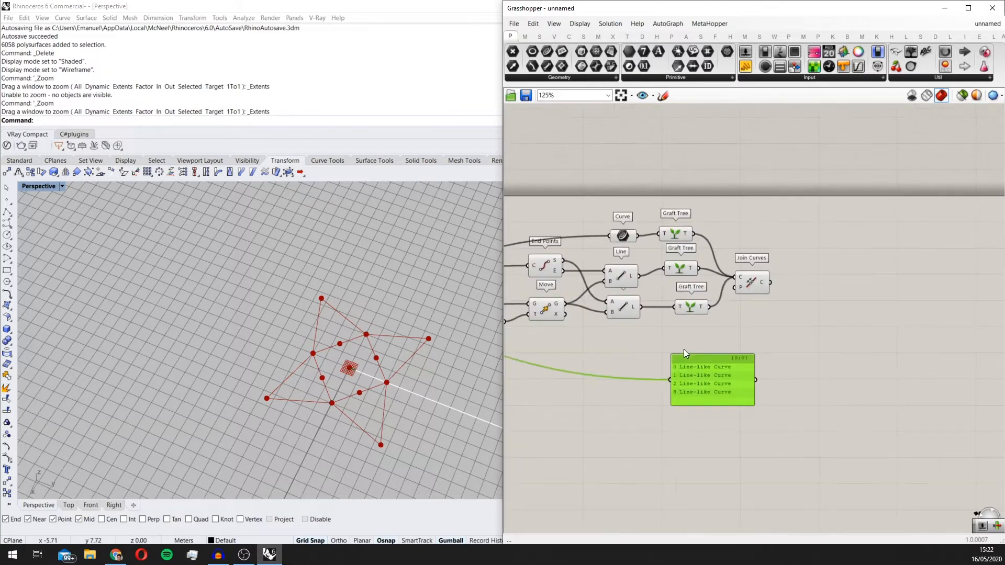
Step: Place the panel beyond Join Curves, connect Join Curves' output (C) to it, and enlarge it to show all branches
{"action": "left_click_drag", "start_coordinate": [683, 350], "coordinate": [809, 252]}
{"action": "scroll", "coordinate": [774, 294], "scroll_direction": "up", "scroll_amount": 1}
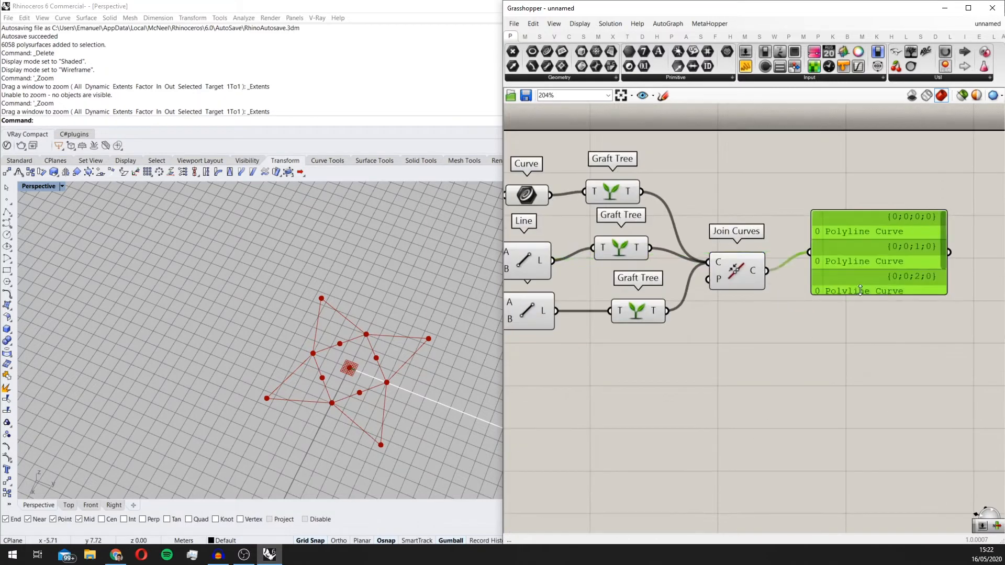
{"action": "scroll", "coordinate": [864, 271], "scroll_direction": "up", "scroll_amount": 2}
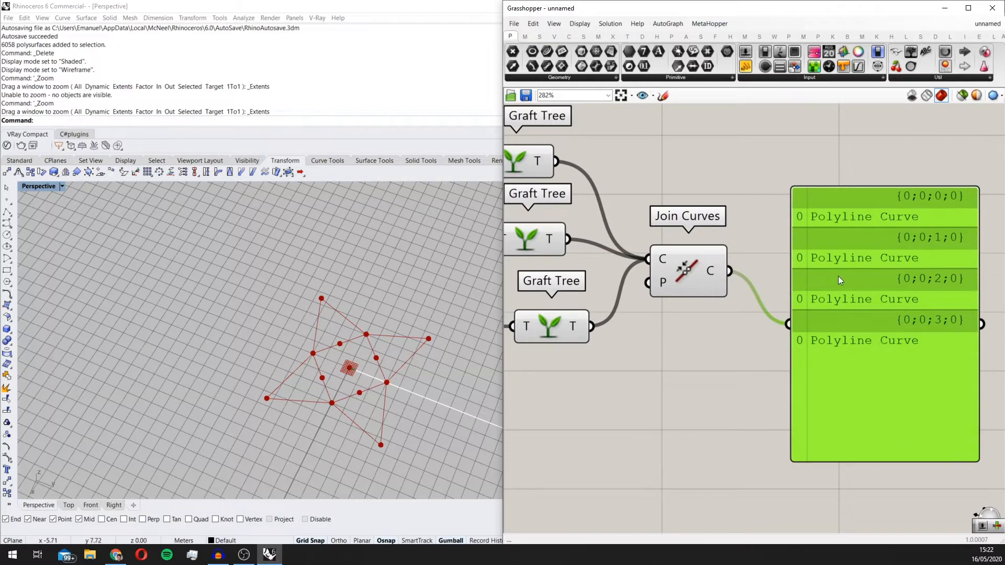
{"action": "scroll", "coordinate": [840, 281], "scroll_direction": "down", "scroll_amount": 3}
{"action": "right_click_drag", "start_coordinate": [781, 371], "coordinate": [824, 356]}
Step: Examine the four-pointed star figure and the space around it in the Rhino perspective viewport
{"action": "scroll", "coordinate": [824, 355], "scroll_direction": "down", "scroll_amount": 4}
{"action": "scroll", "coordinate": [310, 385], "scroll_direction": "down", "scroll_amount": 3}
{"action": "scroll", "coordinate": [337, 377], "scroll_direction": "down", "scroll_amount": 3}
{"action": "right_click_drag", "start_coordinate": [310, 384], "coordinate": [363, 372]}
{"action": "scroll", "coordinate": [335, 373], "scroll_direction": "down", "scroll_amount": 2}
{"action": "scroll", "coordinate": [366, 376], "scroll_direction": "up", "scroll_amount": 6}
{"action": "scroll", "coordinate": [366, 375], "scroll_direction": "down", "scroll_amount": 6}
{"action": "scroll", "coordinate": [275, 363], "scroll_direction": "down", "scroll_amount": 5}
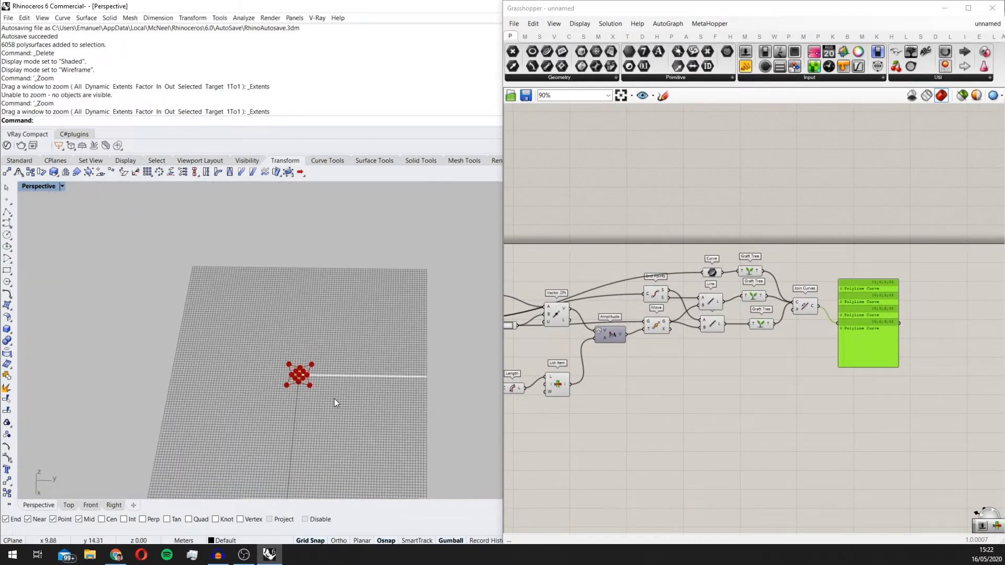
{"action": "scroll", "coordinate": [312, 374], "scroll_direction": "up", "scroll_amount": 3}
{"action": "scroll", "coordinate": [177, 348], "scroll_direction": "down", "scroll_amount": 3}
{"action": "scroll", "coordinate": [271, 362], "scroll_direction": "down", "scroll_amount": 2}
{"action": "scroll", "coordinate": [204, 355], "scroll_direction": "up", "scroll_amount": 5}
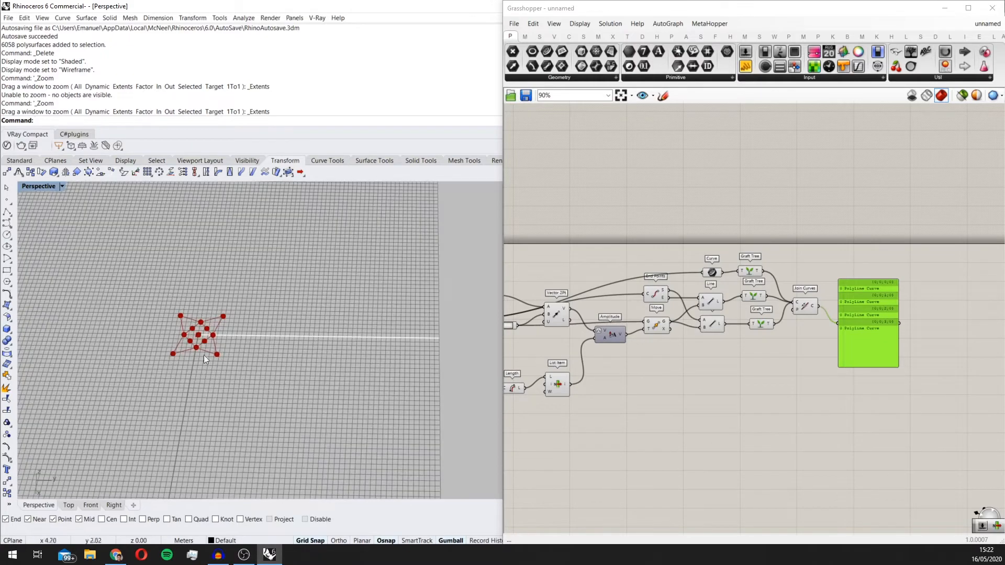
{"action": "scroll", "coordinate": [215, 340], "scroll_direction": "down", "scroll_amount": 7}
{"action": "scroll", "coordinate": [241, 348], "scroll_direction": "up", "scroll_amount": 7}
{"action": "scroll", "coordinate": [325, 317], "scroll_direction": "up", "scroll_amount": 4}
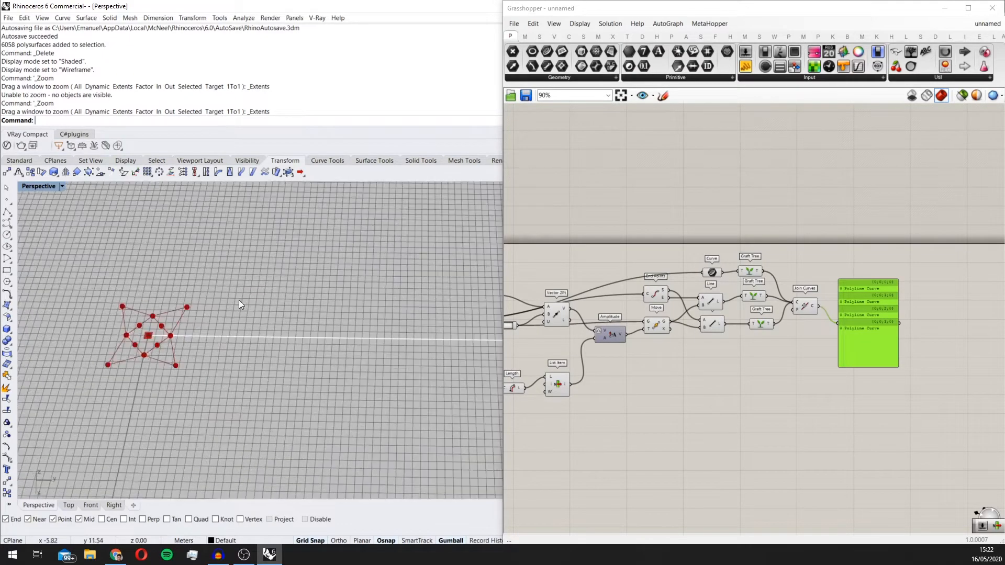
{"action": "scroll", "coordinate": [851, 309], "scroll_direction": "up", "scroll_amount": 3}
Step: Add a Linear Array component and place it beyond Join Curves, over the panel
{"action": "left_click", "coordinate": [786, 303]}
{"action": "double_click", "coordinate": [787, 256]}
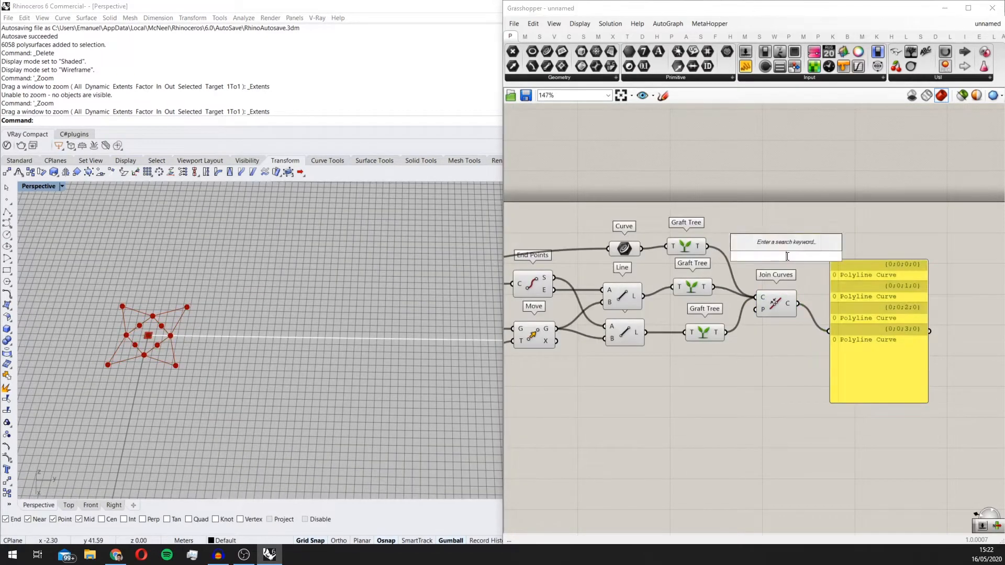
{"action": "type", "text": "arra"}
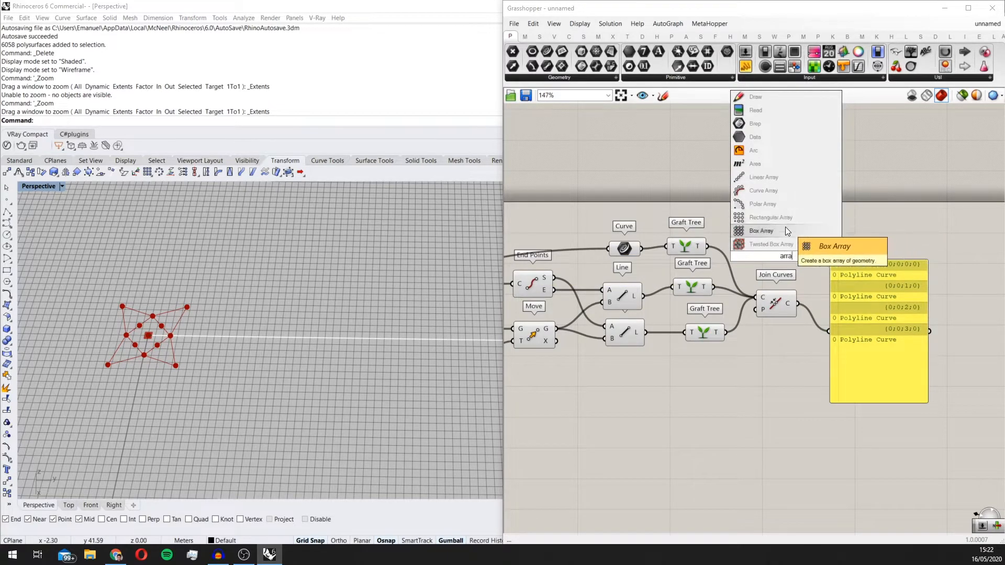
{"action": "left_click", "coordinate": [778, 182]}
{"action": "left_click_drag", "start_coordinate": [793, 255], "coordinate": [857, 329]}
{"action": "scroll", "coordinate": [820, 307], "scroll_direction": "up", "scroll_amount": 1}
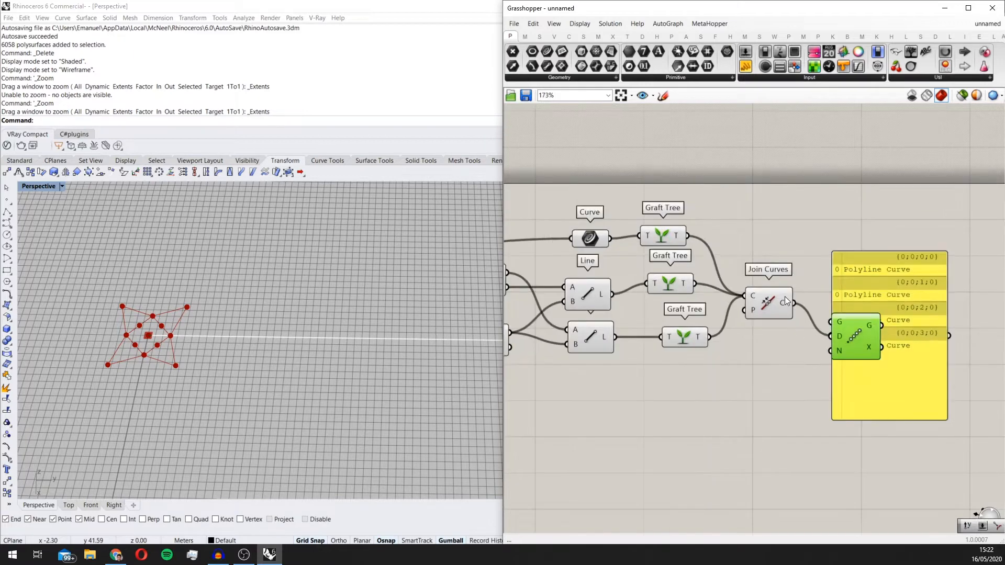
Step: Place the Linear Array below the panel and connect Join Curves' output (C) to its G input
{"action": "left_click_drag", "start_coordinate": [794, 303], "coordinate": [844, 441]}
{"action": "scroll", "coordinate": [148, 407], "scroll_direction": "down", "scroll_amount": 2}
{"action": "scroll", "coordinate": [132, 322], "scroll_direction": "up", "scroll_amount": 4}
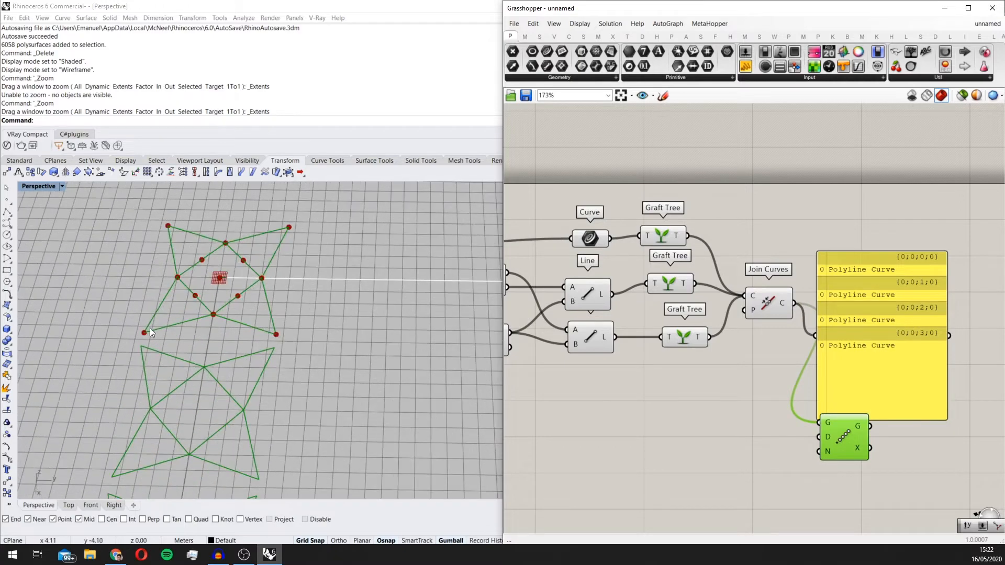
Step: Examine the row of arrayed stars in the Perspective viewport, their spacing and direction, and the component chain that produces them
{"action": "scroll", "coordinate": [152, 329], "scroll_direction": "down", "scroll_amount": 5}
{"action": "right_click_drag", "start_coordinate": [175, 334], "coordinate": [223, 318]}
{"action": "scroll", "coordinate": [194, 310], "scroll_direction": "down", "scroll_amount": 4}
{"action": "right_click_drag", "start_coordinate": [764, 337], "coordinate": [771, 300]}
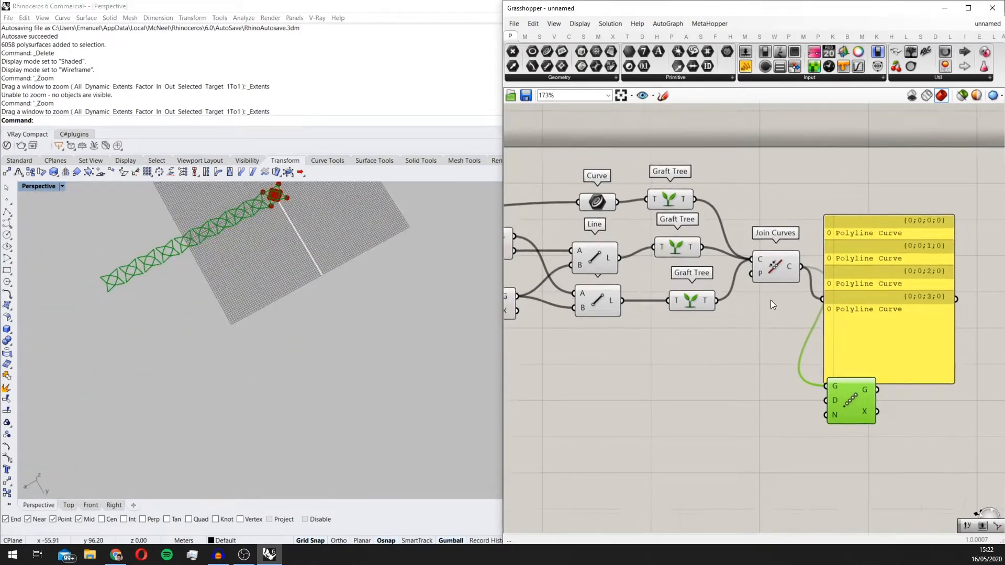
{"action": "scroll", "coordinate": [771, 300], "scroll_direction": "down", "scroll_amount": 4}
{"action": "right_click_drag", "start_coordinate": [603, 339], "coordinate": [742, 351]}
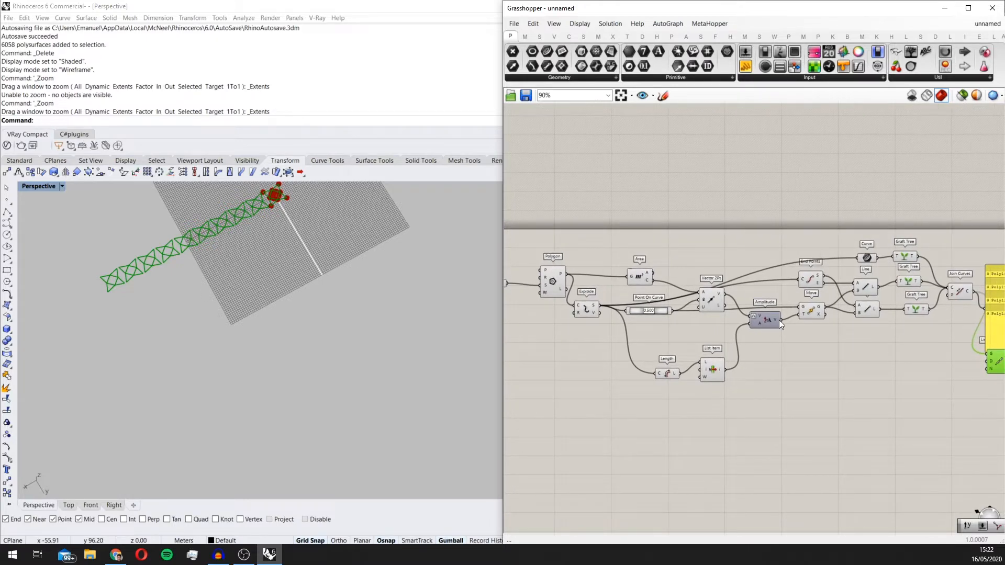
{"action": "right_click_drag", "start_coordinate": [285, 346], "coordinate": [287, 238]}
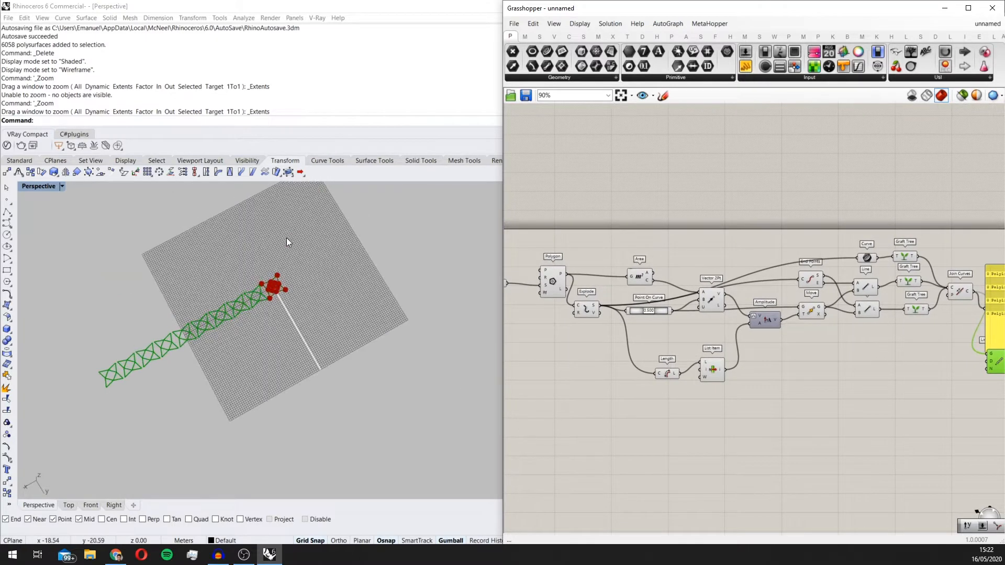
{"action": "scroll", "coordinate": [288, 300], "scroll_direction": "up", "scroll_amount": 5}
{"action": "right_click_drag", "start_coordinate": [294, 306], "coordinate": [309, 296]}
{"action": "scroll", "coordinate": [309, 296], "scroll_direction": "down", "scroll_amount": 4}
{"action": "scroll", "coordinate": [252, 328], "scroll_direction": "up", "scroll_amount": 6}
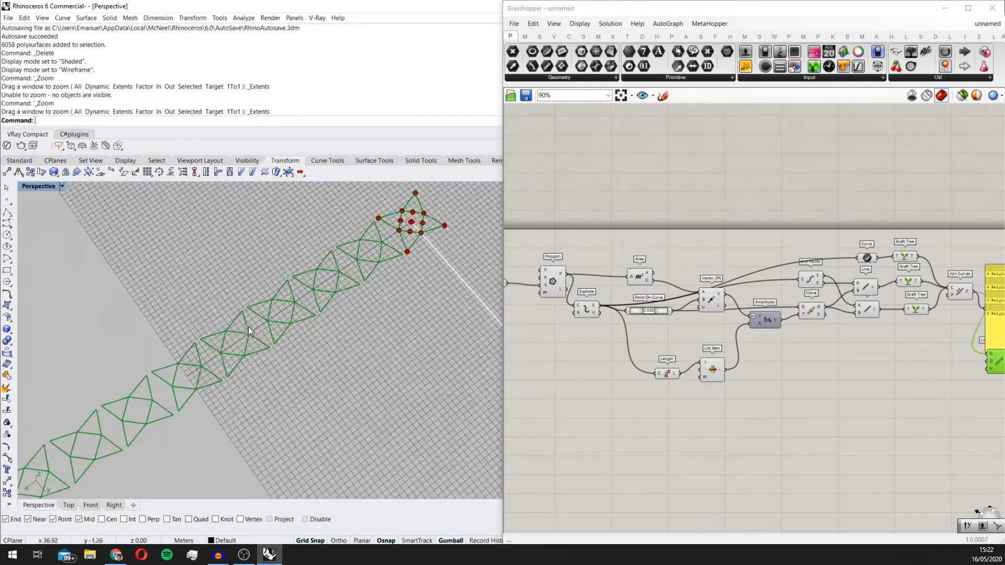
{"action": "scroll", "coordinate": [249, 326], "scroll_direction": "up", "scroll_amount": 3}
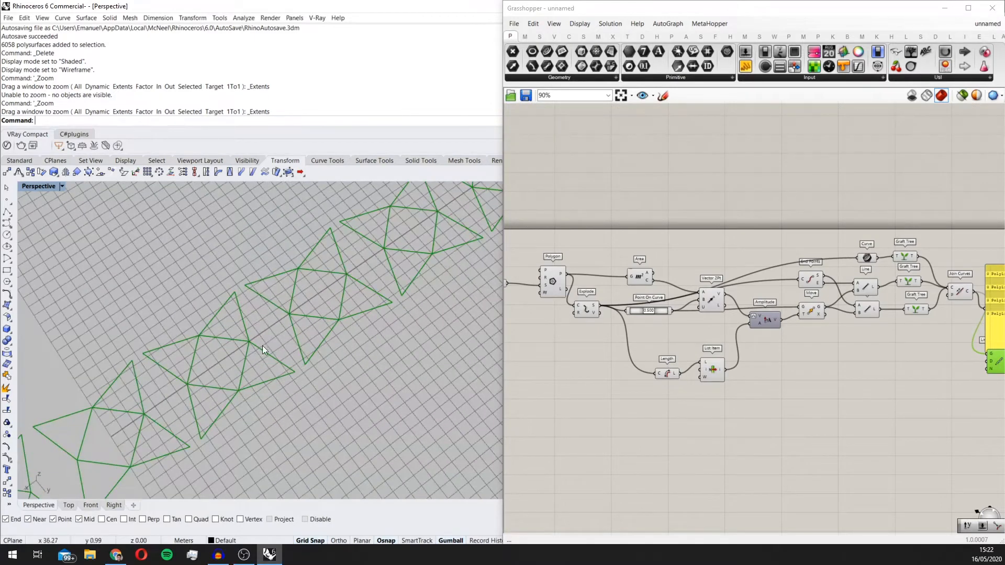
{"action": "scroll", "coordinate": [277, 320], "scroll_direction": "down", "scroll_amount": 9}
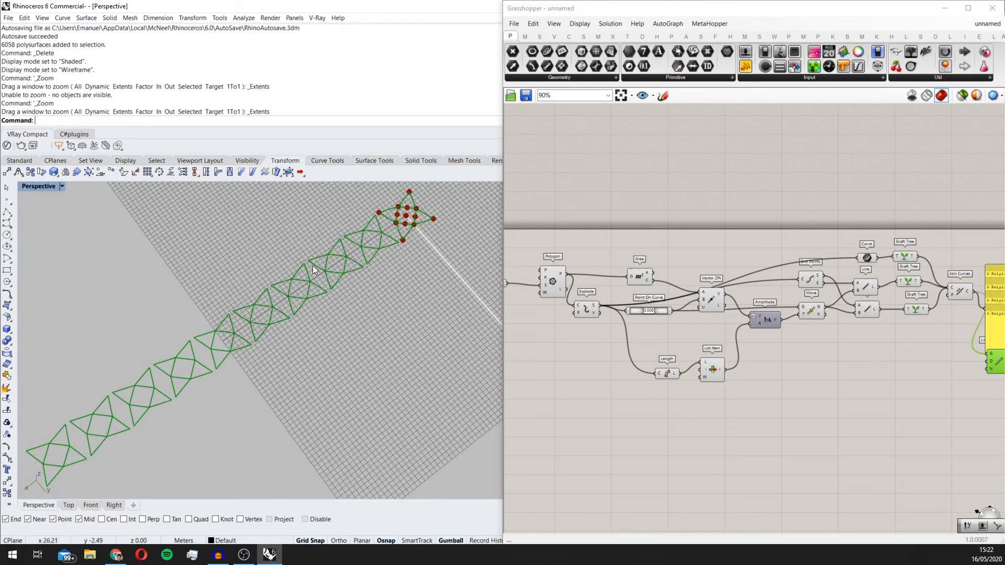
{"action": "scroll", "coordinate": [330, 296], "scroll_direction": "down", "scroll_amount": 4}
{"action": "scroll", "coordinate": [372, 252], "scroll_direction": "up", "scroll_amount": 5}
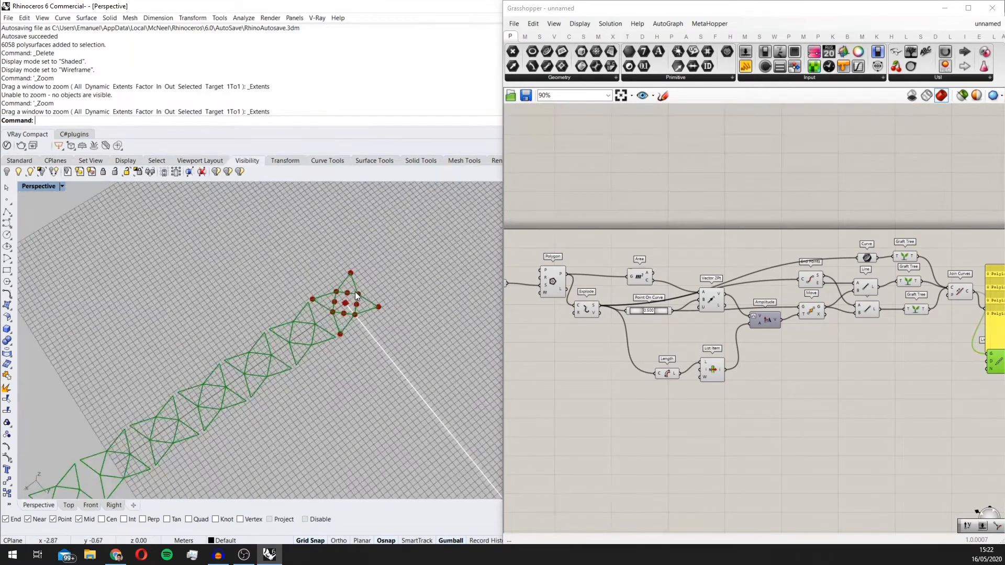
{"action": "scroll", "coordinate": [384, 302], "scroll_direction": "down", "scroll_amount": 3}
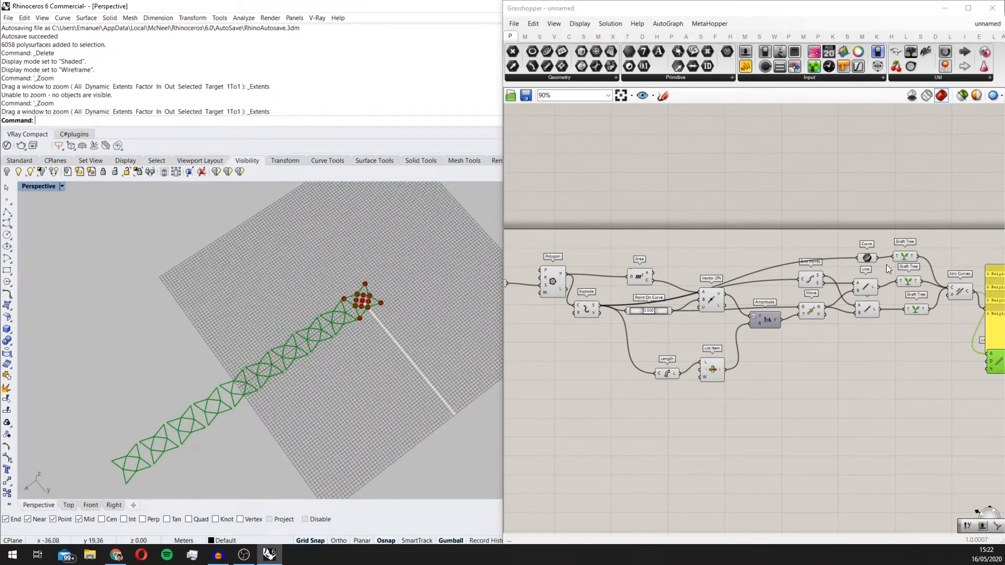
Step: Highlight the Join Curves star in the viewport and compare its position with the arrayed copies
{"action": "left_click", "coordinate": [868, 324]}
{"action": "scroll", "coordinate": [867, 325], "scroll_direction": "up", "scroll_amount": 2}
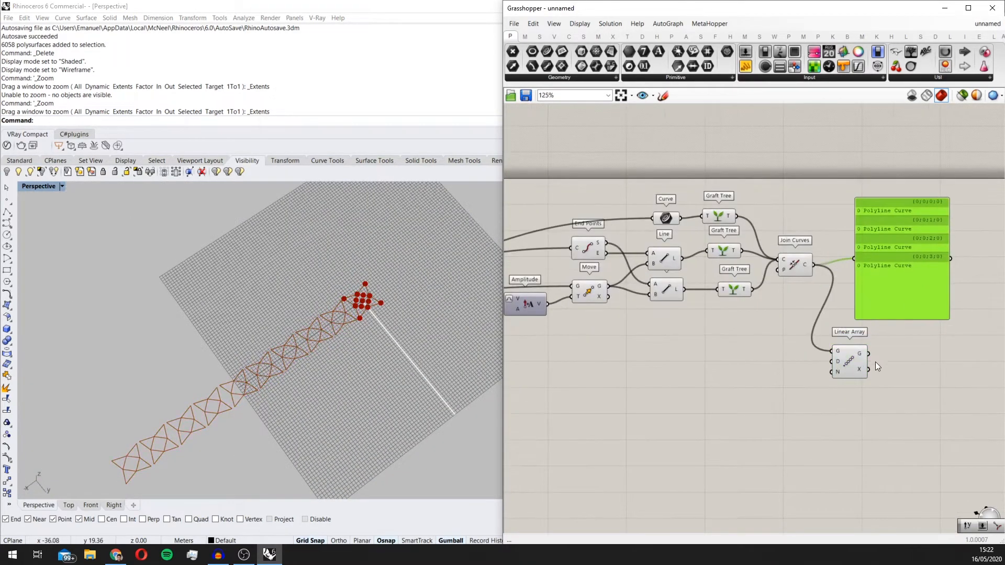
{"action": "left_click", "coordinate": [802, 271]}
{"action": "right_click_drag", "start_coordinate": [398, 369], "coordinate": [237, 332]}
{"action": "scroll", "coordinate": [350, 333], "scroll_direction": "up", "scroll_amount": 5}
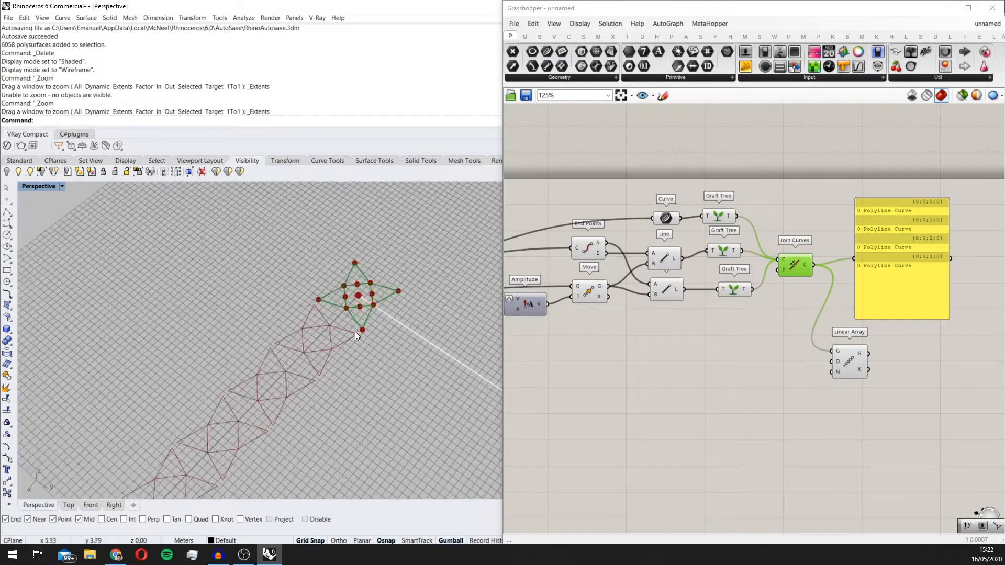
{"action": "right_click_drag", "start_coordinate": [355, 332], "coordinate": [378, 337]}
{"action": "scroll", "coordinate": [379, 339], "scroll_direction": "down", "scroll_amount": 3}
{"action": "scroll", "coordinate": [353, 298], "scroll_direction": "up", "scroll_amount": 2}
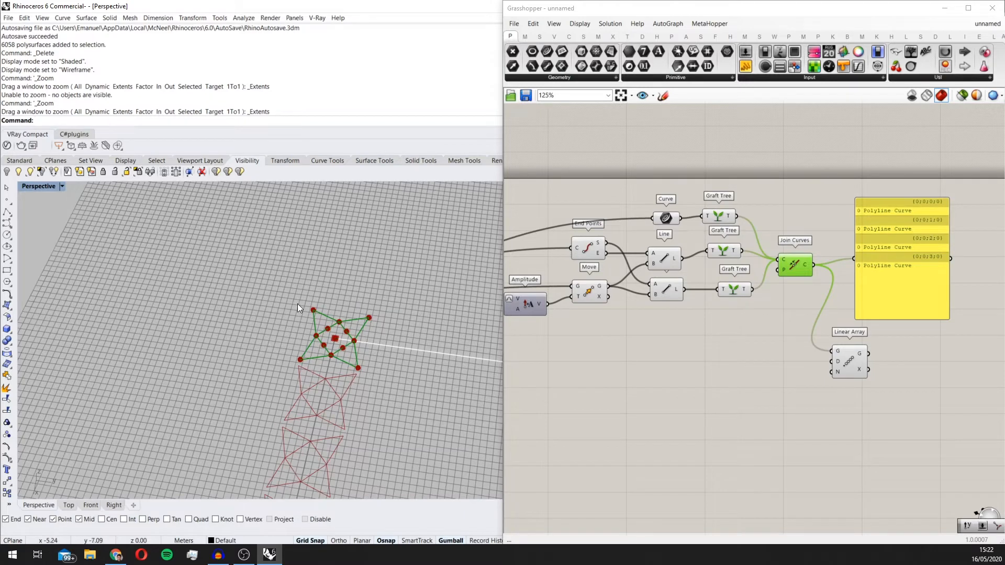
{"action": "scroll", "coordinate": [304, 292], "scroll_direction": "down", "scroll_amount": 2}
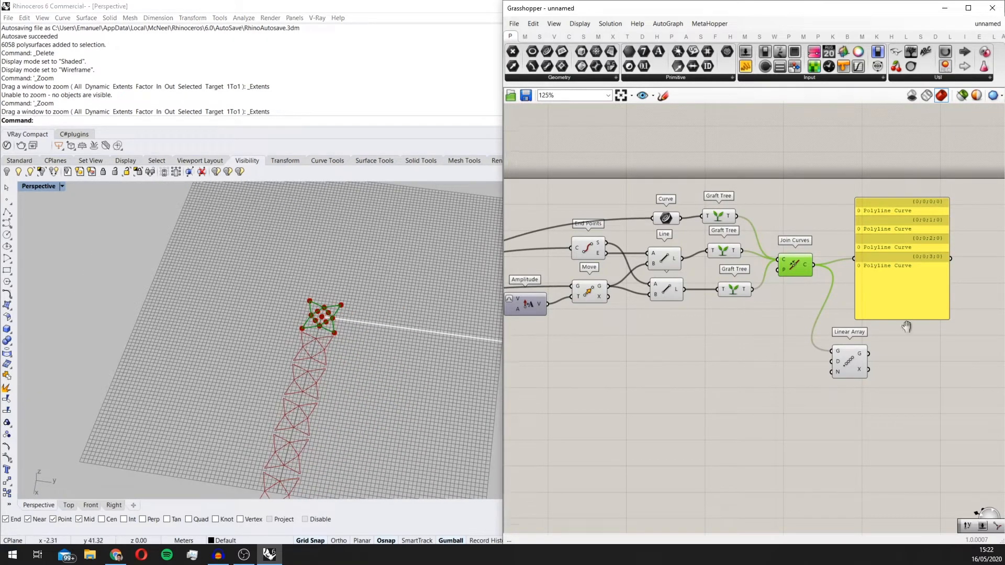
Step: Disconnect Join Curves' output from the Linear Array's G input
{"action": "right_click_drag", "start_coordinate": [906, 325], "coordinate": [822, 332]}
{"action": "left_click", "coordinate": [792, 315]}
{"action": "left_click", "coordinate": [776, 339]}
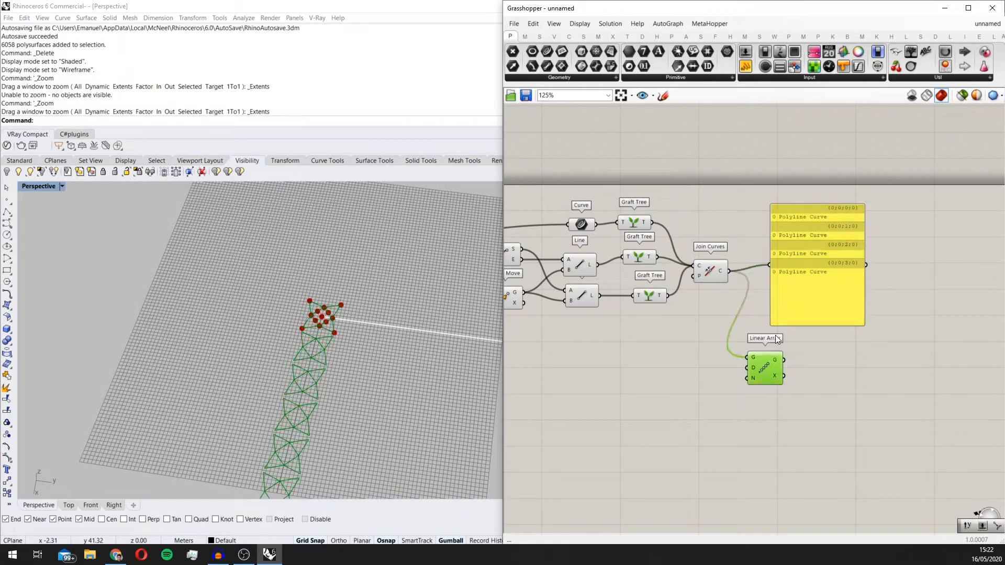
{"action": "left_click_drag", "start_coordinate": [774, 372], "coordinate": [720, 271]}
Step: Add a Move component beyond Join Curves and connect Join Curves' output (C) to its G input
{"action": "left_click", "coordinate": [711, 303]}
{"action": "double_click", "coordinate": [710, 303]}
{"action": "type", "text": "move"}
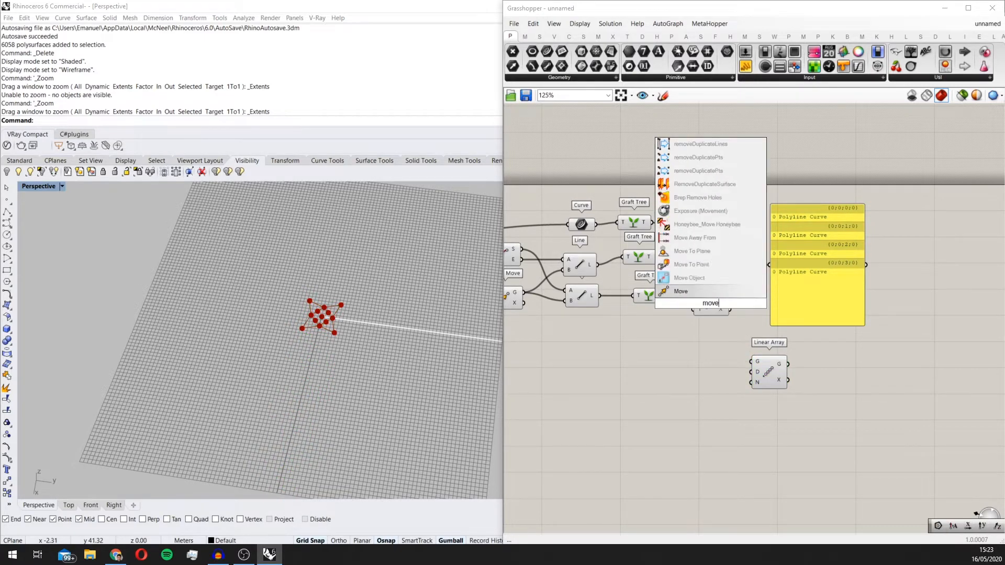
{"action": "key", "text": "Return"}
{"action": "left_click_drag", "start_coordinate": [702, 298], "coordinate": [754, 291]}
{"action": "scroll", "coordinate": [756, 287], "scroll_direction": "up", "scroll_amount": 2}
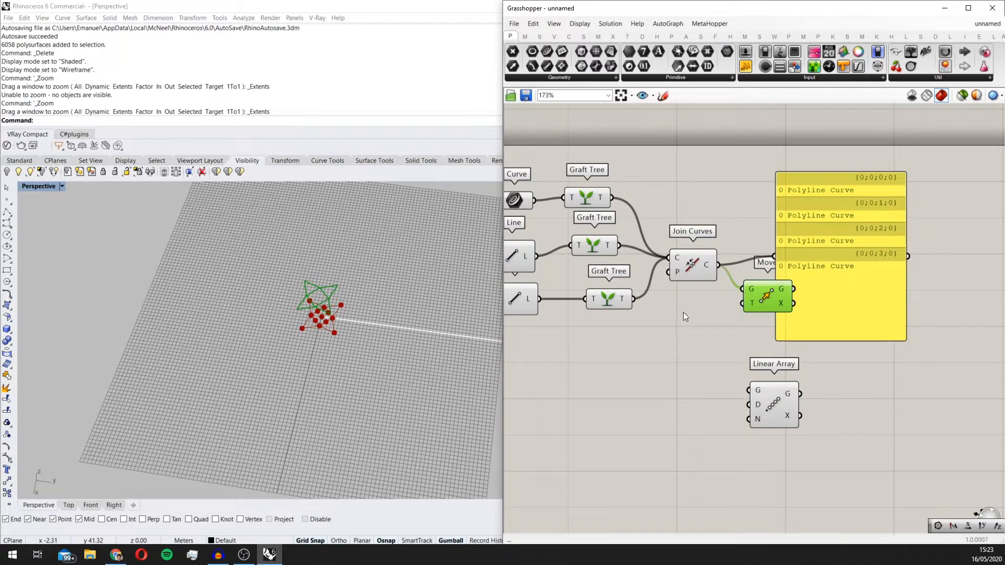
Step: Inspect the star's outward lines and their Line components, and add a List Item component below them
{"action": "right_click_drag", "start_coordinate": [229, 319], "coordinate": [373, 286]}
{"action": "scroll", "coordinate": [309, 274], "scroll_direction": "up", "scroll_amount": 5}
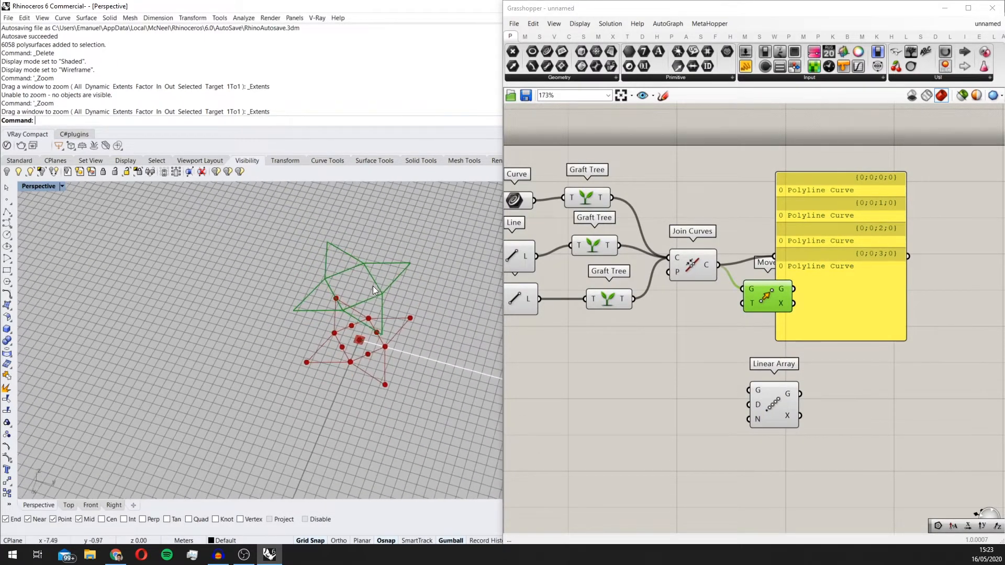
{"action": "scroll", "coordinate": [419, 384], "scroll_direction": "up", "scroll_amount": 8}
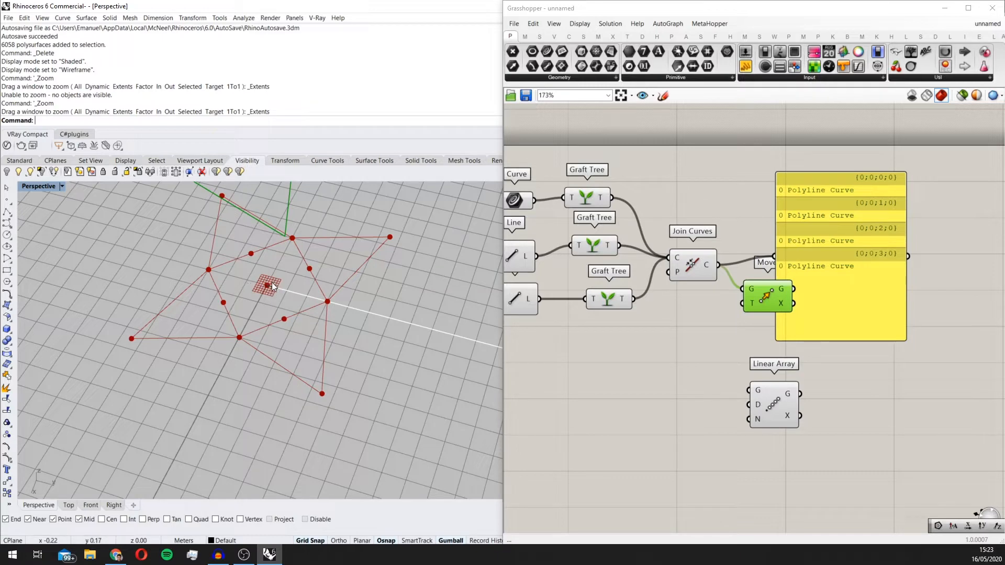
{"action": "scroll", "coordinate": [275, 283], "scroll_direction": "down", "scroll_amount": 2}
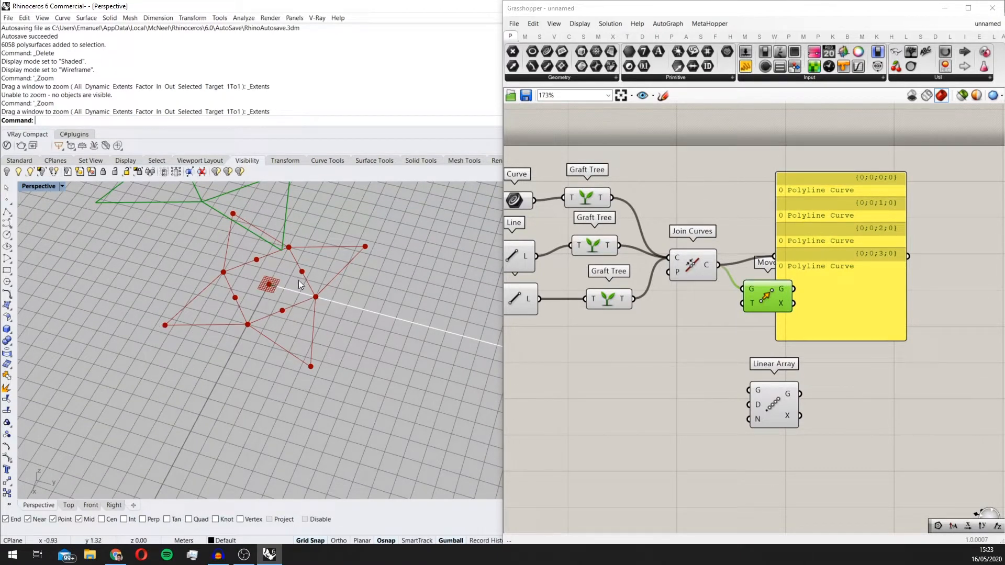
{"action": "scroll", "coordinate": [779, 310], "scroll_direction": "down", "scroll_amount": 5}
{"action": "scroll", "coordinate": [827, 321], "scroll_direction": "up", "scroll_amount": 2}
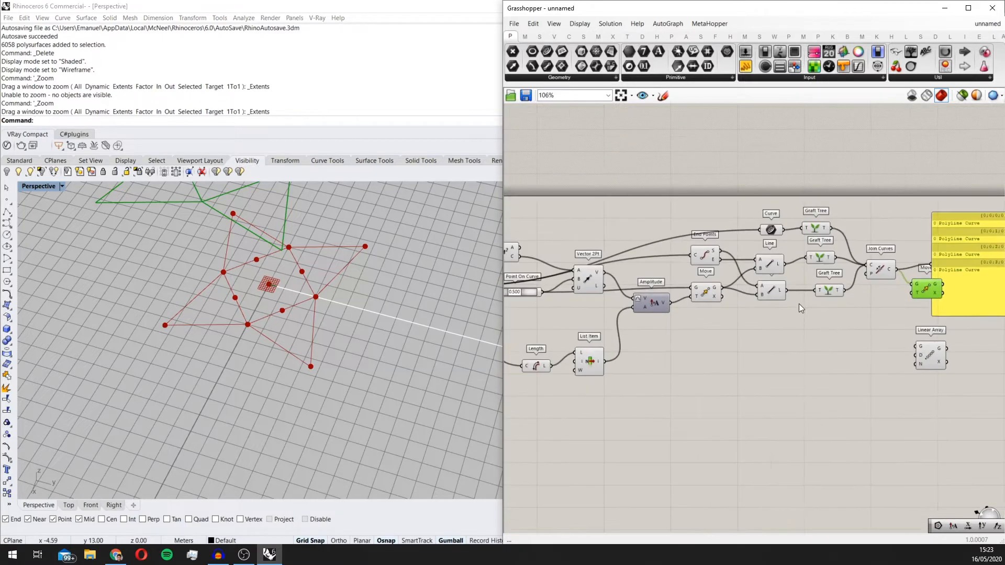
{"action": "left_click", "coordinate": [769, 289]}
{"action": "left_click", "coordinate": [769, 264]}
{"action": "double_click", "coordinate": [784, 365]}
{"action": "type", "text": "list item"}
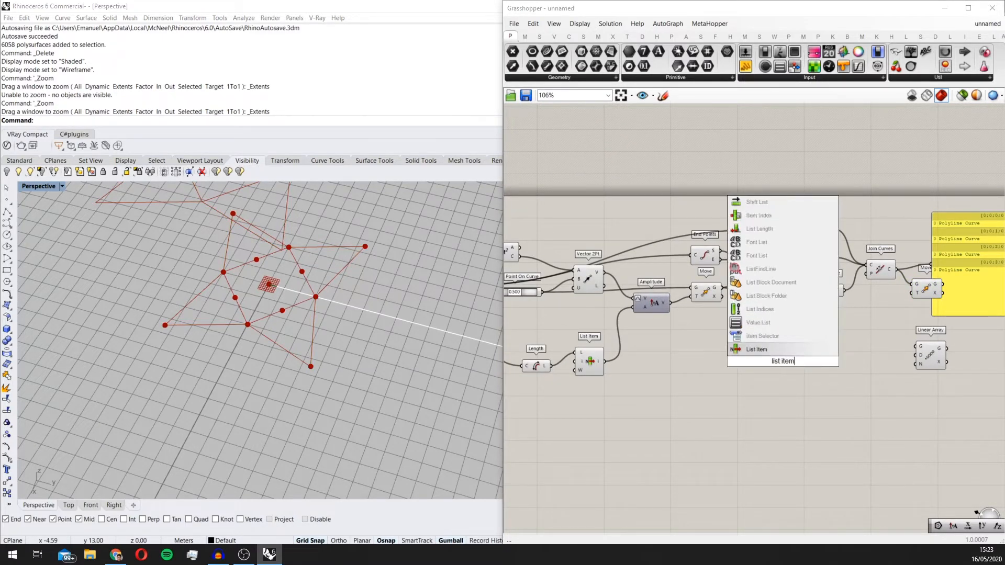
{"action": "key", "text": "Return"}
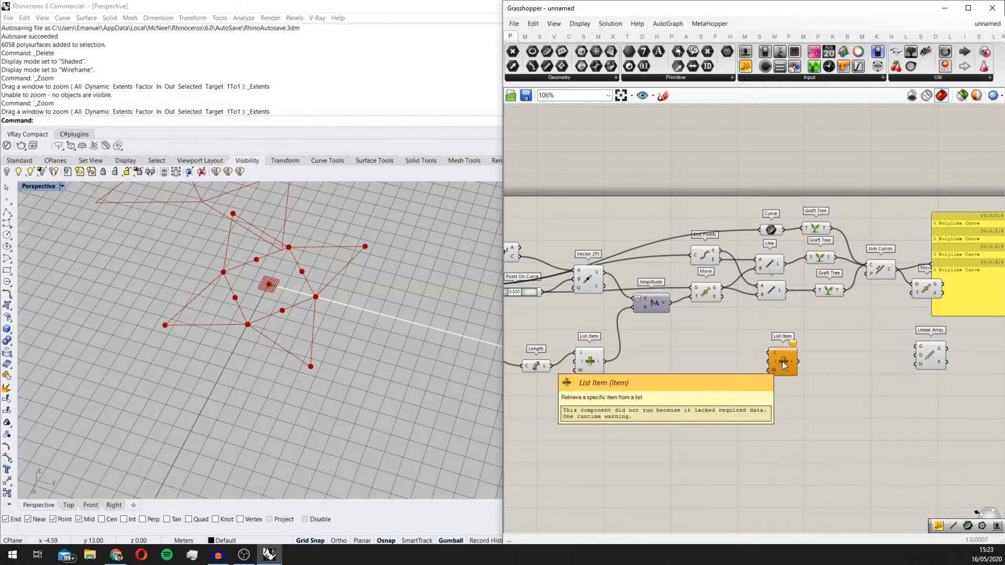
Step: Connect each Line output to the L input of its own List Item component, reversing the L input on the upper one
{"action": "scroll", "coordinate": [782, 361], "scroll_direction": "up", "scroll_amount": 3}
{"action": "left_click_drag", "start_coordinate": [773, 257], "coordinate": [840, 321]}
{"action": "left_click_drag", "start_coordinate": [774, 213], "coordinate": [791, 314]}
{"action": "right_click", "coordinate": [781, 297]}
{"action": "left_click", "coordinate": [798, 358]}
{"action": "left_click_drag", "start_coordinate": [770, 372], "coordinate": [784, 378]}
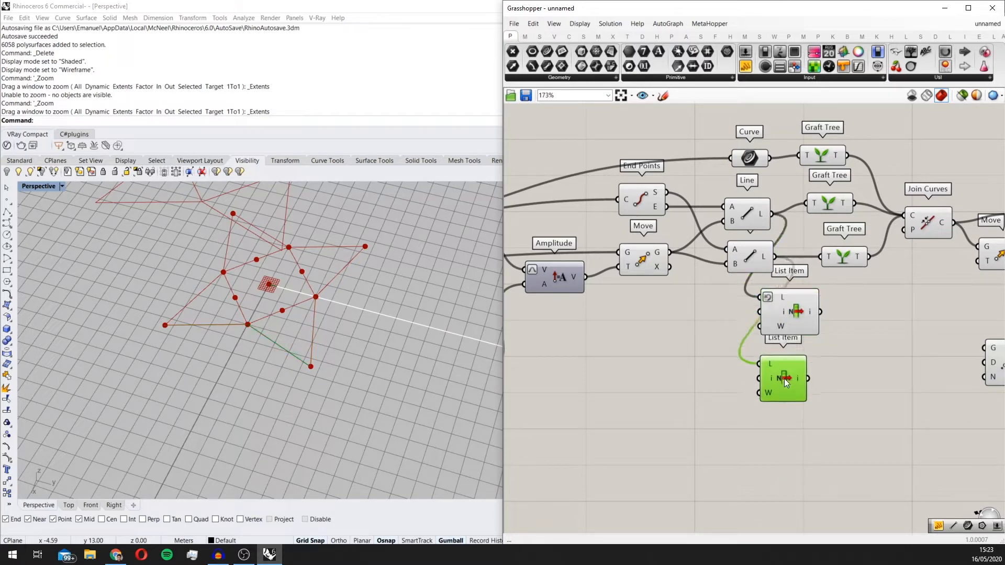
Step: Move both List Item components together into the free space well below the Line components
{"action": "left_click_drag", "start_coordinate": [846, 422], "coordinate": [780, 297]}
{"action": "left_click_drag", "start_coordinate": [782, 302], "coordinate": [766, 442]}
{"action": "right_click_drag", "start_coordinate": [766, 442], "coordinate": [730, 393]}
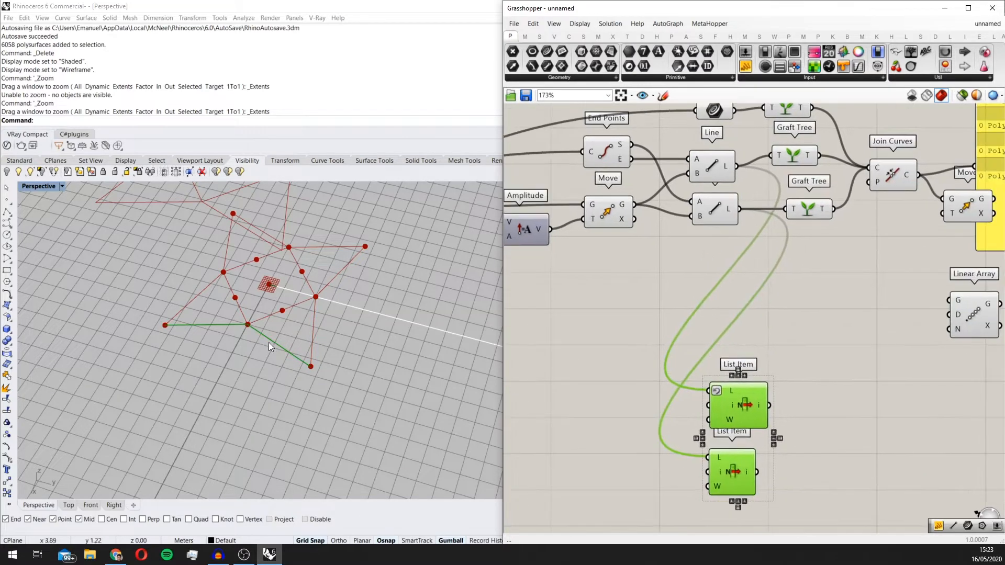
Step: Add a second Join Curves component and connect both List Item outputs to its C input
{"action": "right_click_drag", "start_coordinate": [797, 403], "coordinate": [648, 322]}
{"action": "left_click", "coordinate": [724, 372]}
{"action": "double_click", "coordinate": [724, 373]}
{"action": "type", "text": "join"}
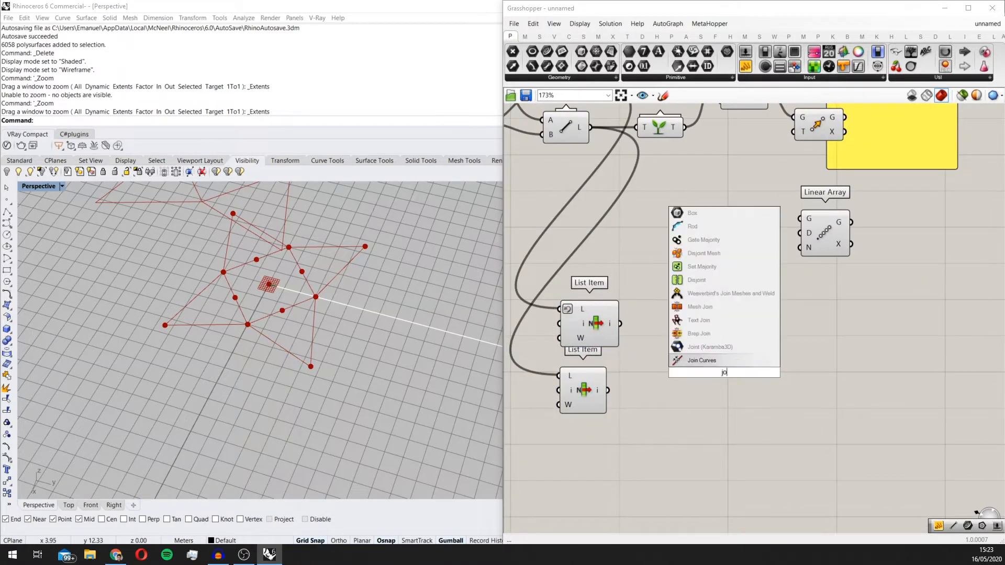
{"action": "key", "text": "Return"}
{"action": "scroll", "coordinate": [576, 230], "scroll_direction": "up", "scroll_amount": 2}
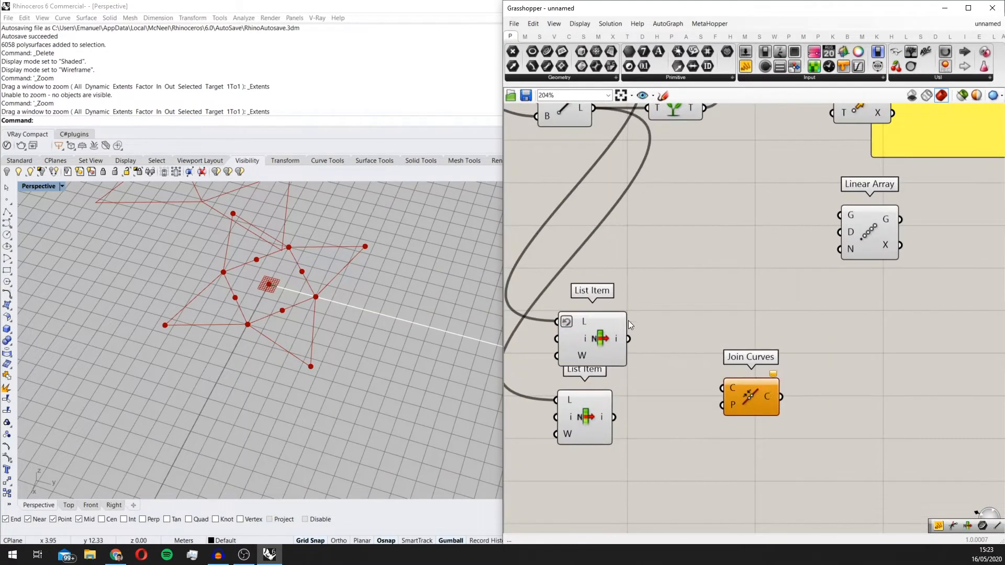
{"action": "left_click_drag", "start_coordinate": [628, 339], "coordinate": [613, 417]}
Step: Add an End Points component beyond the new Join Curves and connect the joined curve to its C input
{"action": "scroll", "coordinate": [767, 415], "scroll_direction": "up", "scroll_amount": 1}
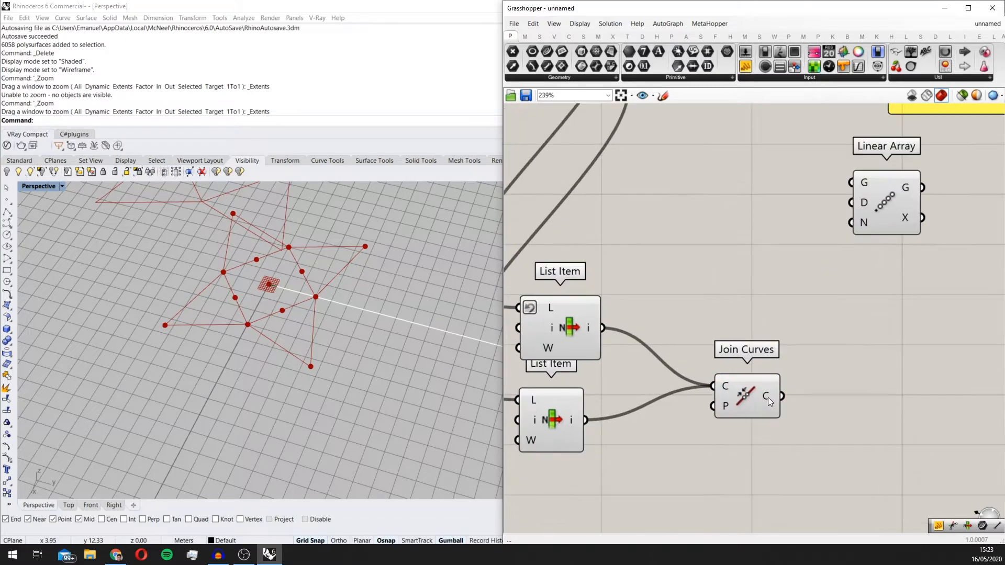
{"action": "left_click_drag", "start_coordinate": [749, 396], "coordinate": [733, 379]}
{"action": "double_click", "coordinate": [771, 309]}
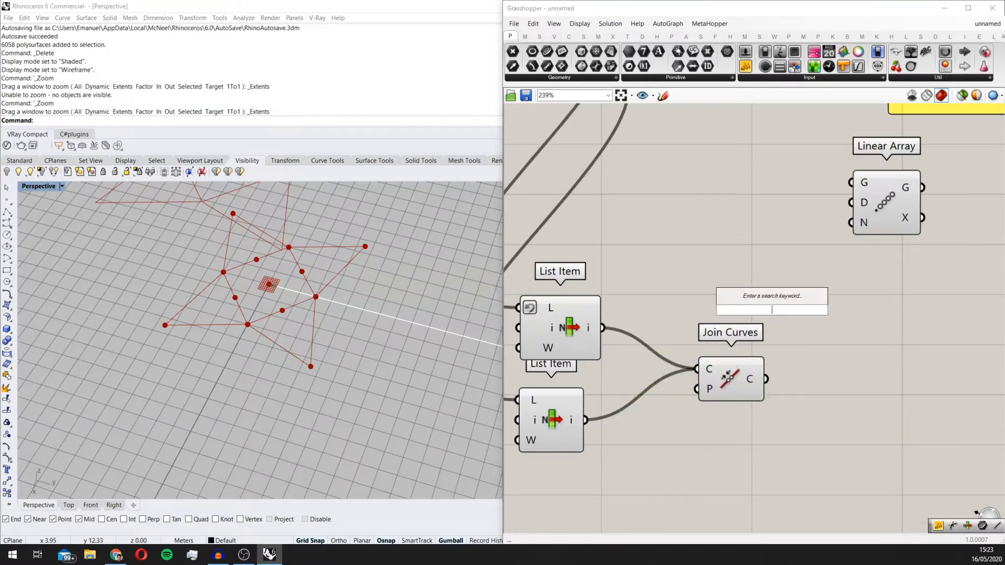
{"action": "type", "text": "en"}
{"action": "left_click", "coordinate": [778, 301]}
{"action": "left_click_drag", "start_coordinate": [777, 304], "coordinate": [830, 385]}
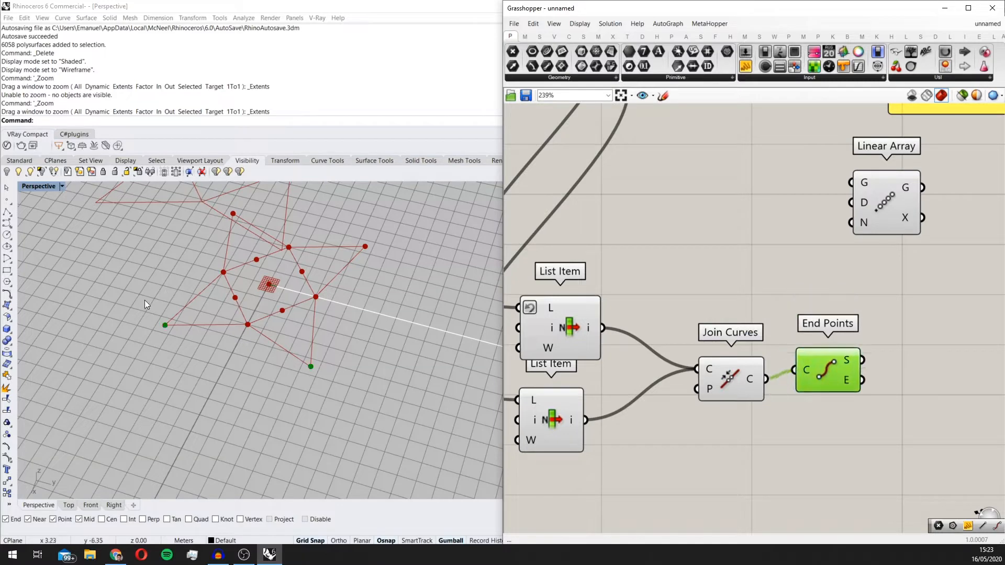
Step: Add an Average component beyond End Points and connect both the S and E outputs to its I input
{"action": "scroll", "coordinate": [497, 361], "scroll_direction": "down", "scroll_amount": 1}
{"action": "scroll", "coordinate": [609, 360], "scroll_direction": "down", "scroll_amount": 2}
{"action": "right_click_drag", "start_coordinate": [748, 346], "coordinate": [692, 360]}
{"action": "scroll", "coordinate": [704, 332], "scroll_direction": "up", "scroll_amount": 1}
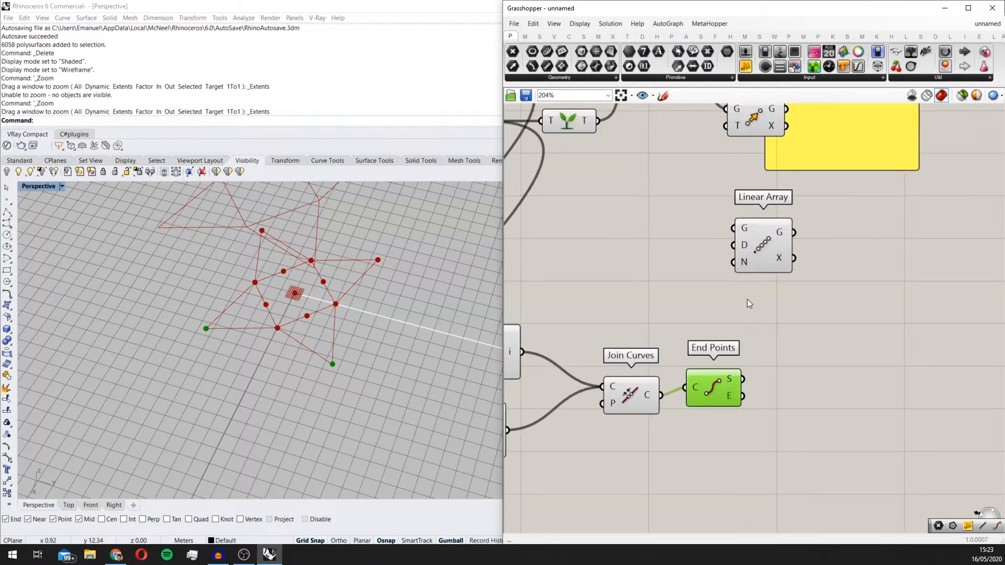
{"action": "double_click", "coordinate": [746, 300]}
{"action": "type", "text": "av"}
{"action": "left_click", "coordinate": [747, 290]}
{"action": "left_click_drag", "start_coordinate": [746, 289], "coordinate": [813, 377]}
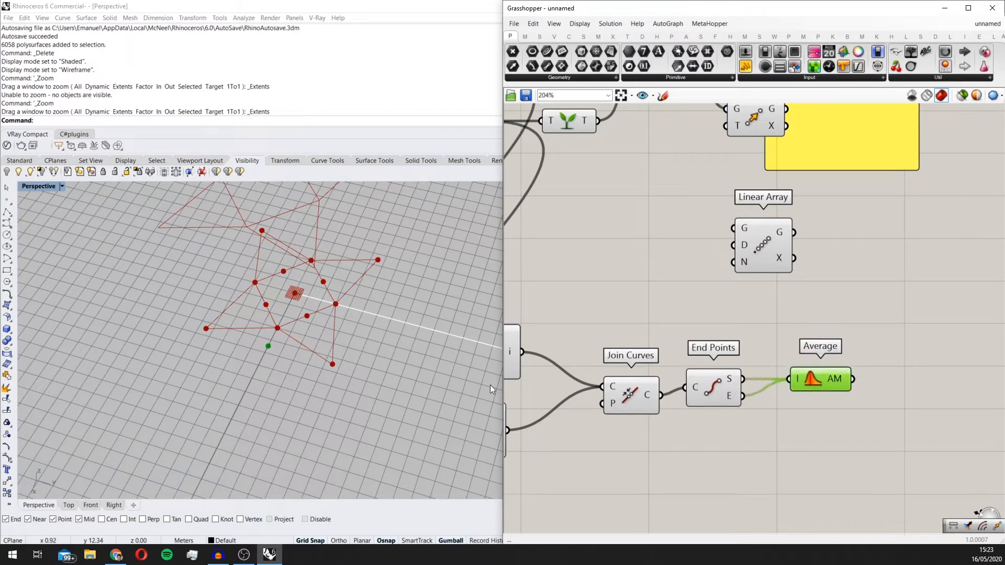
Step: Examine the averaged midpoint beside the star and the Average, Move and Linear Array components on the canvas
{"action": "scroll", "coordinate": [411, 335], "scroll_direction": "down", "scroll_amount": 4}
{"action": "scroll", "coordinate": [709, 305], "scroll_direction": "down", "scroll_amount": 5}
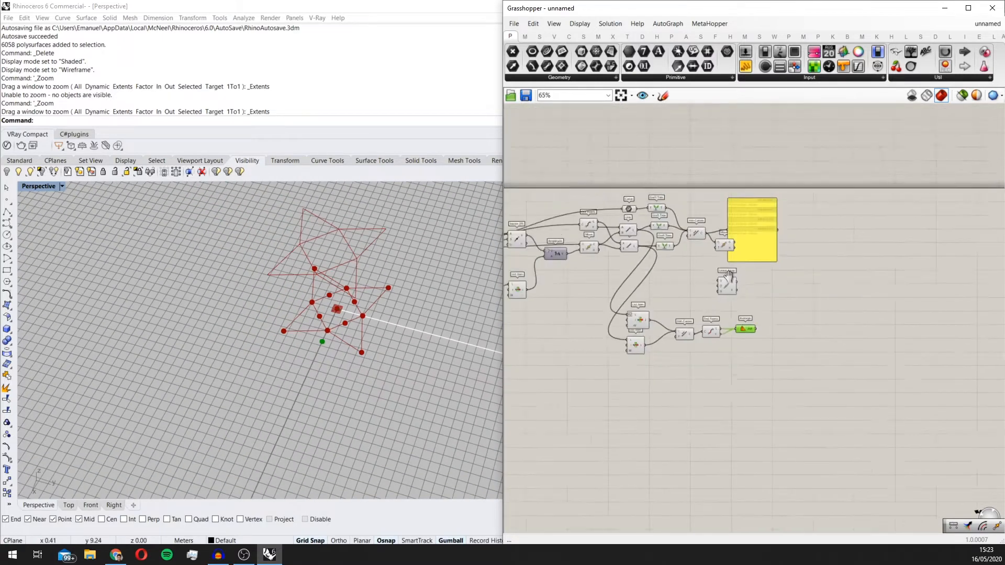
{"action": "right_click_drag", "start_coordinate": [731, 269], "coordinate": [678, 296]}
{"action": "scroll", "coordinate": [677, 296], "scroll_direction": "up", "scroll_amount": 3}
{"action": "right_click_drag", "start_coordinate": [677, 332], "coordinate": [744, 265]}
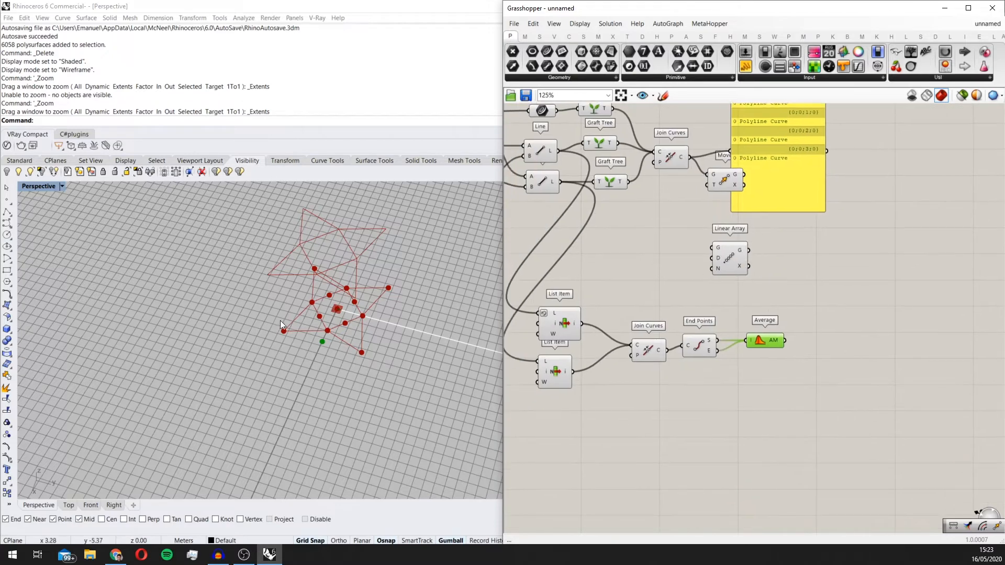
{"action": "scroll", "coordinate": [733, 328], "scroll_direction": "up", "scroll_amount": 2}
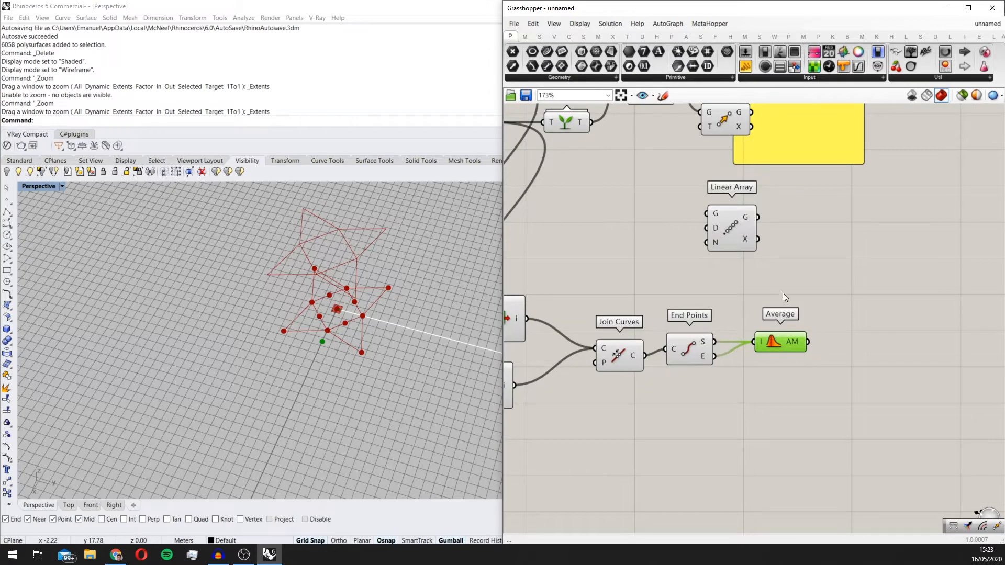
{"action": "right_click_drag", "start_coordinate": [807, 362], "coordinate": [780, 394]}
{"action": "scroll", "coordinate": [762, 373], "scroll_direction": "up", "scroll_amount": 2}
{"action": "scroll", "coordinate": [716, 319], "scroll_direction": "down", "scroll_amount": 2}
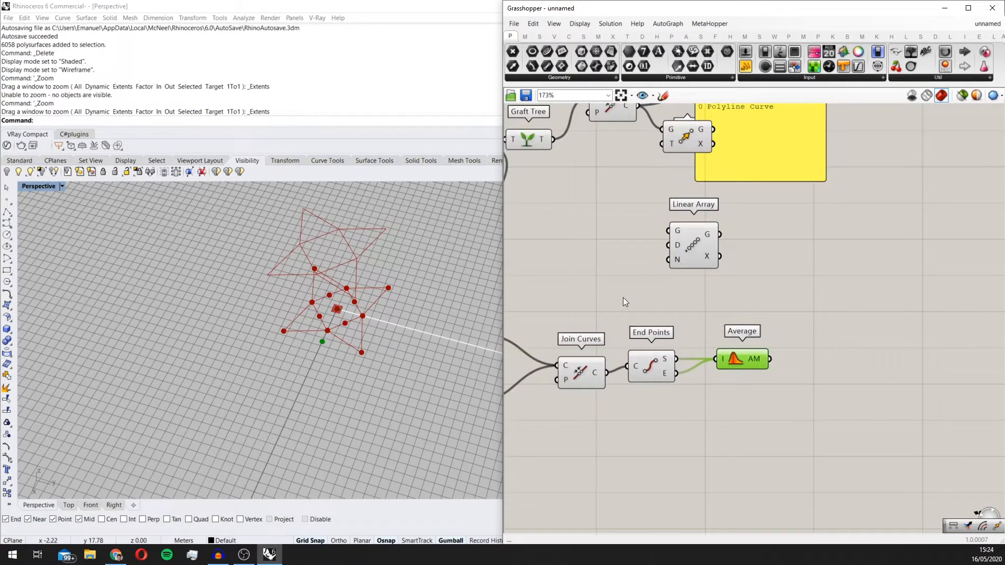
Step: Spread out the panel, the Move component and the Linear Array component to free space above the Average component
{"action": "scroll", "coordinate": [622, 302], "scroll_direction": "down", "scroll_amount": 3}
{"action": "left_click_drag", "start_coordinate": [657, 287], "coordinate": [697, 290]}
{"action": "scroll", "coordinate": [702, 236], "scroll_direction": "up", "scroll_amount": 2}
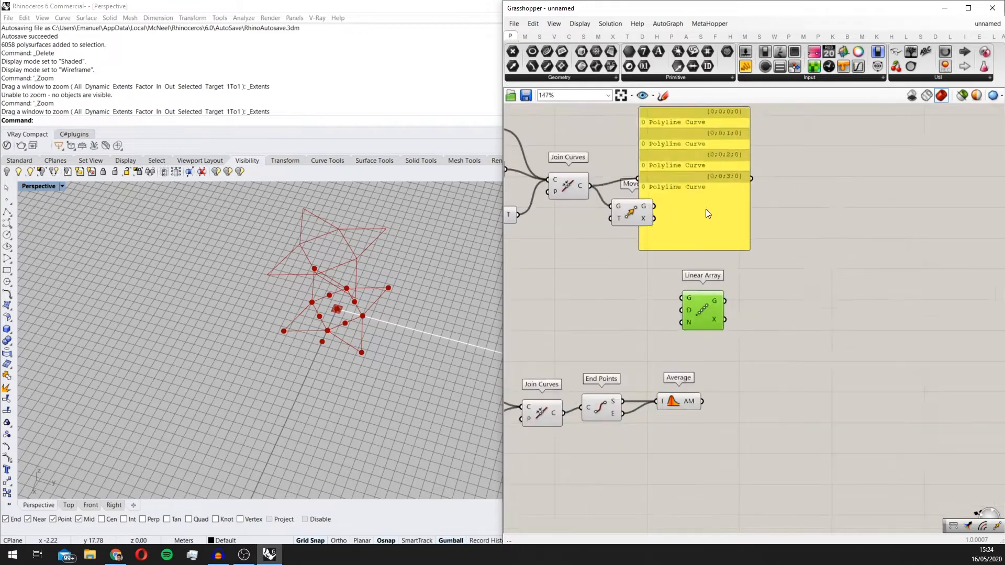
{"action": "left_click_drag", "start_coordinate": [706, 209], "coordinate": [781, 152]}
{"action": "scroll", "coordinate": [763, 184], "scroll_direction": "down", "scroll_amount": 2}
{"action": "scroll", "coordinate": [691, 204], "scroll_direction": "up", "scroll_amount": 1}
{"action": "left_click_drag", "start_coordinate": [660, 208], "coordinate": [699, 210]}
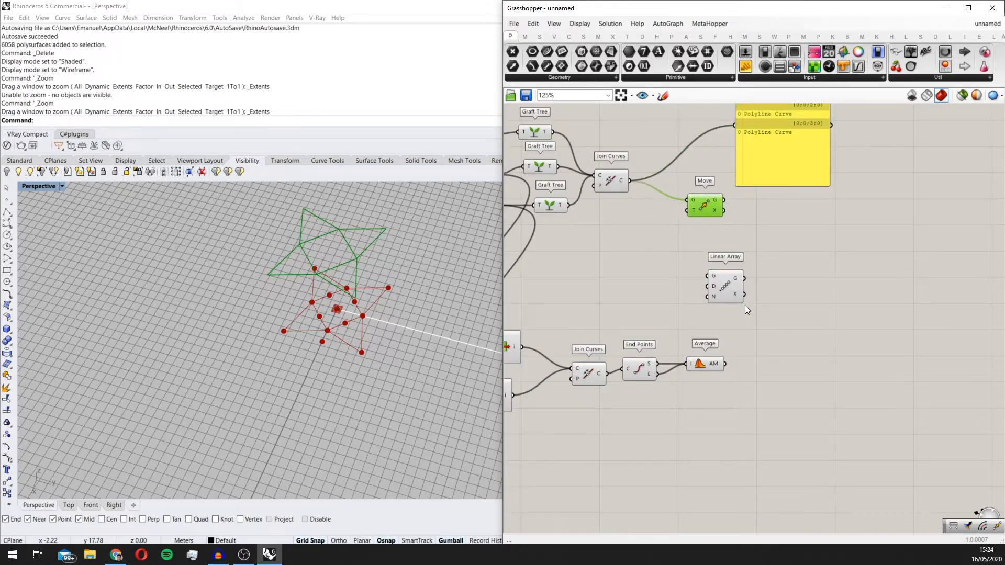
{"action": "left_click_drag", "start_coordinate": [733, 294], "coordinate": [744, 294]}
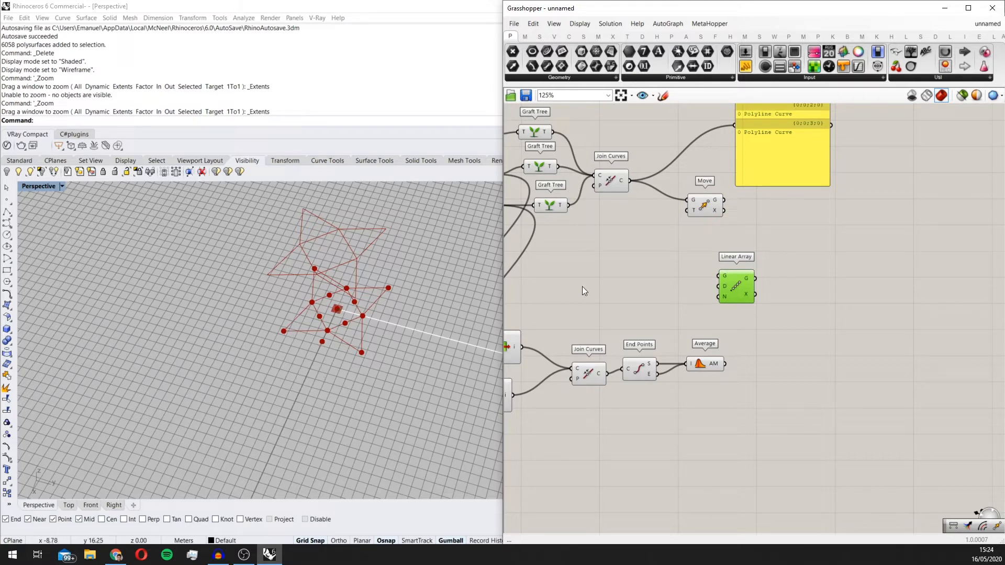
Step: Add a Distance component beyond Average, connecting the star's upstream centre point to A and the Average output to B
{"action": "double_click", "coordinate": [648, 301]}
{"action": "type", "text": "dist"}
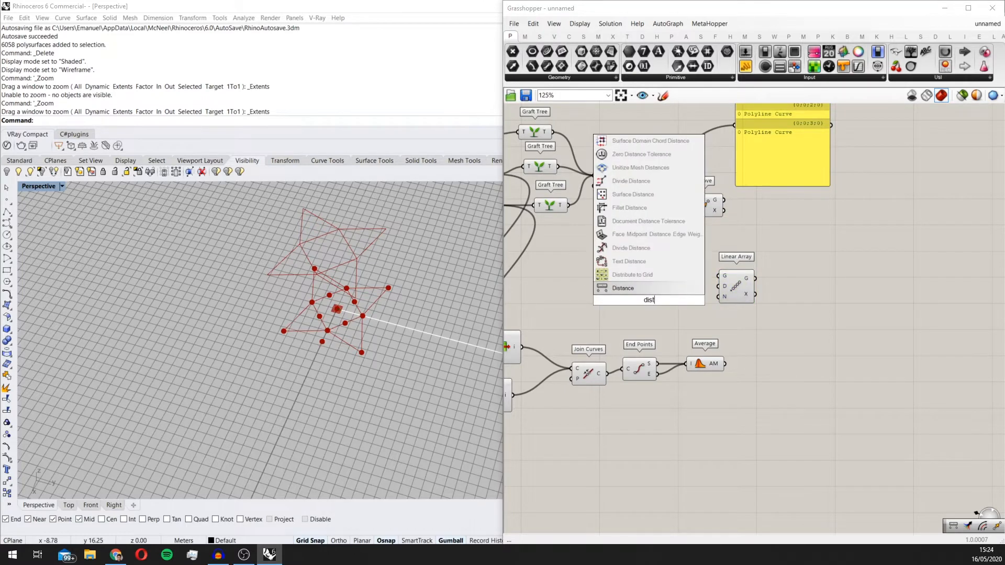
{"action": "left_click", "coordinate": [651, 289]}
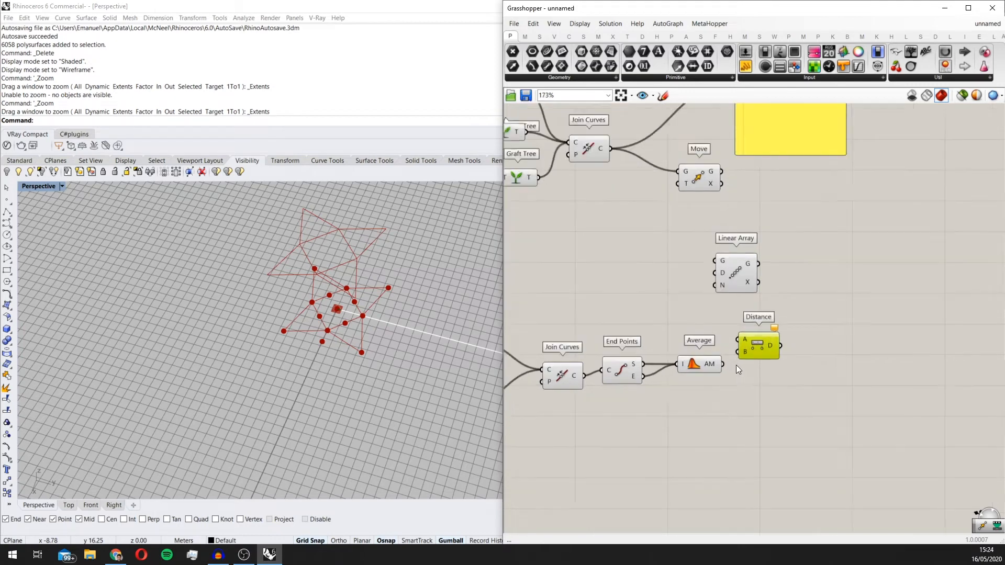
{"action": "scroll", "coordinate": [736, 365], "scroll_direction": "up", "scroll_amount": 2}
{"action": "scroll", "coordinate": [732, 336], "scroll_direction": "down", "scroll_amount": 10}
{"action": "left_click_drag", "start_coordinate": [737, 335], "coordinate": [585, 266]}
{"action": "scroll", "coordinate": [581, 300], "scroll_direction": "up", "scroll_amount": 7}
{"action": "scroll", "coordinate": [573, 247], "scroll_direction": "down", "scroll_amount": 2}
{"action": "scroll", "coordinate": [813, 388], "scroll_direction": "up", "scroll_amount": 5}
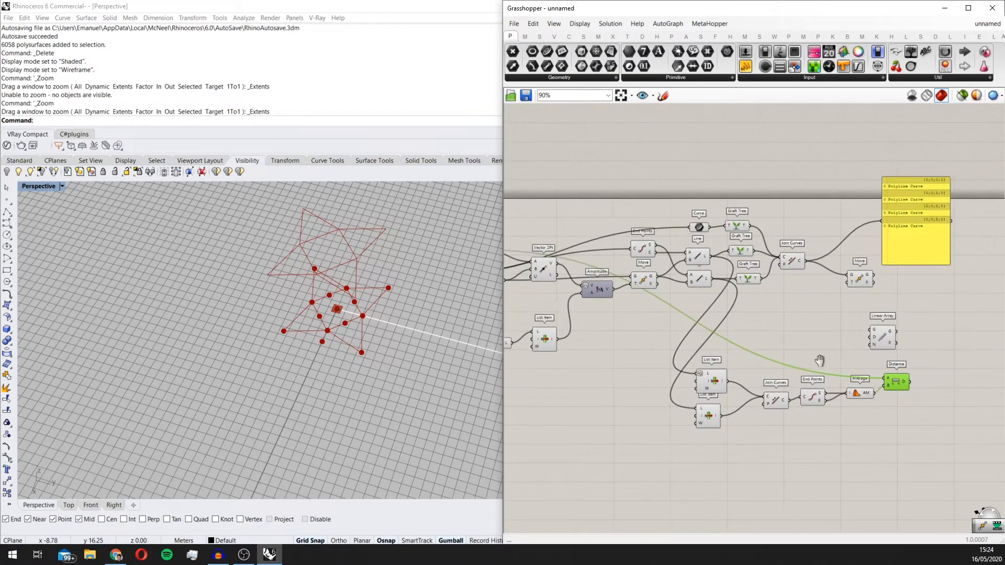
{"action": "right_click_drag", "start_coordinate": [911, 379], "coordinate": [737, 351]}
{"action": "scroll", "coordinate": [736, 351], "scroll_direction": "down", "scroll_amount": 1}
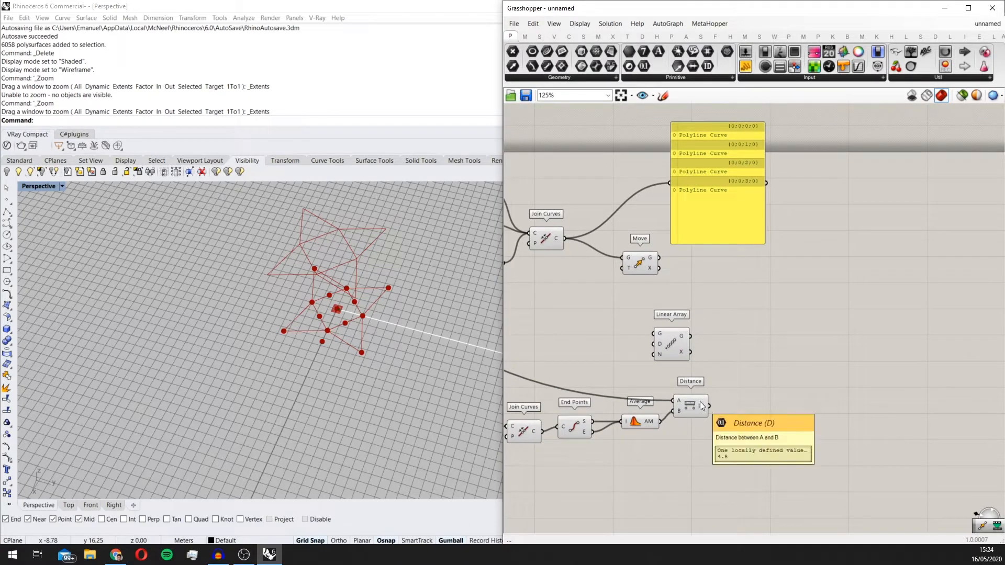
Step: Add a second Move component above the Distance component and inspect the averaged point beside the star
{"action": "double_click", "coordinate": [736, 363]}
{"action": "type", "text": "move"}
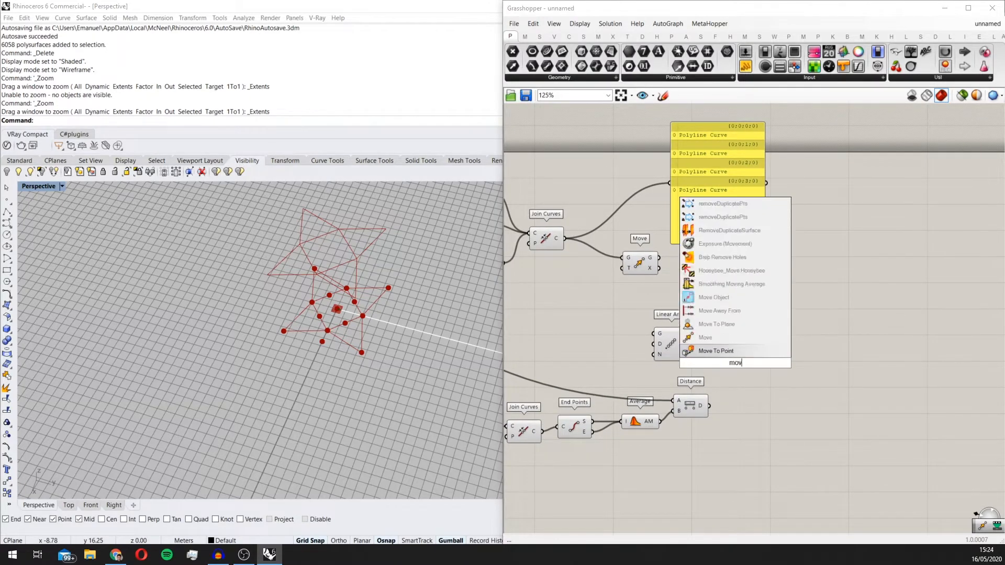
{"action": "key", "text": "Return"}
{"action": "scroll", "coordinate": [360, 310], "scroll_direction": "up", "scroll_amount": 3}
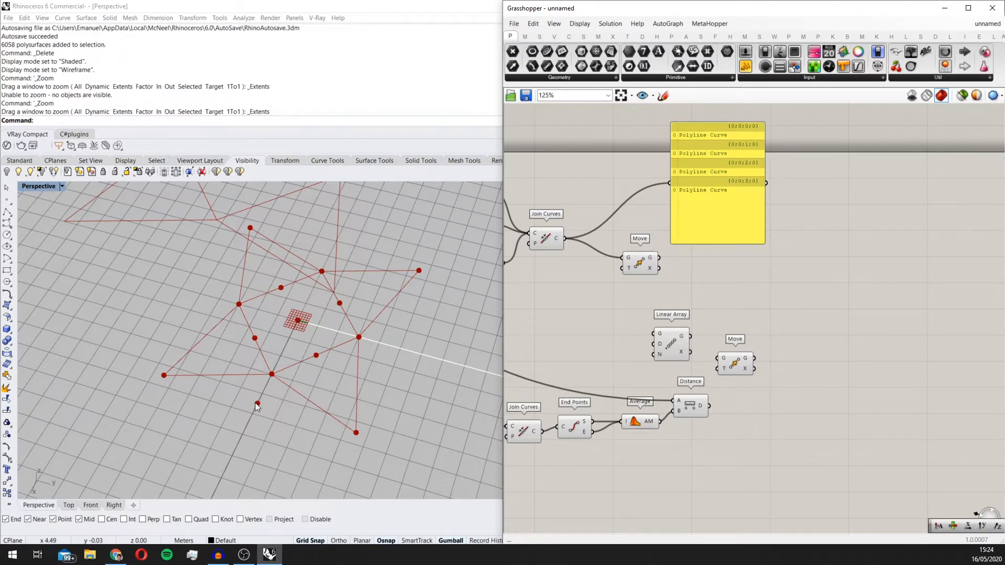
{"action": "scroll", "coordinate": [312, 401], "scroll_direction": "down", "scroll_amount": 3}
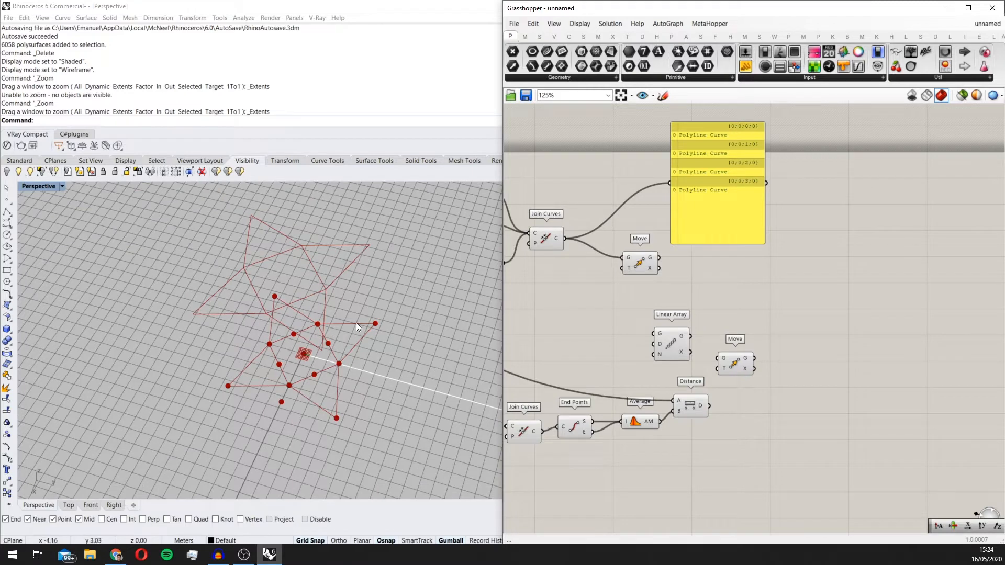
{"action": "scroll", "coordinate": [281, 354], "scroll_direction": "up", "scroll_amount": 2}
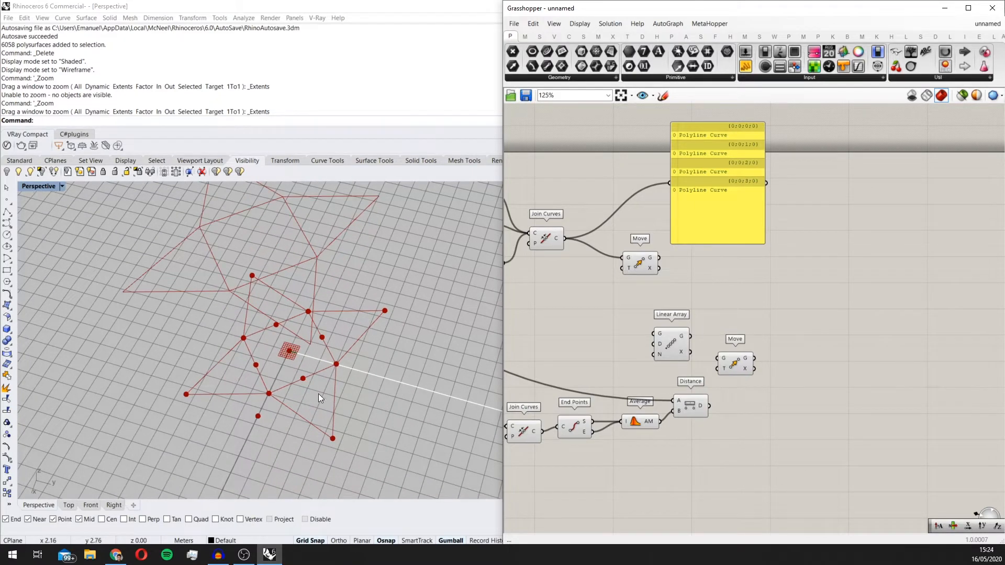
Step: Apply the expression x*2 to the D output of the Distance component
{"action": "scroll", "coordinate": [745, 384], "scroll_direction": "up", "scroll_amount": 3}
{"action": "right_click", "coordinate": [671, 419]}
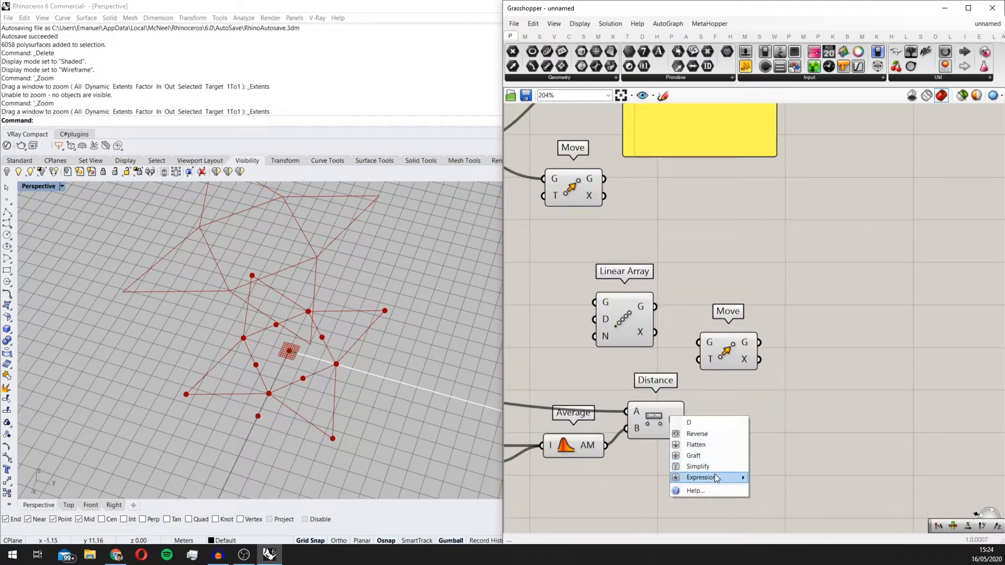
{"action": "mouse_move", "coordinate": [738, 478]}
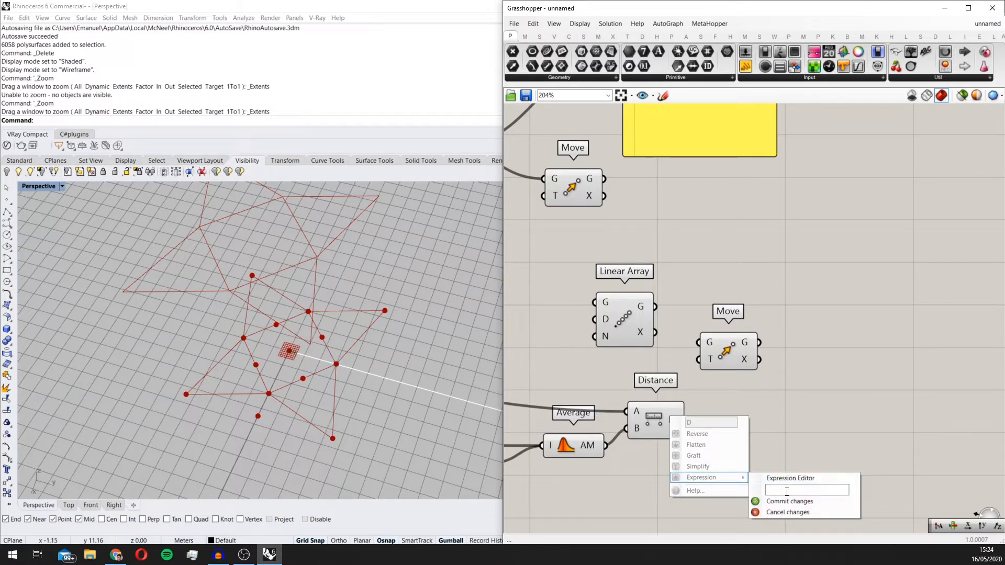
{"action": "type", "text": "x*2"}
{"action": "left_click", "coordinate": [816, 502]}
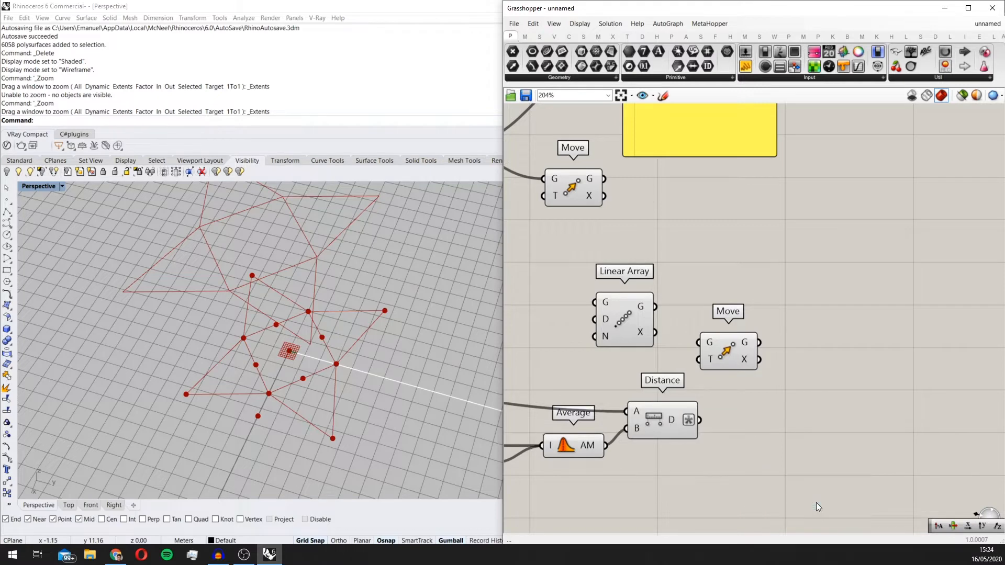
{"action": "scroll", "coordinate": [777, 383], "scroll_direction": "down", "scroll_amount": 3}
Step: Shift the connected Move component clear of the Linear Array and add a Vector XYZ component below it
{"action": "left_click", "coordinate": [683, 373]}
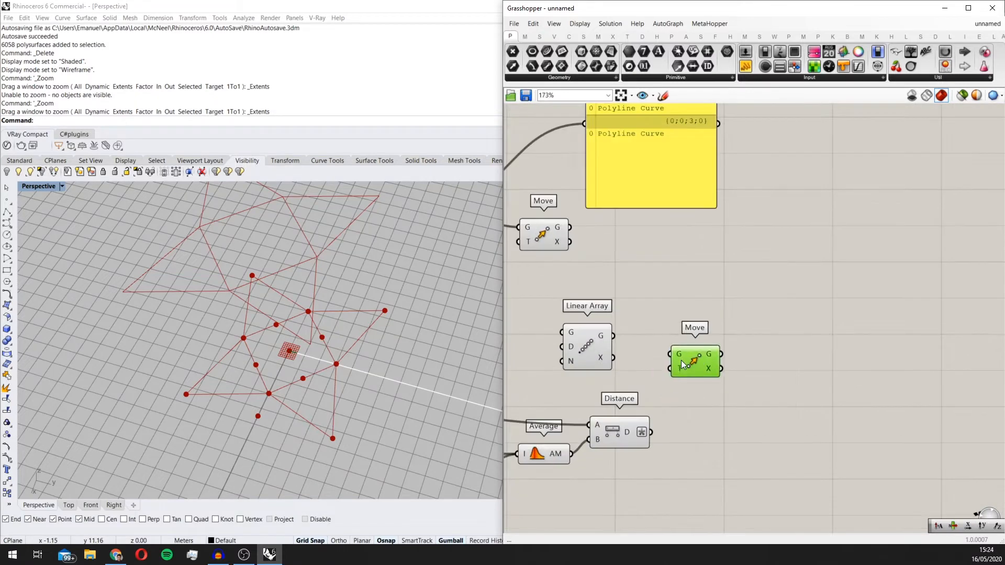
{"action": "scroll", "coordinate": [415, 356], "scroll_direction": "down", "scroll_amount": 4}
{"action": "scroll", "coordinate": [416, 343], "scroll_direction": "up", "scroll_amount": 2}
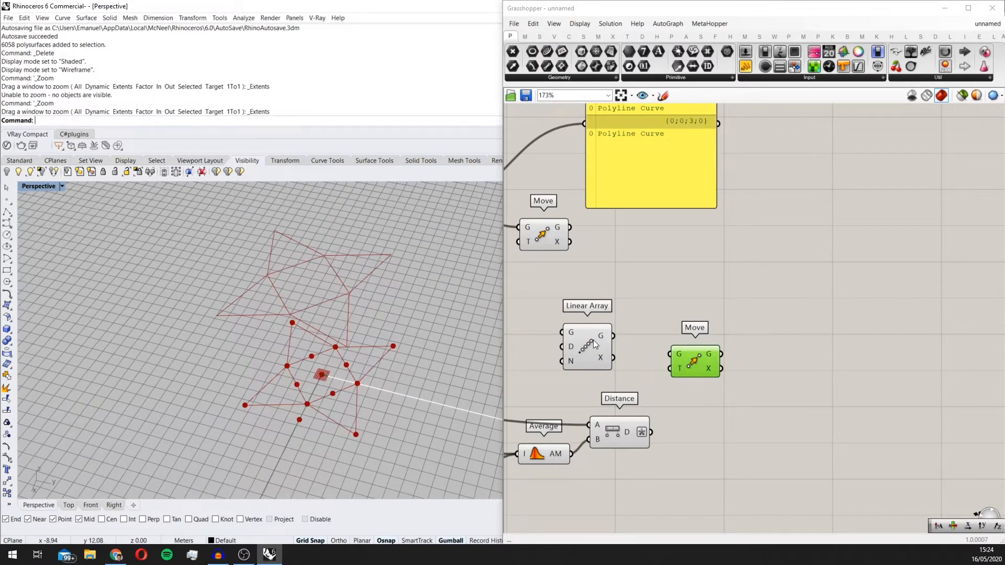
{"action": "left_click_drag", "start_coordinate": [550, 240], "coordinate": [726, 246]}
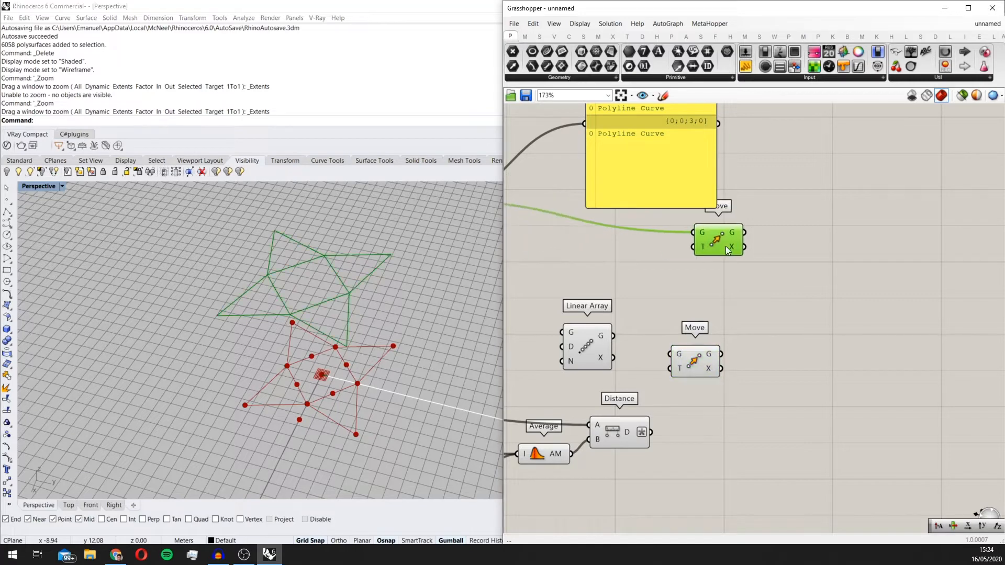
{"action": "double_click", "coordinate": [663, 308]}
{"action": "type", "text": "v"}
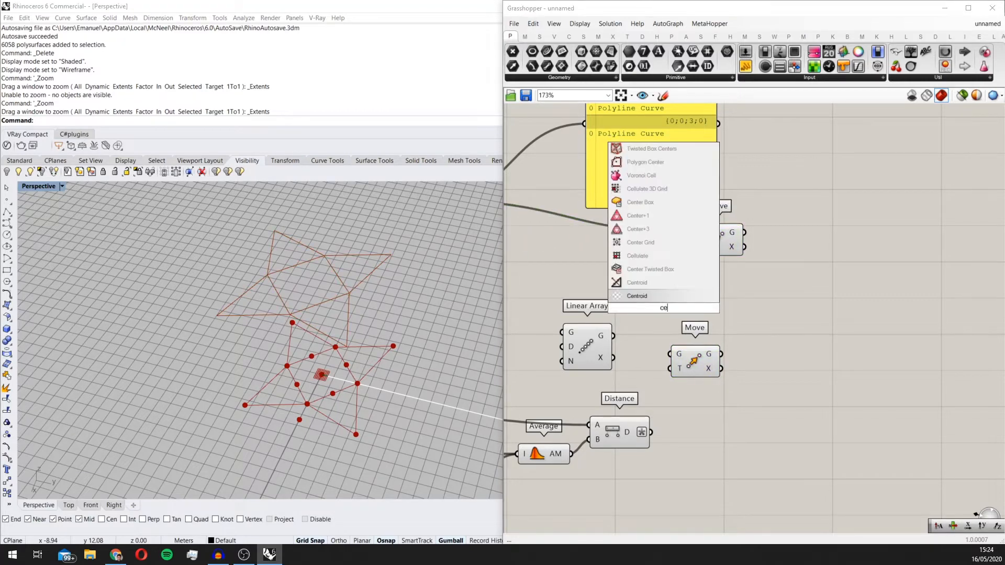
{"action": "type", "text": "ec"}
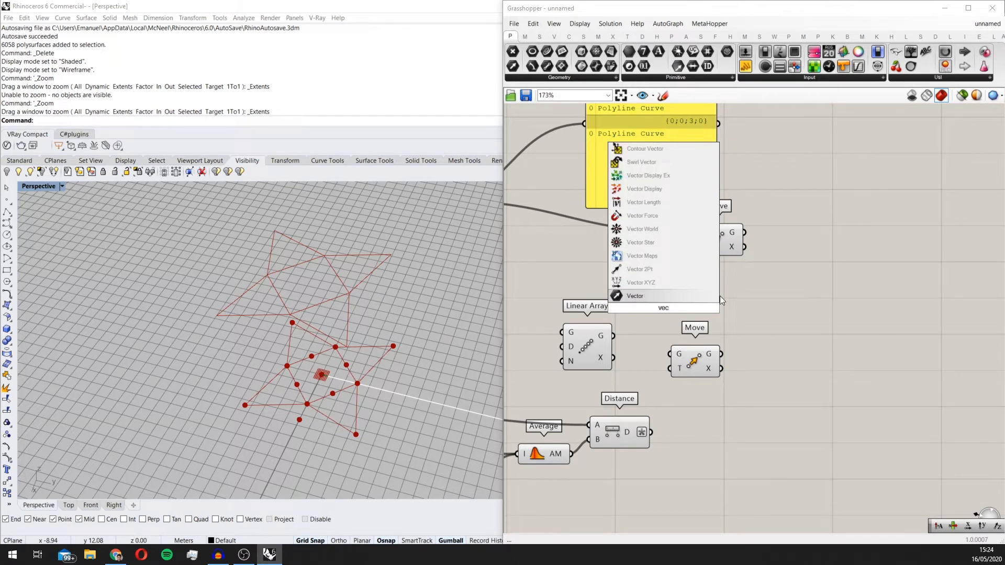
{"action": "left_click", "coordinate": [641, 287]}
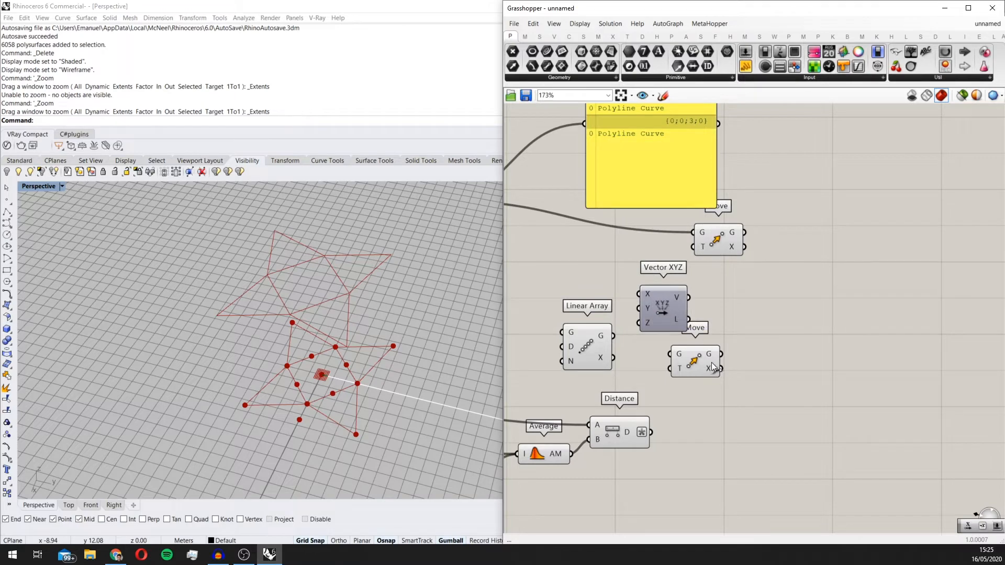
Step: Connect the doubled distance to Vector XYZ's X and Y inputs and its V output to the connected Move's T input
{"action": "left_click_drag", "start_coordinate": [711, 362], "coordinate": [589, 302]}
{"action": "scroll", "coordinate": [646, 309], "scroll_direction": "up", "scroll_amount": 2}
{"action": "left_click_drag", "start_coordinate": [680, 312], "coordinate": [710, 222]}
Step: Examine the moved star's position relative to the original star in the Perspective viewport
{"action": "scroll", "coordinate": [335, 335], "scroll_direction": "down", "scroll_amount": 3}
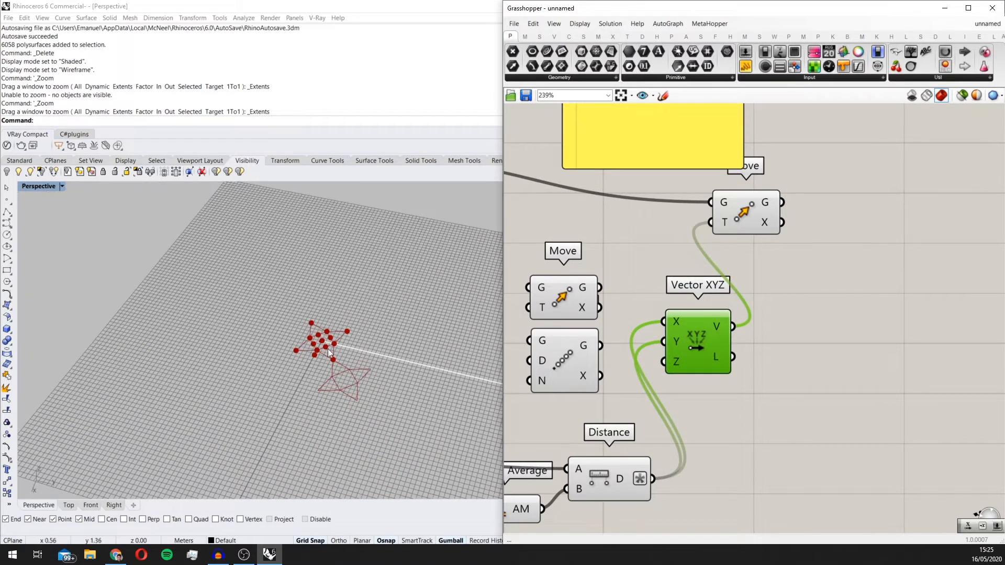
{"action": "scroll", "coordinate": [327, 348], "scroll_direction": "down", "scroll_amount": 3}
{"action": "scroll", "coordinate": [467, 354], "scroll_direction": "down", "scroll_amount": 1}
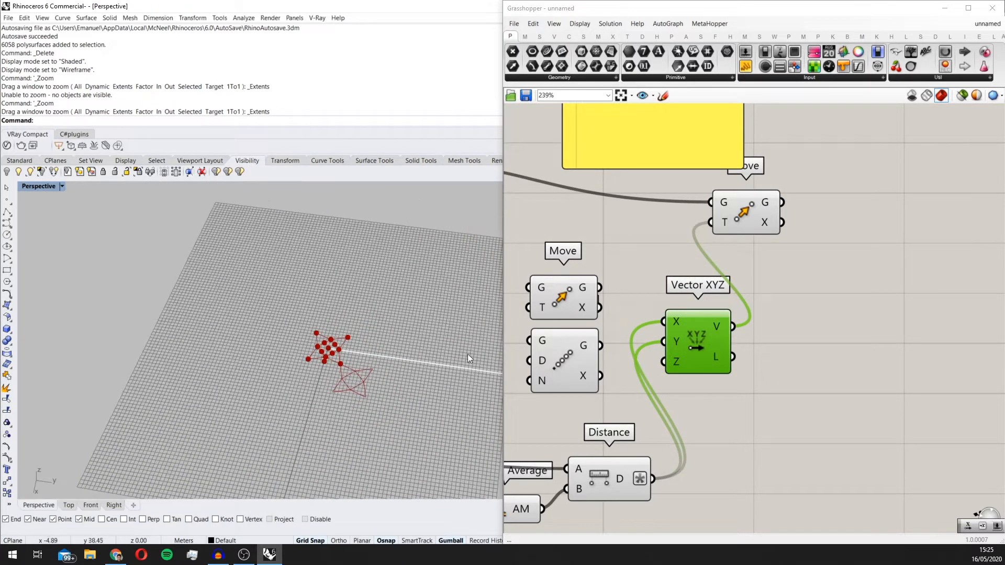
{"action": "right_click_drag", "start_coordinate": [681, 347], "coordinate": [732, 327]}
{"action": "scroll", "coordinate": [388, 349], "scroll_direction": "down", "scroll_amount": 3}
{"action": "scroll", "coordinate": [371, 368], "scroll_direction": "up", "scroll_amount": 4}
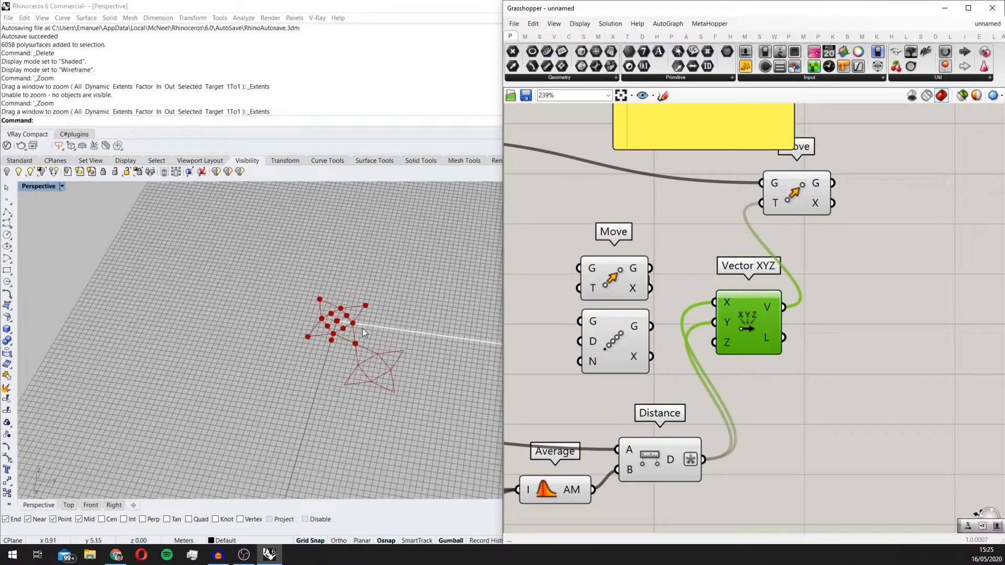
{"action": "scroll", "coordinate": [351, 366], "scroll_direction": "down", "scroll_amount": 3}
{"action": "scroll", "coordinate": [373, 371], "scroll_direction": "up", "scroll_amount": 3}
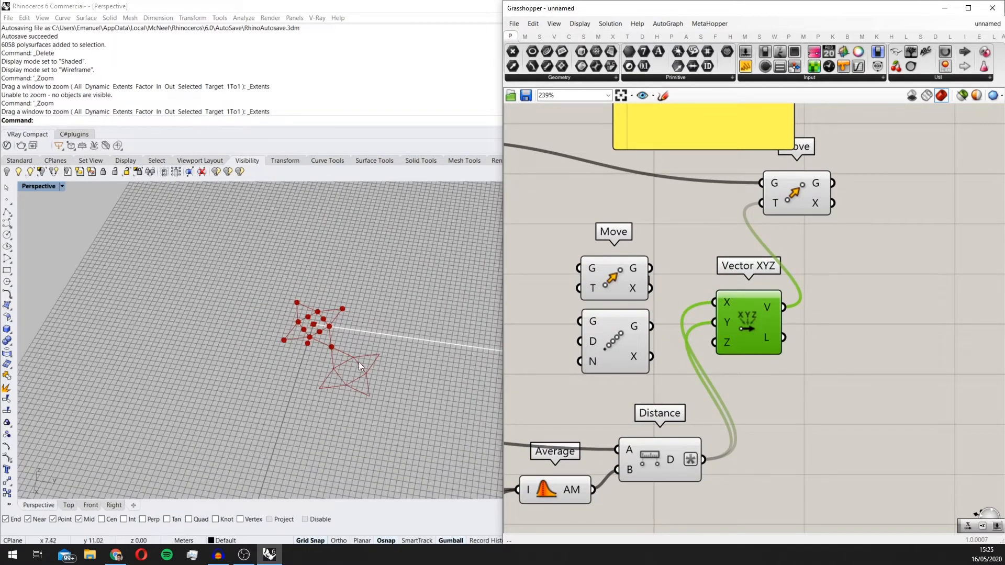
Step: Add a Negative component between Distance and Vector XYZ, and feed the negated distance into the Y input
{"action": "left_click_drag", "start_coordinate": [741, 325], "coordinate": [768, 328]}
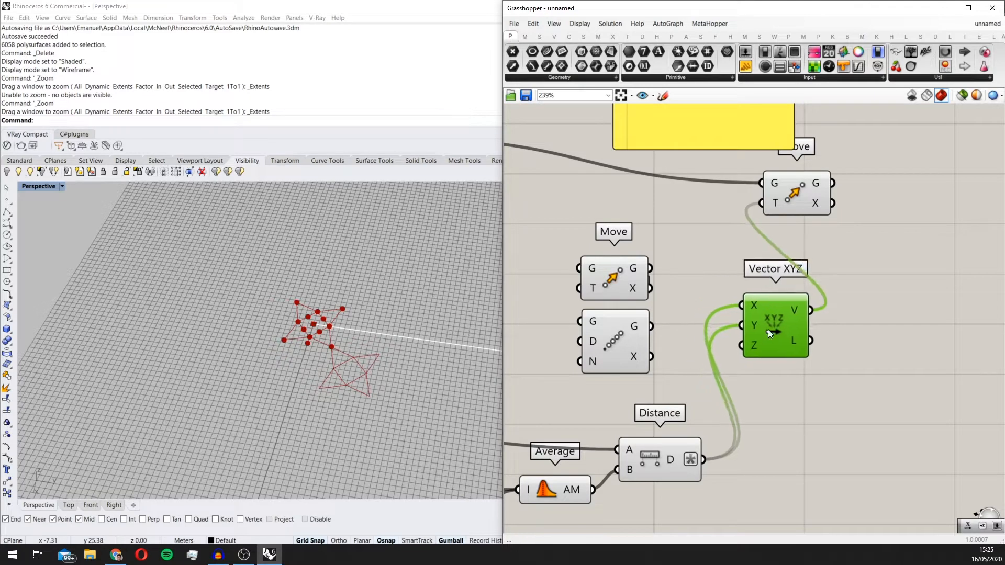
{"action": "double_click", "coordinate": [677, 313]}
{"action": "type", "text": "n"}
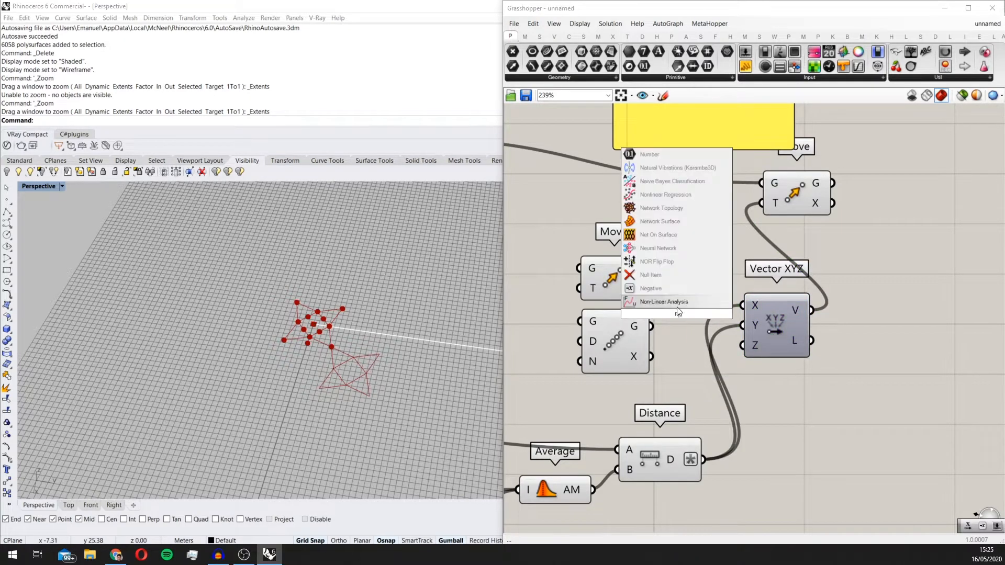
{"action": "left_click", "coordinate": [677, 288]}
{"action": "left_click_drag", "start_coordinate": [703, 459], "coordinate": [710, 331]}
{"action": "left_click_drag", "start_coordinate": [774, 339], "coordinate": [826, 347]}
{"action": "left_click_drag", "start_coordinate": [707, 338], "coordinate": [754, 373]}
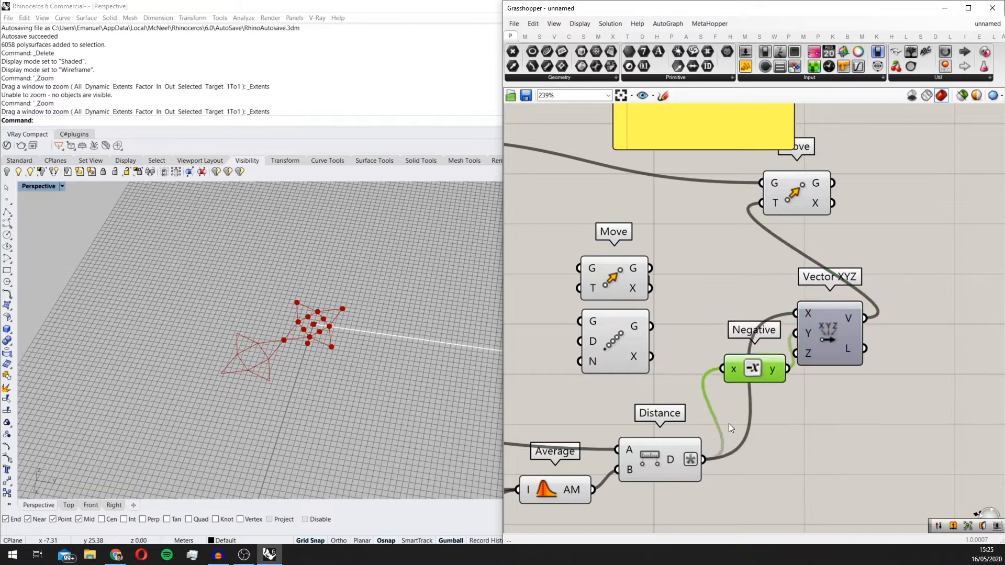
Step: Reconnect the Distance output directly to Vector XYZ's Y input and route the Negative output to its X input
{"action": "left_click_drag", "start_coordinate": [747, 307], "coordinate": [795, 313]}
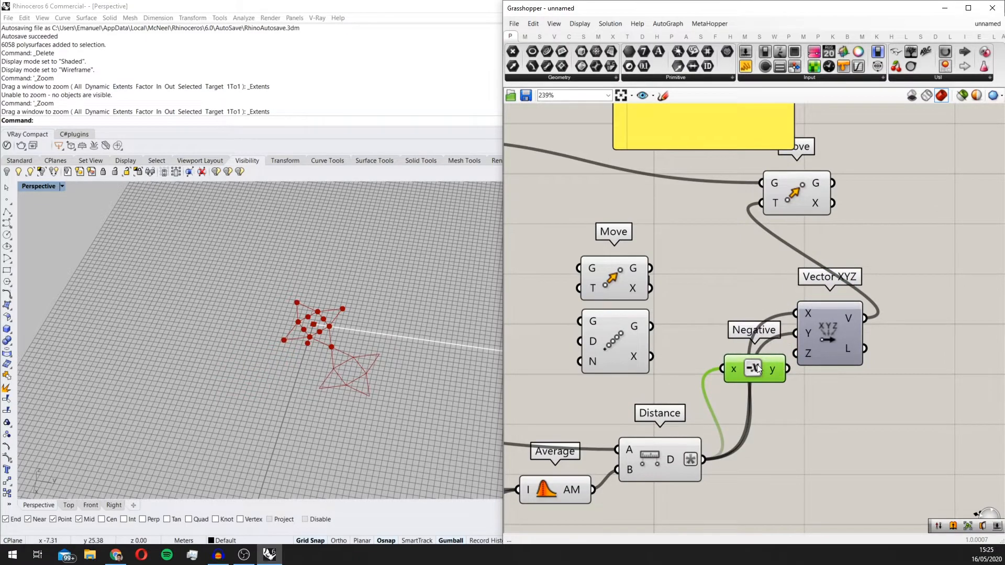
{"action": "left_click_drag", "start_coordinate": [753, 369], "coordinate": [722, 314]}
{"action": "scroll", "coordinate": [357, 334], "scroll_direction": "down", "scroll_amount": 6}
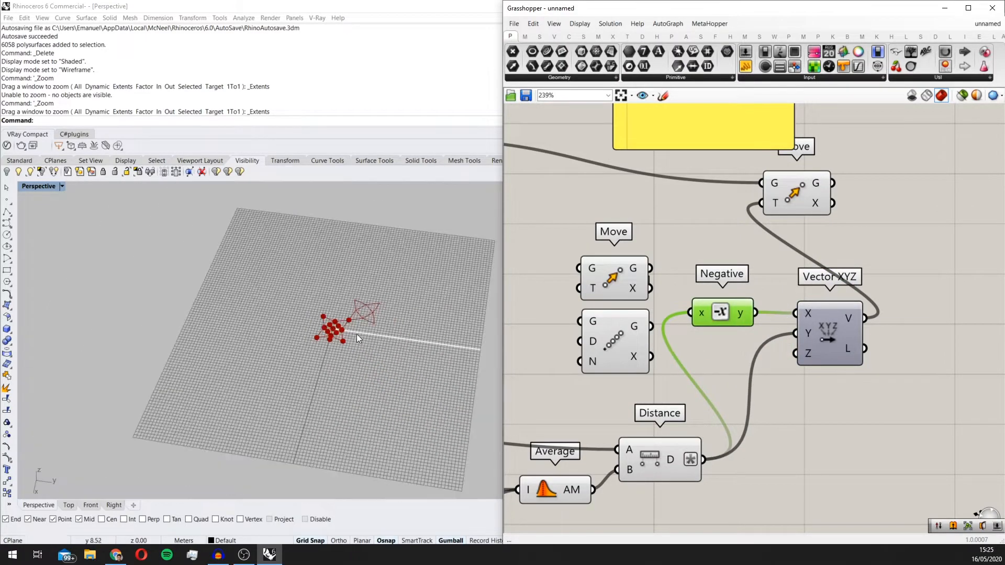
Step: Check in the Perspective viewport how the star moved by the negated X vector meets the original star
{"action": "scroll", "coordinate": [393, 346], "scroll_direction": "up", "scroll_amount": 5}
{"action": "left_click", "coordinate": [428, 359]}
{"action": "scroll", "coordinate": [314, 356], "scroll_direction": "down", "scroll_amount": 4}
{"action": "scroll", "coordinate": [328, 341], "scroll_direction": "up", "scroll_amount": 4}
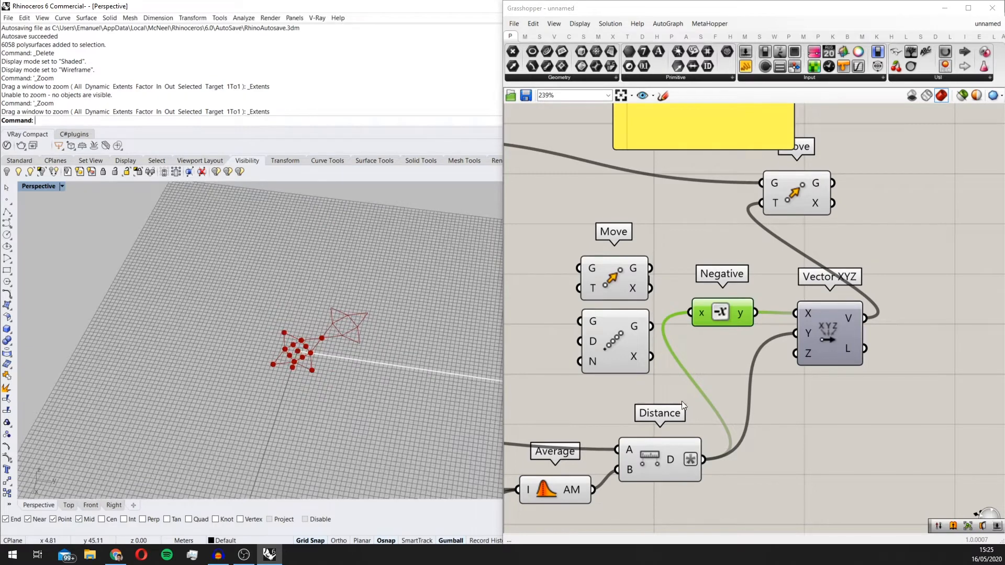
{"action": "scroll", "coordinate": [256, 439], "scroll_direction": "down", "scroll_amount": 3}
{"action": "scroll", "coordinate": [302, 398], "scroll_direction": "up", "scroll_amount": 1}
{"action": "scroll", "coordinate": [302, 398], "scroll_direction": "up", "scroll_amount": 1}
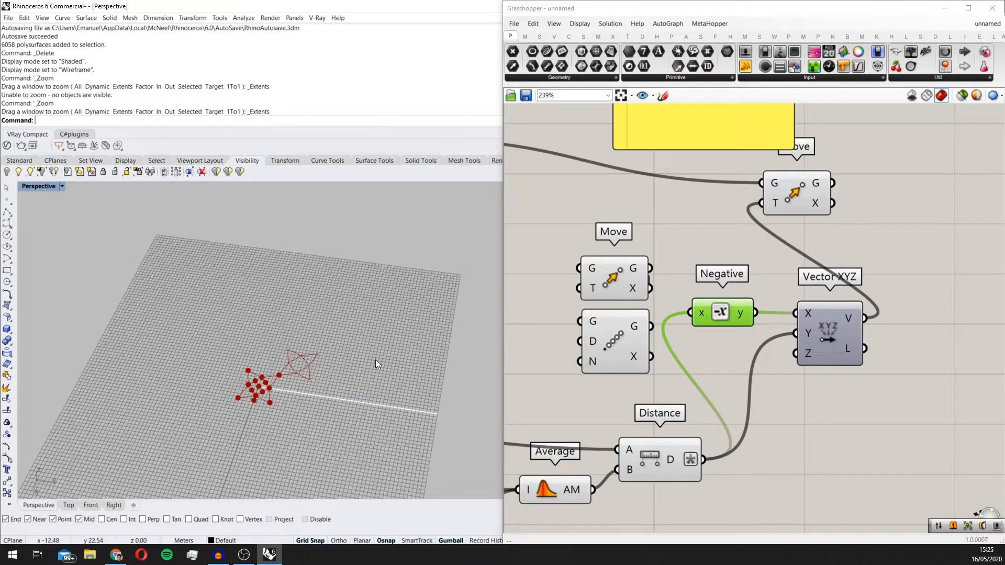
{"action": "scroll", "coordinate": [814, 368], "scroll_direction": "down", "scroll_amount": 1}
Step: Move the connected Move component clear of the panel and delete the unused Move component above Linear Array
{"action": "left_click", "coordinate": [815, 368]}
{"action": "scroll", "coordinate": [815, 369], "scroll_direction": "down", "scroll_amount": 1}
{"action": "left_click_drag", "start_coordinate": [697, 227], "coordinate": [742, 219]}
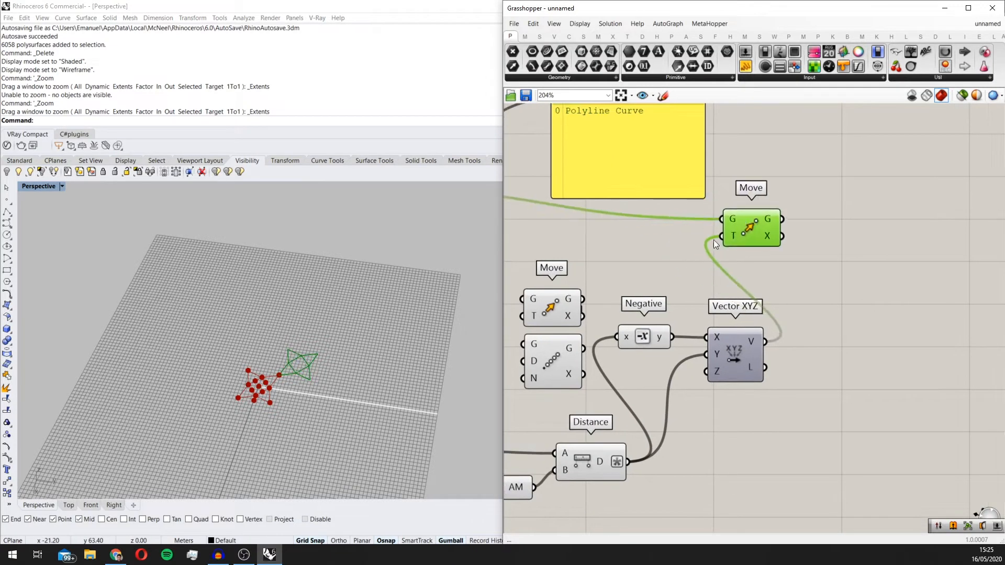
{"action": "scroll", "coordinate": [714, 238], "scroll_direction": "down", "scroll_amount": 2}
{"action": "left_click_drag", "start_coordinate": [632, 359], "coordinate": [640, 243]}
{"action": "scroll", "coordinate": [324, 395], "scroll_direction": "up", "scroll_amount": 2}
{"action": "left_click", "coordinate": [630, 247]}
{"action": "key", "text": "Delete"}
Step: Place the Linear Array component beyond Vector XYZ and lower the connected Move component toward it
{"action": "left_click_drag", "start_coordinate": [605, 321], "coordinate": [862, 280]}
{"action": "scroll", "coordinate": [734, 327], "scroll_direction": "up", "scroll_amount": 1}
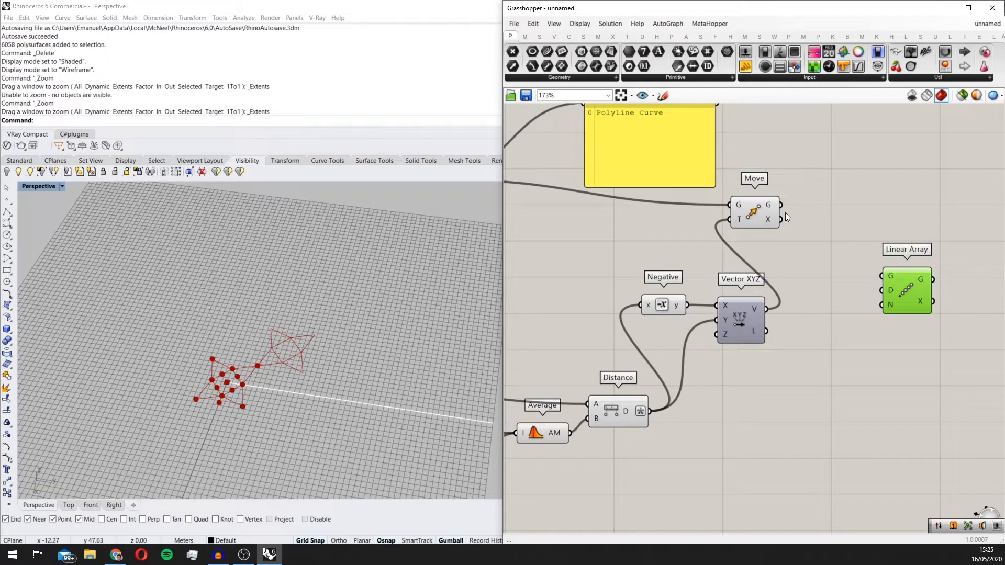
{"action": "left_click", "coordinate": [760, 212]}
{"action": "right_click_drag", "start_coordinate": [761, 213], "coordinate": [783, 259]}
{"action": "scroll", "coordinate": [801, 256], "scroll_direction": "down", "scroll_amount": 4}
{"action": "scroll", "coordinate": [659, 237], "scroll_direction": "up", "scroll_amount": 2}
Step: Disable the preview of the upstream construction components that feed the joined star curves
{"action": "left_click", "coordinate": [649, 229]}
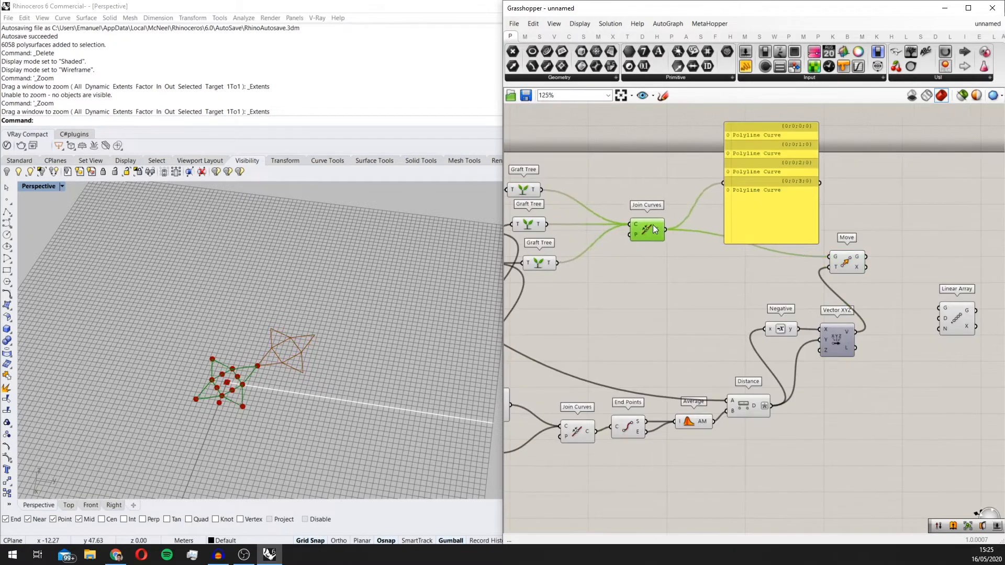
{"action": "scroll", "coordinate": [654, 238], "scroll_direction": "down", "scroll_amount": 3}
{"action": "left_click_drag", "start_coordinate": [742, 426], "coordinate": [627, 219]}
{"action": "middle_click", "coordinate": [626, 218]}
{"action": "left_click", "coordinate": [658, 190]}
{"action": "right_click_drag", "start_coordinate": [650, 248], "coordinate": [712, 252]}
{"action": "scroll", "coordinate": [711, 251], "scroll_direction": "down", "scroll_amount": 2}
{"action": "left_click_drag", "start_coordinate": [707, 344], "coordinate": [490, 171]}
{"action": "middle_click", "coordinate": [573, 207]}
{"action": "left_click", "coordinate": [606, 176]}
Step: Disable the preview of the second Join Curves, End Points, Average and Distance components
{"action": "right_click_drag", "start_coordinate": [793, 297], "coordinate": [702, 312]}
{"action": "scroll", "coordinate": [730, 329], "scroll_direction": "up", "scroll_amount": 3}
{"action": "left_click_drag", "start_coordinate": [760, 384], "coordinate": [628, 284]}
{"action": "middle_click", "coordinate": [720, 299]}
{"action": "left_click", "coordinate": [753, 266]}
{"action": "scroll", "coordinate": [712, 330], "scroll_direction": "up", "scroll_amount": 4}
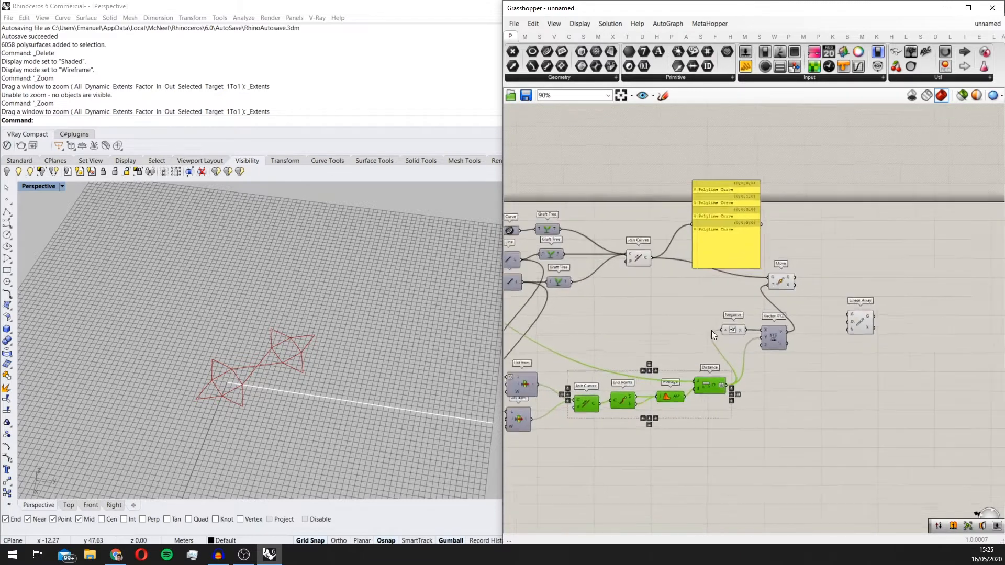
Step: Add a Group component above the Move component
{"action": "left_click", "coordinate": [608, 212]}
{"action": "scroll", "coordinate": [612, 225], "scroll_direction": "down", "scroll_amount": 1}
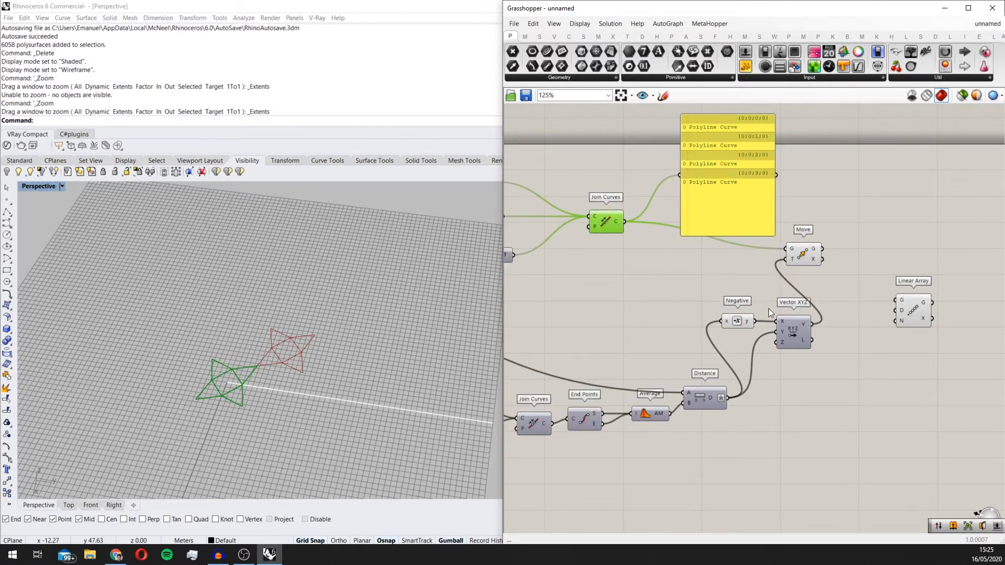
{"action": "right_click_drag", "start_coordinate": [843, 263], "coordinate": [759, 270]}
{"action": "double_click", "coordinate": [735, 241]}
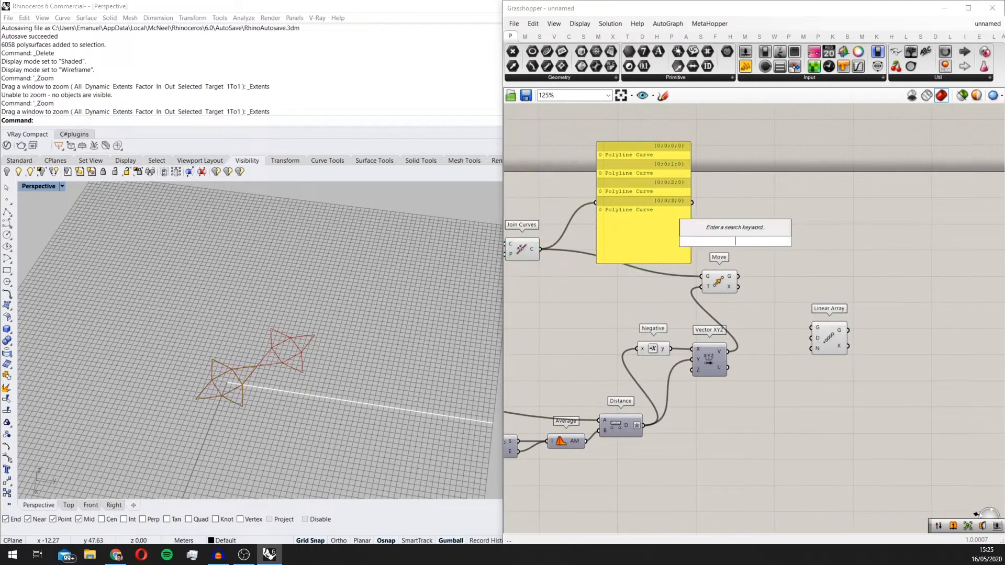
{"action": "type", "text": "gr"}
{"action": "left_click", "coordinate": [703, 231]}
{"action": "scroll", "coordinate": [717, 284], "scroll_direction": "up", "scroll_amount": 1}
Step: Connect both the moved geometry and the joined star curves to the Group component's objects input, and flatten that input
{"action": "left_click", "coordinate": [717, 284]}
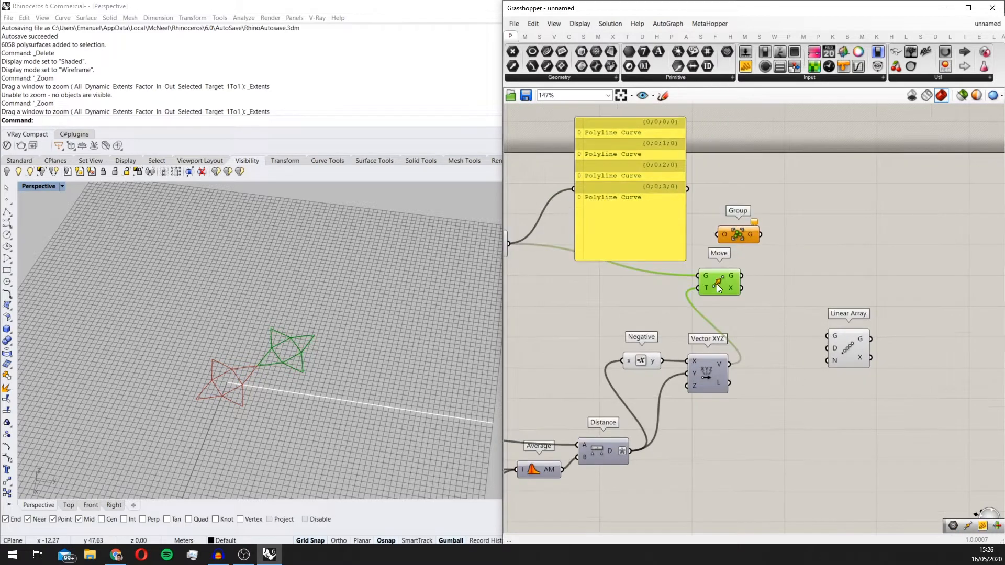
{"action": "left_click_drag", "start_coordinate": [719, 238], "coordinate": [718, 235]}
{"action": "left_click_drag", "start_coordinate": [743, 235], "coordinate": [801, 235]}
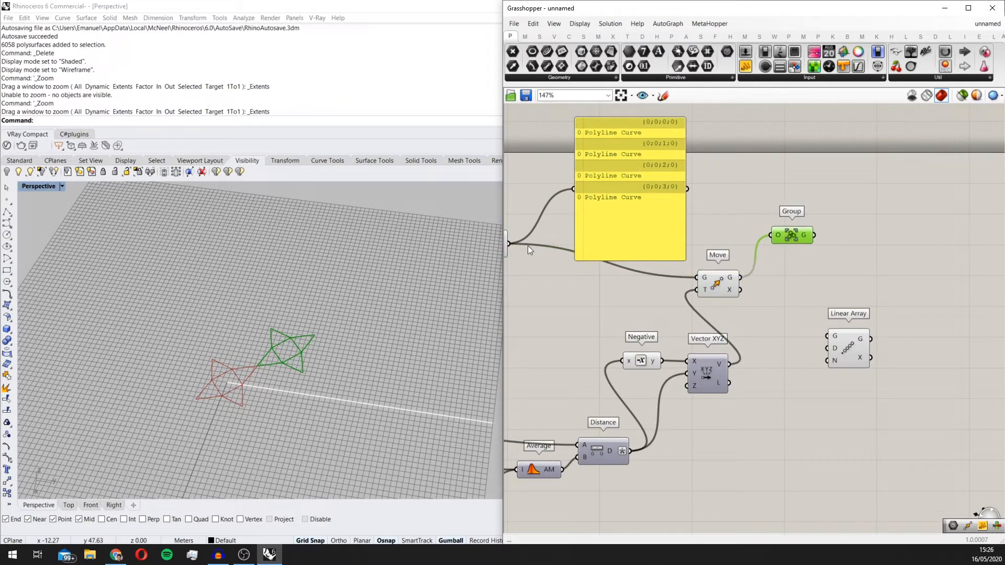
{"action": "left_click_drag", "start_coordinate": [548, 248], "coordinate": [780, 234], "text": "shift"}
{"action": "right_click", "coordinate": [780, 233]}
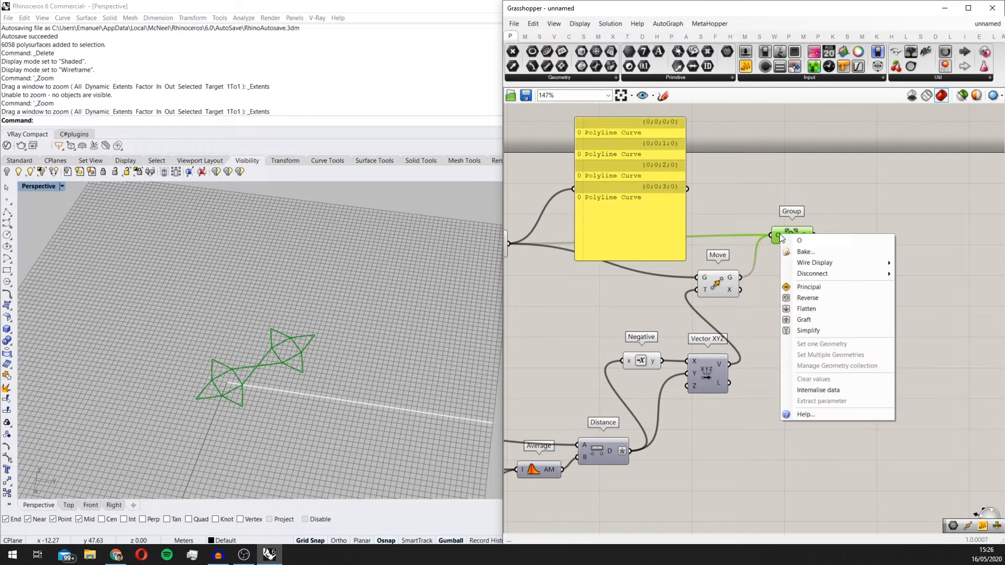
{"action": "left_click", "coordinate": [802, 306]}
Step: Disable the preview of the components that feed Group
{"action": "scroll", "coordinate": [802, 304], "scroll_direction": "down", "scroll_amount": 4}
{"action": "left_click_drag", "start_coordinate": [760, 411], "coordinate": [610, 245]}
{"action": "middle_click", "coordinate": [622, 242]}
{"action": "left_click", "coordinate": [661, 209]}
{"action": "scroll", "coordinate": [832, 284], "scroll_direction": "up", "scroll_amount": 4}
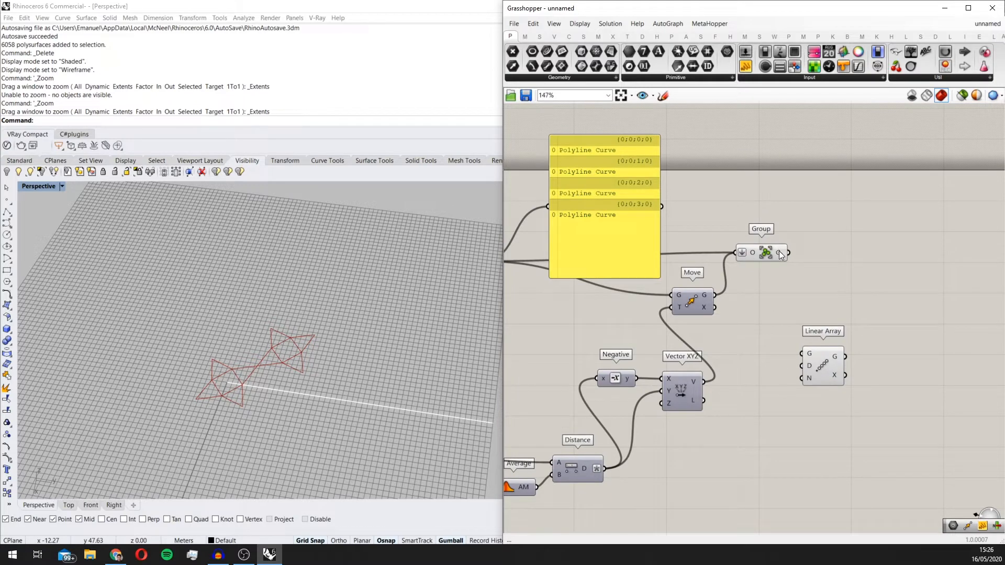
Step: Place Linear Array closer to Group and connect the grouped stars to its geometry input
{"action": "scroll", "coordinate": [779, 250], "scroll_direction": "up", "scroll_amount": 3}
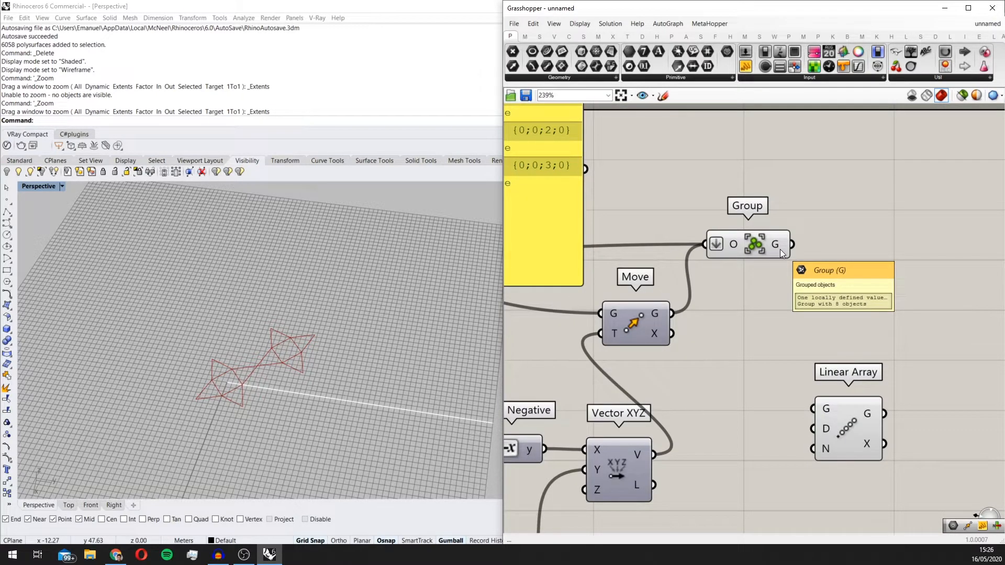
{"action": "scroll", "coordinate": [803, 355], "scroll_direction": "down", "scroll_amount": 2}
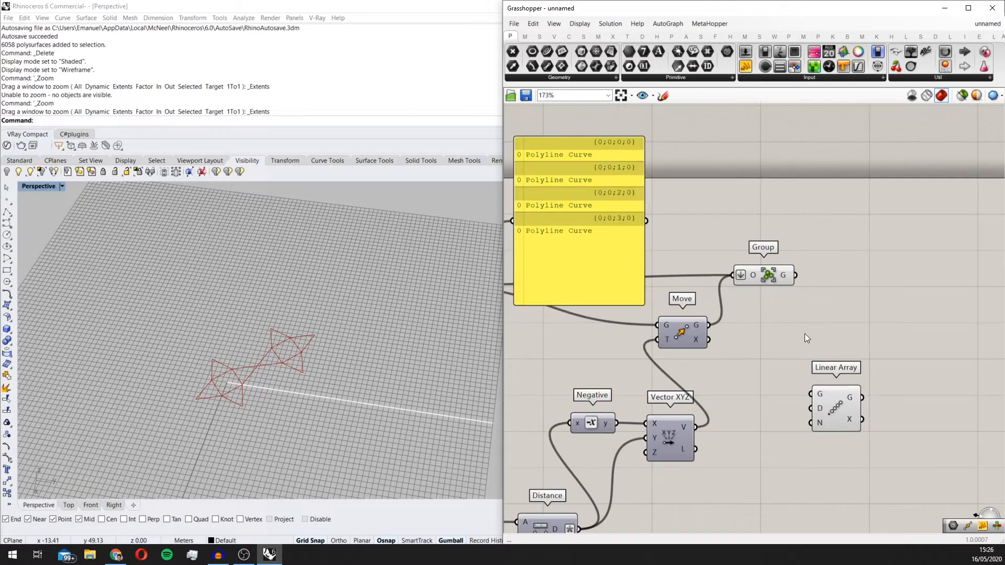
{"action": "left_click_drag", "start_coordinate": [623, 200], "coordinate": [647, 141]}
{"action": "scroll", "coordinate": [744, 262], "scroll_direction": "down", "scroll_amount": 3}
{"action": "scroll", "coordinate": [807, 357], "scroll_direction": "up", "scroll_amount": 1}
{"action": "left_click_drag", "start_coordinate": [806, 350], "coordinate": [842, 291]}
{"action": "scroll", "coordinate": [824, 274], "scroll_direction": "up", "scroll_amount": 2}
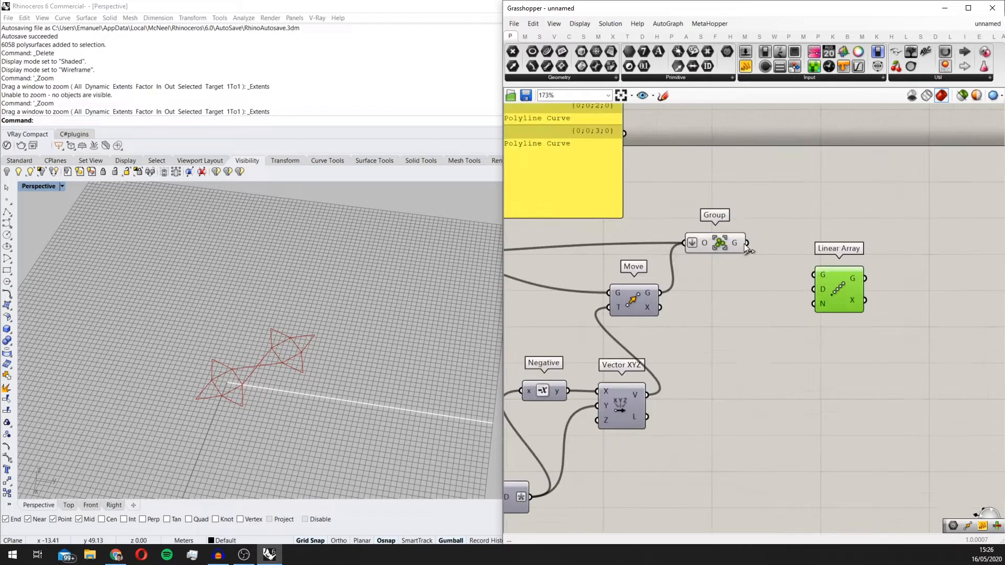
{"action": "left_click_drag", "start_coordinate": [746, 247], "coordinate": [816, 275]}
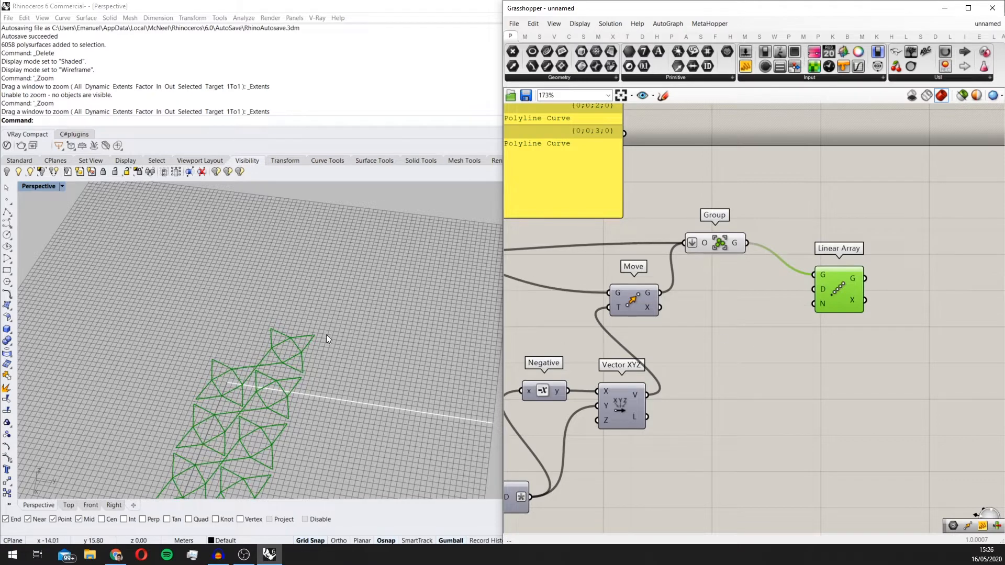
{"action": "scroll", "coordinate": [326, 334], "scroll_direction": "down", "scroll_amount": 2}
{"action": "scroll", "coordinate": [812, 318], "scroll_direction": "down", "scroll_amount": 1}
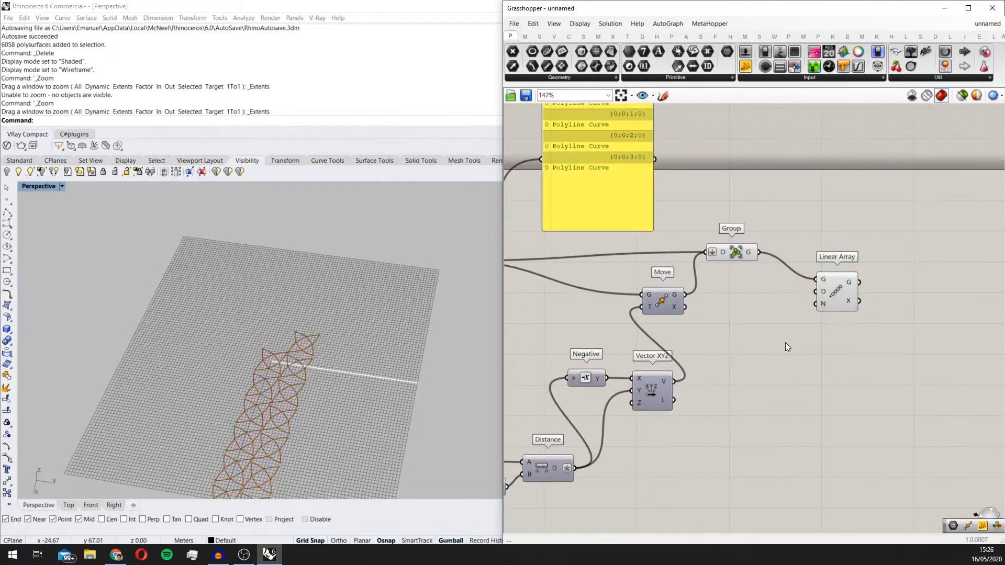
{"action": "double_click", "coordinate": [785, 343]}
{"action": "scroll", "coordinate": [368, 374], "scroll_direction": "down", "scroll_amount": 3}
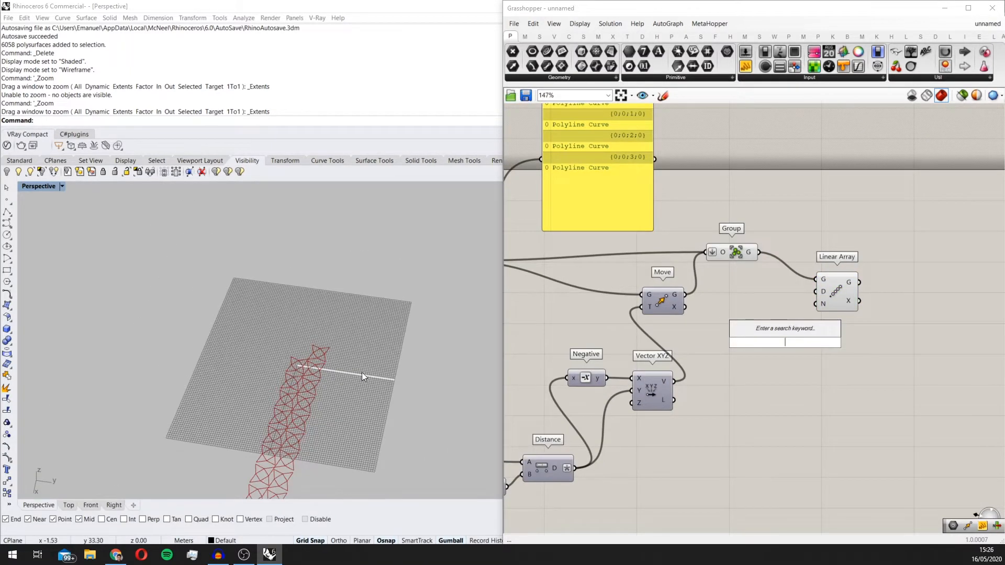
{"action": "right_click_drag", "start_coordinate": [362, 373], "coordinate": [337, 362]}
{"action": "scroll", "coordinate": [341, 365], "scroll_direction": "up", "scroll_amount": 2}
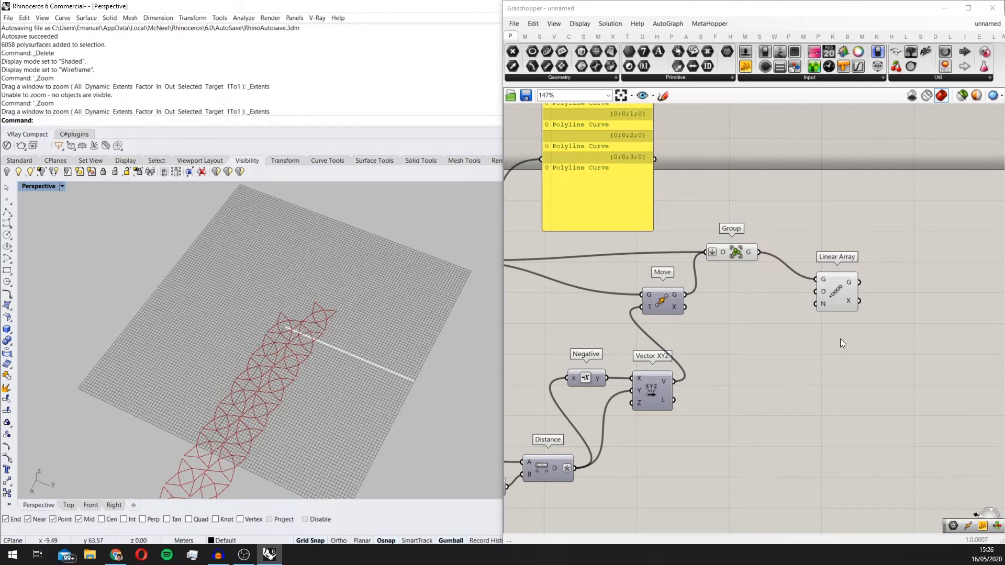
{"action": "scroll", "coordinate": [840, 339], "scroll_direction": "up", "scroll_amount": 1}
{"action": "double_click", "coordinate": [697, 334]}
{"action": "type", "text": "c"}
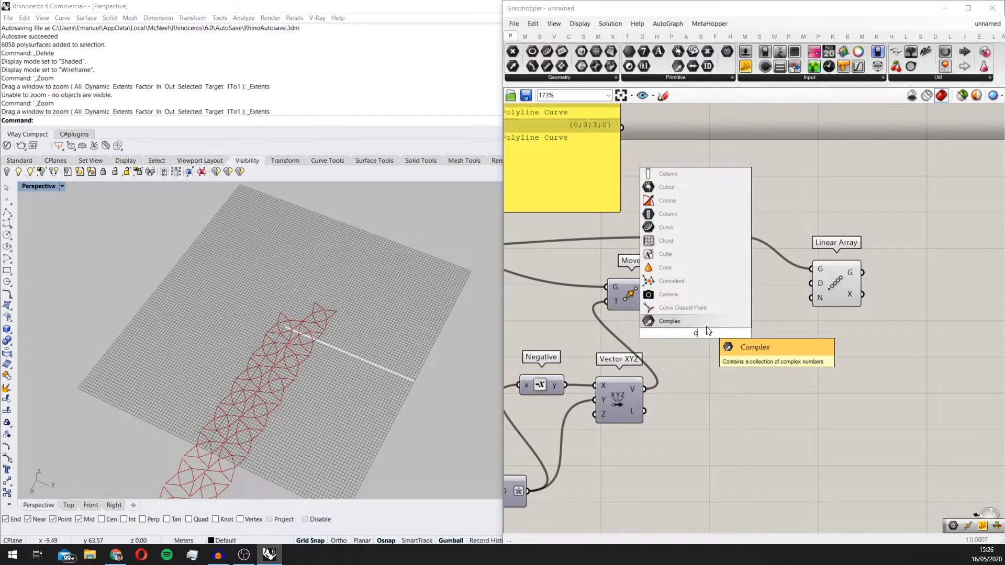
{"action": "left_click", "coordinate": [706, 327]}
{"action": "key", "text": "Delete"}
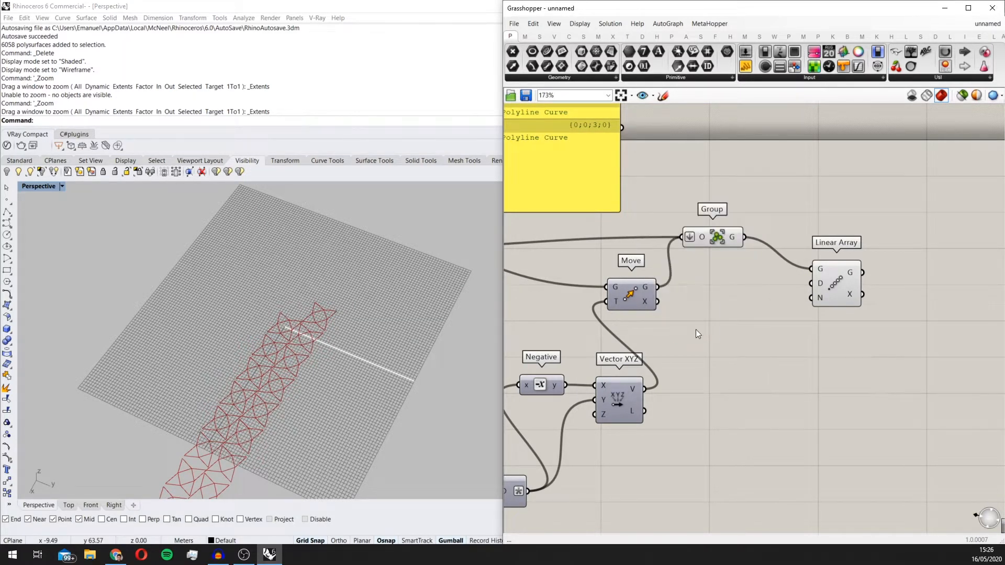
Step: Add a Unit X component and connect its vector to the Linear Array direction input
{"action": "double_click", "coordinate": [695, 329]}
{"action": "type", "text": "x"}
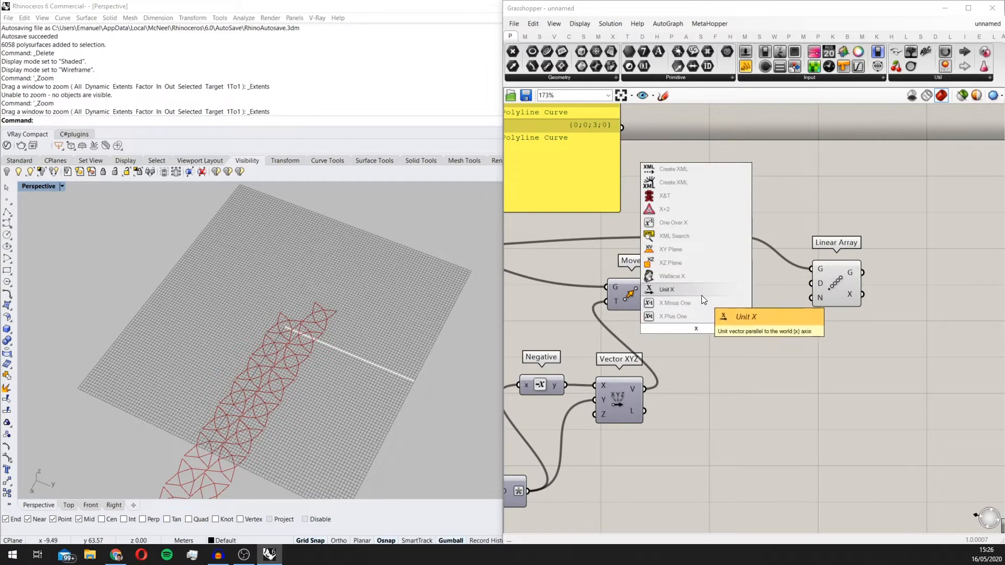
{"action": "left_click", "coordinate": [702, 295]}
{"action": "left_click_drag", "start_coordinate": [721, 330], "coordinate": [848, 274]}
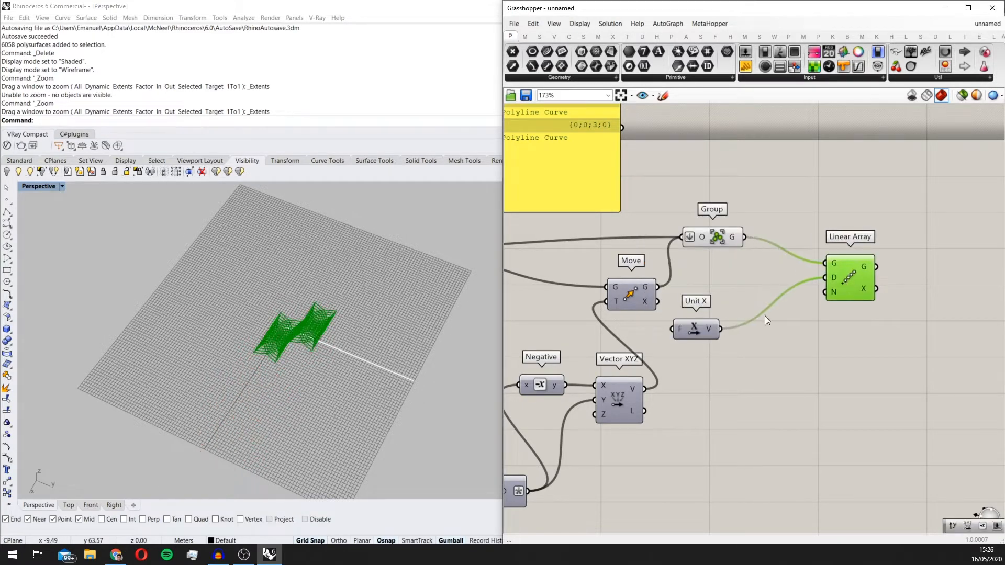
Step: Reposition Unit X below Linear Array and connect the Distance output to its factor input
{"action": "left_click_drag", "start_coordinate": [699, 330], "coordinate": [768, 353]}
{"action": "right_click_drag", "start_coordinate": [525, 489], "coordinate": [614, 439]}
{"action": "left_click_drag", "start_coordinate": [614, 439], "coordinate": [832, 299]}
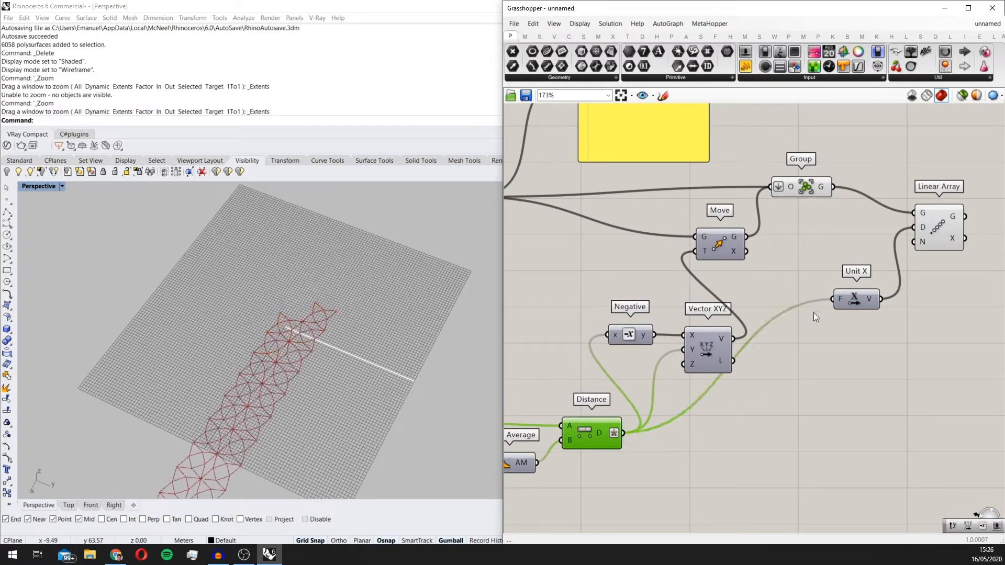
{"action": "scroll", "coordinate": [325, 349], "scroll_direction": "down", "scroll_amount": 3}
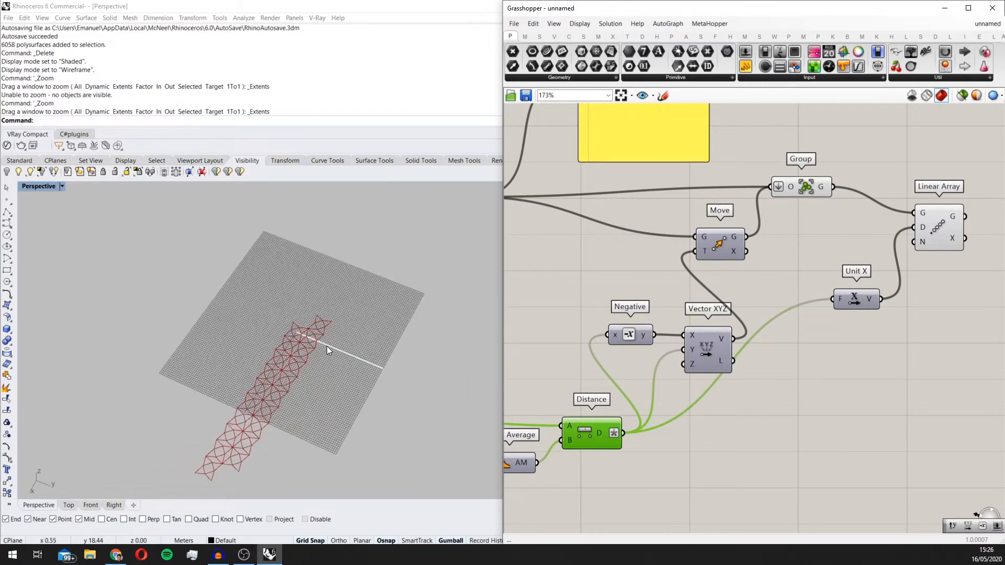
{"action": "right_click_drag", "start_coordinate": [326, 347], "coordinate": [288, 349]}
{"action": "scroll", "coordinate": [341, 295], "scroll_direction": "up", "scroll_amount": 4}
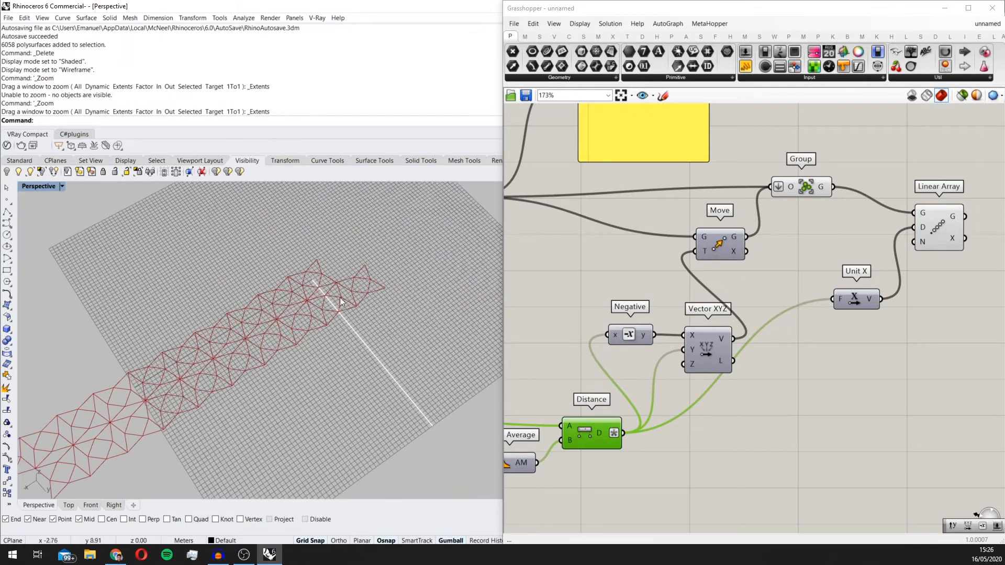
Step: Apply the expression x*2 to the factor input of Unit X
{"action": "scroll", "coordinate": [701, 328], "scroll_direction": "down", "scroll_amount": 3}
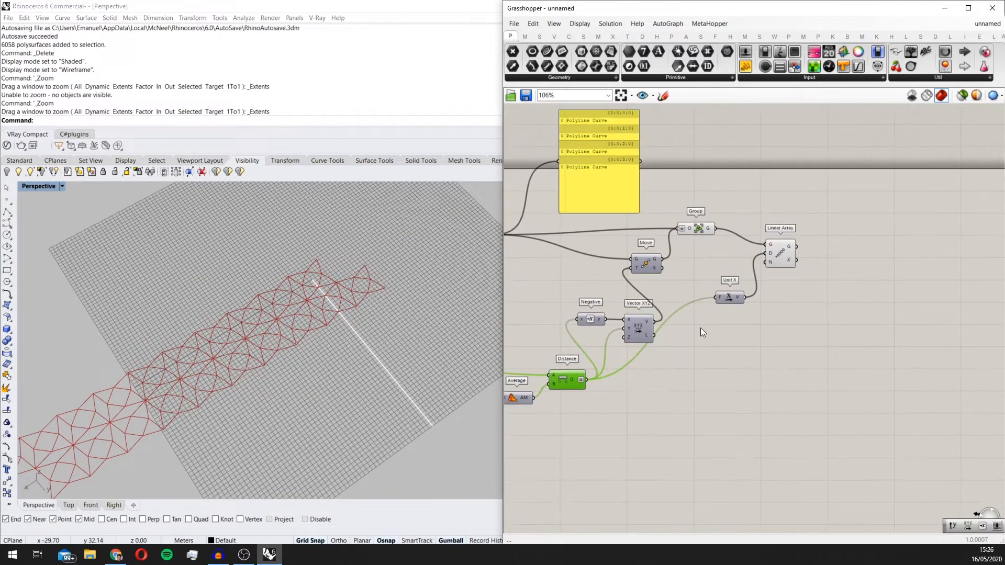
{"action": "scroll", "coordinate": [709, 309], "scroll_direction": "up", "scroll_amount": 1}
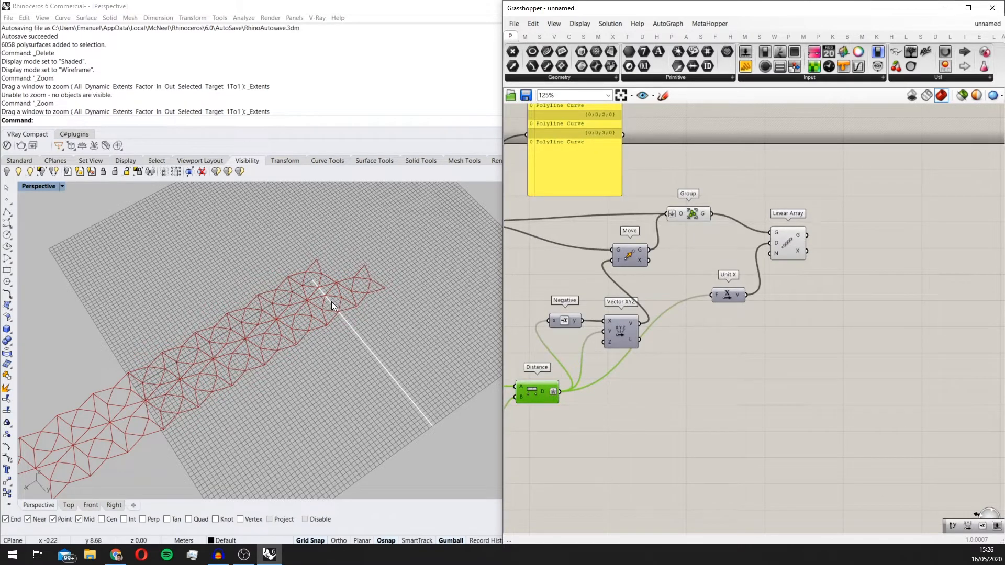
{"action": "scroll", "coordinate": [332, 300], "scroll_direction": "up", "scroll_amount": 2}
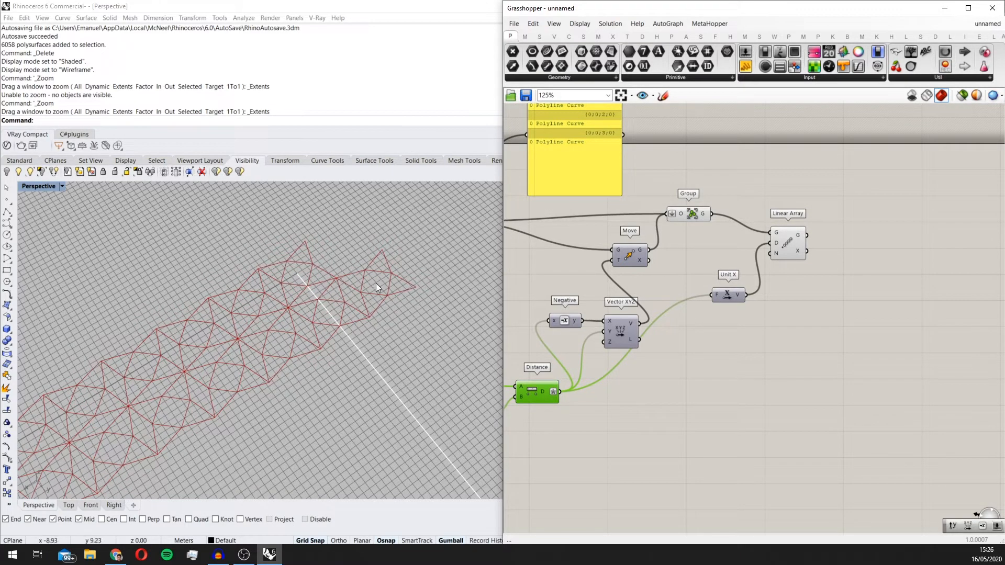
{"action": "scroll", "coordinate": [714, 290], "scroll_direction": "up", "scroll_amount": 3}
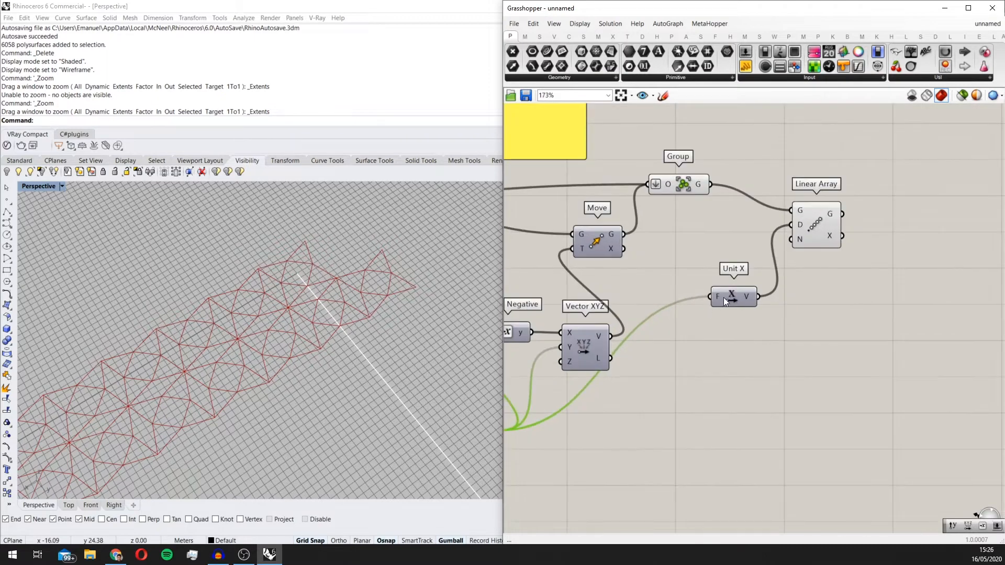
{"action": "right_click", "coordinate": [718, 297]}
{"action": "mouse_move", "coordinate": [756, 390]}
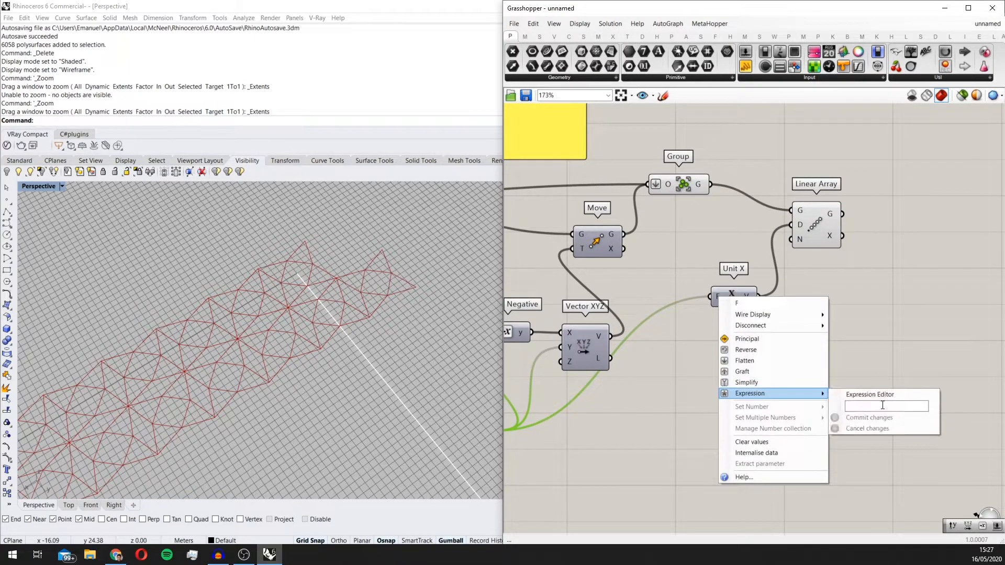
{"action": "left_click", "coordinate": [881, 405]}
{"action": "type", "text": "x*"}
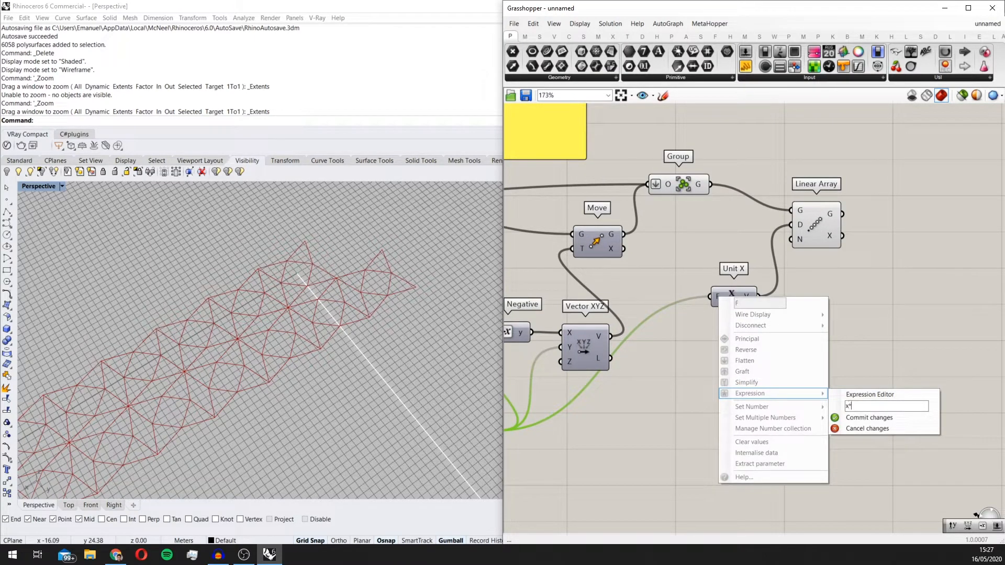
{"action": "type", "text": "2"}
{"action": "left_click", "coordinate": [877, 418]}
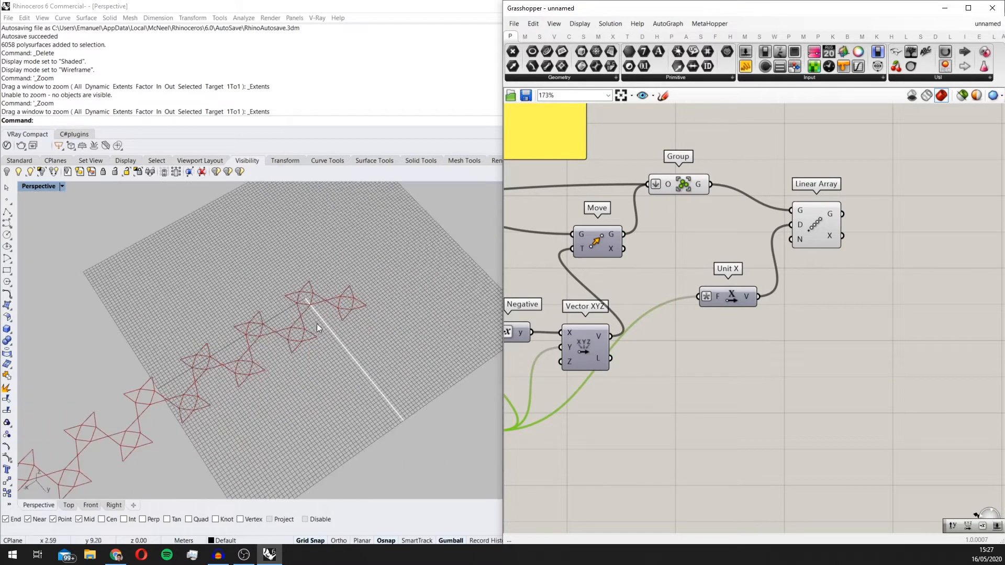
Step: Duplicate Linear Array, feed the copy with the first array's geometry and disconnect Unit X from the copy's direction input
{"action": "scroll", "coordinate": [316, 324], "scroll_direction": "down", "scroll_amount": 4}
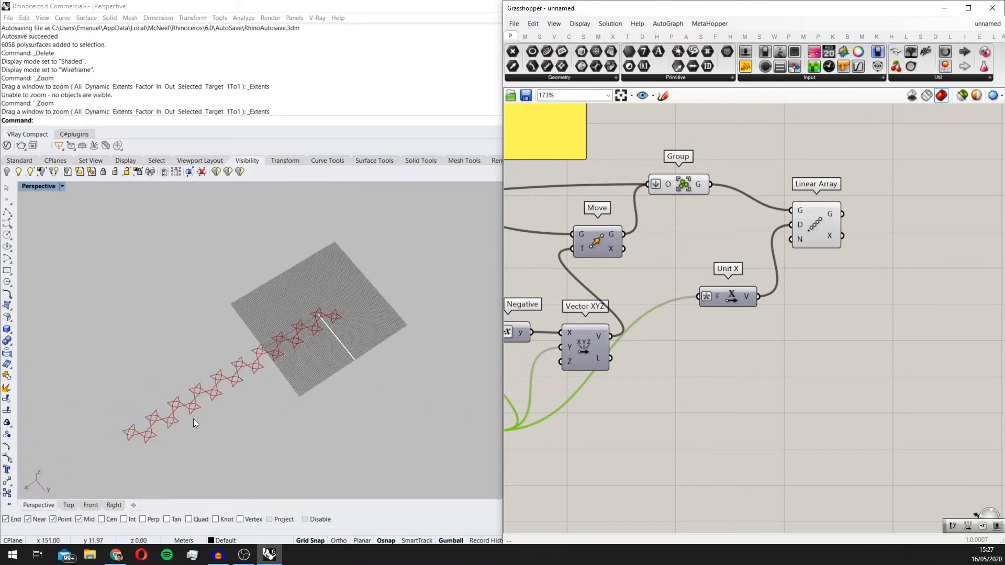
{"action": "scroll", "coordinate": [301, 266], "scroll_direction": "down", "scroll_amount": 2}
{"action": "scroll", "coordinate": [334, 351], "scroll_direction": "up", "scroll_amount": 2}
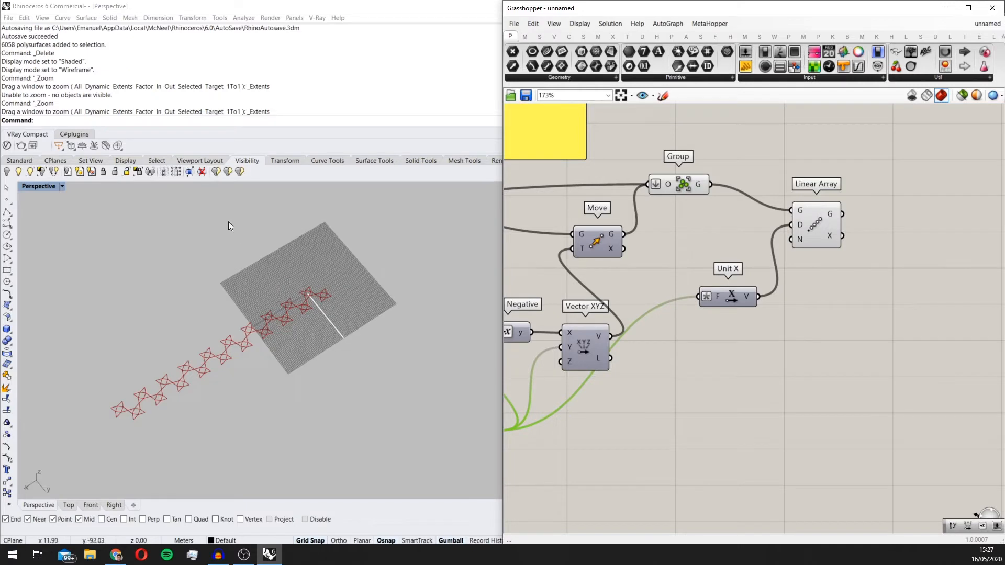
{"action": "right_click_drag", "start_coordinate": [879, 286], "coordinate": [806, 311]}
{"action": "left_click_drag", "start_coordinate": [747, 253], "coordinate": [883, 299]}
{"action": "left_click_drag", "start_coordinate": [764, 240], "coordinate": [852, 272]}
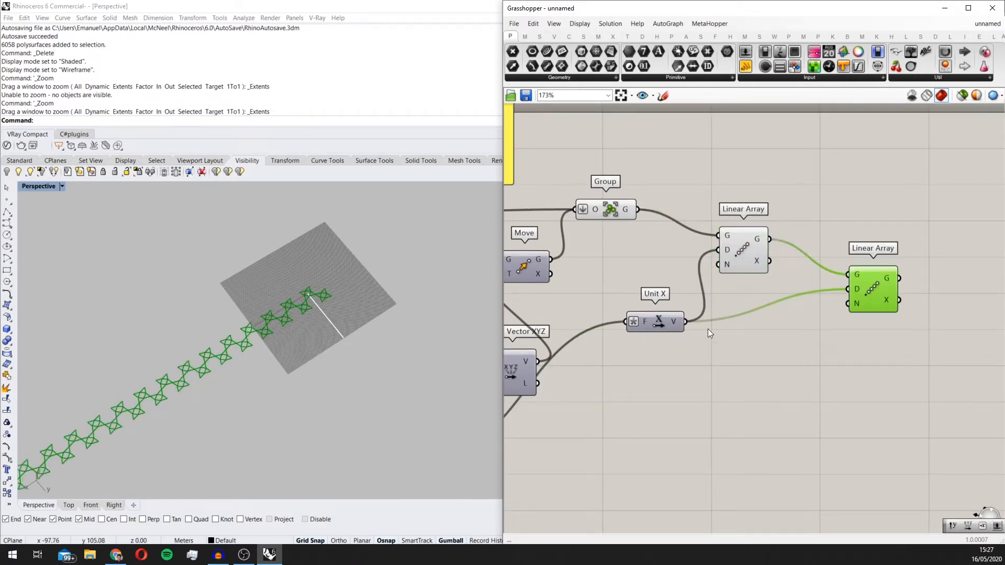
{"action": "left_click_drag", "start_coordinate": [690, 322], "coordinate": [848, 290]}
Step: Add a Unit Y component with the Distance output as its factor and connect its vector to the second Linear Array's direction
{"action": "double_click", "coordinate": [678, 369]}
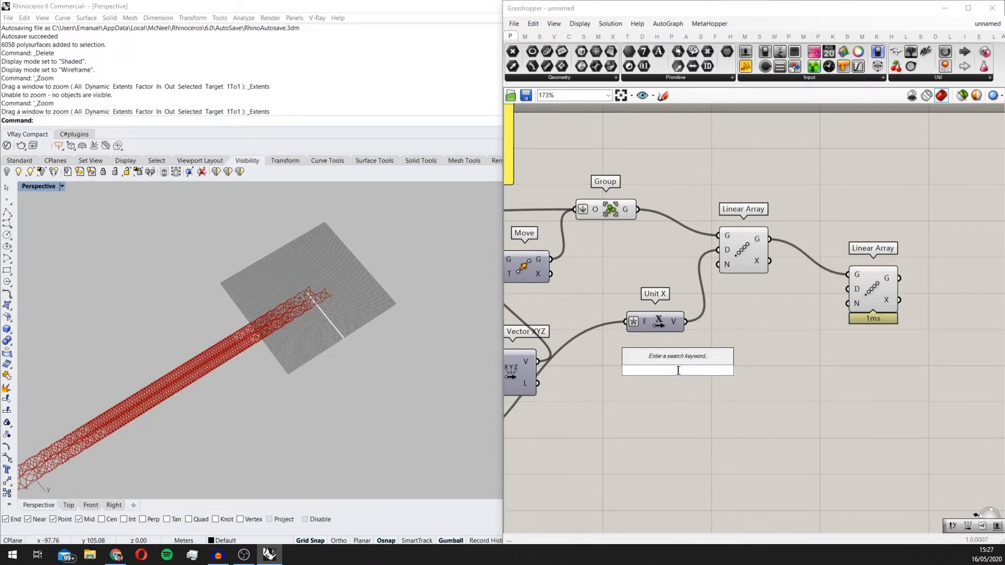
{"action": "type", "text": "unit y"}
{"action": "key", "text": "Return"}
{"action": "left_click_drag", "start_coordinate": [702, 370], "coordinate": [848, 290]}
{"action": "right_click_drag", "start_coordinate": [524, 372], "coordinate": [619, 346]}
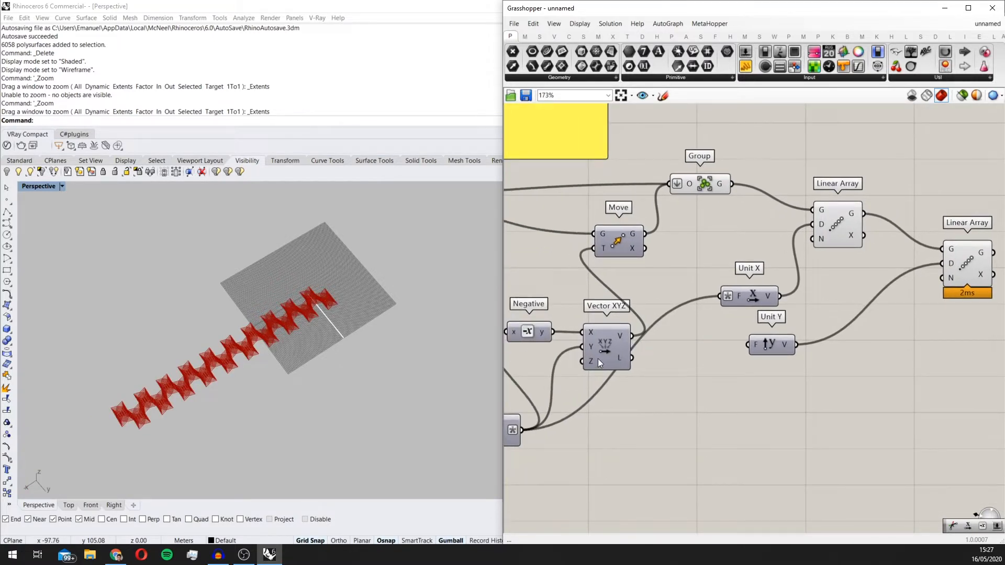
{"action": "right_click_drag", "start_coordinate": [512, 440], "coordinate": [519, 447]}
{"action": "left_click_drag", "start_coordinate": [606, 407], "coordinate": [755, 352]}
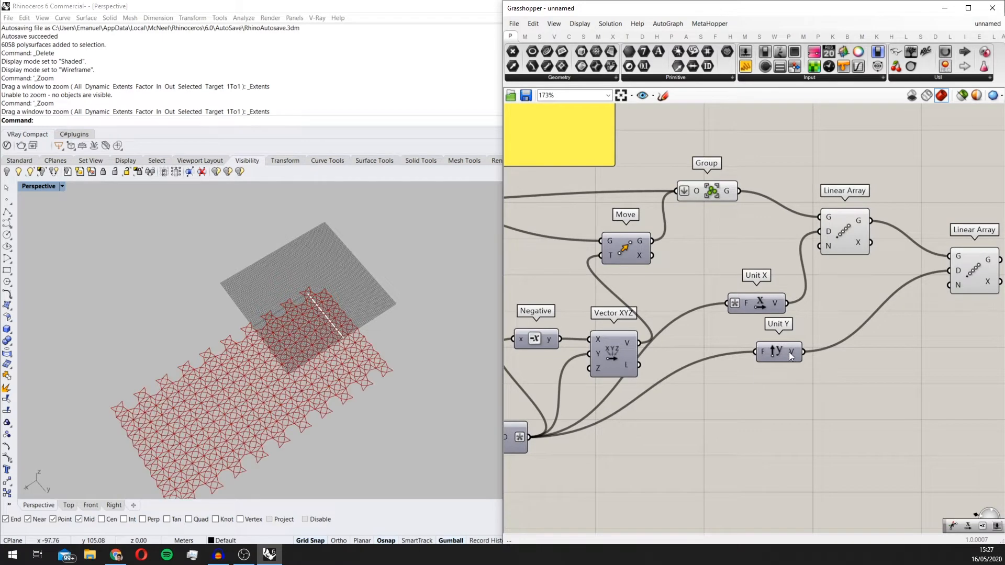
Step: Apply the expression x*2 to the factor input of Unit Y
{"action": "left_click", "coordinate": [789, 351]}
{"action": "scroll", "coordinate": [796, 369], "scroll_direction": "up", "scroll_amount": 1}
{"action": "right_click", "coordinate": [765, 368]}
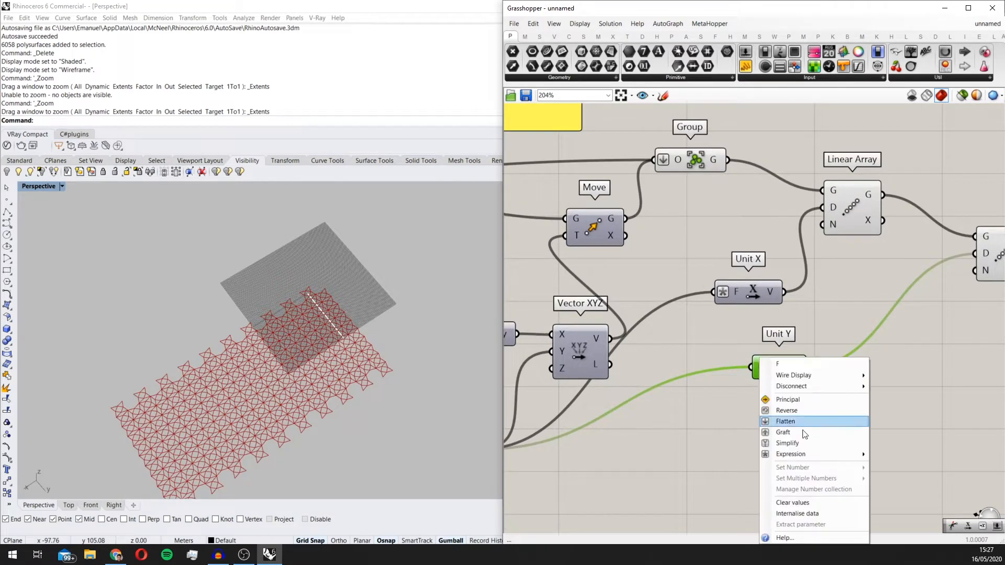
{"action": "mouse_move", "coordinate": [812, 453]}
{"action": "left_click", "coordinate": [896, 465]}
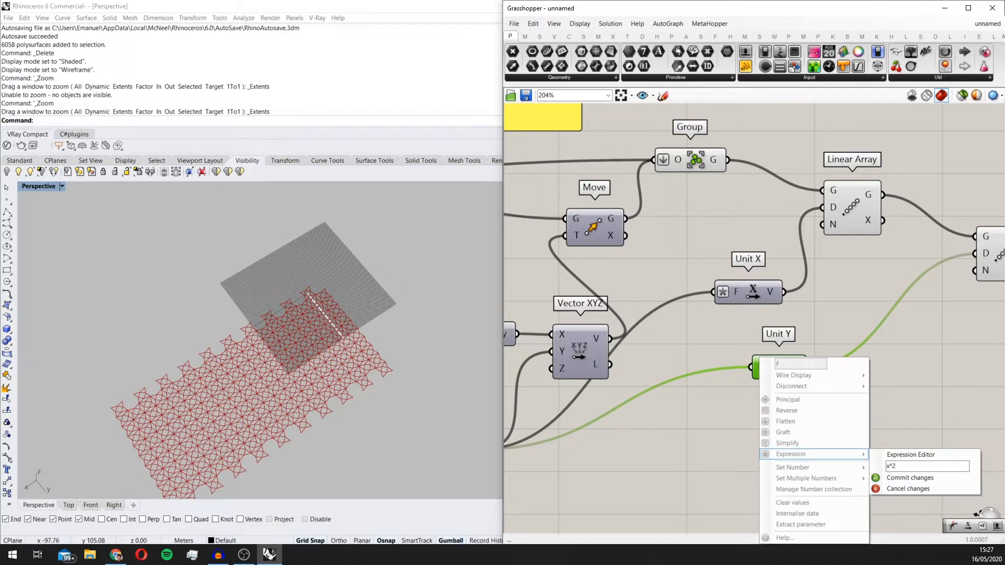
{"action": "type", "text": "x*2"}
{"action": "left_click", "coordinate": [896, 477]}
Step: Add an integer number slider set to 0 and connect it to the first Linear Array's count input
{"action": "right_click_drag", "start_coordinate": [444, 366], "coordinate": [473, 389]}
{"action": "right_click_drag", "start_coordinate": [744, 329], "coordinate": [872, 282]}
{"action": "scroll", "coordinate": [858, 293], "scroll_direction": "down", "scroll_amount": 4}
{"action": "scroll", "coordinate": [858, 288], "scroll_direction": "up", "scroll_amount": 3}
{"action": "left_click", "coordinate": [813, 237]}
{"action": "double_click", "coordinate": [813, 237]}
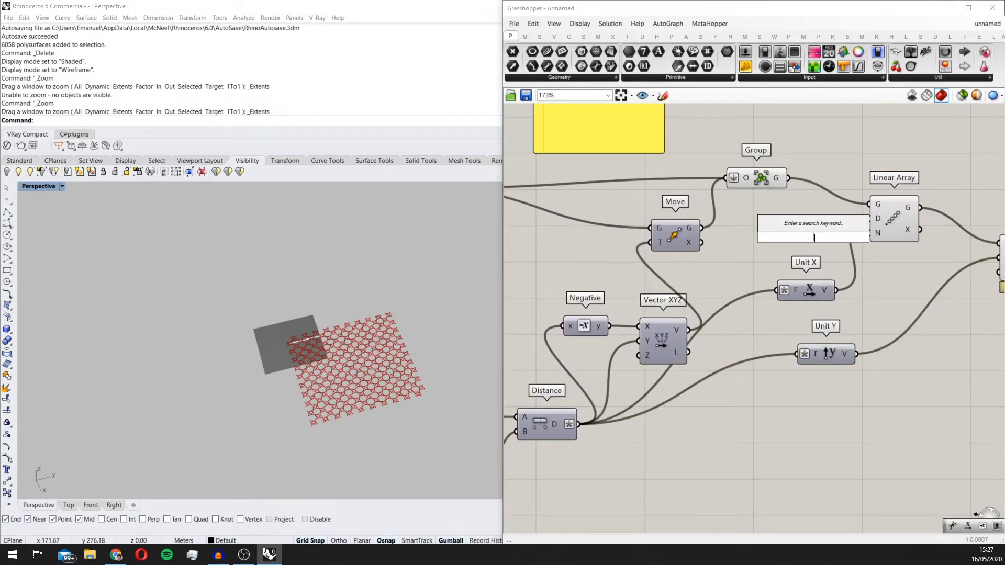
{"action": "type", "text": "0"}
{"action": "key", "text": "BackSpace"}
{"action": "type", "text": "<"}
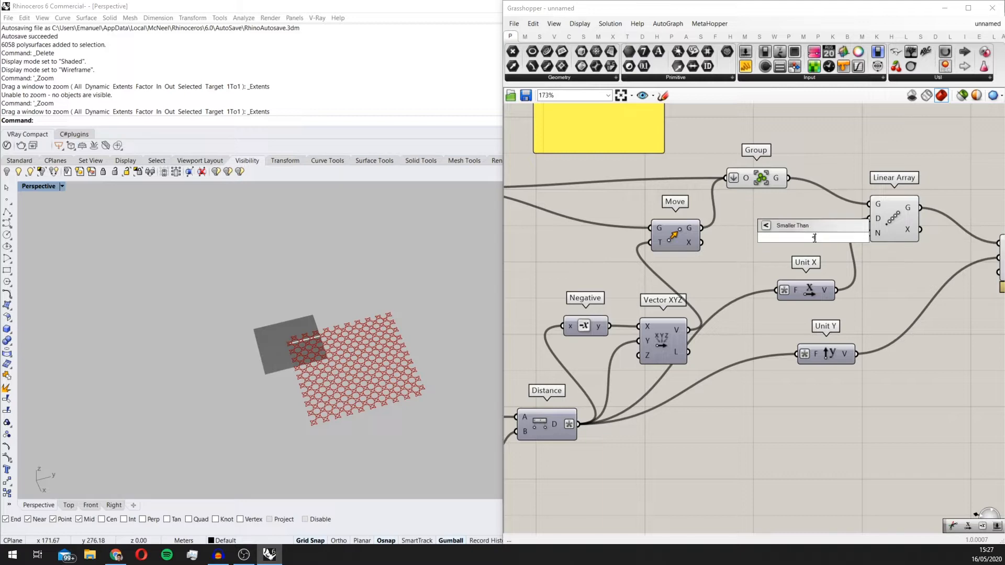
{"action": "key", "text": "BackSpace"}
{"action": "type", "text": "0<5"}
{"action": "key", "text": "Return"}
{"action": "scroll", "coordinate": [813, 237], "scroll_direction": "up", "scroll_amount": 3}
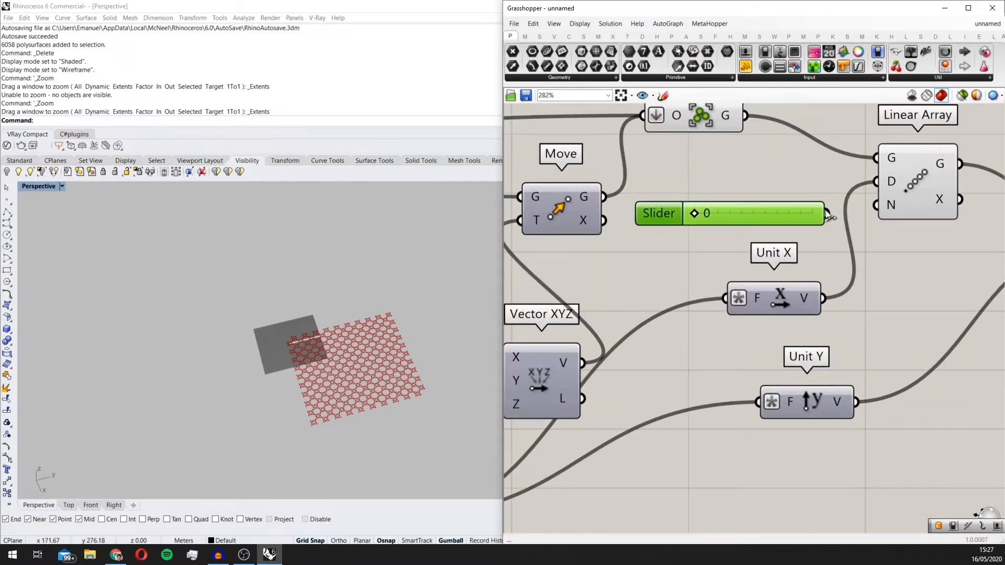
{"action": "left_click_drag", "start_coordinate": [877, 211], "coordinate": [877, 212]}
Step: Duplicate the count slider and connect the copy to the second Linear Array's count input
{"action": "right_click_drag", "start_coordinate": [878, 212], "coordinate": [736, 191]}
{"action": "scroll", "coordinate": [733, 192], "scroll_direction": "down", "scroll_amount": 3}
{"action": "left_click_drag", "start_coordinate": [696, 195], "coordinate": [810, 277], "text": "alt"}
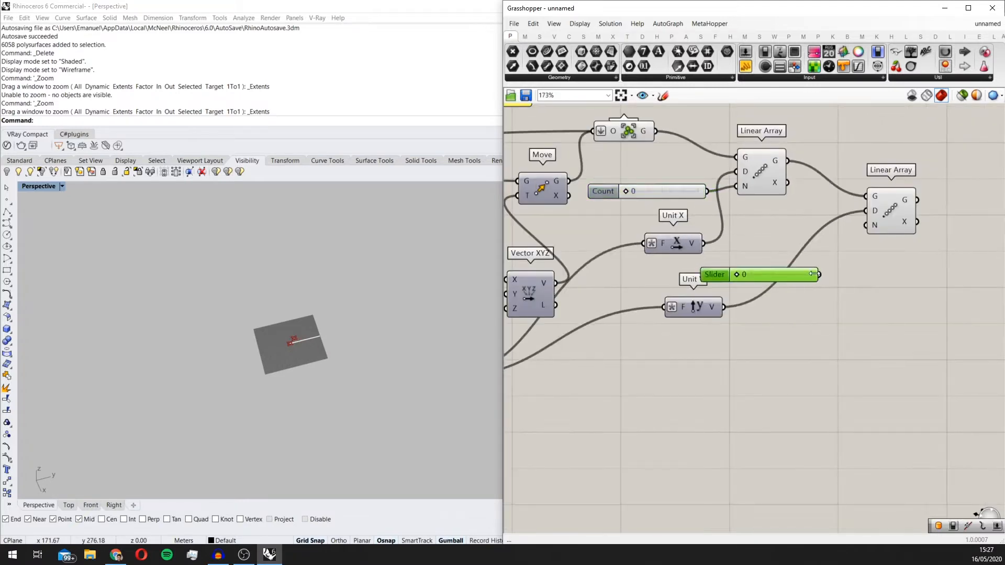
{"action": "scroll", "coordinate": [673, 204], "scroll_direction": "up", "scroll_amount": 2}
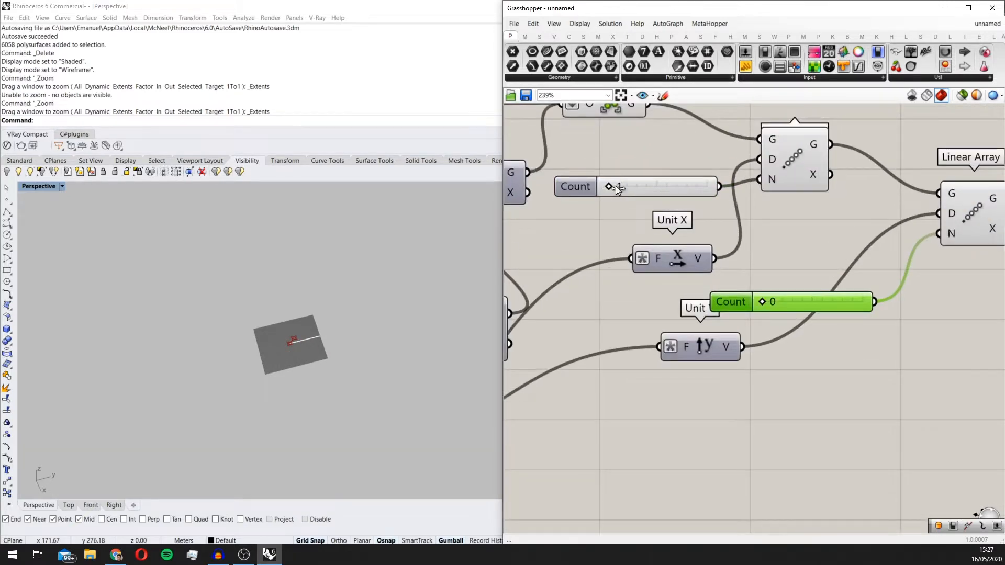
Step: Set the first Linear Array's count to 12 and the second Linear Array's count to 13
{"action": "left_click_drag", "start_coordinate": [615, 186], "coordinate": [637, 187]}
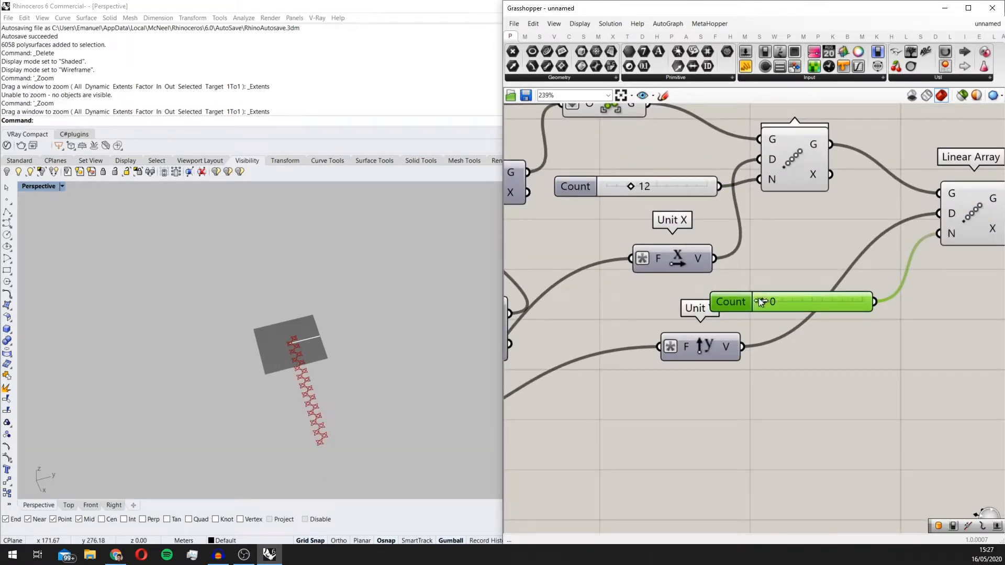
{"action": "left_click_drag", "start_coordinate": [761, 302], "coordinate": [788, 302]}
Step: Examine the arrayed star pattern from several angles and review the full component definition
{"action": "scroll", "coordinate": [283, 372], "scroll_direction": "down", "scroll_amount": 5}
{"action": "right_click_drag", "start_coordinate": [281, 380], "coordinate": [219, 429]}
{"action": "scroll", "coordinate": [219, 429], "scroll_direction": "up", "scroll_amount": 4}
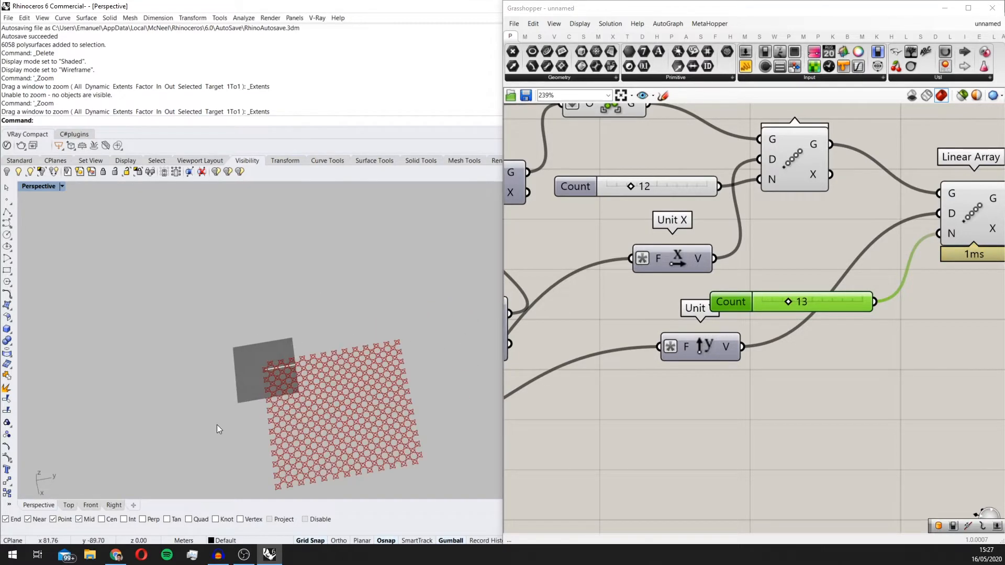
{"action": "scroll", "coordinate": [219, 429], "scroll_direction": "up", "scroll_amount": 3}
{"action": "scroll", "coordinate": [752, 203], "scroll_direction": "down", "scroll_amount": 3}
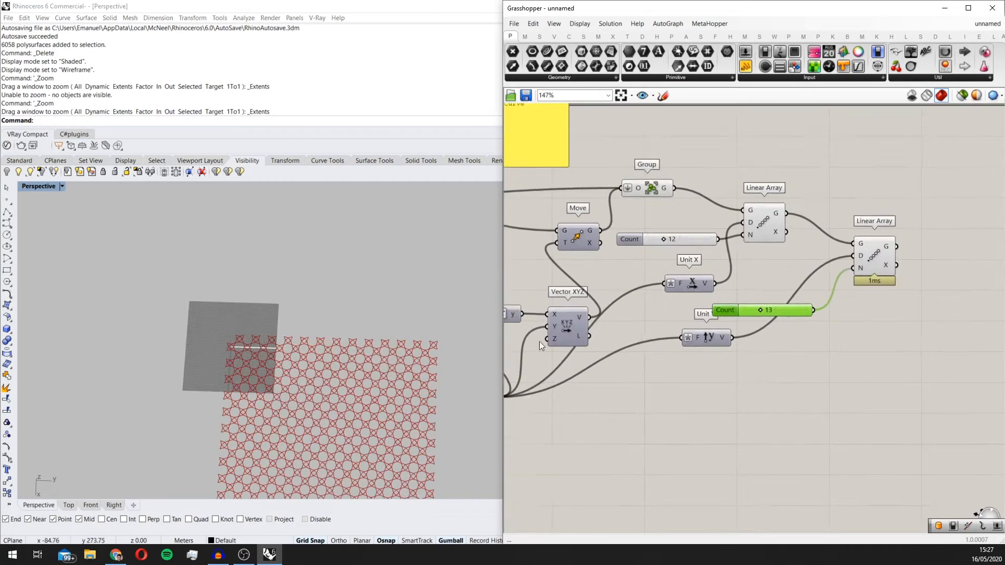
{"action": "scroll", "coordinate": [329, 393], "scroll_direction": "down", "scroll_amount": 5}
{"action": "right_click_drag", "start_coordinate": [329, 390], "coordinate": [282, 345]}
{"action": "scroll", "coordinate": [281, 344], "scroll_direction": "up", "scroll_amount": 4}
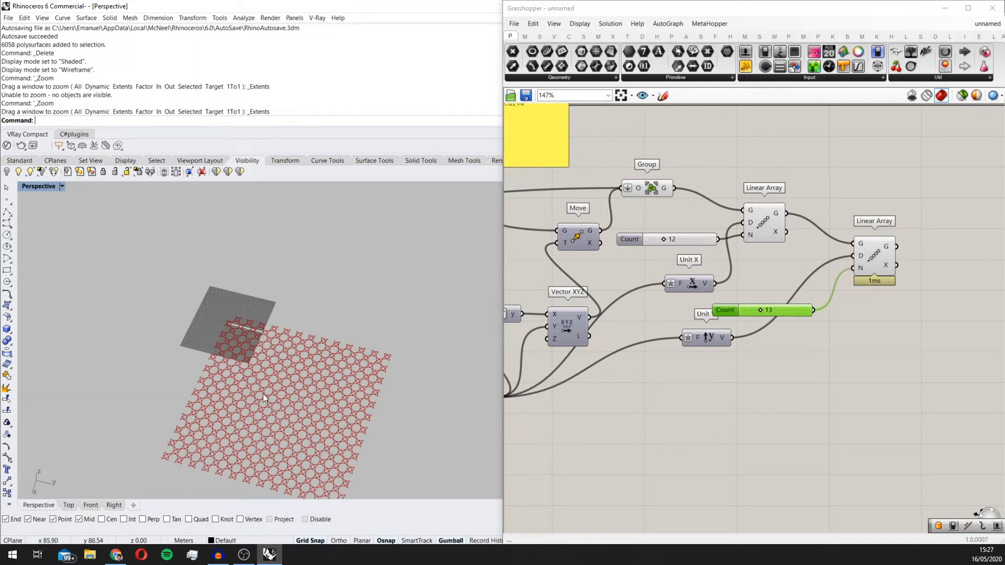
{"action": "scroll", "coordinate": [264, 399], "scroll_direction": "down", "scroll_amount": 3}
{"action": "scroll", "coordinate": [795, 307], "scroll_direction": "down", "scroll_amount": 6}
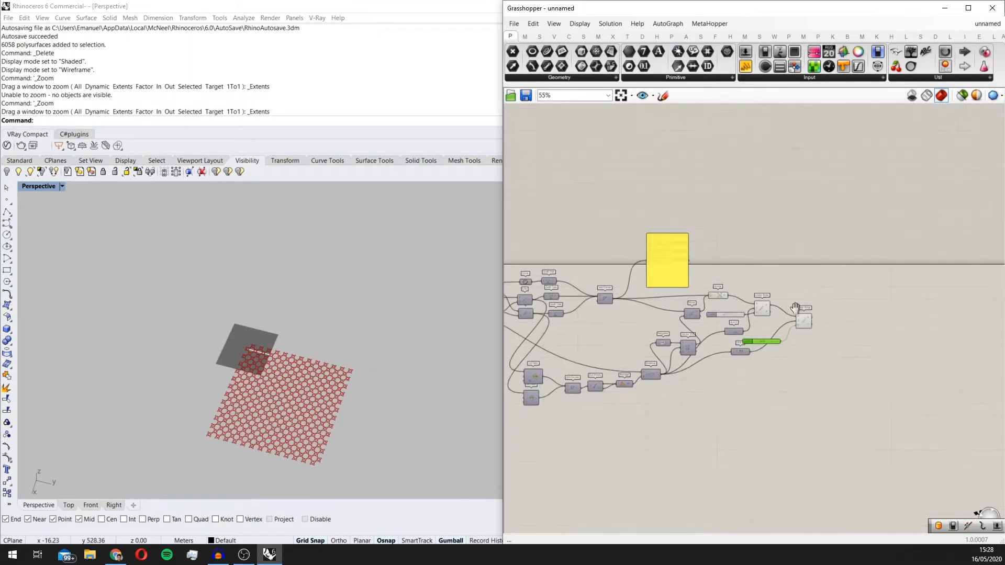
{"action": "right_click_drag", "start_coordinate": [795, 308], "coordinate": [821, 263]}
{"action": "right_click_drag", "start_coordinate": [319, 404], "coordinate": [299, 463]}
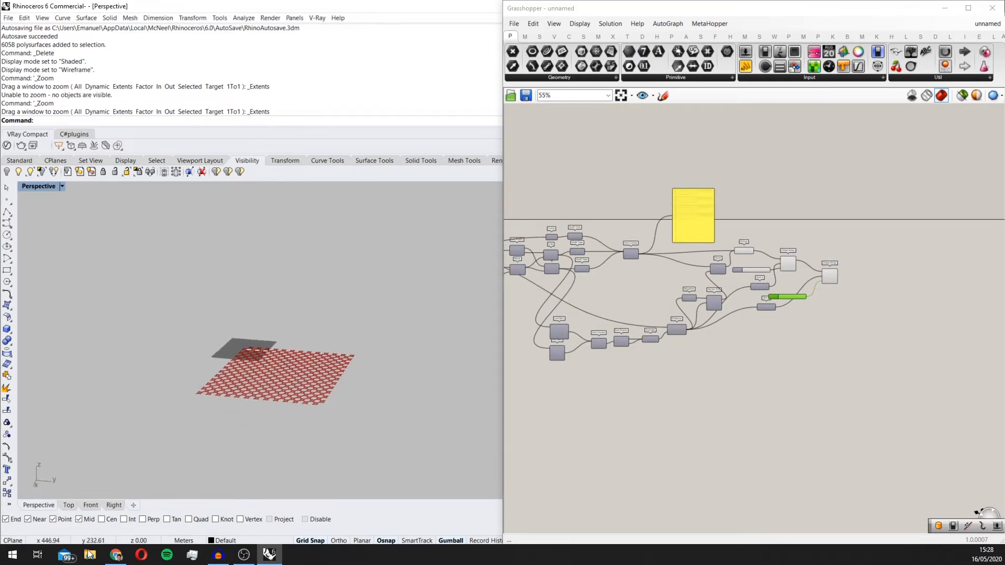
Step: Switch to Chrome and examine the dome's shape and pattern in the Louvre Abu Dhabi article photos
{"action": "left_click", "coordinate": [115, 555]}
{"action": "scroll", "coordinate": [433, 403], "scroll_direction": "up", "scroll_amount": 10}
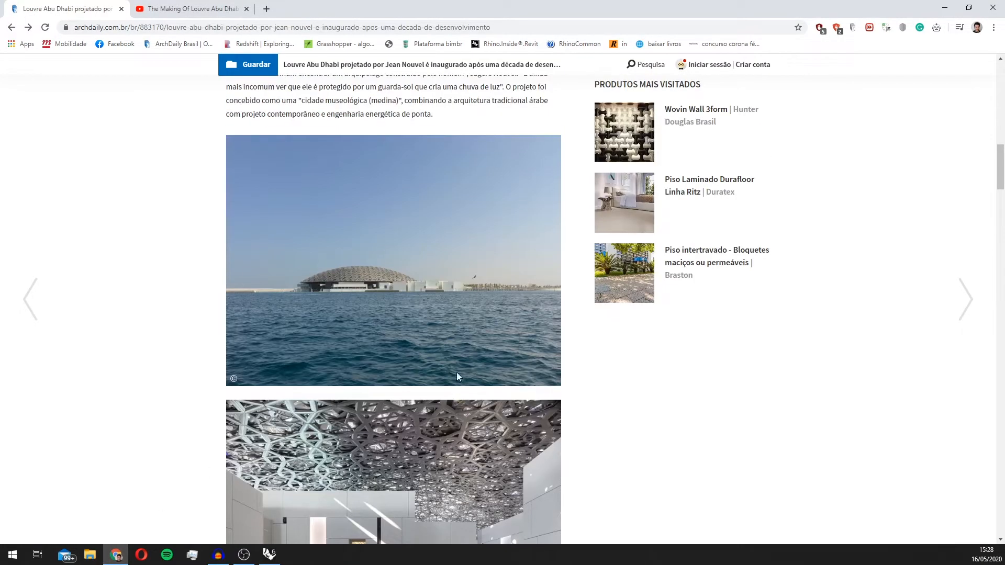
{"action": "scroll", "coordinate": [457, 372], "scroll_direction": "up", "scroll_amount": 4}
{"action": "scroll", "coordinate": [331, 447], "scroll_direction": "down", "scroll_amount": 2}
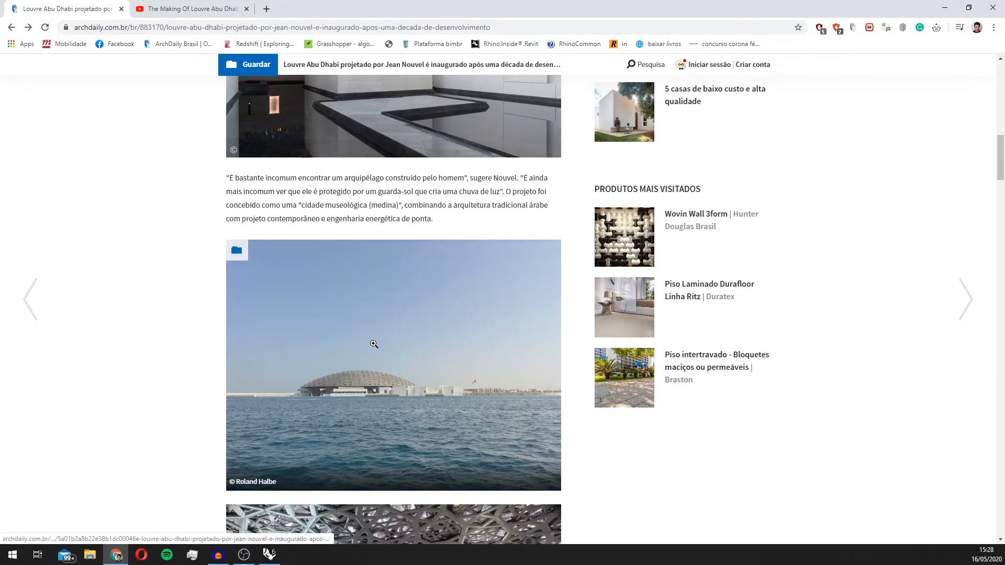
{"action": "scroll", "coordinate": [374, 344], "scroll_direction": "down", "scroll_amount": 3}
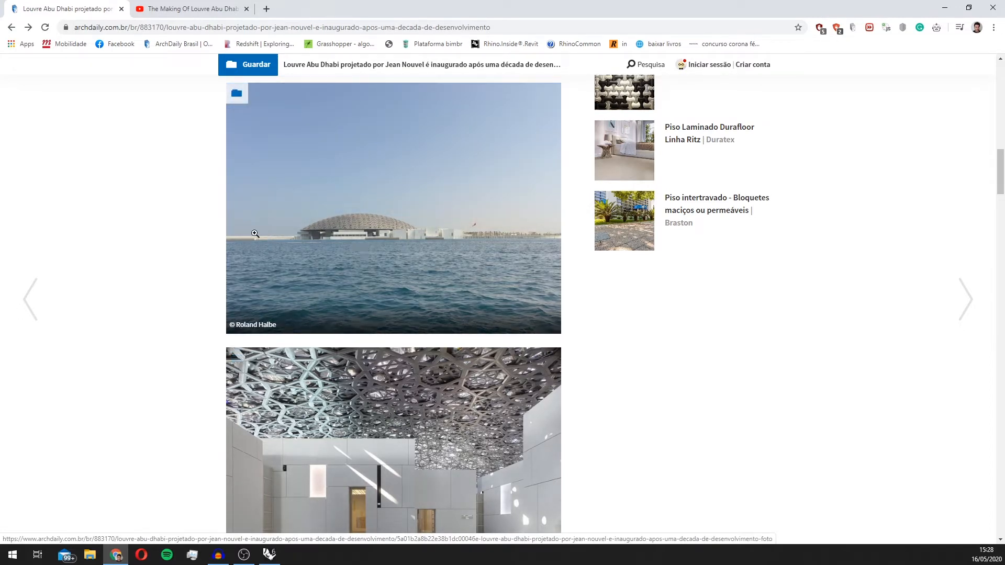
{"action": "scroll", "coordinate": [481, 300], "scroll_direction": "down", "scroll_amount": 3}
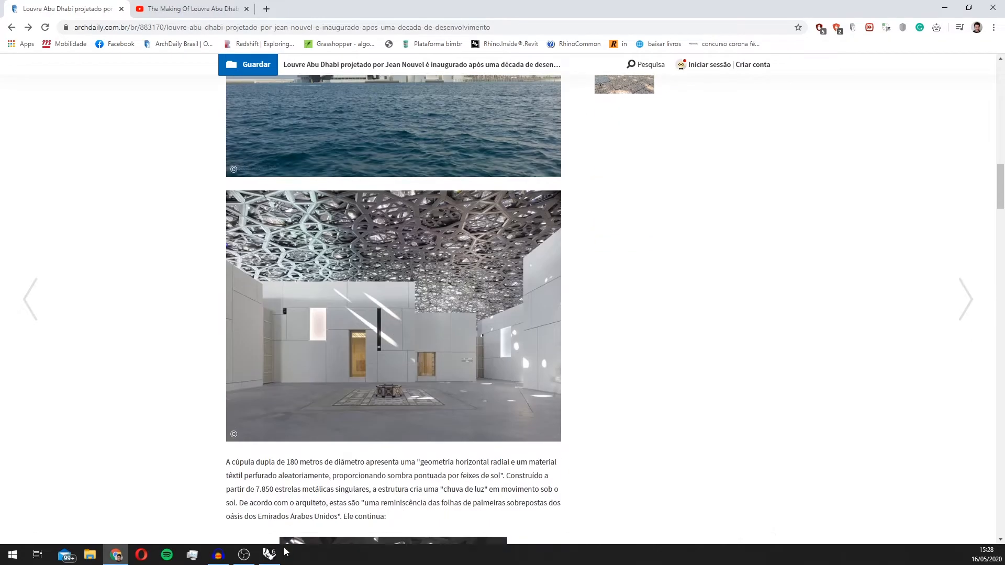
Step: Switch back to Grasshopper and add a Sphere component below the second Linear Array
{"action": "left_click", "coordinate": [270, 555]}
{"action": "scroll", "coordinate": [785, 352], "scroll_direction": "up", "scroll_amount": 2}
{"action": "right_click_drag", "start_coordinate": [785, 352], "coordinate": [665, 370]}
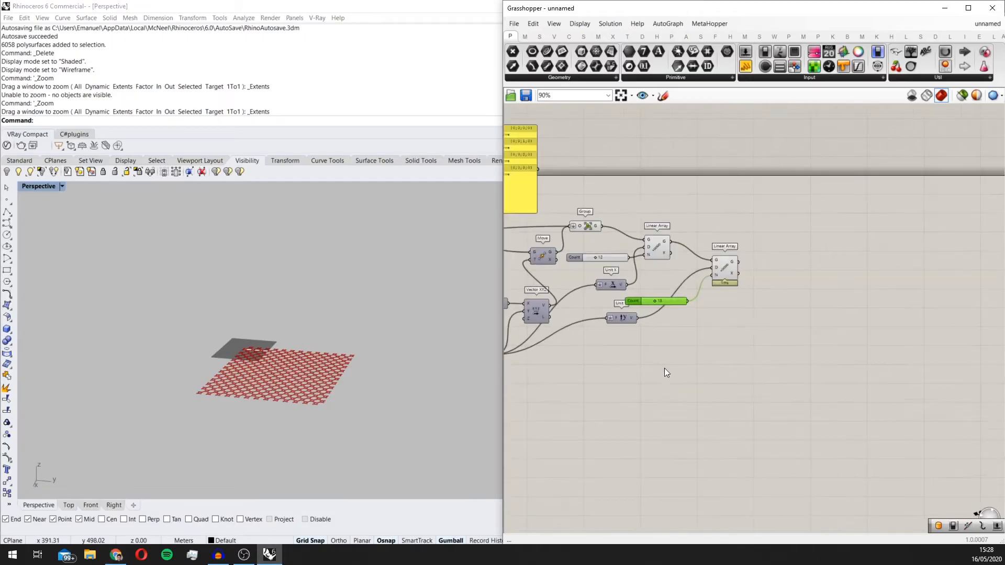
{"action": "scroll", "coordinate": [701, 335], "scroll_direction": "up", "scroll_amount": 1}
{"action": "double_click", "coordinate": [732, 337]}
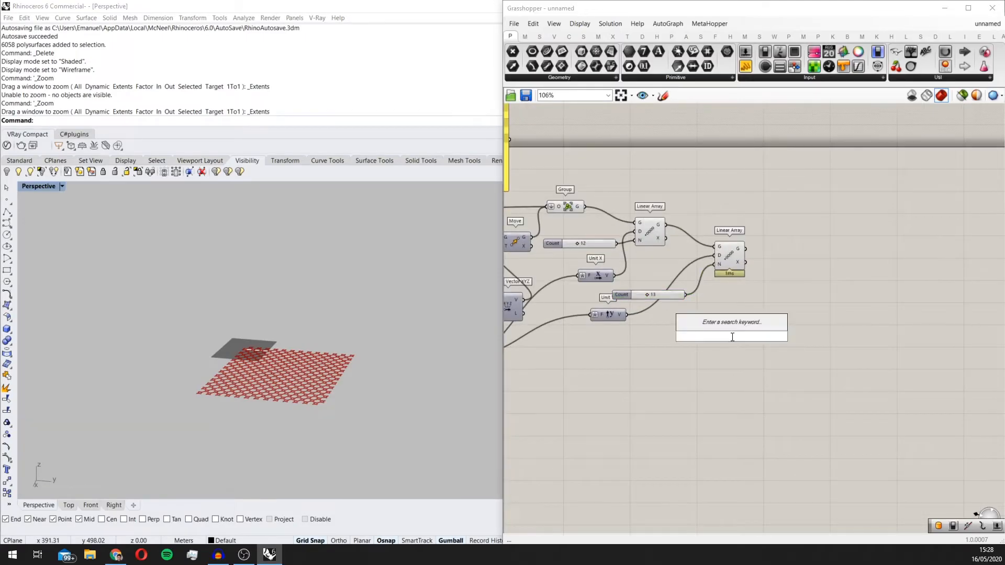
{"action": "type", "text": "sphe"}
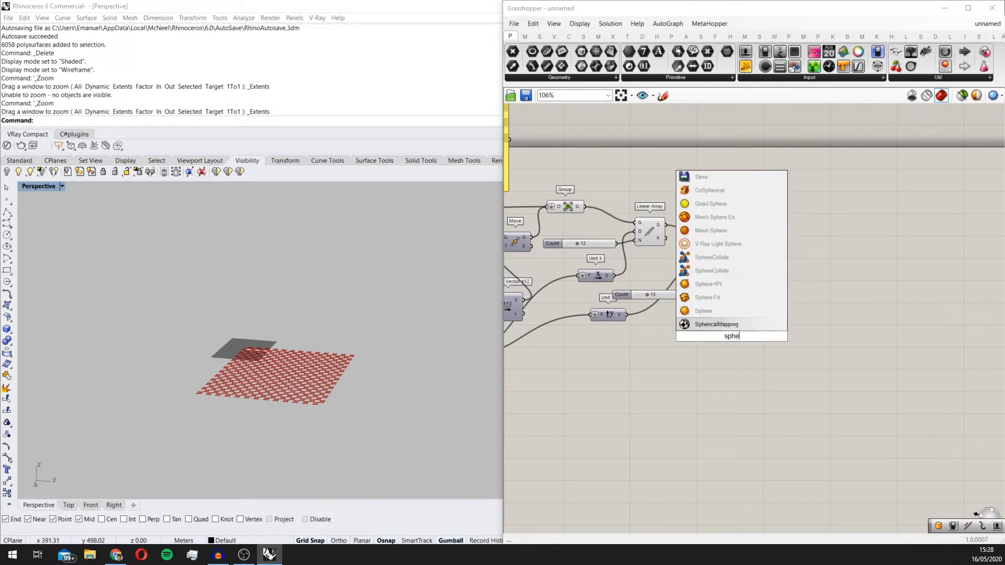
{"action": "left_click", "coordinate": [739, 310]}
{"action": "scroll", "coordinate": [707, 351], "scroll_direction": "down", "scroll_amount": 2}
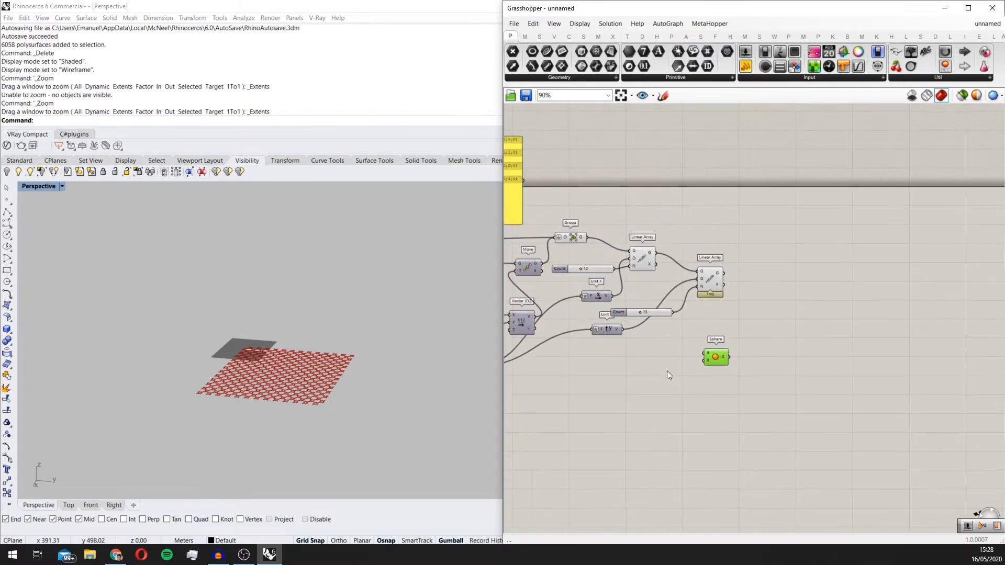
Step: Add a number slider with the value 50 and connect it to the Sphere's radius input
{"action": "double_click", "coordinate": [667, 371]}
{"action": "type", "text": "50"}
{"action": "left_click", "coordinate": [695, 363]}
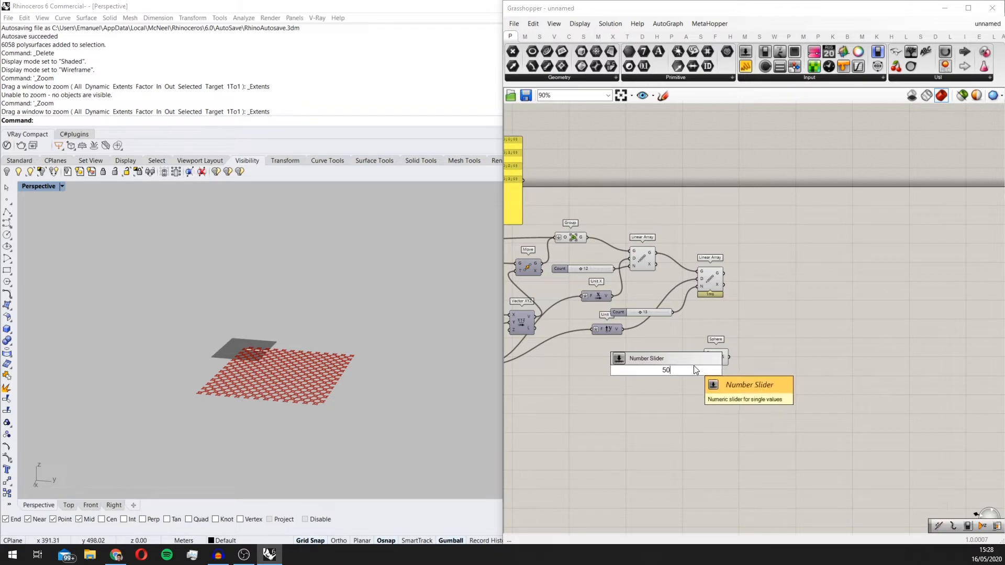
{"action": "scroll", "coordinate": [698, 367], "scroll_direction": "up", "scroll_amount": 3}
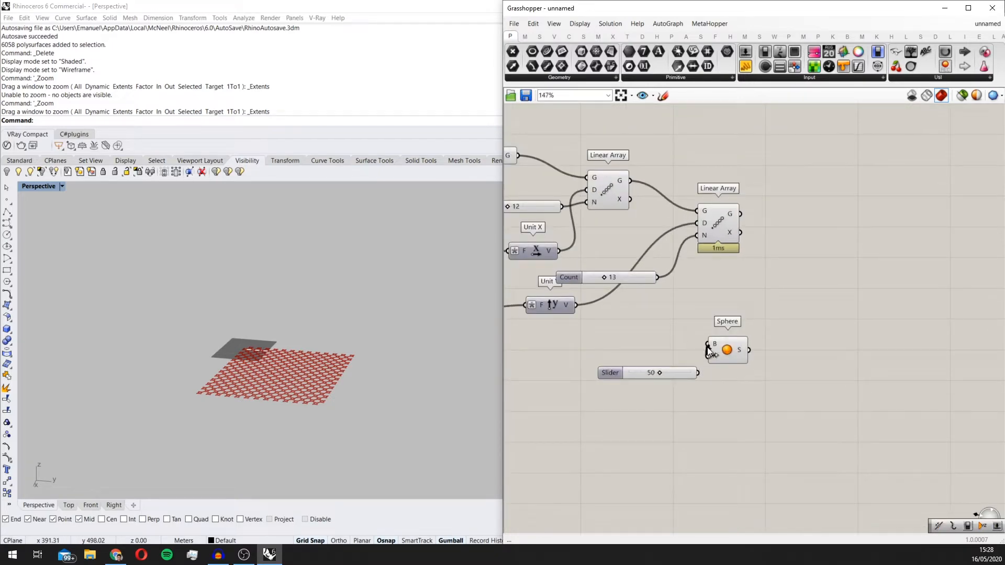
{"action": "left_click_drag", "start_coordinate": [700, 370], "coordinate": [734, 353]}
Step: Examine the sphere's size and position relative to the star grid from several angles
{"action": "scroll", "coordinate": [228, 357], "scroll_direction": "up", "scroll_amount": 14}
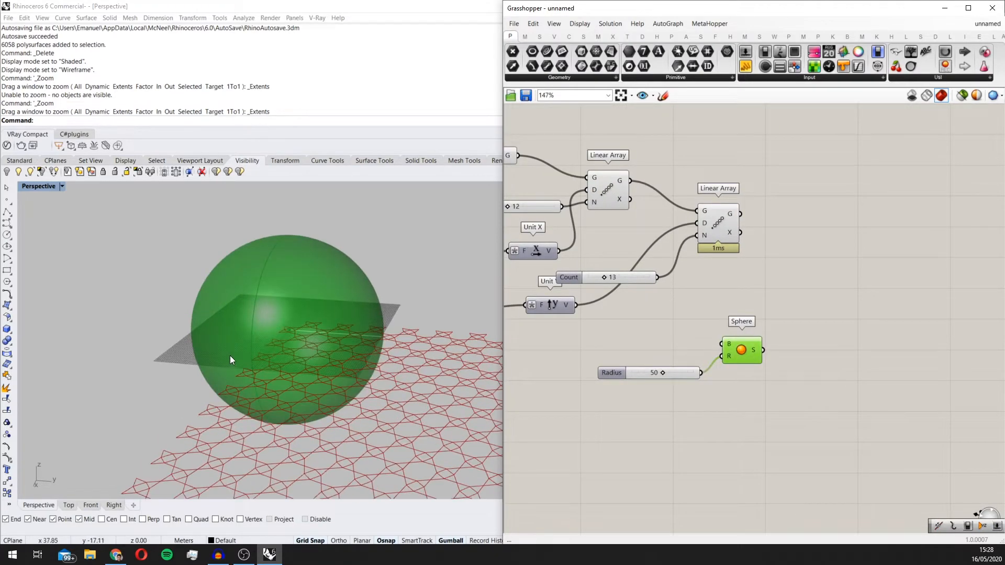
{"action": "right_click_drag", "start_coordinate": [231, 356], "coordinate": [288, 378]}
{"action": "scroll", "coordinate": [282, 356], "scroll_direction": "down", "scroll_amount": 8}
{"action": "scroll", "coordinate": [366, 343], "scroll_direction": "up", "scroll_amount": 5}
{"action": "right_click_drag", "start_coordinate": [388, 341], "coordinate": [434, 340]}
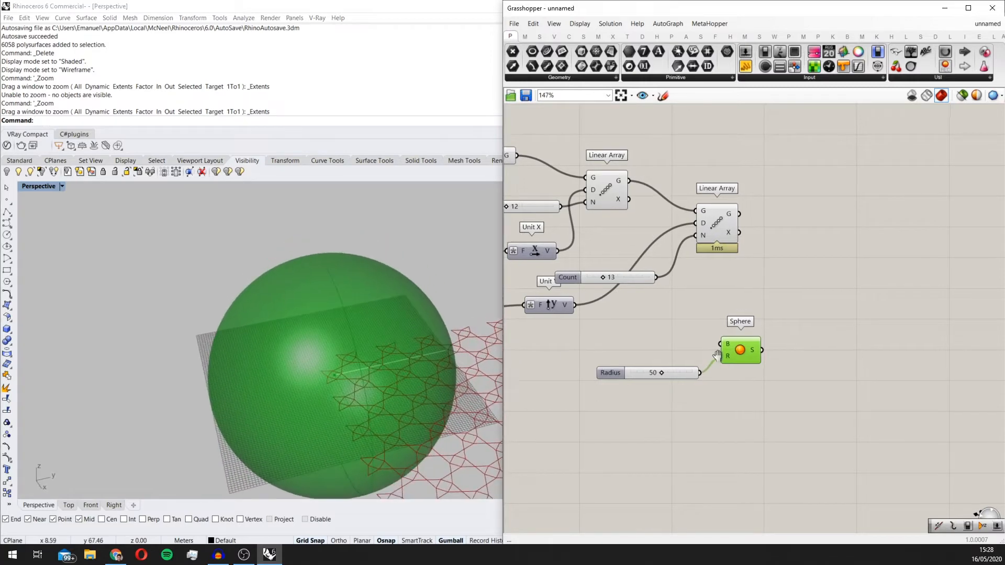
{"action": "scroll", "coordinate": [744, 366], "scroll_direction": "up", "scroll_amount": 3}
{"action": "right_click_drag", "start_coordinate": [365, 362], "coordinate": [296, 346]}
{"action": "scroll", "coordinate": [347, 321], "scroll_direction": "down", "scroll_amount": 9}
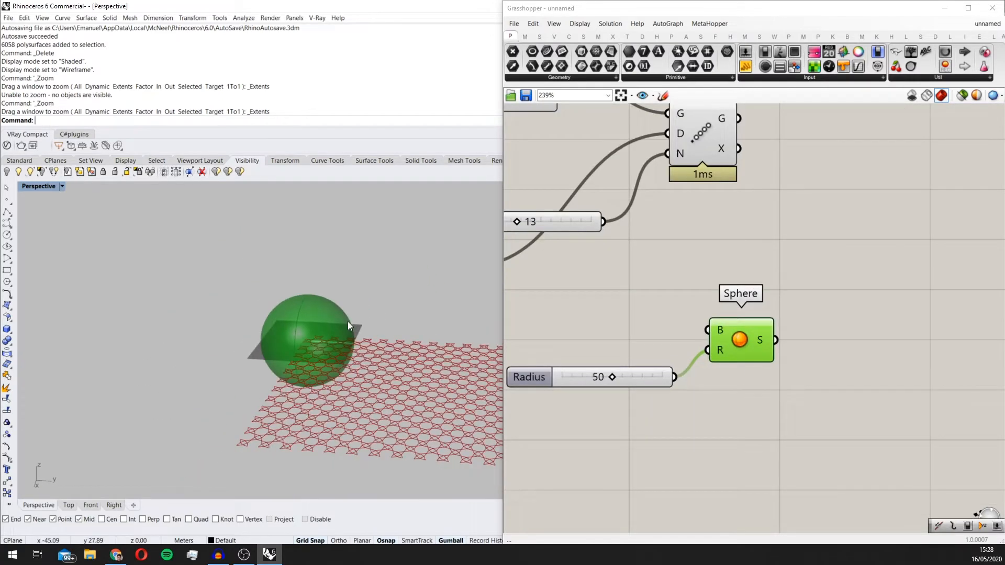
{"action": "scroll", "coordinate": [349, 350], "scroll_direction": "up", "scroll_amount": 5}
{"action": "right_click_drag", "start_coordinate": [348, 321], "coordinate": [337, 284]}
{"action": "scroll", "coordinate": [309, 297], "scroll_direction": "up", "scroll_amount": 4}
{"action": "scroll", "coordinate": [309, 297], "scroll_direction": "down", "scroll_amount": 6}
{"action": "scroll", "coordinate": [337, 285], "scroll_direction": "up", "scroll_amount": 4}
{"action": "right_click_drag", "start_coordinate": [259, 293], "coordinate": [313, 353]}
{"action": "scroll", "coordinate": [313, 353], "scroll_direction": "down", "scroll_amount": 4}
Step: Add an Isotrim component beside the Sphere and connect the Sphere output to its surface input
{"action": "scroll", "coordinate": [719, 372], "scroll_direction": "down", "scroll_amount": 2}
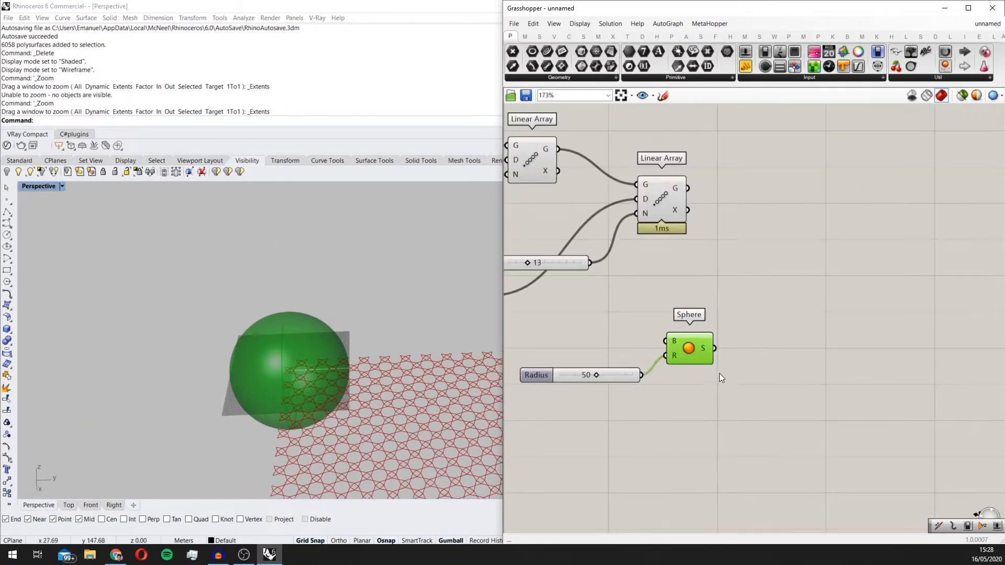
{"action": "left_click_drag", "start_coordinate": [696, 346], "coordinate": [707, 357]}
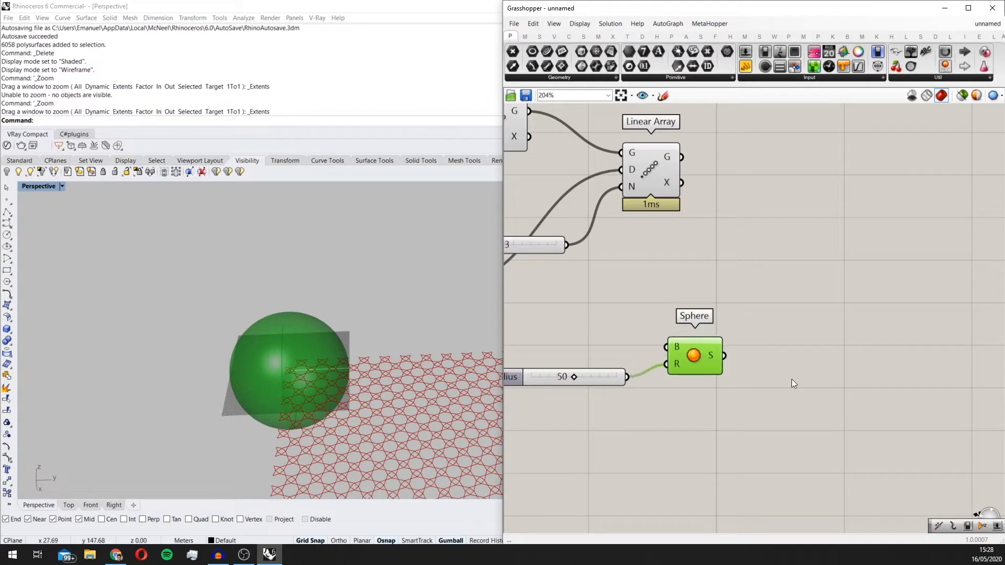
{"action": "left_click", "coordinate": [792, 379]}
{"action": "double_click", "coordinate": [791, 379]}
{"action": "type", "text": "isoti"}
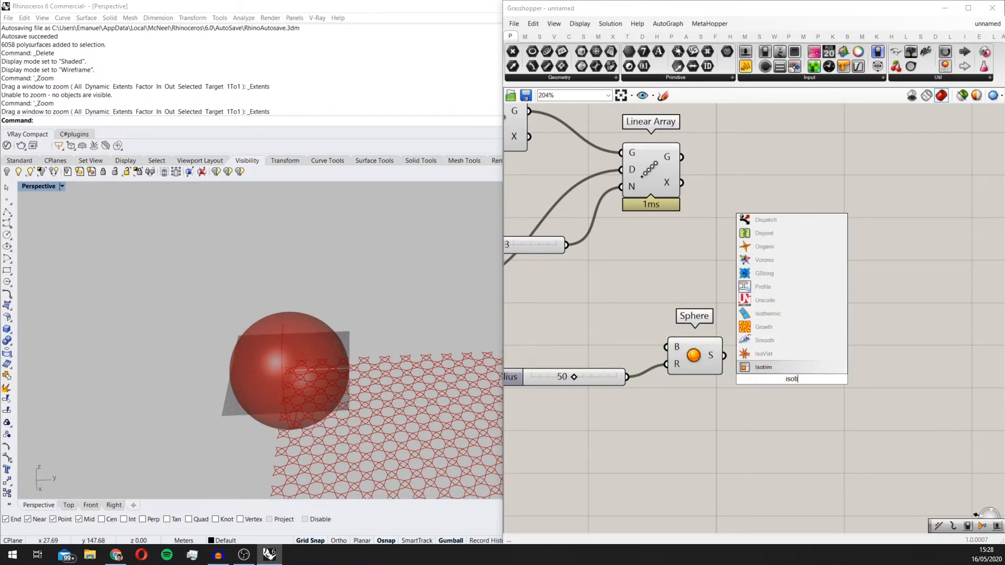
{"action": "left_click", "coordinate": [763, 354]}
{"action": "scroll", "coordinate": [787, 374], "scroll_direction": "up", "scroll_amount": 2}
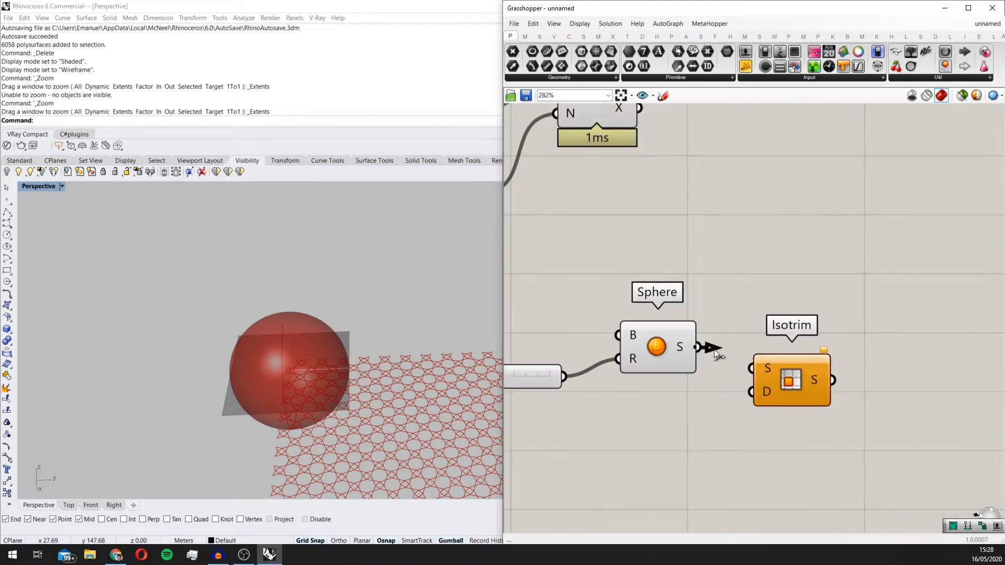
{"action": "left_click_drag", "start_coordinate": [716, 355], "coordinate": [751, 369]}
{"action": "left_click_drag", "start_coordinate": [773, 386], "coordinate": [861, 373]}
Step: Add a Construct Domain² component built from four numbers and connect it to Isotrim's domain input
{"action": "double_click", "coordinate": [712, 465]}
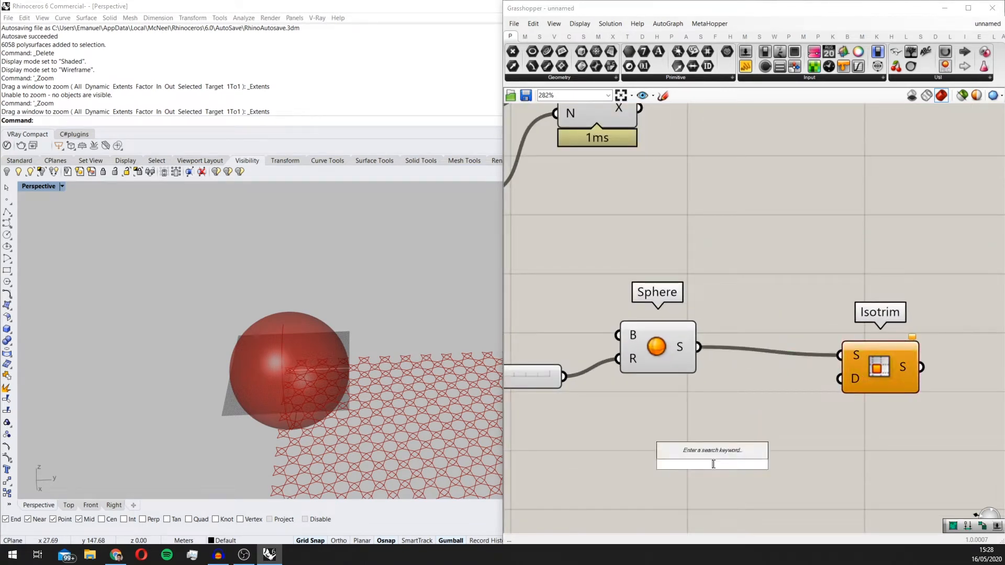
{"action": "type", "text": "construct doma"}
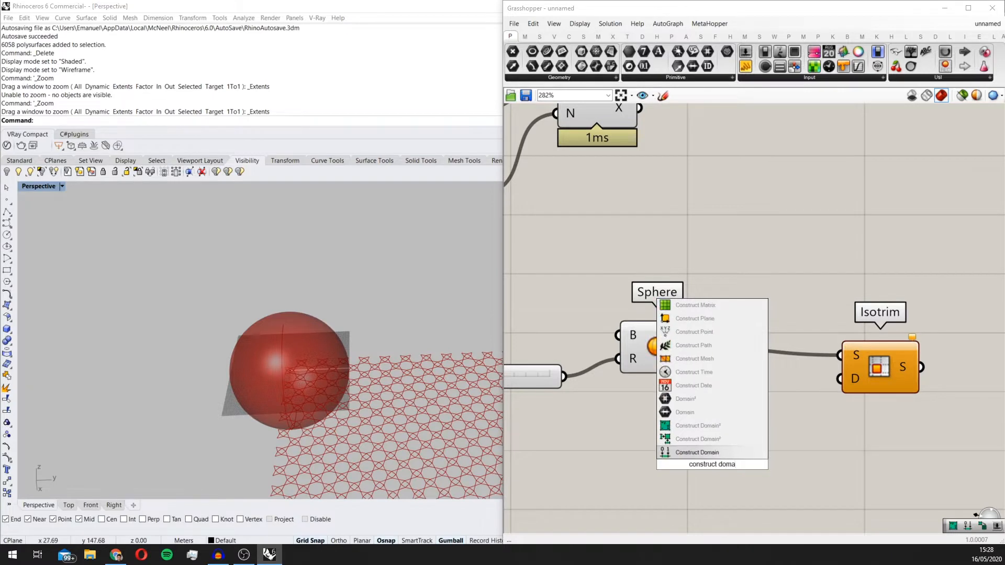
{"action": "left_click", "coordinate": [715, 426]}
{"action": "right_click_drag", "start_coordinate": [721, 433], "coordinate": [658, 365]}
{"action": "left_click_drag", "start_coordinate": [660, 377], "coordinate": [778, 314]}
Step: Reparameterize the surface input of Isotrim
{"action": "right_click", "coordinate": [794, 284]}
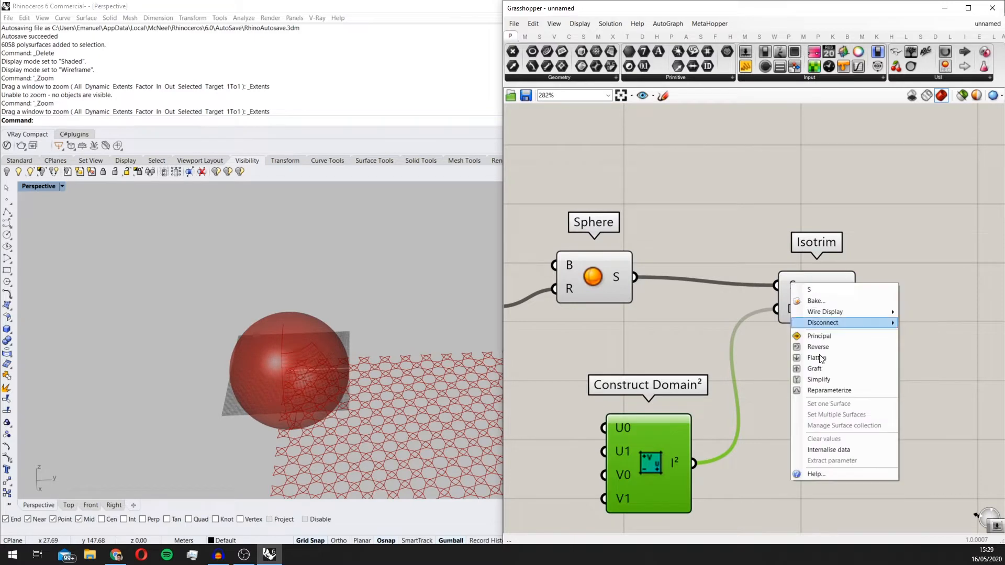
{"action": "left_click", "coordinate": [821, 390]}
{"action": "right_click_drag", "start_coordinate": [819, 391], "coordinate": [655, 363]}
Step: Align Isotrim with the Sphere component and turn off the Sphere's preview
{"action": "scroll", "coordinate": [656, 363], "scroll_direction": "down", "scroll_amount": 3}
{"action": "left_click", "coordinate": [692, 312]}
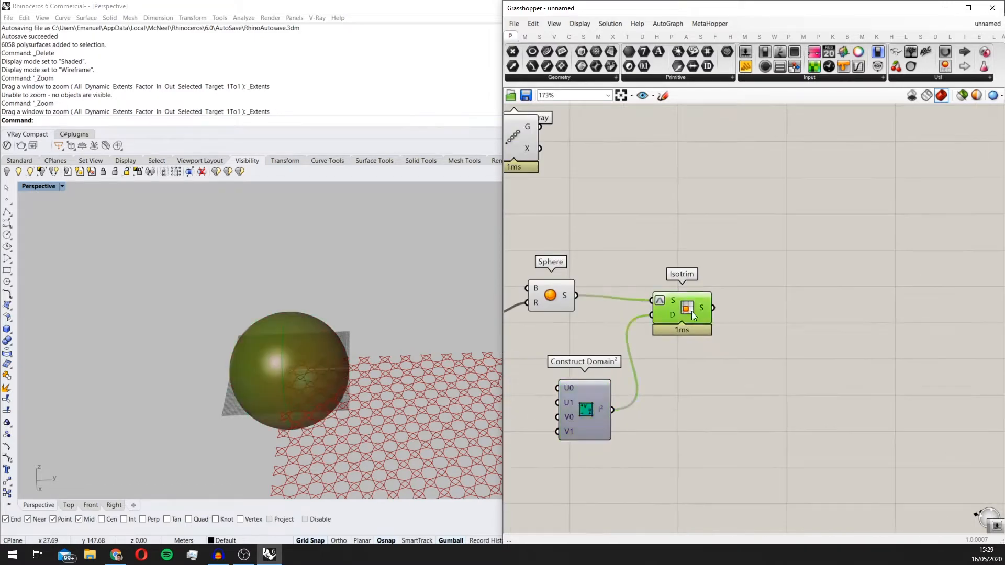
{"action": "left_click", "coordinate": [553, 291]}
{"action": "middle_click", "coordinate": [553, 287]}
{"action": "left_click", "coordinate": [589, 258]}
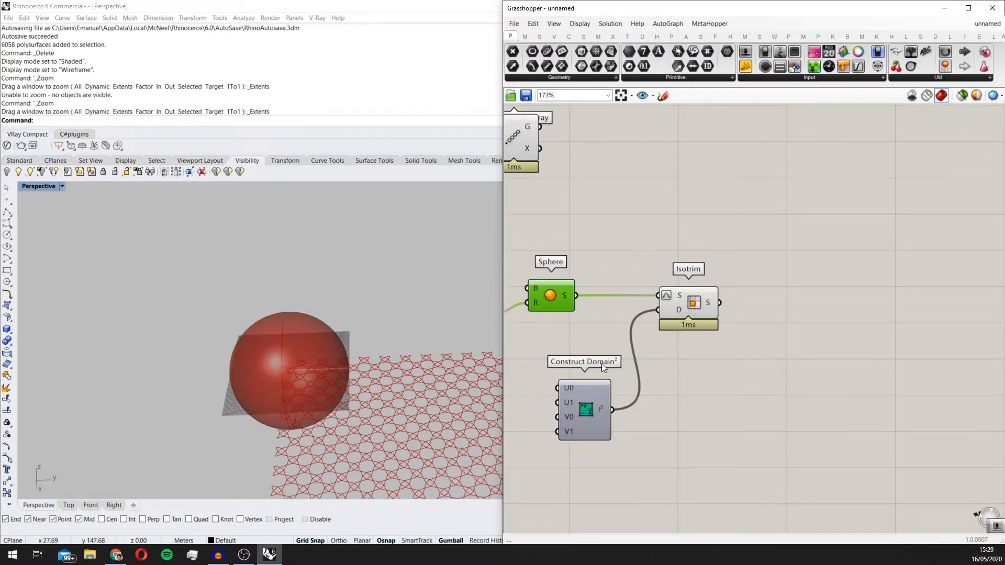
Step: Add a number slider ranging from 0 to 1.00 below the Construct Domain² component
{"action": "right_click_drag", "start_coordinate": [602, 363], "coordinate": [745, 326]}
{"action": "scroll", "coordinate": [745, 327], "scroll_direction": "down", "scroll_amount": 2}
{"action": "scroll", "coordinate": [704, 398], "scroll_direction": "up", "scroll_amount": 2}
{"action": "left_click", "coordinate": [684, 423]}
{"action": "double_click", "coordinate": [683, 423]}
{"action": "type", "text": "0<1.00"}
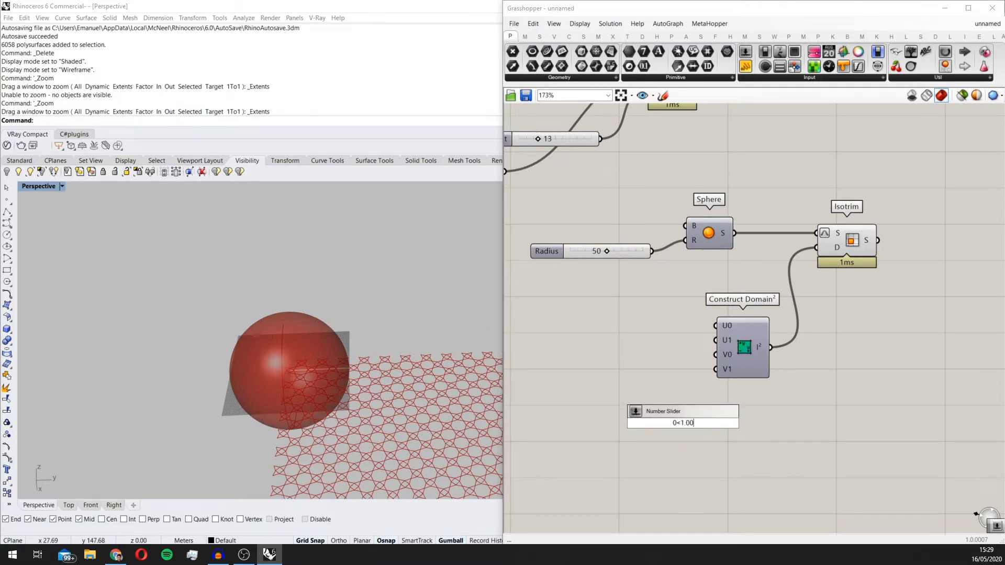
{"action": "key", "text": "Return"}
Step: Duplicate the 0 to 1.00 slider until there are four and connect them to the U0, U1, V0 and V1 inputs of Construct Domain²
{"action": "scroll", "coordinate": [683, 423], "scroll_direction": "up", "scroll_amount": 2}
{"action": "left_click_drag", "start_coordinate": [710, 424], "coordinate": [629, 341]}
{"action": "left_click_drag", "start_coordinate": [637, 342], "coordinate": [629, 371], "text": "alt"}
{"action": "left_click_drag", "start_coordinate": [632, 371], "coordinate": [628, 394], "text": "alt"}
{"action": "mouse_move", "coordinate": [745, 329]}
{"action": "left_mouse_down"}
{"action": "mouse_move", "coordinate": [751, 343]}
{"action": "mouse_move", "coordinate": [677, 393]}
{"action": "mouse_move", "coordinate": [731, 343]}
{"action": "mouse_move", "coordinate": [733, 322]}
{"action": "left_mouse_up"}
{"action": "left_click_drag", "start_coordinate": [655, 265], "coordinate": [734, 302]}
Step: Set the domain sliders to U min 0.21, U max 0.24, V min 0.16 and V max 0.19
{"action": "left_click_drag", "start_coordinate": [556, 274], "coordinate": [597, 314]}
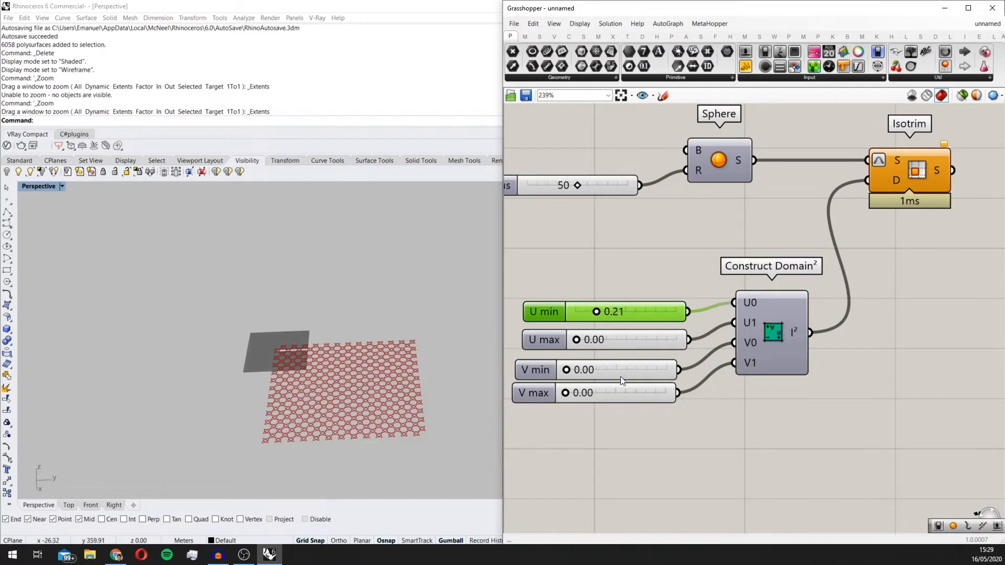
{"action": "left_click_drag", "start_coordinate": [565, 370], "coordinate": [602, 395]}
{"action": "right_click_drag", "start_coordinate": [329, 440], "coordinate": [325, 403]}
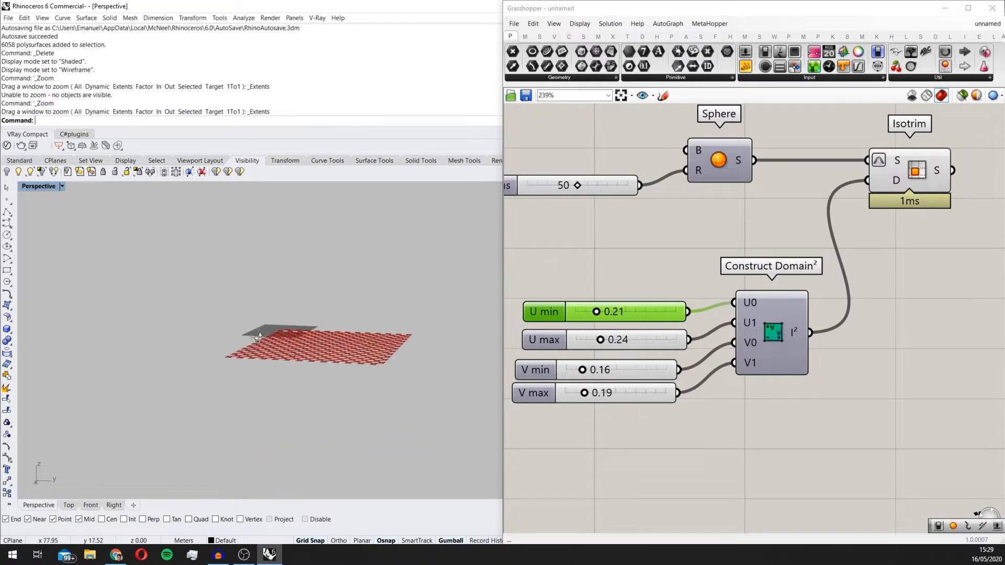
{"action": "scroll", "coordinate": [324, 400], "scroll_direction": "up", "scroll_amount": 7}
{"action": "scroll", "coordinate": [577, 354], "scroll_direction": "up", "scroll_amount": 1}
{"action": "scroll", "coordinate": [580, 367], "scroll_direction": "up", "scroll_amount": 1}
Step: Set the V min slider to 0.03 and the U max slider to 0.96
{"action": "left_click_drag", "start_coordinate": [583, 373], "coordinate": [566, 375]}
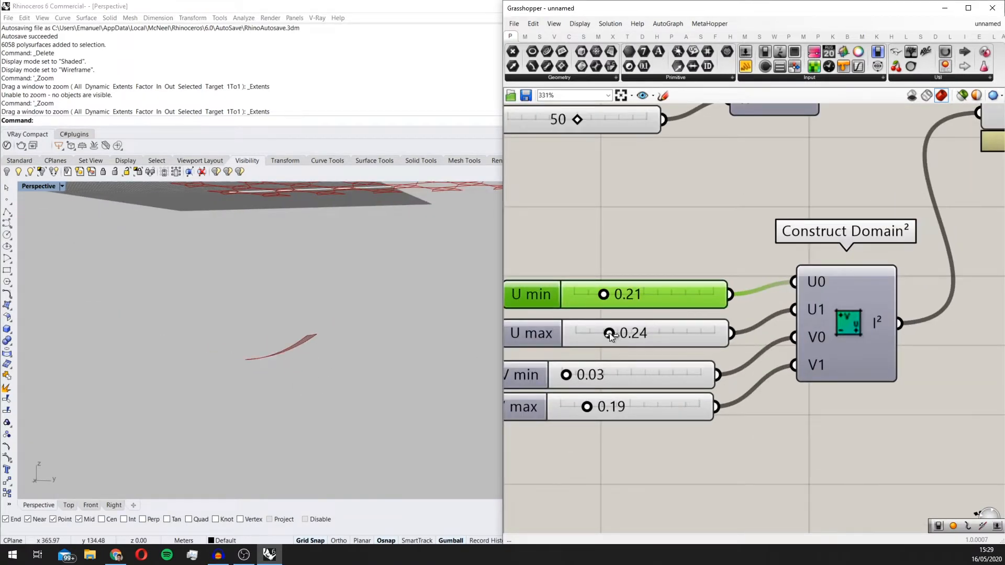
{"action": "left_click_drag", "start_coordinate": [610, 335], "coordinate": [709, 333]}
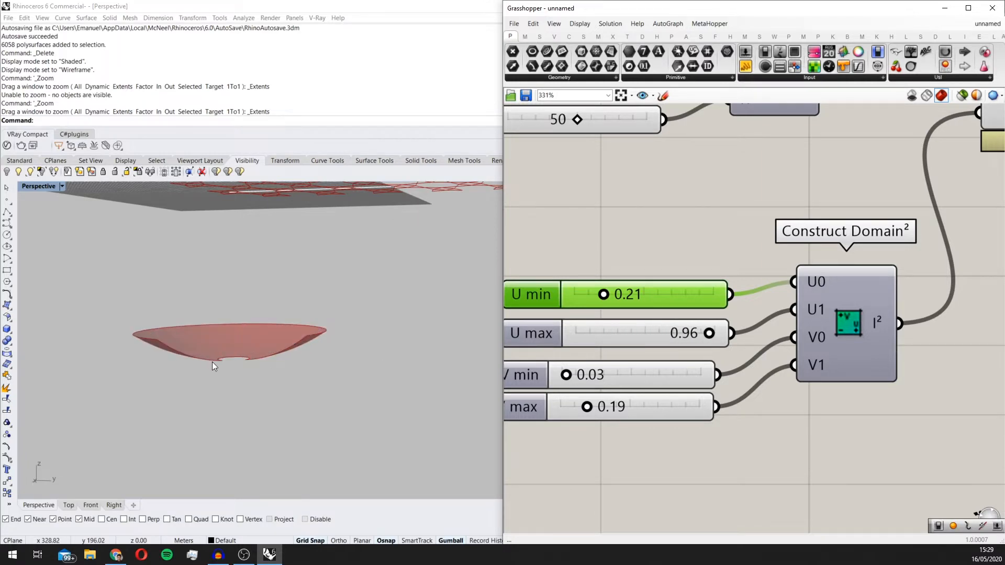
{"action": "right_click_drag", "start_coordinate": [212, 362], "coordinate": [304, 427]}
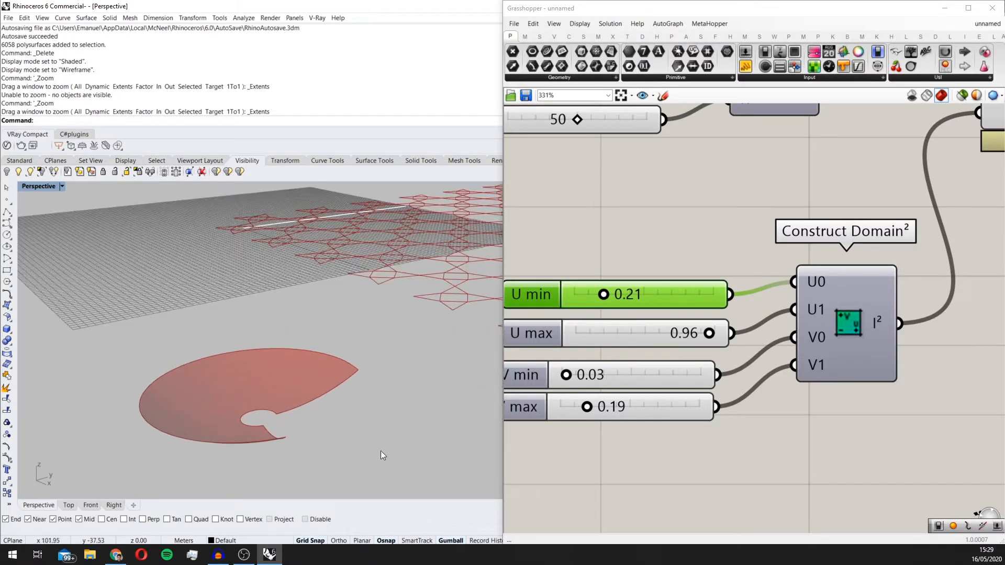
{"action": "scroll", "coordinate": [638, 406], "scroll_direction": "up", "scroll_amount": 1}
Step: Set the domain sliders to U min 0.31, U max 0.93 and V min 0.60
{"action": "mouse_move", "coordinate": [559, 372]}
{"action": "left_mouse_down"}
{"action": "mouse_move", "coordinate": [581, 369]}
{"action": "mouse_move", "coordinate": [572, 370]}
{"action": "left_mouse_up"}
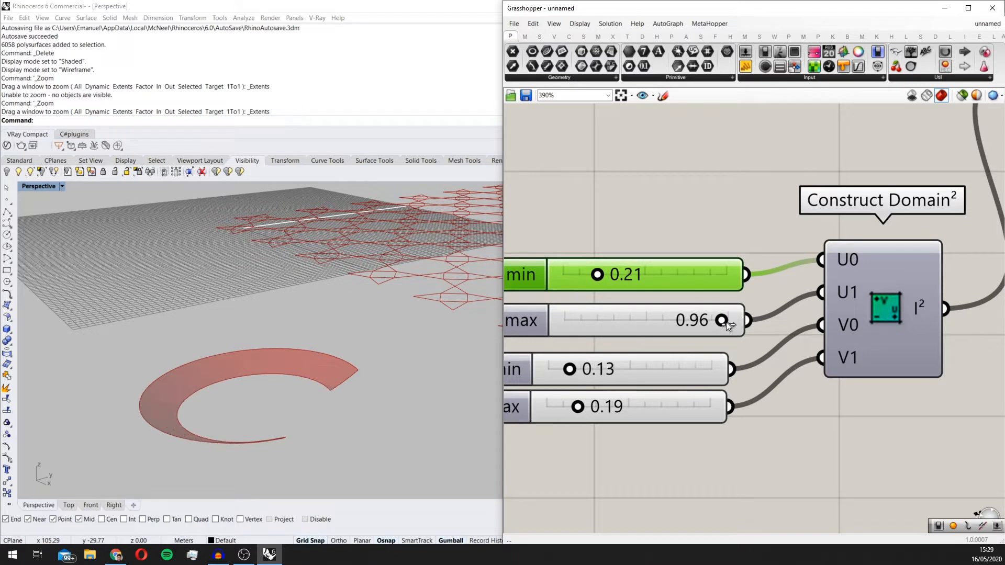
{"action": "mouse_move", "coordinate": [727, 321]}
{"action": "left_mouse_down"}
{"action": "mouse_move", "coordinate": [711, 322]}
{"action": "mouse_move", "coordinate": [719, 321]}
{"action": "left_mouse_up"}
{"action": "mouse_move", "coordinate": [602, 276]}
{"action": "left_mouse_down"}
{"action": "mouse_move", "coordinate": [661, 283]}
{"action": "mouse_move", "coordinate": [618, 280]}
{"action": "left_mouse_up"}
{"action": "left_click_drag", "start_coordinate": [578, 370], "coordinate": [647, 366]}
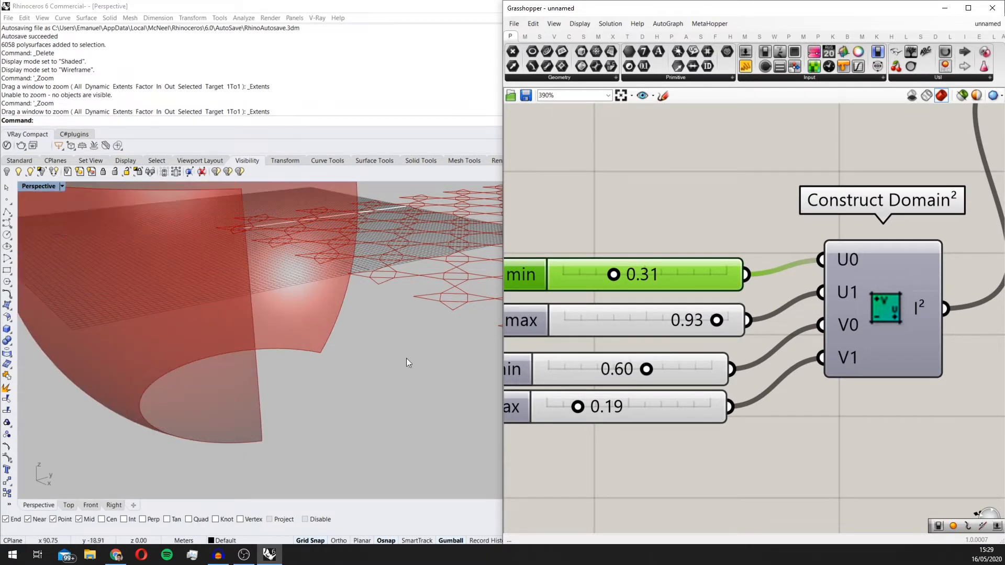
{"action": "right_click_drag", "start_coordinate": [406, 358], "coordinate": [377, 350]}
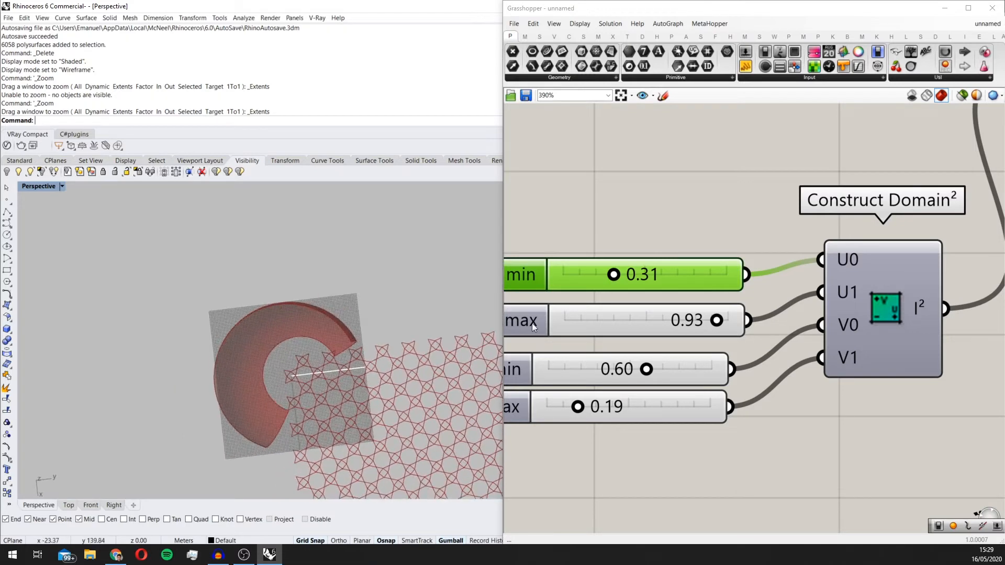
Step: Set the domain sliders to U min 0.27, V min 0.84 and V max 0.15
{"action": "left_click_drag", "start_coordinate": [578, 407], "coordinate": [578, 406]}
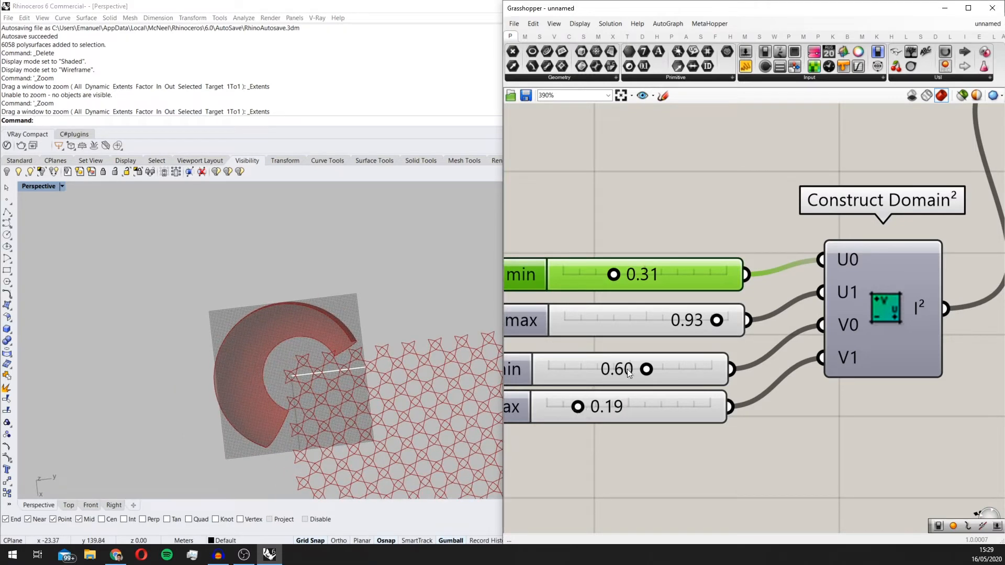
{"action": "left_click_drag", "start_coordinate": [647, 369], "coordinate": [652, 369]}
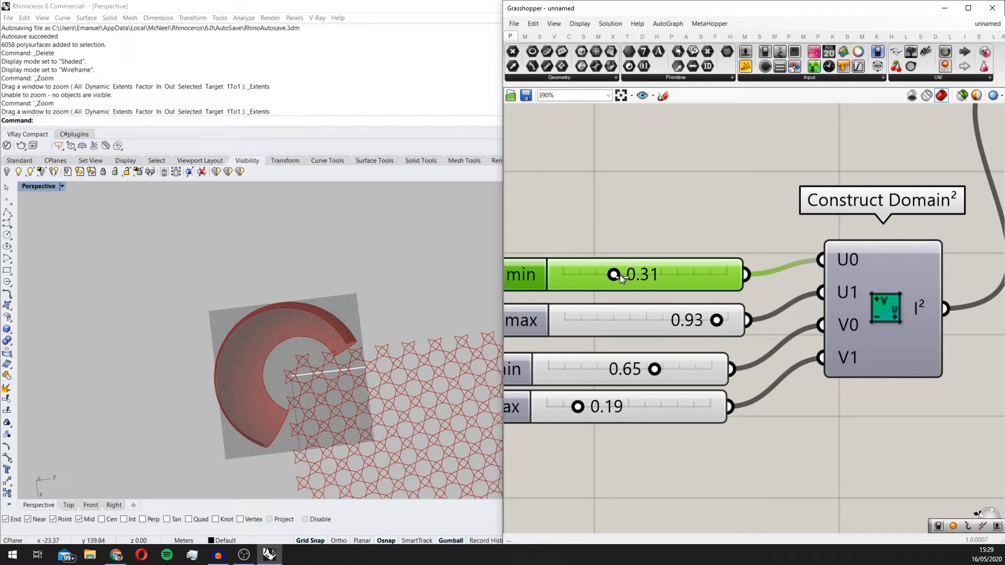
{"action": "left_click_drag", "start_coordinate": [620, 275], "coordinate": [604, 274]}
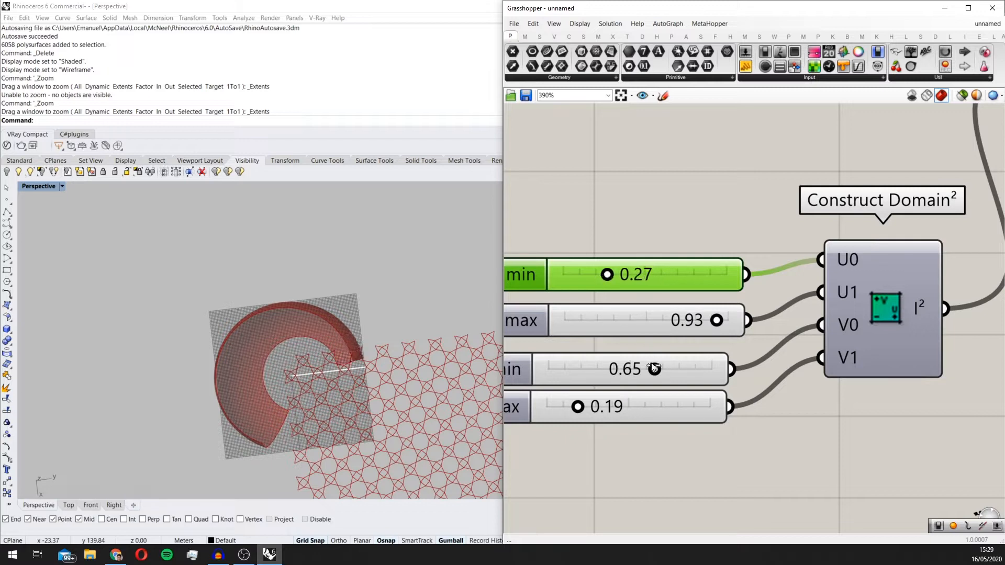
{"action": "mouse_move", "coordinate": [579, 408]}
{"action": "left_mouse_down"}
{"action": "mouse_move", "coordinate": [588, 407]}
{"action": "mouse_move", "coordinate": [572, 404]}
{"action": "left_mouse_up"}
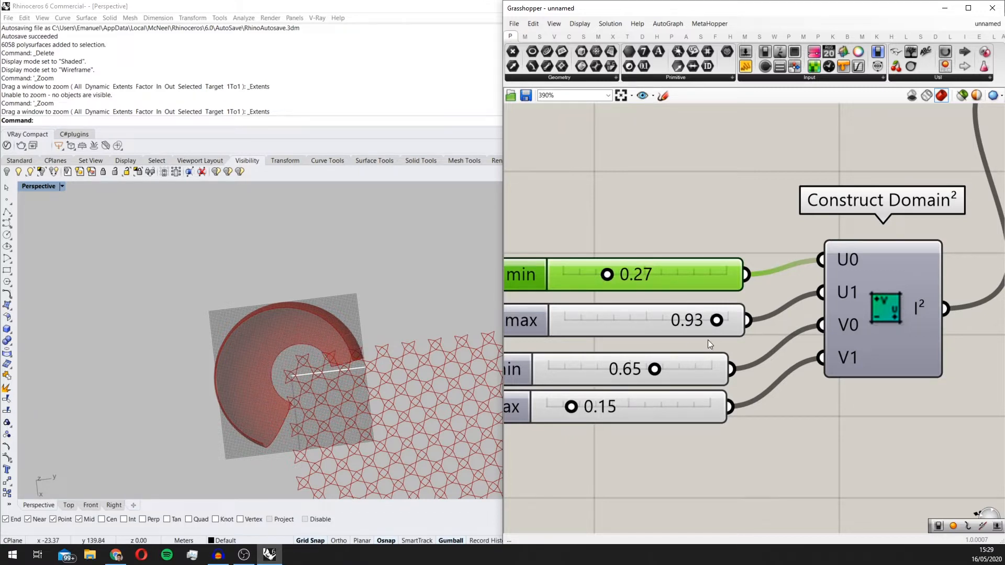
{"action": "left_click_drag", "start_coordinate": [658, 369], "coordinate": [691, 368]}
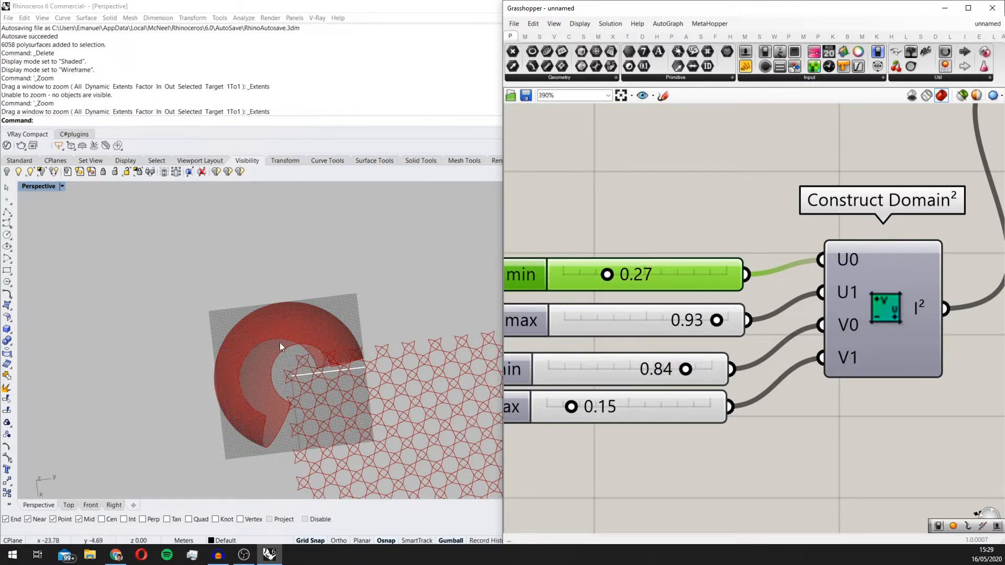
{"action": "right_click_drag", "start_coordinate": [280, 342], "coordinate": [353, 266]}
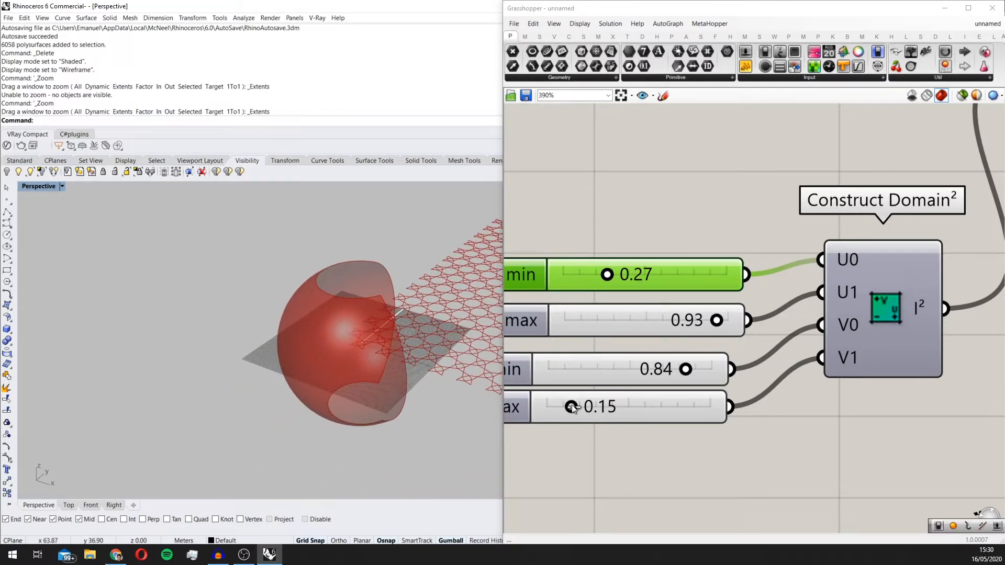
Step: Set the domain sliders to U min 0.39, U max 0.82, V min 0.77 and V max 0.28
{"action": "left_click_drag", "start_coordinate": [573, 408], "coordinate": [573, 408]}
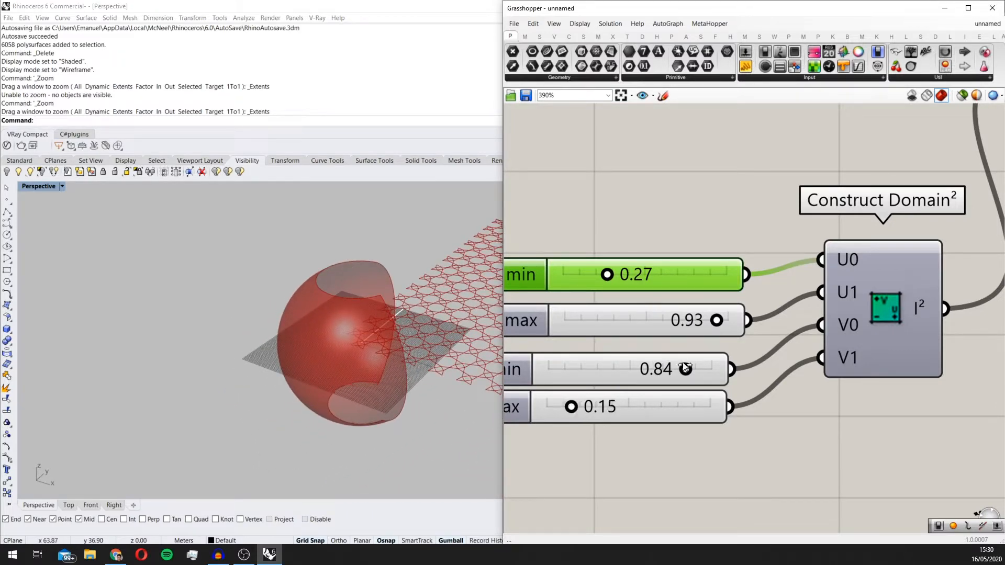
{"action": "left_click_drag", "start_coordinate": [685, 368], "coordinate": [679, 369]}
{"action": "left_click_drag", "start_coordinate": [718, 321], "coordinate": [701, 320]}
{"action": "left_click_drag", "start_coordinate": [677, 374], "coordinate": [672, 372]}
{"action": "left_click_drag", "start_coordinate": [611, 275], "coordinate": [622, 280]}
{"action": "right_click_drag", "start_coordinate": [375, 291], "coordinate": [449, 245]}
{"action": "left_click_drag", "start_coordinate": [579, 410], "coordinate": [594, 409]}
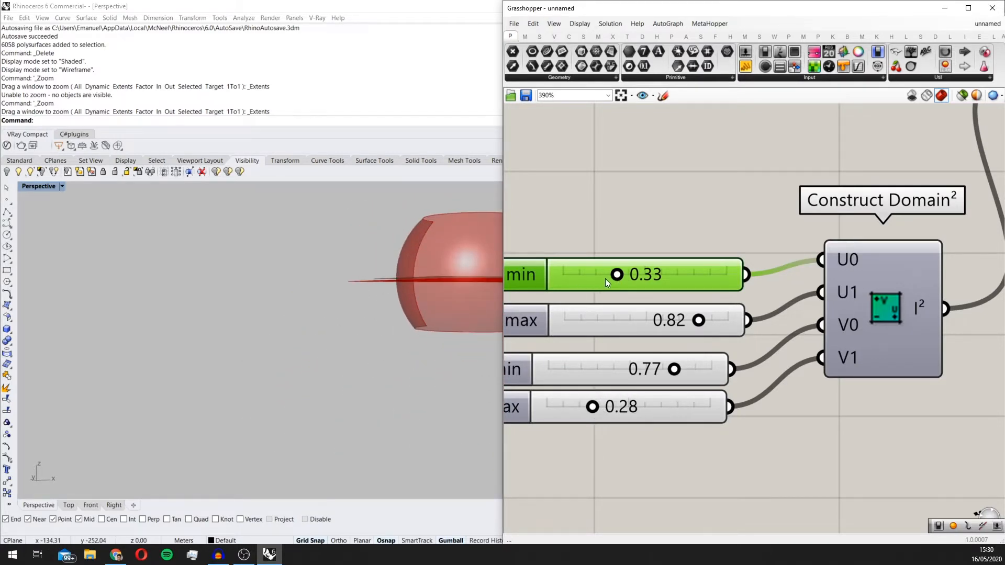
{"action": "left_click_drag", "start_coordinate": [606, 279], "coordinate": [629, 276]}
Step: Examine the orientation of the trimmed sphere surface and the base plane input of the Sphere component
{"action": "right_click_drag", "start_coordinate": [254, 329], "coordinate": [349, 384]}
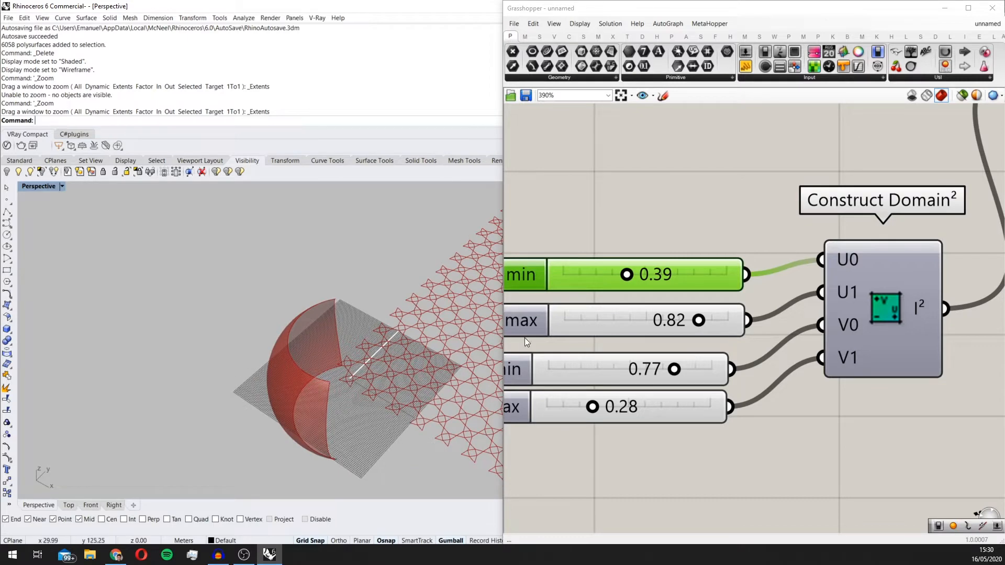
{"action": "scroll", "coordinate": [730, 255], "scroll_direction": "down", "scroll_amount": 2}
{"action": "right_click_drag", "start_coordinate": [730, 255], "coordinate": [708, 339]}
{"action": "scroll", "coordinate": [708, 339], "scroll_direction": "down", "scroll_amount": 3}
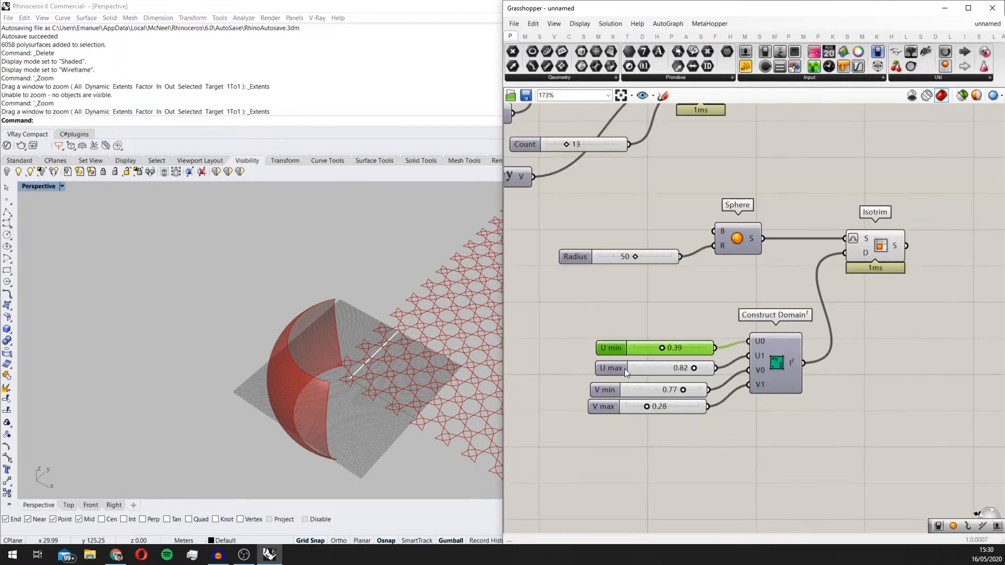
{"action": "scroll", "coordinate": [699, 263], "scroll_direction": "up", "scroll_amount": 1}
{"action": "scroll", "coordinate": [718, 225], "scroll_direction": "up", "scroll_amount": 1}
{"action": "scroll", "coordinate": [732, 229], "scroll_direction": "up", "scroll_amount": 2}
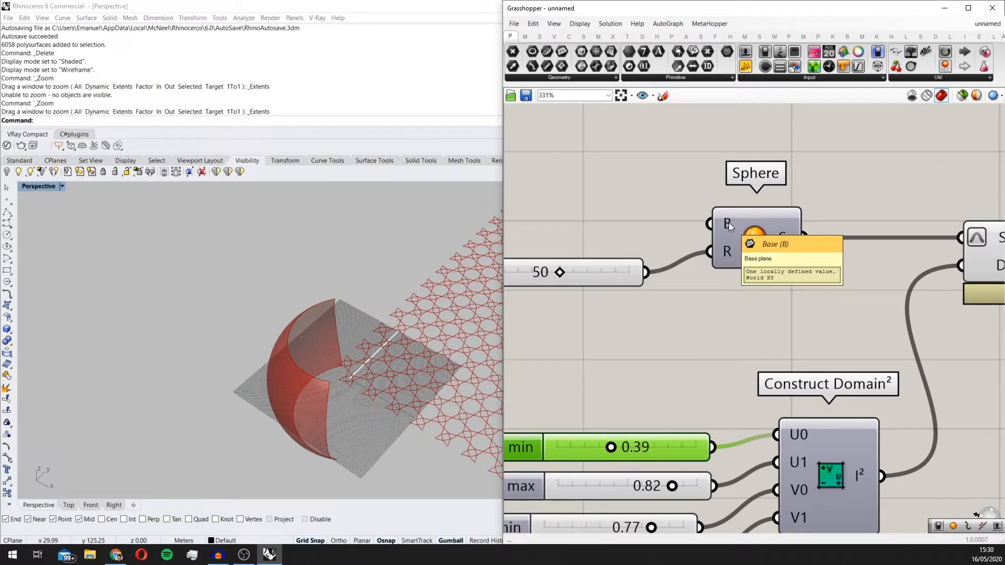
{"action": "scroll", "coordinate": [646, 240], "scroll_direction": "down", "scroll_amount": 1}
{"action": "scroll", "coordinate": [645, 220], "scroll_direction": "up", "scroll_amount": 1}
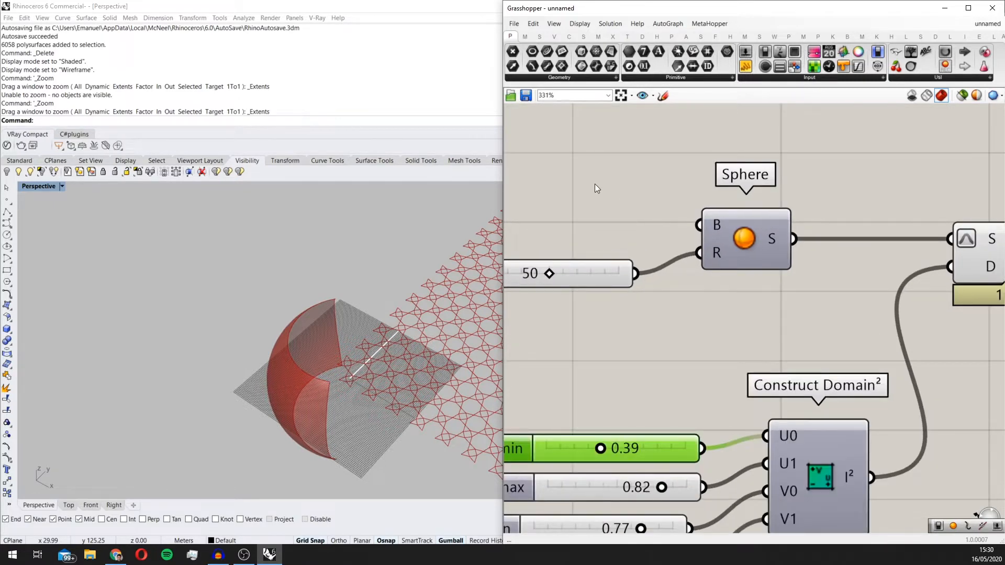
{"action": "scroll", "coordinate": [598, 225], "scroll_direction": "up", "scroll_amount": 1}
{"action": "left_click", "coordinate": [327, 327]}
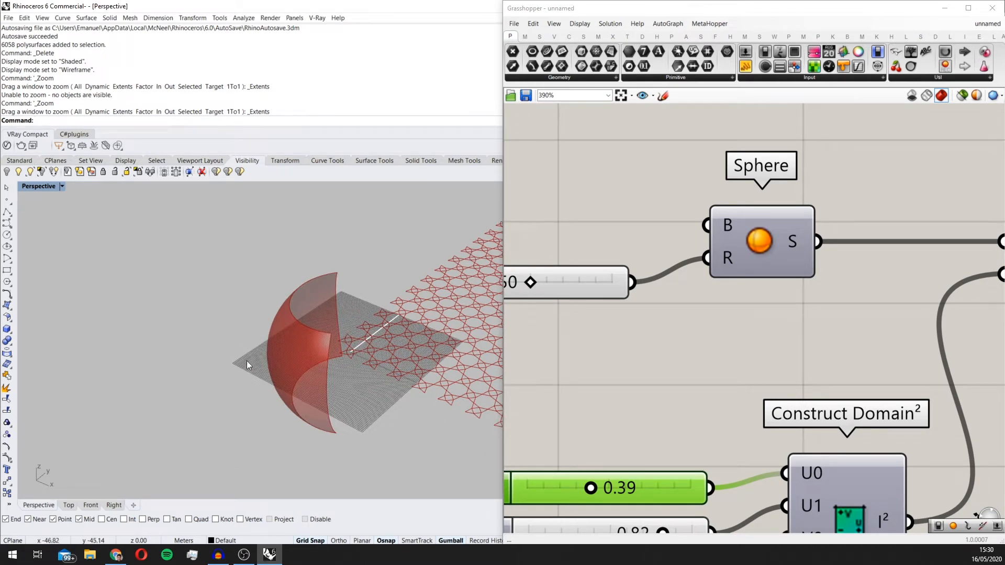
Step: Add a YZ Plane component and connect its plane output to the Sphere's base input
{"action": "double_click", "coordinate": [608, 174]}
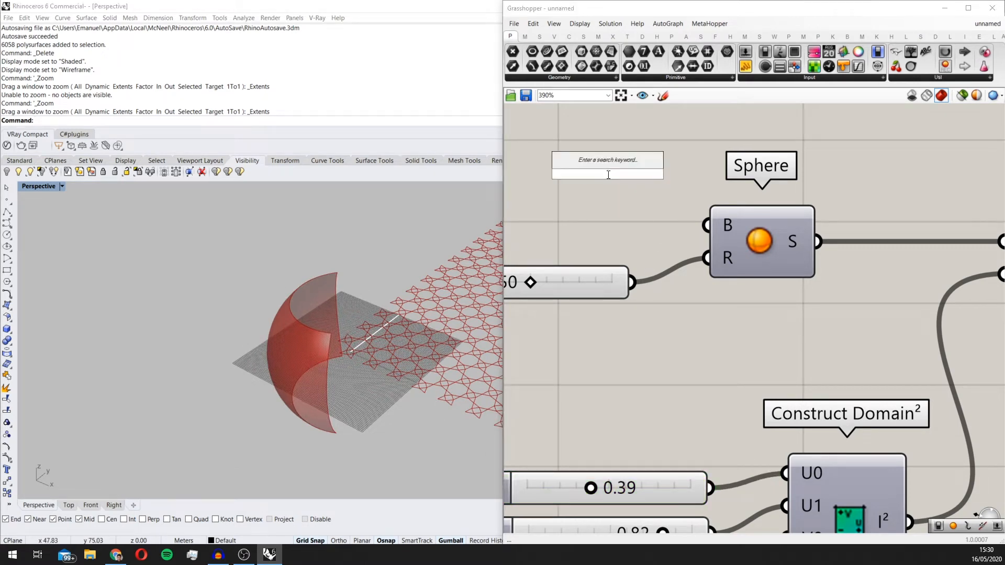
{"action": "type", "text": "yz"}
{"action": "left_click", "coordinate": [607, 163]}
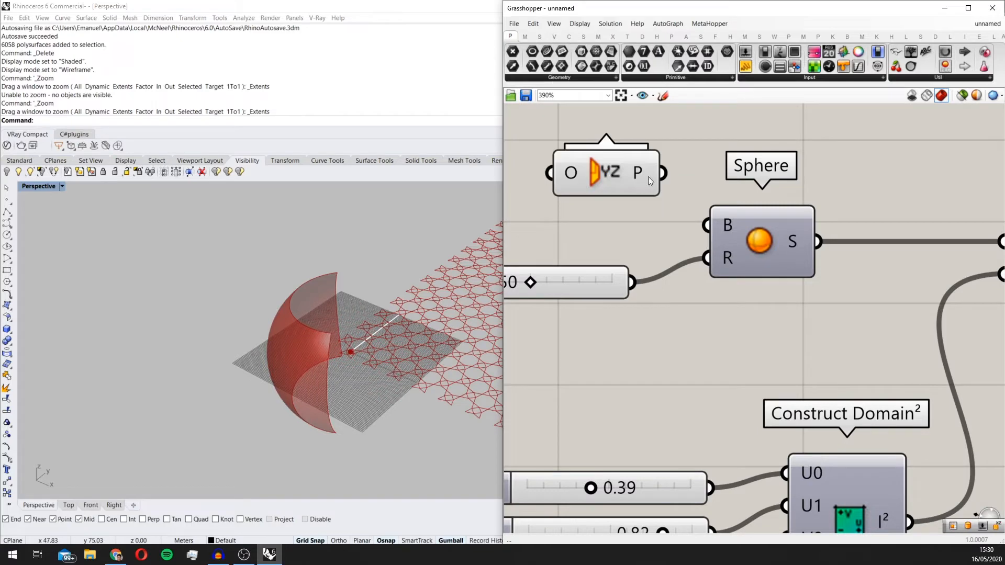
{"action": "left_click_drag", "start_coordinate": [663, 174], "coordinate": [708, 228]}
{"action": "right_click_drag", "start_coordinate": [312, 343], "coordinate": [287, 353]}
Step: Try an XZ Plane component as the Sphere's base, delete it and reconnect the YZ Plane
{"action": "left_click", "coordinate": [574, 180]}
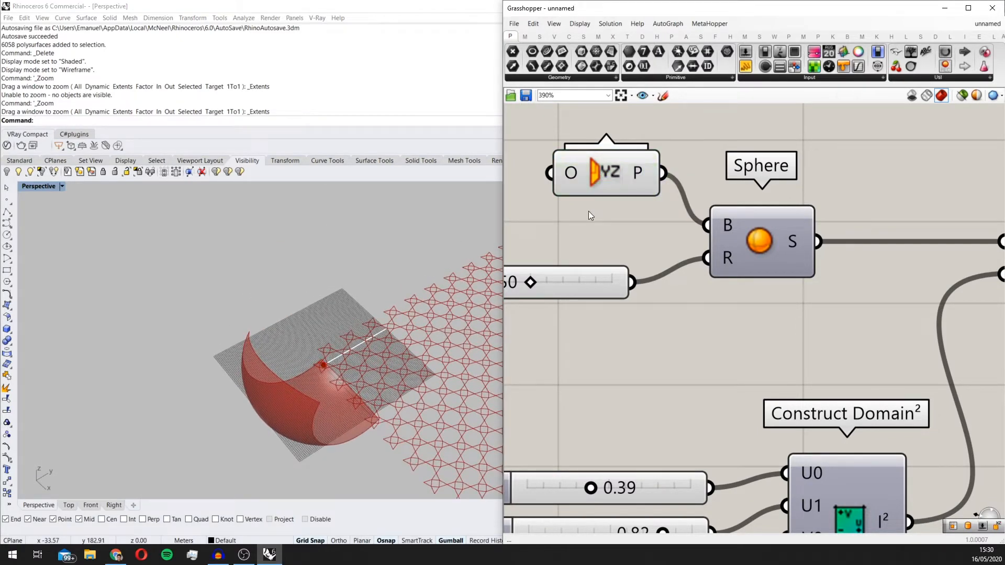
{"action": "double_click", "coordinate": [588, 212]}
{"action": "type", "text": "xz"}
{"action": "key", "text": "Return"}
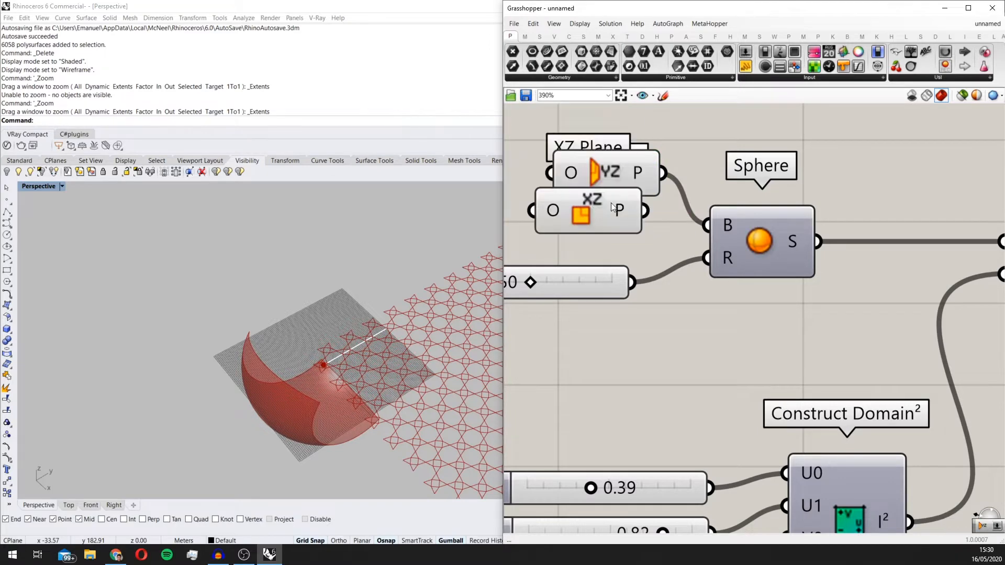
{"action": "left_click_drag", "start_coordinate": [770, 245], "coordinate": [717, 221]}
{"action": "right_click_drag", "start_coordinate": [299, 316], "coordinate": [394, 256]}
{"action": "left_click", "coordinate": [604, 228]}
{"action": "key", "text": "Delete"}
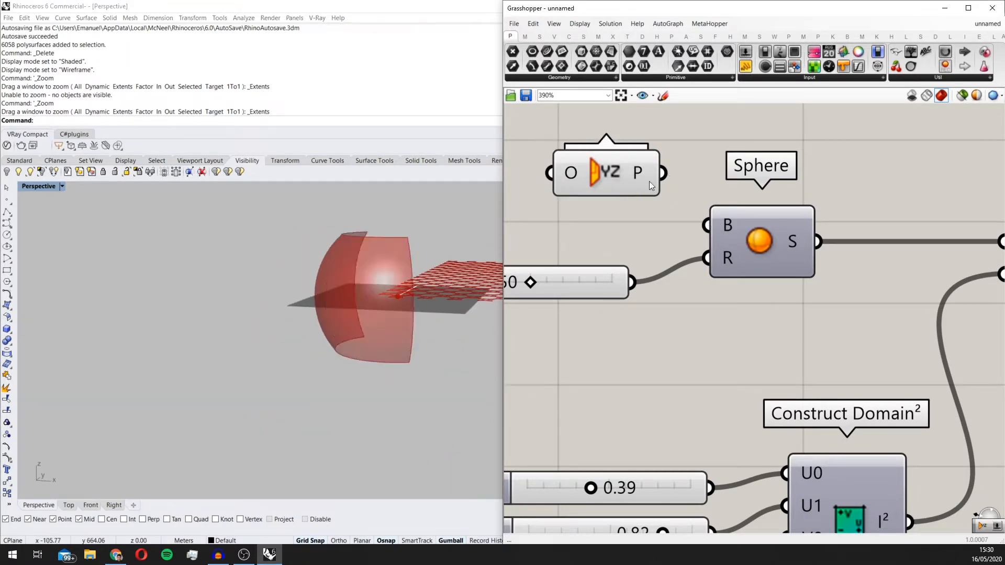
{"action": "left_click_drag", "start_coordinate": [663, 173], "coordinate": [711, 230]}
{"action": "right_click_drag", "start_coordinate": [410, 256], "coordinate": [385, 274]}
Step: Set the domain sliders to U min 0.08, U max 0.43 and V min 0.71
{"action": "right_click_drag", "start_coordinate": [599, 404], "coordinate": [624, 379]}
{"action": "left_click_drag", "start_coordinate": [624, 461], "coordinate": [576, 455]}
{"action": "scroll", "coordinate": [605, 461], "scroll_direction": "down", "scroll_amount": 1}
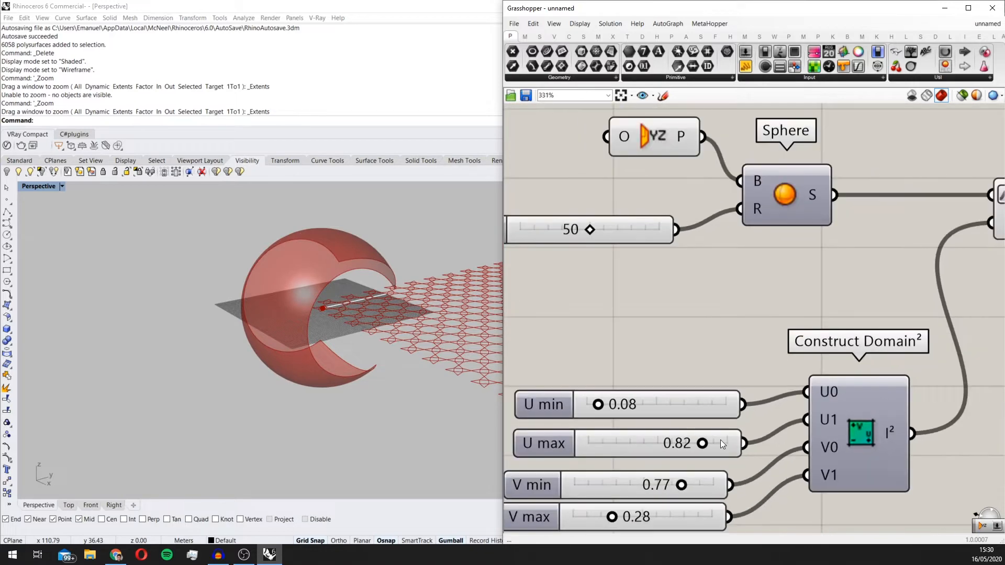
{"action": "left_click_drag", "start_coordinate": [702, 443], "coordinate": [652, 435]}
{"action": "right_click_drag", "start_coordinate": [341, 358], "coordinate": [450, 413]}
{"action": "scroll", "coordinate": [601, 397], "scroll_direction": "down", "scroll_amount": 2}
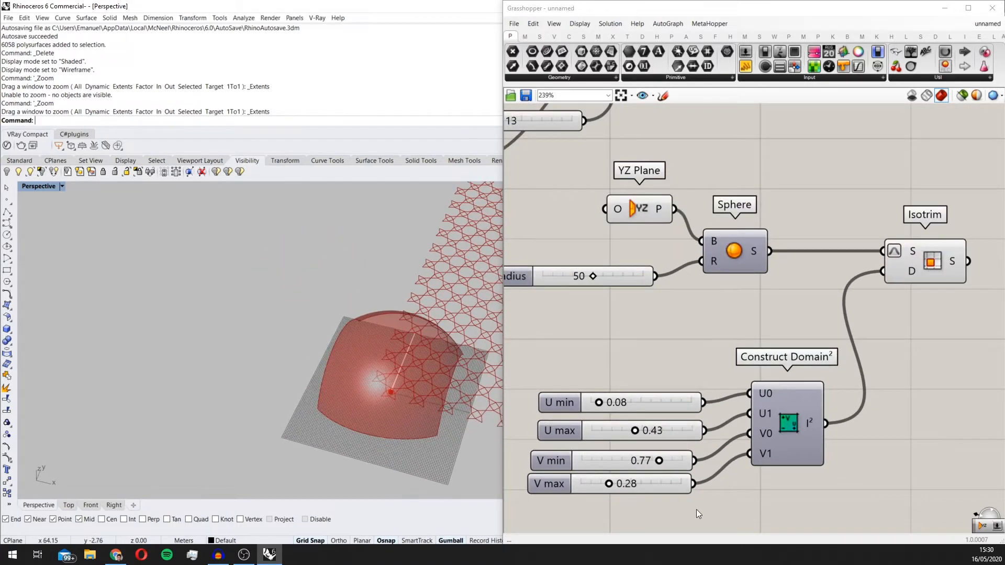
{"action": "scroll", "coordinate": [696, 509], "scroll_direction": "up", "scroll_amount": 1}
{"action": "mouse_move", "coordinate": [653, 451]}
{"action": "left_mouse_down"}
{"action": "mouse_move", "coordinate": [636, 451]}
{"action": "mouse_move", "coordinate": [647, 452]}
{"action": "left_mouse_up"}
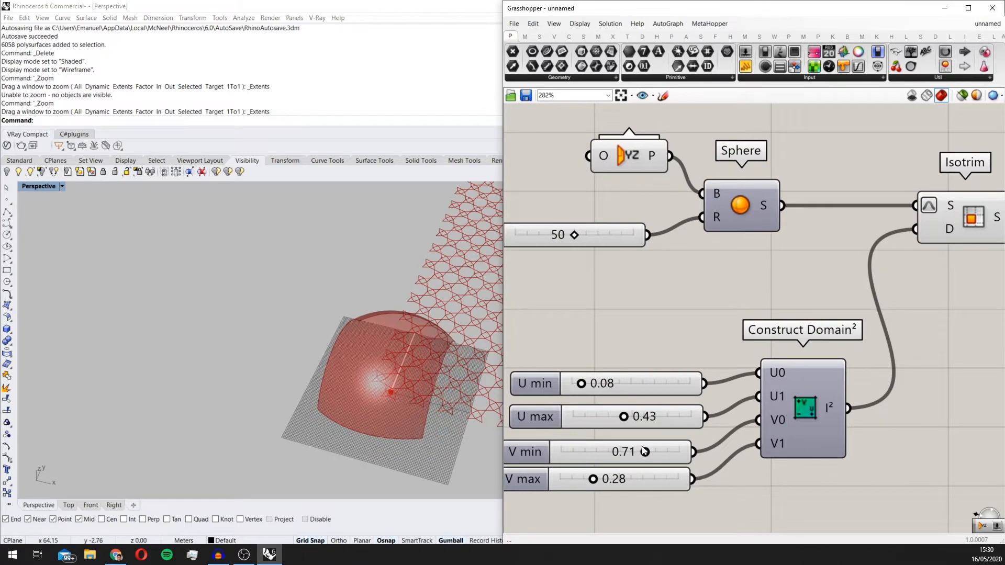
{"action": "scroll", "coordinate": [425, 356], "scroll_direction": "down", "scroll_amount": 4}
{"action": "right_click_drag", "start_coordinate": [426, 372], "coordinate": [365, 335]}
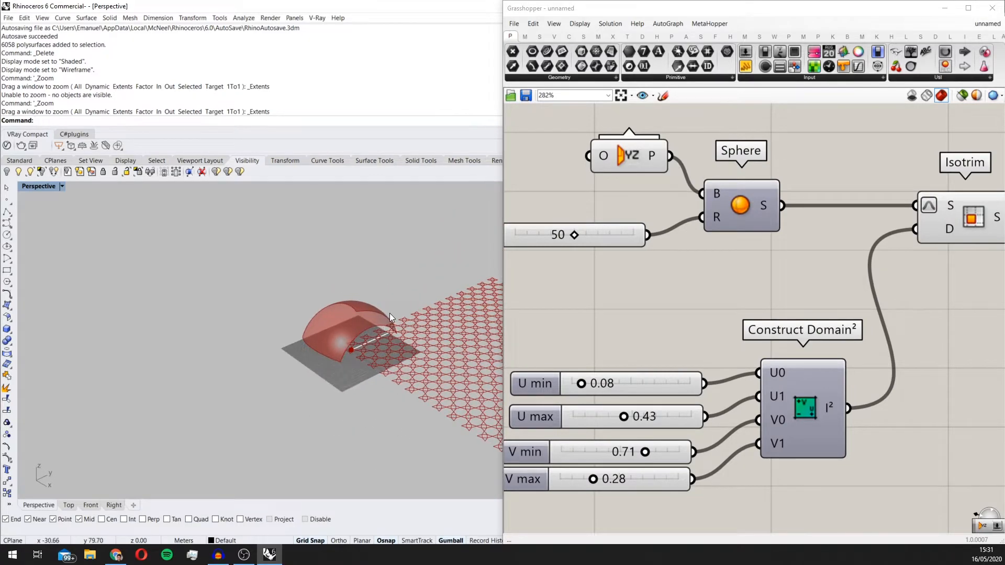
{"action": "scroll", "coordinate": [390, 313], "scroll_direction": "up", "scroll_amount": 3}
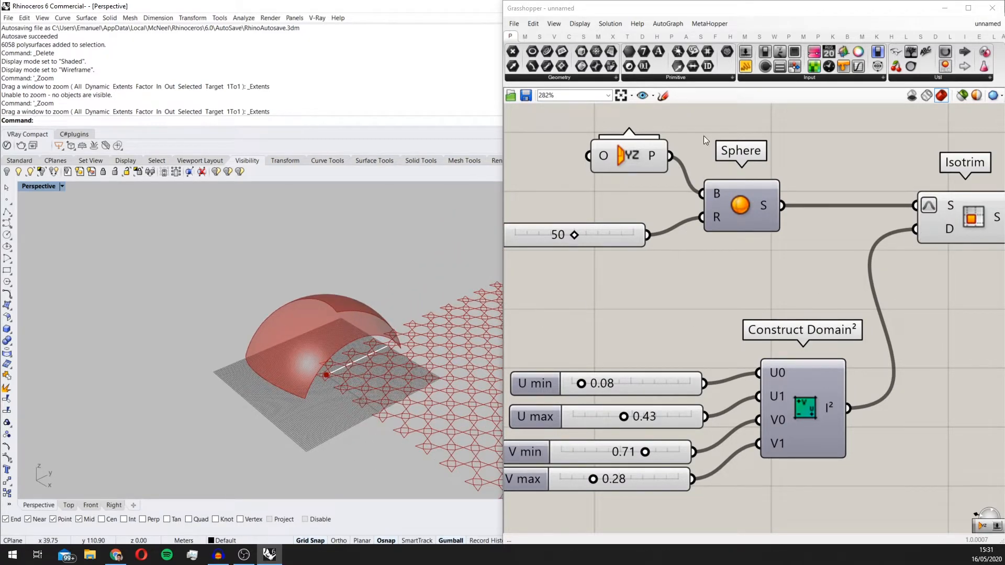
Step: Disconnect the YZ Plane from the Sphere's base input and turn on the Sphere's preview
{"action": "left_click", "coordinate": [754, 204]}
{"action": "middle_click", "coordinate": [755, 204]}
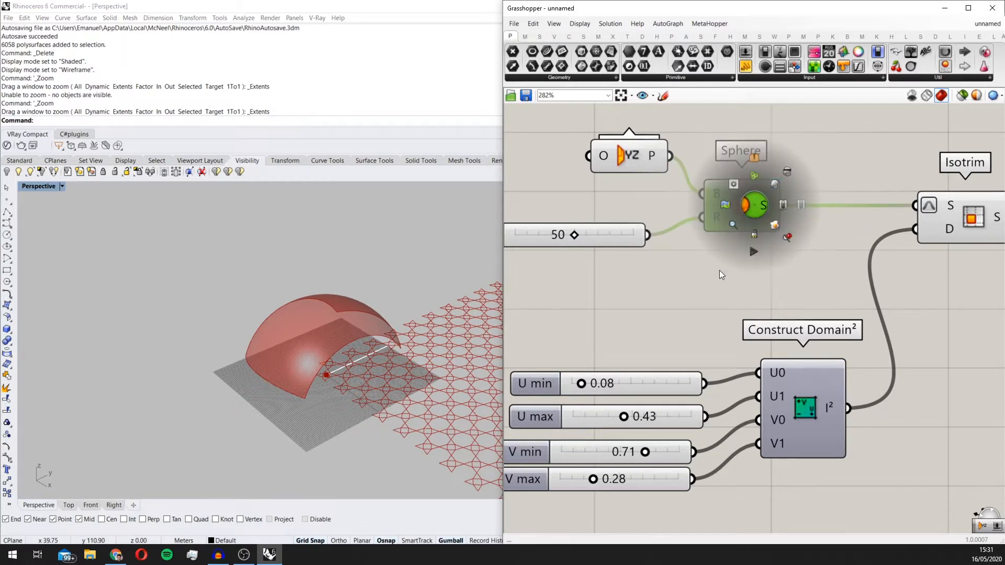
{"action": "left_click_drag", "start_coordinate": [716, 194], "coordinate": [676, 160], "text": "ctrl"}
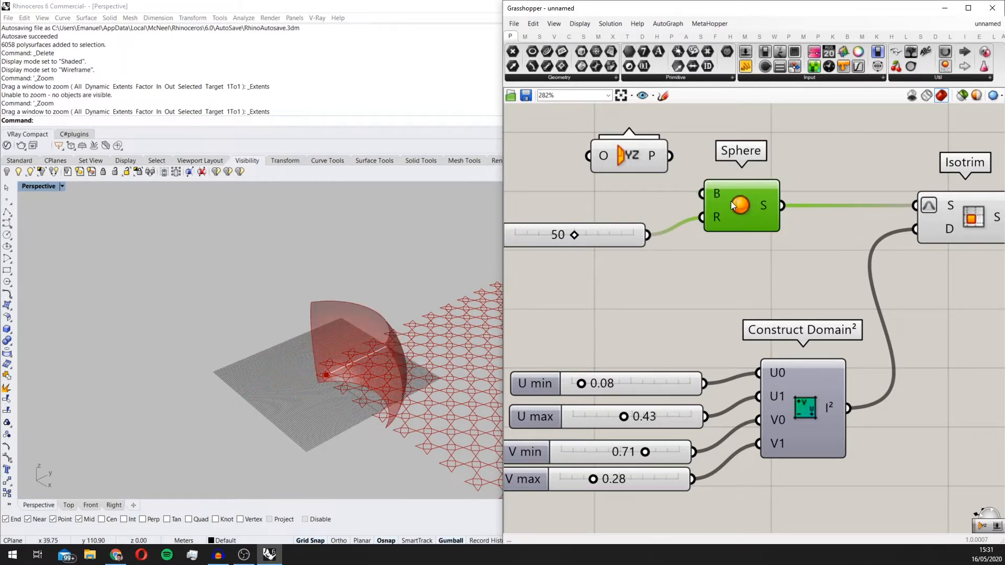
{"action": "middle_click", "coordinate": [755, 197]}
{"action": "left_click", "coordinate": [773, 177]}
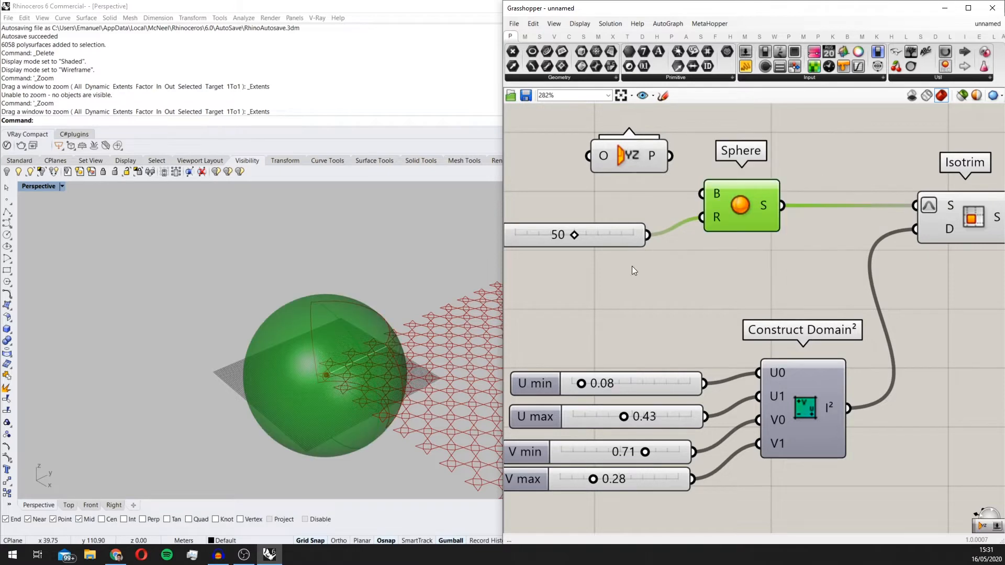
{"action": "mouse_move", "coordinate": [295, 344]}
{"action": "right_mouse_down"}
{"action": "mouse_move", "coordinate": [281, 337]}
{"action": "mouse_move", "coordinate": [268, 283]}
{"action": "mouse_move", "coordinate": [279, 375]}
{"action": "mouse_move", "coordinate": [306, 335]}
{"action": "right_mouse_up"}
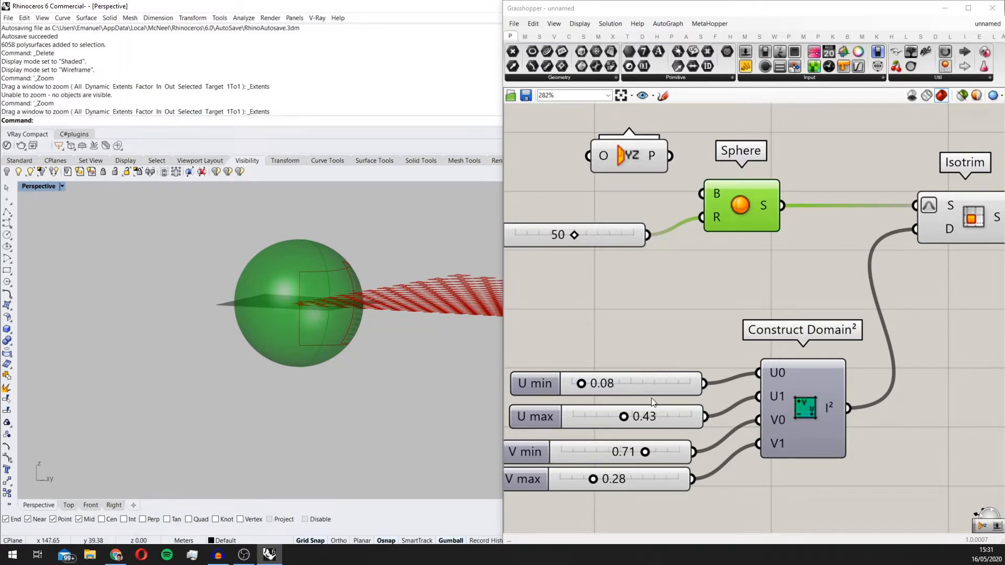
Step: Reconnect the YZ Plane to the Sphere's base input and turn off the preview of the plane and sphere
{"action": "right_click_drag", "start_coordinate": [360, 312], "coordinate": [316, 328]}
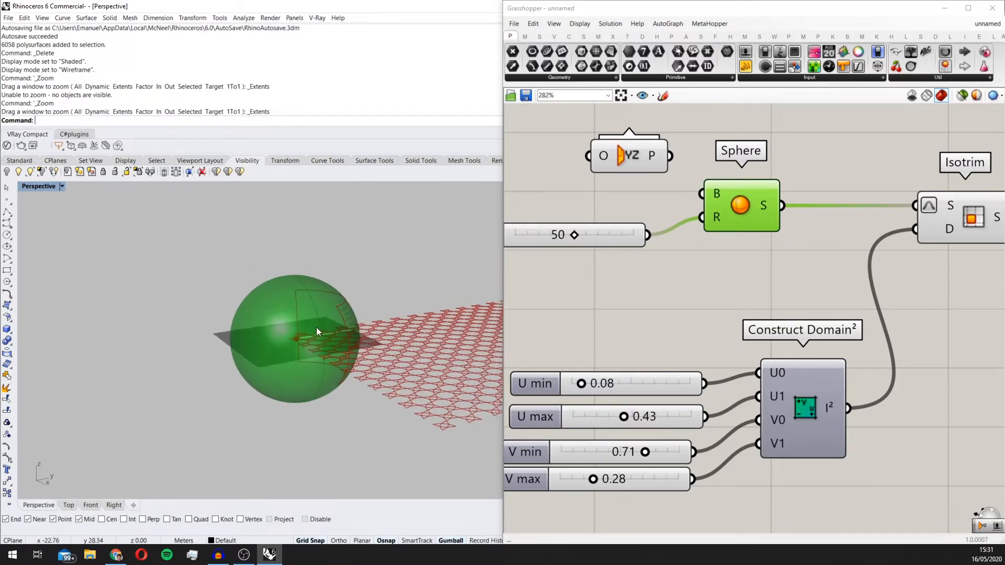
{"action": "scroll", "coordinate": [312, 291], "scroll_direction": "up", "scroll_amount": 2}
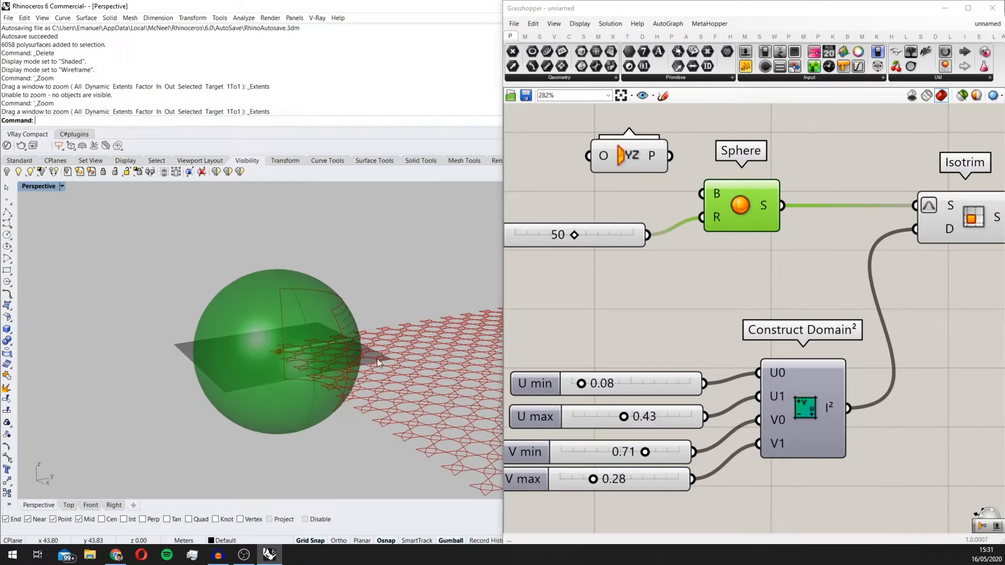
{"action": "scroll", "coordinate": [364, 378], "scroll_direction": "down", "scroll_amount": 2}
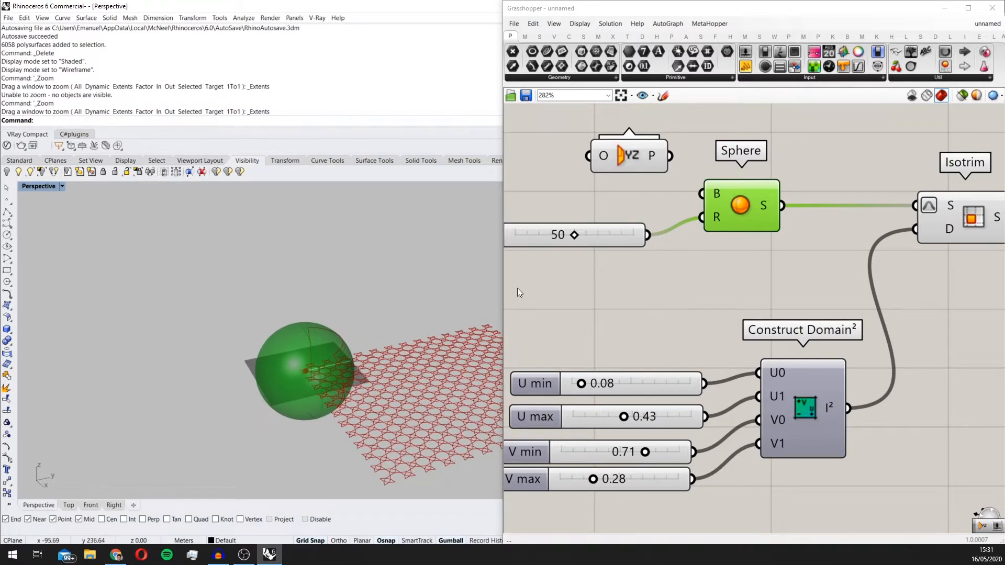
{"action": "scroll", "coordinate": [727, 276], "scroll_direction": "down", "scroll_amount": 3}
{"action": "left_click", "coordinate": [737, 275]}
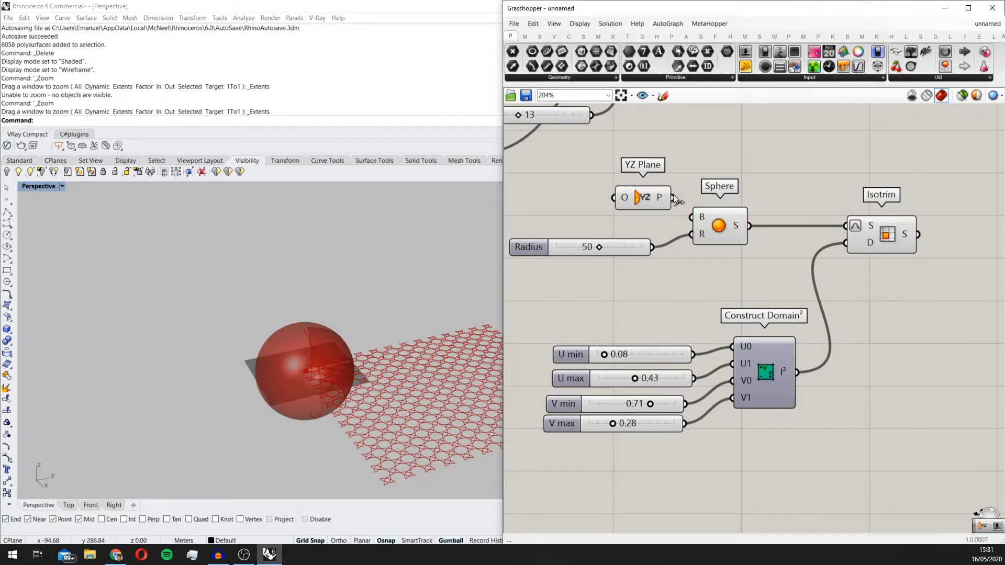
{"action": "left_click_drag", "start_coordinate": [749, 285], "coordinate": [620, 185]}
{"action": "middle_click", "coordinate": [674, 202]}
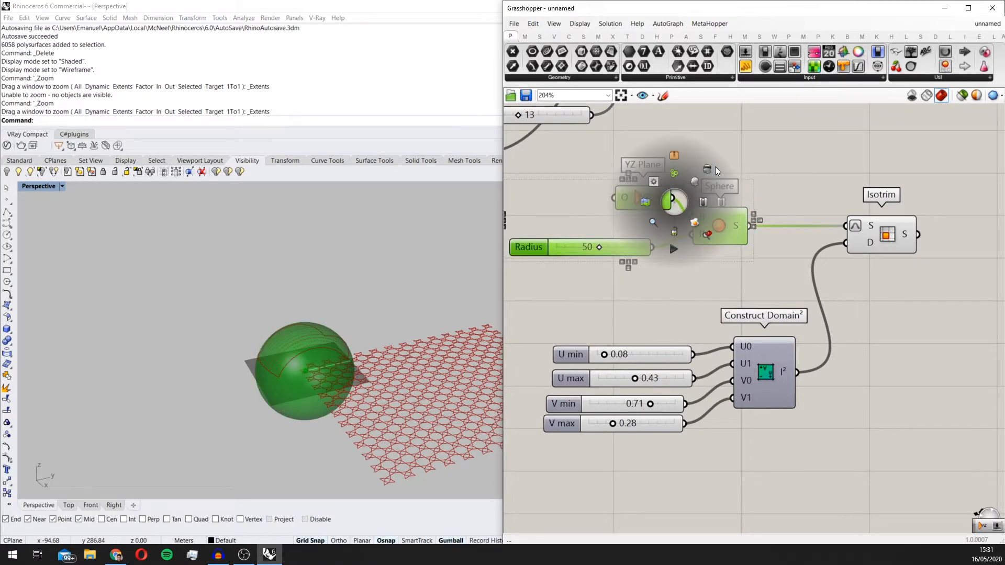
{"action": "left_click", "coordinate": [709, 169]}
{"action": "right_click_drag", "start_coordinate": [380, 309], "coordinate": [340, 330]}
{"action": "scroll", "coordinate": [293, 361], "scroll_direction": "up", "scroll_amount": 3}
{"action": "right_click_drag", "start_coordinate": [262, 369], "coordinate": [298, 353]}
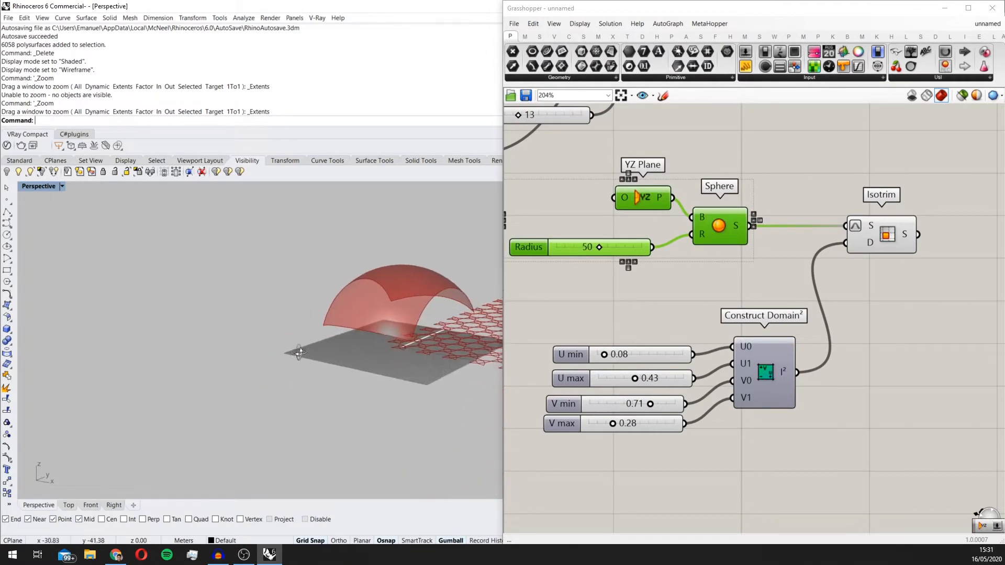
Step: Set the U max domain slider to 0.41 to adjust the trimmed dome surface
{"action": "scroll", "coordinate": [675, 367], "scroll_direction": "up", "scroll_amount": 3}
{"action": "left_click", "coordinate": [606, 394]}
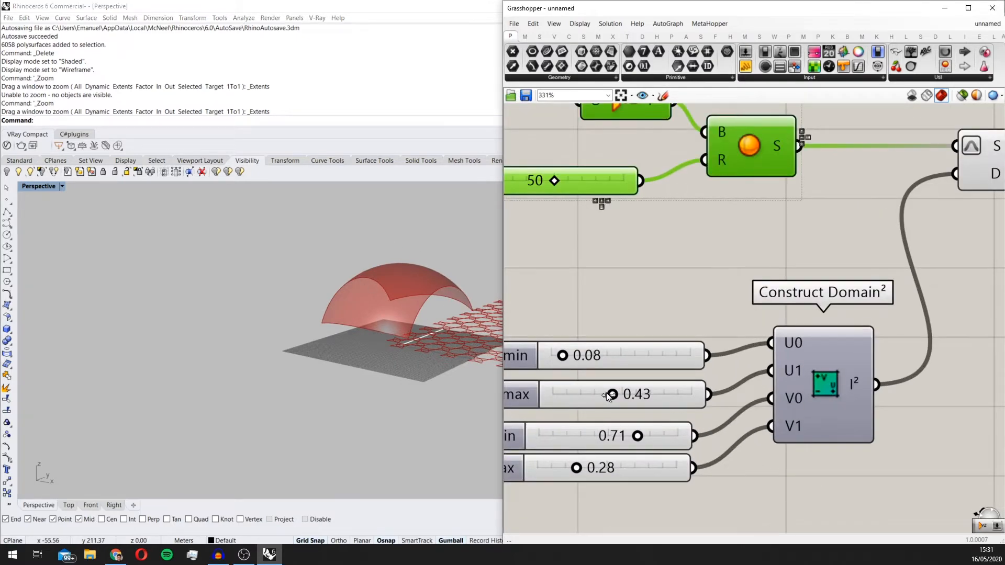
{"action": "left_click_drag", "start_coordinate": [606, 394], "coordinate": [604, 394]}
{"action": "right_click_drag", "start_coordinate": [350, 338], "coordinate": [450, 372]}
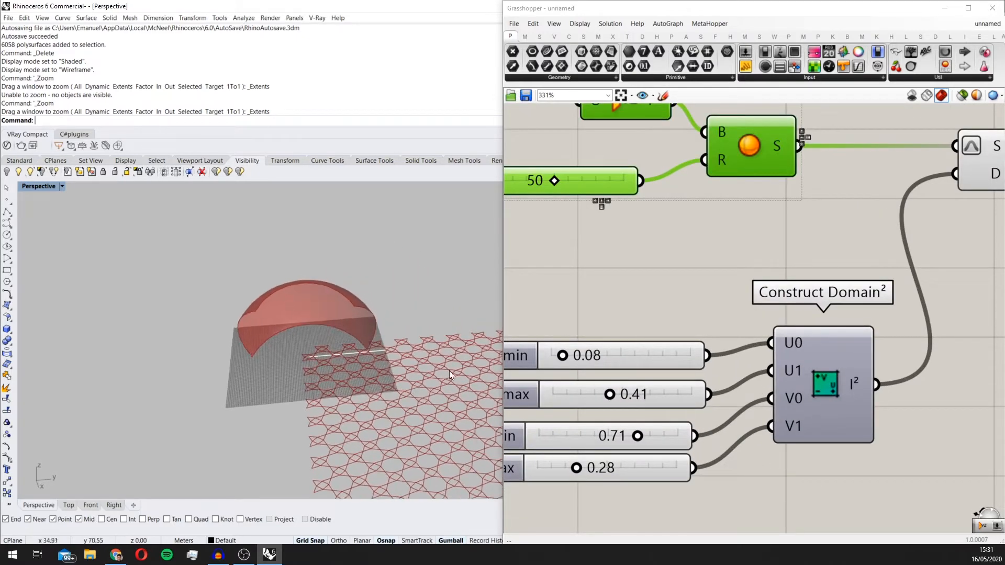
{"action": "scroll", "coordinate": [481, 373], "scroll_direction": "down", "scroll_amount": 2}
{"action": "scroll", "coordinate": [537, 358], "scroll_direction": "down", "scroll_amount": 1}
{"action": "mouse_move", "coordinate": [343, 343]}
{"action": "right_mouse_down"}
{"action": "mouse_move", "coordinate": [347, 378]}
{"action": "mouse_move", "coordinate": [354, 354]}
{"action": "right_mouse_up"}
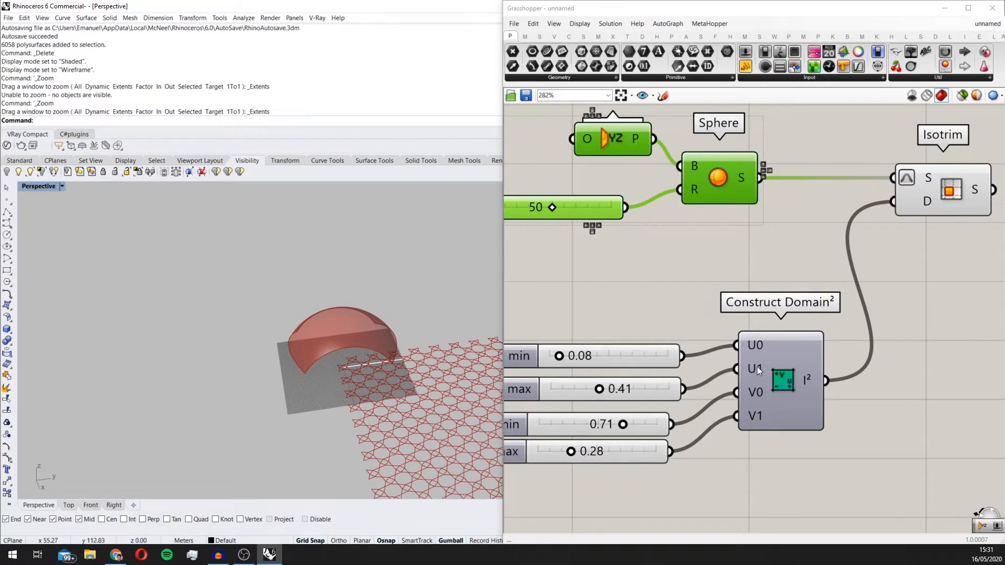
Step: Add a Cylinder component in the free canvas area near Isotrim
{"action": "right_click_drag", "start_coordinate": [757, 366], "coordinate": [588, 424]}
{"action": "double_click", "coordinate": [885, 402]}
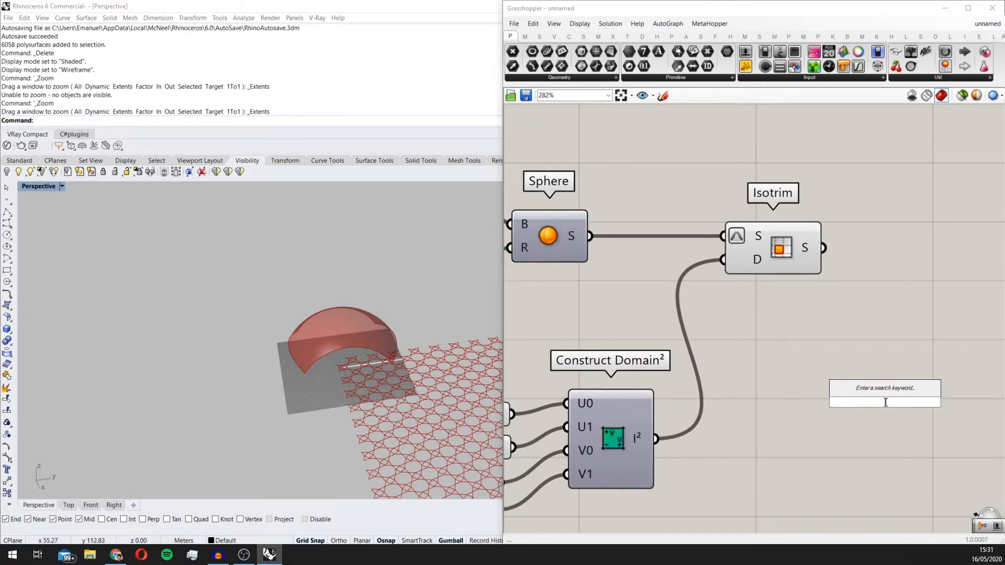
{"action": "type", "text": "cylinder"}
{"action": "key", "text": "Return"}
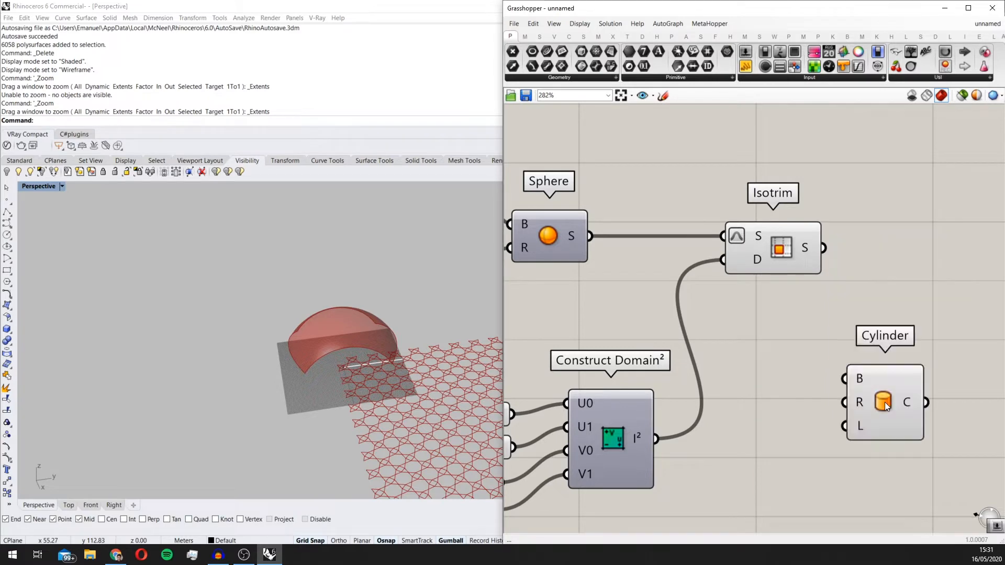
Step: Duplicate the sphere's Radius slider, connect the copy to the Cylinder's radius input and set it to 40
{"action": "scroll", "coordinate": [885, 366], "scroll_direction": "down", "scroll_amount": 2}
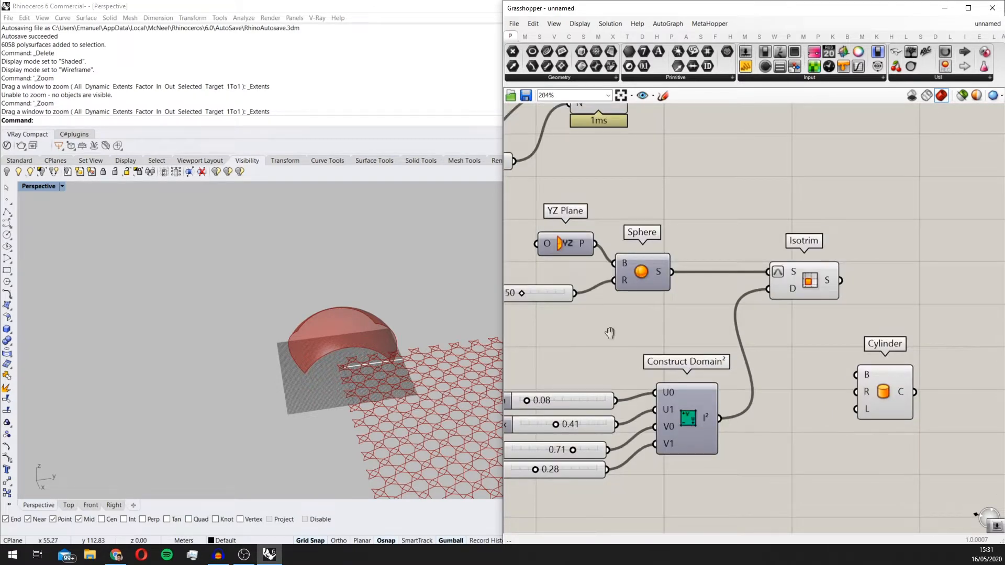
{"action": "right_click_drag", "start_coordinate": [611, 334], "coordinate": [686, 336]}
{"action": "left_click_drag", "start_coordinate": [624, 296], "coordinate": [858, 431], "text": "alt"}
{"action": "right_click_drag", "start_coordinate": [876, 433], "coordinate": [765, 431]}
{"action": "scroll", "coordinate": [772, 429], "scroll_direction": "up", "scroll_amount": 1}
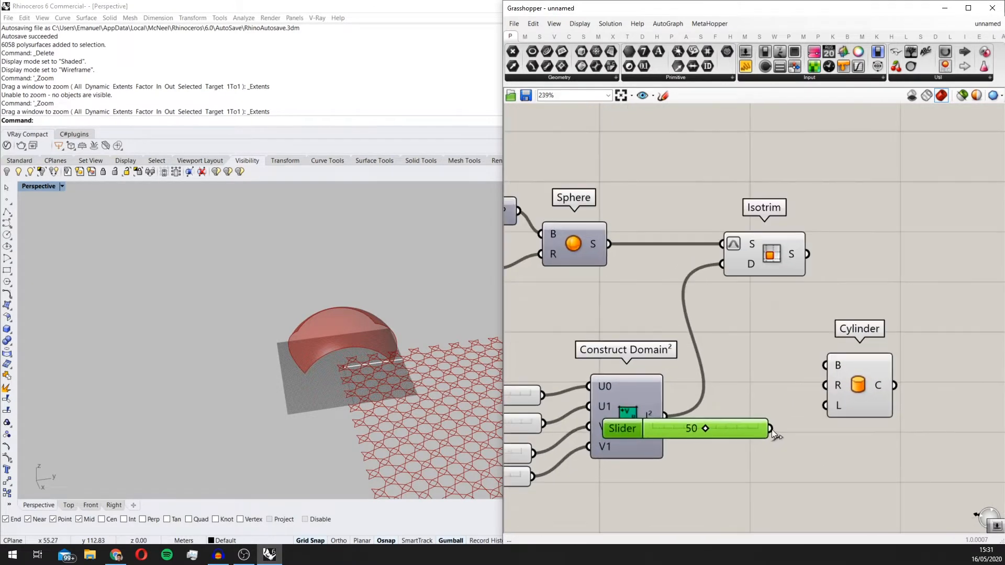
{"action": "left_click_drag", "start_coordinate": [772, 429], "coordinate": [900, 389]}
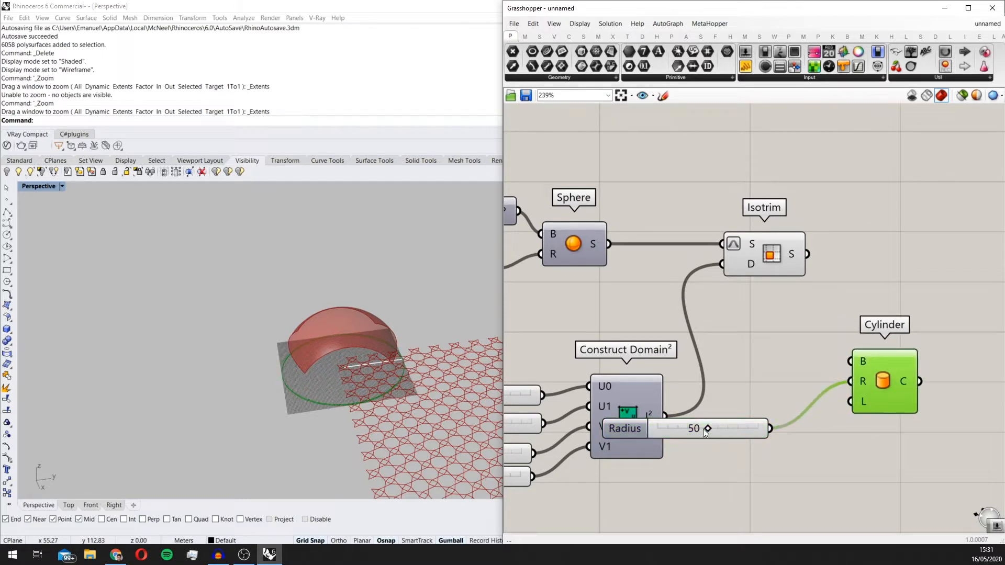
{"action": "left_click_drag", "start_coordinate": [706, 430], "coordinate": [784, 463]}
{"action": "scroll", "coordinate": [786, 460], "scroll_direction": "up", "scroll_amount": 1}
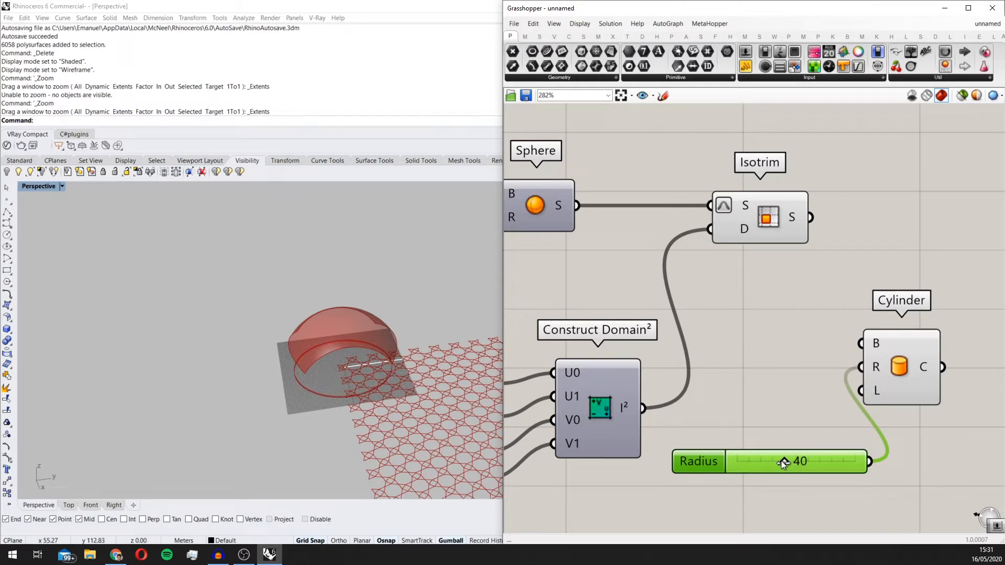
Step: Create a number slider with value 100 and connect it to the Cylinder's length input
{"action": "scroll", "coordinate": [782, 460], "scroll_direction": "down", "scroll_amount": 3}
{"action": "scroll", "coordinate": [724, 350], "scroll_direction": "up", "scroll_amount": 2}
{"action": "double_click", "coordinate": [654, 340]}
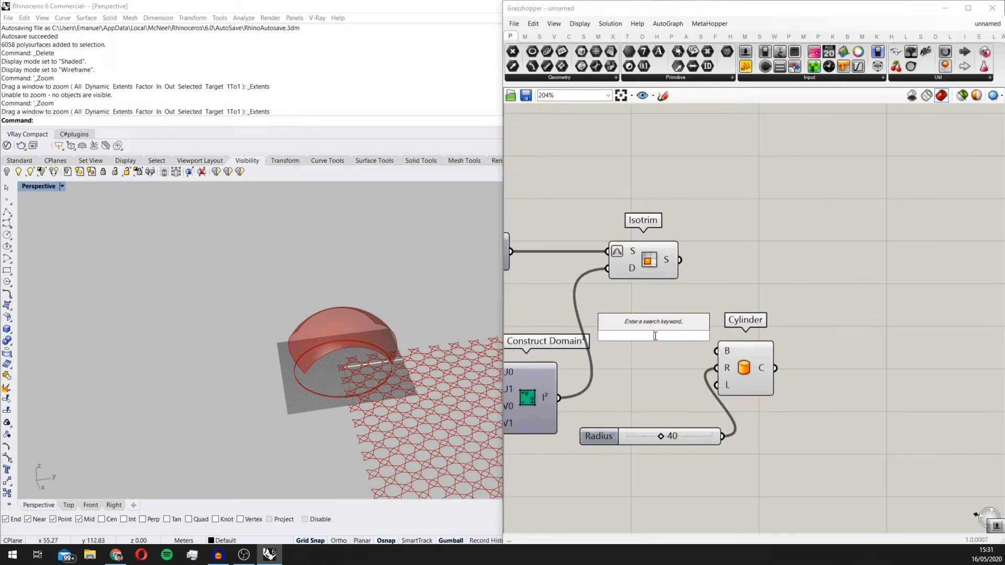
{"action": "type", "text": "100"}
{"action": "key", "text": "Return"}
{"action": "left_click_drag", "start_coordinate": [710, 343], "coordinate": [736, 371]}
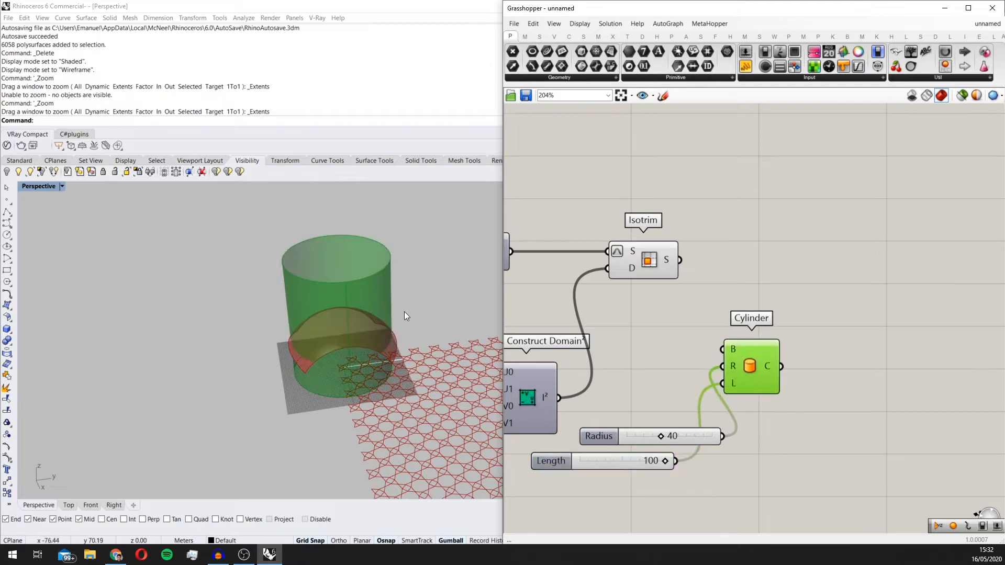
Step: Set the Cylinder's Radius slider to 30 so that the cylinder fits inside the dome surface
{"action": "right_click_drag", "start_coordinate": [404, 312], "coordinate": [372, 313]}
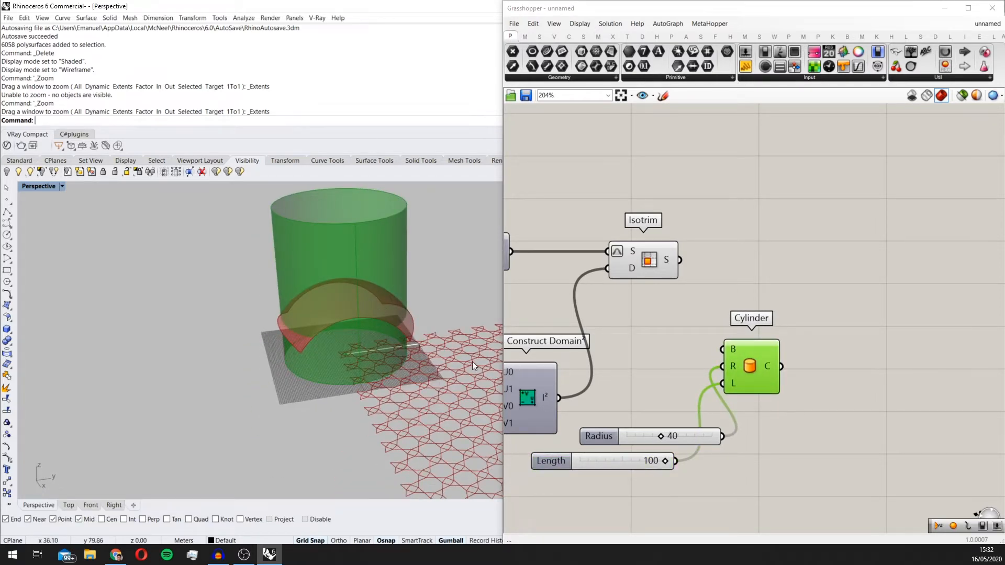
{"action": "right_click_drag", "start_coordinate": [430, 344], "coordinate": [357, 413]}
{"action": "scroll", "coordinate": [388, 384], "scroll_direction": "up", "scroll_amount": 4}
{"action": "right_click_drag", "start_coordinate": [675, 410], "coordinate": [807, 360]}
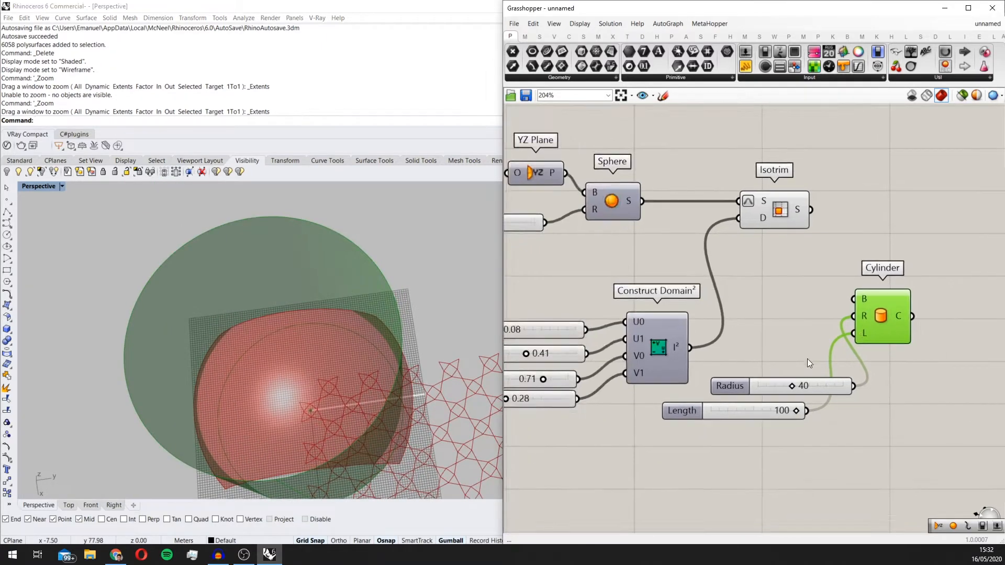
{"action": "scroll", "coordinate": [801, 388], "scroll_direction": "up", "scroll_amount": 3}
{"action": "left_click_drag", "start_coordinate": [787, 381], "coordinate": [772, 379]}
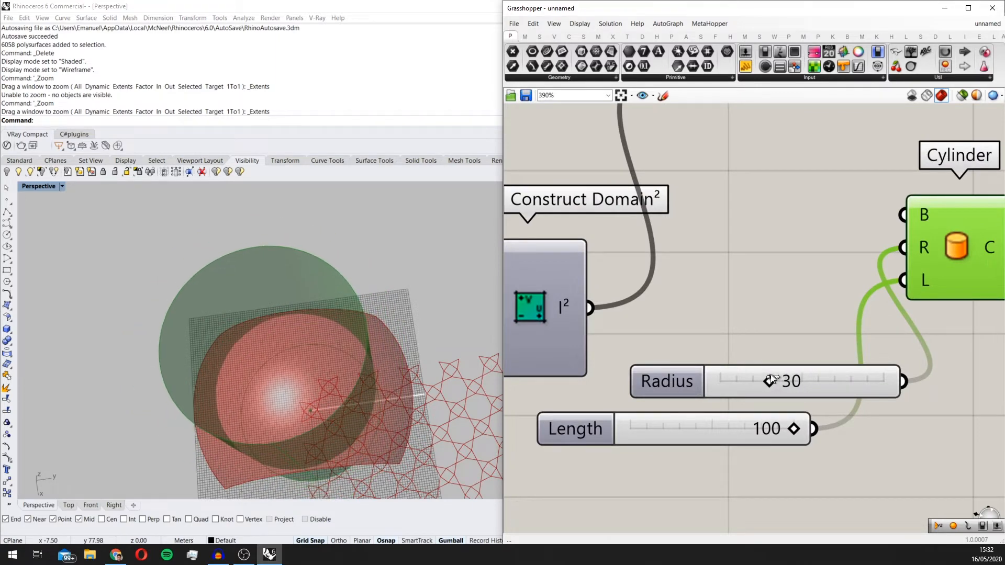
{"action": "right_click_drag", "start_coordinate": [367, 382], "coordinate": [449, 356]}
{"action": "scroll", "coordinate": [414, 289], "scroll_direction": "down", "scroll_amount": 3}
{"action": "scroll", "coordinate": [605, 332], "scroll_direction": "down", "scroll_amount": 2}
{"action": "right_click_drag", "start_coordinate": [341, 340], "coordinate": [291, 263]}
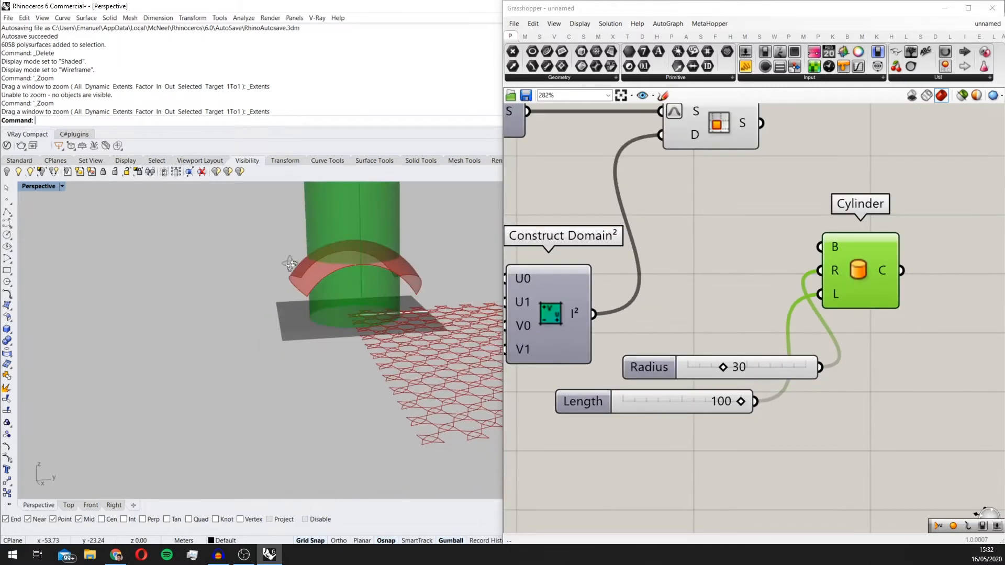
Step: Add a Solid Difference component above the Cylinder and move the Radius slider clear of the cylinder
{"action": "scroll", "coordinate": [708, 356], "scroll_direction": "down", "scroll_amount": 2}
{"action": "double_click", "coordinate": [855, 241]}
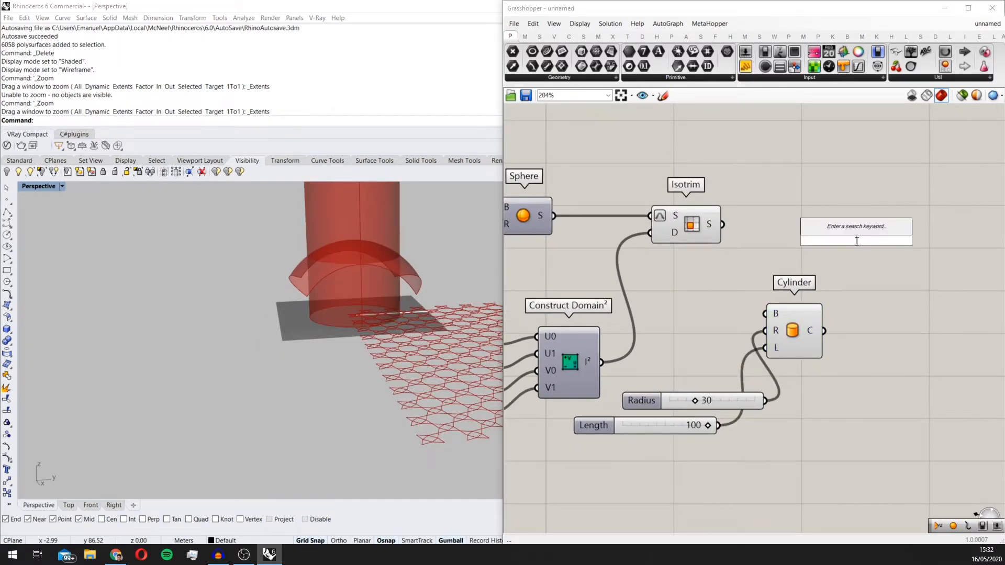
{"action": "type", "text": "soli"}
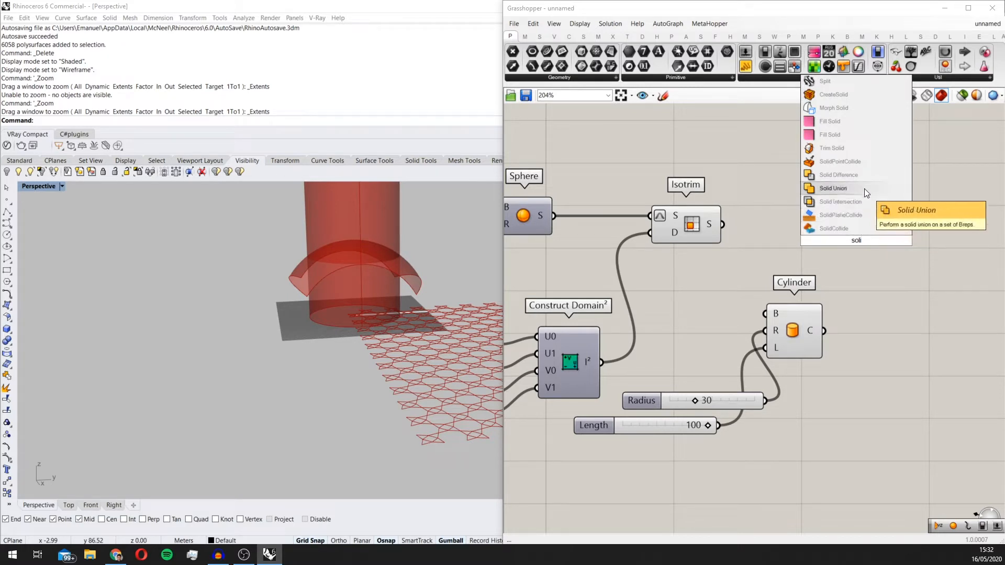
{"action": "left_click", "coordinate": [836, 175]}
{"action": "left_click_drag", "start_coordinate": [857, 242], "coordinate": [864, 244]}
{"action": "left_click_drag", "start_coordinate": [733, 398], "coordinate": [696, 375]}
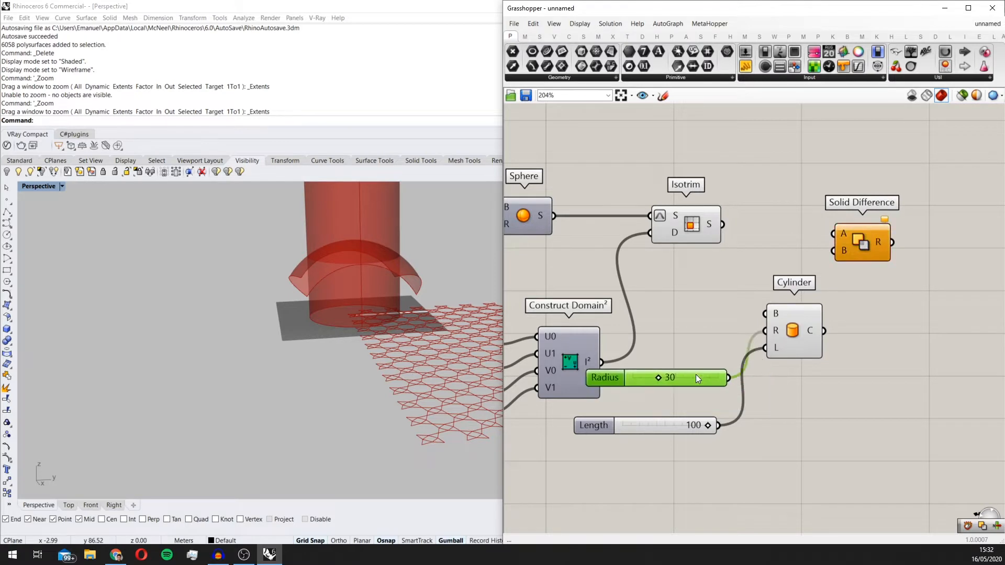
{"action": "right_click_drag", "start_coordinate": [778, 334], "coordinate": [690, 400]}
Step: Connect the Cylinder to Solid Difference input A and the Isotrim surface to input B
{"action": "left_click", "coordinate": [605, 275]}
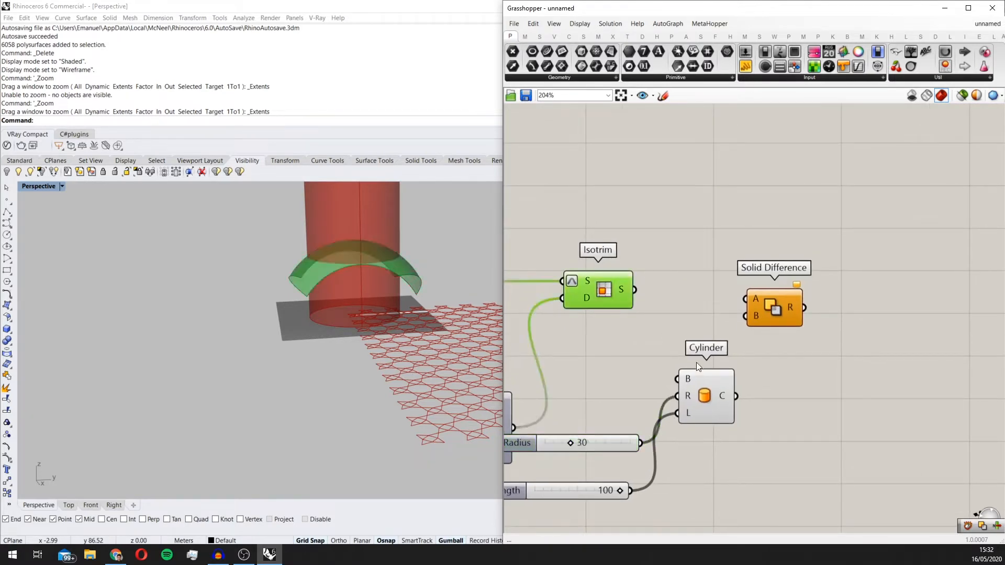
{"action": "left_click_drag", "start_coordinate": [719, 391], "coordinate": [635, 289]}
{"action": "left_click", "coordinate": [781, 312]}
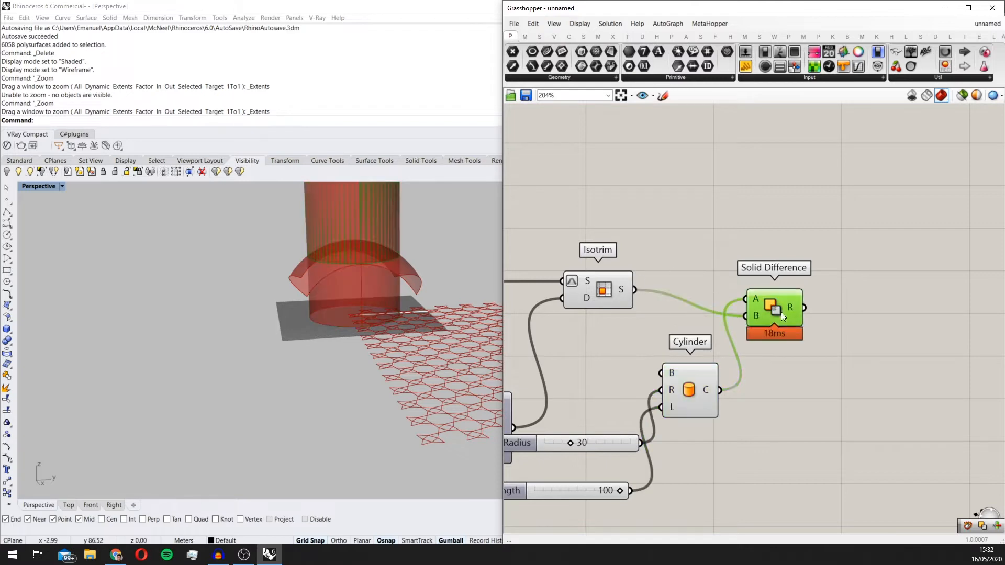
Step: Turn off the Isotrim and Cylinder previews and inspect the Solid Difference result in the viewport
{"action": "right_click_drag", "start_coordinate": [737, 366], "coordinate": [803, 386]}
{"action": "left_click_drag", "start_coordinate": [777, 471], "coordinate": [638, 291]}
{"action": "middle_click", "coordinate": [647, 289]}
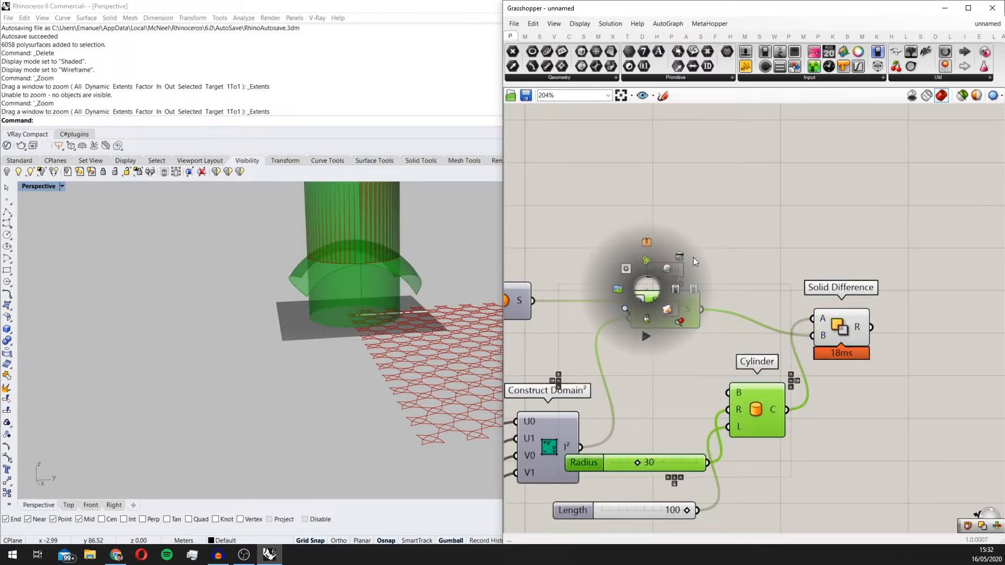
{"action": "left_click", "coordinate": [679, 256]}
{"action": "right_click_drag", "start_coordinate": [361, 238], "coordinate": [336, 330]}
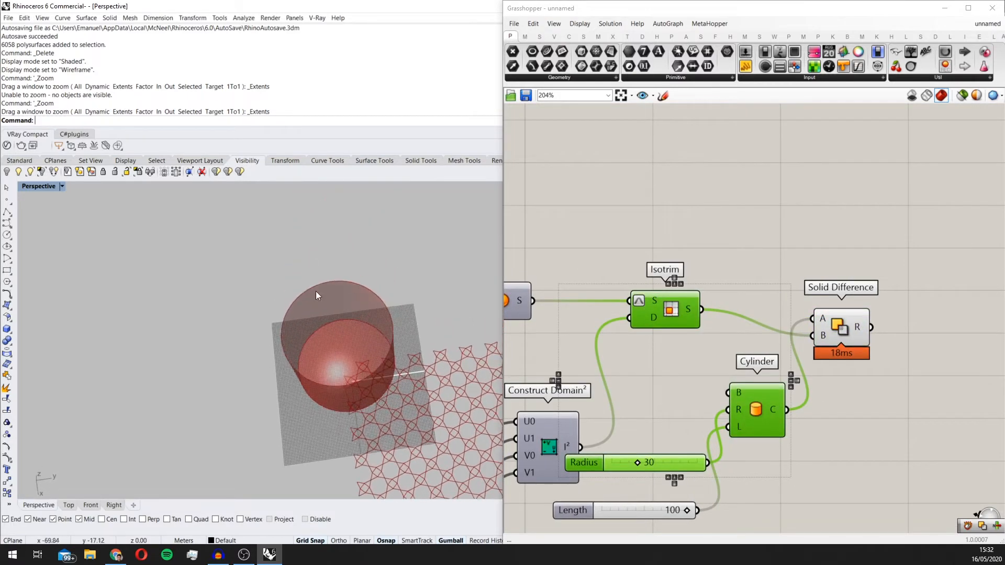
{"action": "right_click_drag", "start_coordinate": [315, 291], "coordinate": [376, 212]}
{"action": "scroll", "coordinate": [377, 225], "scroll_direction": "up", "scroll_amount": 3}
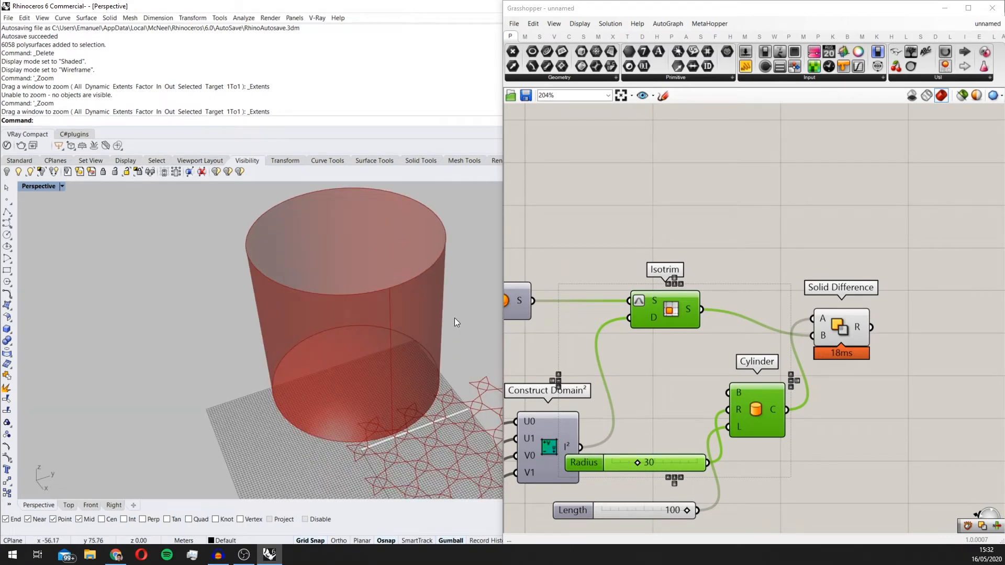
{"action": "right_click_drag", "start_coordinate": [456, 322], "coordinate": [434, 341]}
Step: Add a Deconstruct Brep component and connect the Solid Difference result to its brep input
{"action": "left_click", "coordinate": [820, 425]}
{"action": "double_click", "coordinate": [821, 425]}
{"action": "type", "text": "de"}
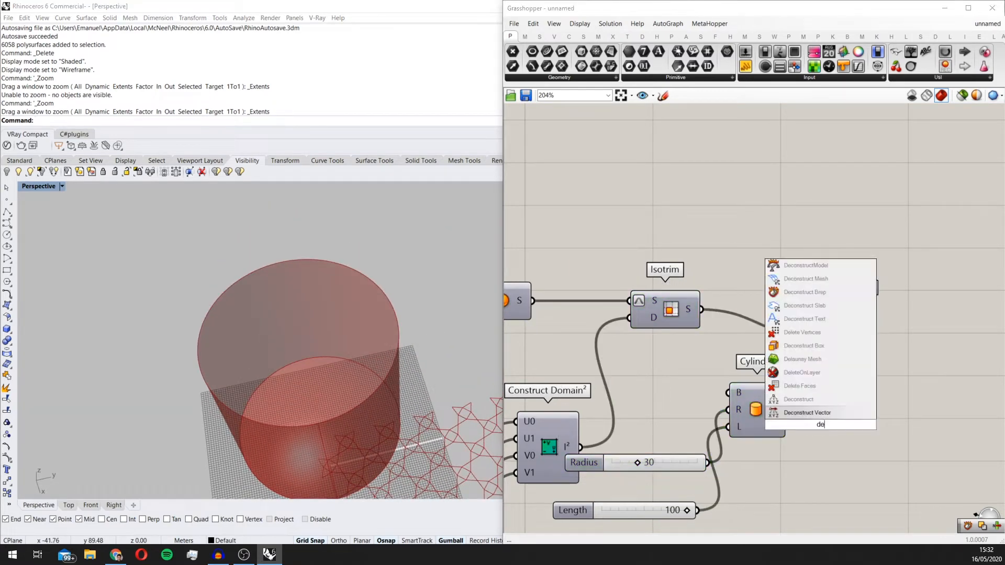
{"action": "type", "text": "construct b"}
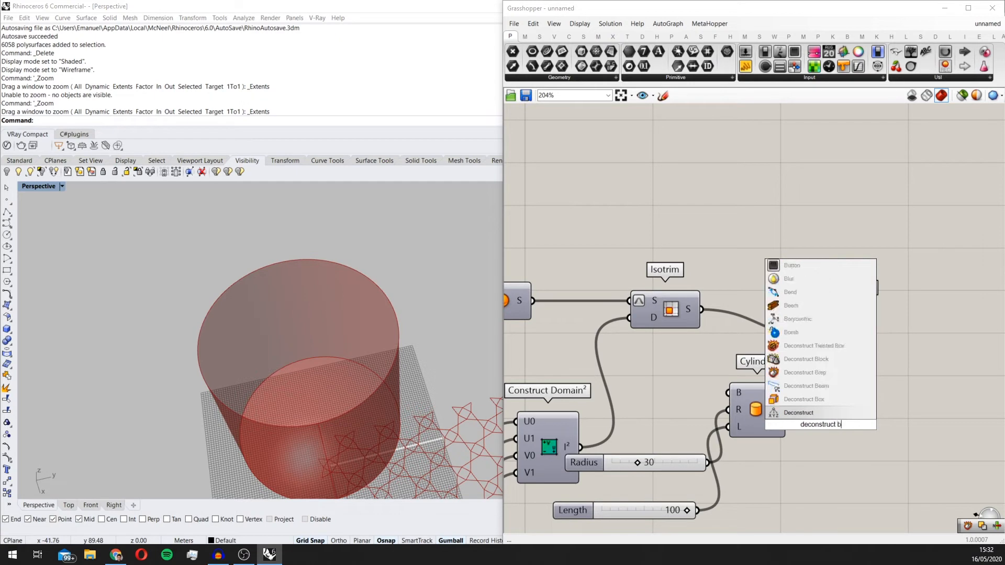
{"action": "type", "text": "re"}
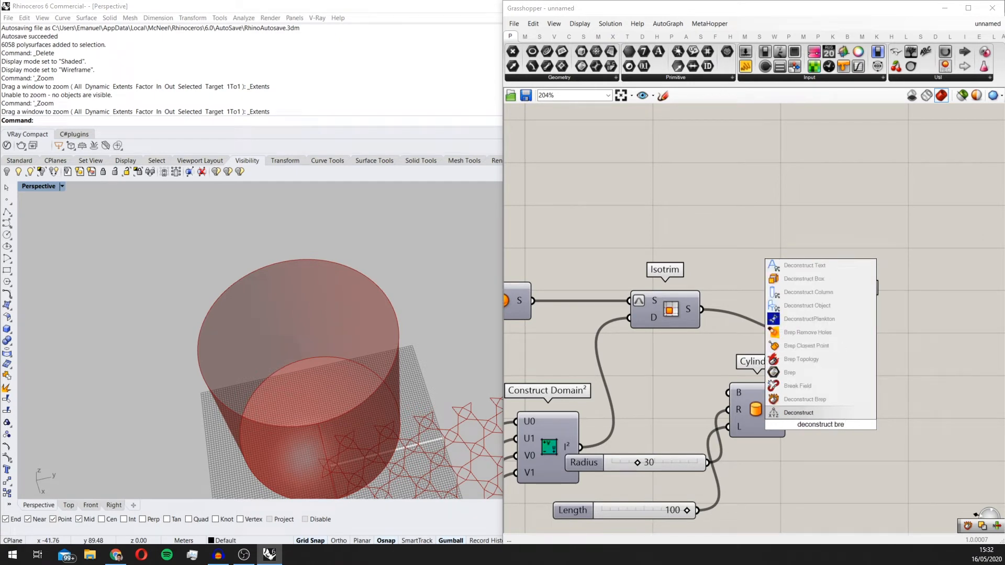
{"action": "left_click", "coordinate": [824, 398]}
{"action": "left_click_drag", "start_coordinate": [827, 427], "coordinate": [952, 374]}
{"action": "left_click_drag", "start_coordinate": [871, 327], "coordinate": [932, 343]}
{"action": "scroll", "coordinate": [342, 304], "scroll_direction": "up", "scroll_amount": 2}
{"action": "mouse_move", "coordinate": [338, 418]}
{"action": "right_mouse_down"}
{"action": "mouse_move", "coordinate": [347, 318]}
{"action": "mouse_move", "coordinate": [343, 410]}
{"action": "right_mouse_up"}
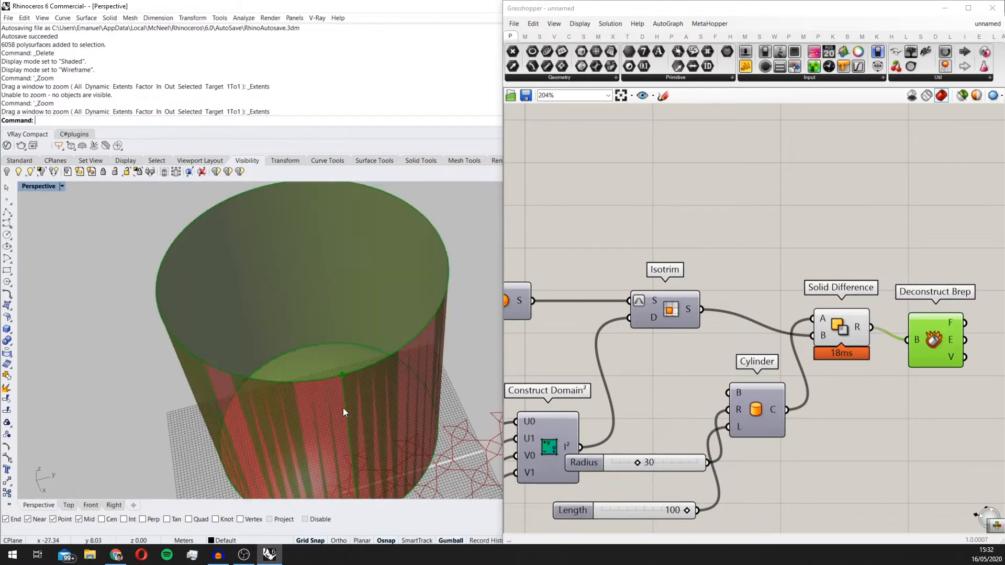
Step: Add a List Item component after Deconstruct Brep and connect the Faces output to its List input
{"action": "scroll", "coordinate": [753, 300], "scroll_direction": "down", "scroll_amount": 2}
{"action": "double_click", "coordinate": [787, 275]}
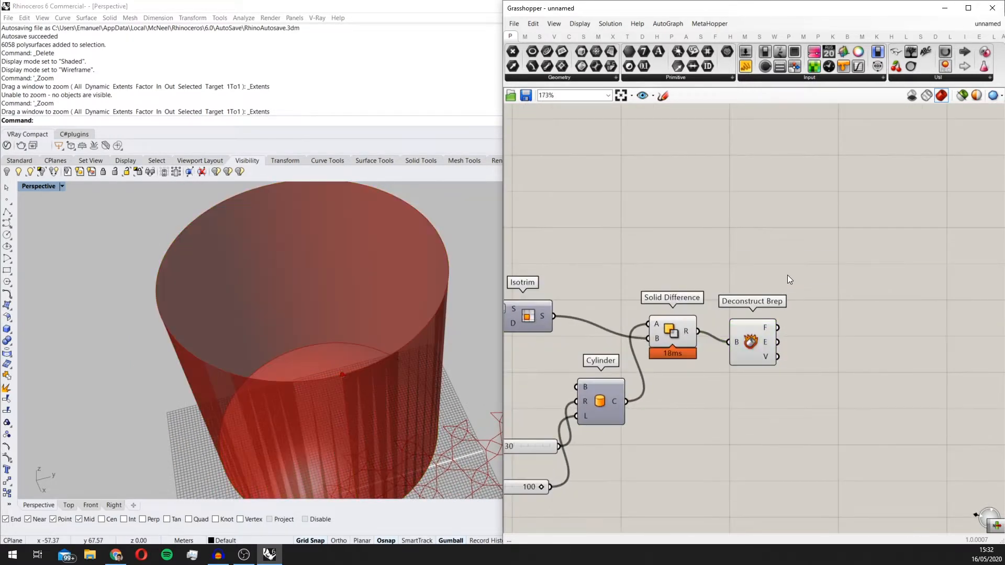
{"action": "type", "text": "fist item"}
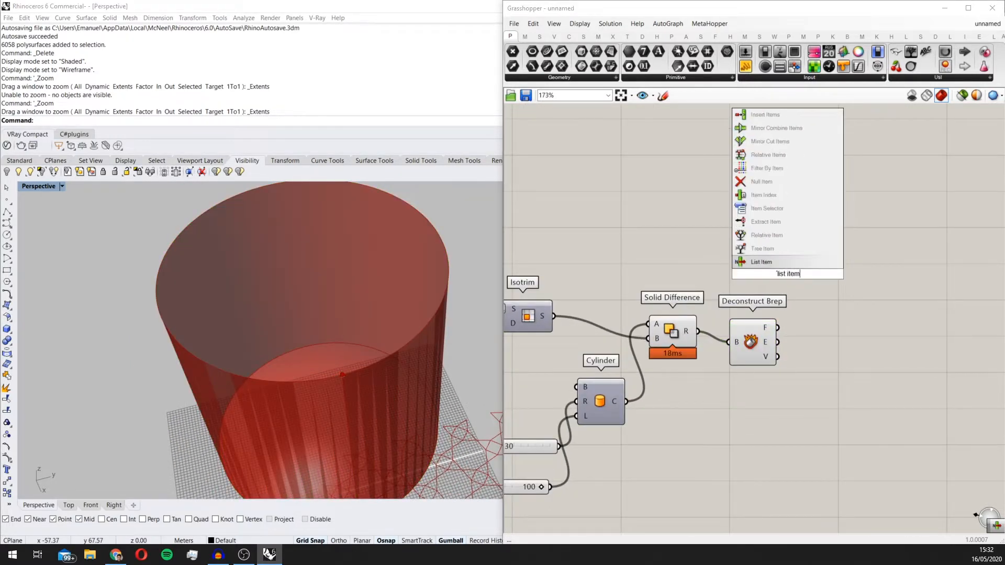
{"action": "key", "text": "Return"}
{"action": "left_click_drag", "start_coordinate": [789, 269], "coordinate": [835, 324]}
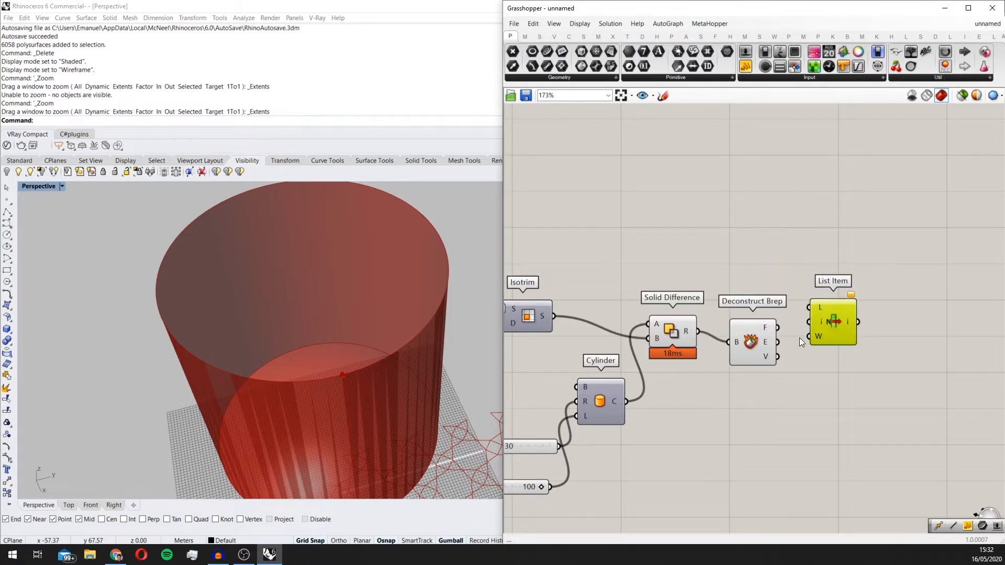
{"action": "scroll", "coordinate": [796, 337], "scroll_direction": "up", "scroll_amount": 2}
{"action": "left_click_drag", "start_coordinate": [774, 326], "coordinate": [866, 344]}
{"action": "scroll", "coordinate": [810, 341], "scroll_direction": "down", "scroll_amount": 2}
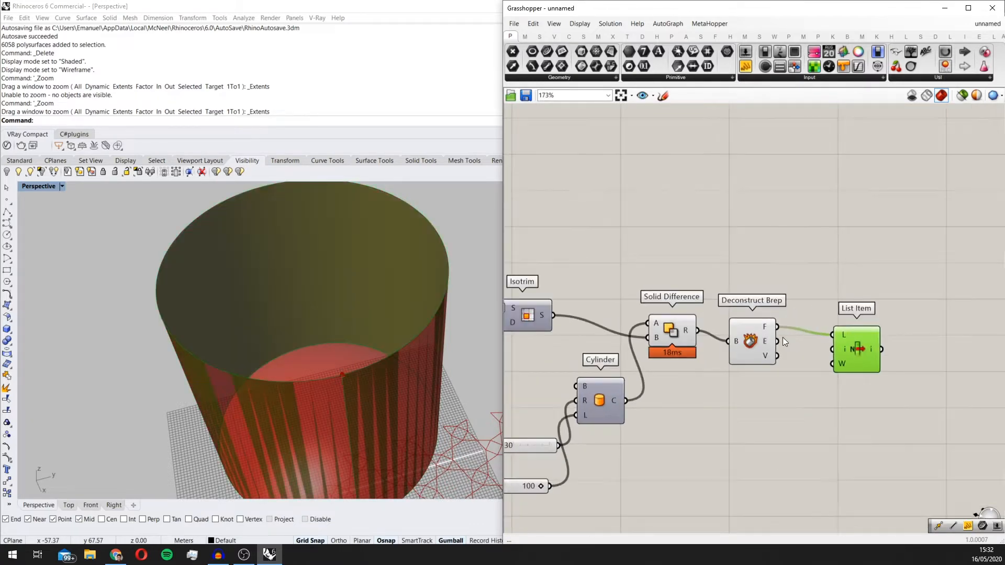
Step: Reverse the List input of the List Item component so it picks the dome face
{"action": "scroll", "coordinate": [775, 366], "scroll_direction": "up", "scroll_amount": 2}
{"action": "double_click", "coordinate": [766, 406]}
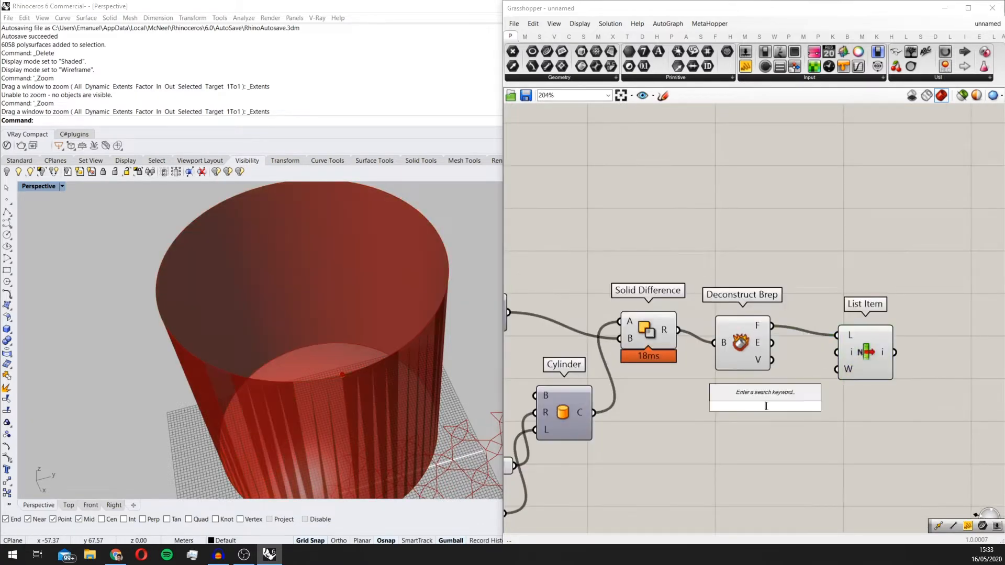
{"action": "left_click", "coordinate": [891, 362]}
{"action": "scroll", "coordinate": [829, 334], "scroll_direction": "up", "scroll_amount": 2}
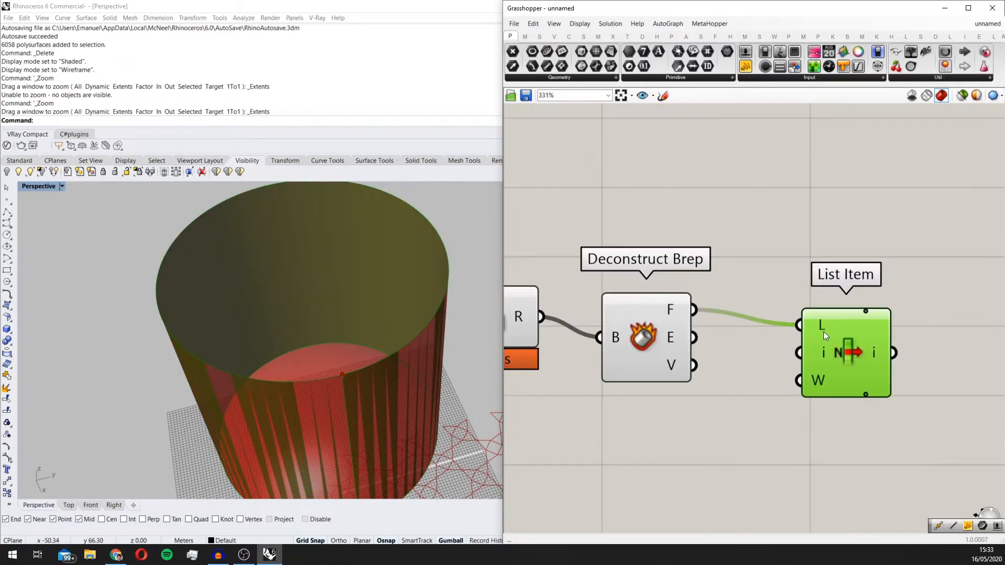
{"action": "right_click", "coordinate": [824, 331]}
{"action": "left_click", "coordinate": [846, 400]}
{"action": "scroll", "coordinate": [617, 319], "scroll_direction": "down", "scroll_amount": 3}
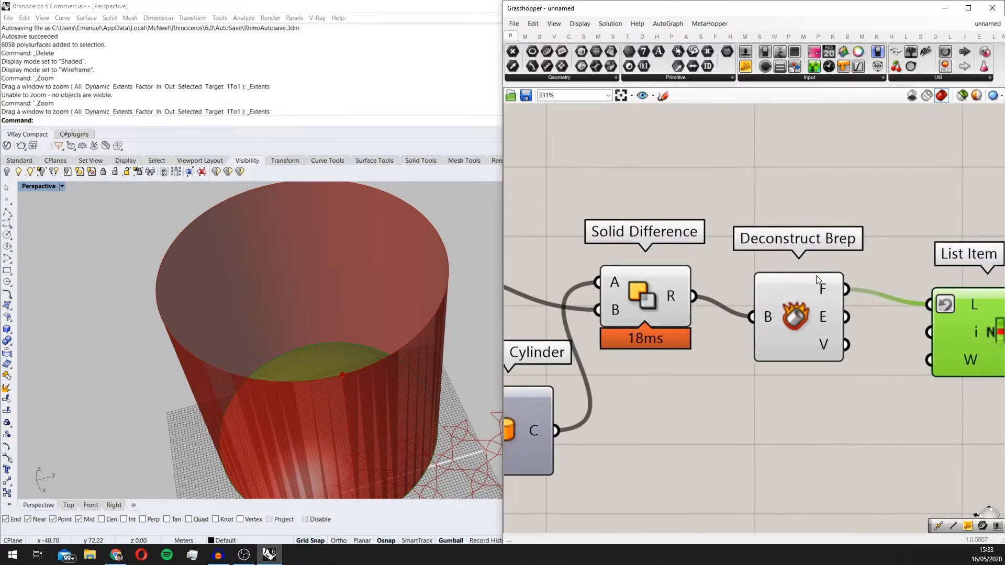
Step: Turn off the previews of Cylinder, Solid Difference and Deconstruct Brep, then select List Item to check the isolated dome
{"action": "left_click_drag", "start_coordinate": [788, 372], "coordinate": [626, 215]}
{"action": "middle_click", "coordinate": [722, 290]}
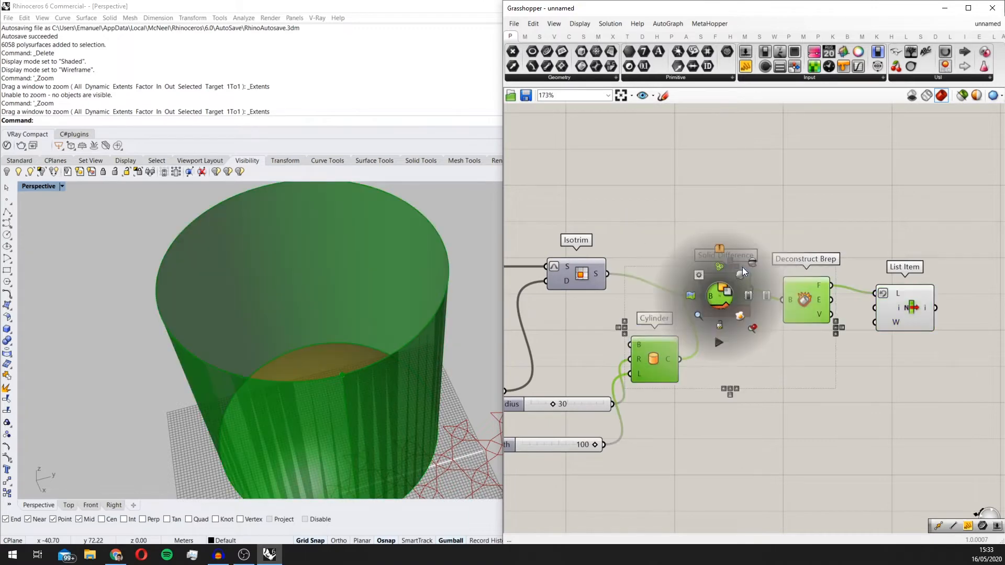
{"action": "left_click", "coordinate": [747, 268]}
{"action": "scroll", "coordinate": [362, 304], "scroll_direction": "down", "scroll_amount": 6}
{"action": "right_click_drag", "start_coordinate": [363, 304], "coordinate": [359, 341]}
{"action": "scroll", "coordinate": [375, 299], "scroll_direction": "up", "scroll_amount": 7}
{"action": "scroll", "coordinate": [889, 277], "scroll_direction": "down", "scroll_amount": 2}
{"action": "left_click", "coordinate": [906, 293]}
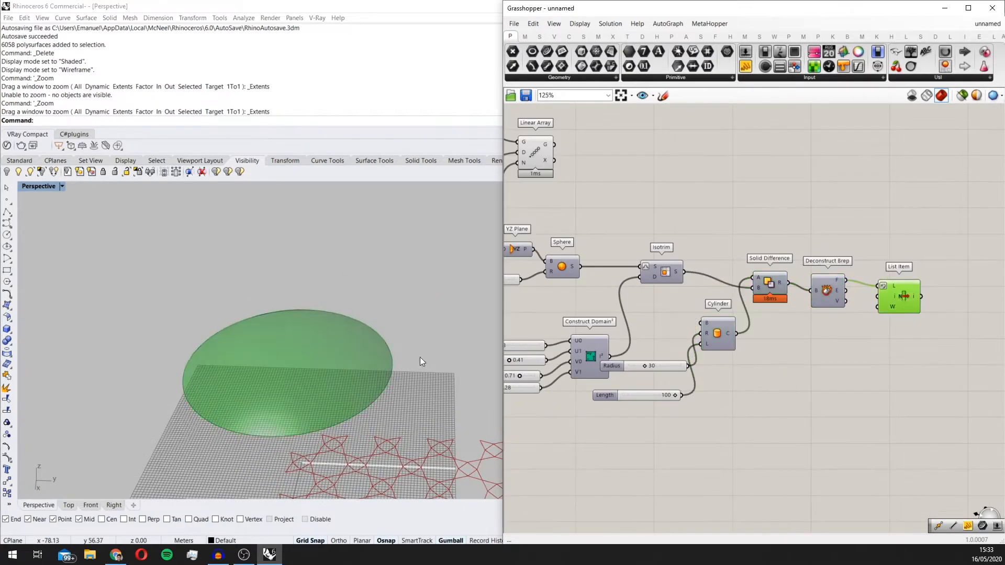
Step: Examine the Linear Array star pattern's extent and position relative to the dome surface in the viewport
{"action": "scroll", "coordinate": [419, 356], "scroll_direction": "down", "scroll_amount": 3}
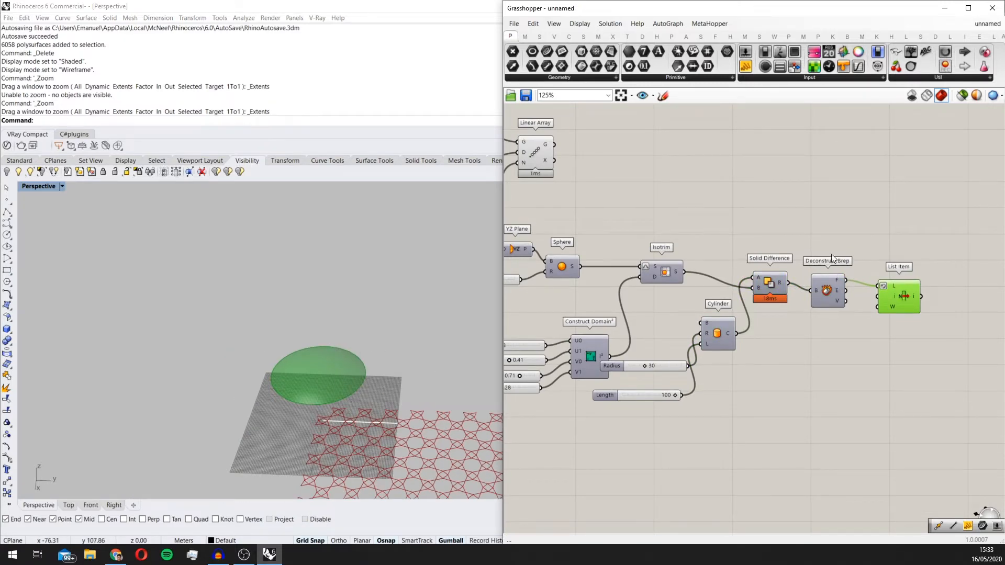
{"action": "scroll", "coordinate": [824, 237], "scroll_direction": "down", "scroll_amount": 2}
{"action": "right_click_drag", "start_coordinate": [824, 237], "coordinate": [890, 280]}
{"action": "scroll", "coordinate": [790, 235], "scroll_direction": "up", "scroll_amount": 1}
{"action": "left_click_drag", "start_coordinate": [668, 225], "coordinate": [675, 225]}
{"action": "right_click_drag", "start_coordinate": [825, 292], "coordinate": [741, 291]}
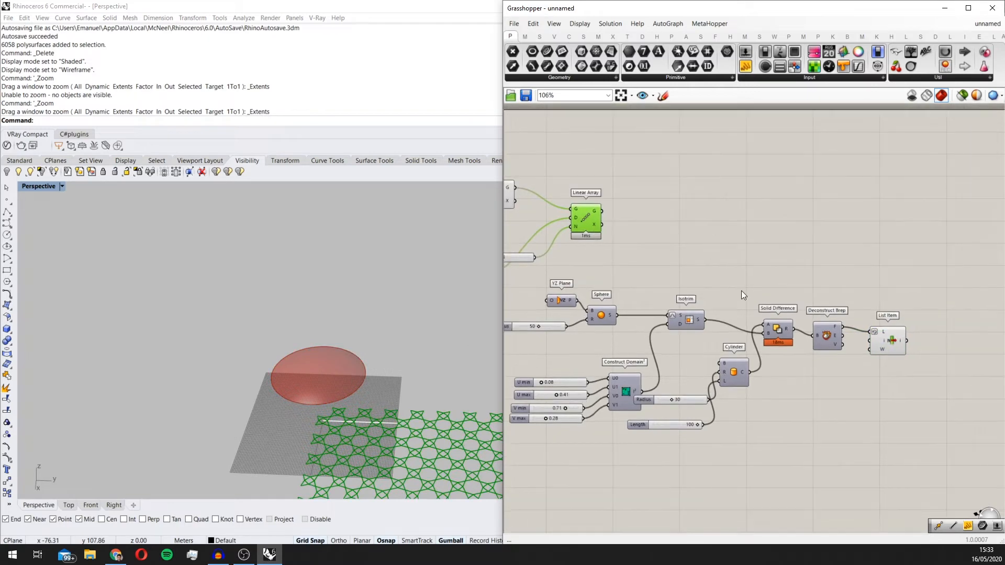
{"action": "scroll", "coordinate": [361, 429], "scroll_direction": "up", "scroll_amount": 5}
{"action": "scroll", "coordinate": [393, 431], "scroll_direction": "down", "scroll_amount": 5}
{"action": "scroll", "coordinate": [390, 429], "scroll_direction": "down", "scroll_amount": 4}
{"action": "scroll", "coordinate": [350, 406], "scroll_direction": "up", "scroll_amount": 4}
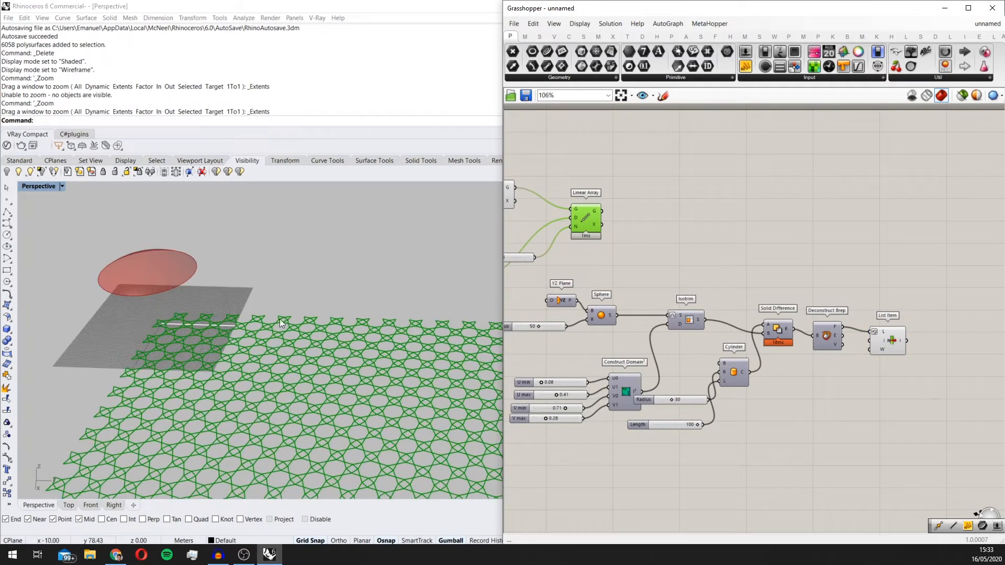
Step: Add a Map to Surface component, the version that maps curves via control points, above the List Item
{"action": "right_click_drag", "start_coordinate": [788, 251], "coordinate": [754, 252]}
{"action": "double_click", "coordinate": [764, 242]}
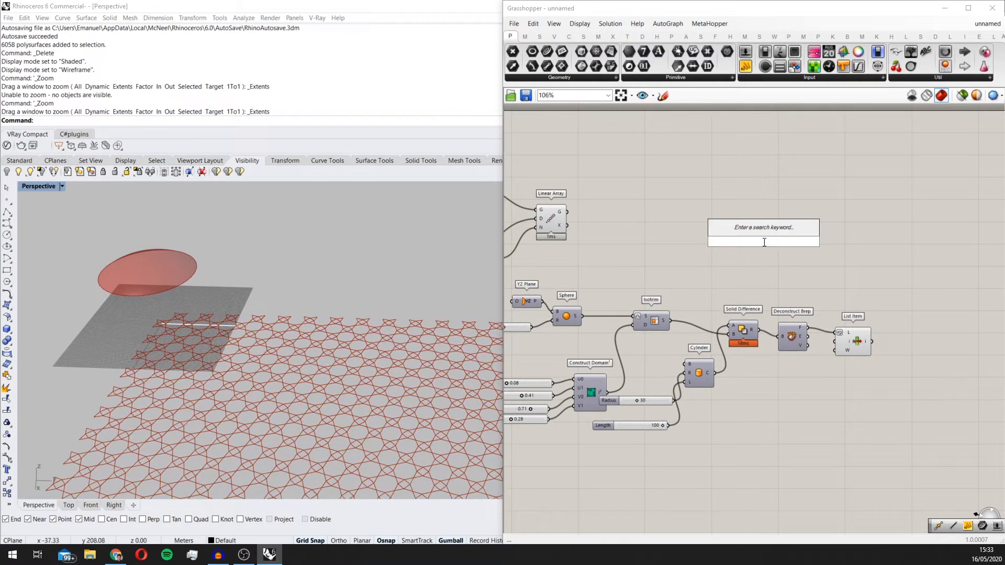
{"action": "type", "text": "map"}
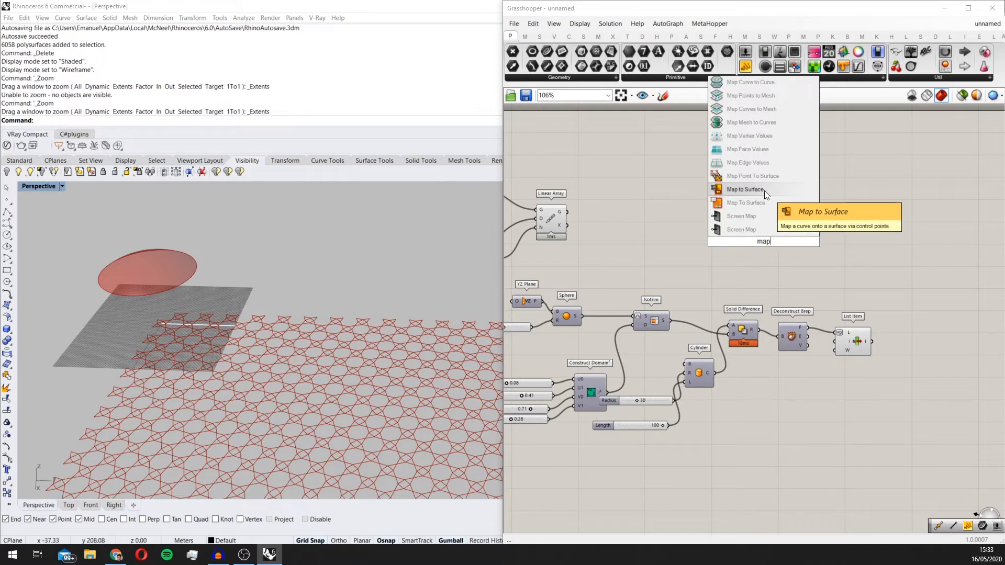
{"action": "left_click", "coordinate": [764, 191]}
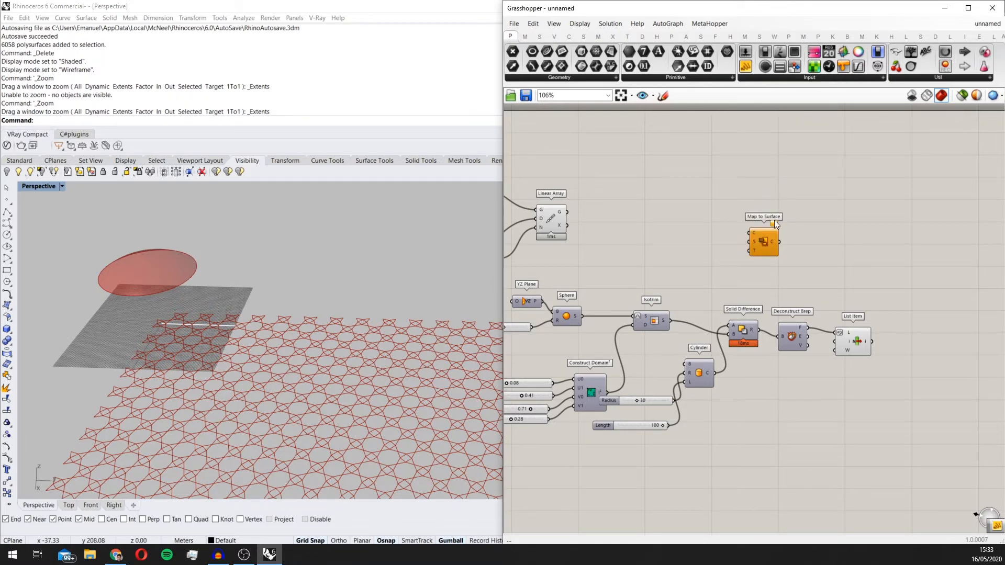
Step: Add a Panel and connect the Linear Array geometry output to it to read the data type
{"action": "left_click", "coordinate": [546, 221]}
{"action": "double_click", "coordinate": [633, 231]}
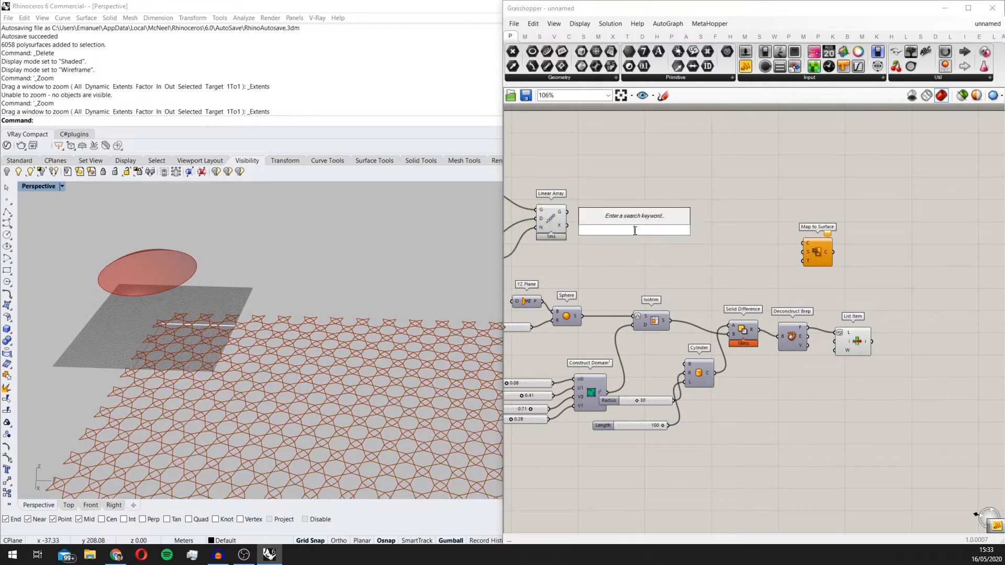
{"action": "type", "text": "pane"}
{"action": "key", "text": "Up"}
{"action": "key", "text": "Up"}
{"action": "key", "text": "Up"}
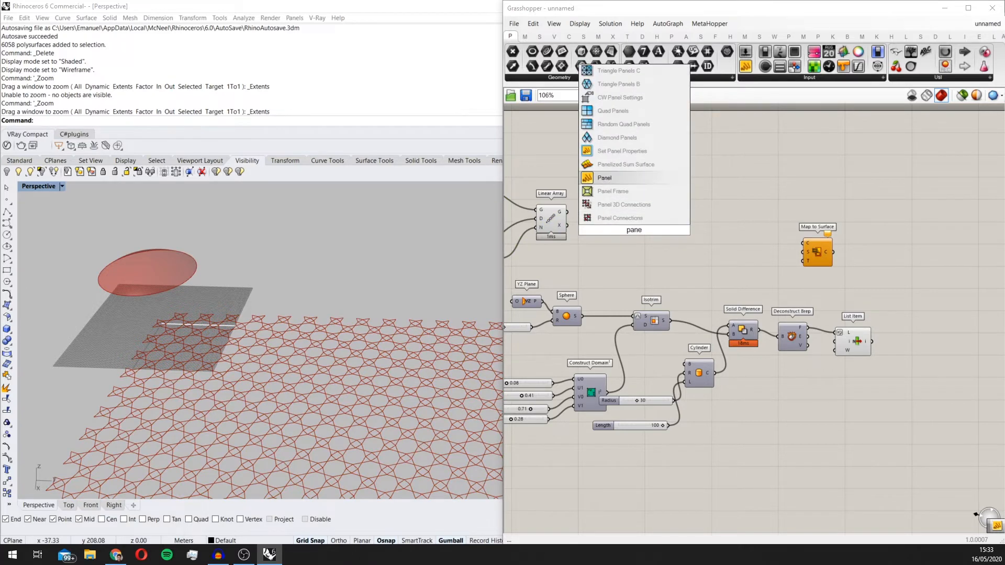
{"action": "key", "text": "Return"}
{"action": "scroll", "coordinate": [633, 230], "scroll_direction": "up", "scroll_amount": 3}
{"action": "left_click_drag", "start_coordinate": [518, 208], "coordinate": [568, 238]}
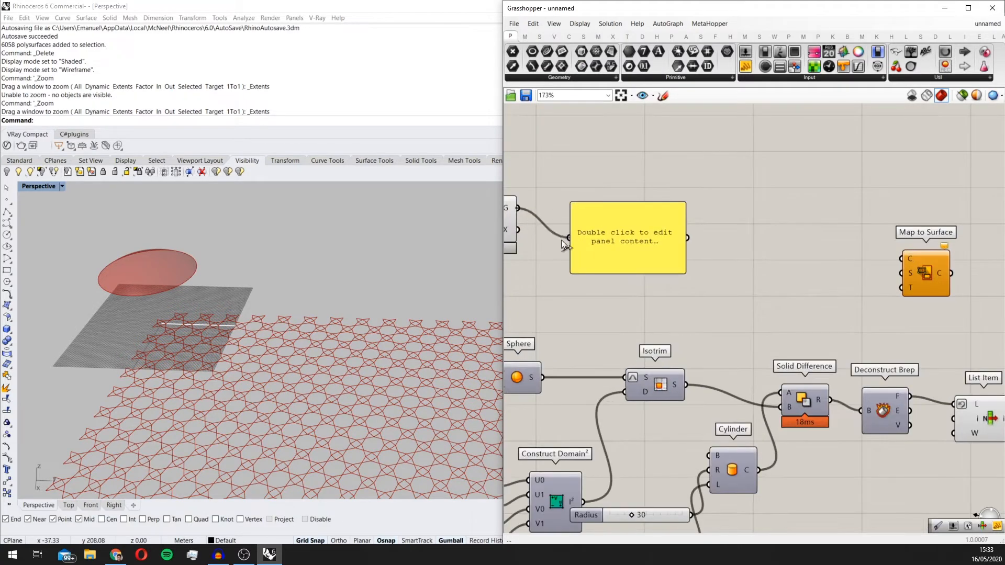
{"action": "scroll", "coordinate": [608, 237], "scroll_direction": "up", "scroll_amount": 2}
{"action": "scroll", "coordinate": [602, 224], "scroll_direction": "down", "scroll_amount": 3}
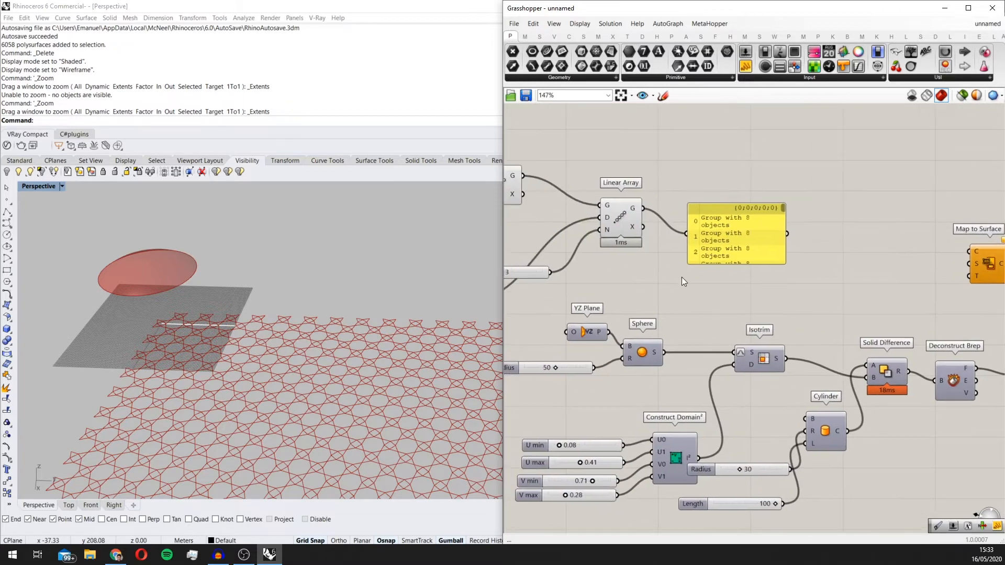
Step: Add an Ungroup component and connect it between the Linear Array geometry output and the Map to Surface curve input
{"action": "double_click", "coordinate": [681, 278]}
{"action": "type", "text": "ungroup"}
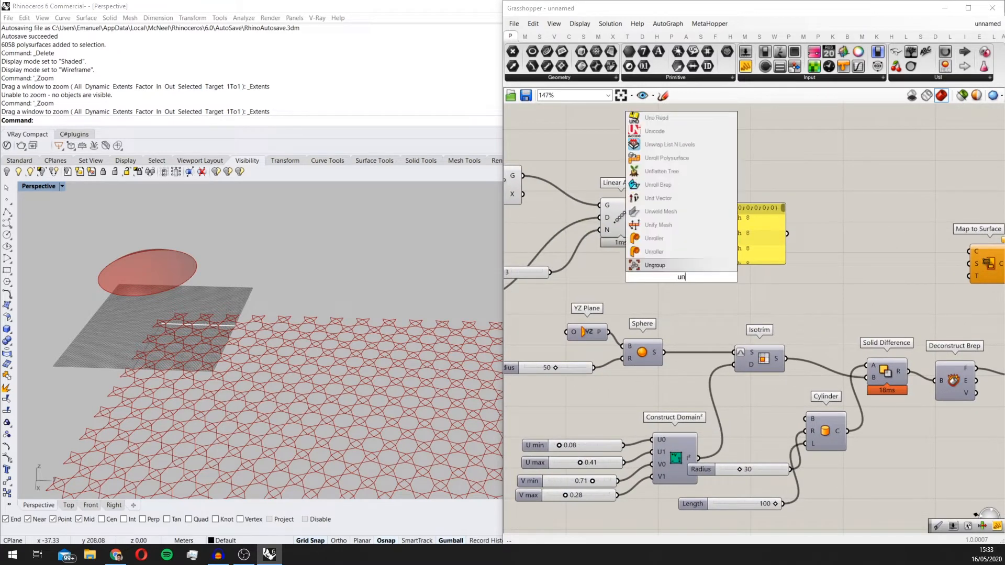
{"action": "left_click", "coordinate": [670, 263]}
{"action": "left_click_drag", "start_coordinate": [645, 209], "coordinate": [891, 281]}
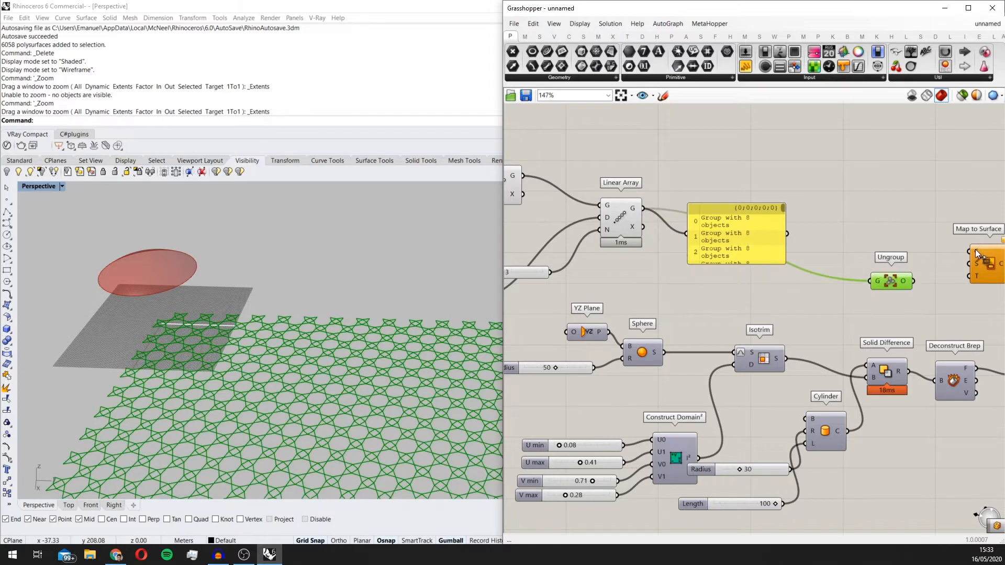
{"action": "left_click_drag", "start_coordinate": [971, 251], "coordinate": [913, 280]}
Step: Delete the Panel attached to the Linear Array output
{"action": "right_click_drag", "start_coordinate": [805, 235], "coordinate": [660, 237]}
{"action": "left_click_drag", "start_coordinate": [612, 220], "coordinate": [664, 188]}
{"action": "key", "text": "Delete"}
Step: Connect the List Item output to the Target input of Map to Surface and move that component clear of the others
{"action": "right_click_drag", "start_coordinate": [816, 302], "coordinate": [740, 304]}
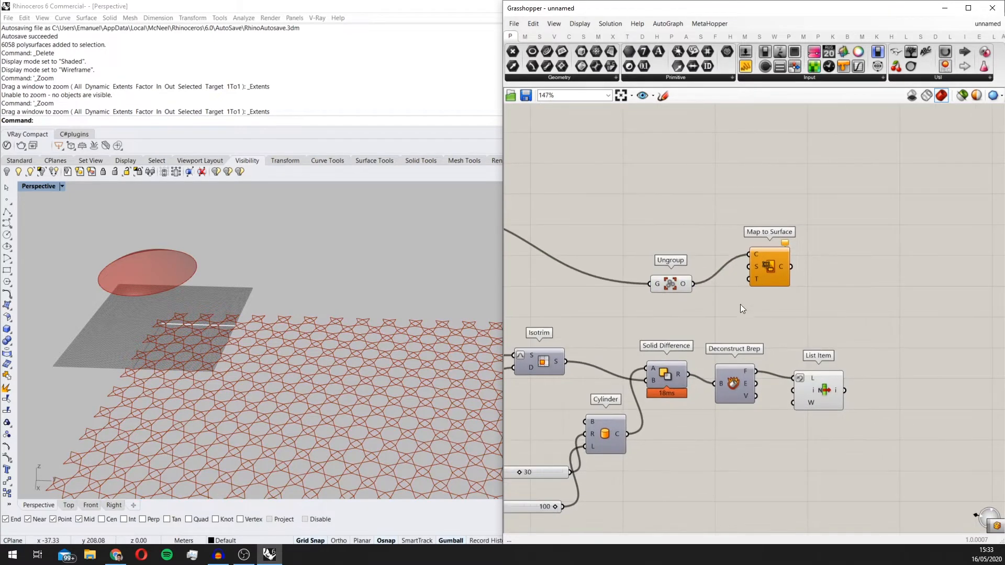
{"action": "left_click", "coordinate": [819, 387]}
{"action": "left_click_drag", "start_coordinate": [820, 386], "coordinate": [816, 370]}
{"action": "left_click_drag", "start_coordinate": [772, 275], "coordinate": [841, 406]}
{"action": "scroll", "coordinate": [837, 292], "scroll_direction": "up", "scroll_amount": 2}
{"action": "left_click_drag", "start_coordinate": [847, 296], "coordinate": [907, 309]}
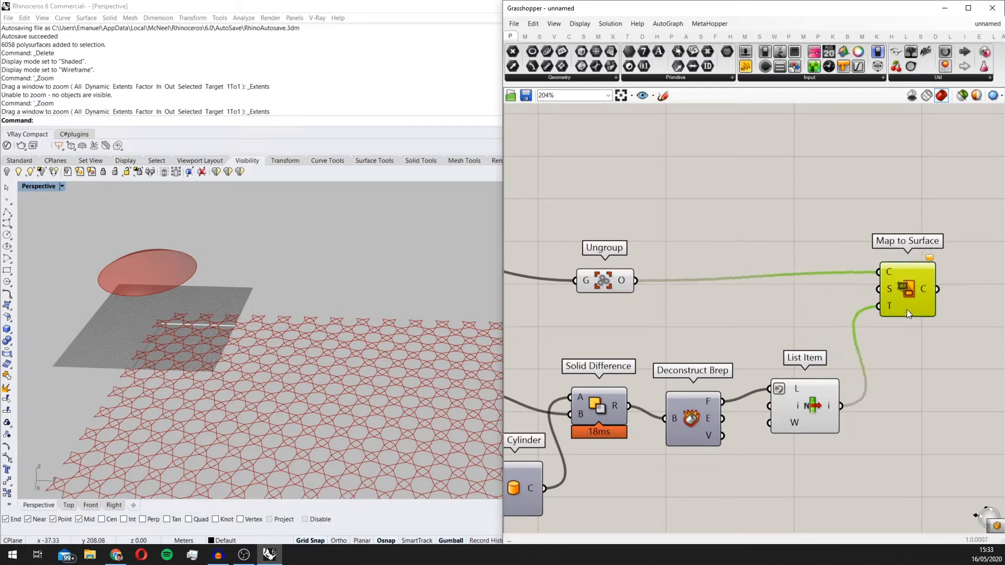
Step: Add a Bounding Box component below the Ungroup wire and connect the Linear Array geometry to its Content input
{"action": "scroll", "coordinate": [300, 270], "scroll_direction": "down", "scroll_amount": 5}
{"action": "middle_click", "coordinate": [302, 271]}
{"action": "right_click_drag", "start_coordinate": [381, 340], "coordinate": [396, 345]}
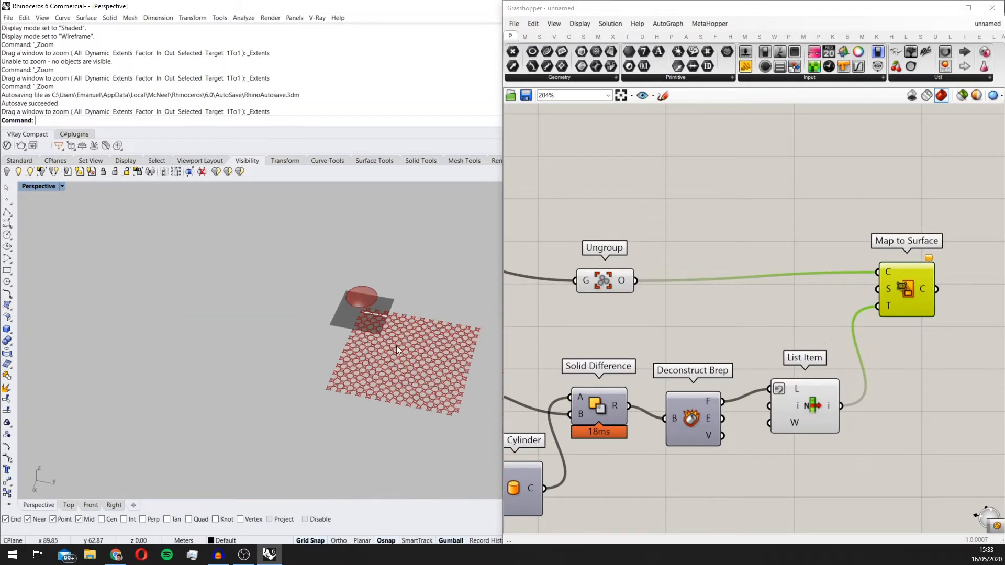
{"action": "scroll", "coordinate": [397, 345], "scroll_direction": "up", "scroll_amount": 4}
{"action": "scroll", "coordinate": [333, 406], "scroll_direction": "down", "scroll_amount": 2}
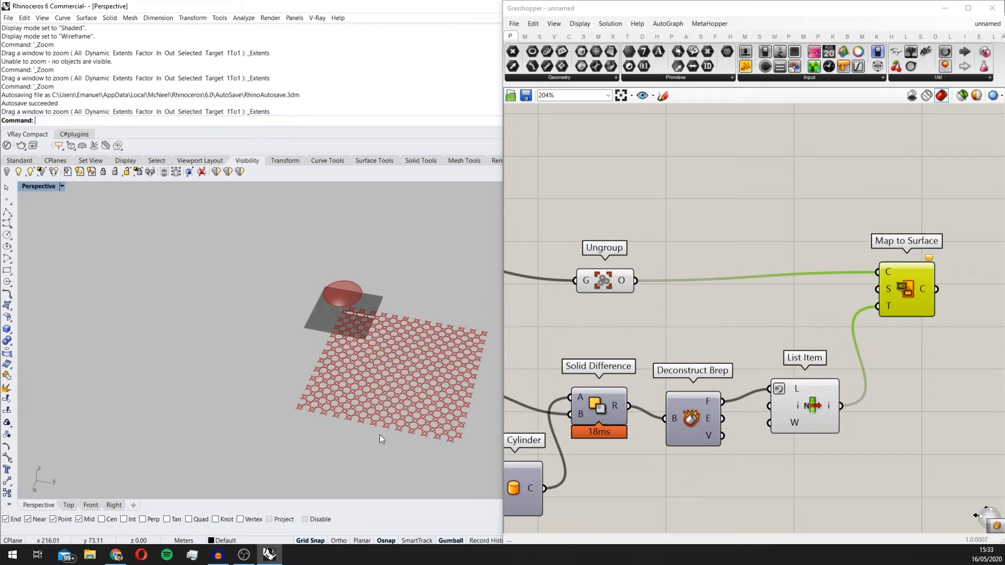
{"action": "scroll", "coordinate": [666, 322], "scroll_direction": "down", "scroll_amount": 1}
{"action": "right_click_drag", "start_coordinate": [666, 323], "coordinate": [742, 313]}
{"action": "double_click", "coordinate": [605, 314]}
{"action": "type", "text": "bound"}
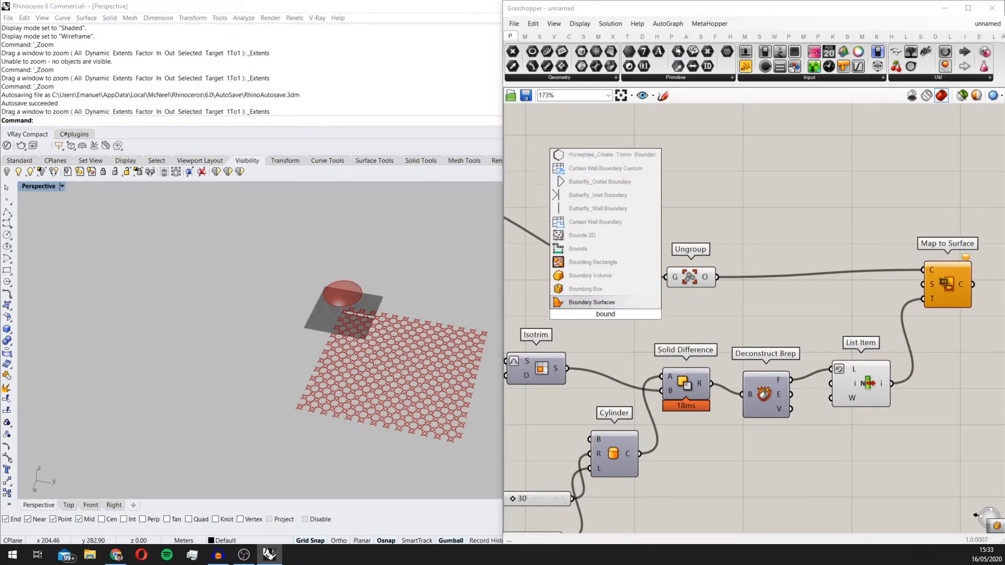
{"action": "left_click", "coordinate": [611, 293]}
{"action": "right_click_drag", "start_coordinate": [624, 295], "coordinate": [737, 306]}
{"action": "left_click_drag", "start_coordinate": [558, 234], "coordinate": [702, 323]}
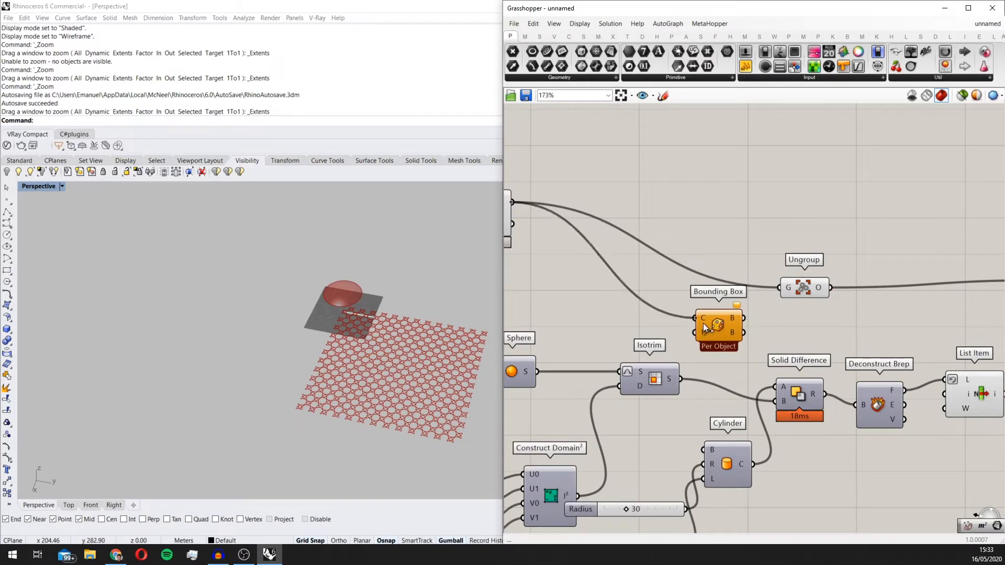
Step: Flatten the Content input of the Bounding Box component
{"action": "scroll", "coordinate": [719, 337], "scroll_direction": "up", "scroll_amount": 4}
{"action": "scroll", "coordinate": [513, 402], "scroll_direction": "up", "scroll_amount": 7}
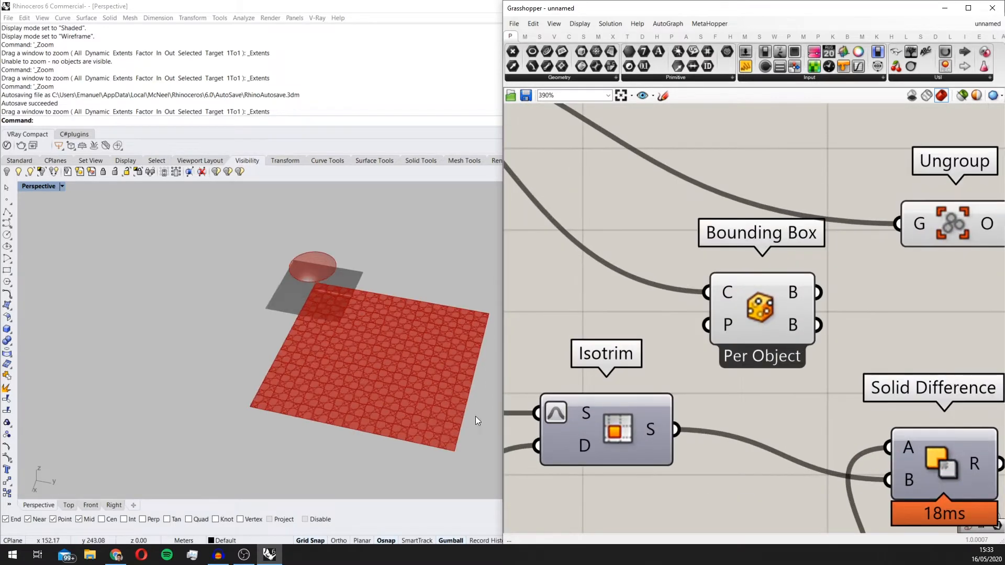
{"action": "right_click", "coordinate": [737, 291]}
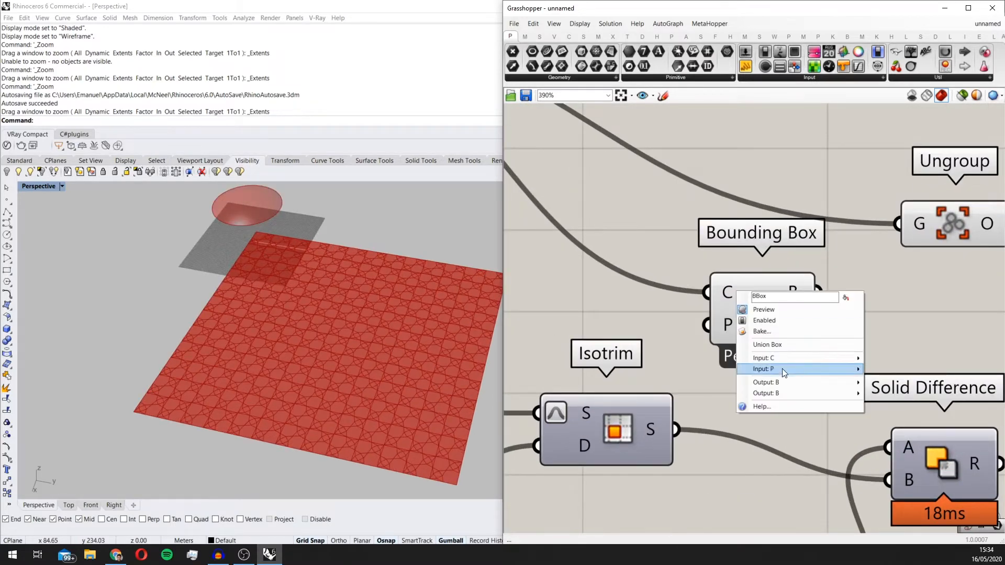
{"action": "left_click", "coordinate": [732, 293]}
{"action": "right_click", "coordinate": [732, 294]}
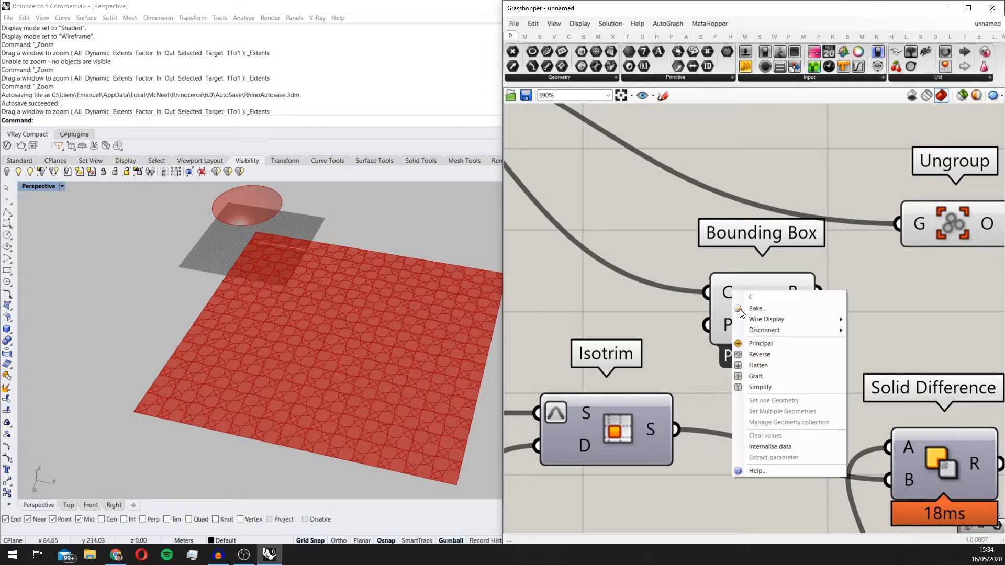
{"action": "left_click", "coordinate": [789, 364]}
{"action": "scroll", "coordinate": [752, 309], "scroll_direction": "up", "scroll_amount": 1}
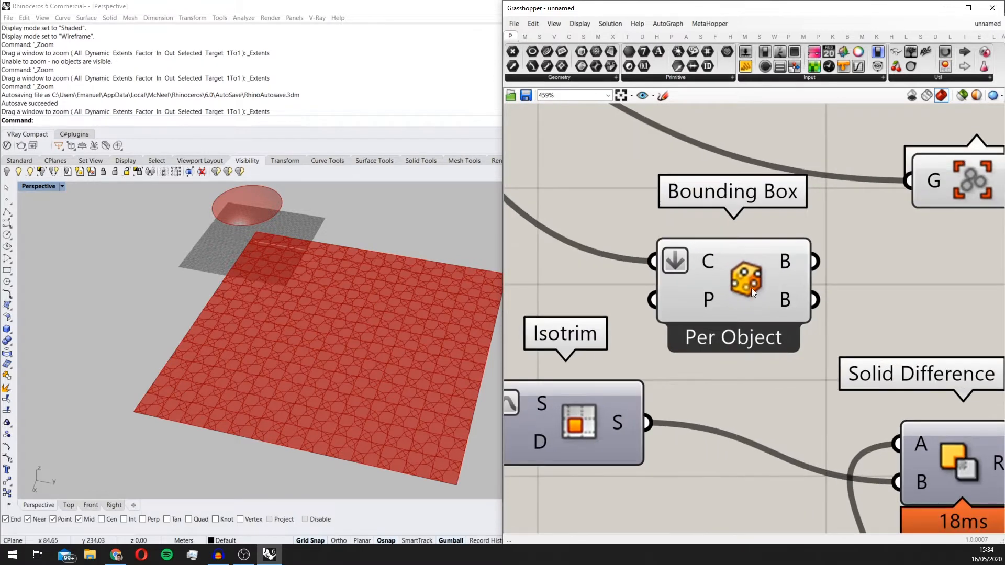
Step: Switch the Bounding Box component from per-object boxes to Union Box and check its output around the pattern
{"action": "left_click", "coordinate": [750, 286]}
{"action": "right_click", "coordinate": [750, 284]}
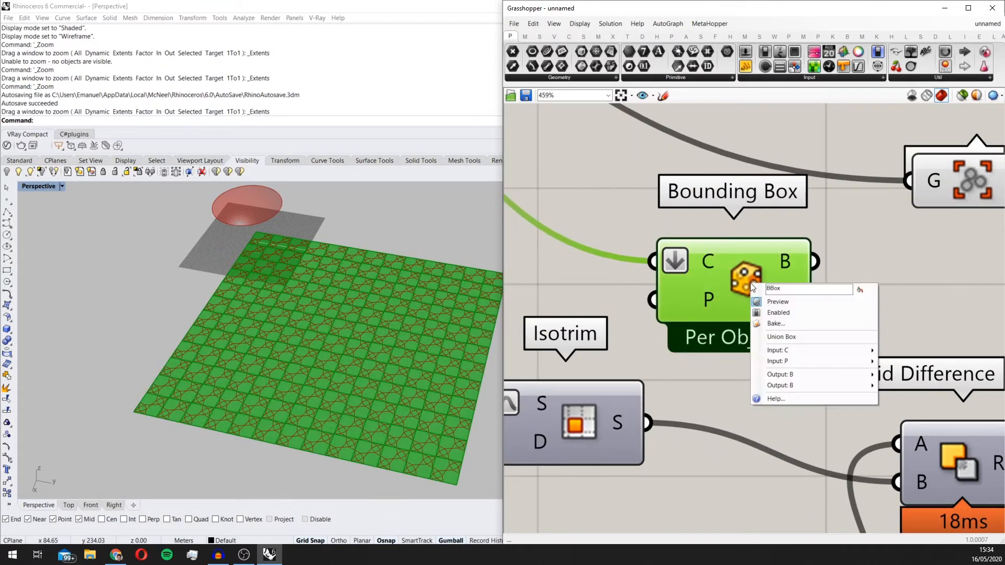
{"action": "left_click", "coordinate": [783, 337]}
{"action": "scroll", "coordinate": [666, 328], "scroll_direction": "down", "scroll_amount": 2}
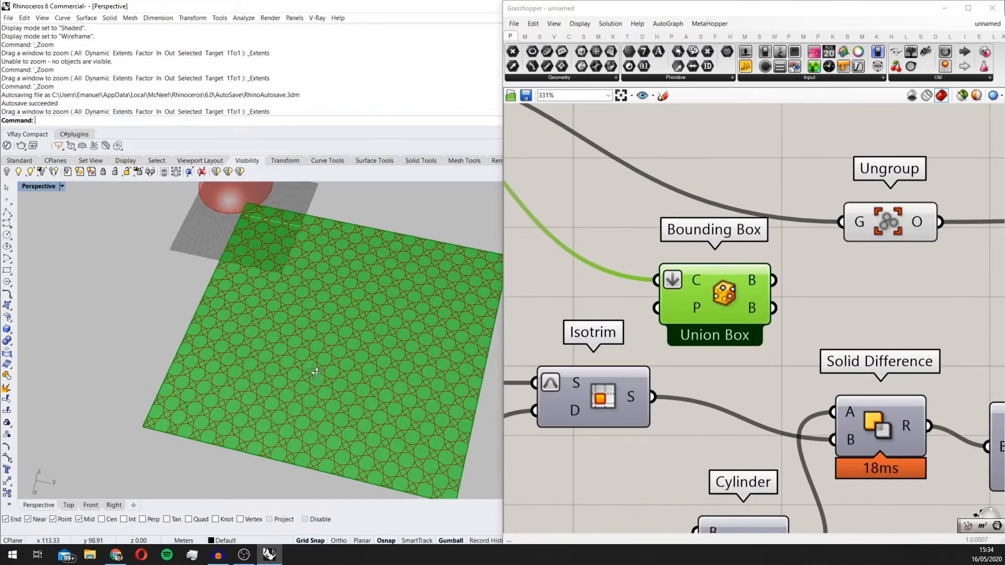
{"action": "right_click_drag", "start_coordinate": [316, 372], "coordinate": [315, 371]}
{"action": "scroll", "coordinate": [633, 317], "scroll_direction": "down", "scroll_amount": 3}
{"action": "right_click_drag", "start_coordinate": [727, 305], "coordinate": [634, 340]}
{"action": "mouse_move", "coordinate": [628, 332]}
{"action": "left_mouse_down"}
{"action": "mouse_move", "coordinate": [758, 345]}
{"action": "mouse_move", "coordinate": [615, 336]}
{"action": "left_mouse_up"}
{"action": "scroll", "coordinate": [614, 338], "scroll_direction": "up", "scroll_amount": 2}
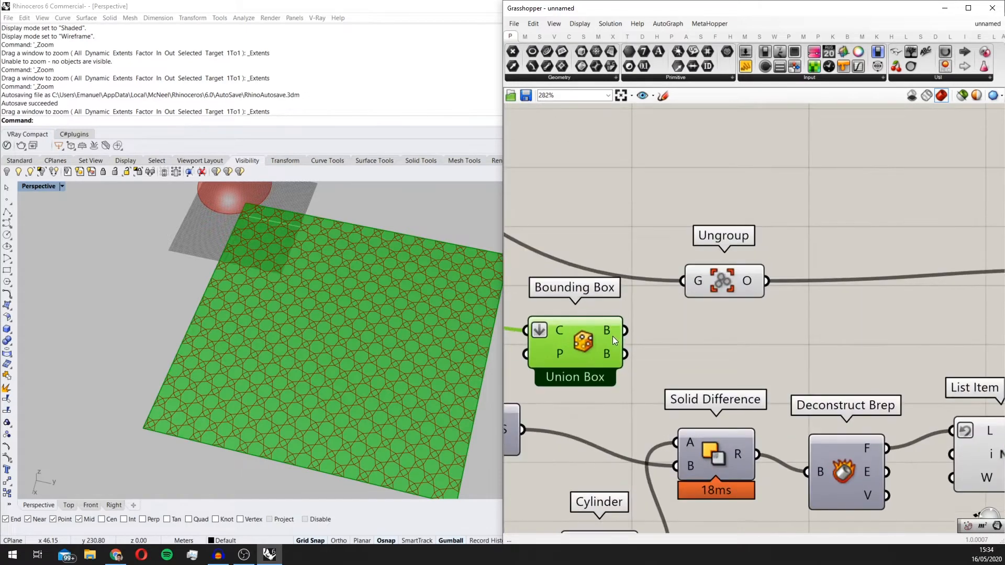
{"action": "scroll", "coordinate": [605, 332], "scroll_direction": "down", "scroll_amount": 1}
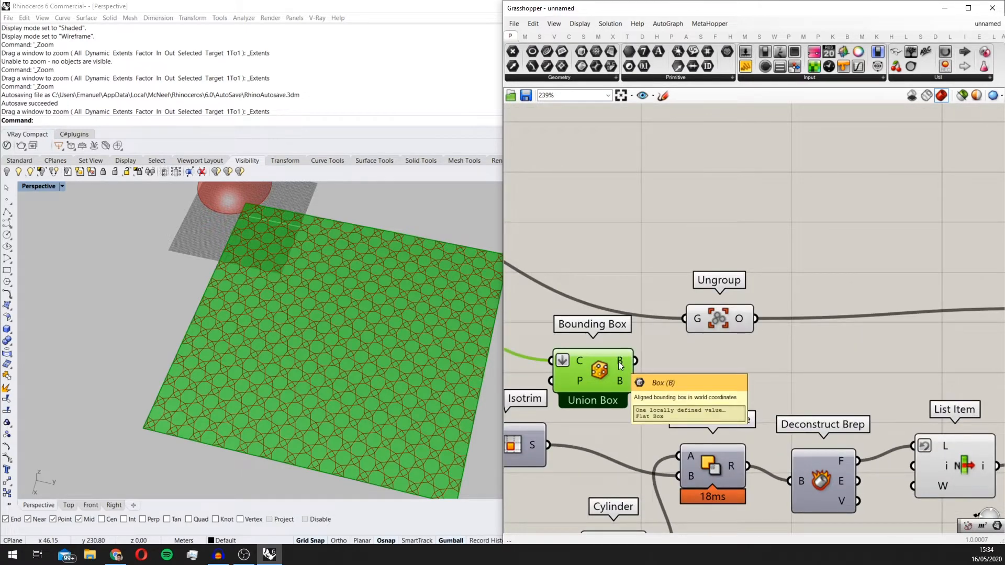
Step: Connect the Bounding Box component's aligned Box output to the Source input of Map to Surface and check the mapped pattern
{"action": "scroll", "coordinate": [618, 362], "scroll_direction": "down", "scroll_amount": 3}
{"action": "left_click_drag", "start_coordinate": [632, 359], "coordinate": [881, 339]}
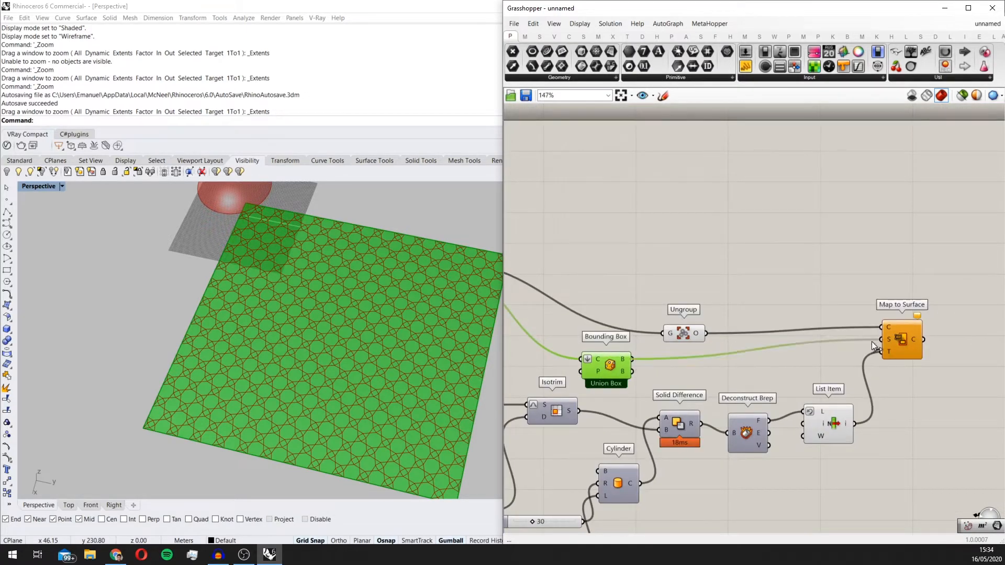
{"action": "scroll", "coordinate": [365, 328], "scroll_direction": "down", "scroll_amount": 3}
{"action": "right_click_drag", "start_coordinate": [365, 329], "coordinate": [408, 314]}
{"action": "scroll", "coordinate": [281, 285], "scroll_direction": "up", "scroll_amount": 7}
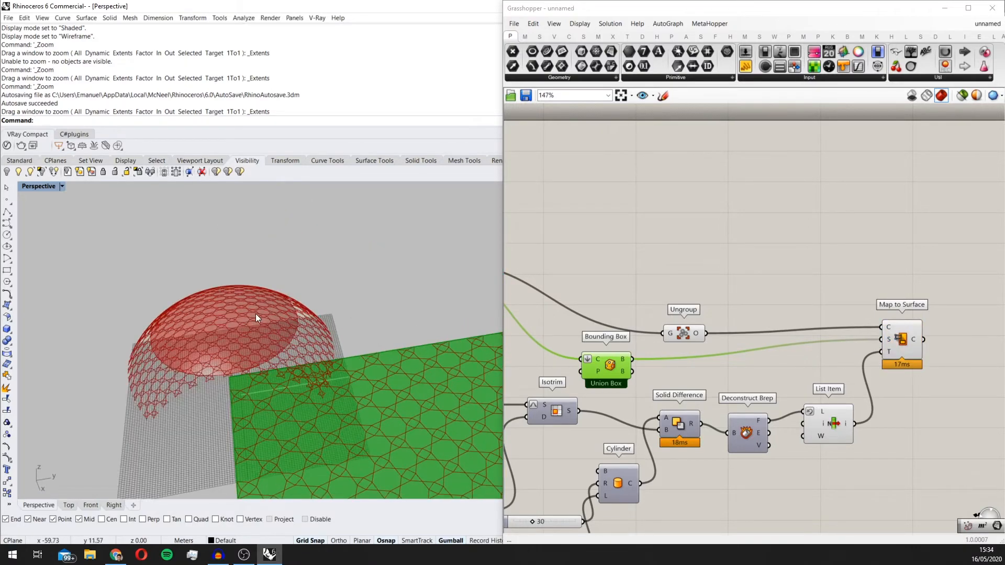
{"action": "right_click_drag", "start_coordinate": [256, 313], "coordinate": [320, 345]}
{"action": "scroll", "coordinate": [320, 345], "scroll_direction": "down", "scroll_amount": 5}
{"action": "scroll", "coordinate": [269, 373], "scroll_direction": "up", "scroll_amount": 5}
{"action": "right_click_drag", "start_coordinate": [269, 372], "coordinate": [382, 377]}
Step: Preview the Isotrim surface to compare it with the mapped pattern, and hide that preview again
{"action": "left_click", "coordinate": [676, 316]}
{"action": "scroll", "coordinate": [677, 316], "scroll_direction": "down", "scroll_amount": 2}
{"action": "right_click_drag", "start_coordinate": [677, 315], "coordinate": [852, 259]}
{"action": "scroll", "coordinate": [787, 319], "scroll_direction": "up", "scroll_amount": 2}
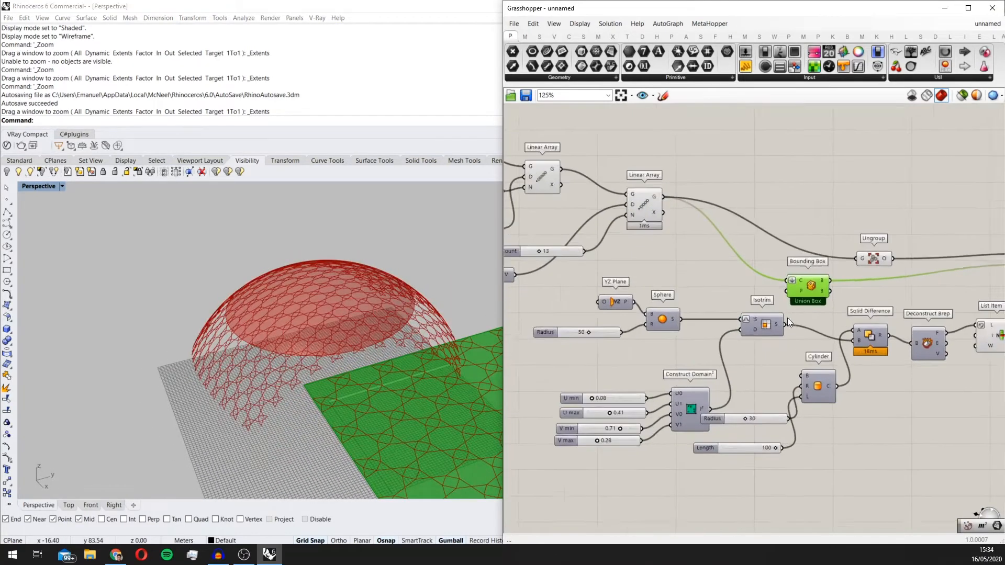
{"action": "left_click", "coordinate": [764, 325]}
{"action": "middle_click", "coordinate": [764, 326]}
{"action": "left_click", "coordinate": [785, 308]}
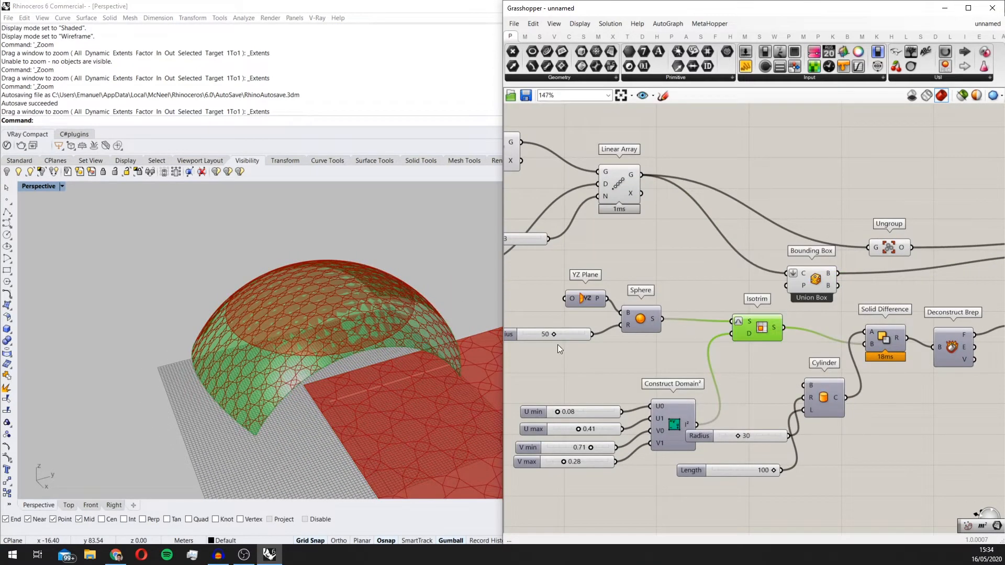
{"action": "right_click_drag", "start_coordinate": [454, 322], "coordinate": [520, 350]}
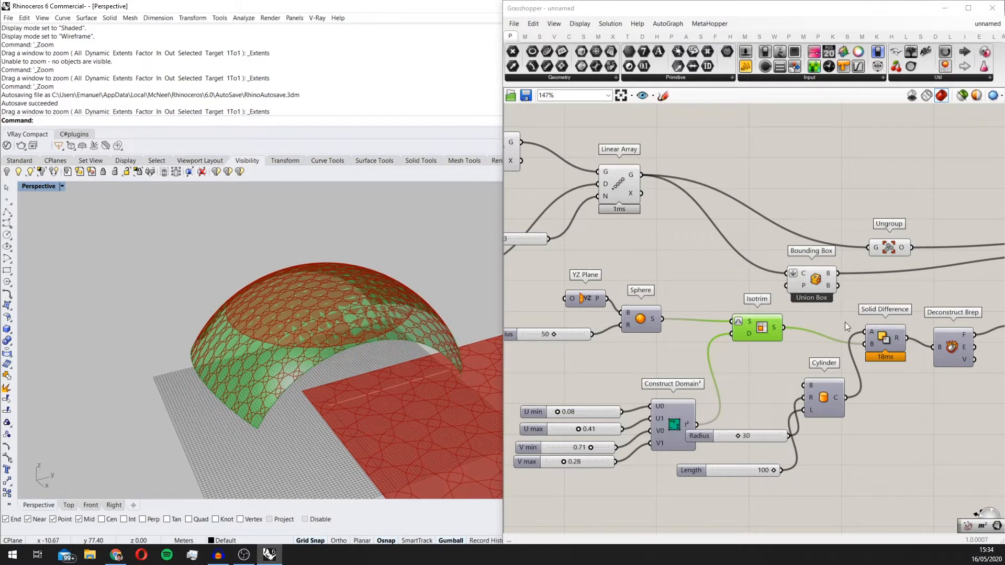
{"action": "right_click_drag", "start_coordinate": [845, 325], "coordinate": [753, 337]}
{"action": "middle_click", "coordinate": [671, 343]}
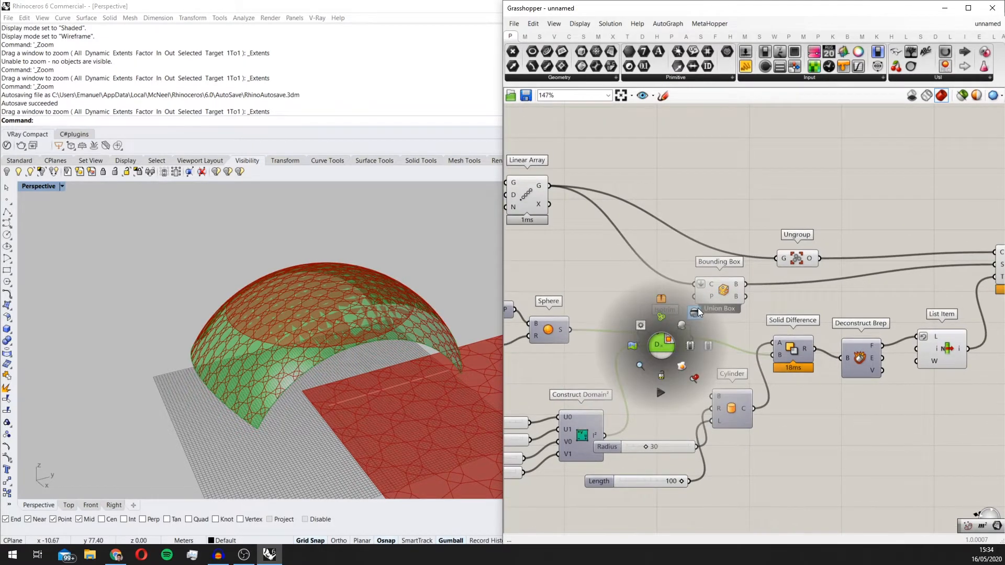
{"action": "left_click", "coordinate": [699, 309]}
Step: Shift the Map to Surface component slightly on the canvas
{"action": "right_click_drag", "start_coordinate": [355, 323], "coordinate": [347, 347]}
{"action": "right_click_drag", "start_coordinate": [907, 348], "coordinate": [732, 330]}
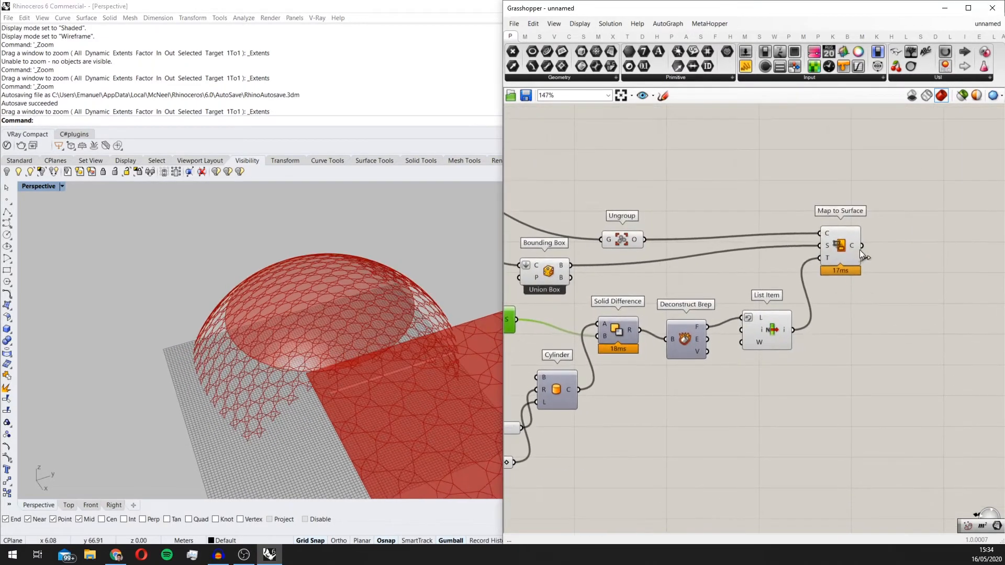
{"action": "left_click_drag", "start_coordinate": [856, 268], "coordinate": [848, 261]}
{"action": "left_click_drag", "start_coordinate": [842, 256], "coordinate": [849, 268]}
Step: Highlight the List Item face and examine how the mapped pattern extends past the circular dome edge, tracing the upstream components
{"action": "left_click", "coordinate": [758, 330]}
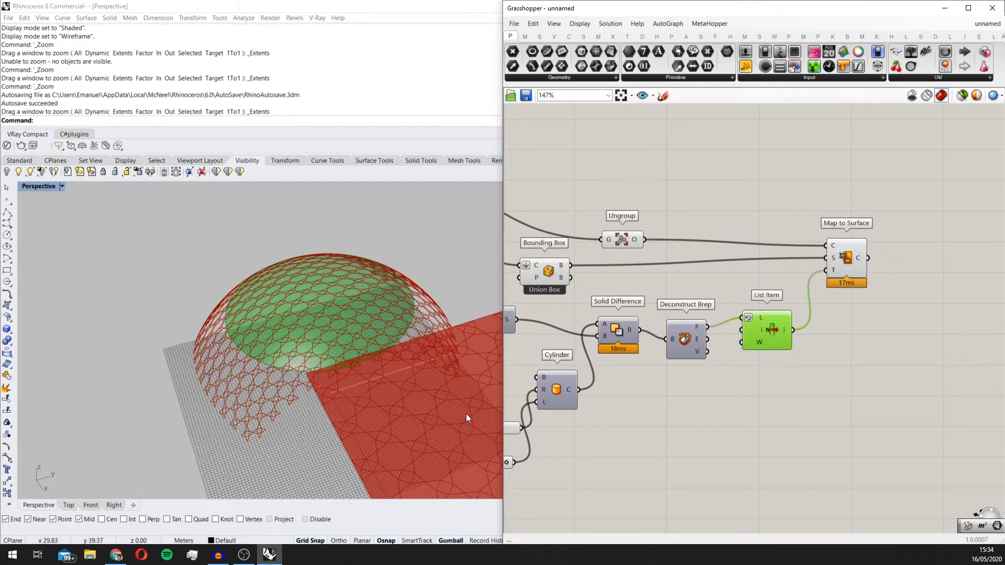
{"action": "scroll", "coordinate": [466, 413], "scroll_direction": "down", "scroll_amount": 2}
{"action": "right_click_drag", "start_coordinate": [602, 362], "coordinate": [643, 353]}
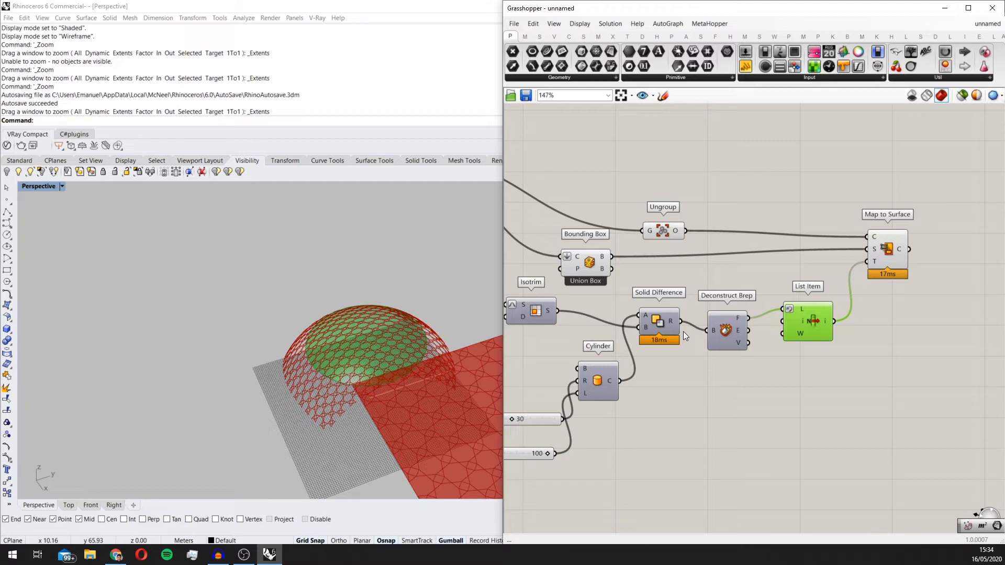
{"action": "scroll", "coordinate": [683, 331], "scroll_direction": "up", "scroll_amount": 2}
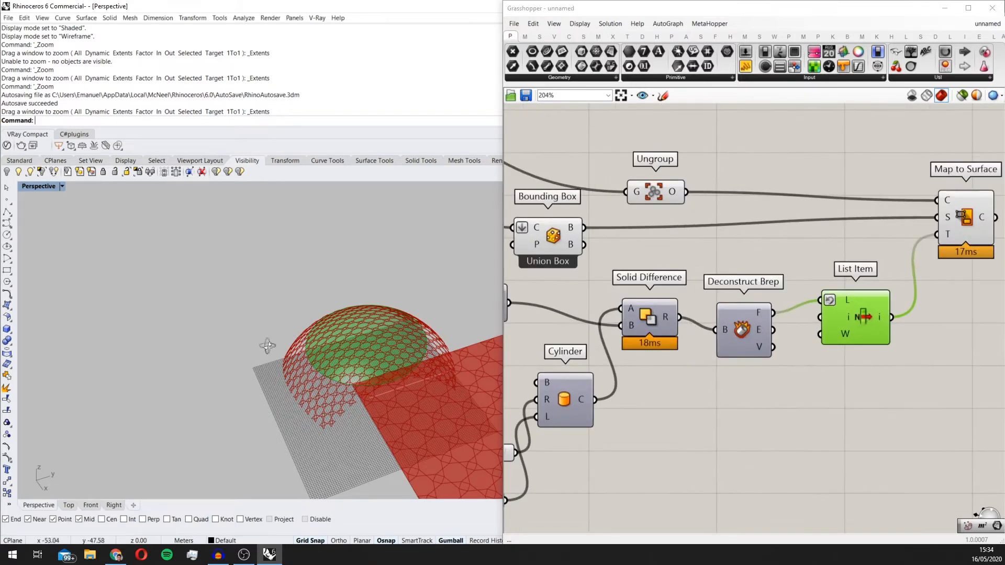
{"action": "right_click_drag", "start_coordinate": [398, 367], "coordinate": [405, 414]}
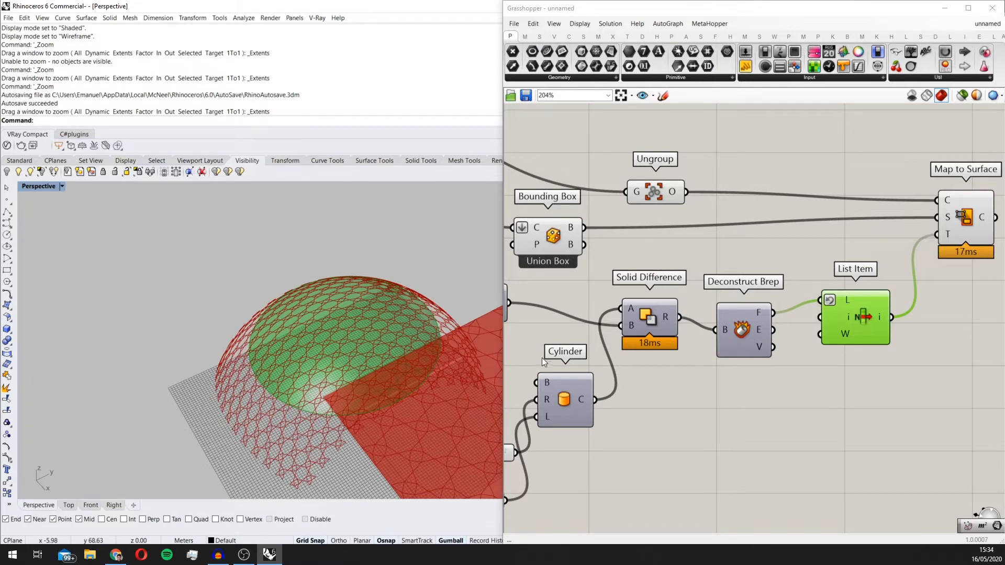
{"action": "right_click_drag", "start_coordinate": [571, 369], "coordinate": [655, 308]}
{"action": "right_click_drag", "start_coordinate": [542, 386], "coordinate": [598, 390]}
{"action": "right_click_drag", "start_coordinate": [684, 377], "coordinate": [740, 361]}
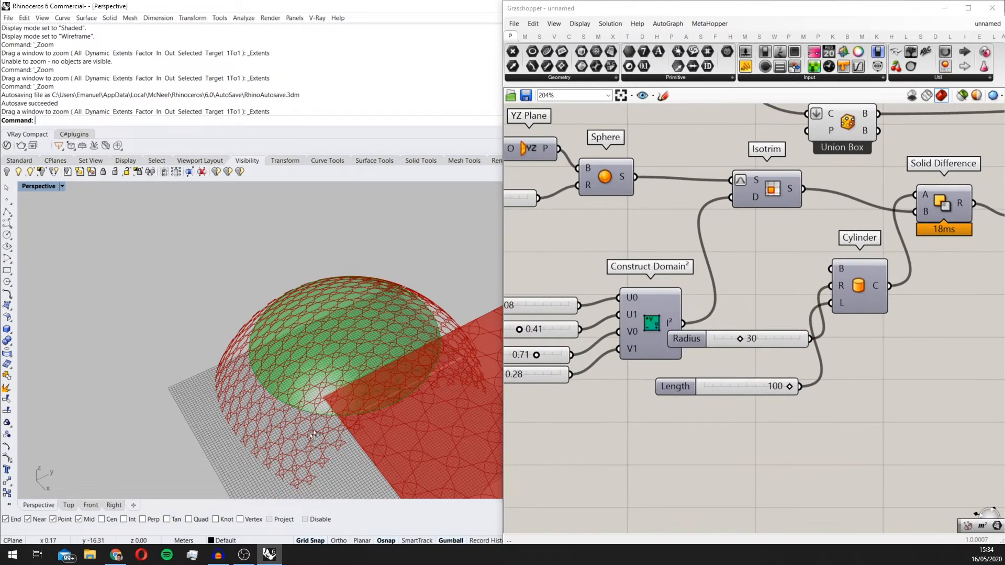
{"action": "scroll", "coordinate": [809, 398], "scroll_direction": "down", "scroll_amount": 2}
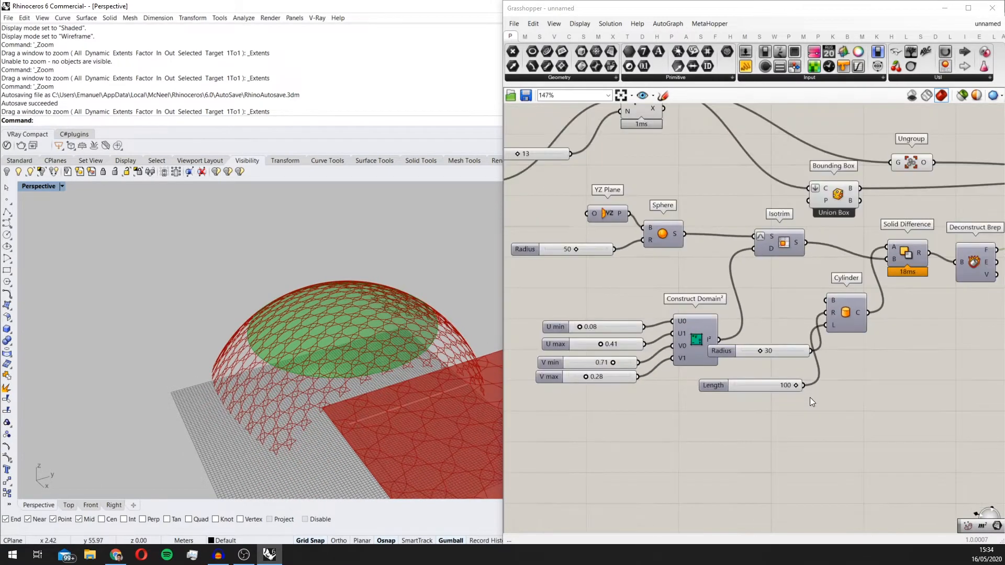
{"action": "right_click_drag", "start_coordinate": [809, 397], "coordinate": [743, 406]}
{"action": "right_click_drag", "start_coordinate": [477, 387], "coordinate": [467, 302]}
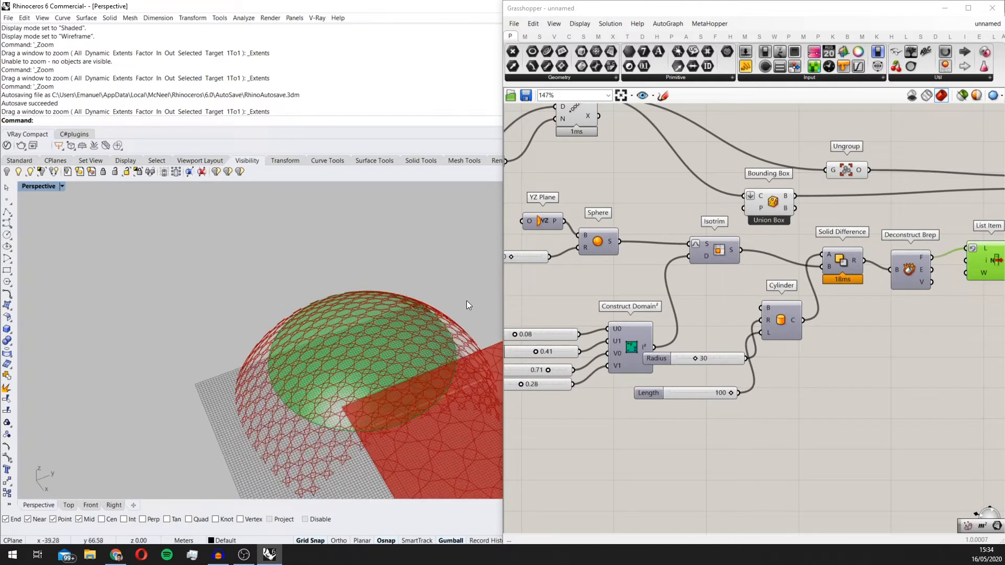
{"action": "right_click_drag", "start_coordinate": [474, 418], "coordinate": [438, 317]}
{"action": "scroll", "coordinate": [950, 338], "scroll_direction": "down", "scroll_amount": 1}
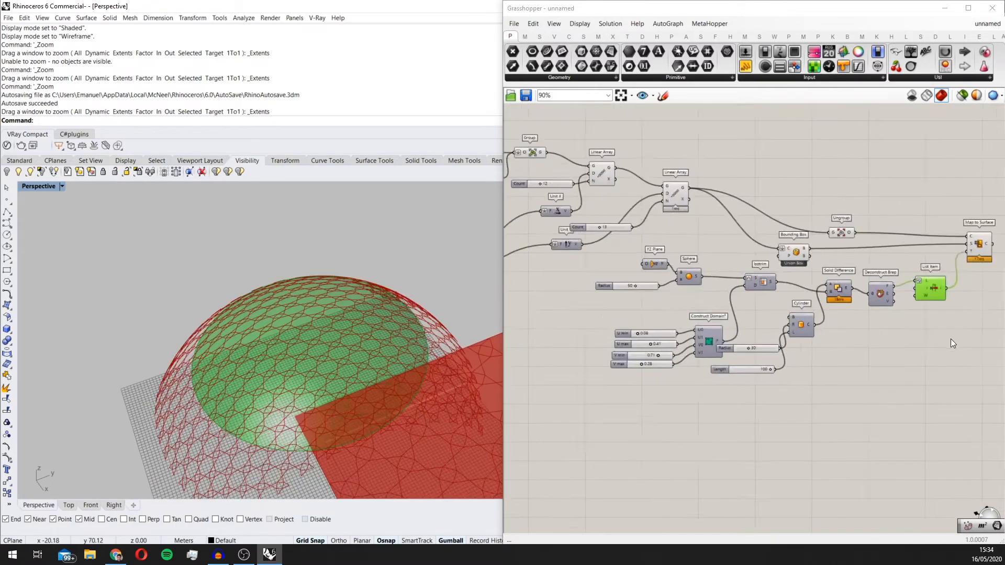
Step: Add a second Deconstruct Brep component below List Item and connect the List Item output to its Brep input
{"action": "right_click_drag", "start_coordinate": [950, 338], "coordinate": [848, 344]}
{"action": "scroll", "coordinate": [848, 346], "scroll_direction": "up", "scroll_amount": 1}
{"action": "double_click", "coordinate": [841, 356]}
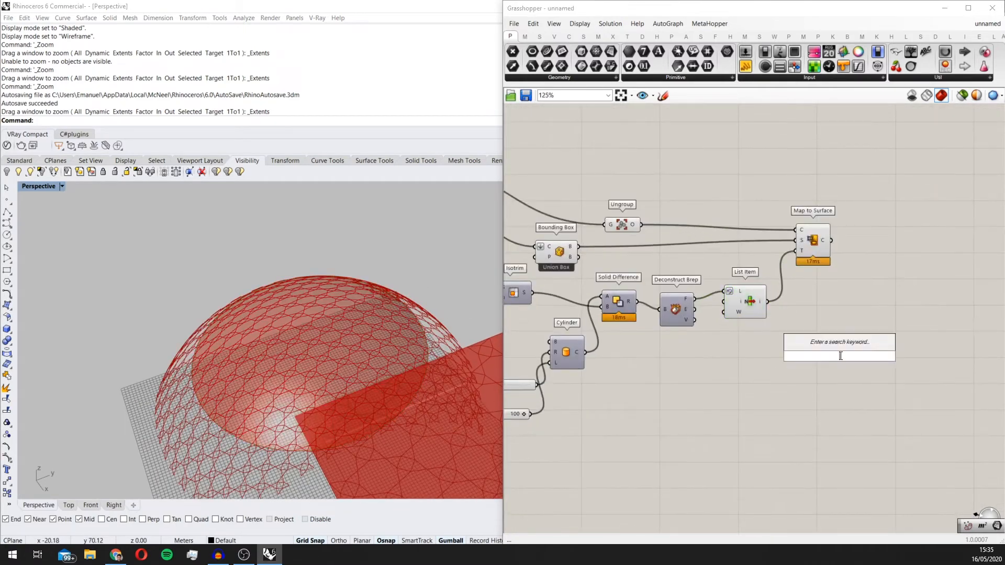
{"action": "left_click", "coordinate": [730, 297]}
{"action": "double_click", "coordinate": [758, 401]}
{"action": "type", "text": "dec"}
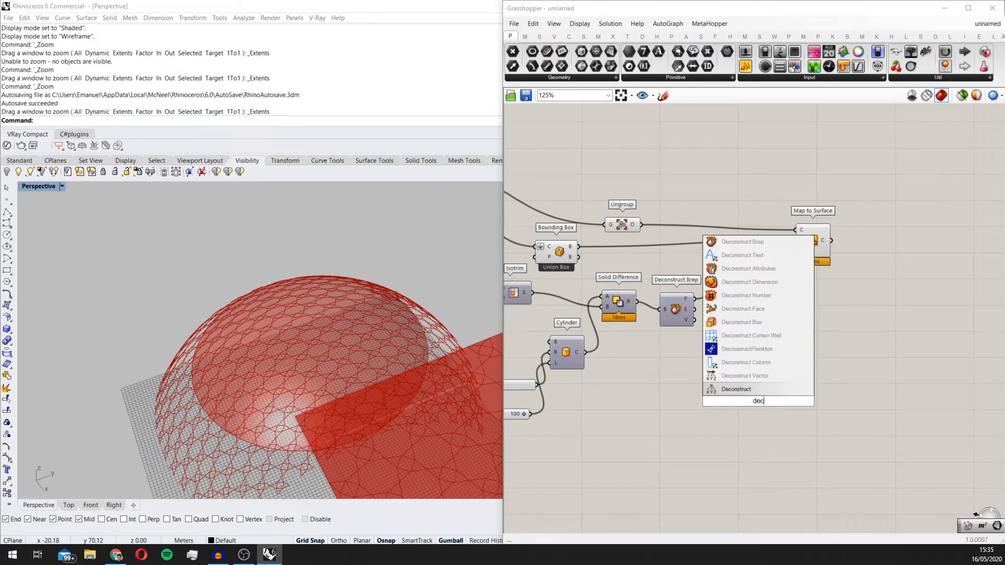
{"action": "type", "text": "onstruct b"}
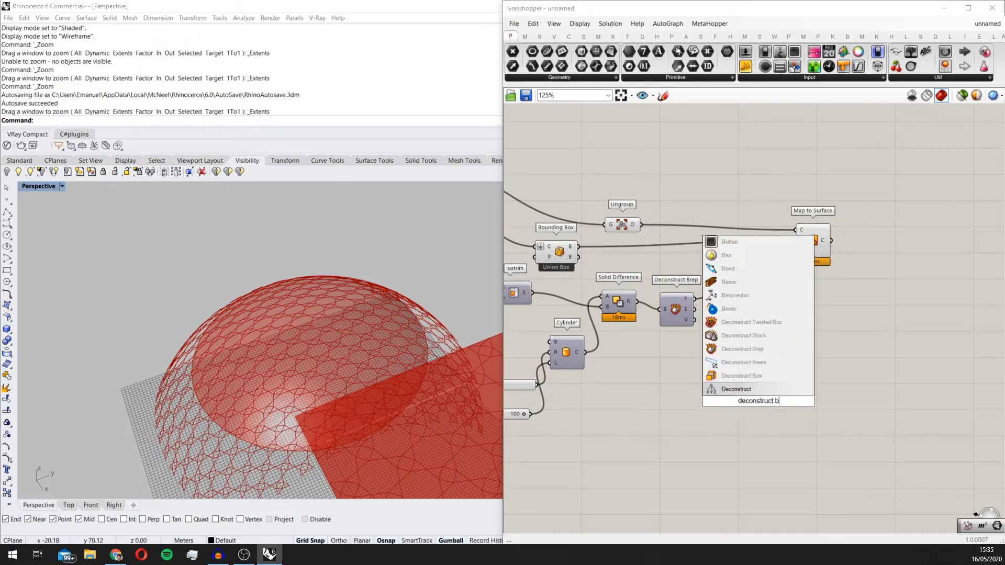
{"action": "type", "text": "r"}
{"action": "key", "text": "Up"}
{"action": "key", "text": "Return"}
{"action": "scroll", "coordinate": [758, 401], "scroll_direction": "up", "scroll_amount": 2}
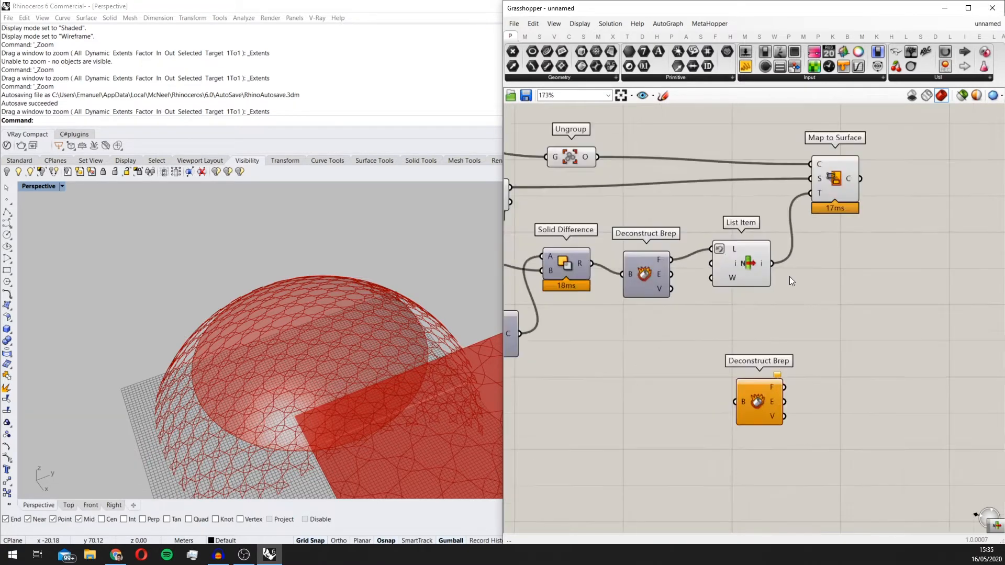
{"action": "left_click_drag", "start_coordinate": [773, 263], "coordinate": [876, 357]}
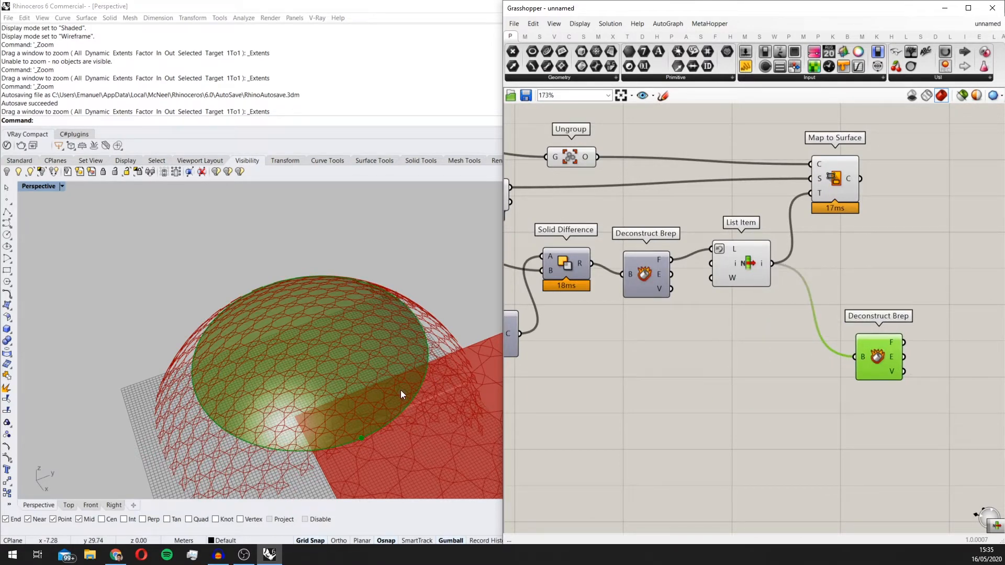
Step: Add a Curve parameter beside the new Deconstruct Brep and connect the Edges output to it
{"action": "scroll", "coordinate": [401, 390], "scroll_direction": "up", "scroll_amount": 2}
{"action": "right_click_drag", "start_coordinate": [807, 375], "coordinate": [743, 379]}
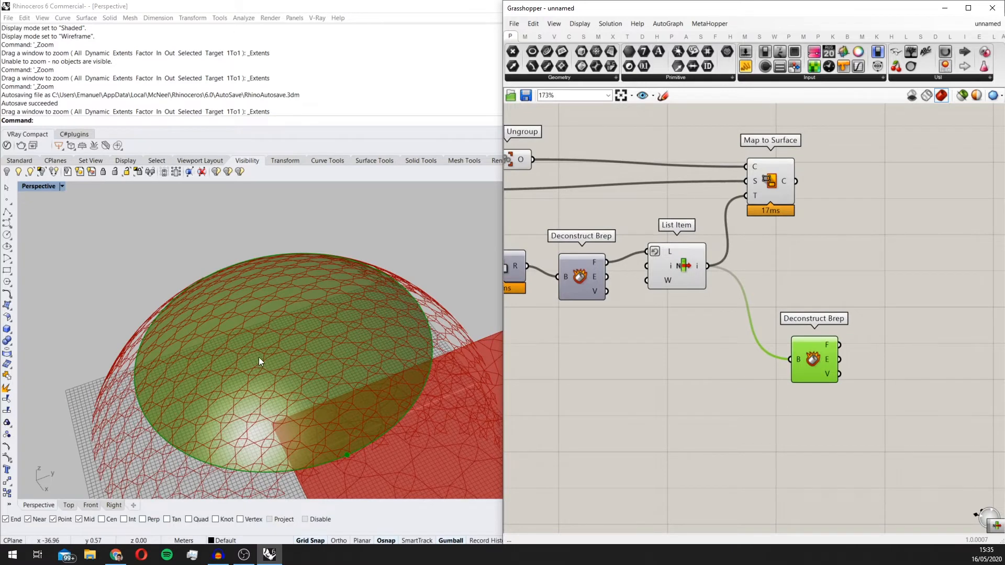
{"action": "scroll", "coordinate": [259, 357], "scroll_direction": "down", "scroll_amount": 3}
{"action": "right_click_drag", "start_coordinate": [830, 362], "coordinate": [733, 385]}
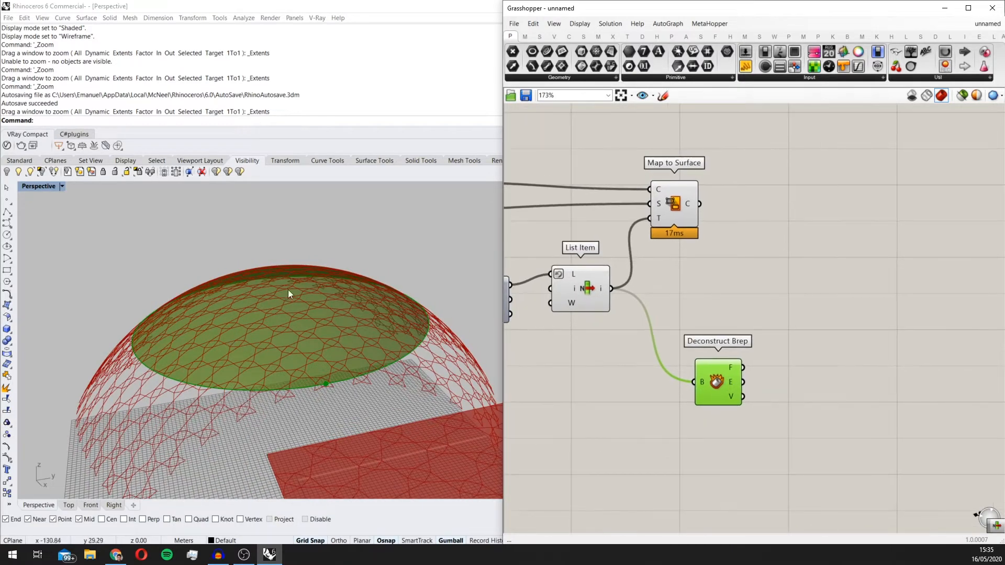
{"action": "scroll", "coordinate": [760, 391], "scroll_direction": "up", "scroll_amount": 2}
{"action": "double_click", "coordinate": [760, 392]}
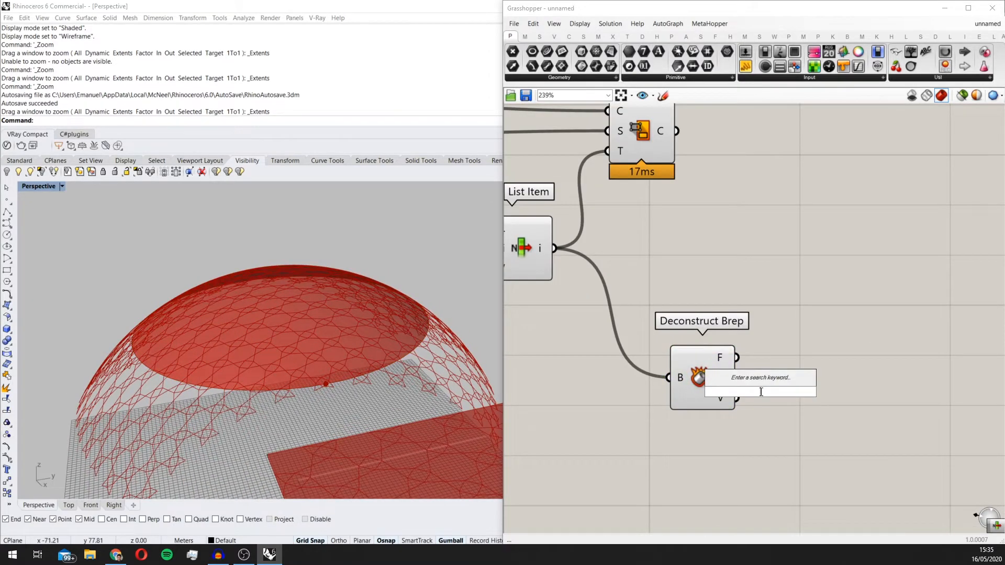
{"action": "type", "text": "crv"}
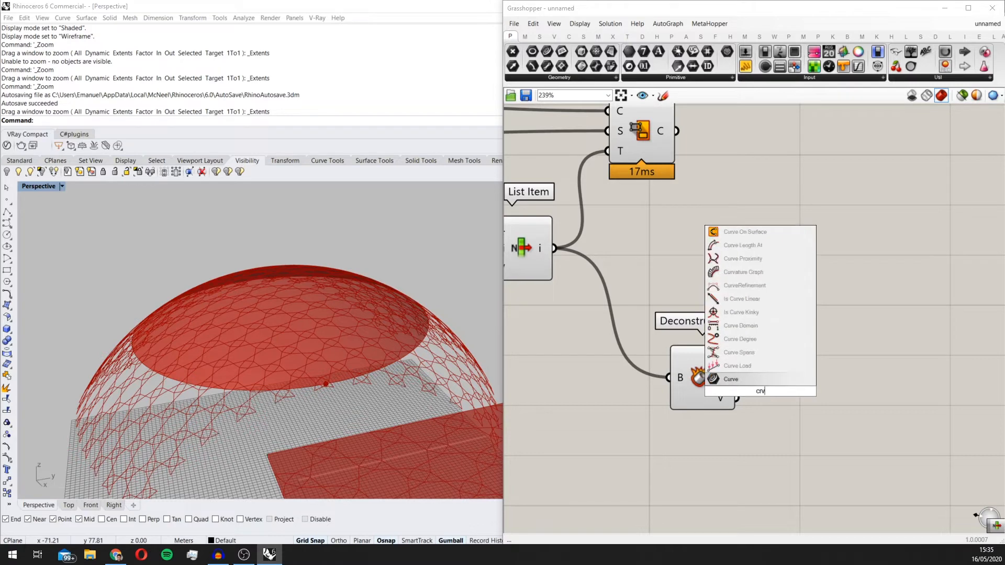
{"action": "key", "text": "Return"}
{"action": "scroll", "coordinate": [721, 359], "scroll_direction": "up", "scroll_amount": 2}
{"action": "left_click_drag", "start_coordinate": [736, 400], "coordinate": [735, 403]}
{"action": "left_click_drag", "start_coordinate": [761, 408], "coordinate": [827, 376]}
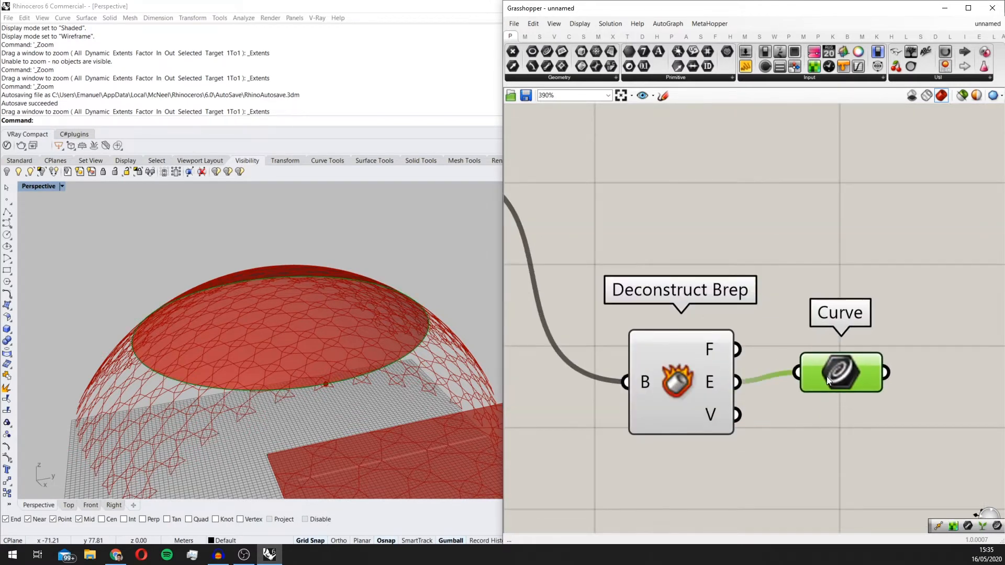
Step: Add a Point In Curve component above the Curve parameter
{"action": "scroll", "coordinate": [461, 322], "scroll_direction": "down", "scroll_amount": 9}
{"action": "right_click_drag", "start_coordinate": [464, 320], "coordinate": [431, 333]}
{"action": "right_click_drag", "start_coordinate": [617, 261], "coordinate": [665, 344]}
{"action": "scroll", "coordinate": [665, 344], "scroll_direction": "down", "scroll_amount": 1}
{"action": "scroll", "coordinate": [357, 330], "scroll_direction": "up", "scroll_amount": 2}
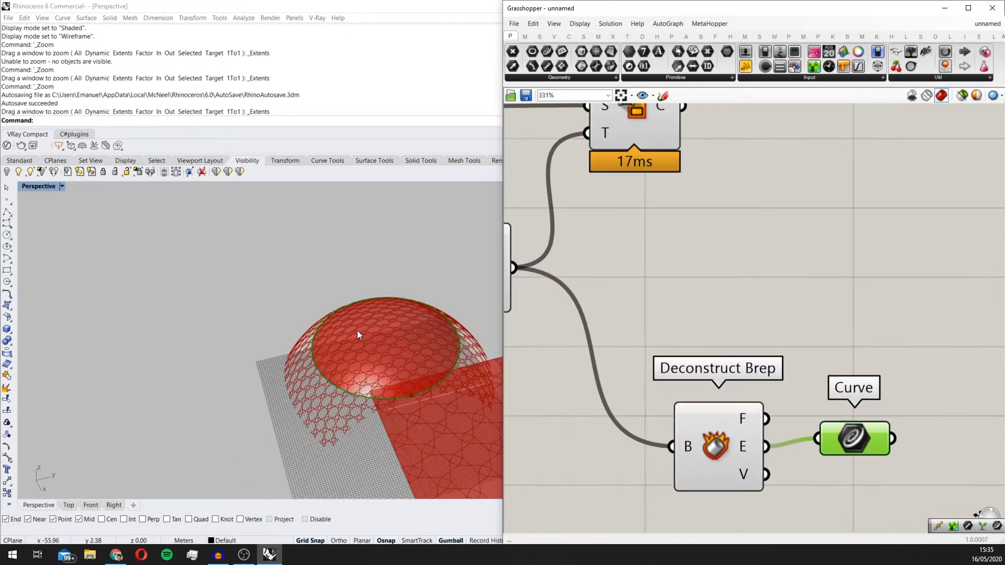
{"action": "double_click", "coordinate": [867, 301]}
{"action": "type", "text": "poin"}
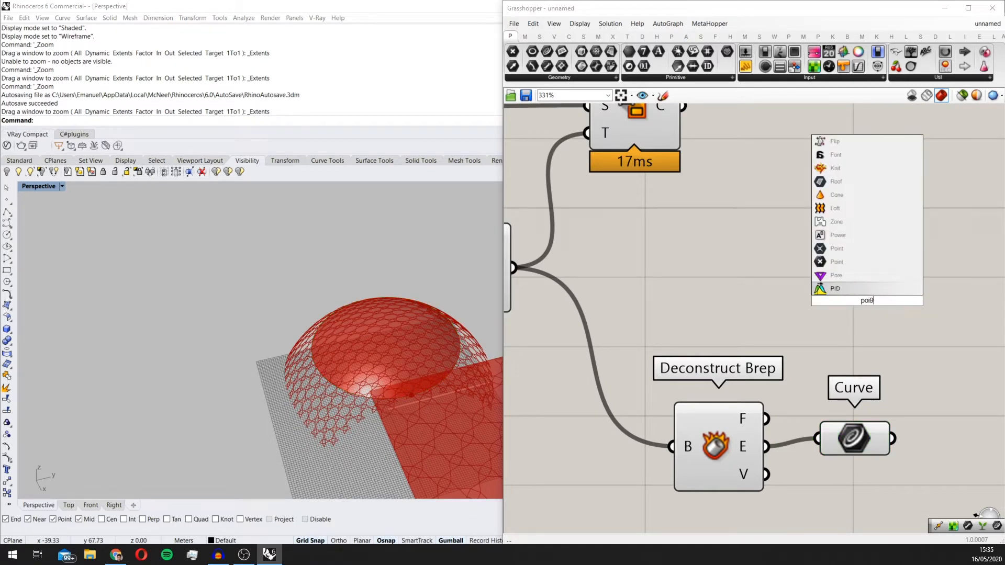
{"action": "type", "text": " in cur"}
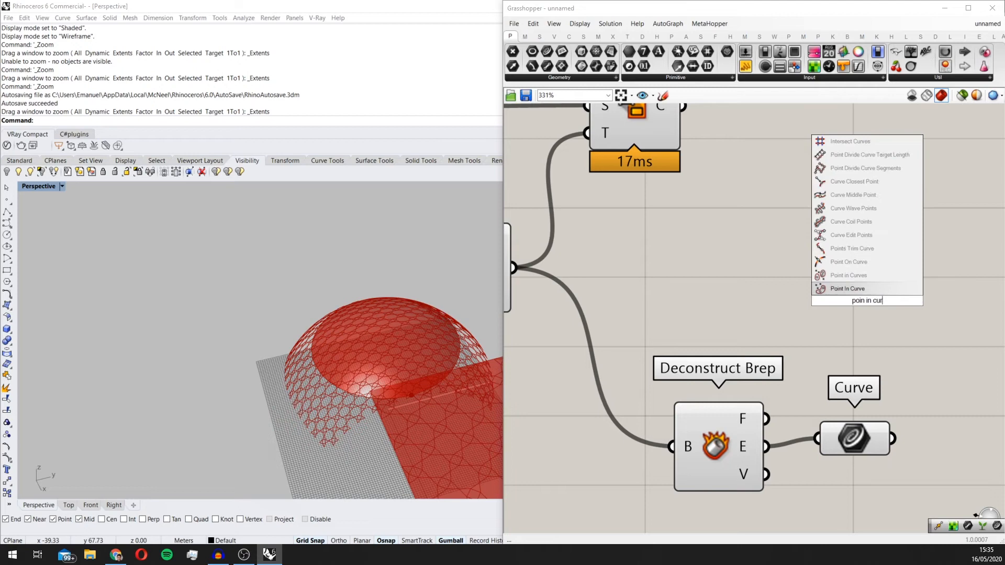
{"action": "left_click", "coordinate": [893, 287]}
{"action": "right_click_drag", "start_coordinate": [873, 300], "coordinate": [793, 345]}
Step: Move Point In Curve clear of the Curve parameter and connect the Curve parameter to its Curve input
{"action": "scroll", "coordinate": [784, 350], "scroll_direction": "down", "scroll_amount": 2}
{"action": "scroll", "coordinate": [779, 346], "scroll_direction": "up", "scroll_amount": 2}
{"action": "scroll", "coordinate": [372, 308], "scroll_direction": "up", "scroll_amount": 5}
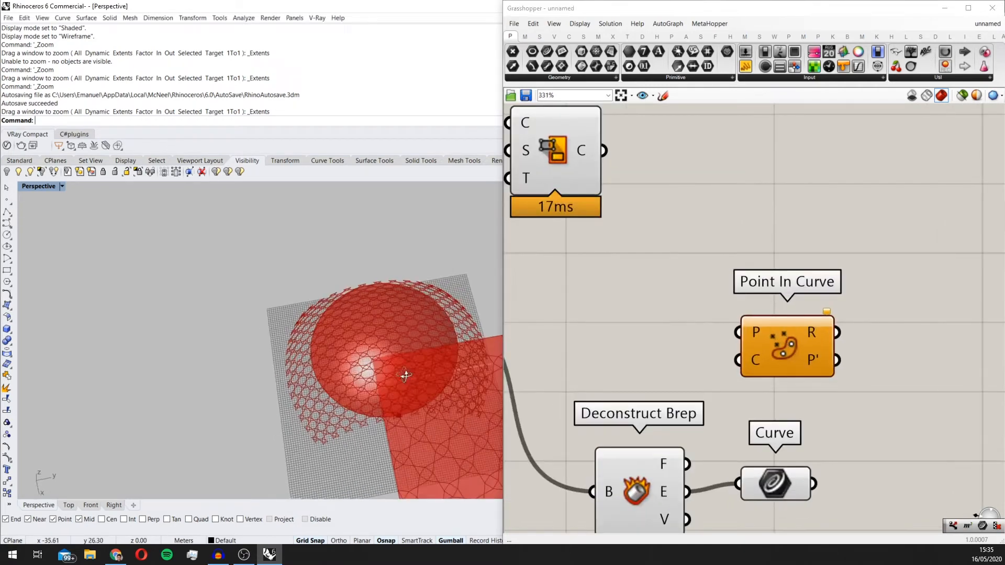
{"action": "scroll", "coordinate": [369, 309], "scroll_direction": "down", "scroll_amount": 4}
{"action": "right_click_drag", "start_coordinate": [369, 309], "coordinate": [364, 352]}
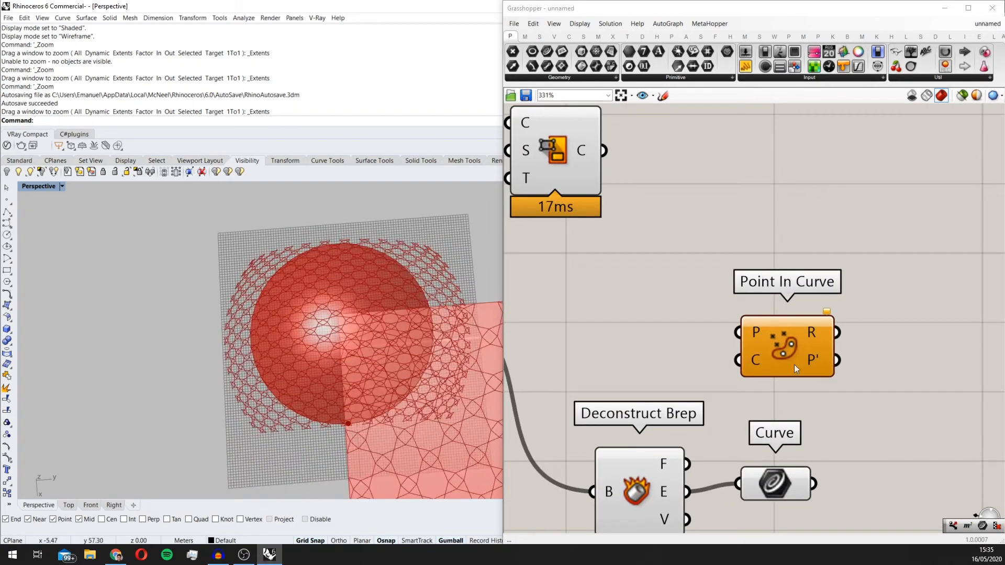
{"action": "left_click_drag", "start_coordinate": [783, 337], "coordinate": [870, 314]}
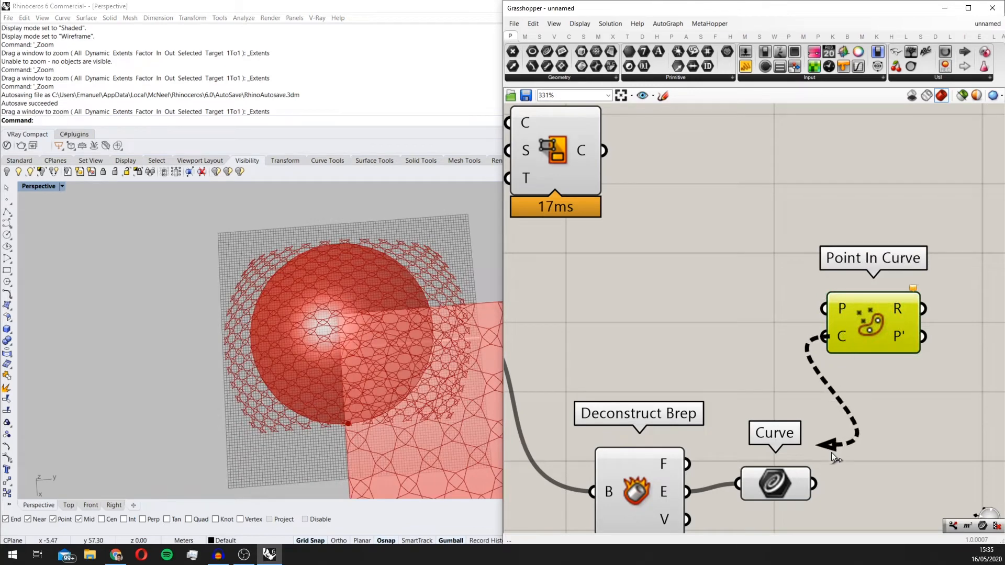
{"action": "left_click_drag", "start_coordinate": [833, 453], "coordinate": [813, 483]}
{"action": "scroll", "coordinate": [723, 326], "scroll_direction": "down", "scroll_amount": 3}
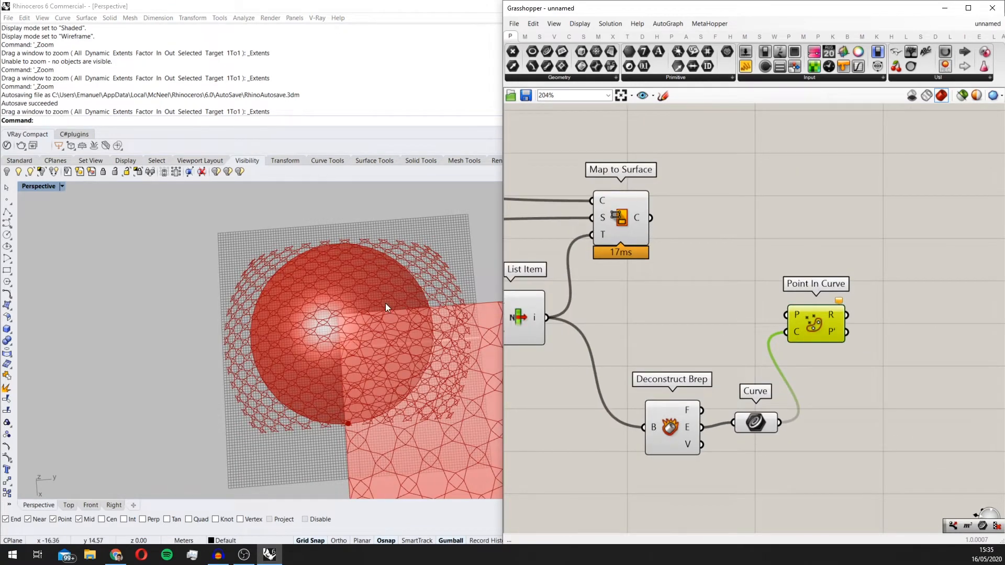
Step: Add an Area component next to the Map to Surface output
{"action": "scroll", "coordinate": [382, 310], "scroll_direction": "up", "scroll_amount": 2}
{"action": "scroll", "coordinate": [382, 310], "scroll_direction": "up", "scroll_amount": 4}
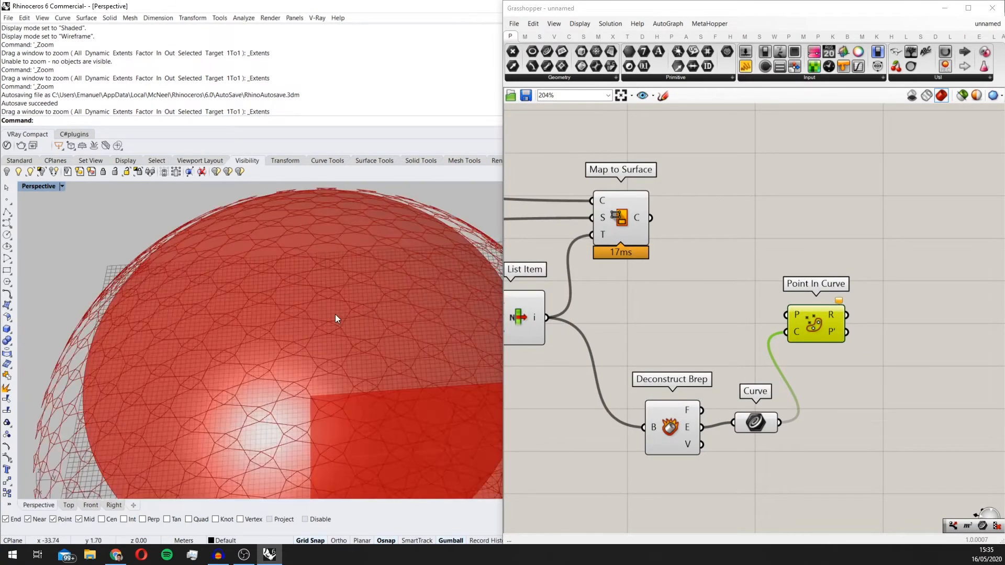
{"action": "scroll", "coordinate": [335, 314], "scroll_direction": "up", "scroll_amount": 3}
{"action": "scroll", "coordinate": [403, 324], "scroll_direction": "down", "scroll_amount": 5}
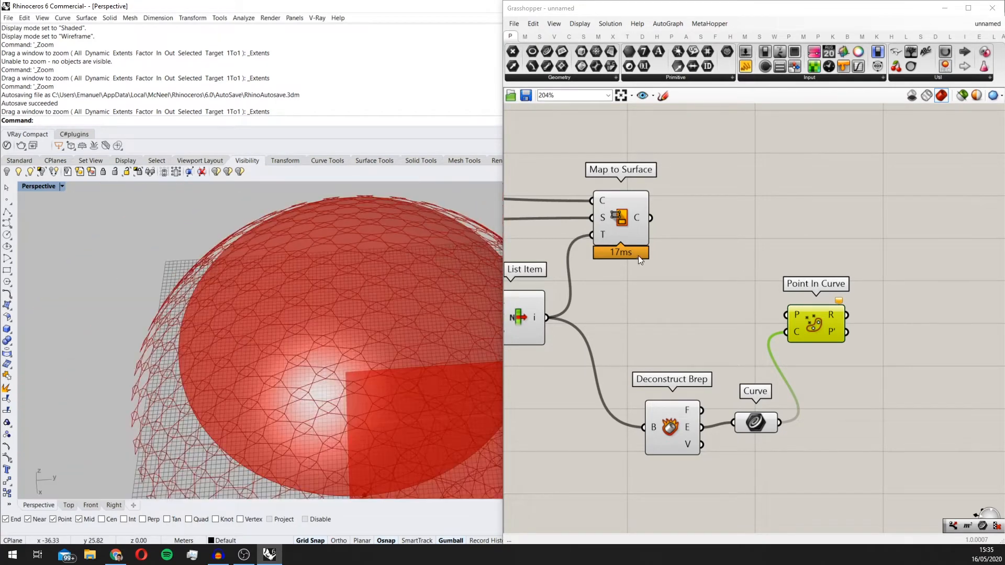
{"action": "right_click_drag", "start_coordinate": [706, 212], "coordinate": [683, 229]}
{"action": "left_click", "coordinate": [683, 229]}
{"action": "double_click", "coordinate": [683, 228]}
{"action": "type", "text": "area"}
{"action": "left_click", "coordinate": [681, 220]}
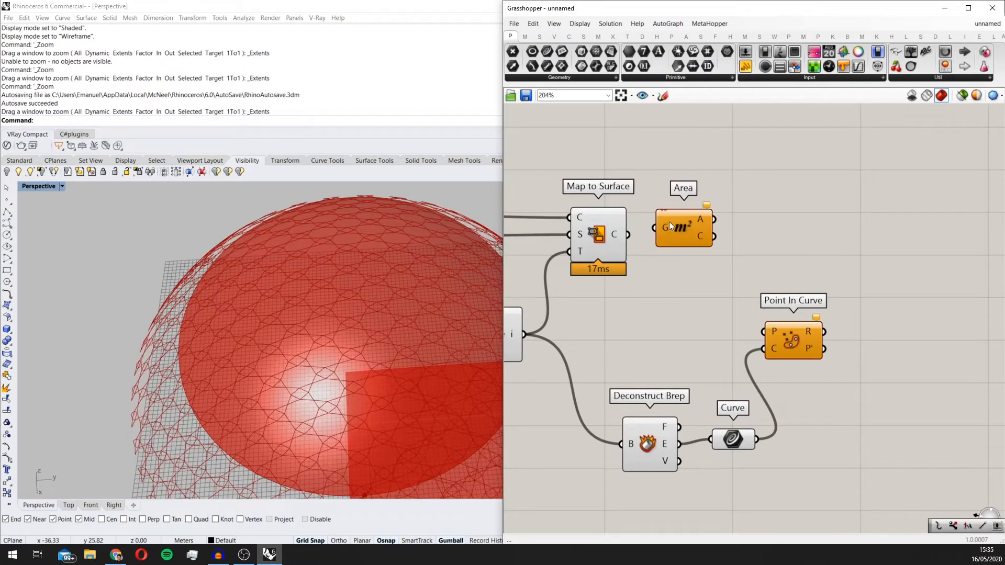
Step: Connect the Map to Surface output to Area, and Area's centroid output to Point In Curve's Point input
{"action": "left_click_drag", "start_coordinate": [628, 234], "coordinate": [798, 340]}
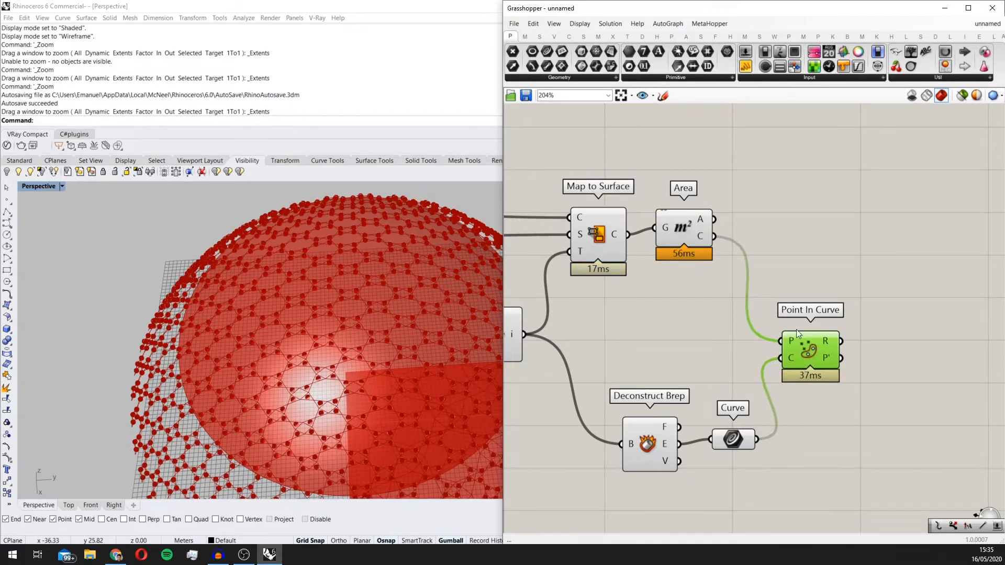
{"action": "left_click_drag", "start_coordinate": [687, 230], "coordinate": [703, 268]}
Step: Add a Dispatch component above Point In Curve and connect Point In Curve's Relationship output to its Pattern input
{"action": "left_click", "coordinate": [835, 244]}
{"action": "double_click", "coordinate": [834, 244]}
{"action": "type", "text": "disp"}
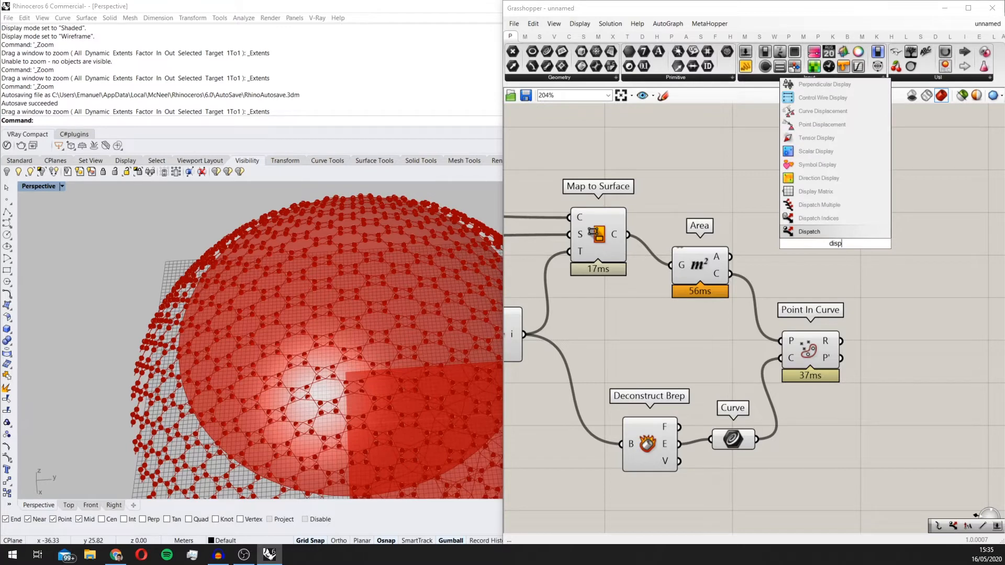
{"action": "key", "text": "Return"}
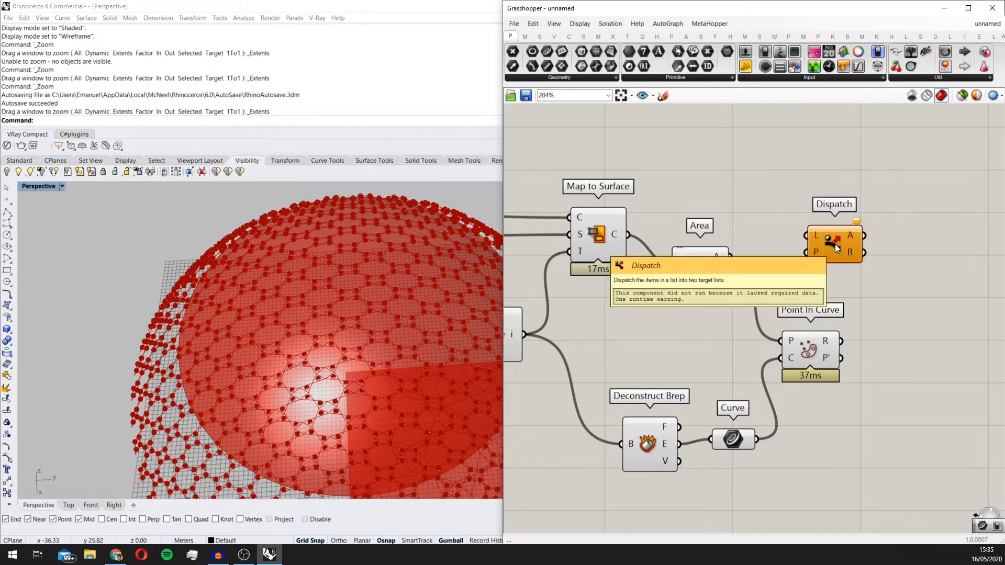
{"action": "left_click_drag", "start_coordinate": [834, 244], "coordinate": [877, 258]}
{"action": "scroll", "coordinate": [876, 321], "scroll_direction": "up", "scroll_amount": 1}
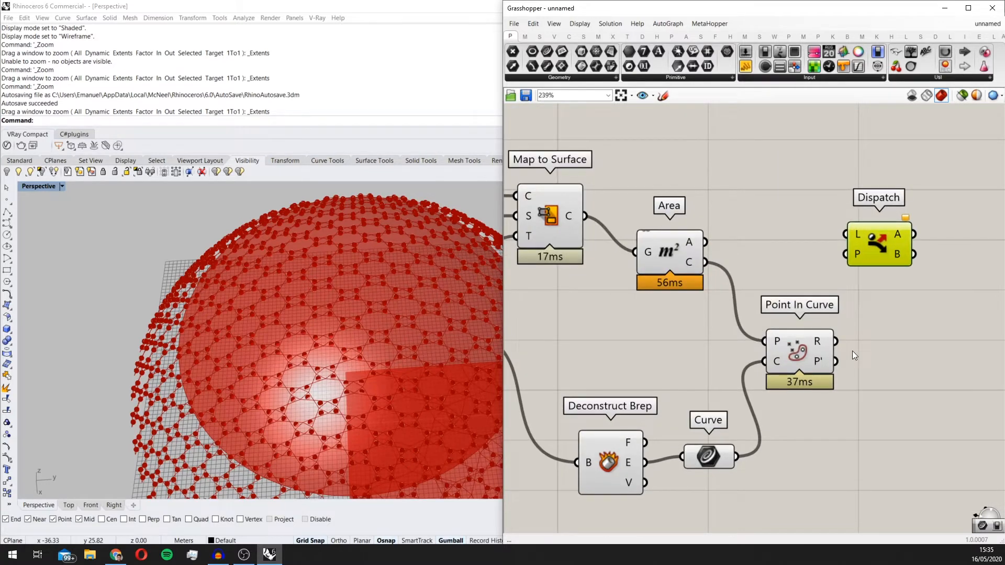
{"action": "left_click_drag", "start_coordinate": [831, 335], "coordinate": [845, 254]}
{"action": "scroll", "coordinate": [706, 265], "scroll_direction": "down", "scroll_amount": 1}
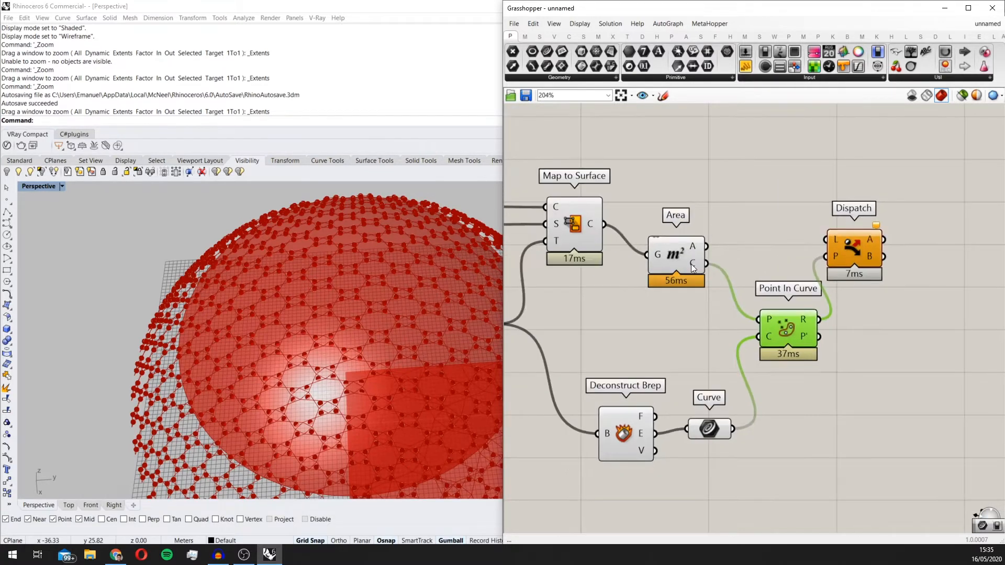
Step: Connect the Map to Surface output to Dispatch's List input
{"action": "right_click_drag", "start_coordinate": [713, 239], "coordinate": [731, 262]}
{"action": "right_click_drag", "start_coordinate": [853, 291], "coordinate": [829, 241]}
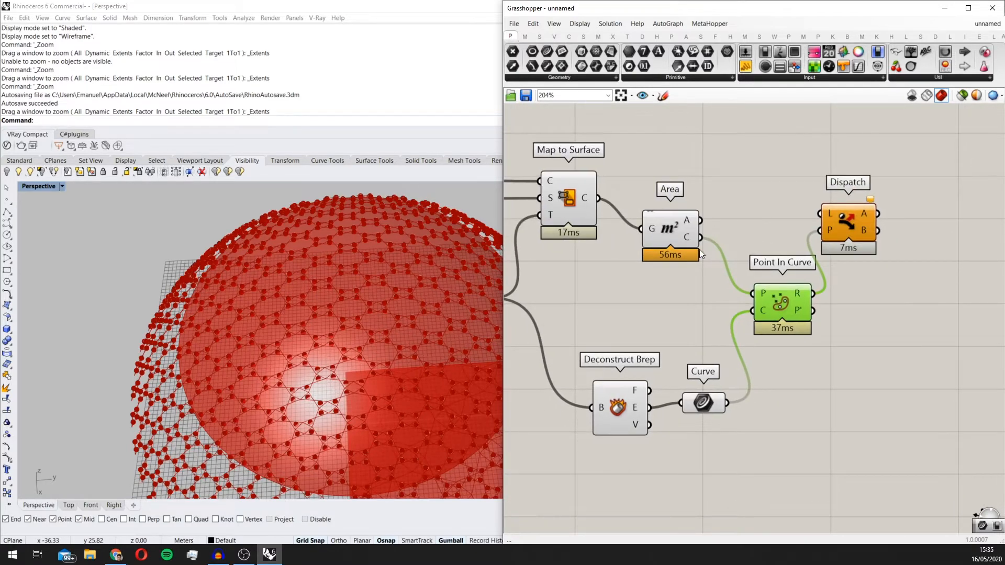
{"action": "scroll", "coordinate": [699, 249], "scroll_direction": "up", "scroll_amount": 1}
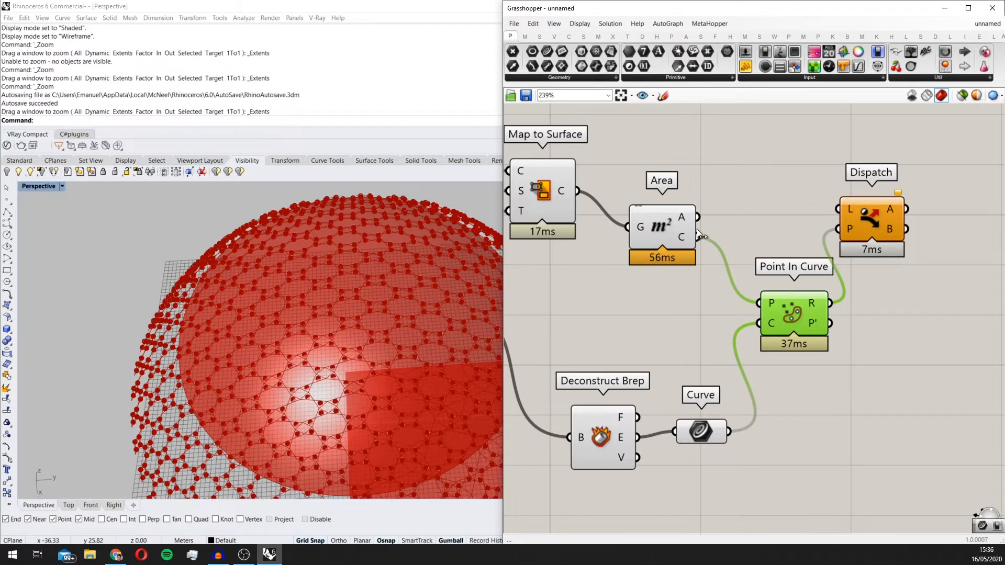
{"action": "scroll", "coordinate": [689, 233], "scroll_direction": "down", "scroll_amount": 1}
{"action": "right_click_drag", "start_coordinate": [558, 218], "coordinate": [590, 243]}
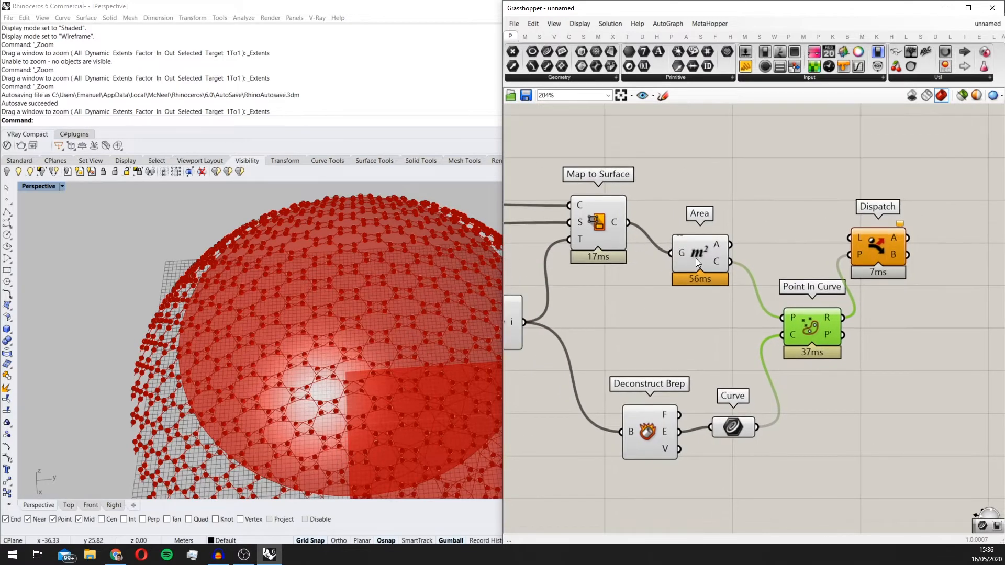
{"action": "left_click_drag", "start_coordinate": [620, 228], "coordinate": [850, 238]}
Step: Add a Curve parameter beside Dispatch and connect Dispatch's A output to it
{"action": "right_click_drag", "start_coordinate": [961, 179], "coordinate": [796, 203]}
{"action": "double_click", "coordinate": [797, 203]}
{"action": "type", "text": "curve"}
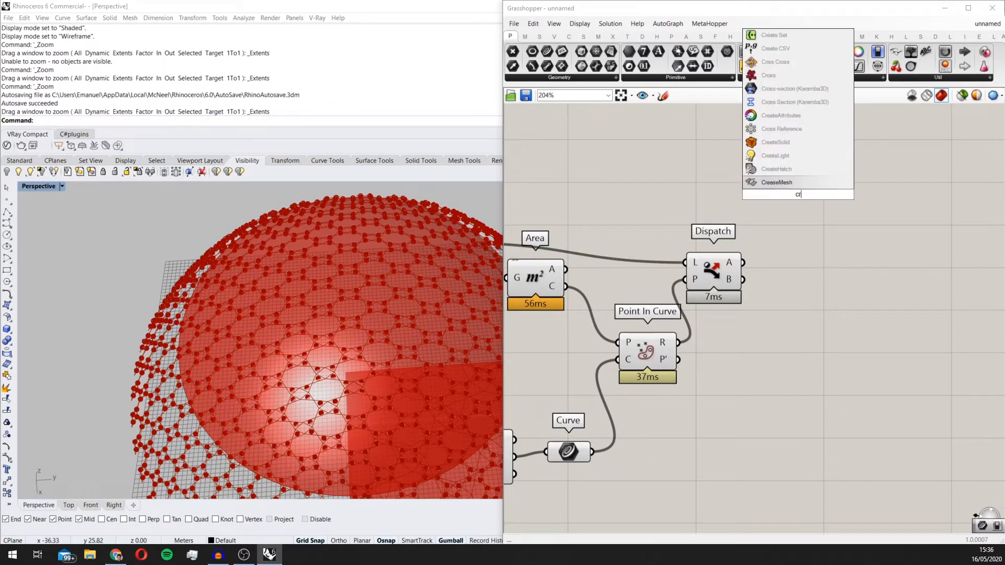
{"action": "key", "text": "Return"}
{"action": "left_click_drag", "start_coordinate": [778, 200], "coordinate": [814, 241]}
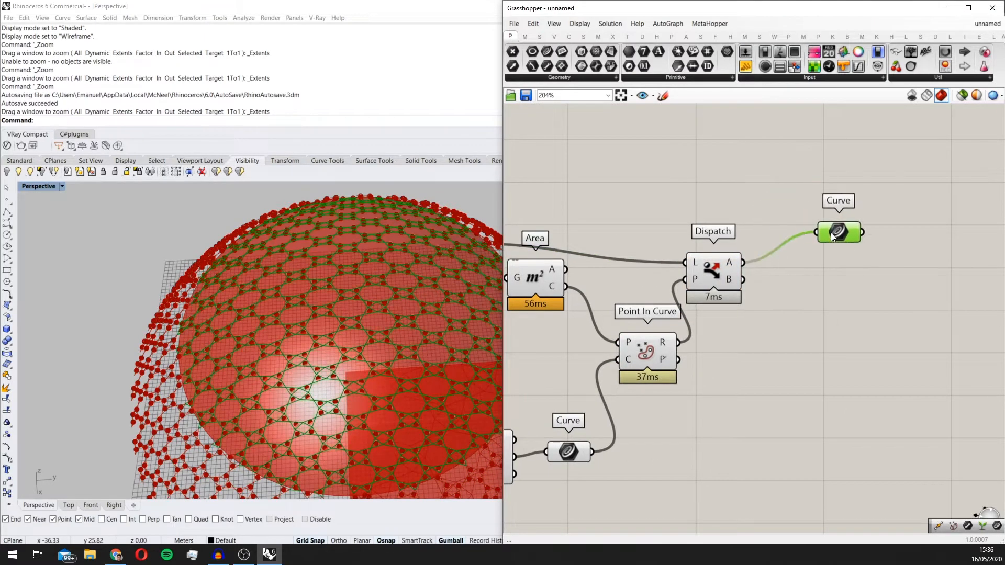
Step: Turn off the preview of all components upstream of the final Curve parameter
{"action": "scroll", "coordinate": [376, 300], "scroll_direction": "down", "scroll_amount": 6}
{"action": "right_click_drag", "start_coordinate": [666, 339], "coordinate": [786, 335]}
{"action": "scroll", "coordinate": [786, 335], "scroll_direction": "down", "scroll_amount": 3}
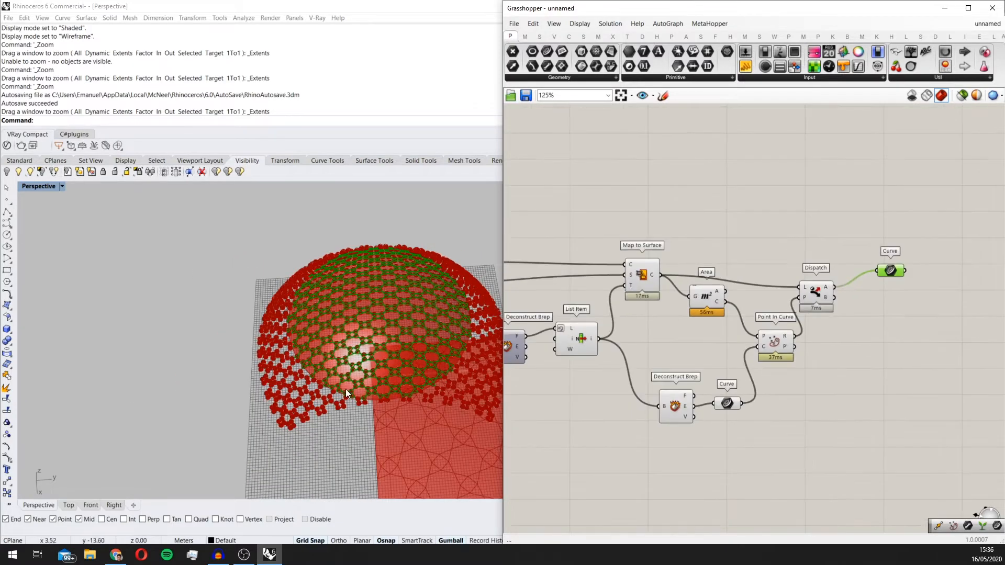
{"action": "middle_click", "coordinate": [440, 335]}
{"action": "scroll", "coordinate": [705, 363], "scroll_direction": "down", "scroll_amount": 2}
{"action": "middle_click", "coordinate": [700, 368]}
{"action": "scroll", "coordinate": [342, 306], "scroll_direction": "up", "scroll_amount": 10}
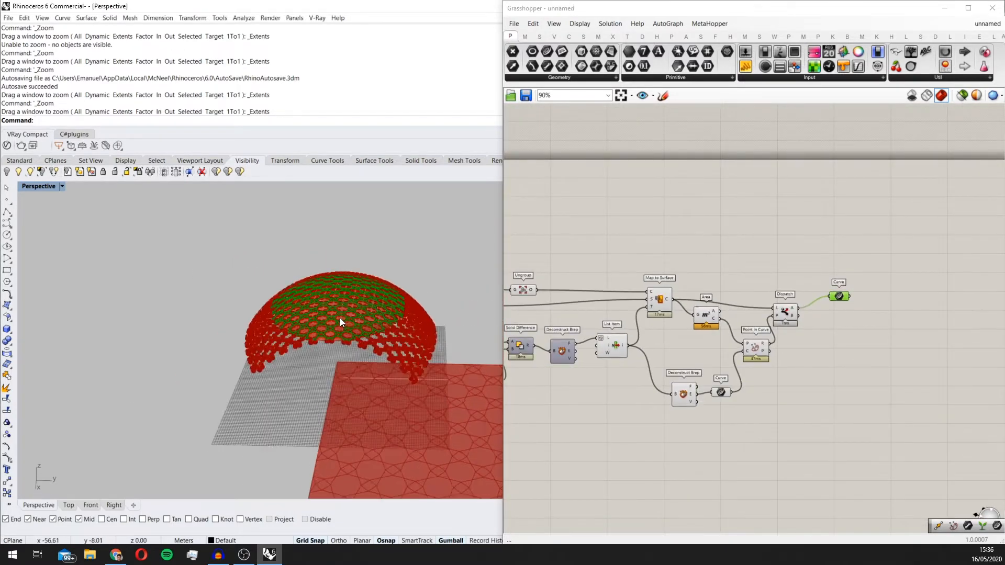
{"action": "scroll", "coordinate": [746, 348], "scroll_direction": "down", "scroll_amount": 3}
{"action": "left_click_drag", "start_coordinate": [857, 416], "coordinate": [518, 228]}
{"action": "middle_click", "coordinate": [750, 304]}
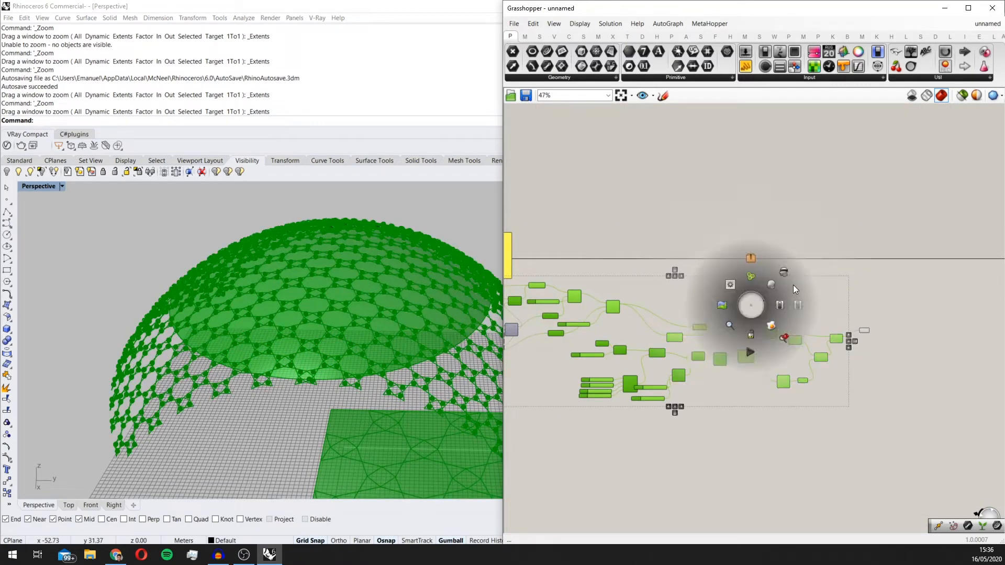
{"action": "left_click", "coordinate": [793, 285]}
Step: Set the Count slider of the Y-direction Linear Array to 10
{"action": "right_click_drag", "start_coordinate": [402, 283], "coordinate": [224, 198]}
{"action": "scroll", "coordinate": [209, 266], "scroll_direction": "up", "scroll_amount": 2}
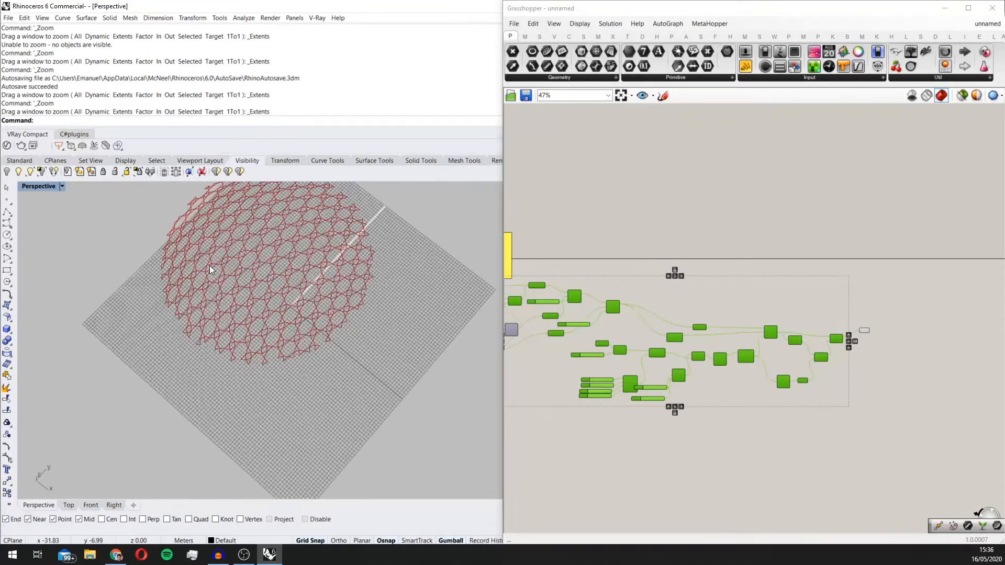
{"action": "scroll", "coordinate": [471, 335], "scroll_direction": "down", "scroll_amount": 3}
{"action": "right_click_drag", "start_coordinate": [815, 405], "coordinate": [813, 394]}
{"action": "left_click", "coordinate": [813, 393]}
{"action": "scroll", "coordinate": [812, 393], "scroll_direction": "up", "scroll_amount": 3}
{"action": "scroll", "coordinate": [322, 290], "scroll_direction": "up", "scroll_amount": 4}
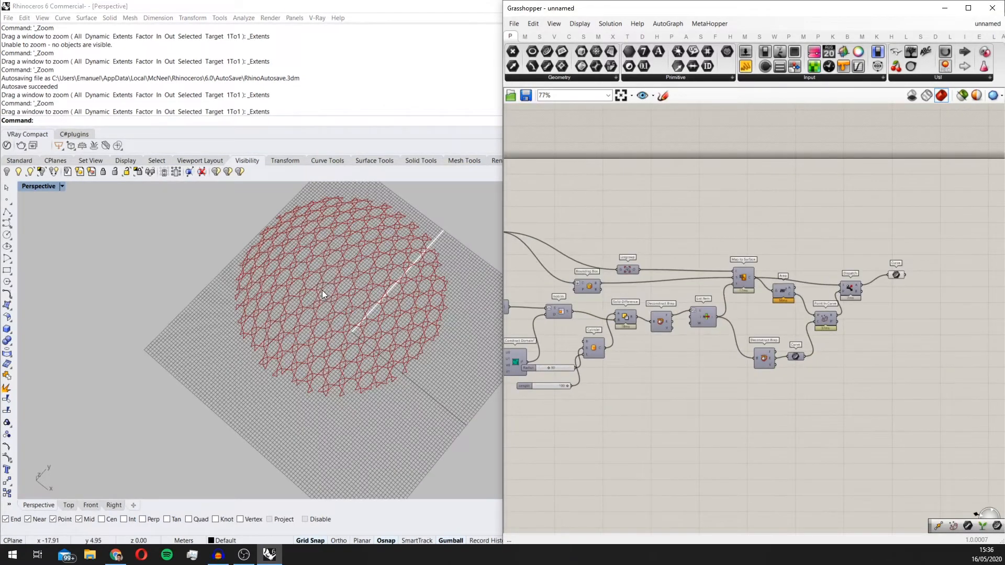
{"action": "right_click_drag", "start_coordinate": [702, 406], "coordinate": [773, 309]}
{"action": "scroll", "coordinate": [733, 382], "scroll_direction": "down", "scroll_amount": 2}
{"action": "scroll", "coordinate": [666, 361], "scroll_direction": "up", "scroll_amount": 4}
{"action": "scroll", "coordinate": [697, 280], "scroll_direction": "up", "scroll_amount": 5}
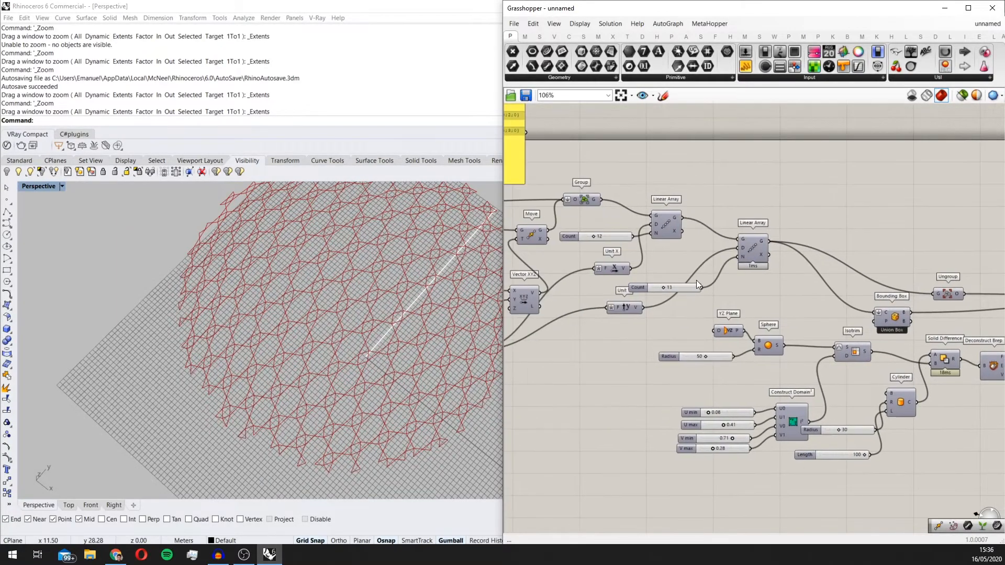
{"action": "left_click_drag", "start_coordinate": [633, 284], "coordinate": [628, 283]}
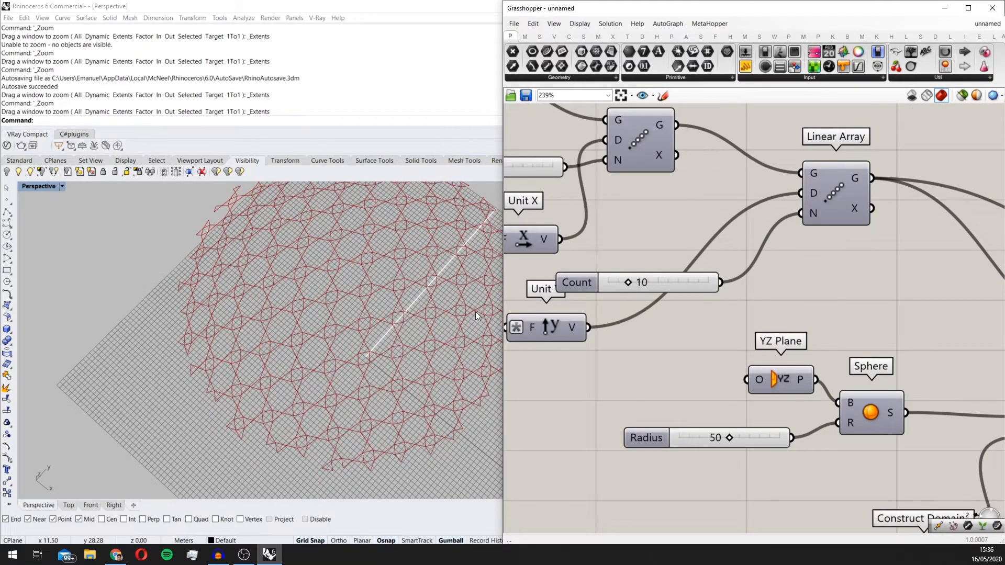
Step: Set the Count slider of the X-direction Linear Array to 18
{"action": "right_click_drag", "start_coordinate": [476, 312], "coordinate": [350, 415]}
{"action": "right_click_drag", "start_coordinate": [511, 160], "coordinate": [577, 215]}
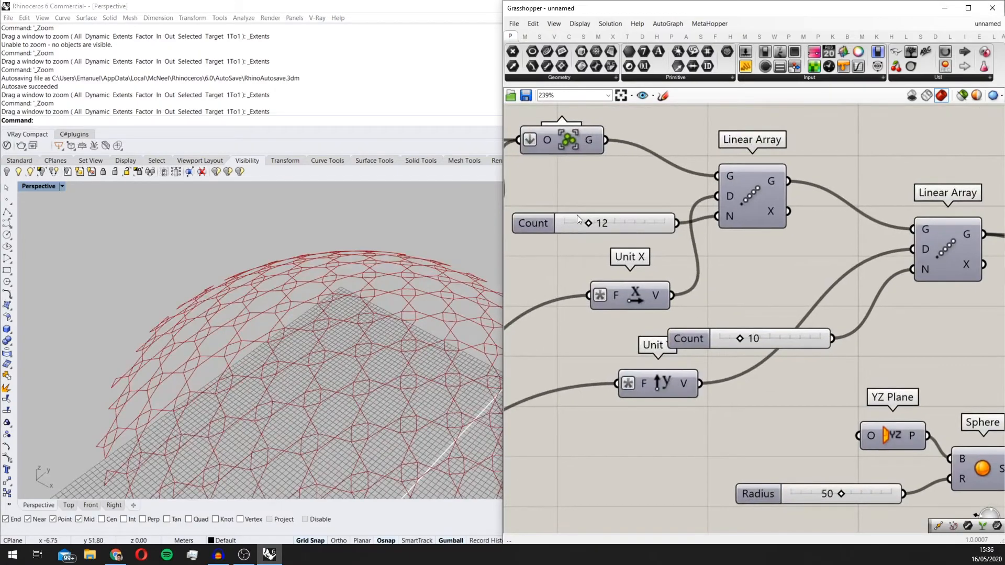
{"action": "left_click_drag", "start_coordinate": [589, 224], "coordinate": [602, 223]}
Step: Move the final Curve parameter down in line with Dispatch and inspect its curves on the dome
{"action": "right_click_drag", "start_coordinate": [451, 319], "coordinate": [419, 343]}
{"action": "scroll", "coordinate": [357, 361], "scroll_direction": "down", "scroll_amount": 5}
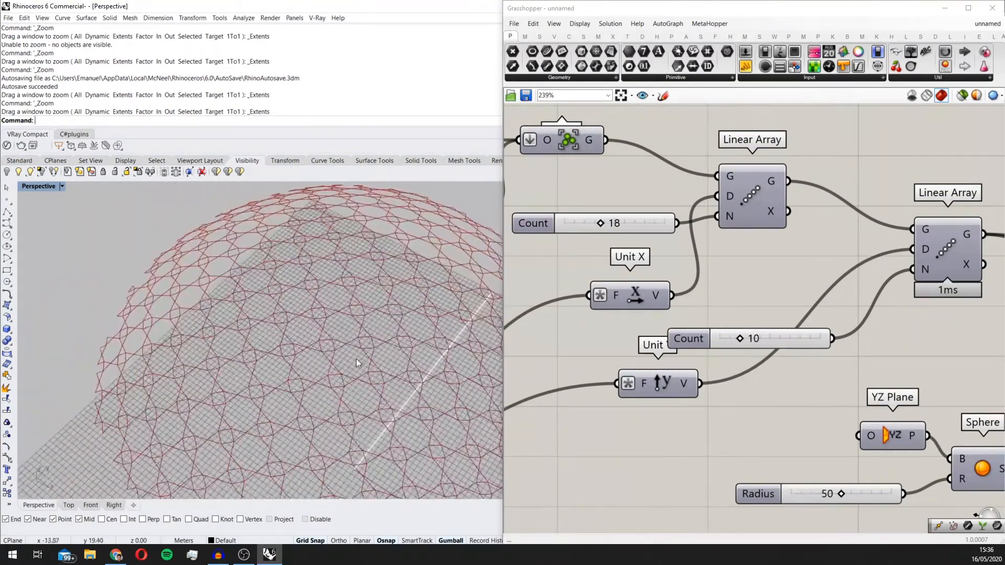
{"action": "scroll", "coordinate": [366, 378], "scroll_direction": "down", "scroll_amount": 3}
{"action": "scroll", "coordinate": [680, 314], "scroll_direction": "down", "scroll_amount": 6}
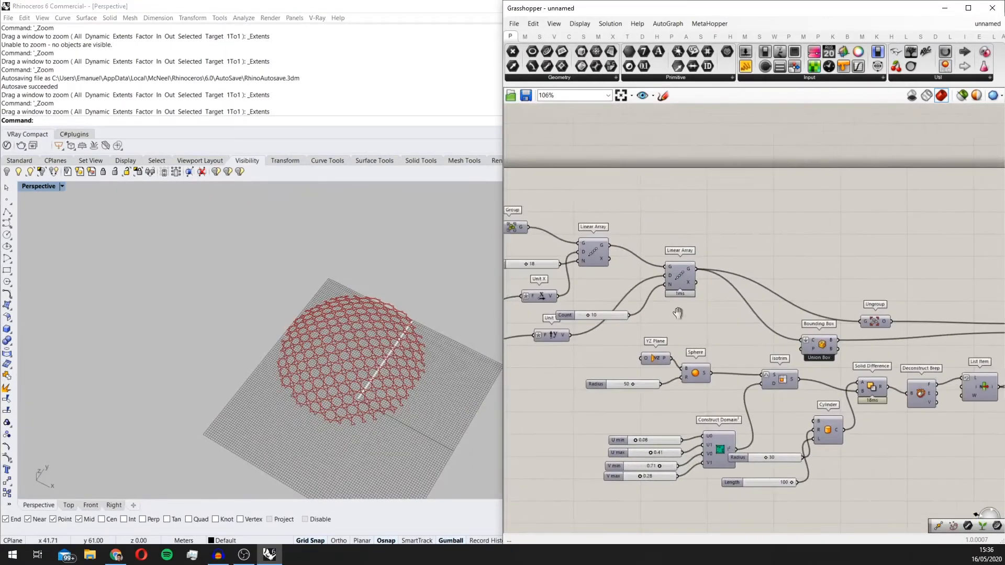
{"action": "right_click_drag", "start_coordinate": [790, 341], "coordinate": [506, 281]}
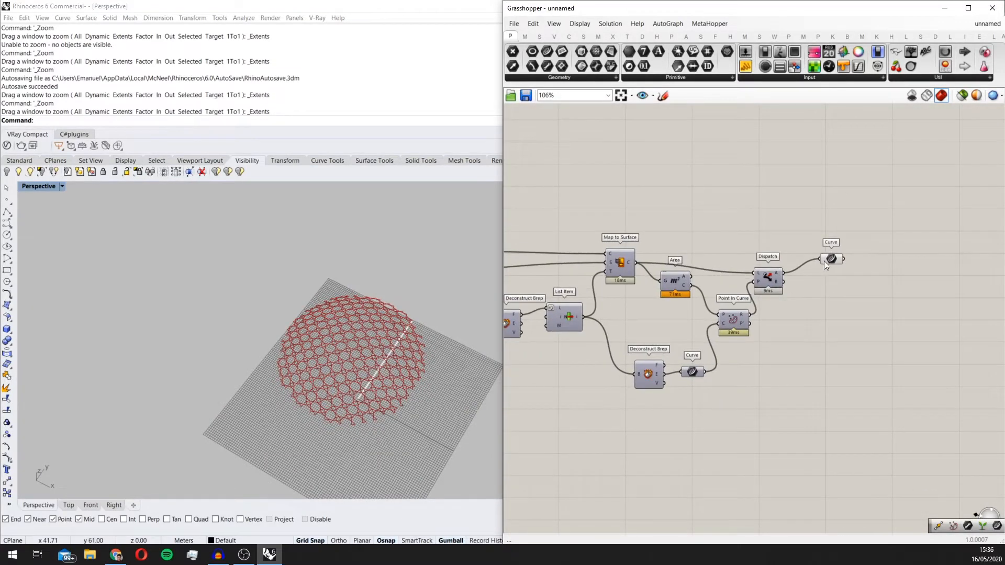
{"action": "left_click_drag", "start_coordinate": [834, 264], "coordinate": [833, 283]}
{"action": "right_click_drag", "start_coordinate": [376, 469], "coordinate": [391, 420]}
{"action": "scroll", "coordinate": [392, 420], "scroll_direction": "up", "scroll_amount": 8}
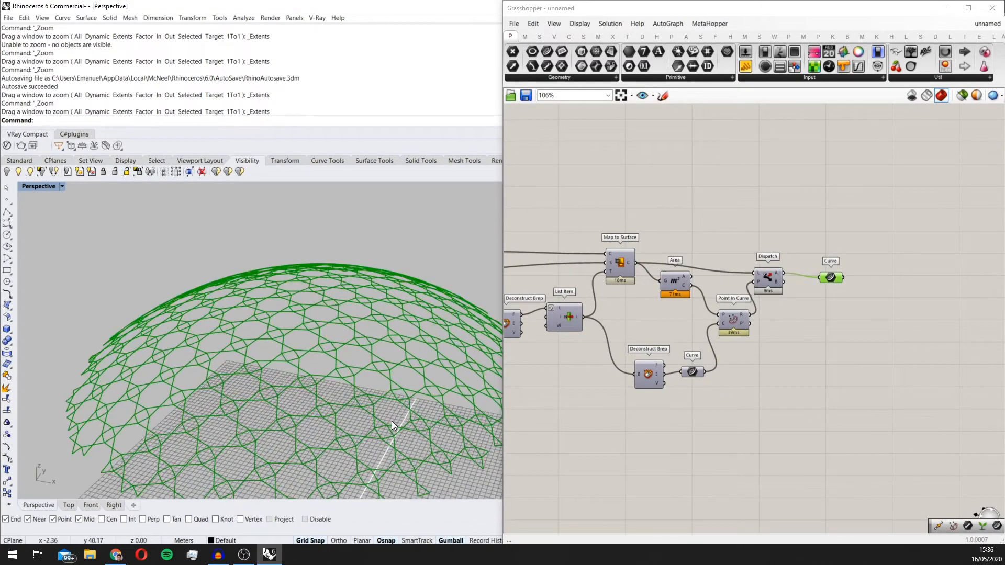
{"action": "scroll", "coordinate": [564, 357], "scroll_direction": "down", "scroll_amount": 1}
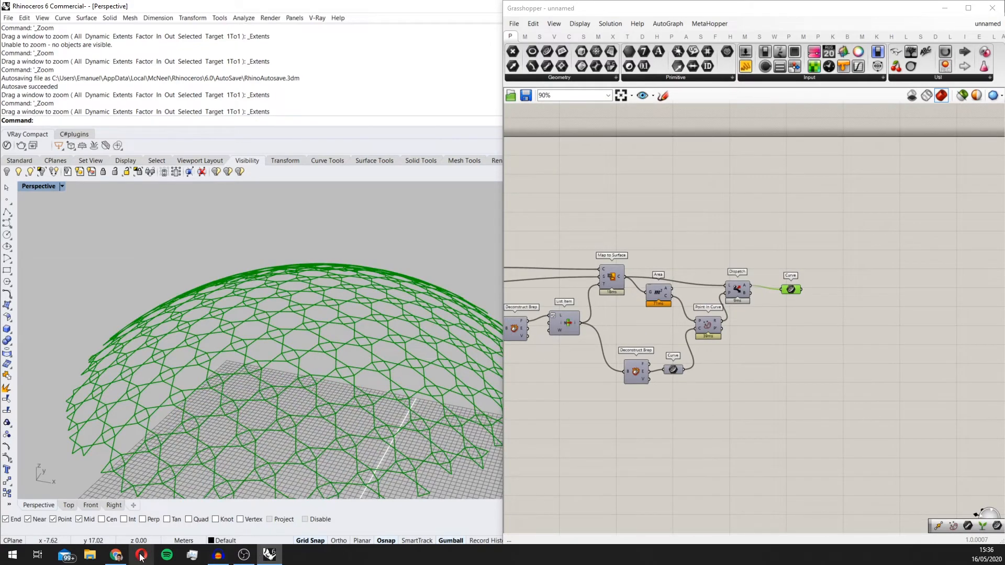
Step: Switch to Chrome and examine the dome cladding video's grayscale density map, layered structure and star profile widths
{"action": "left_click", "coordinate": [118, 556]}
{"action": "left_click", "coordinate": [188, 8]}
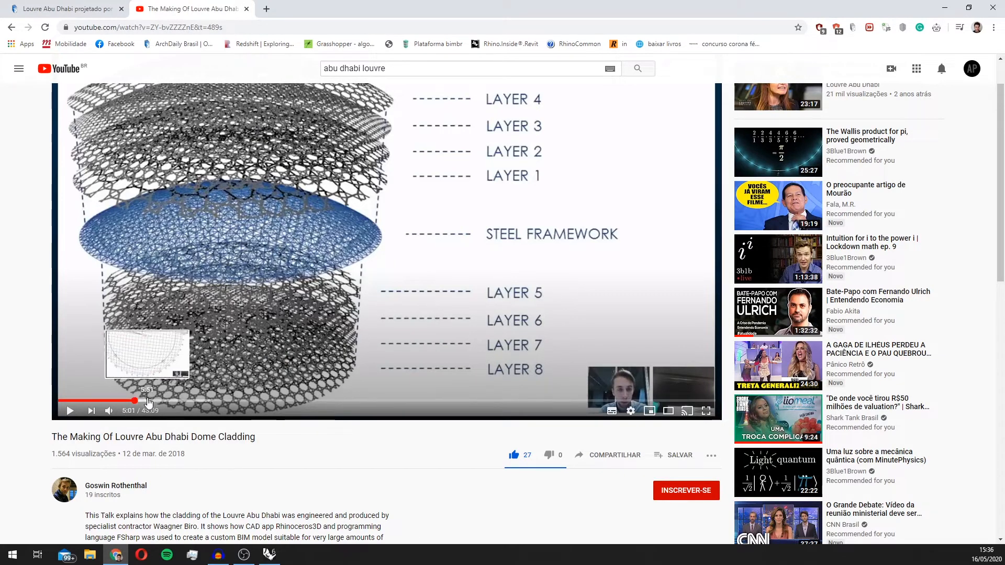
{"action": "left_click_drag", "start_coordinate": [150, 400], "coordinate": [175, 402]}
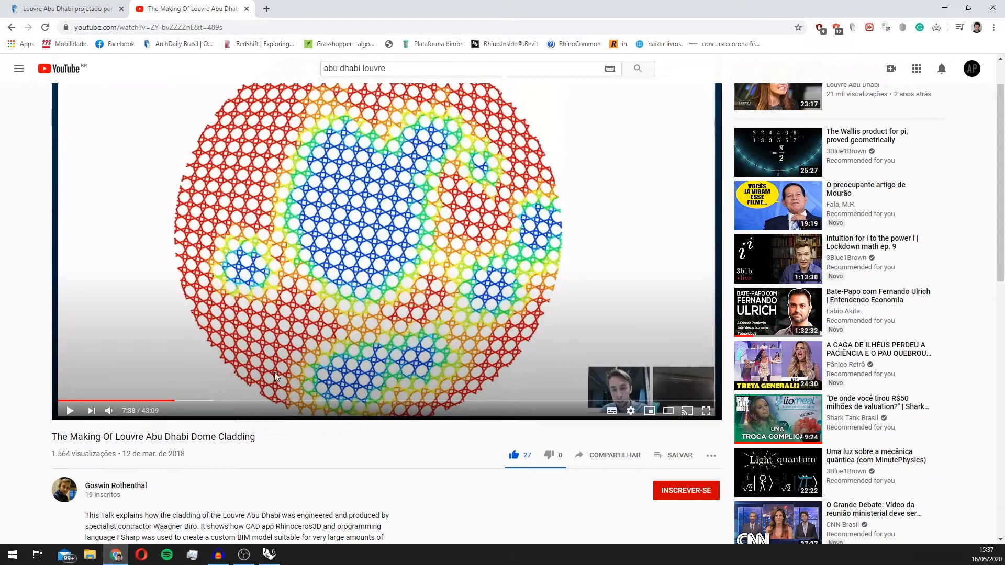
{"action": "left_click", "coordinate": [170, 402]}
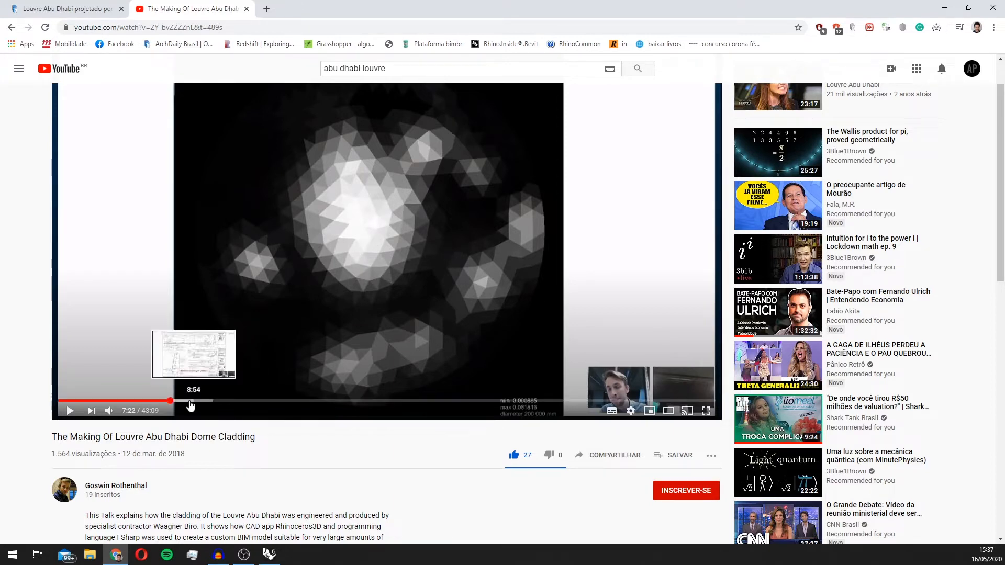
{"action": "left_click", "coordinate": [188, 403]}
{"action": "left_click_drag", "start_coordinate": [188, 404], "coordinate": [250, 404]}
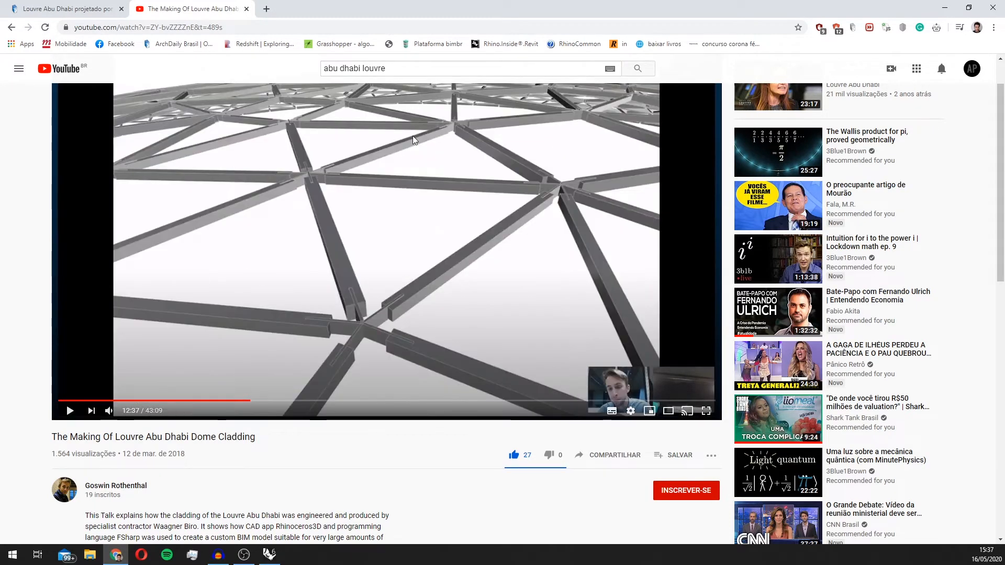
{"action": "left_click", "coordinate": [284, 401]}
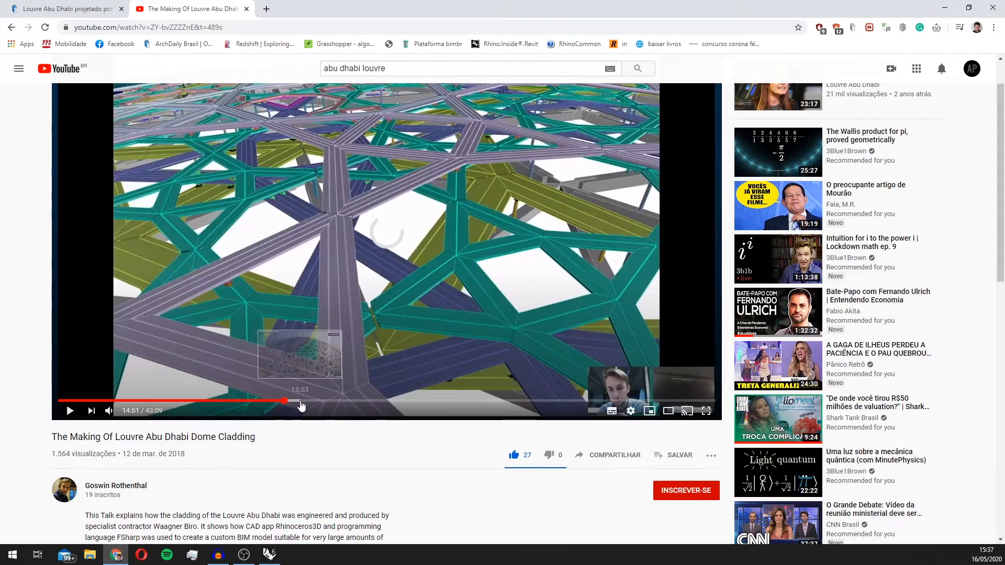
{"action": "left_click", "coordinate": [300, 401]}
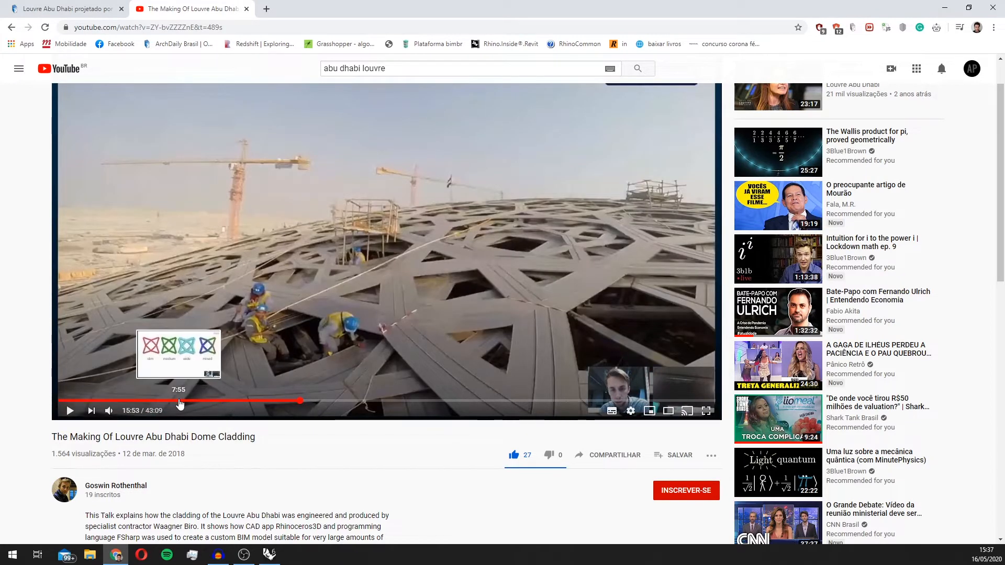
{"action": "left_click", "coordinate": [179, 401]}
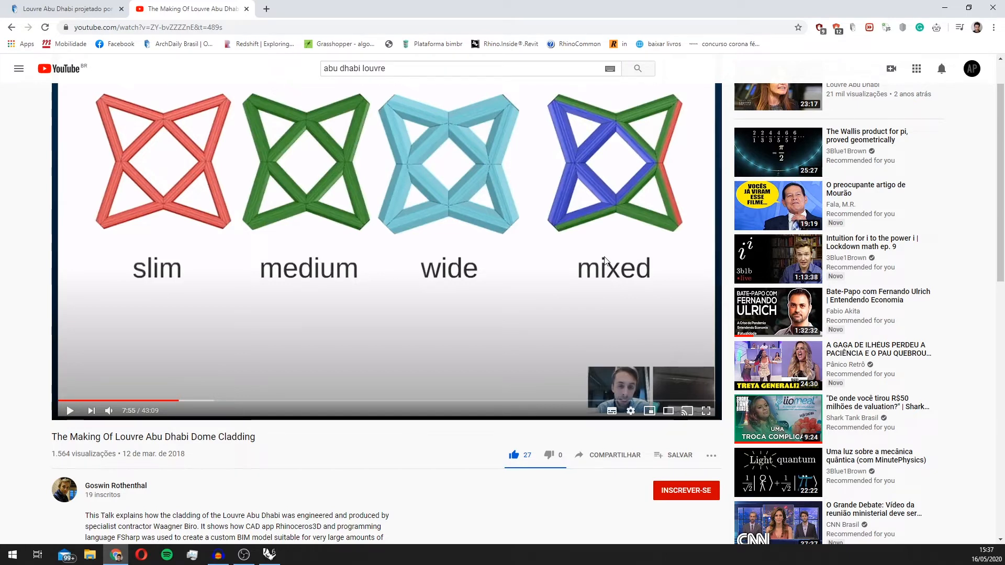
Step: Return to Grasshopper and add an Image Sampler component below the final Curve parameter
{"action": "left_click", "coordinate": [269, 554]}
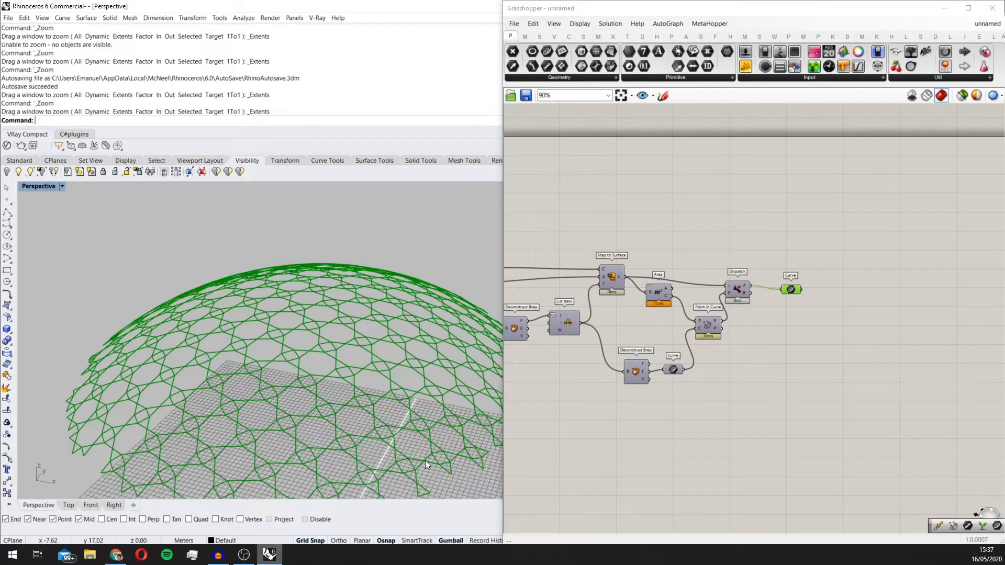
{"action": "scroll", "coordinate": [447, 344], "scroll_direction": "down", "scroll_amount": 5}
{"action": "scroll", "coordinate": [753, 316], "scroll_direction": "up", "scroll_amount": 4}
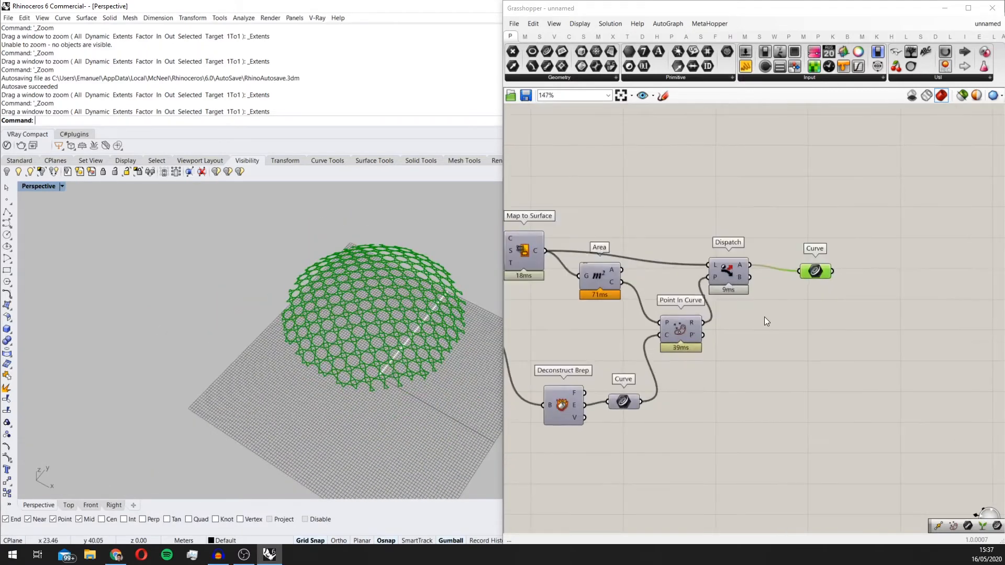
{"action": "double_click", "coordinate": [834, 371]}
{"action": "type", "text": "im"}
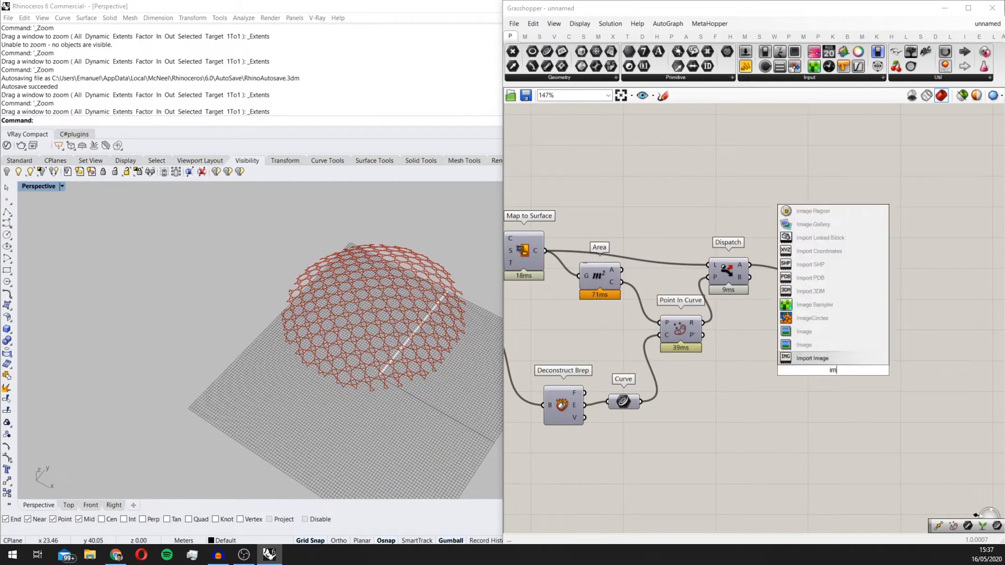
{"action": "type", "text": "age sampler"}
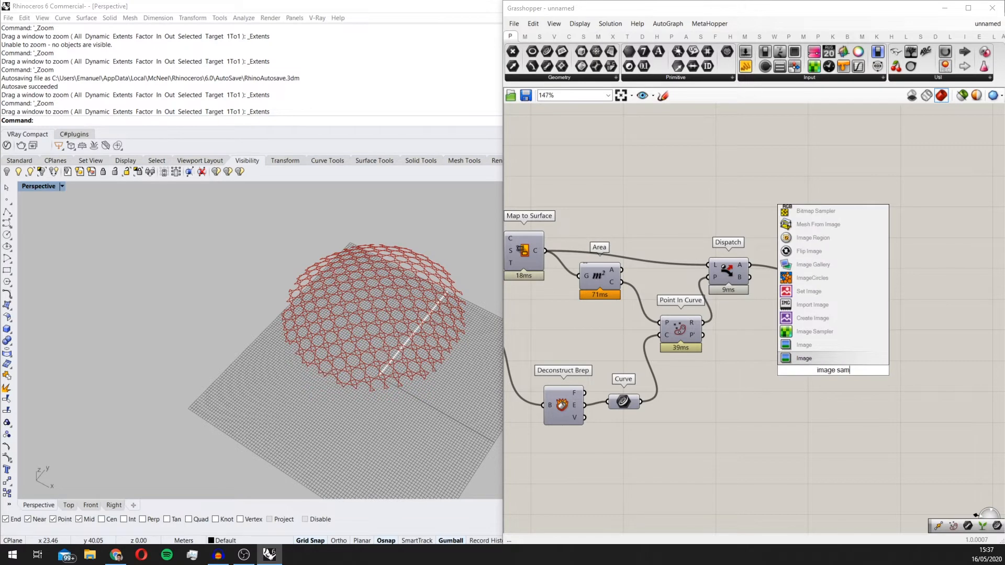
{"action": "key", "text": "Return"}
Step: Load the image file enviroment map.png from the desktop into the Image Sampler
{"action": "scroll", "coordinate": [834, 372], "scroll_direction": "up", "scroll_amount": 2}
{"action": "scroll", "coordinate": [832, 372], "scroll_direction": "up", "scroll_amount": 1}
{"action": "right_click", "coordinate": [832, 372]}
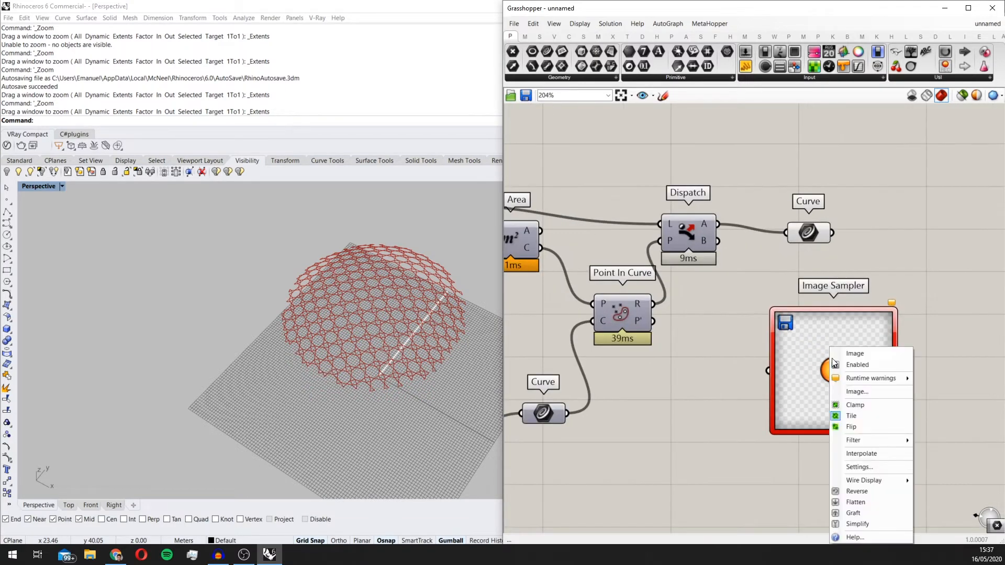
{"action": "double_click", "coordinate": [805, 390]}
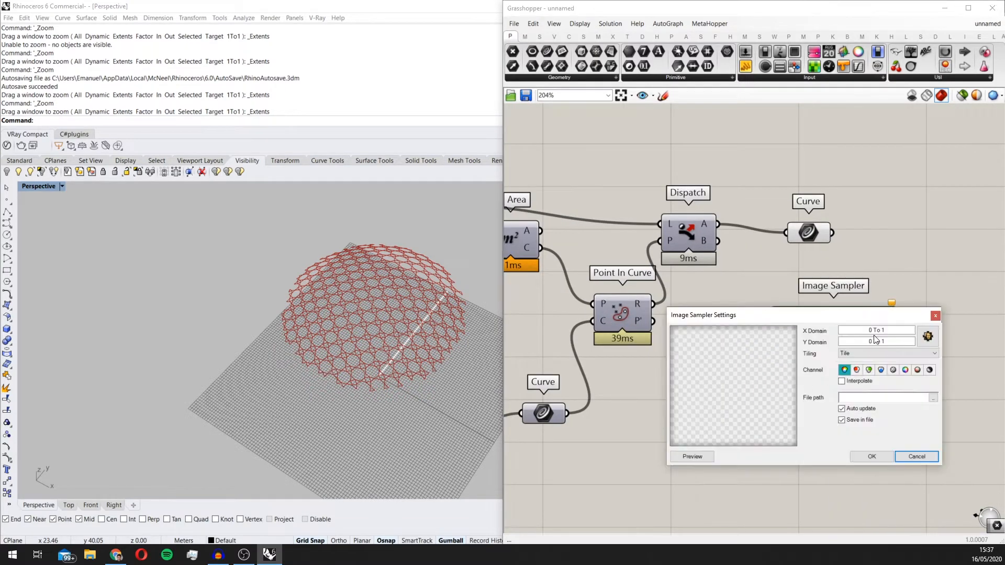
{"action": "left_click", "coordinate": [930, 339]}
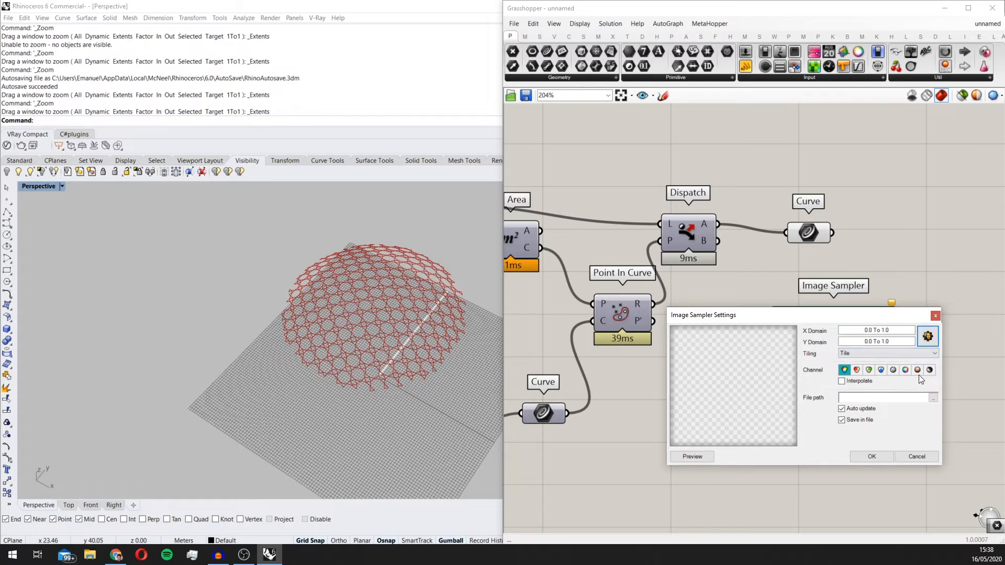
{"action": "left_click", "coordinate": [931, 398]}
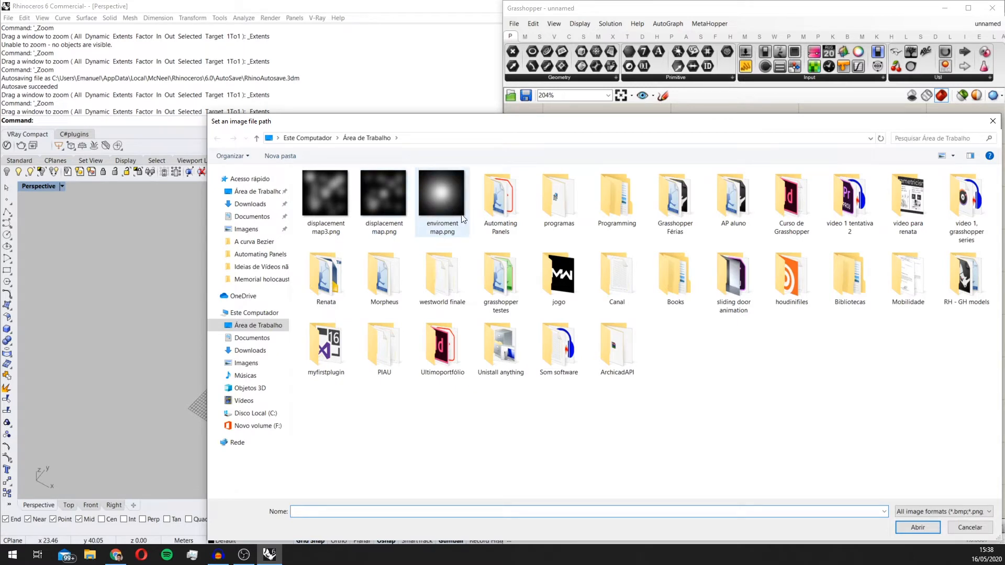
{"action": "left_click", "coordinate": [439, 204]}
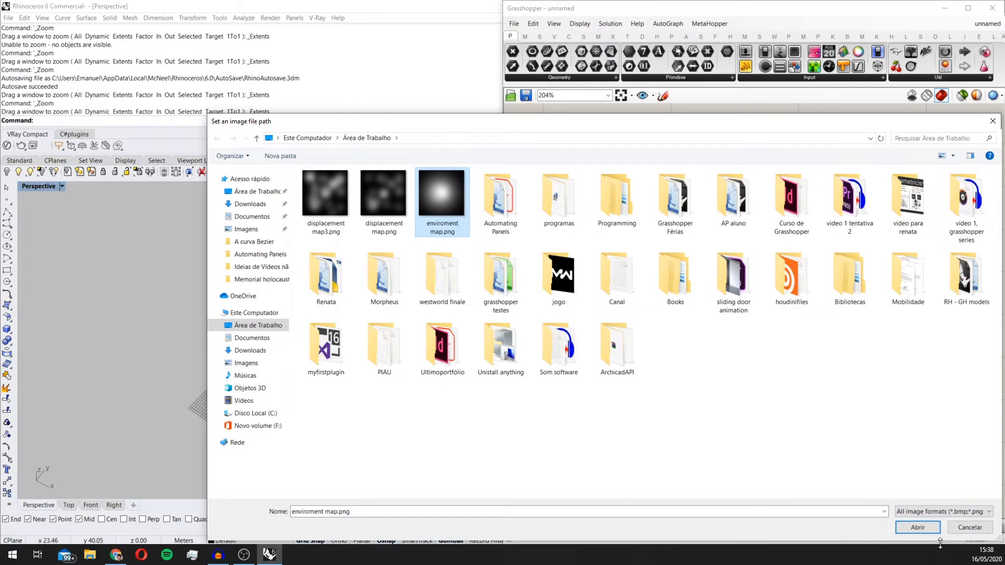
{"action": "left_click", "coordinate": [931, 527]}
{"action": "left_click", "coordinate": [877, 457]}
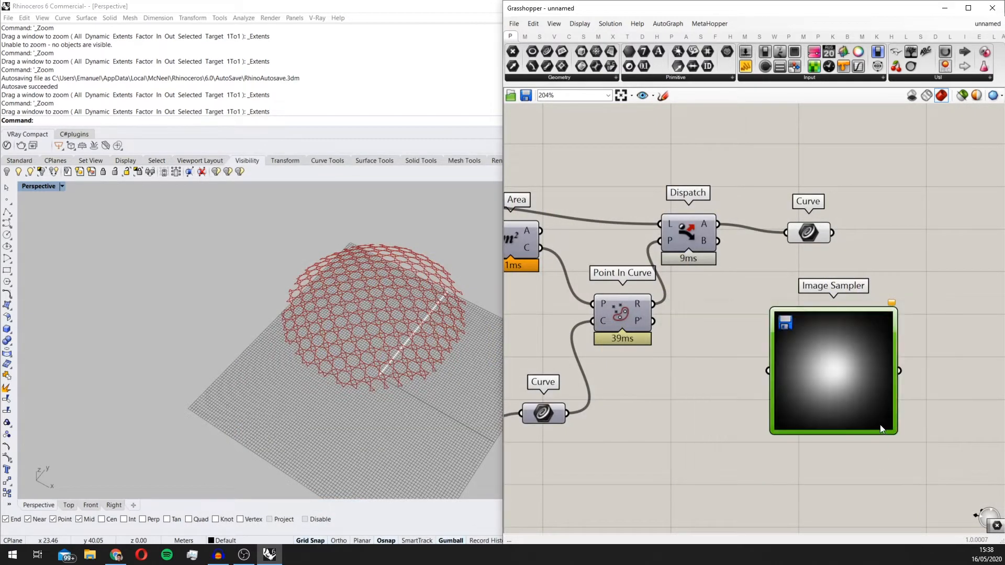
Step: Move the Image Sampler farther from Point In Curve to leave free canvas space before its input
{"action": "right_click_drag", "start_coordinate": [856, 372], "coordinate": [747, 375]}
{"action": "left_click_drag", "start_coordinate": [747, 375], "coordinate": [820, 389]}
{"action": "scroll", "coordinate": [818, 382], "scroll_direction": "down", "scroll_amount": 1}
{"action": "right_click_drag", "start_coordinate": [708, 358], "coordinate": [777, 329]}
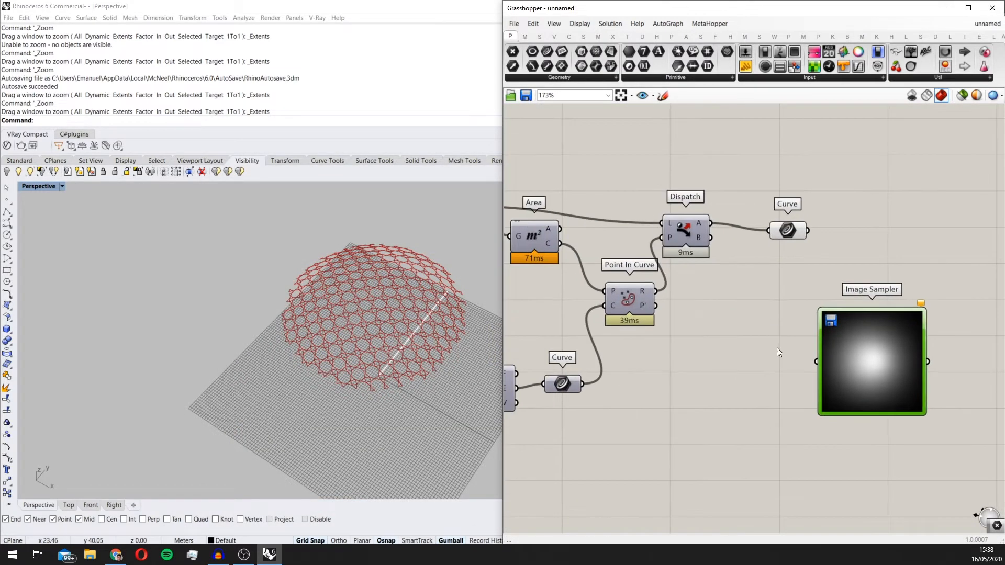
{"action": "scroll", "coordinate": [707, 366], "scroll_direction": "down", "scroll_amount": 3}
{"action": "scroll", "coordinate": [747, 373], "scroll_direction": "up", "scroll_amount": 2}
{"action": "scroll", "coordinate": [775, 268], "scroll_direction": "up", "scroll_amount": 1}
{"action": "right_click_drag", "start_coordinate": [686, 276], "coordinate": [733, 304]}
{"action": "scroll", "coordinate": [733, 284], "scroll_direction": "down", "scroll_amount": 2}
{"action": "scroll", "coordinate": [715, 301], "scroll_direction": "up", "scroll_amount": 2}
{"action": "right_click_drag", "start_coordinate": [450, 314], "coordinate": [459, 323]}
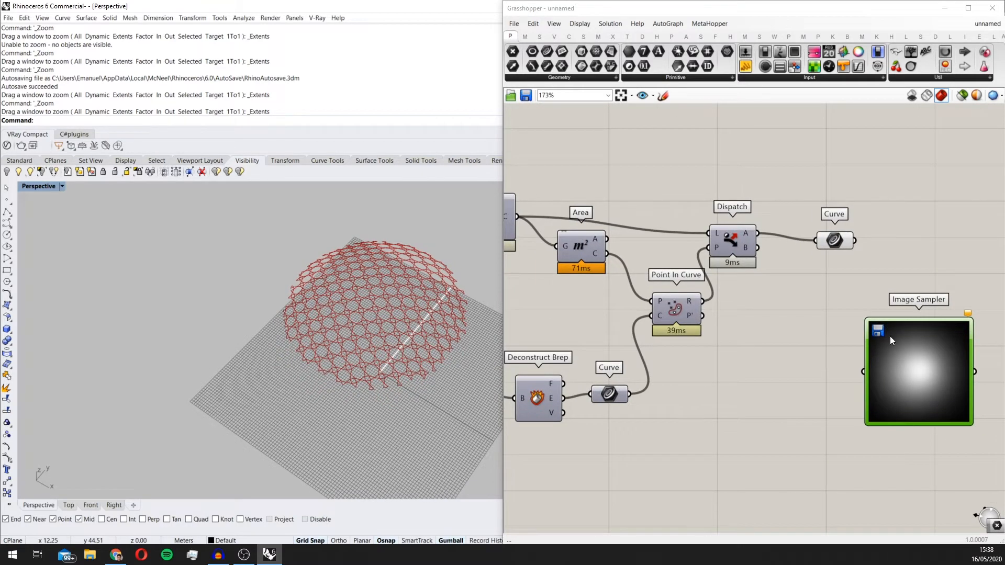
{"action": "scroll", "coordinate": [916, 347], "scroll_direction": "up", "scroll_amount": 2}
{"action": "scroll", "coordinate": [790, 318], "scroll_direction": "up", "scroll_amount": 2}
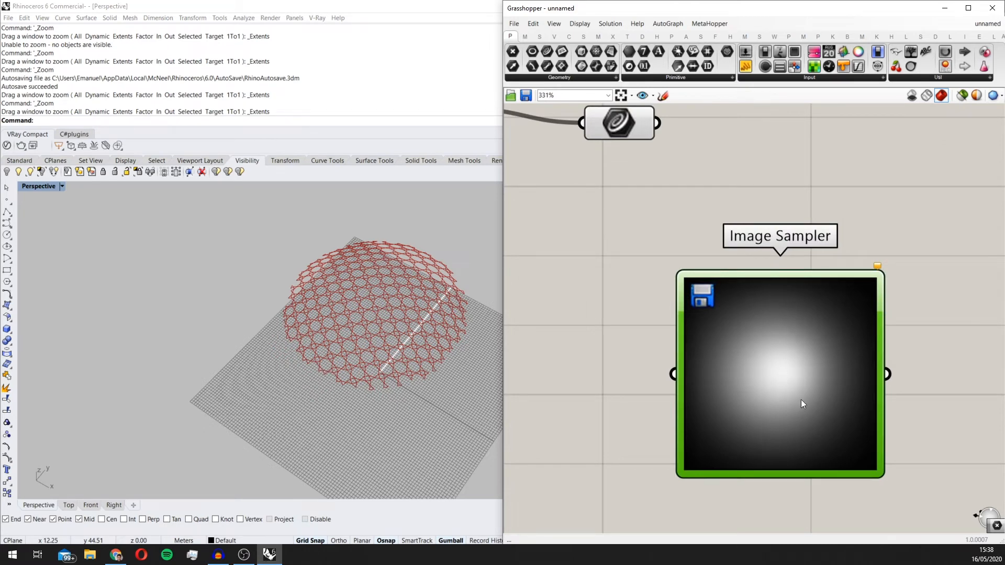
{"action": "scroll", "coordinate": [771, 341], "scroll_direction": "down", "scroll_amount": 3}
{"action": "double_click", "coordinate": [788, 352]}
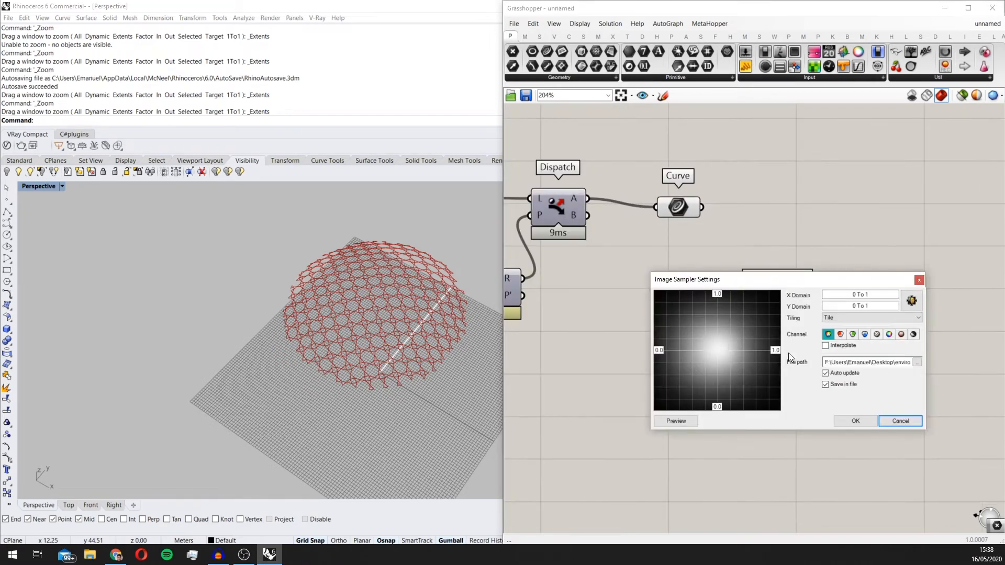
{"action": "left_click", "coordinate": [913, 334]}
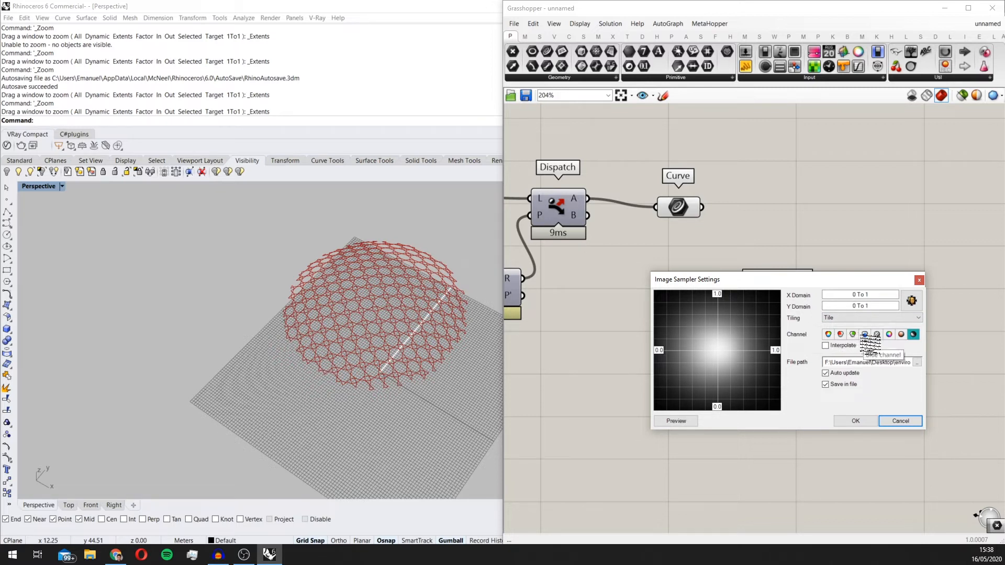
{"action": "left_click", "coordinate": [857, 421]}
{"action": "scroll", "coordinate": [838, 375], "scroll_direction": "down", "scroll_amount": 2}
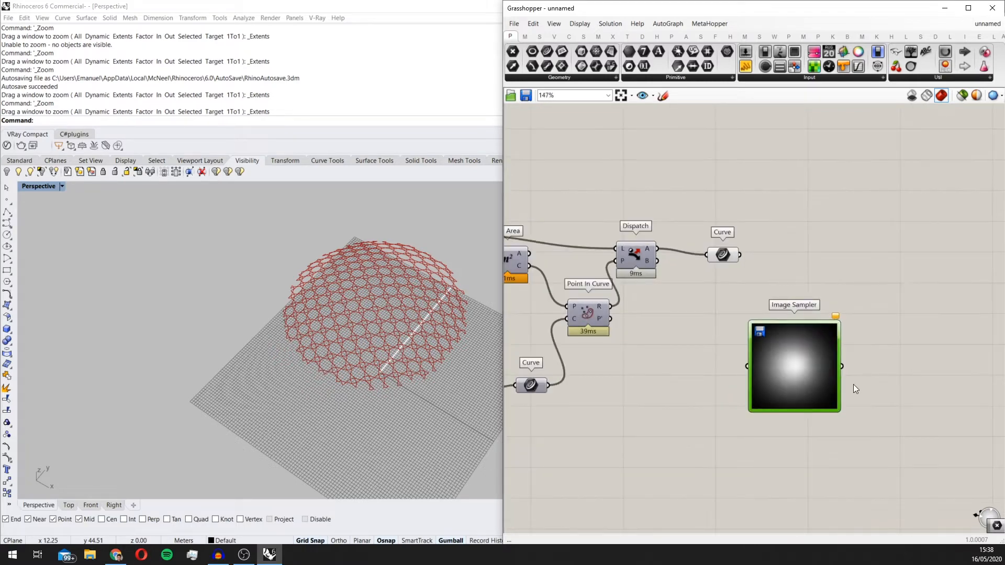
Step: Examine the Area component's centroids and the final Curve parameter's star pattern on the dome
{"action": "scroll", "coordinate": [864, 369], "scroll_direction": "up", "scroll_amount": 3}
{"action": "scroll", "coordinate": [739, 354], "scroll_direction": "down", "scroll_amount": 4}
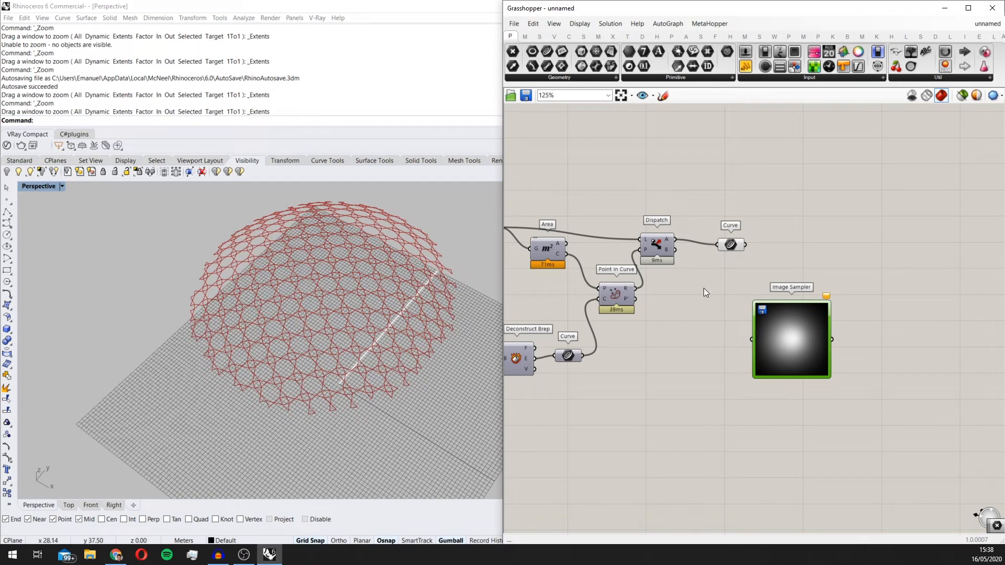
{"action": "scroll", "coordinate": [385, 297], "scroll_direction": "up", "scroll_amount": 3}
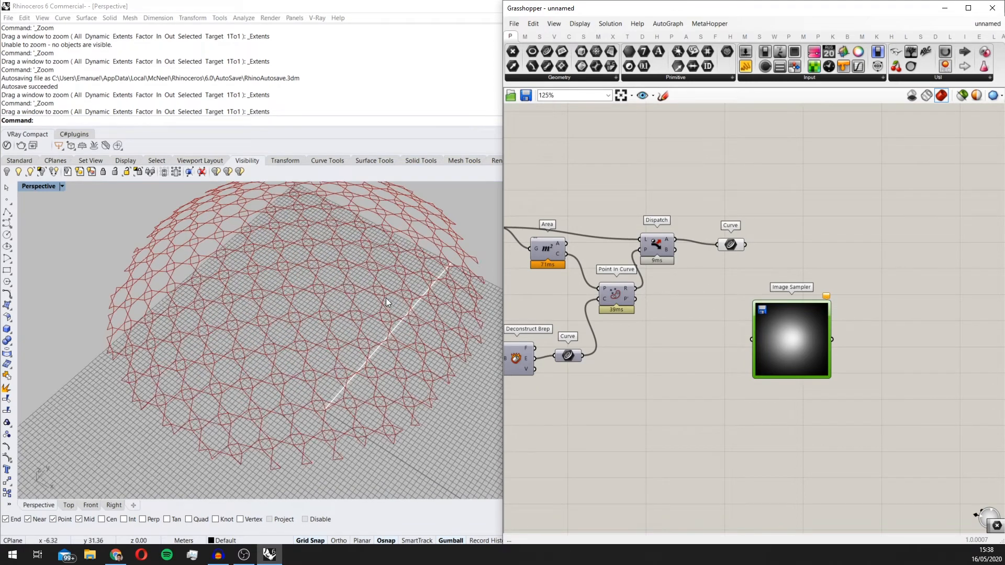
{"action": "right_click_drag", "start_coordinate": [525, 269], "coordinate": [580, 280]}
{"action": "left_click", "coordinate": [602, 259]}
{"action": "scroll", "coordinate": [305, 294], "scroll_direction": "down", "scroll_amount": 3}
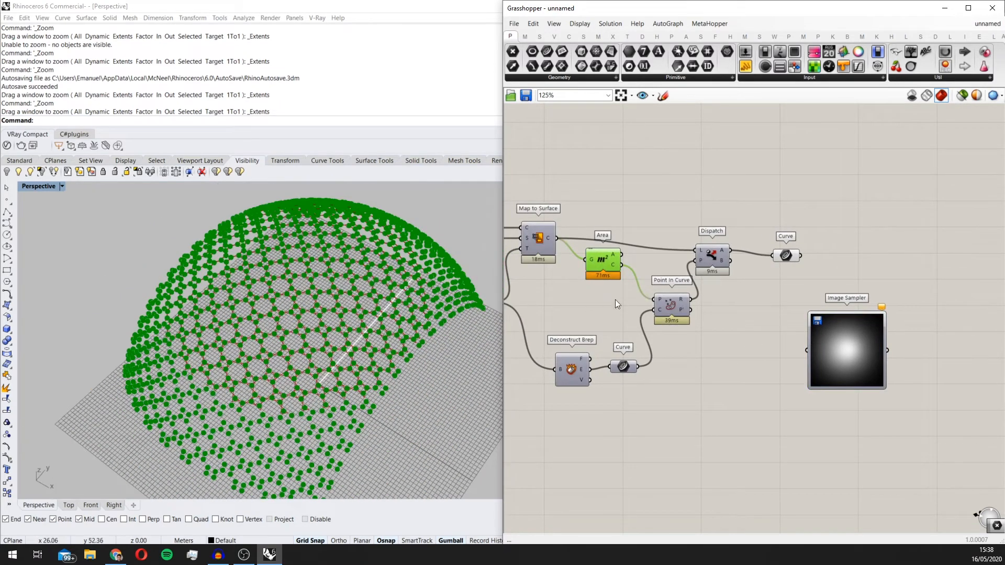
{"action": "middle_click", "coordinate": [606, 263]}
{"action": "left_click", "coordinate": [638, 232]}
{"action": "left_click", "coordinate": [791, 256]}
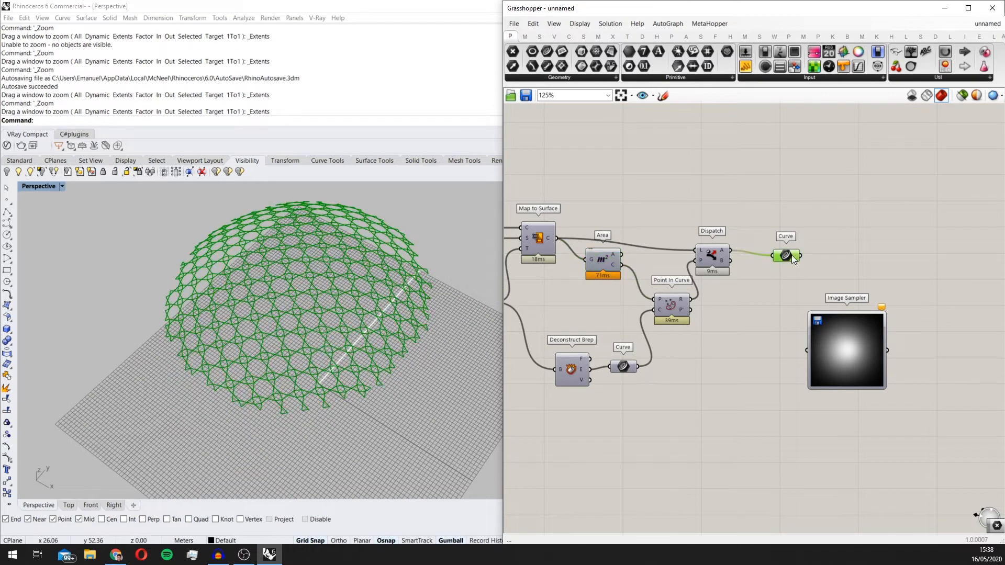
{"action": "scroll", "coordinate": [803, 240], "scroll_direction": "up", "scroll_amount": 2}
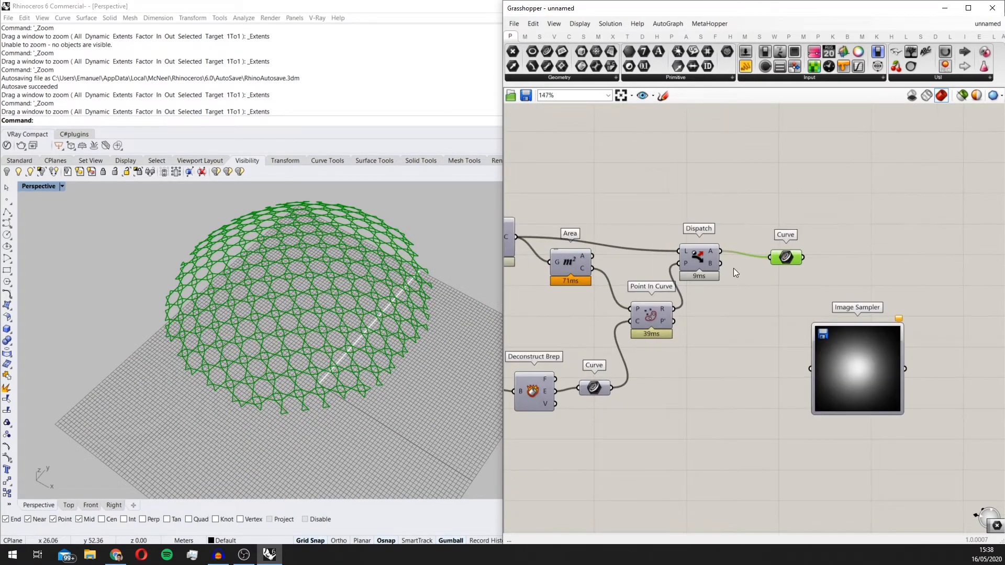
{"action": "right_click_drag", "start_coordinate": [658, 316], "coordinate": [674, 301]}
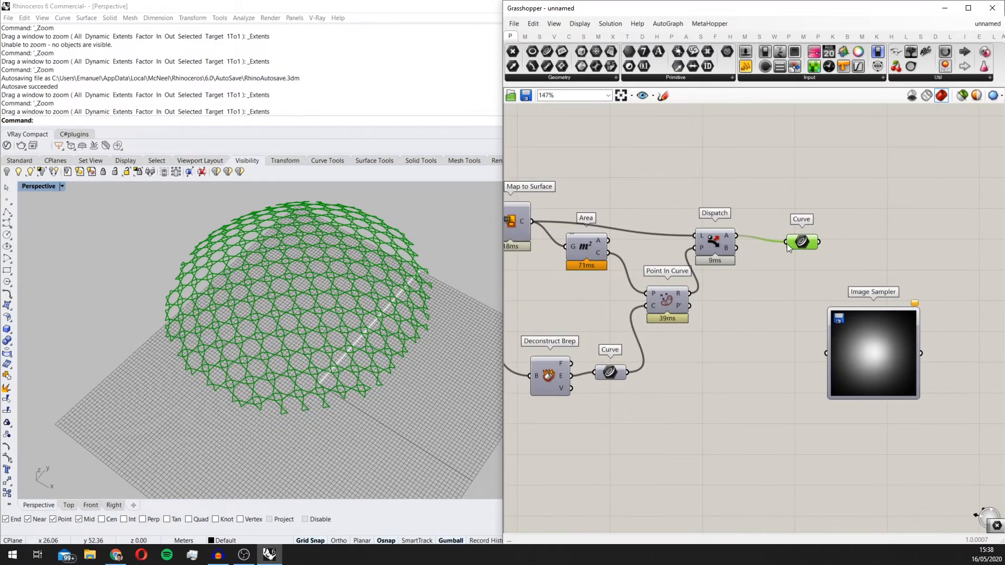
Step: Duplicate Dispatch beside Point In Curve, with Area's C output as its list and Point In Curve's R output as its pattern
{"action": "left_click_drag", "start_coordinate": [805, 247], "coordinate": [803, 235]}
{"action": "left_click", "coordinate": [716, 246]}
{"action": "left_click", "coordinate": [667, 306], "text": "shift"}
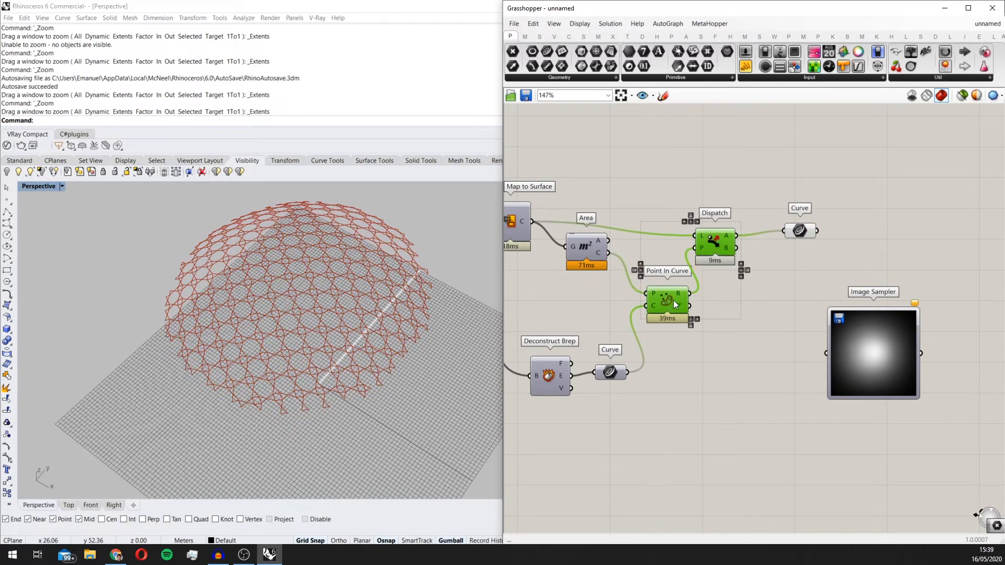
{"action": "left_click", "coordinate": [742, 322]}
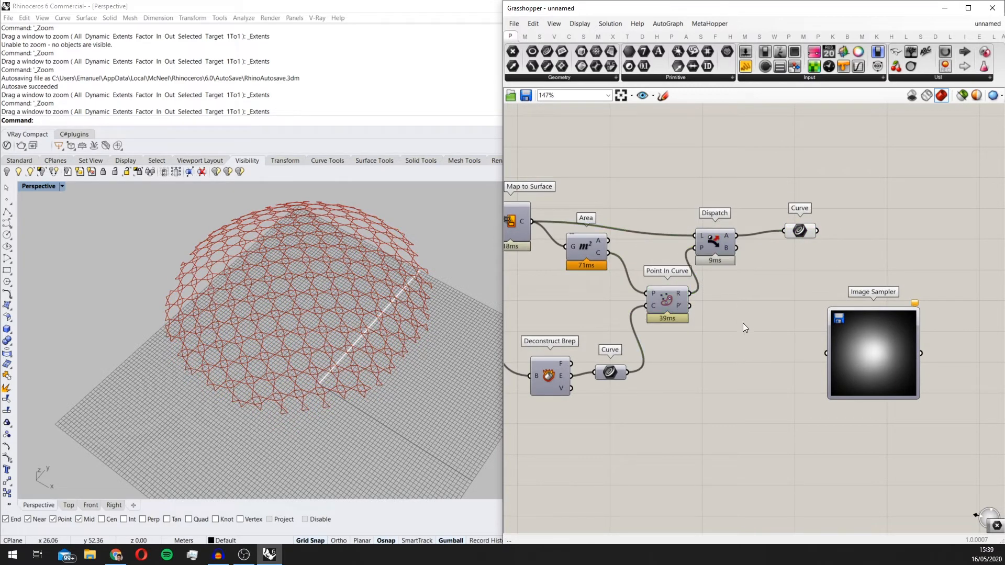
{"action": "left_click", "coordinate": [705, 243]}
{"action": "left_click_drag", "start_coordinate": [740, 345], "coordinate": [732, 347], "text": "alt"}
{"action": "left_click", "coordinate": [789, 313]}
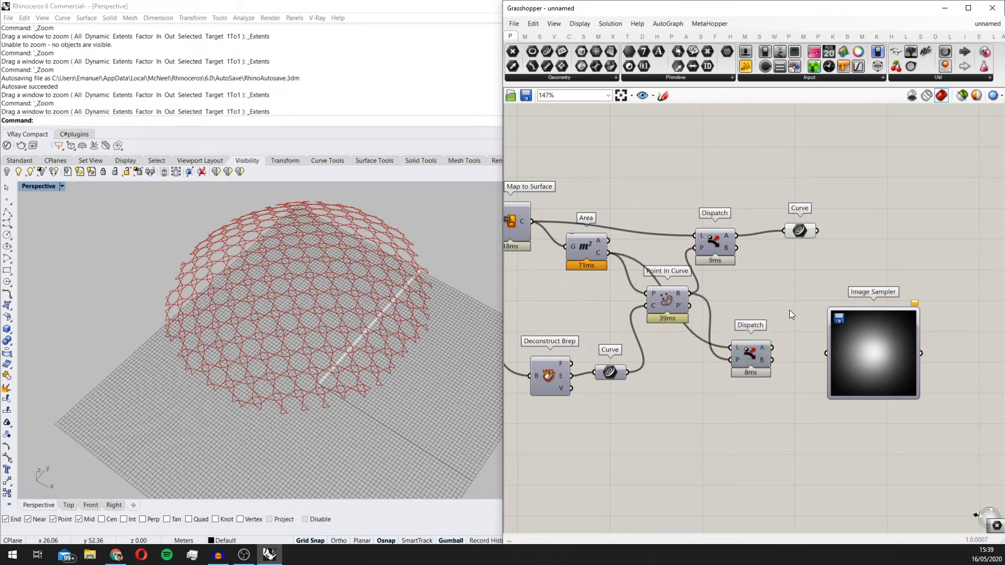
Step: Add a Point parameter before the Image Sampler and connect the second Dispatch's A output to it
{"action": "double_click", "coordinate": [789, 311]}
{"action": "type", "text": "point"}
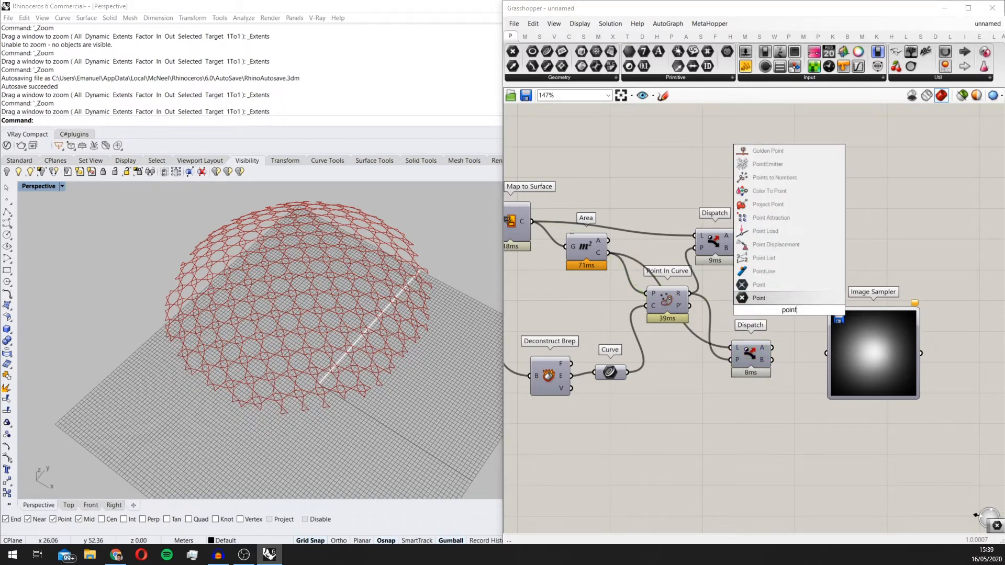
{"action": "key", "text": "Return"}
{"action": "mouse_move", "coordinate": [772, 347]}
{"action": "left_mouse_down"}
{"action": "mouse_move", "coordinate": [779, 310]}
{"action": "mouse_move", "coordinate": [786, 342]}
{"action": "left_mouse_up"}
{"action": "right_click_drag", "start_coordinate": [786, 344], "coordinate": [694, 358]}
{"action": "left_click_drag", "start_coordinate": [760, 353], "coordinate": [830, 356]}
{"action": "left_click_drag", "start_coordinate": [700, 358], "coordinate": [725, 375]}
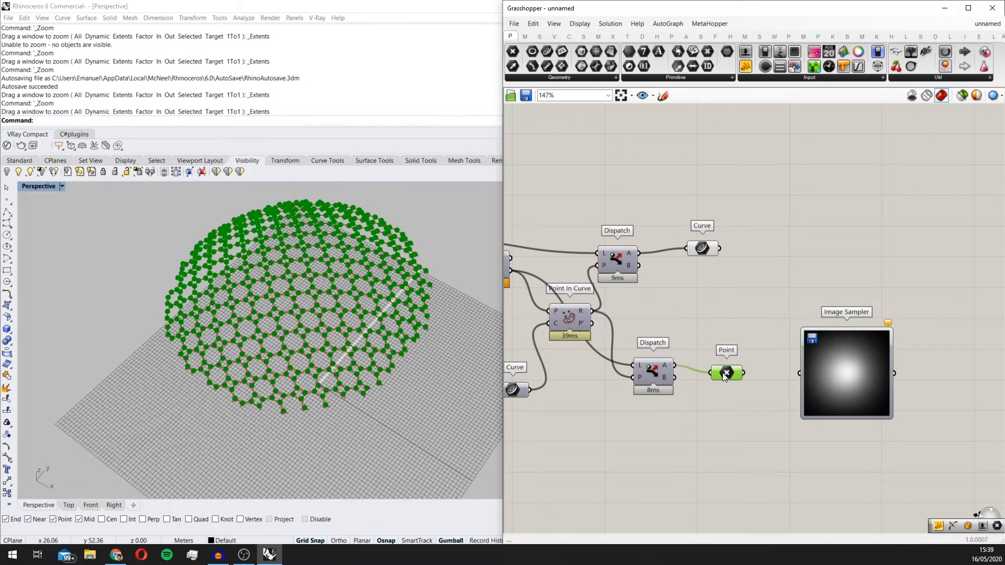
{"action": "scroll", "coordinate": [722, 340], "scroll_direction": "down", "scroll_amount": 3}
{"action": "right_click_drag", "start_coordinate": [722, 340], "coordinate": [748, 335]}
Step: Examine how the dispatched centroid points are distributed over the dome's star pattern
{"action": "scroll", "coordinate": [778, 343], "scroll_direction": "up", "scroll_amount": 1}
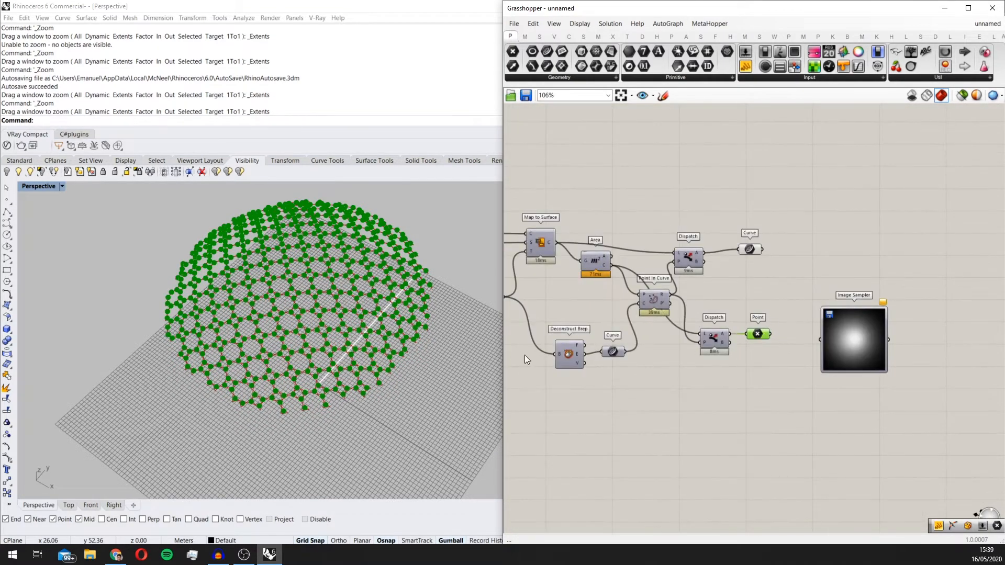
{"action": "scroll", "coordinate": [308, 342], "scroll_direction": "up", "scroll_amount": 4}
{"action": "scroll", "coordinate": [338, 344], "scroll_direction": "down", "scroll_amount": 2}
{"action": "scroll", "coordinate": [338, 344], "scroll_direction": "up", "scroll_amount": 4}
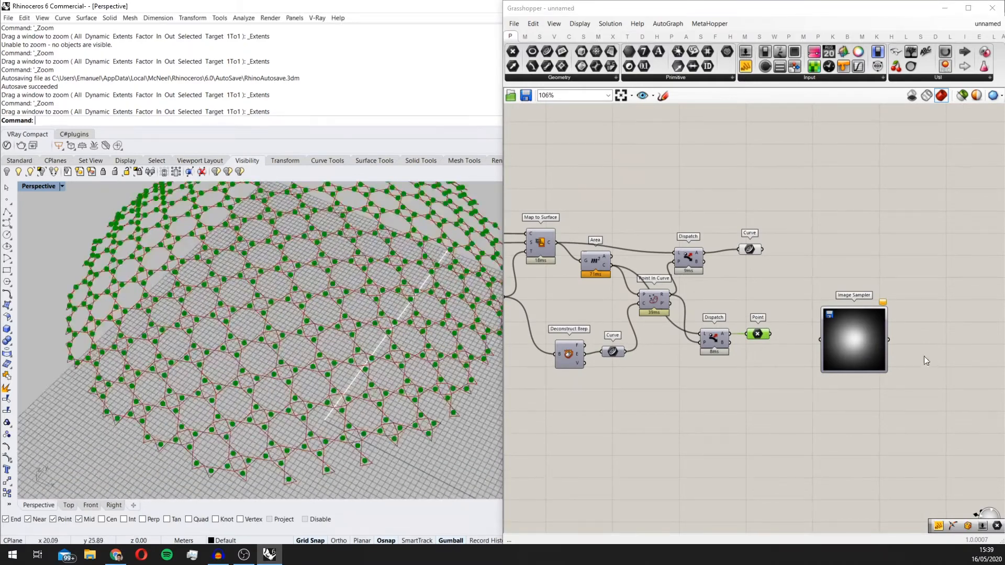
{"action": "right_click_drag", "start_coordinate": [833, 335], "coordinate": [806, 335]}
{"action": "scroll", "coordinate": [777, 331], "scroll_direction": "down", "scroll_amount": 3}
{"action": "scroll", "coordinate": [218, 370], "scroll_direction": "down", "scroll_amount": 3}
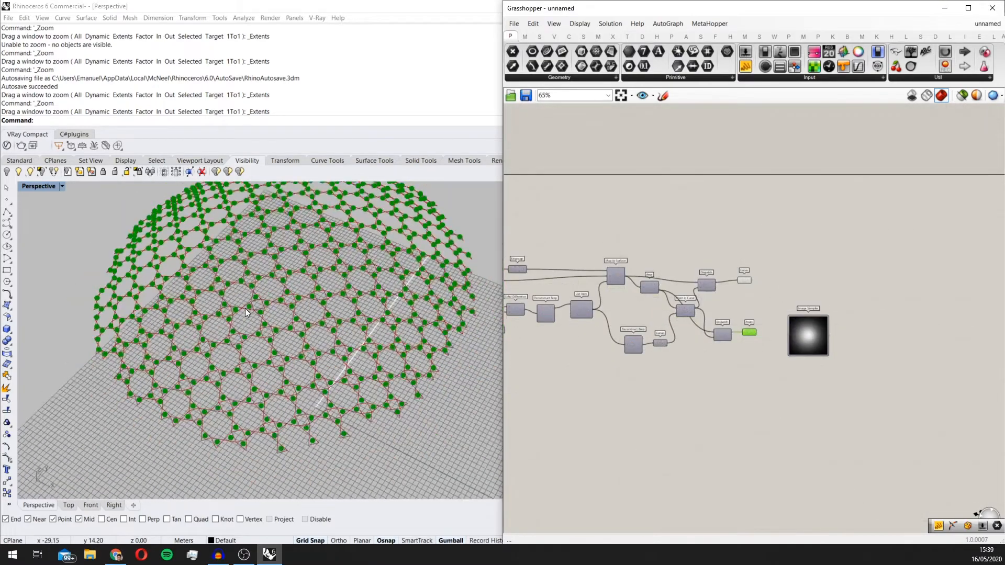
{"action": "scroll", "coordinate": [218, 370], "scroll_direction": "up", "scroll_amount": 5}
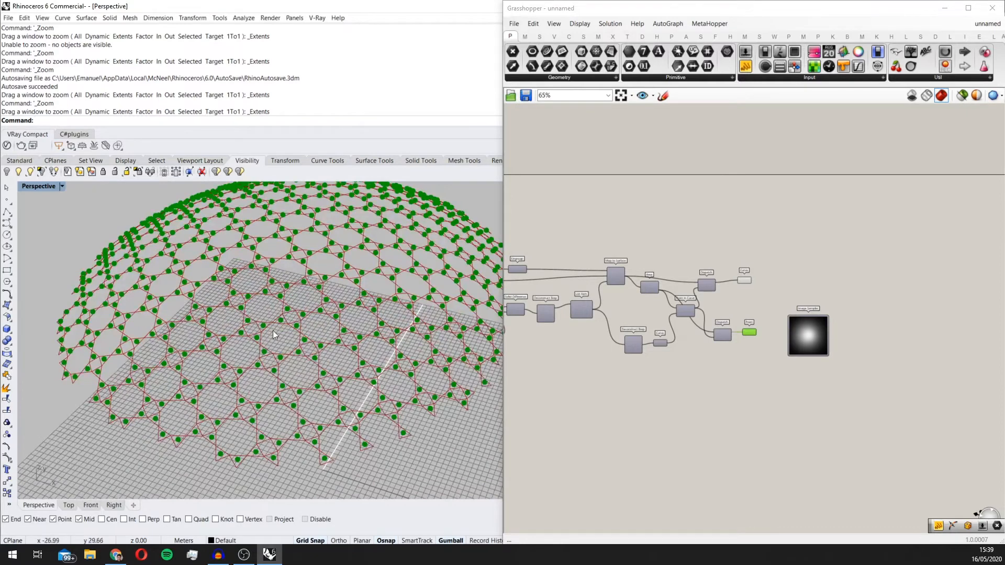
{"action": "scroll", "coordinate": [458, 266], "scroll_direction": "down", "scroll_amount": 2}
{"action": "scroll", "coordinate": [767, 314], "scroll_direction": "up", "scroll_amount": 3}
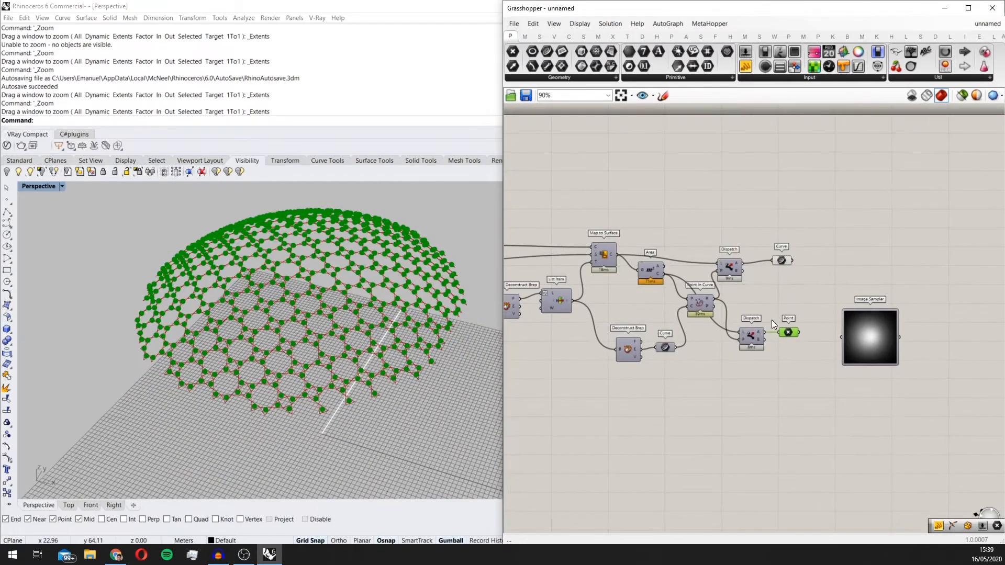
Step: Add a Surface Closest Point component between the Point parameter and the Image Sampler
{"action": "double_click", "coordinate": [800, 299]}
{"action": "type", "text": "surf"}
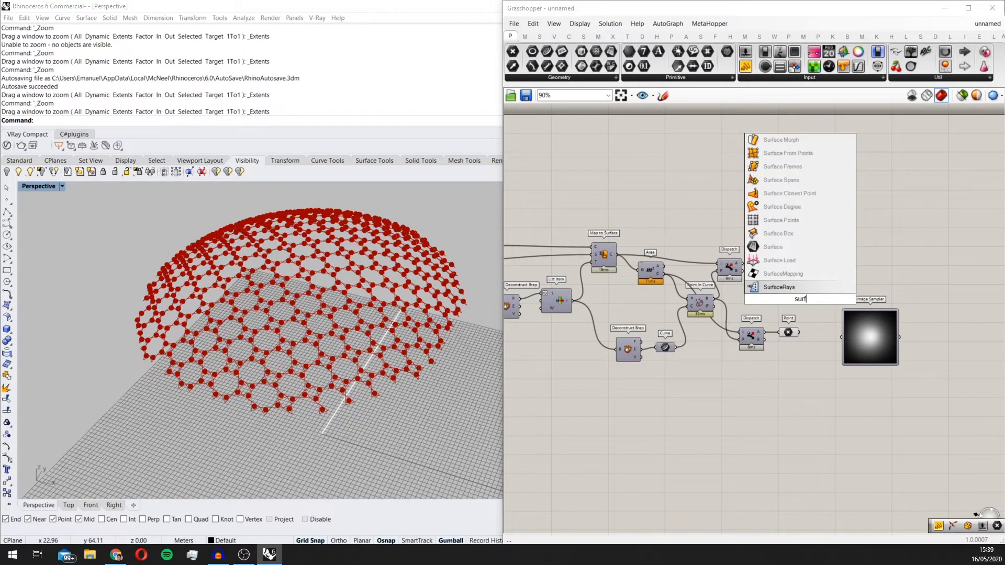
{"action": "type", "text": "ace clo"}
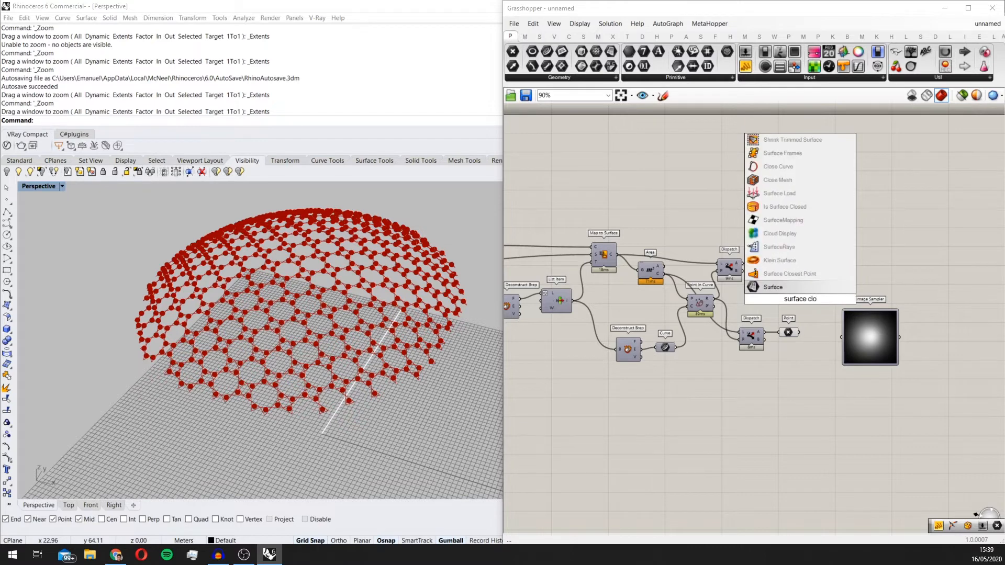
{"action": "left_click", "coordinate": [810, 273]}
{"action": "scroll", "coordinate": [812, 283], "scroll_direction": "up", "scroll_amount": 2}
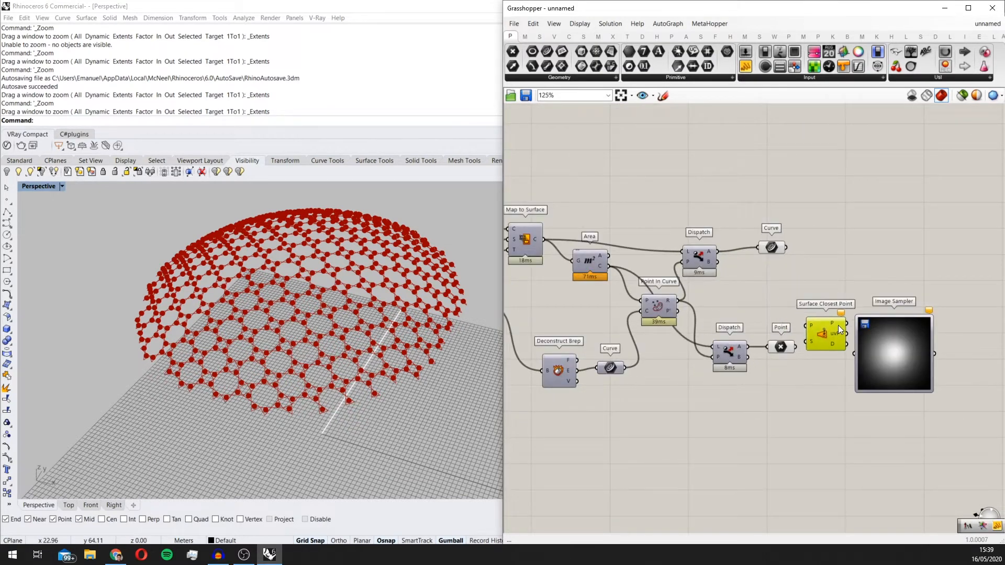
{"action": "scroll", "coordinate": [818, 334], "scroll_direction": "up", "scroll_amount": 2}
Step: Review the Image Sampler's X and Y domain settings
{"action": "left_click", "coordinate": [890, 328]}
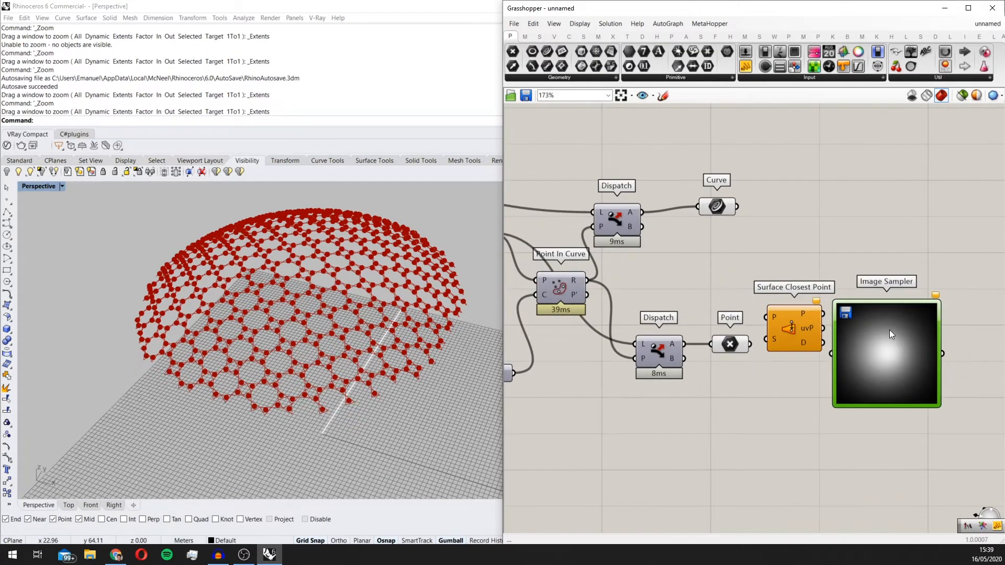
{"action": "double_click", "coordinate": [893, 323]}
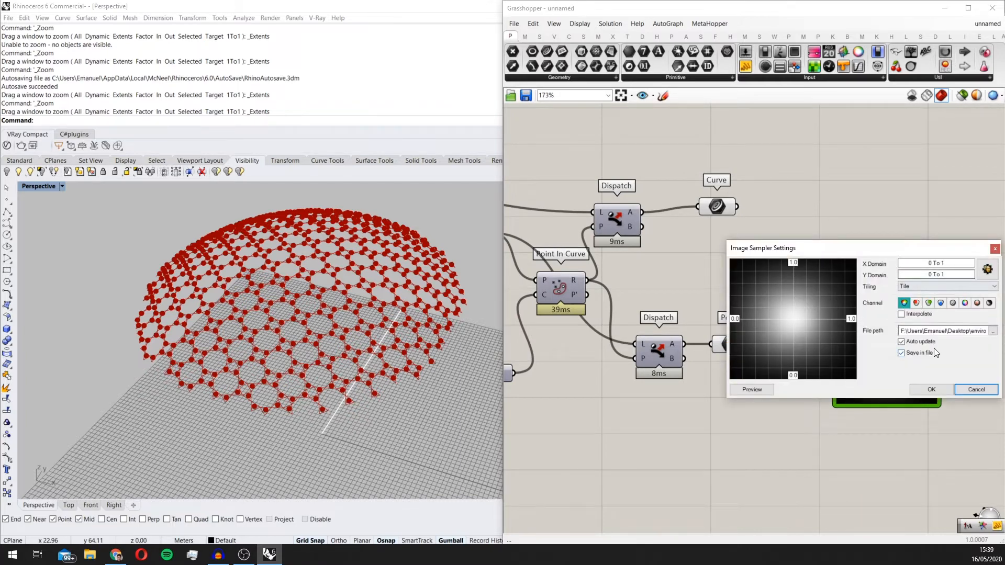
{"action": "left_click", "coordinate": [932, 390]}
Step: Check Surface Closest Point's uvP output and shift the component slightly up in front of the Image Sampler
{"action": "scroll", "coordinate": [835, 317], "scroll_direction": "up", "scroll_amount": 2}
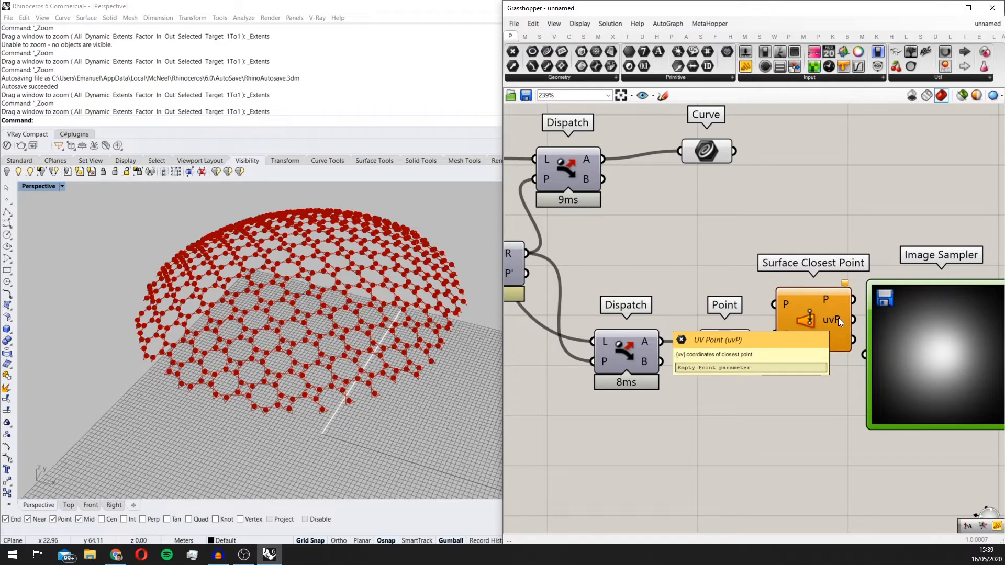
{"action": "scroll", "coordinate": [837, 318], "scroll_direction": "down", "scroll_amount": 1}
{"action": "left_click", "coordinate": [843, 374]}
{"action": "left_click_drag", "start_coordinate": [844, 374], "coordinate": [840, 310]}
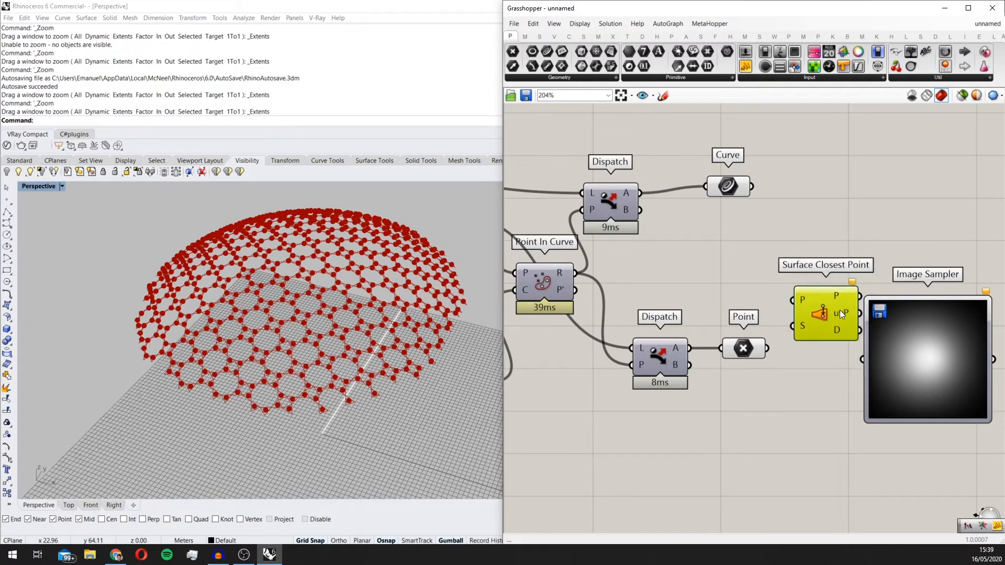
Step: Wire the Point parameter into Surface Closest Point's P input and the List Item's dome surface into its S input
{"action": "left_click", "coordinate": [753, 350]}
{"action": "left_click_drag", "start_coordinate": [767, 349], "coordinate": [793, 301]}
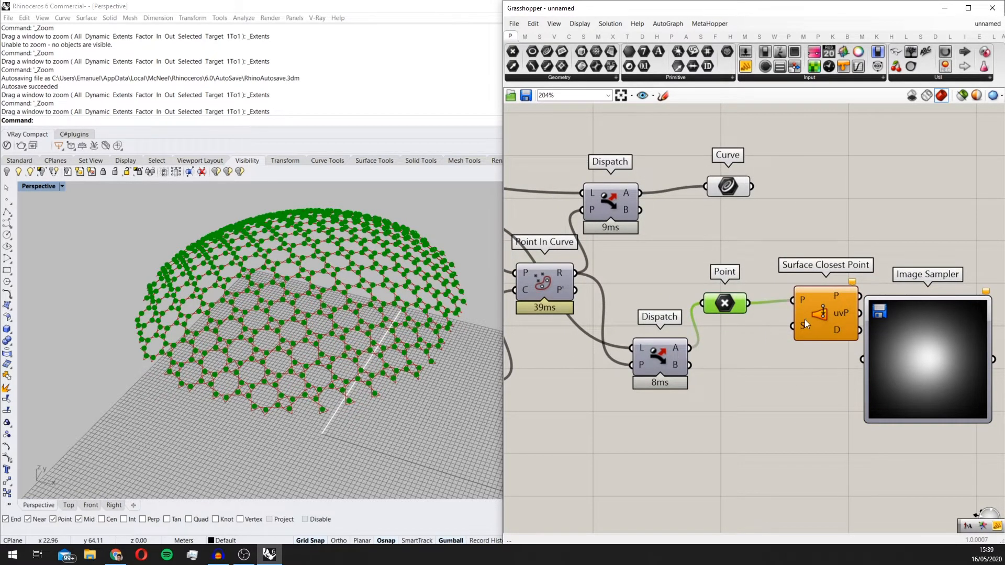
{"action": "scroll", "coordinate": [805, 326], "scroll_direction": "up", "scroll_amount": 2}
{"action": "scroll", "coordinate": [806, 327], "scroll_direction": "down", "scroll_amount": 4}
{"action": "scroll", "coordinate": [658, 275], "scroll_direction": "up", "scroll_amount": 2}
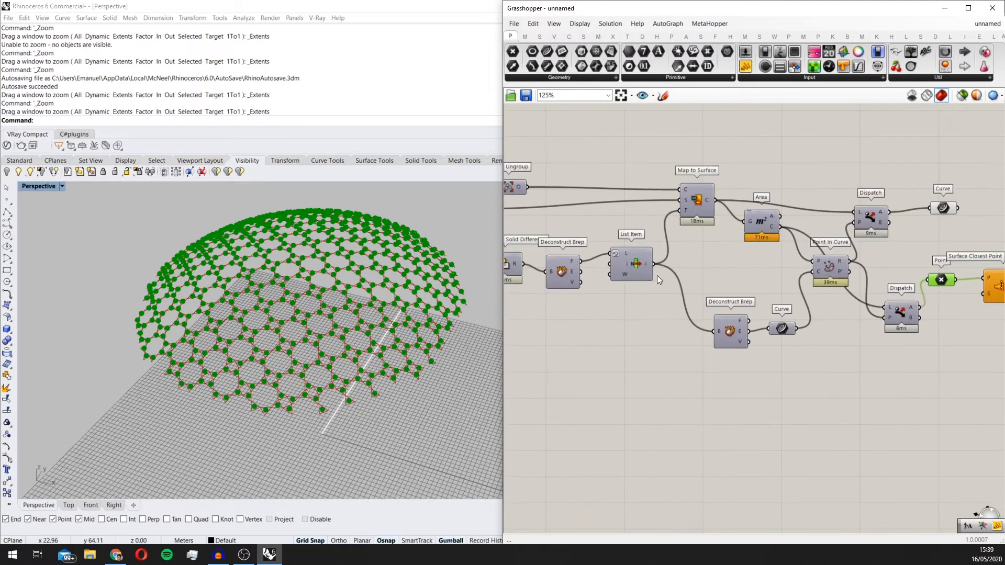
{"action": "right_click_drag", "start_coordinate": [683, 275], "coordinate": [744, 275]}
{"action": "scroll", "coordinate": [618, 265], "scroll_direction": "down", "scroll_amount": 2}
{"action": "right_click_drag", "start_coordinate": [585, 268], "coordinate": [674, 275]}
{"action": "left_click", "coordinate": [641, 267]}
{"action": "scroll", "coordinate": [674, 276], "scroll_direction": "down", "scroll_amount": 1}
{"action": "left_click_drag", "start_coordinate": [731, 284], "coordinate": [885, 284]}
{"action": "scroll", "coordinate": [909, 286], "scroll_direction": "up", "scroll_amount": 3}
{"action": "right_click_drag", "start_coordinate": [903, 286], "coordinate": [804, 296]}
{"action": "scroll", "coordinate": [804, 296], "scroll_direction": "up", "scroll_amount": 3}
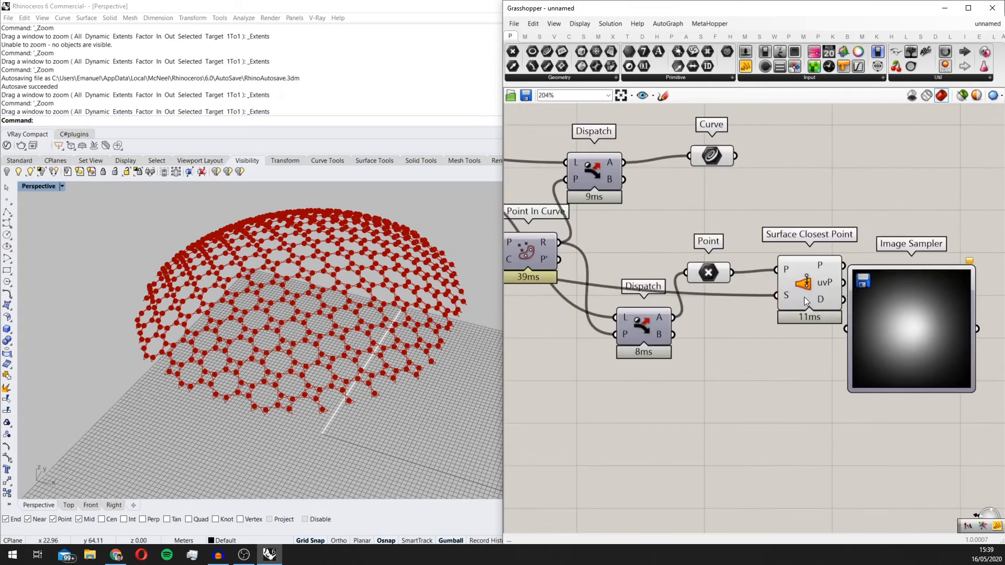
Step: Reparameterize Surface Closest Point's S input and space it, the Curve and Point parameters and the Image Sampler away from the Dispatch components
{"action": "right_click", "coordinate": [787, 295]}
{"action": "left_click", "coordinate": [825, 400]}
{"action": "right_click_drag", "start_coordinate": [825, 346], "coordinate": [733, 378]}
{"action": "left_click_drag", "start_coordinate": [737, 322], "coordinate": [737, 337]}
{"action": "left_click_drag", "start_coordinate": [806, 359], "coordinate": [901, 322]}
{"action": "left_click_drag", "start_coordinate": [723, 332], "coordinate": [727, 356]}
{"action": "scroll", "coordinate": [746, 353], "scroll_direction": "down", "scroll_amount": 5}
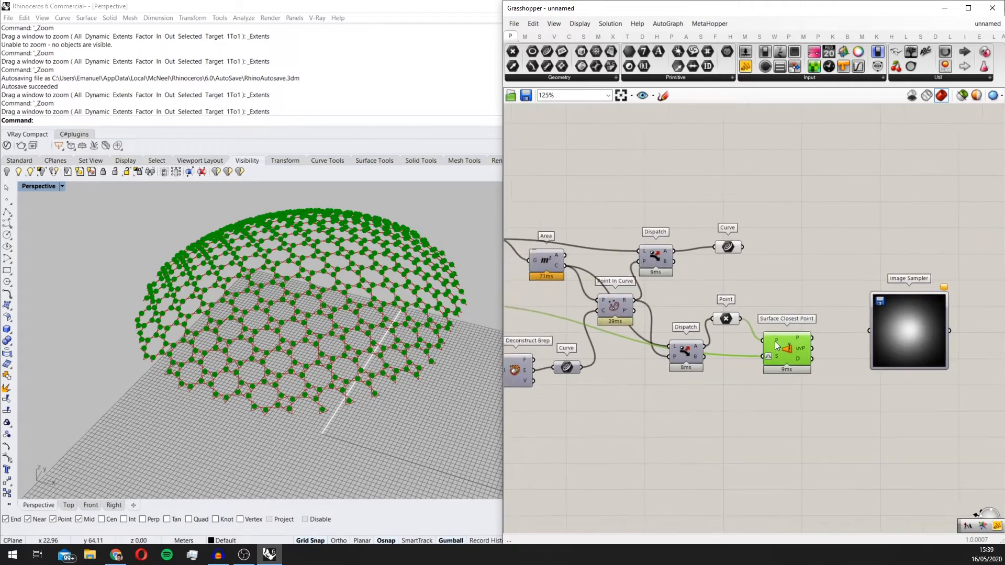
{"action": "left_click_drag", "start_coordinate": [814, 414], "coordinate": [650, 269]}
{"action": "left_click_drag", "start_coordinate": [705, 359], "coordinate": [800, 367]}
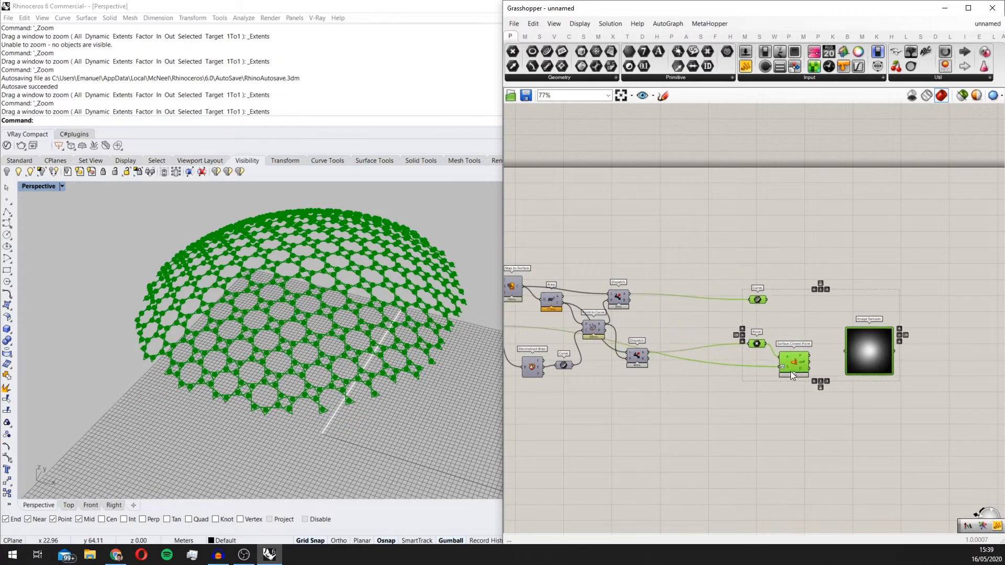
Step: Add an empty Panel above the Dispatch components
{"action": "left_click", "coordinate": [670, 251]}
{"action": "double_click", "coordinate": [676, 244]}
{"action": "type", "text": "pane"}
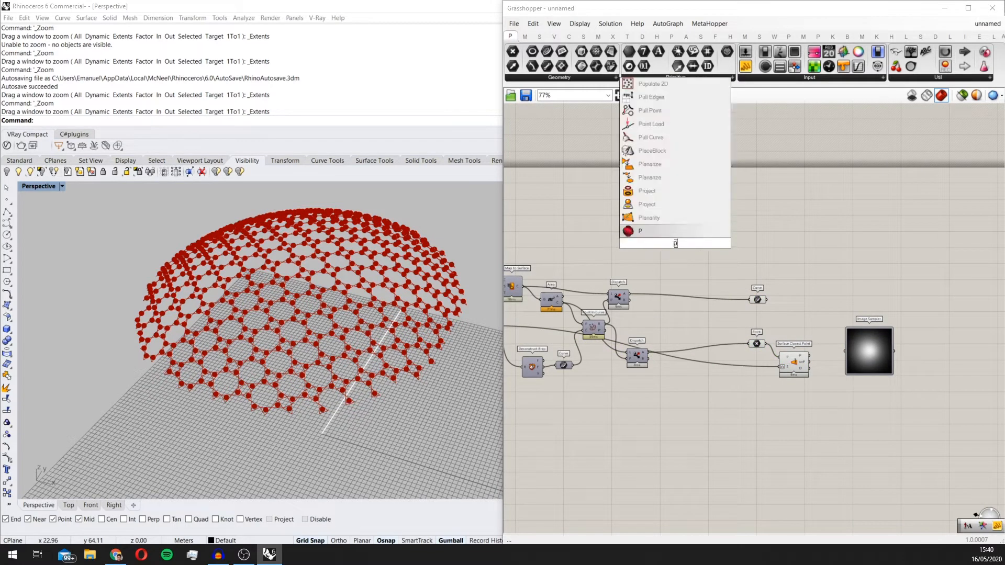
{"action": "key", "text": "Up"}
{"action": "key", "text": "Up"}
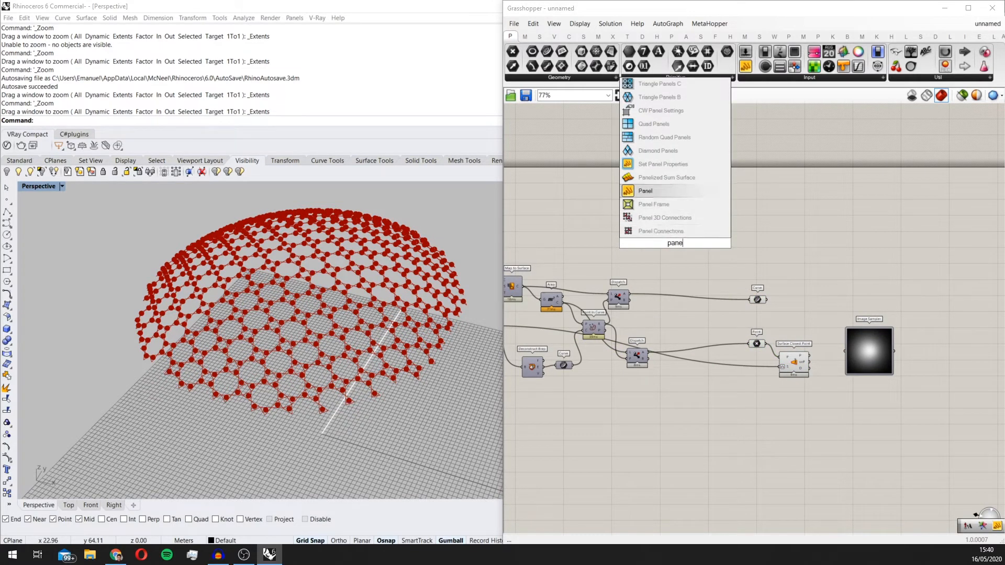
{"action": "key", "text": "Return"}
Step: Inspect the upper Dispatch's A output tree for empty branches in the Panel, and delete the Panel
{"action": "scroll", "coordinate": [674, 244], "scroll_direction": "up", "scroll_amount": 4}
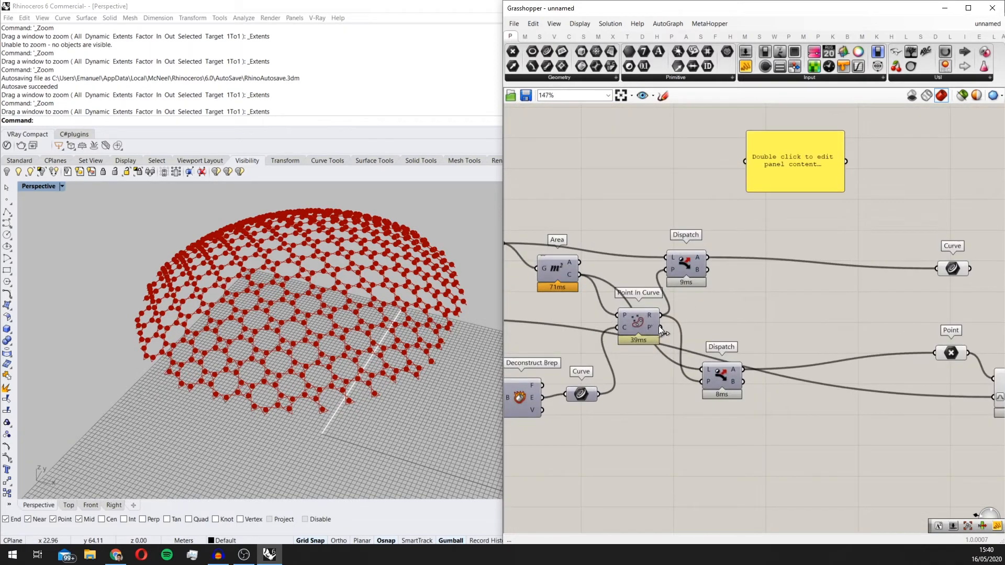
{"action": "scroll", "coordinate": [652, 329], "scroll_direction": "up", "scroll_amount": 2}
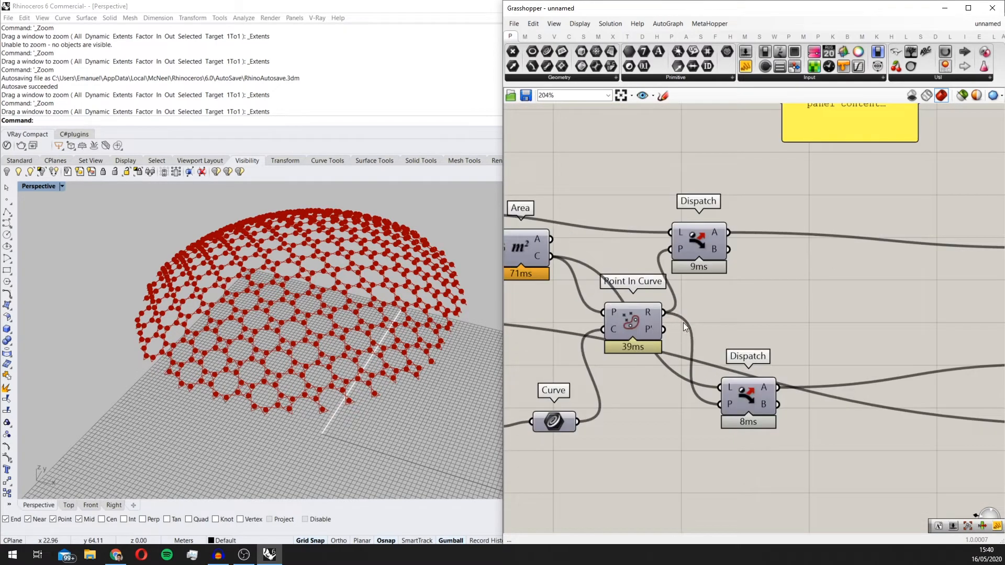
{"action": "scroll", "coordinate": [680, 328], "scroll_direction": "down", "scroll_amount": 2}
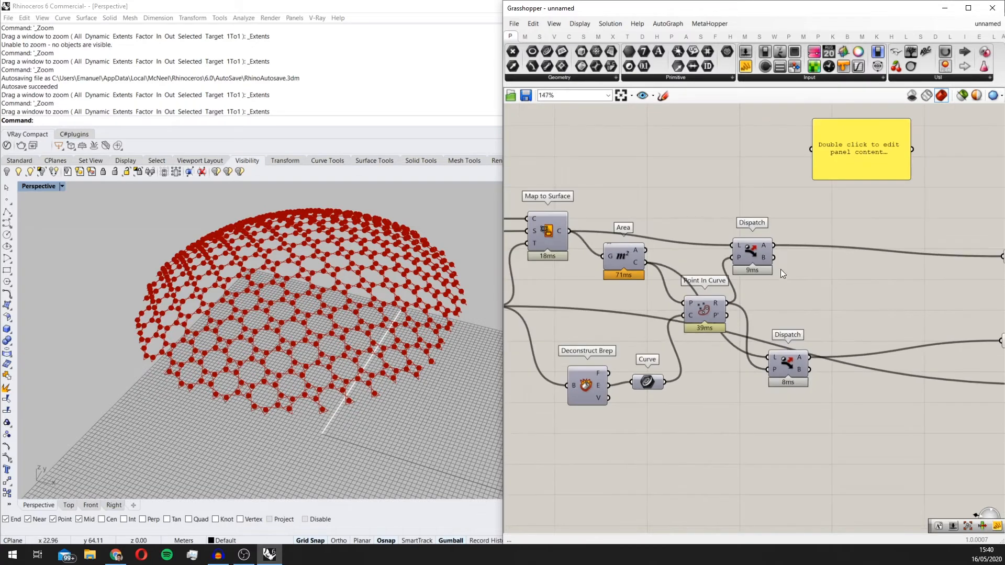
{"action": "scroll", "coordinate": [782, 274], "scroll_direction": "up", "scroll_amount": 1}
{"action": "left_click_drag", "start_coordinate": [686, 278], "coordinate": [731, 166]}
{"action": "left_click_drag", "start_coordinate": [790, 202], "coordinate": [803, 344]}
{"action": "scroll", "coordinate": [821, 241], "scroll_direction": "down", "scroll_amount": 5}
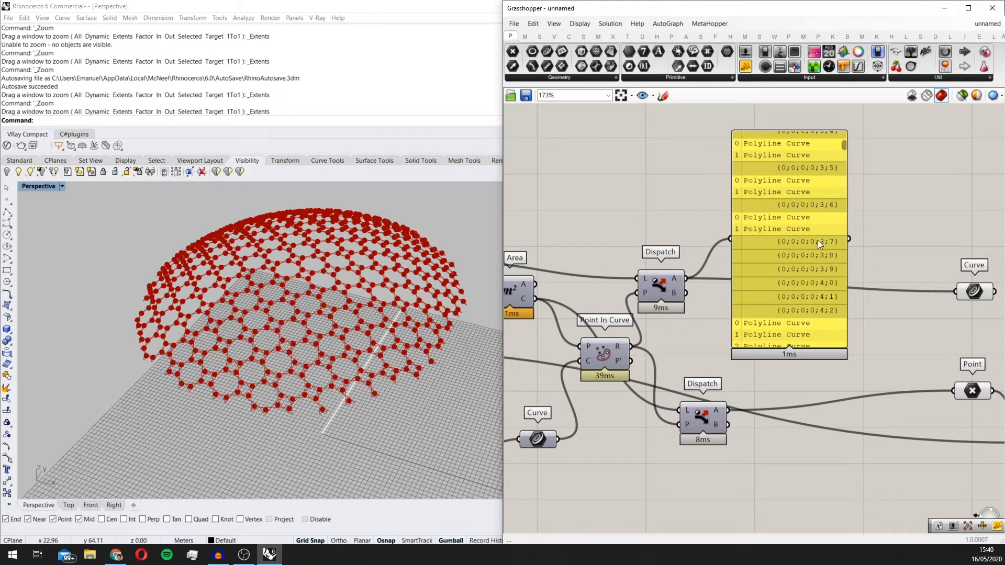
{"action": "left_click", "coordinate": [806, 248]}
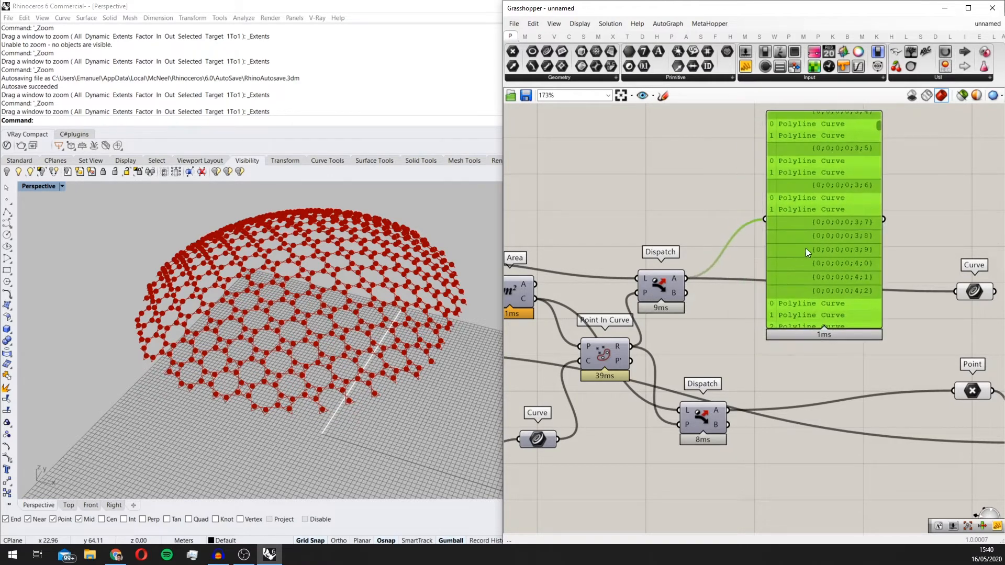
{"action": "key", "text": "Delete"}
Step: Add a Clean Tree fed by the upper Dispatch's A output and a second one fed by the lower Dispatch's B output
{"action": "double_click", "coordinate": [771, 217]}
{"action": "type", "text": "clean"}
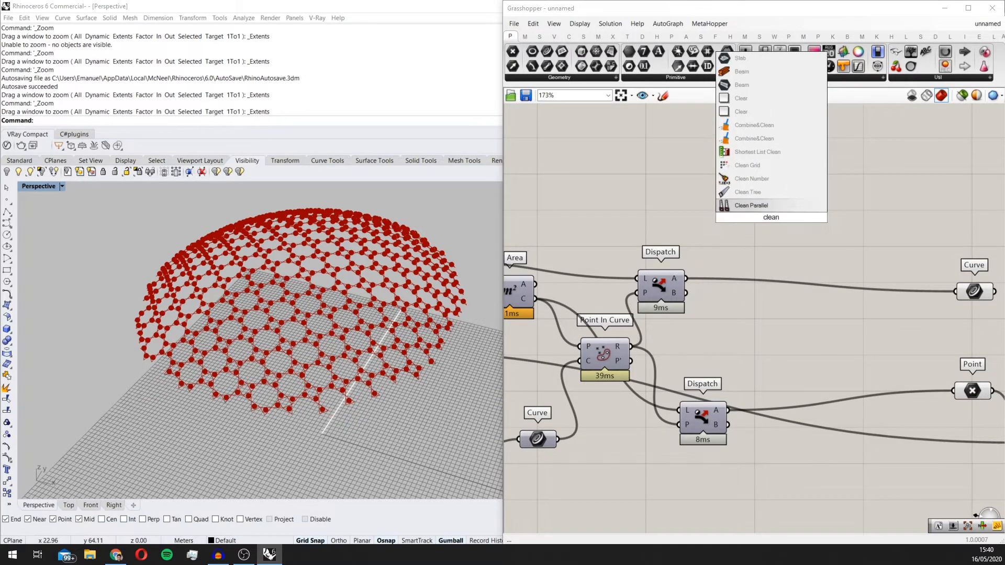
{"action": "left_click", "coordinate": [727, 192]}
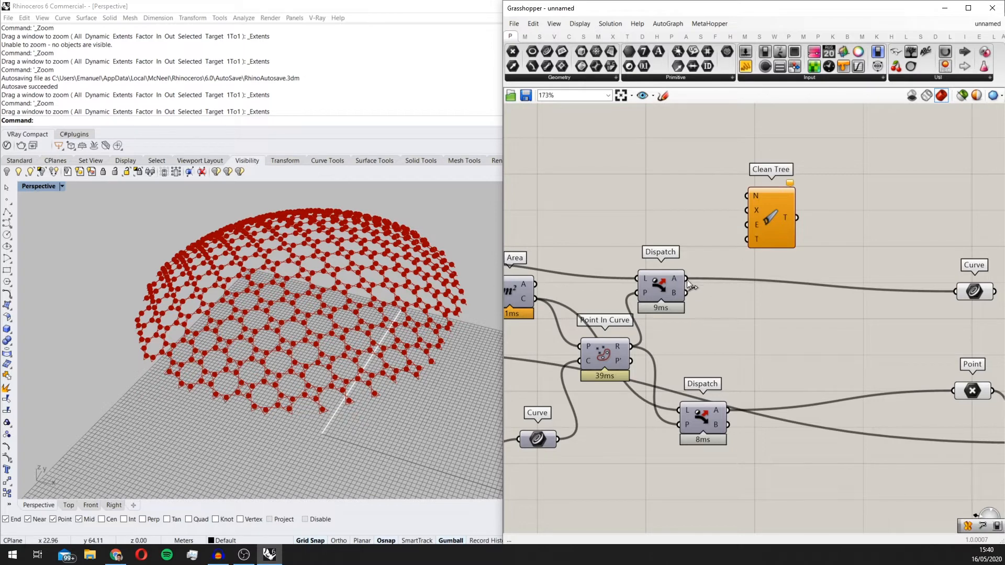
{"action": "left_click_drag", "start_coordinate": [686, 279], "coordinate": [835, 340]}
Step: Add a Boolean Toggle wired to the Remove Empty input of both Clean Tree components and set it to True
{"action": "scroll", "coordinate": [828, 344], "scroll_direction": "up", "scroll_amount": 5}
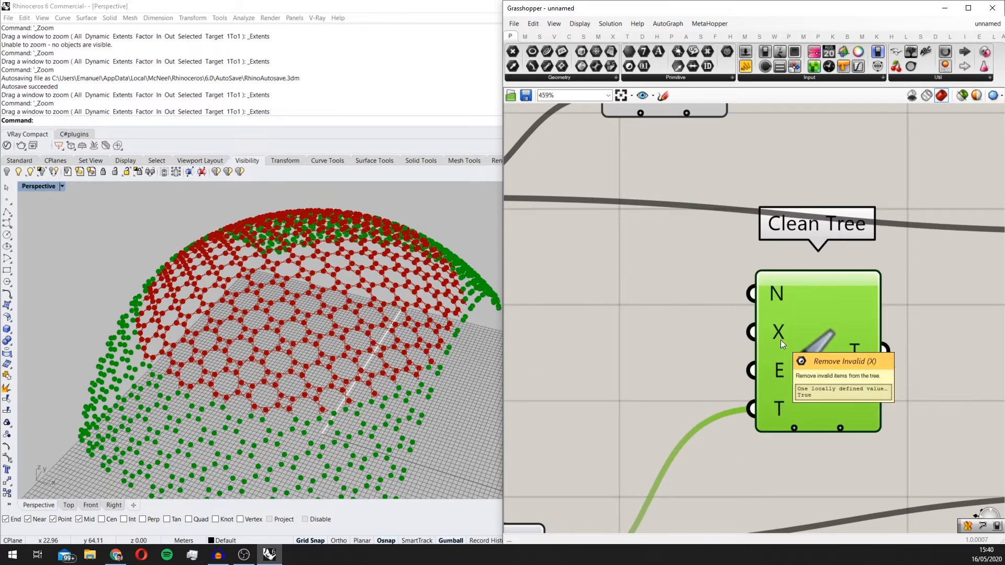
{"action": "scroll", "coordinate": [785, 325], "scroll_direction": "down", "scroll_amount": 1}
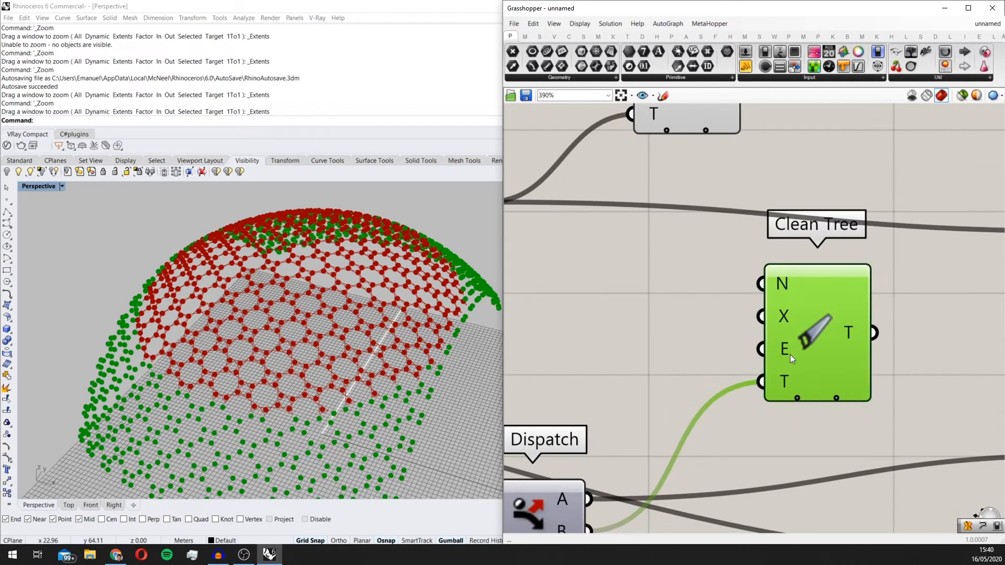
{"action": "scroll", "coordinate": [796, 348], "scroll_direction": "down", "scroll_amount": 2}
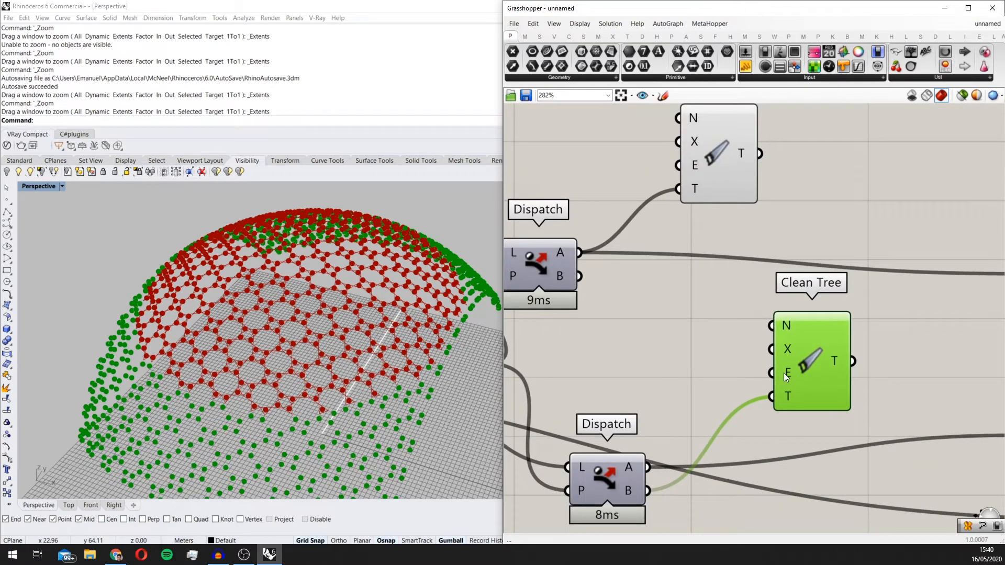
{"action": "mouse_move", "coordinate": [783, 375]}
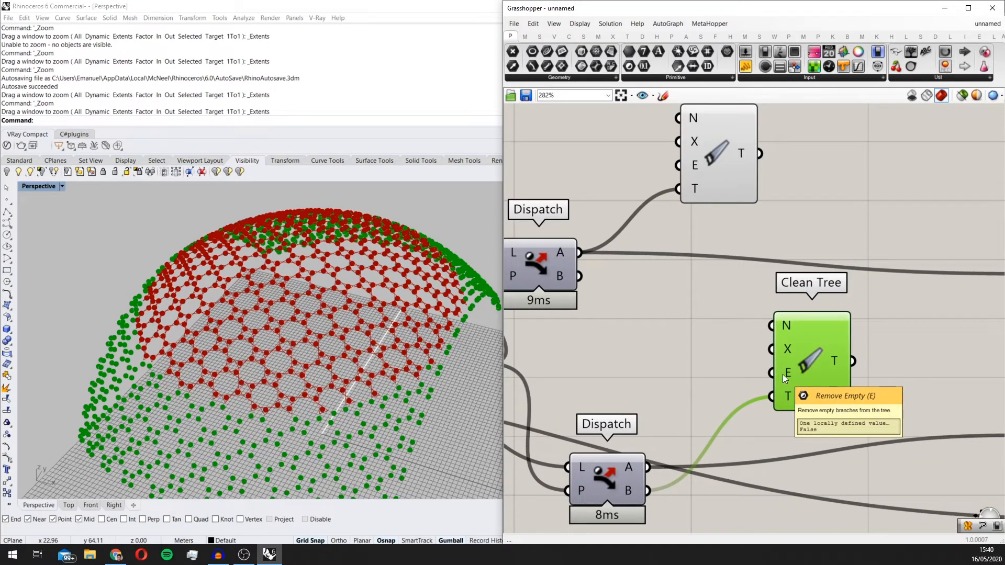
{"action": "double_click", "coordinate": [684, 365]}
{"action": "type", "text": "boo"}
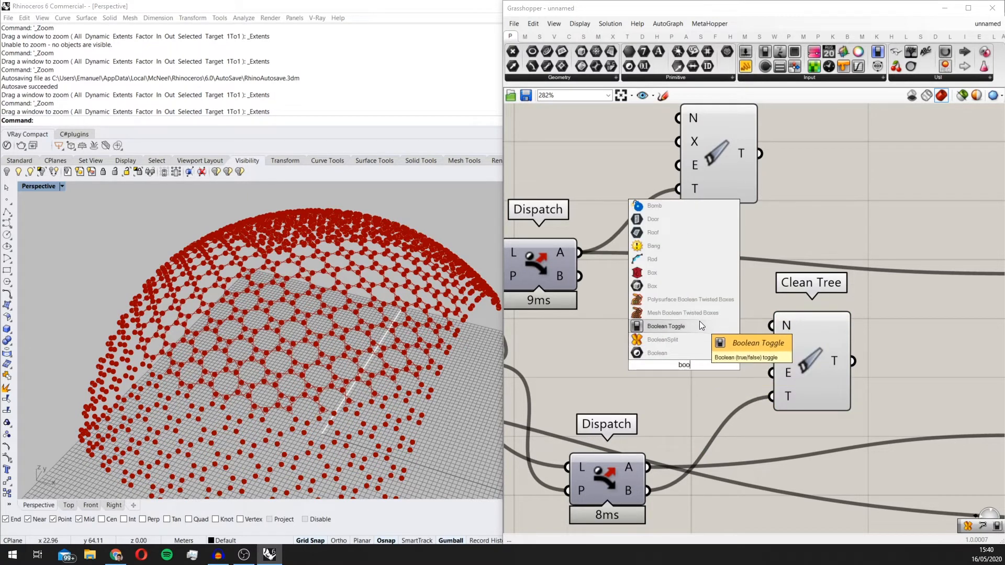
{"action": "left_click", "coordinate": [700, 323]}
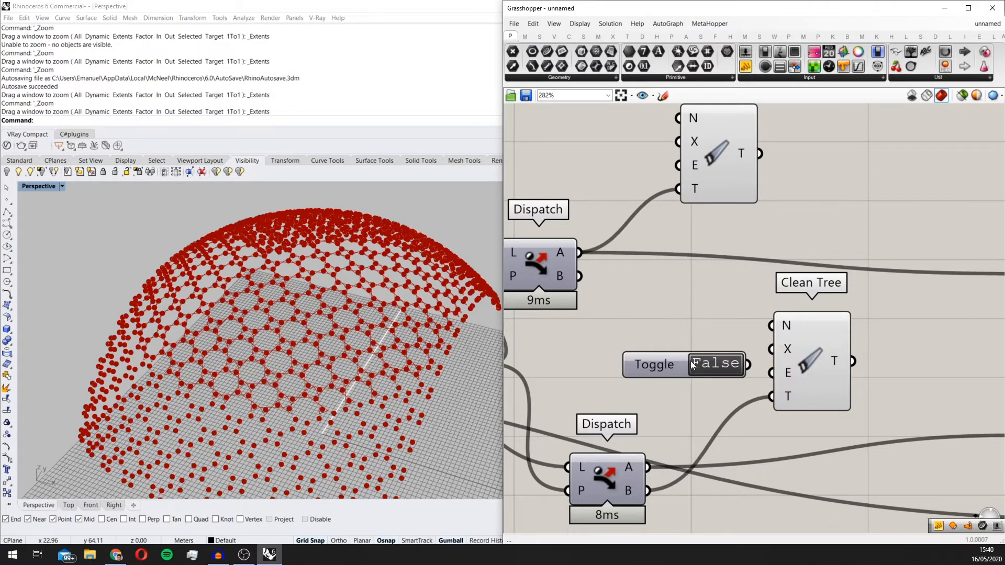
{"action": "left_click_drag", "start_coordinate": [687, 363], "coordinate": [815, 218]}
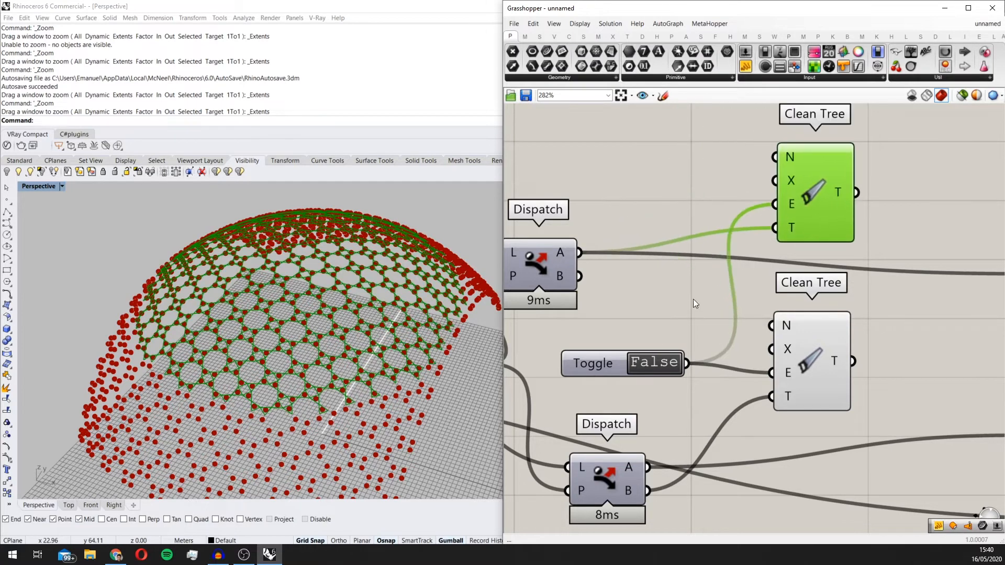
{"action": "double_click", "coordinate": [657, 357]}
{"action": "left_click_drag", "start_coordinate": [658, 357], "coordinate": [673, 190]}
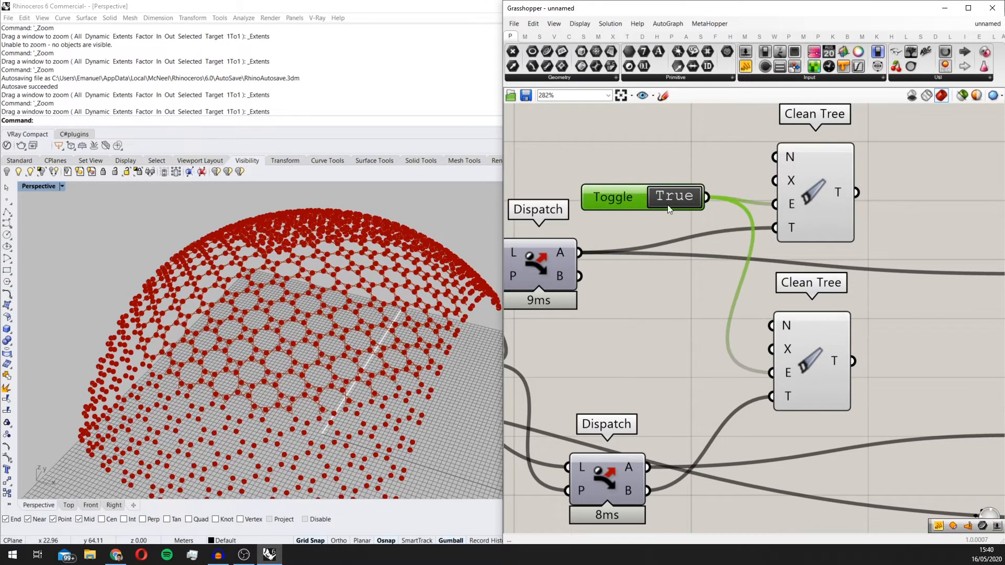
Step: Examine the Clean Tree inputs and the curves and points the two components output in the model
{"action": "scroll", "coordinate": [690, 199], "scroll_direction": "down", "scroll_amount": 2}
{"action": "scroll", "coordinate": [717, 233], "scroll_direction": "down", "scroll_amount": 2}
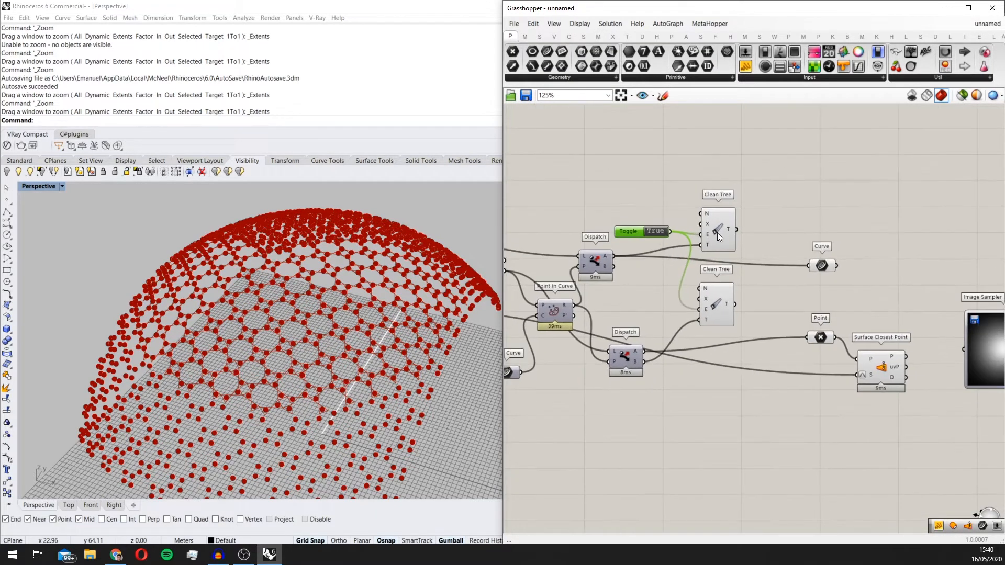
{"action": "scroll", "coordinate": [711, 190], "scroll_direction": "up", "scroll_amount": 4}
{"action": "scroll", "coordinate": [708, 197], "scroll_direction": "up", "scroll_amount": 2}
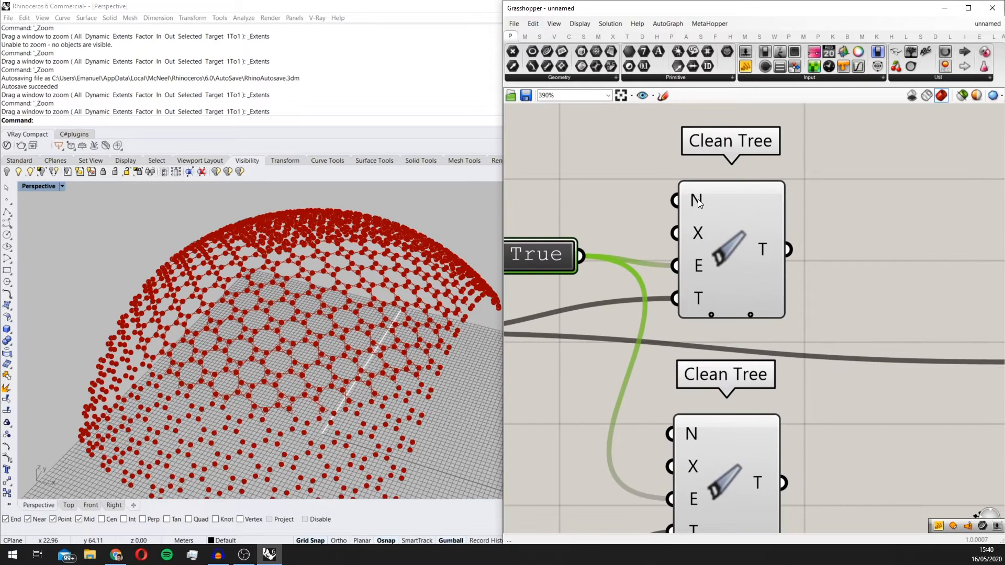
{"action": "scroll", "coordinate": [695, 282], "scroll_direction": "down", "scroll_amount": 3}
{"action": "scroll", "coordinate": [696, 281], "scroll_direction": "up", "scroll_amount": 2}
{"action": "left_click", "coordinate": [706, 236]}
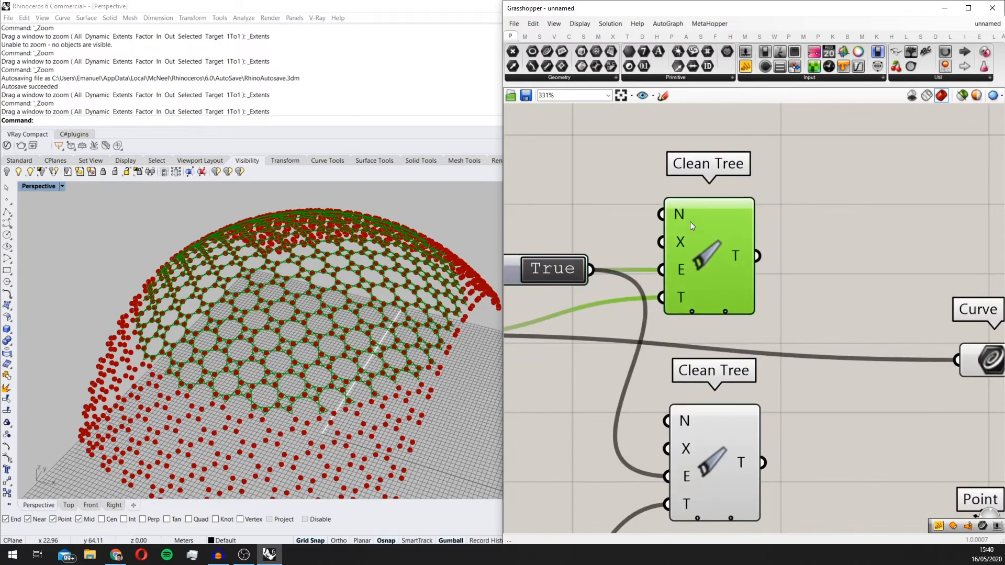
{"action": "scroll", "coordinate": [684, 239], "scroll_direction": "down", "scroll_amount": 5}
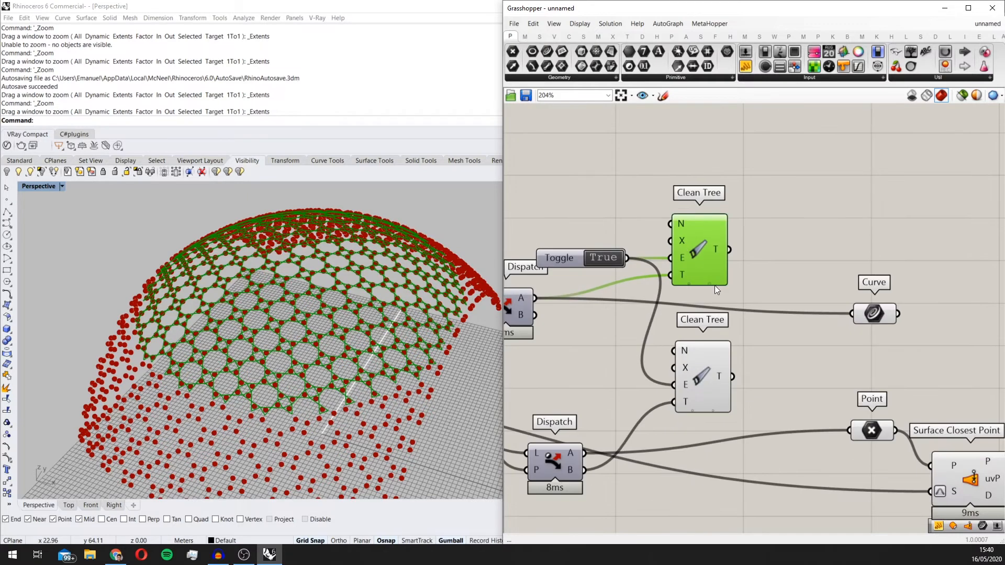
{"action": "scroll", "coordinate": [861, 346], "scroll_direction": "down", "scroll_amount": 2}
{"action": "right_click_drag", "start_coordinate": [860, 346], "coordinate": [753, 288]}
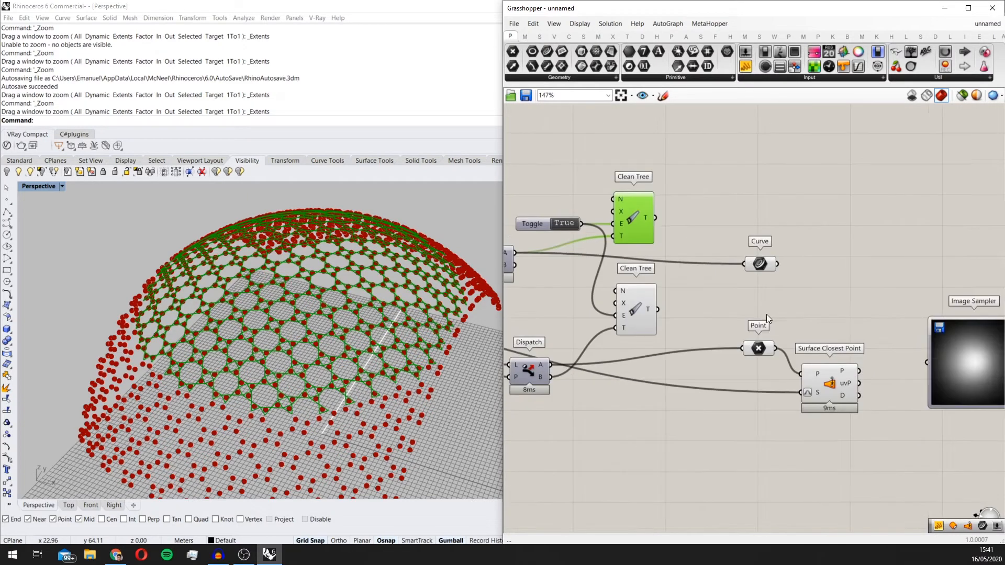
{"action": "scroll", "coordinate": [883, 332], "scroll_direction": "down", "scroll_amount": 1}
{"action": "scroll", "coordinate": [460, 340], "scroll_direction": "up", "scroll_amount": 2}
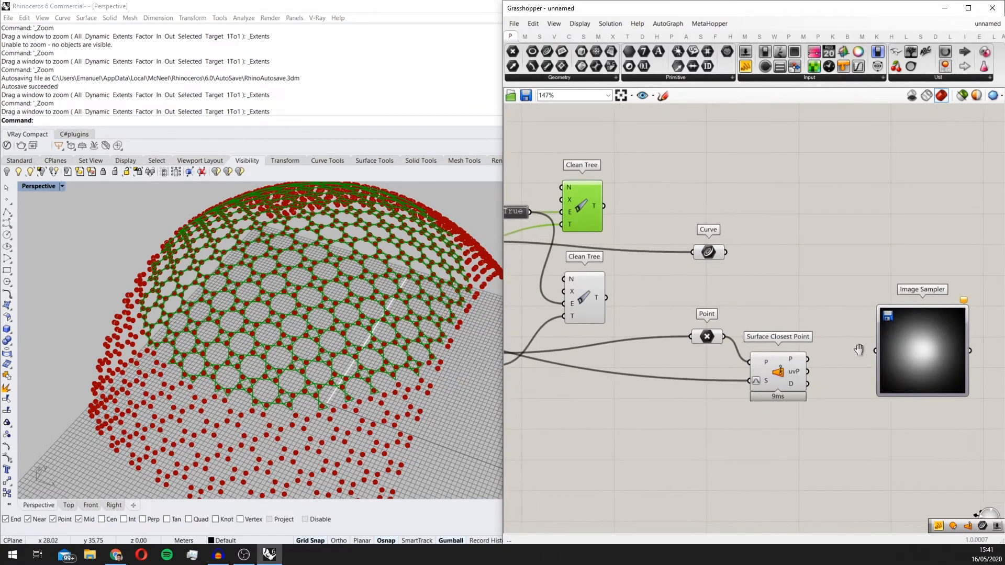
Step: Shift the Point parameter and Surface Closest Point, and feed the lower Clean Tree's output into the Point parameter
{"action": "right_click_drag", "start_coordinate": [859, 353], "coordinate": [855, 353]}
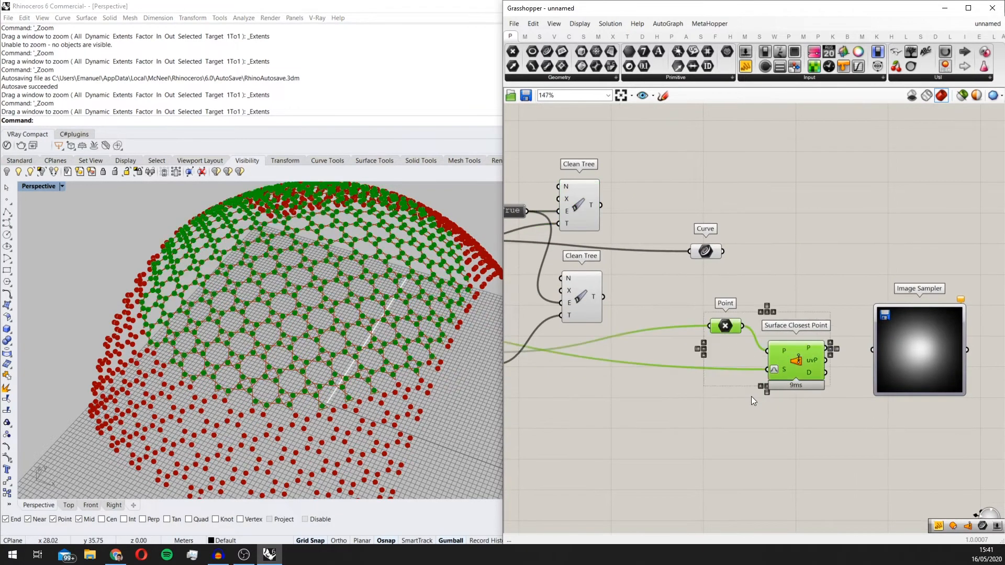
{"action": "left_click", "coordinate": [726, 392]}
{"action": "scroll", "coordinate": [667, 327], "scroll_direction": "up", "scroll_amount": 3}
{"action": "scroll", "coordinate": [890, 303], "scroll_direction": "down", "scroll_amount": 3}
{"action": "right_click_drag", "start_coordinate": [888, 301], "coordinate": [849, 332]}
{"action": "left_click_drag", "start_coordinate": [664, 322], "coordinate": [771, 350]}
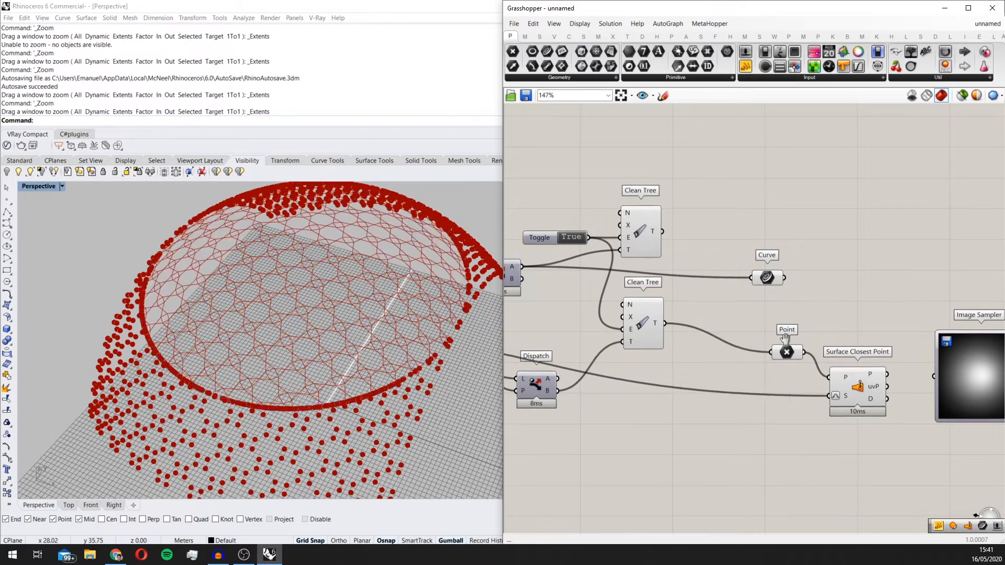
Step: Align the Curve parameter with the upper Clean Tree and feed it from that component's output
{"action": "right_click_drag", "start_coordinate": [769, 285], "coordinate": [772, 310]}
{"action": "left_click", "coordinate": [774, 307]}
{"action": "left_click_drag", "start_coordinate": [773, 307], "coordinate": [774, 287]}
{"action": "left_click_drag", "start_coordinate": [666, 257], "coordinate": [757, 283]}
{"action": "right_click_drag", "start_coordinate": [749, 323], "coordinate": [806, 292]}
Step: Tidy the spacing of the Dispatch, Clean Tree and downstream components, with Surface Closest Point's uvP output wired to the Image Sampler
{"action": "scroll", "coordinate": [806, 293], "scroll_direction": "down", "scroll_amount": 2}
{"action": "left_click_drag", "start_coordinate": [720, 396], "coordinate": [613, 168]}
{"action": "middle_click", "coordinate": [722, 269]}
{"action": "left_click", "coordinate": [757, 240]}
{"action": "left_click_drag", "start_coordinate": [768, 396], "coordinate": [707, 217]}
{"action": "left_click", "coordinate": [790, 388]}
{"action": "left_click_drag", "start_coordinate": [789, 388], "coordinate": [692, 226]}
{"action": "left_click_drag", "start_coordinate": [728, 258], "coordinate": [740, 269]}
{"action": "left_click", "coordinate": [683, 388]}
{"action": "left_click_drag", "start_coordinate": [672, 374], "coordinate": [671, 337]}
{"action": "right_click_drag", "start_coordinate": [685, 331], "coordinate": [662, 337]}
{"action": "scroll", "coordinate": [839, 340], "scroll_direction": "up", "scroll_amount": 2}
{"action": "right_click_drag", "start_coordinate": [838, 340], "coordinate": [696, 338]}
Step: Rewire the lower Clean Tree's tree input to the lower Dispatch's A output
{"action": "left_click", "coordinate": [729, 366]}
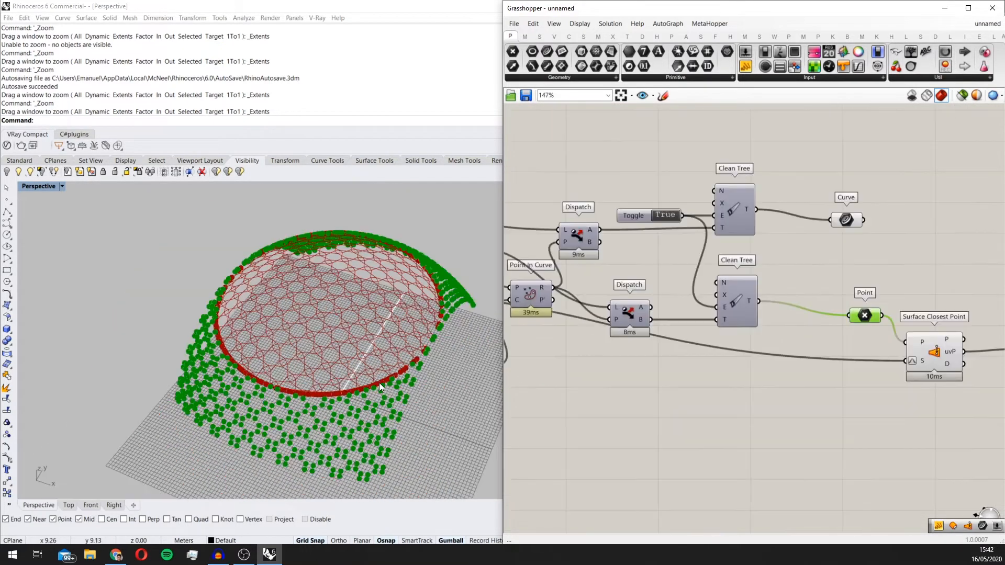
{"action": "scroll", "coordinate": [381, 388], "scroll_direction": "up", "scroll_amount": 5}
{"action": "right_click_drag", "start_coordinate": [744, 308], "coordinate": [774, 303]}
{"action": "left_click_drag", "start_coordinate": [681, 304], "coordinate": [746, 316]}
Step: Check the cleaned dome points through Surface Closest Point and the Image Sampler they feed
{"action": "scroll", "coordinate": [373, 327], "scroll_direction": "down", "scroll_amount": 3}
{"action": "right_click_drag", "start_coordinate": [863, 352], "coordinate": [632, 350]}
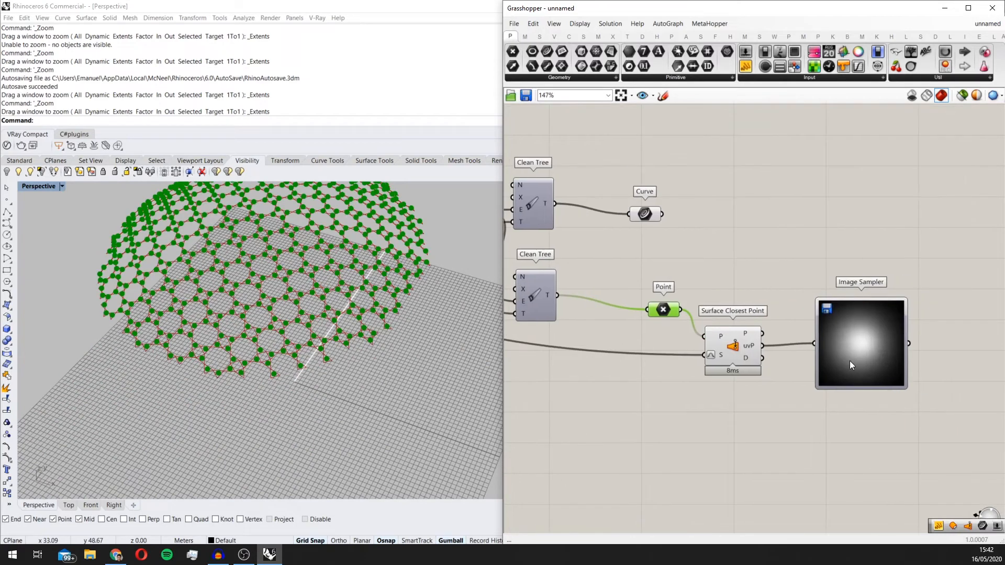
{"action": "left_click", "coordinate": [749, 353]}
{"action": "scroll", "coordinate": [293, 324], "scroll_direction": "down", "scroll_amount": 3}
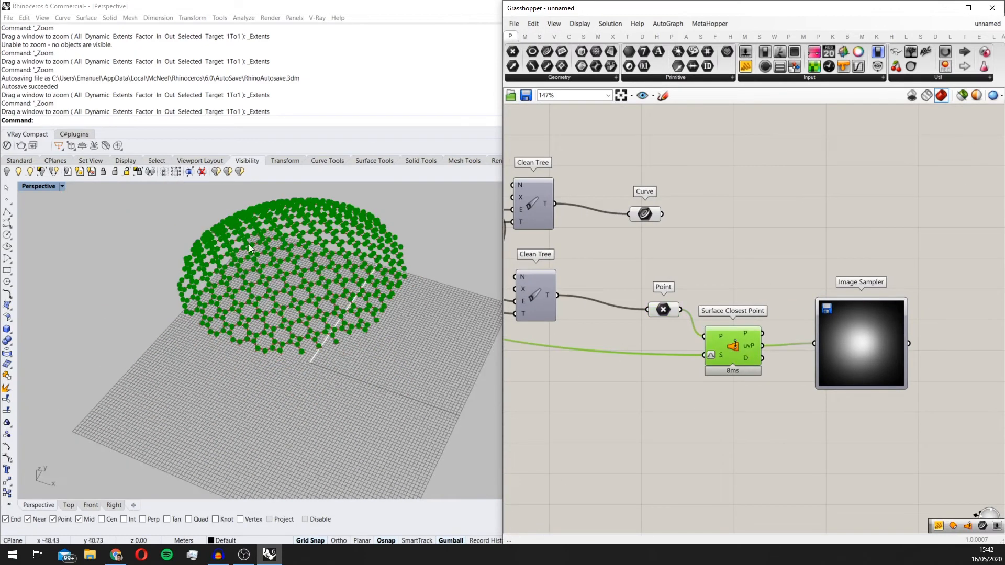
{"action": "right_click_drag", "start_coordinate": [899, 341], "coordinate": [819, 349]}
{"action": "left_click", "coordinate": [772, 339]}
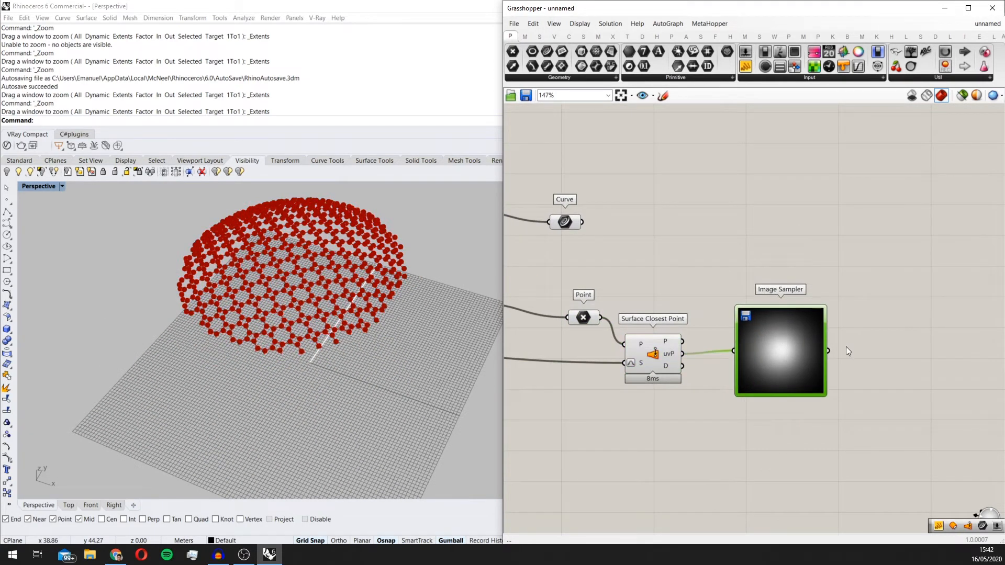
Step: Add a Panel beside the Image Sampler
{"action": "right_click_drag", "start_coordinate": [878, 361], "coordinate": [827, 357]}
{"action": "double_click", "coordinate": [827, 356]}
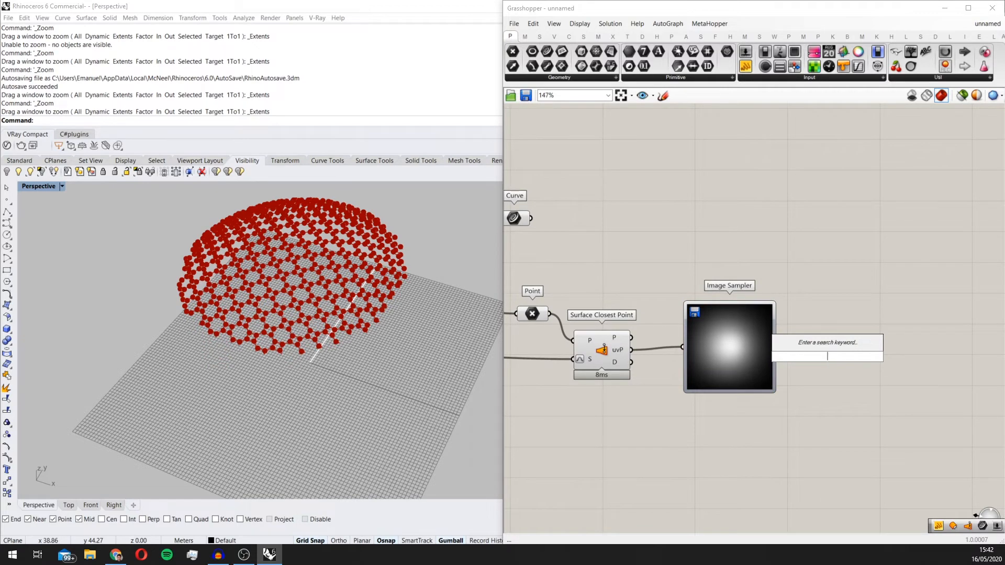
{"action": "type", "text": "panel"}
{"action": "key", "text": "Up"}
{"action": "key", "text": "Up"}
{"action": "key", "text": "Up"}
{"action": "key", "text": "Return"}
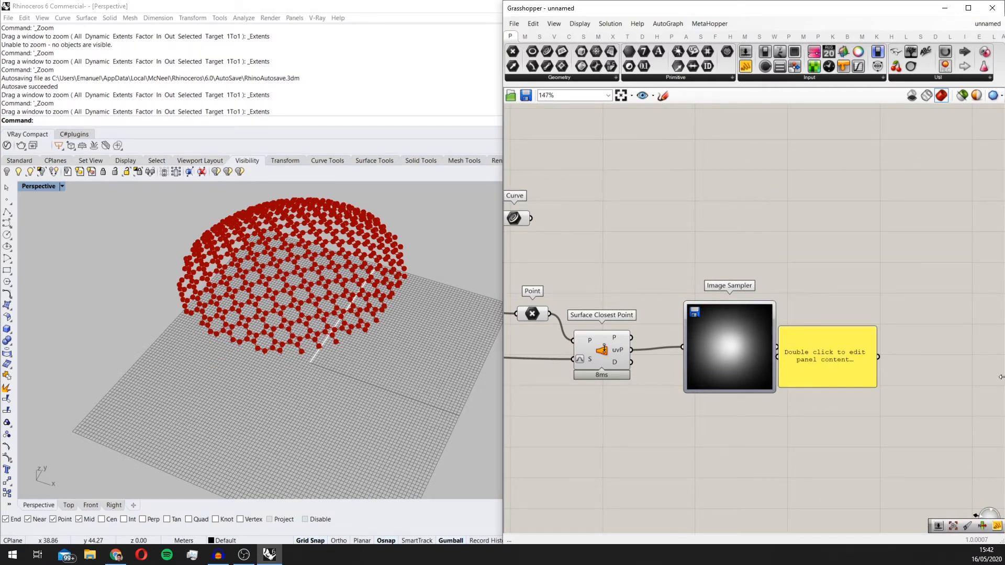
{"action": "scroll", "coordinate": [680, 345], "scroll_direction": "up", "scroll_amount": 1}
{"action": "left_click_drag", "start_coordinate": [849, 356], "coordinate": [890, 348]}
{"action": "scroll", "coordinate": [765, 345], "scroll_direction": "up", "scroll_amount": 1}
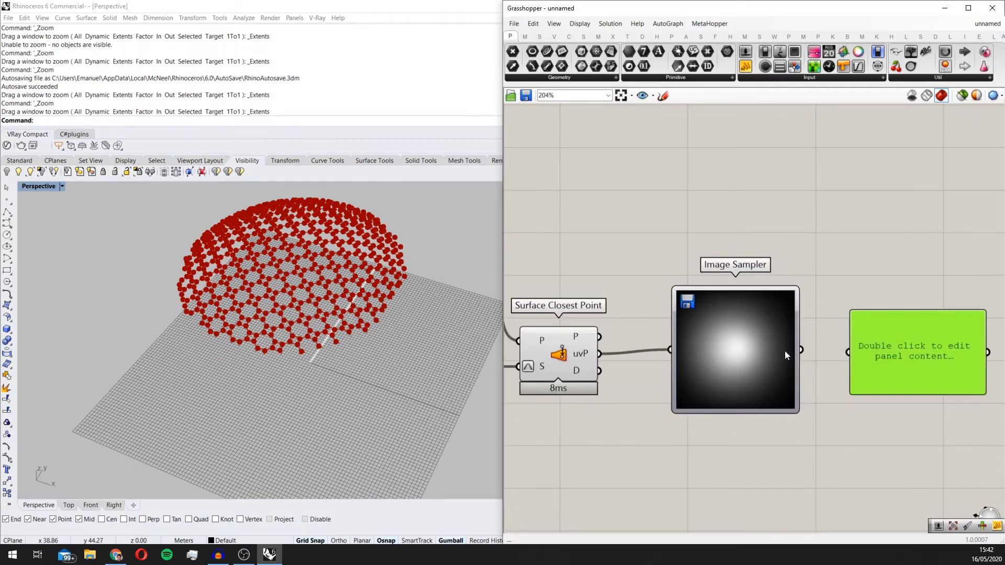
Step: Feed the Image Sampler's output into the Panel and enlarge it to read the sampled values
{"action": "left_click_drag", "start_coordinate": [796, 351], "coordinate": [849, 352]}
{"action": "right_click_drag", "start_coordinate": [861, 352], "coordinate": [699, 297]}
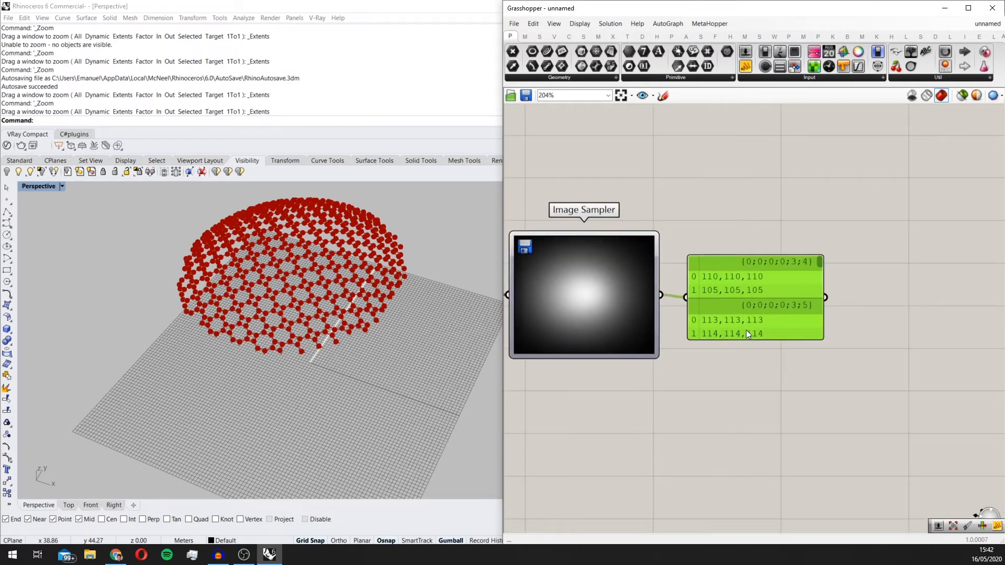
{"action": "left_click_drag", "start_coordinate": [741, 339], "coordinate": [705, 464]}
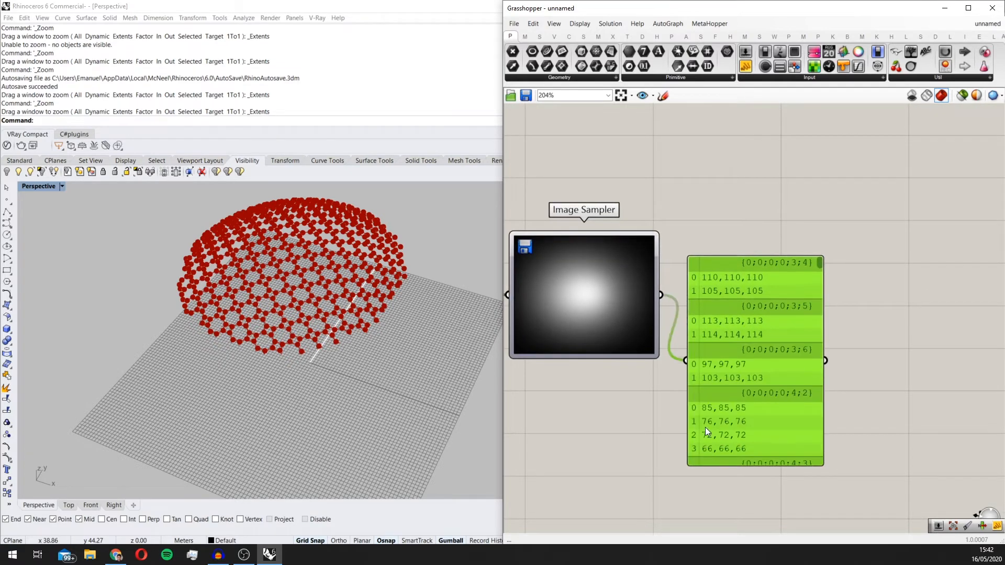
{"action": "scroll", "coordinate": [704, 404], "scroll_direction": "up", "scroll_amount": 1}
{"action": "scroll", "coordinate": [704, 404], "scroll_direction": "down", "scroll_amount": 1}
{"action": "double_click", "coordinate": [639, 300]}
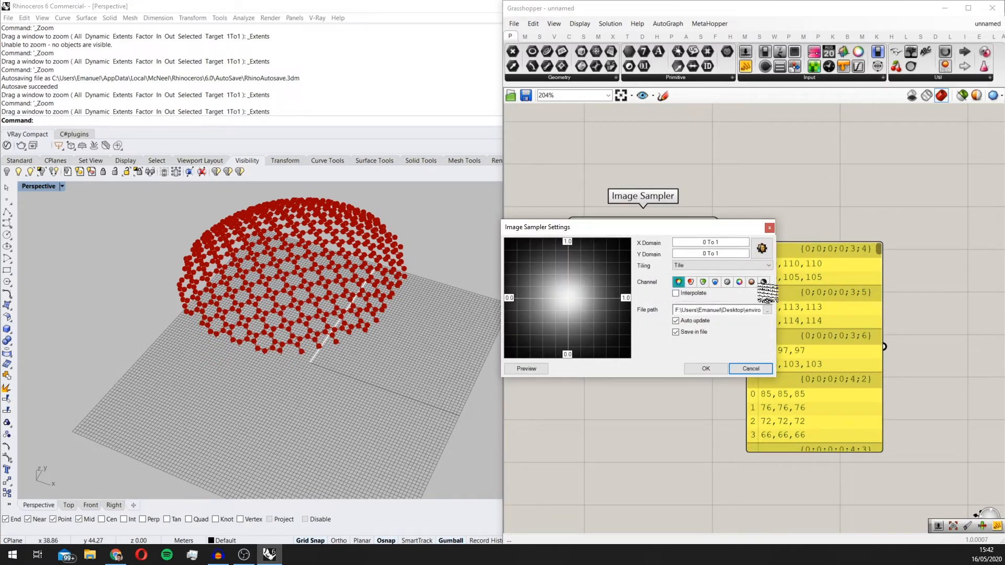
{"action": "left_click", "coordinate": [764, 282]}
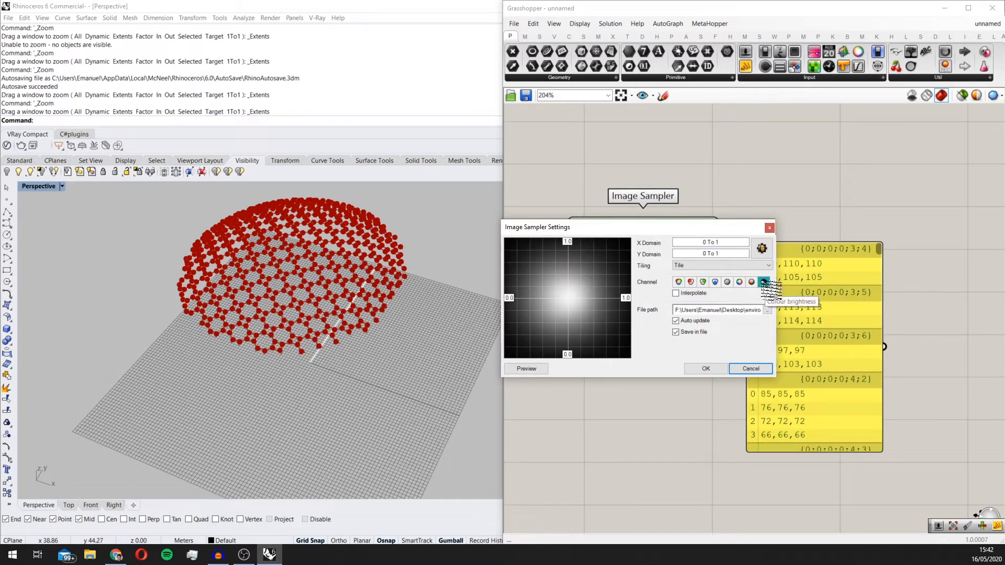
{"action": "left_click", "coordinate": [706, 368]}
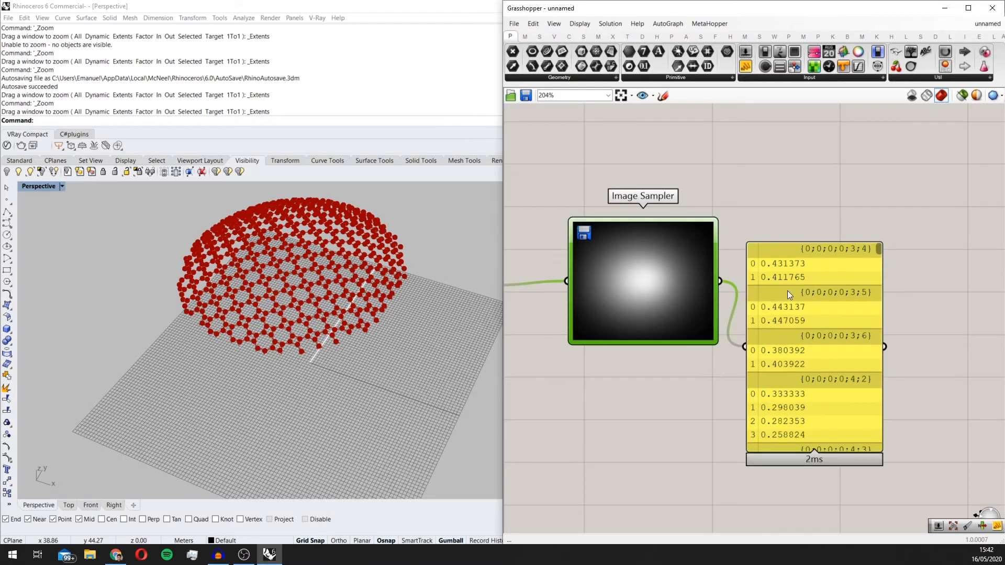
{"action": "scroll", "coordinate": [787, 290], "scroll_direction": "down", "scroll_amount": 5}
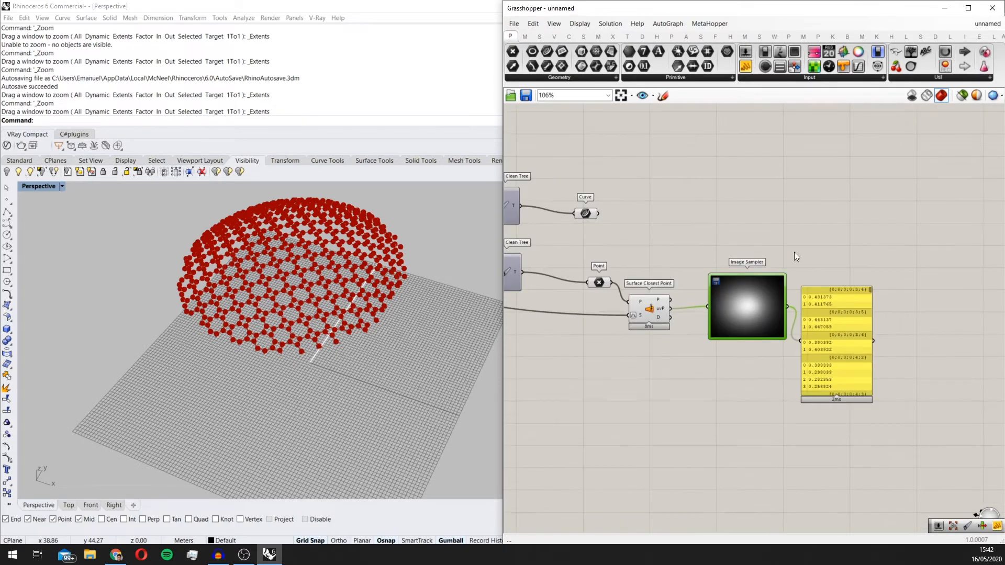
Step: Shift the Curve parameter slightly and add an Offset Curve component above the Image Sampler
{"action": "scroll", "coordinate": [660, 250], "scroll_direction": "up", "scroll_amount": 1}
{"action": "left_click_drag", "start_coordinate": [567, 204], "coordinate": [606, 187]}
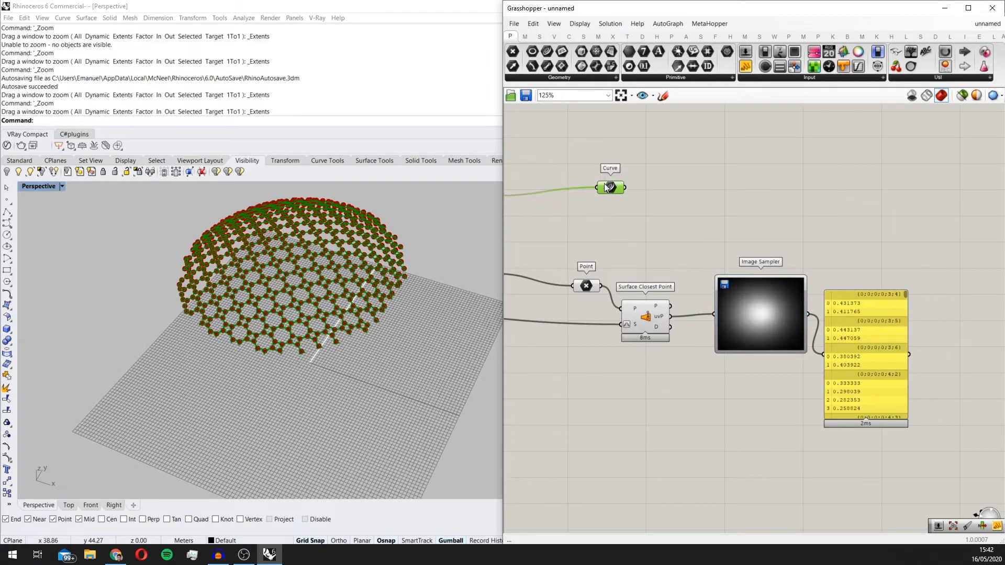
{"action": "double_click", "coordinate": [779, 224]}
{"action": "type", "text": "off"}
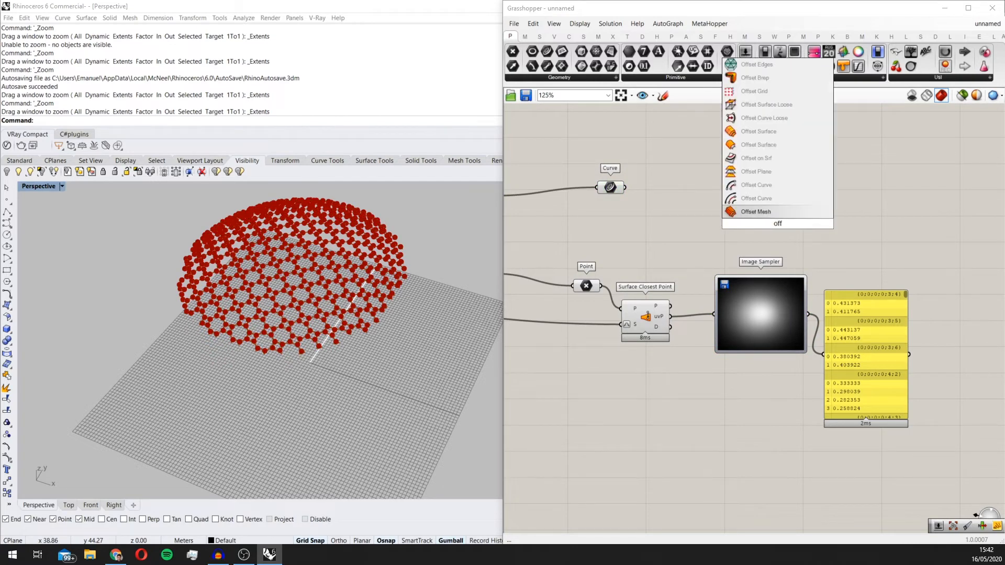
{"action": "left_click", "coordinate": [769, 198]}
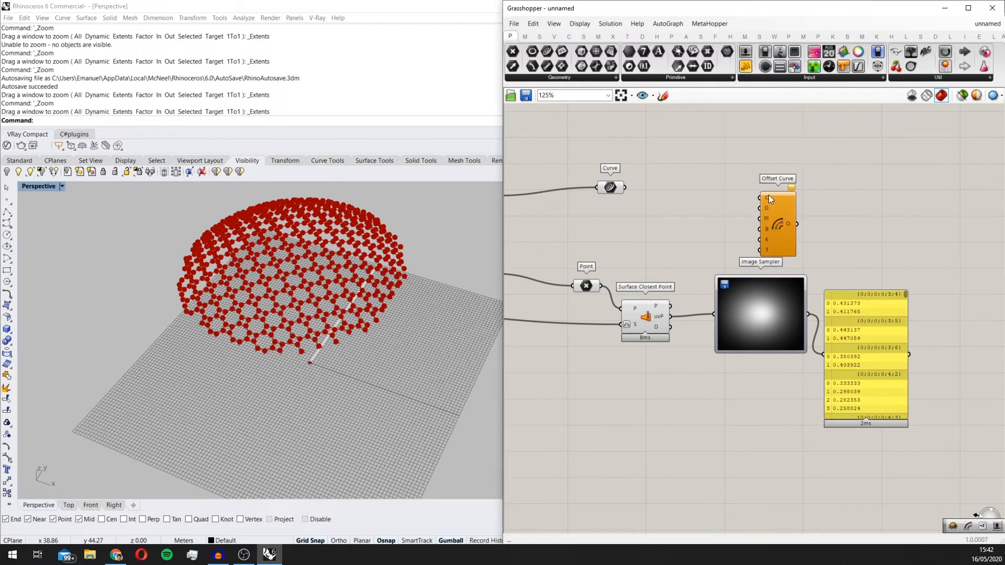
{"action": "left_click_drag", "start_coordinate": [769, 219], "coordinate": [798, 209]}
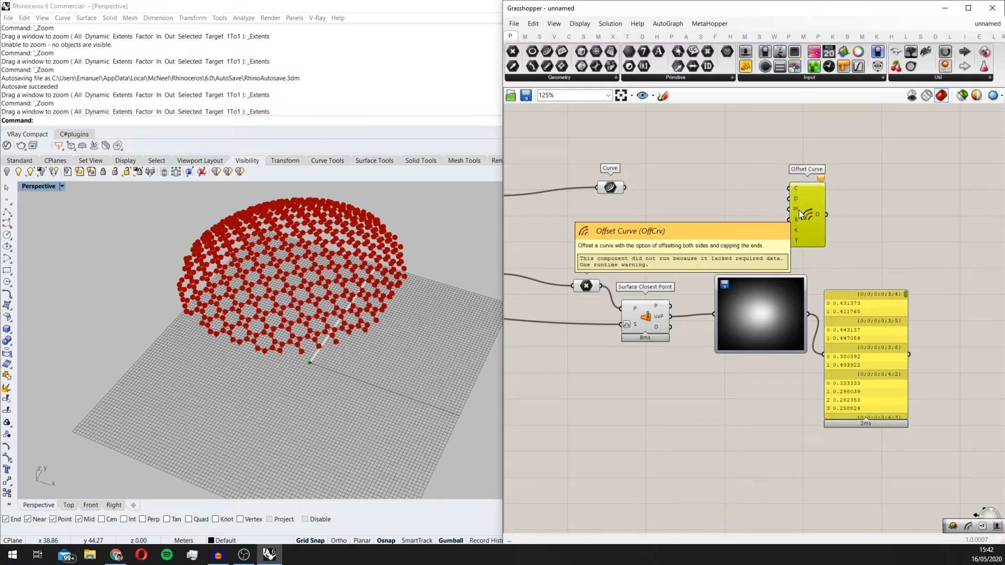
Step: Space out the Panel, the Curve parameter and the Offset Curve component to leave room around the Image Sampler
{"action": "right_click_drag", "start_coordinate": [838, 217], "coordinate": [728, 247]}
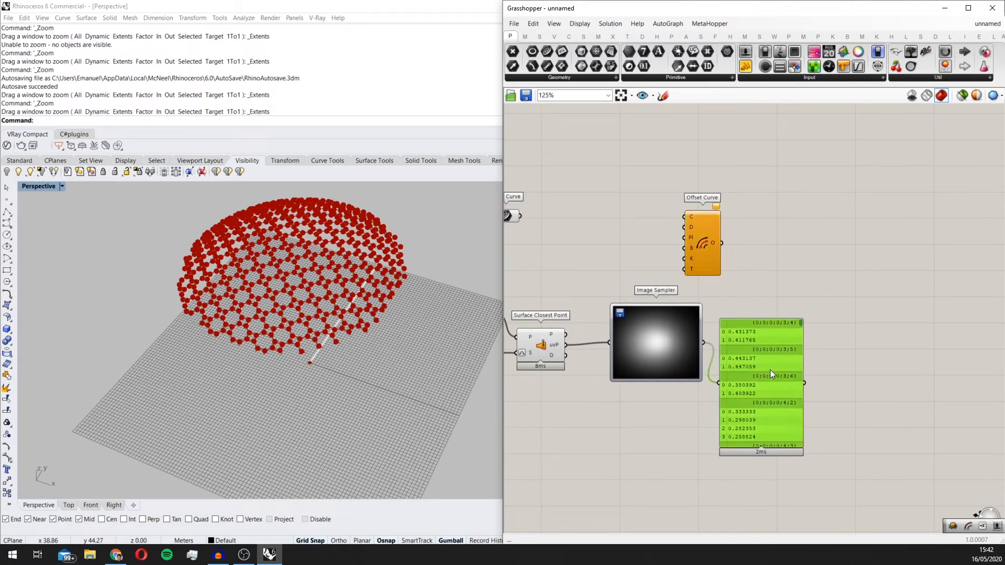
{"action": "left_click_drag", "start_coordinate": [737, 341], "coordinate": [771, 344]}
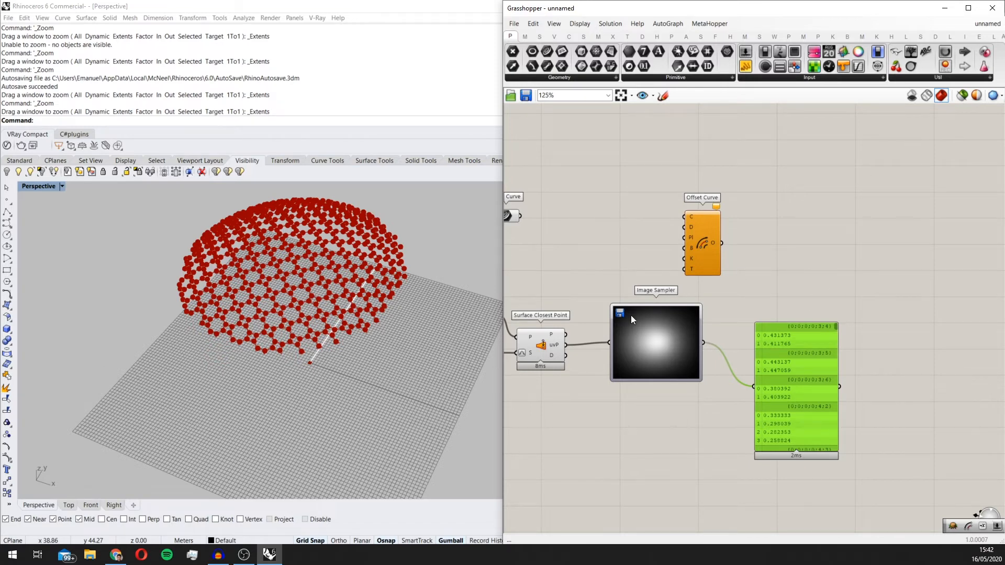
{"action": "right_click_drag", "start_coordinate": [634, 314], "coordinate": [761, 298]}
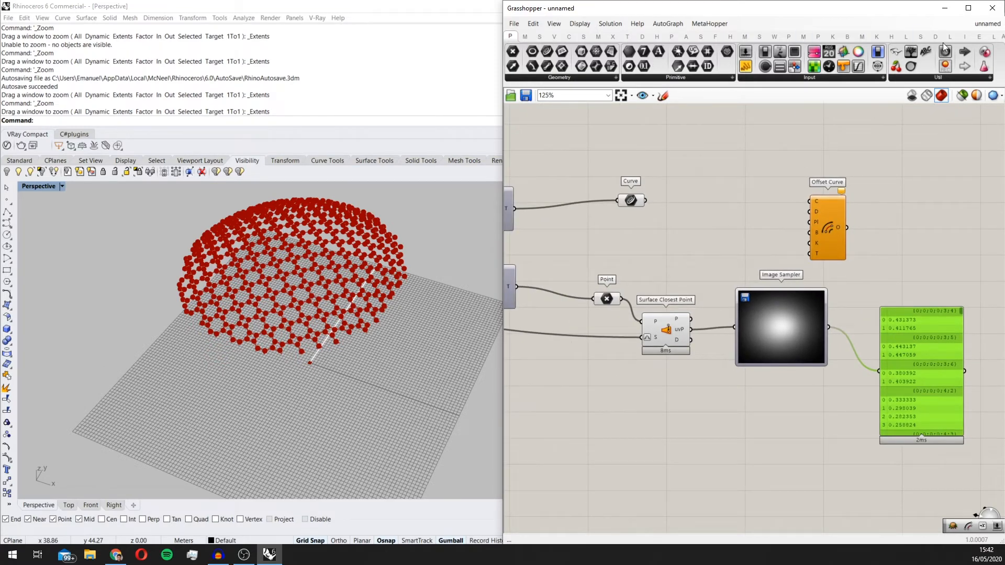
{"action": "left_click_drag", "start_coordinate": [638, 199], "coordinate": [683, 199]}
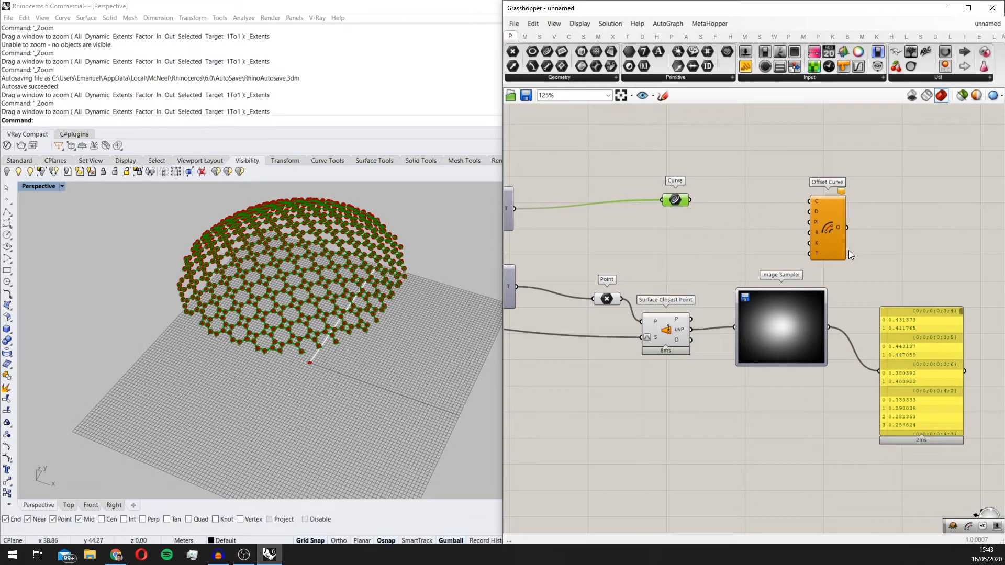
{"action": "right_click_drag", "start_coordinate": [849, 250], "coordinate": [755, 236]}
{"action": "scroll", "coordinate": [751, 219], "scroll_direction": "up", "scroll_amount": 2}
{"action": "scroll", "coordinate": [756, 246], "scroll_direction": "down", "scroll_amount": 3}
{"action": "left_click_drag", "start_coordinate": [756, 252], "coordinate": [792, 234]}
{"action": "scroll", "coordinate": [792, 235], "scroll_direction": "up", "scroll_amount": 2}
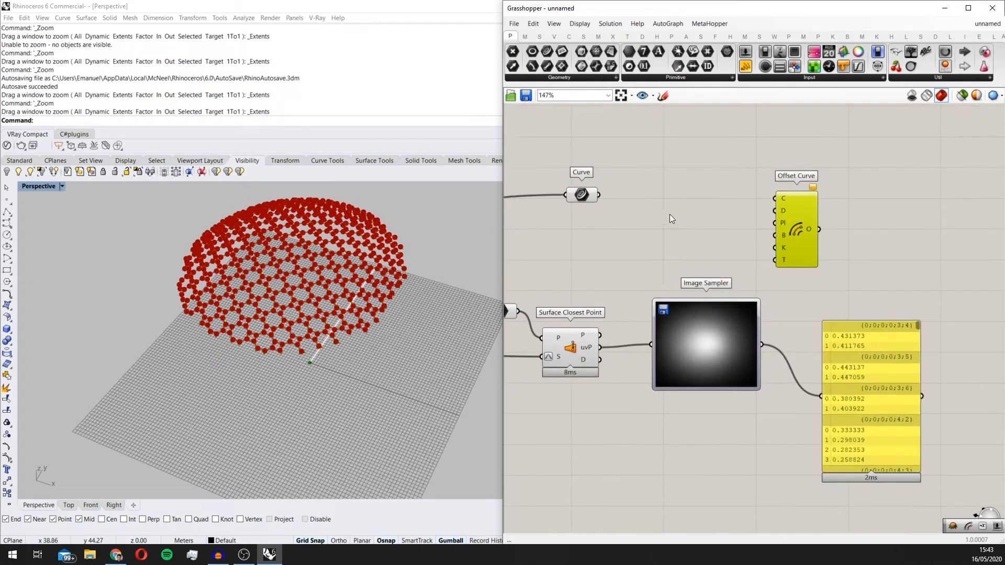
Step: Wire the Curve parameter's output to the C input of Offset Curve
{"action": "left_click", "coordinate": [593, 195]}
{"action": "scroll", "coordinate": [762, 228], "scroll_direction": "up", "scroll_amount": 4}
{"action": "left_click_drag", "start_coordinate": [681, 208], "coordinate": [771, 202]}
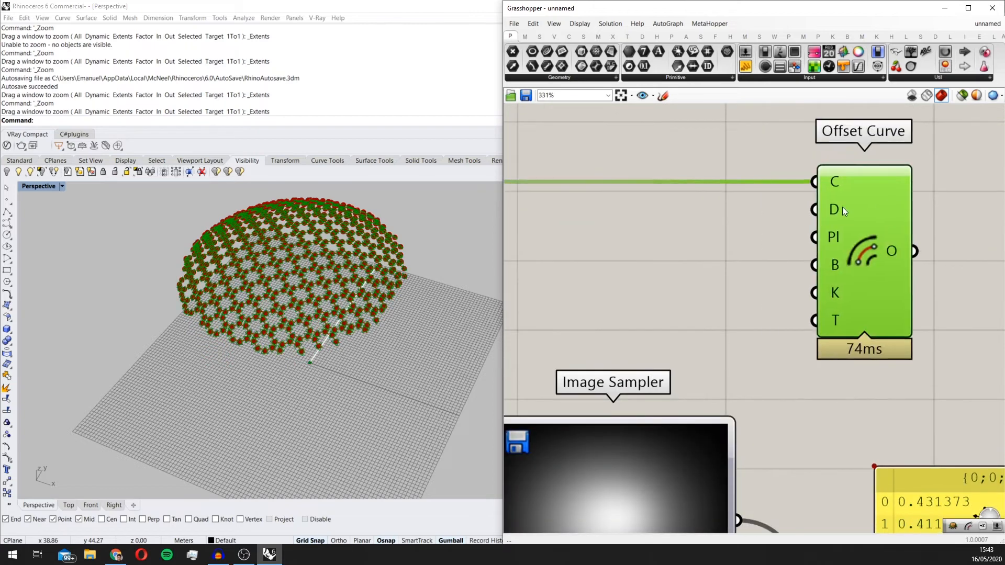
{"action": "scroll", "coordinate": [842, 206], "scroll_direction": "down", "scroll_amount": 2}
{"action": "right_click_drag", "start_coordinate": [844, 237], "coordinate": [827, 196]}
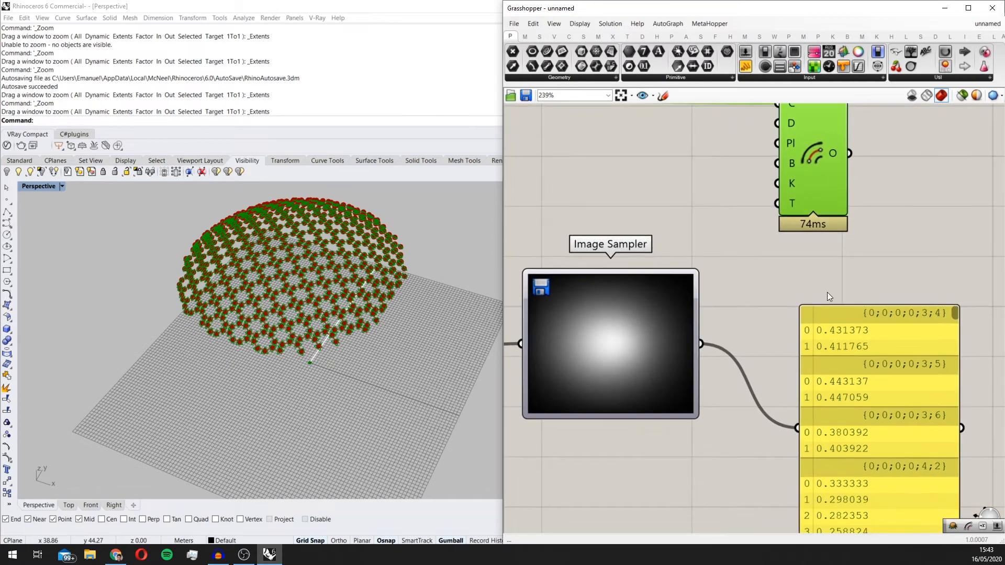
Step: Move the Panel and Offset Curve farther downstream to make room after the Image Sampler
{"action": "left_click", "coordinate": [827, 293]}
{"action": "scroll", "coordinate": [828, 298], "scroll_direction": "down", "scroll_amount": 4}
{"action": "right_click_drag", "start_coordinate": [831, 299], "coordinate": [785, 274]}
{"action": "scroll", "coordinate": [785, 273], "scroll_direction": "up", "scroll_amount": 1}
{"action": "left_click_drag", "start_coordinate": [790, 322], "coordinate": [839, 342]}
{"action": "scroll", "coordinate": [740, 309], "scroll_direction": "down", "scroll_amount": 3}
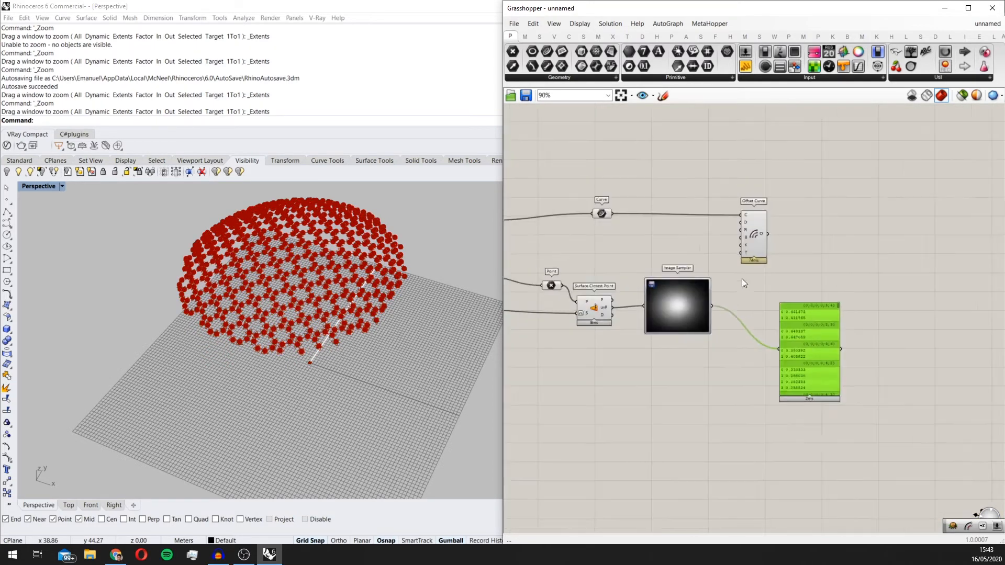
{"action": "left_click", "coordinate": [806, 229]}
Step: Add a Remap Numbers component between the Image Sampler and Offset Curve
{"action": "left_click", "coordinate": [759, 274]}
{"action": "double_click", "coordinate": [760, 274]}
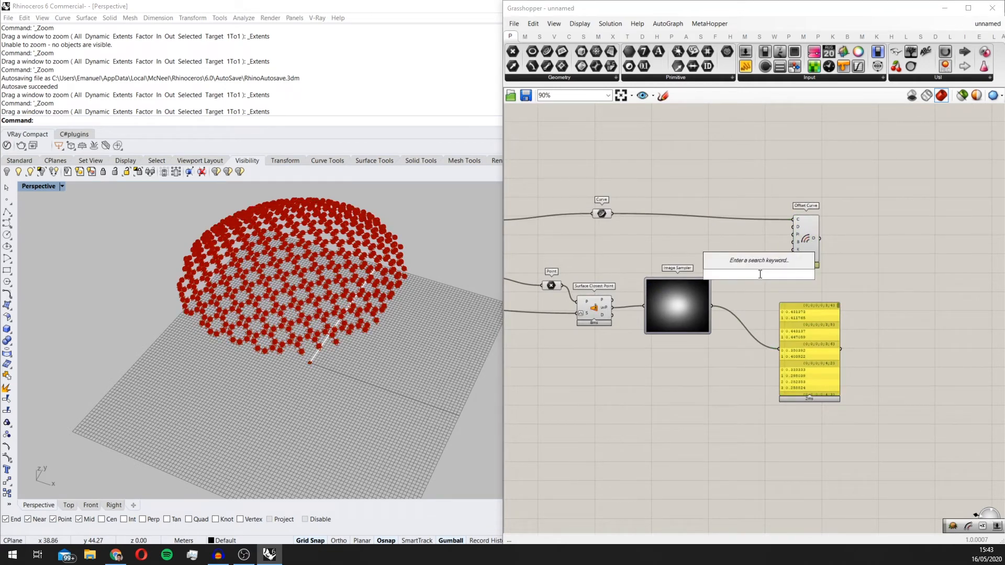
{"action": "type", "text": "remap"}
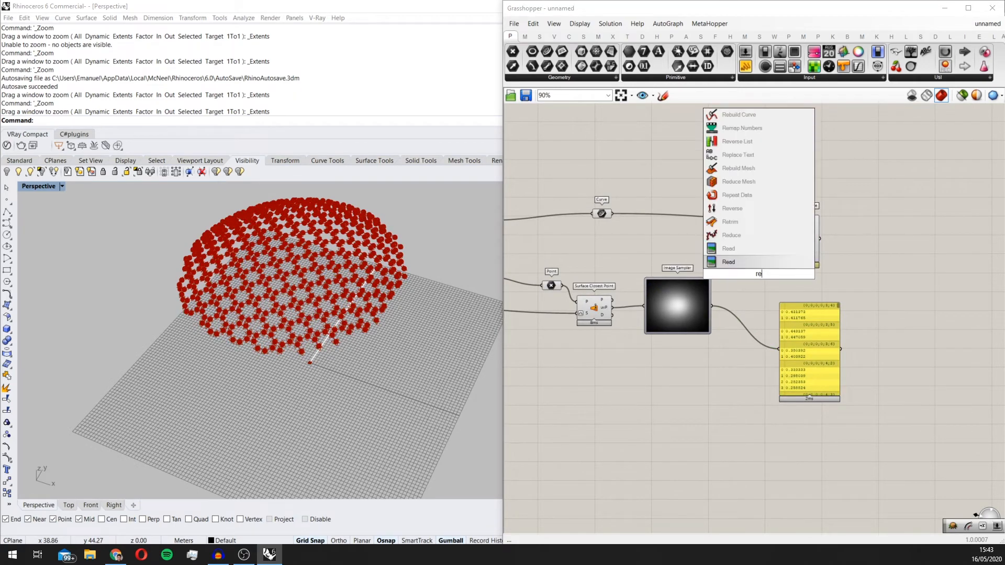
{"action": "key", "text": "Return"}
{"action": "scroll", "coordinate": [759, 274], "scroll_direction": "up", "scroll_amount": 3}
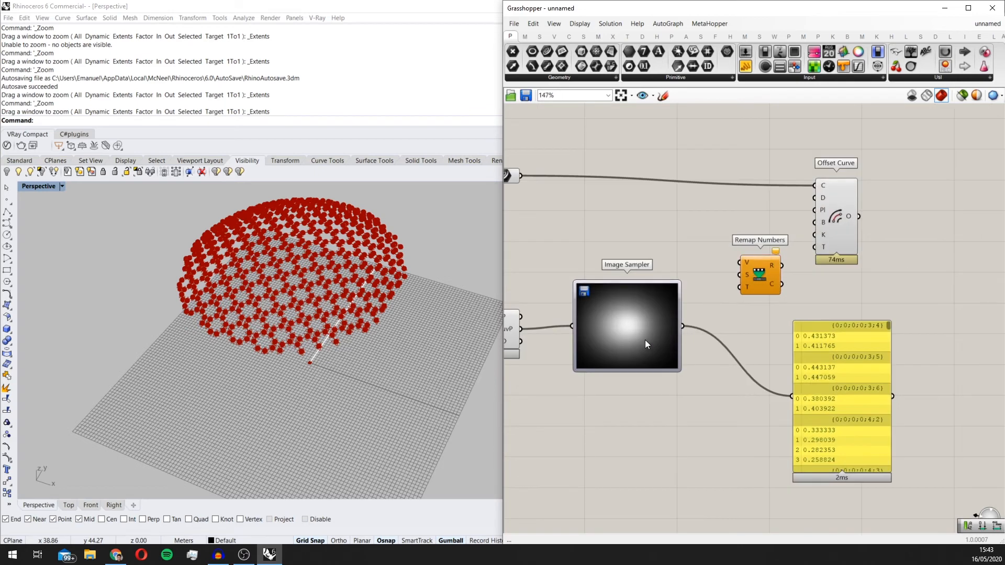
Step: Wire the Image Sampler's output to the V input of Remap Numbers and place that component level with the sampler
{"action": "scroll", "coordinate": [724, 316], "scroll_direction": "up", "scroll_amount": 2}
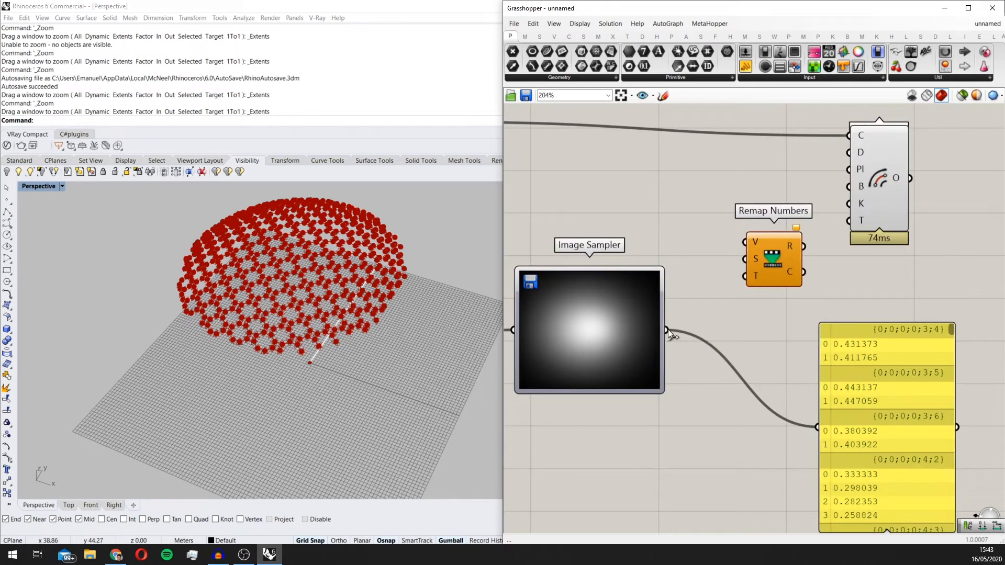
{"action": "scroll", "coordinate": [289, 301], "scroll_direction": "up", "scroll_amount": 6}
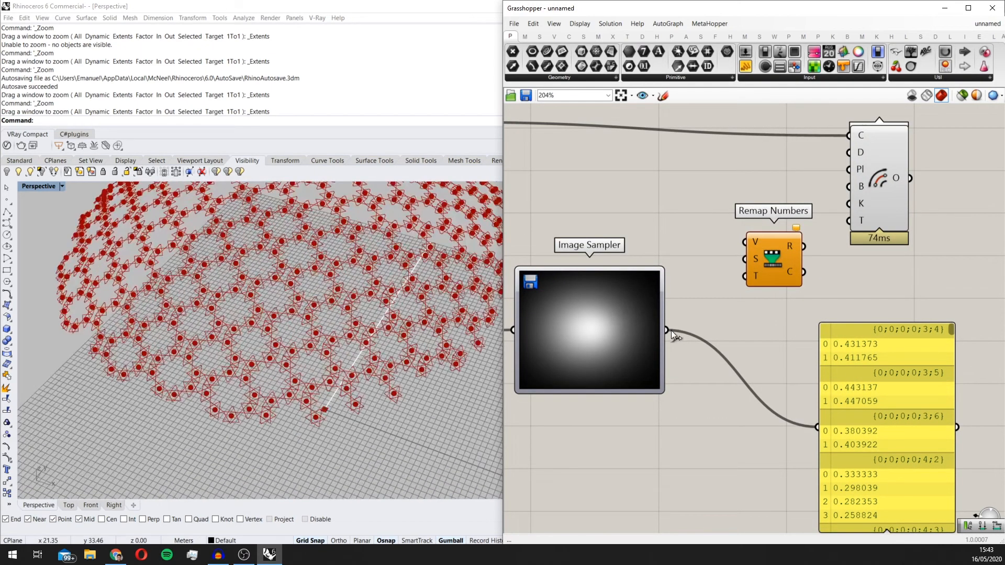
{"action": "left_click_drag", "start_coordinate": [670, 331], "coordinate": [798, 338]}
{"action": "right_click_drag", "start_coordinate": [706, 418], "coordinate": [656, 421]}
{"action": "left_click", "coordinate": [656, 421]}
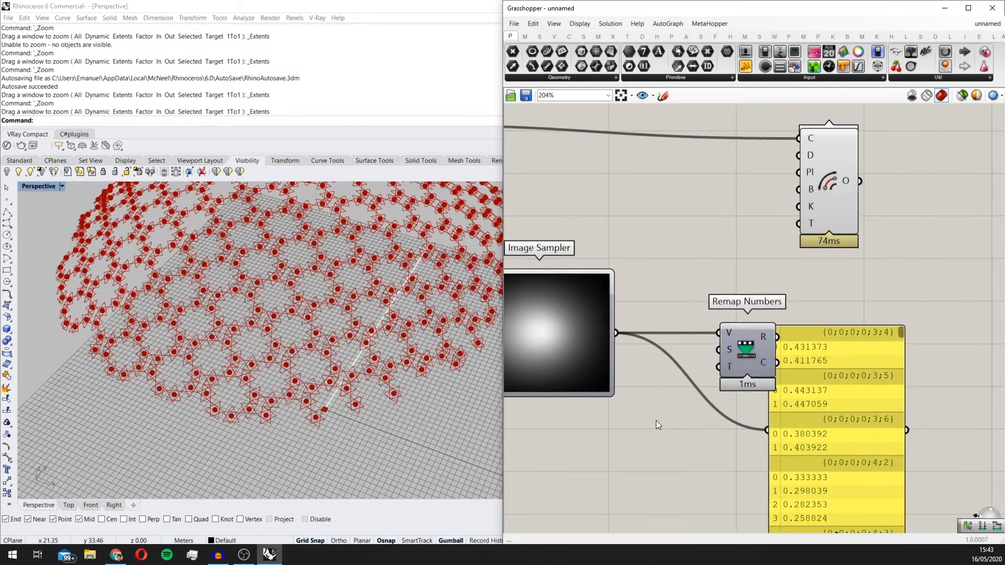
Step: Add a Bounds component below the wires leaving the Image Sampler and move the Panel clear of Remap Numbers
{"action": "double_click", "coordinate": [657, 421]}
{"action": "type", "text": "bound"}
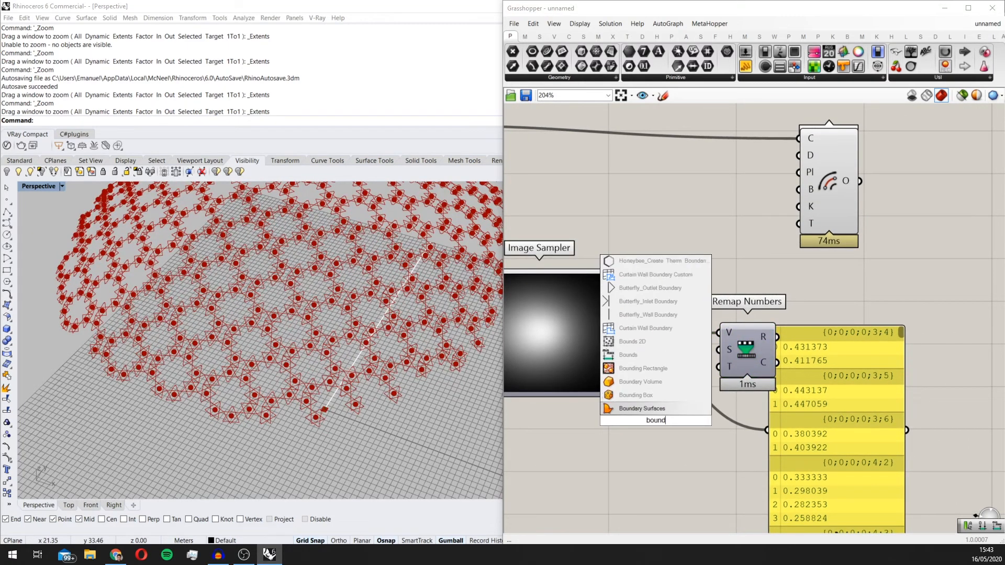
{"action": "left_click", "coordinate": [654, 357]}
{"action": "right_click_drag", "start_coordinate": [712, 388], "coordinate": [639, 361]}
{"action": "left_click_drag", "start_coordinate": [763, 385], "coordinate": [833, 371]}
{"action": "left_click_drag", "start_coordinate": [540, 322], "coordinate": [551, 324]}
{"action": "right_click_drag", "start_coordinate": [562, 325], "coordinate": [590, 324]}
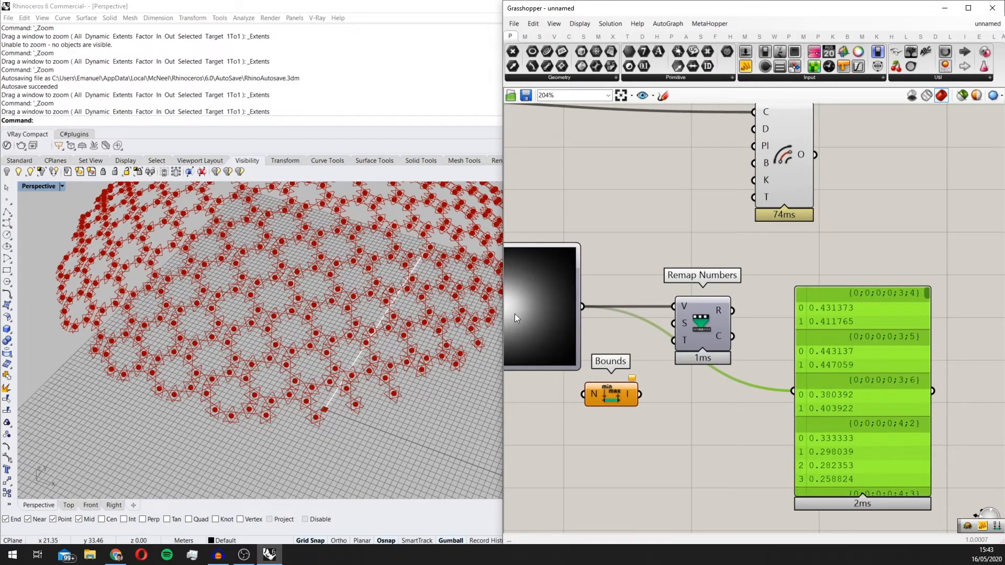
Step: Feed the Image Sampler's output into Bounds and flatten its N input
{"action": "left_click_drag", "start_coordinate": [585, 309], "coordinate": [615, 345]}
{"action": "right_click", "coordinate": [595, 391]}
{"action": "left_click", "coordinate": [630, 421]}
Step: Wire the Bounds output to the S input of Remap Numbers and to the Panel to read the domain
{"action": "left_click_drag", "start_coordinate": [688, 322], "coordinate": [728, 334]}
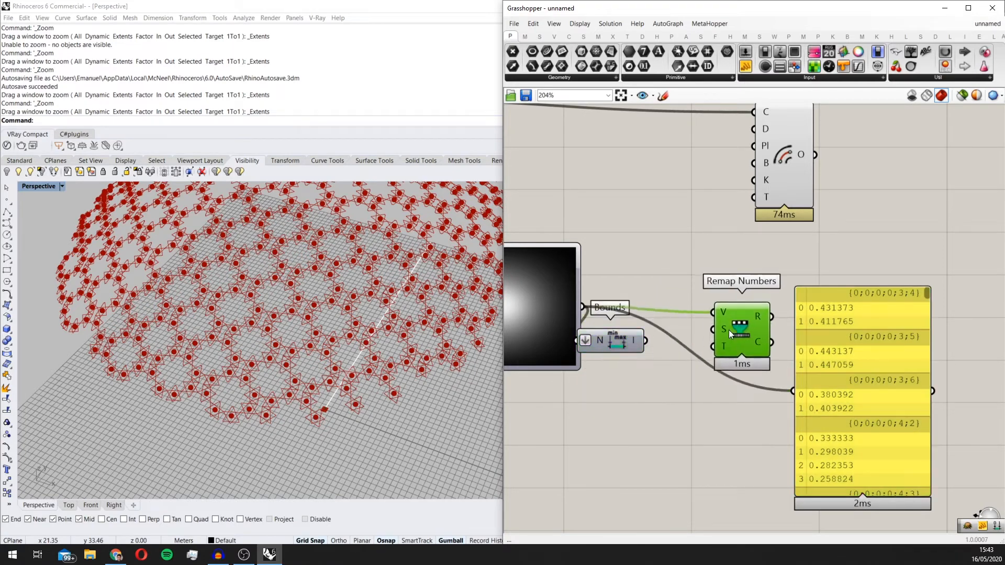
{"action": "left_click_drag", "start_coordinate": [636, 343], "coordinate": [804, 398]}
{"action": "scroll", "coordinate": [776, 350], "scroll_direction": "up", "scroll_amount": 3}
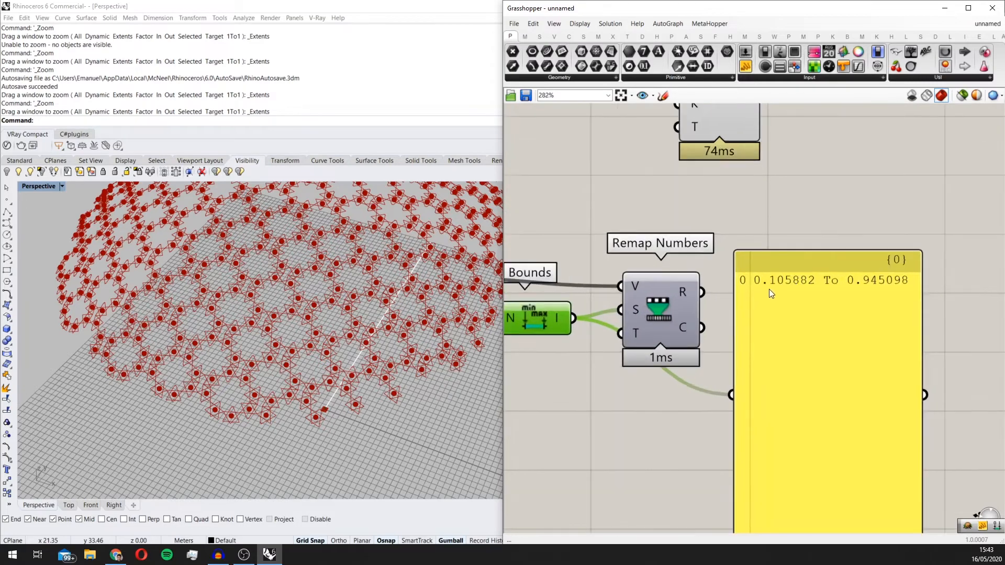
{"action": "scroll", "coordinate": [834, 282], "scroll_direction": "down", "scroll_amount": 2}
{"action": "scroll", "coordinate": [864, 292], "scroll_direction": "up", "scroll_amount": 2}
{"action": "scroll", "coordinate": [874, 284], "scroll_direction": "down", "scroll_amount": 3}
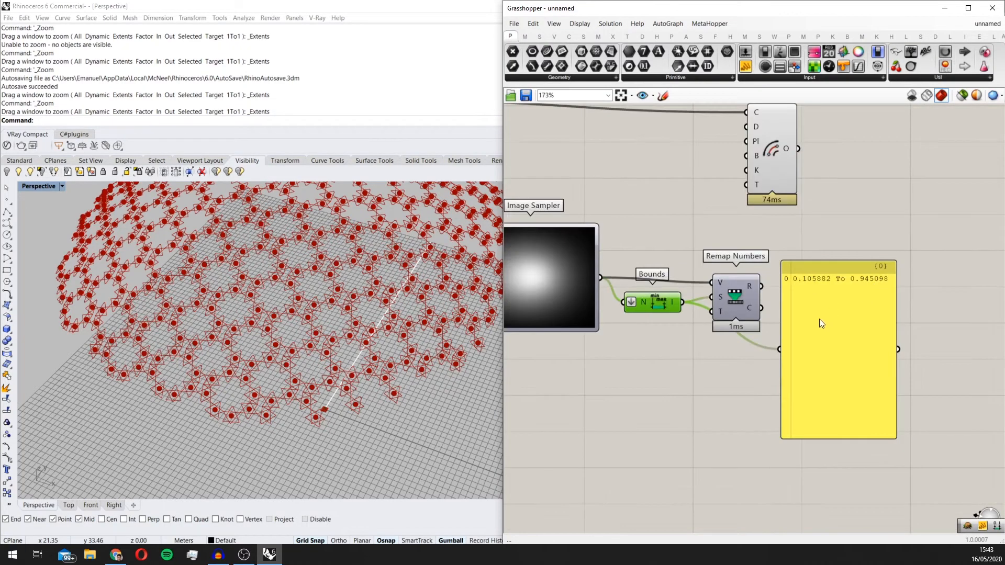
Step: Delete the Panel and add a Construct Domain component below Remap Numbers
{"action": "left_click", "coordinate": [852, 309]}
{"action": "key", "text": "Delete"}
{"action": "double_click", "coordinate": [739, 397]}
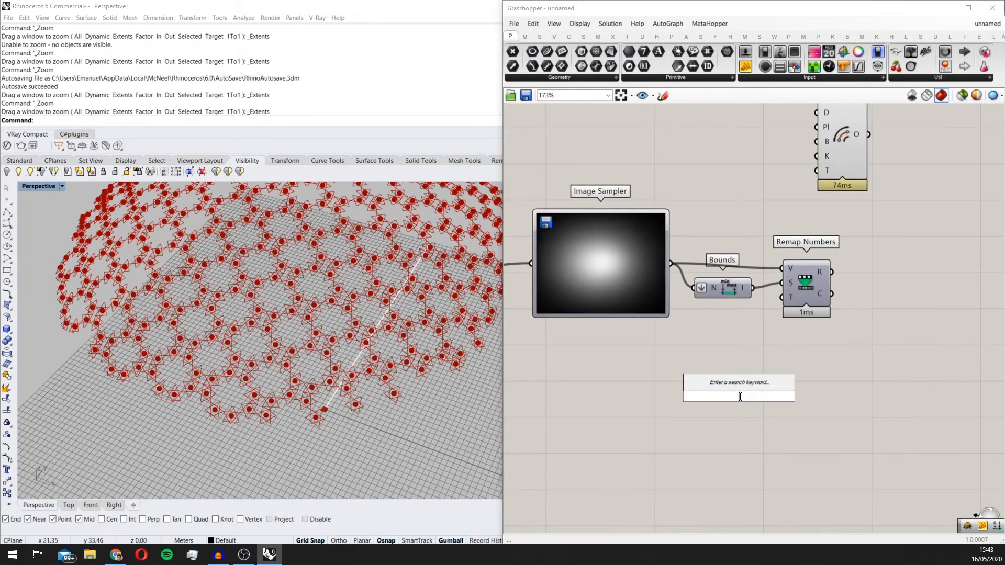
{"action": "type", "text": "construct dom"}
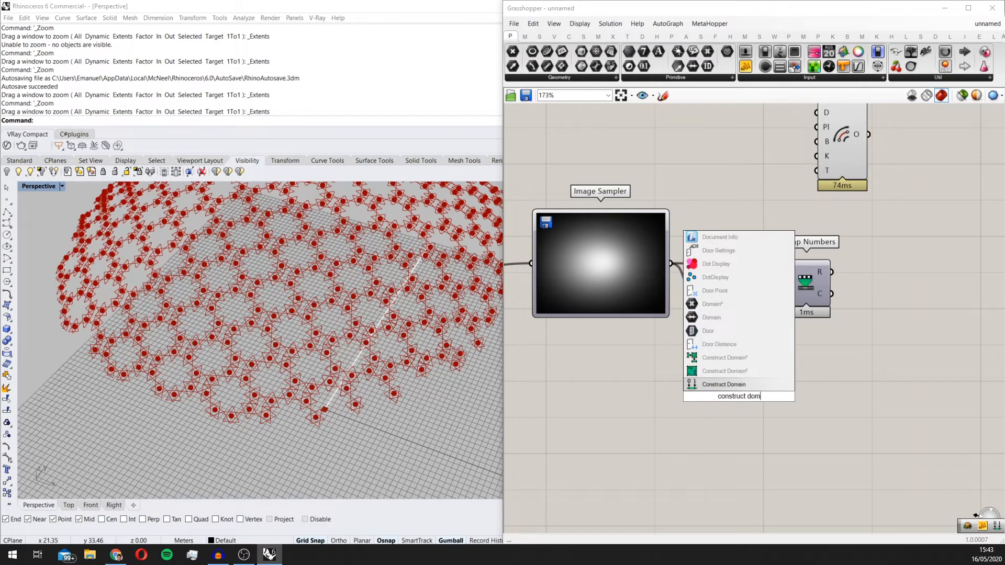
{"action": "key", "text": "Return"}
{"action": "scroll", "coordinate": [740, 397], "scroll_direction": "up", "scroll_amount": 3}
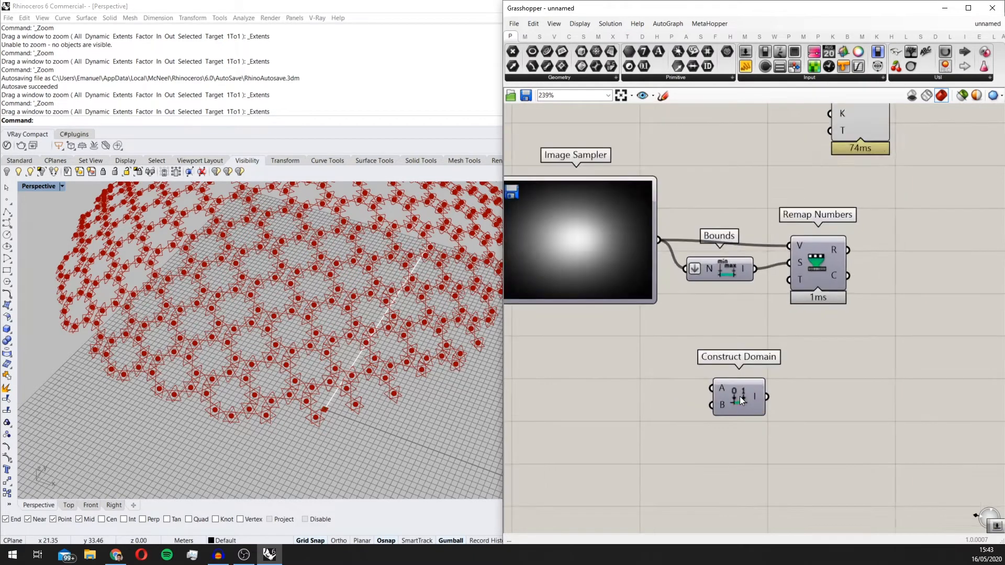
Step: Wire Construct Domain into the T input of Remap Numbers and feed its A input from a new 0.02 number slider
{"action": "left_click_drag", "start_coordinate": [769, 397], "coordinate": [800, 259]}
{"action": "scroll", "coordinate": [633, 402], "scroll_direction": "down", "scroll_amount": 3}
{"action": "double_click", "coordinate": [604, 406]}
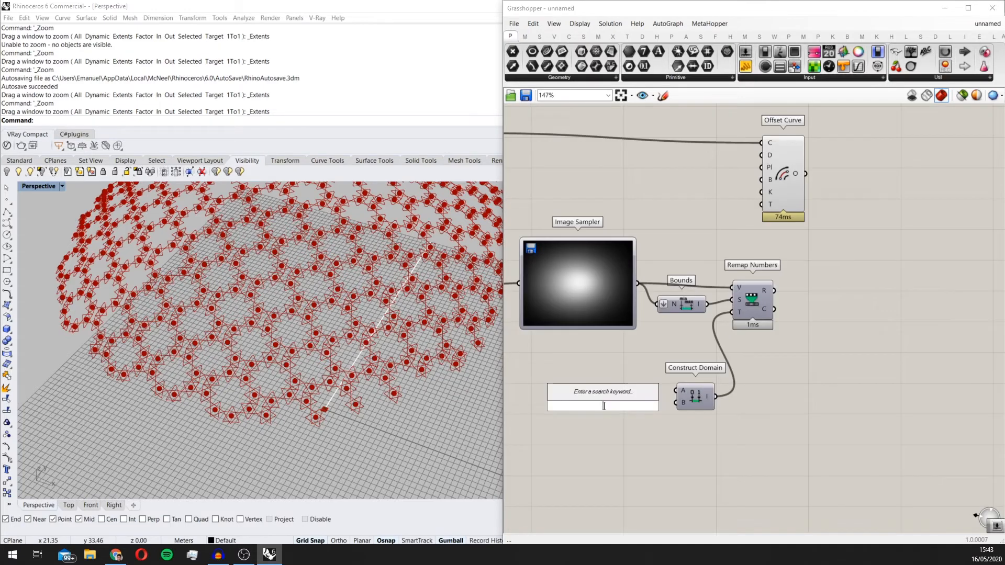
{"action": "type", "text": "0.0"}
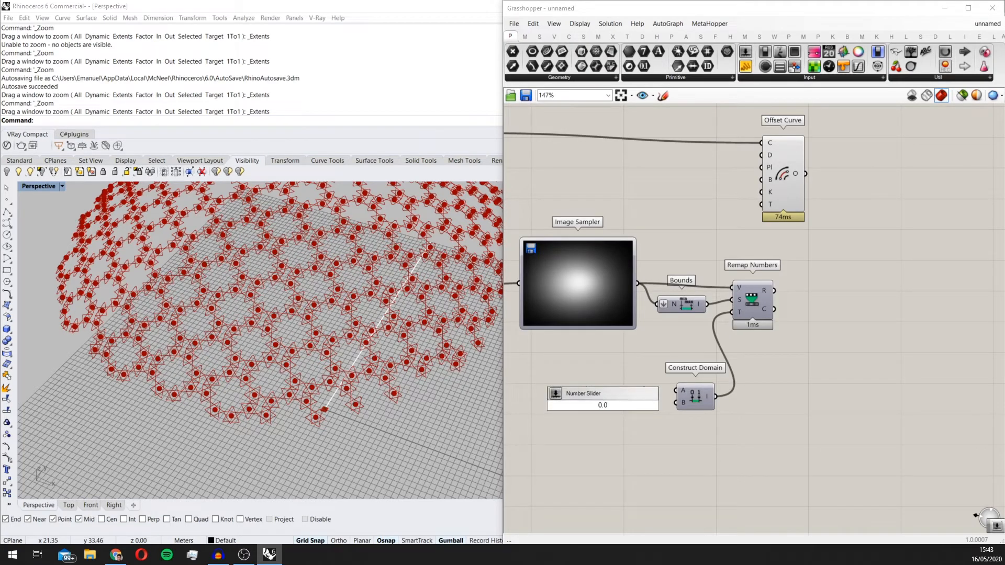
{"action": "type", "text": "2"}
{"action": "key", "text": "Return"}
{"action": "scroll", "coordinate": [649, 403], "scroll_direction": "up", "scroll_amount": 2}
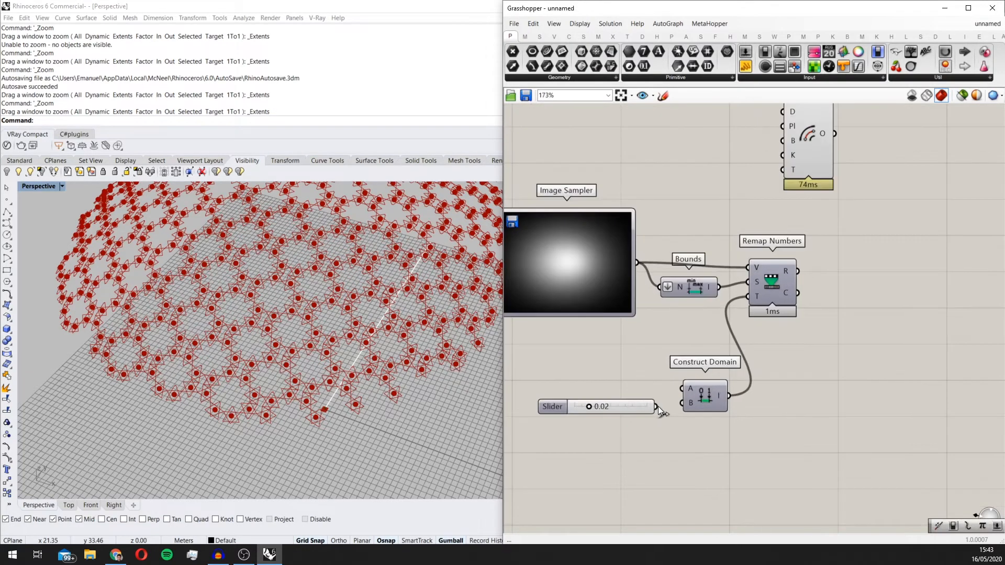
{"action": "left_click_drag", "start_coordinate": [658, 406], "coordinate": [681, 389]}
{"action": "left_click_drag", "start_coordinate": [619, 405], "coordinate": [620, 382]}
Step: Add a 0.5 number slider below the domain start slider and wire it to the B input of Construct Domain
{"action": "double_click", "coordinate": [620, 427]}
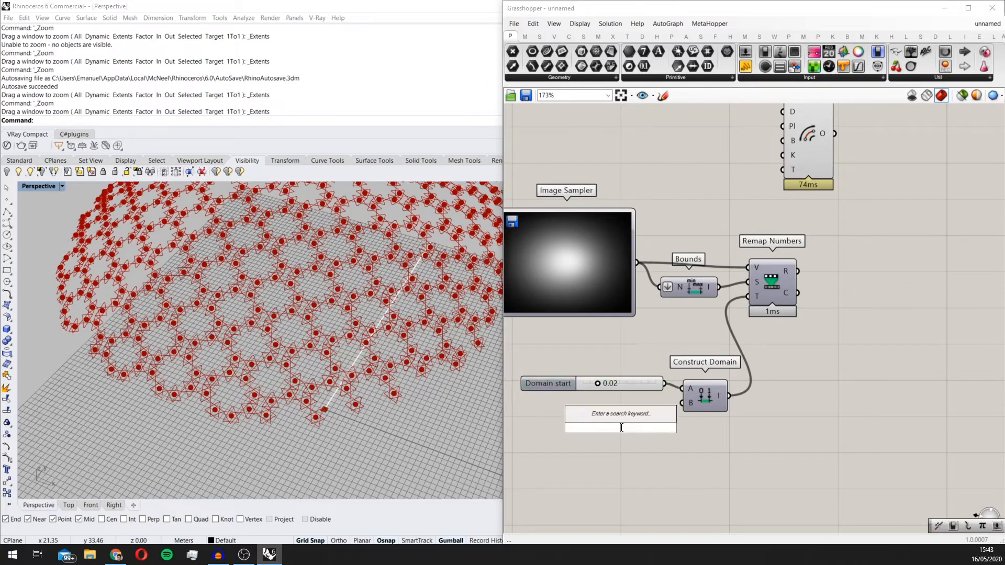
{"action": "type", "text": "0.5"}
{"action": "key", "text": "Return"}
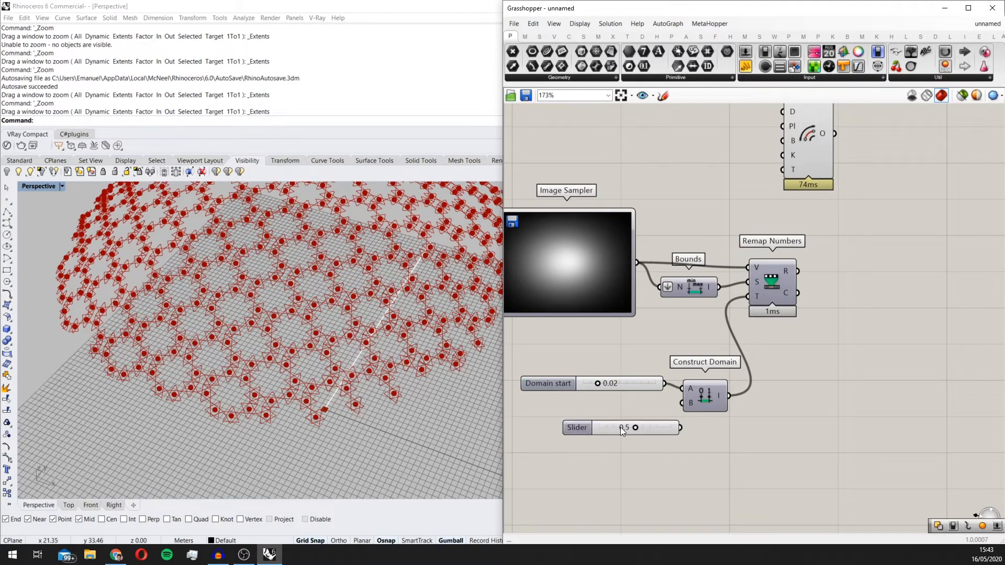
{"action": "scroll", "coordinate": [628, 425], "scroll_direction": "up", "scroll_amount": 3}
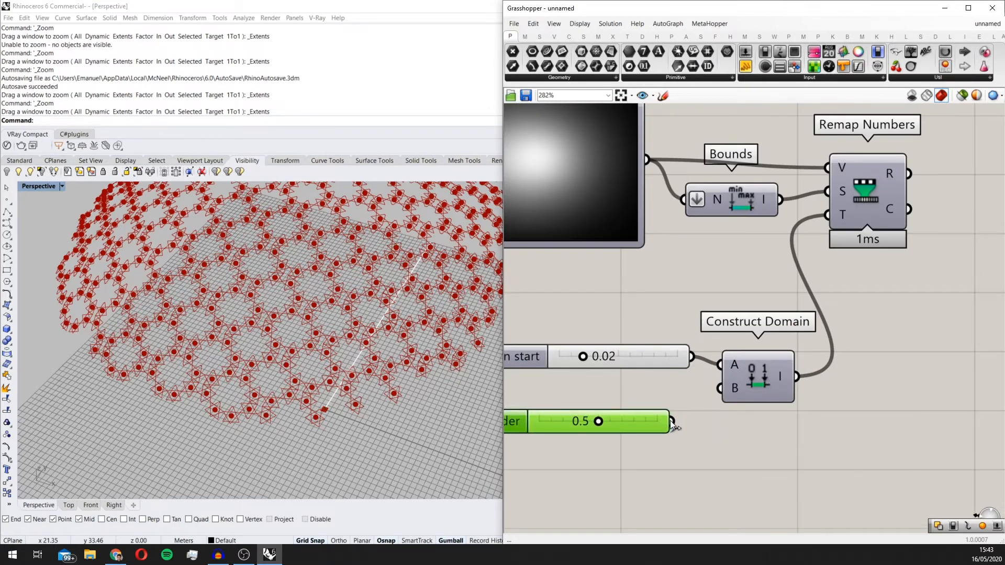
{"action": "left_click_drag", "start_coordinate": [672, 421], "coordinate": [720, 388]}
Step: Move Offset Curve farther from Remap Numbers and add a Flatten Tree component above Remap Numbers, near the curve wire
{"action": "scroll", "coordinate": [634, 444], "scroll_direction": "down", "scroll_amount": 3}
{"action": "scroll", "coordinate": [556, 432], "scroll_direction": "down", "scroll_amount": 2}
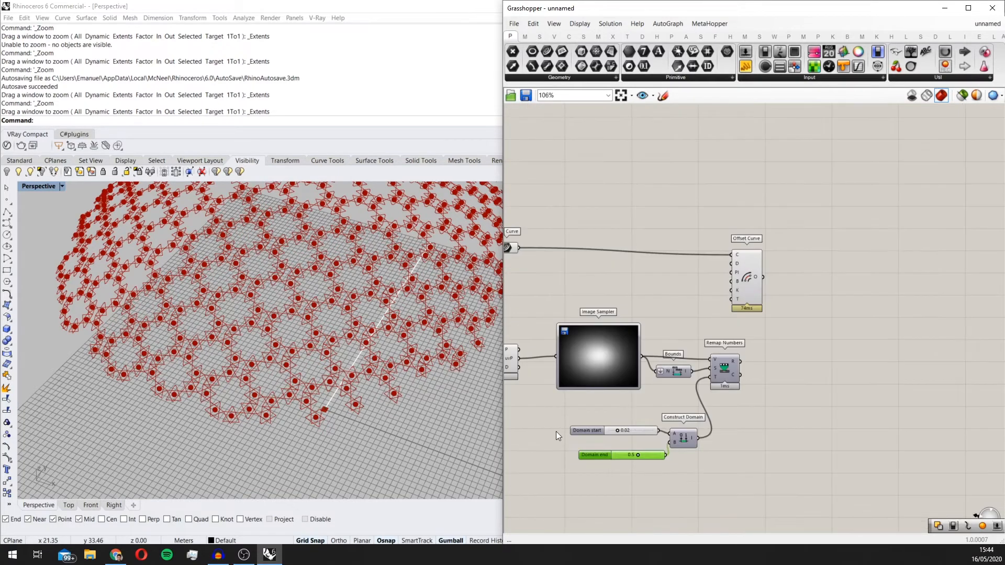
{"action": "scroll", "coordinate": [808, 287], "scroll_direction": "down", "scroll_amount": 1}
{"action": "left_click", "coordinate": [815, 255]}
{"action": "scroll", "coordinate": [818, 348], "scroll_direction": "up", "scroll_amount": 2}
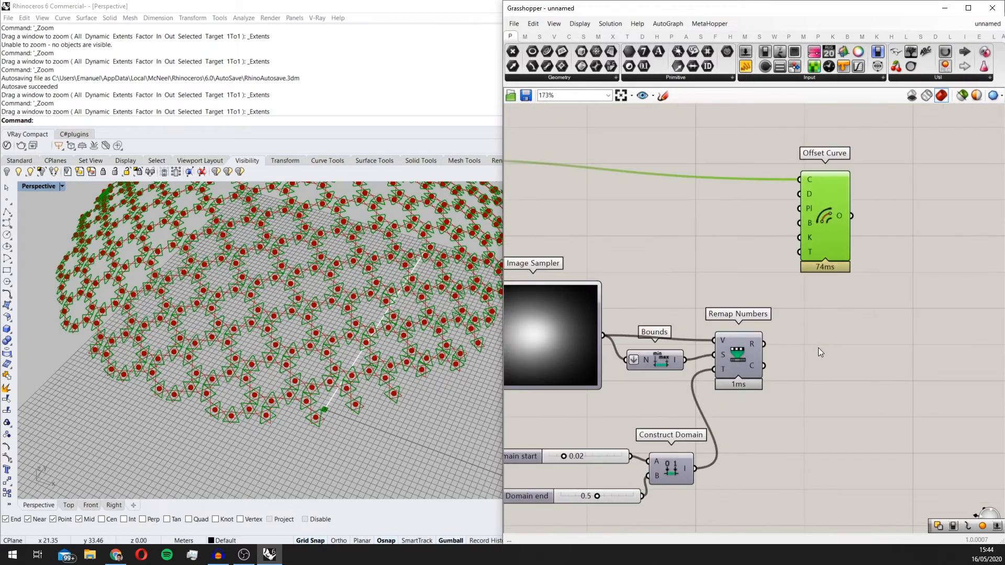
{"action": "scroll", "coordinate": [787, 318], "scroll_direction": "down", "scroll_amount": 2}
{"action": "scroll", "coordinate": [718, 265], "scroll_direction": "up", "scroll_amount": 2}
{"action": "double_click", "coordinate": [718, 265]}
{"action": "type", "text": "f"}
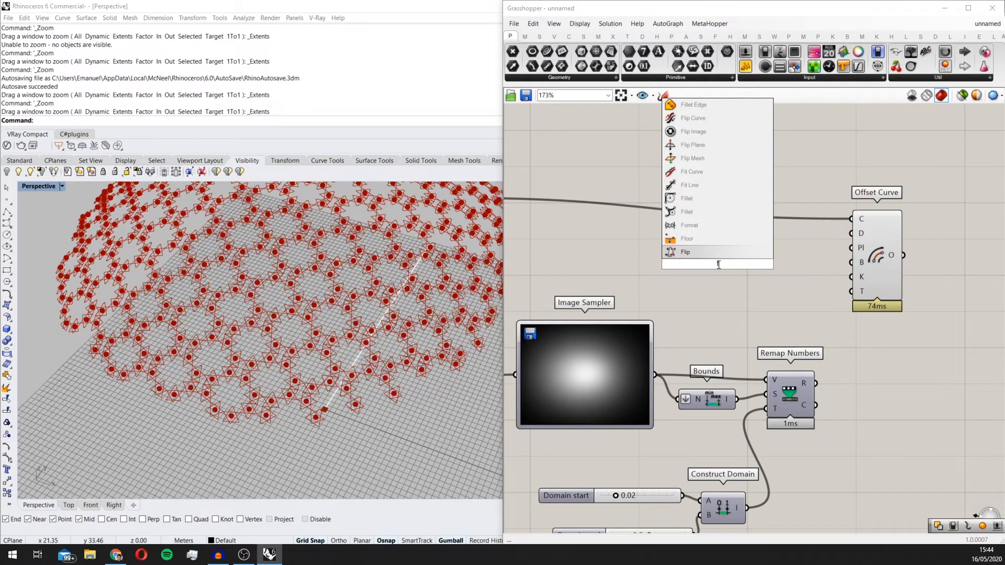
{"action": "type", "text": "latten"}
{"action": "key", "text": "Return"}
{"action": "scroll", "coordinate": [707, 251], "scroll_direction": "down", "scroll_amount": 3}
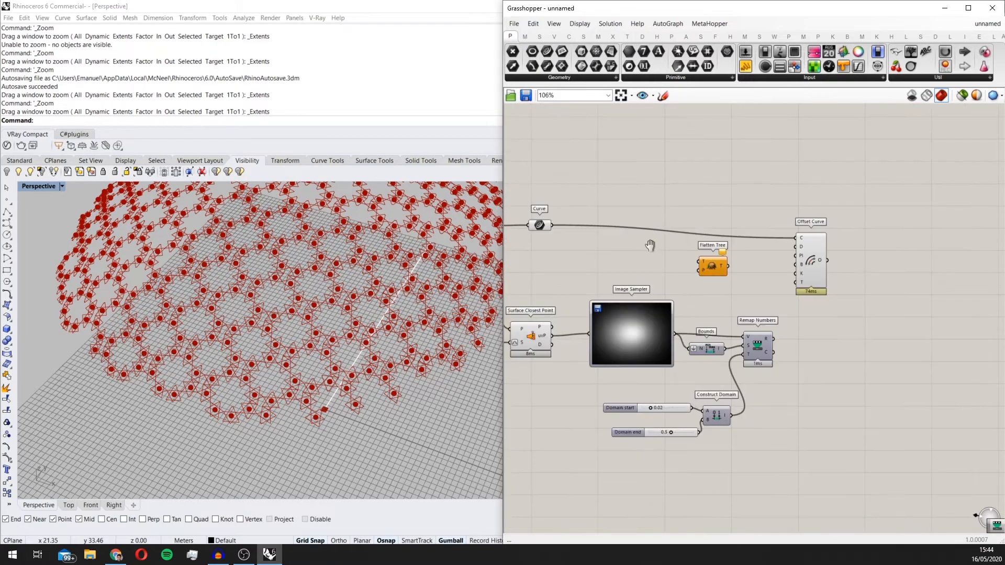
Step: Route the Curve through Flatten Tree into Offset Curve's C input, and Remap Numbers' R output through a second Flatten Tree into D
{"action": "right_click_drag", "start_coordinate": [650, 245], "coordinate": [671, 241]}
{"action": "left_click_drag", "start_coordinate": [575, 220], "coordinate": [828, 356]}
{"action": "left_click", "coordinate": [740, 264]}
{"action": "scroll", "coordinate": [762, 235], "scroll_direction": "up", "scroll_amount": 2}
{"action": "right_click_drag", "start_coordinate": [834, 330], "coordinate": [692, 367]}
{"action": "left_click_drag", "start_coordinate": [718, 291], "coordinate": [838, 282]}
{"action": "left_click_drag", "start_coordinate": [621, 273], "coordinate": [727, 398]}
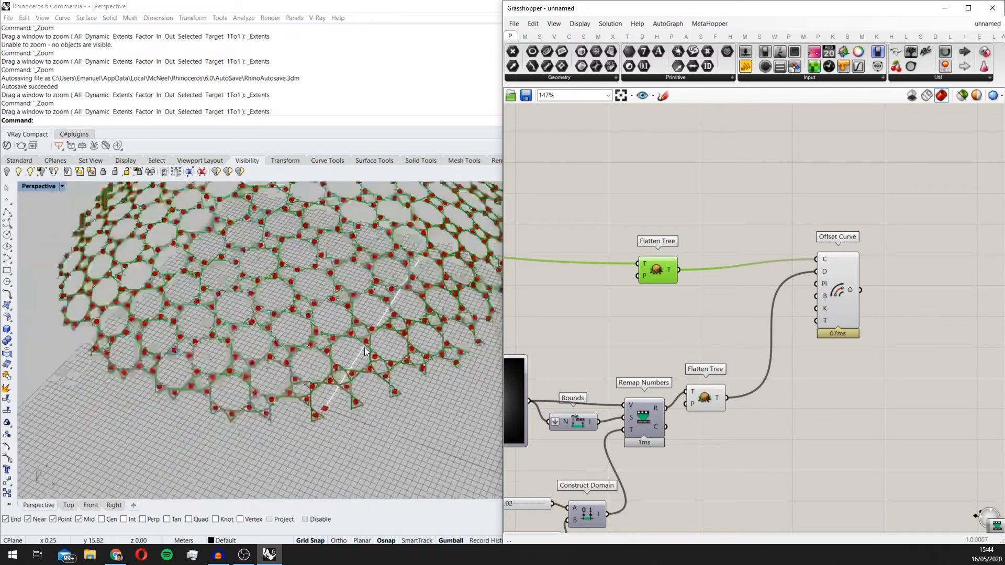
Step: Add a Boolean Toggle beside the Offset Curve inputs and set it to True
{"action": "scroll", "coordinate": [364, 347], "scroll_direction": "down", "scroll_amount": 5}
{"action": "scroll", "coordinate": [858, 309], "scroll_direction": "up", "scroll_amount": 5}
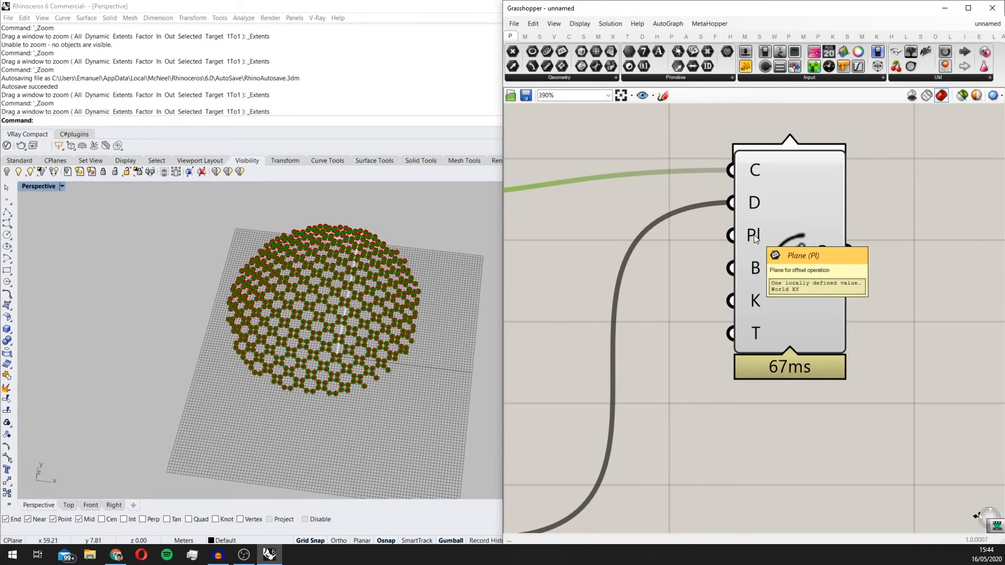
{"action": "scroll", "coordinate": [753, 261], "scroll_direction": "up", "scroll_amount": 3}
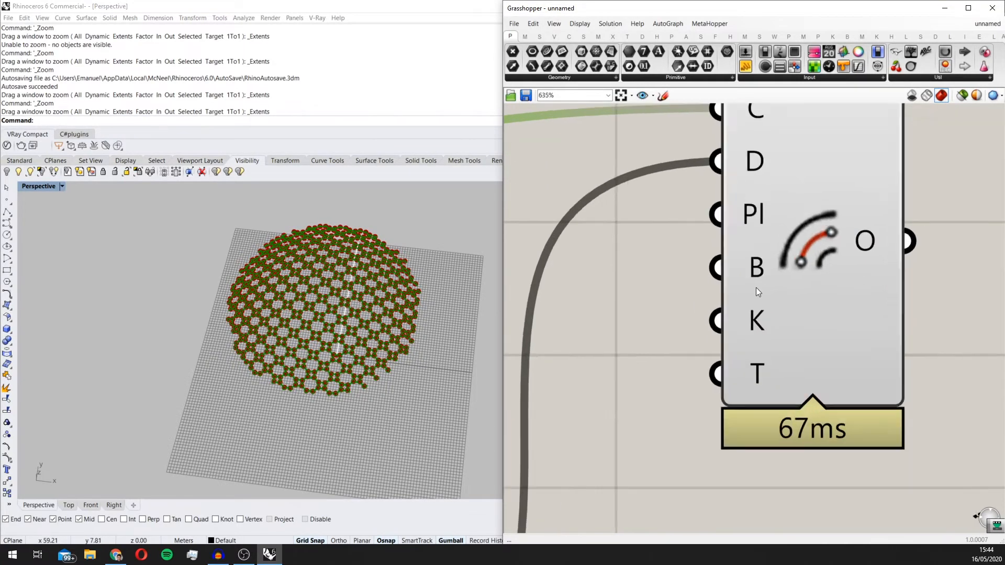
{"action": "scroll", "coordinate": [755, 274], "scroll_direction": "up", "scroll_amount": 3}
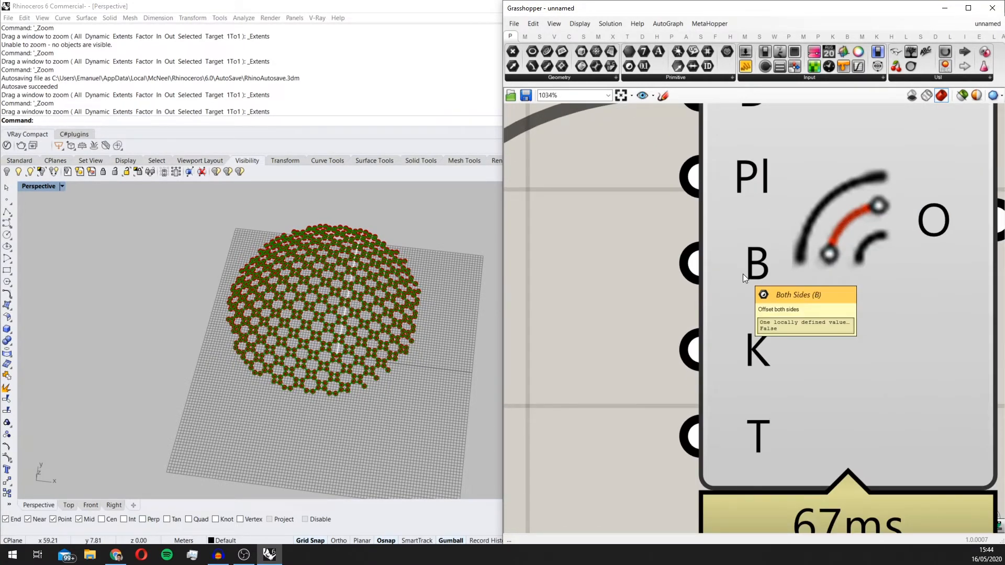
{"action": "scroll", "coordinate": [743, 275], "scroll_direction": "down", "scroll_amount": 6}
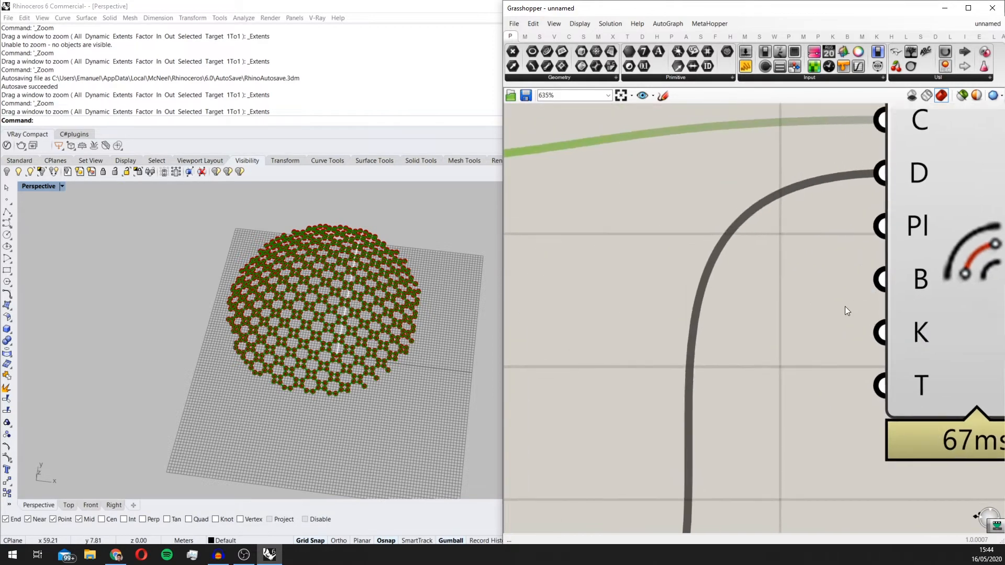
{"action": "double_click", "coordinate": [690, 338]}
{"action": "type", "text": "boo"}
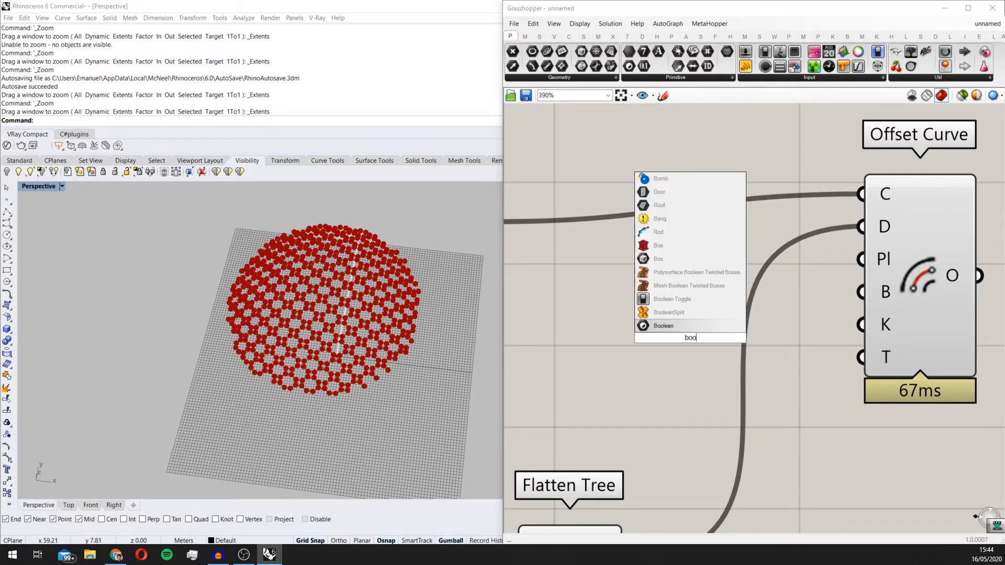
{"action": "left_click", "coordinate": [736, 297]}
{"action": "double_click", "coordinate": [745, 325]}
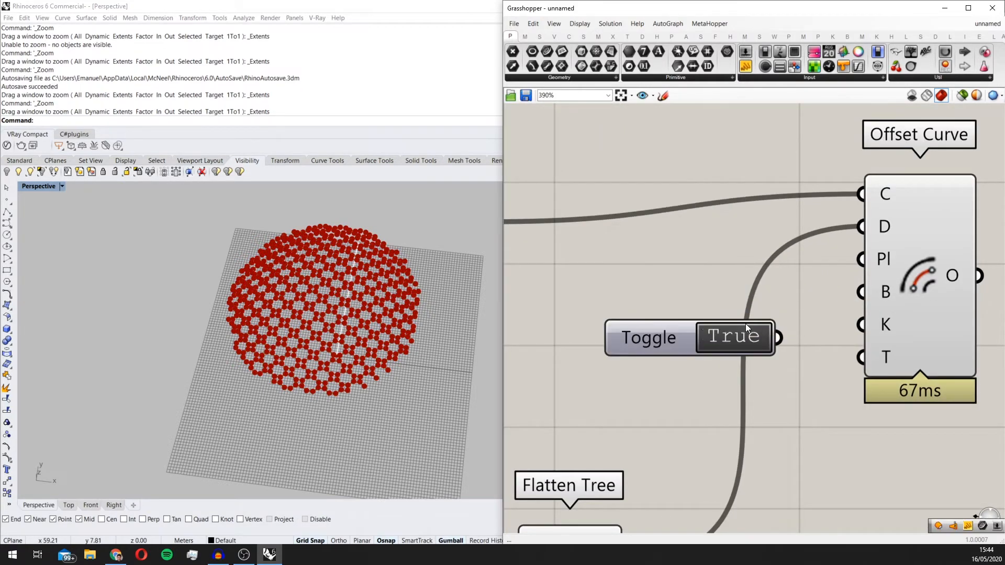
Step: Connect the toggle to Offset Curve's B (Both Sides) input only and line the toggle up with that input
{"action": "left_click_drag", "start_coordinate": [790, 338], "coordinate": [863, 259]}
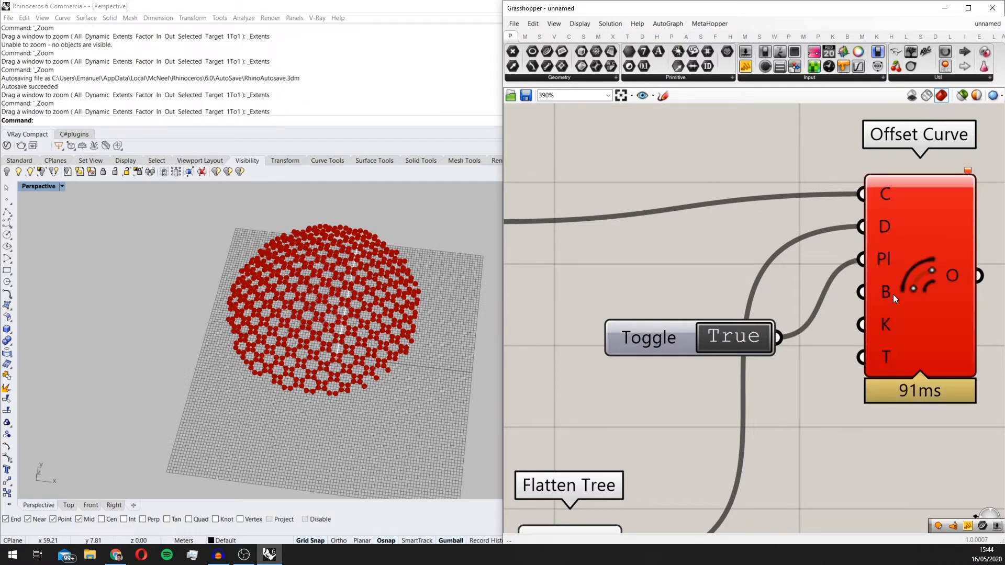
{"action": "left_click_drag", "start_coordinate": [810, 306], "coordinate": [860, 298], "text": "ctrl"}
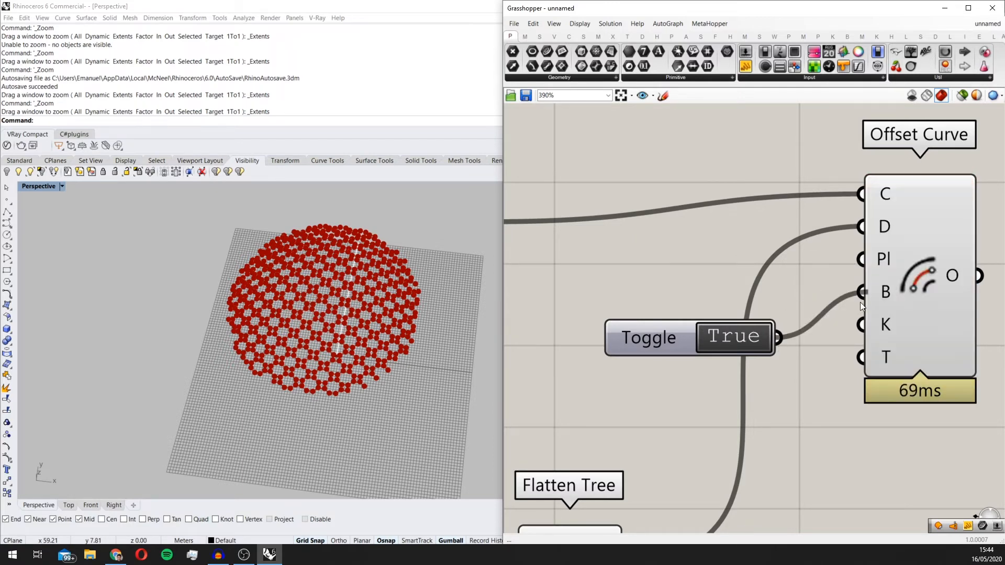
{"action": "left_click_drag", "start_coordinate": [920, 284], "coordinate": [931, 312]}
{"action": "scroll", "coordinate": [898, 283], "scroll_direction": "up", "scroll_amount": 2}
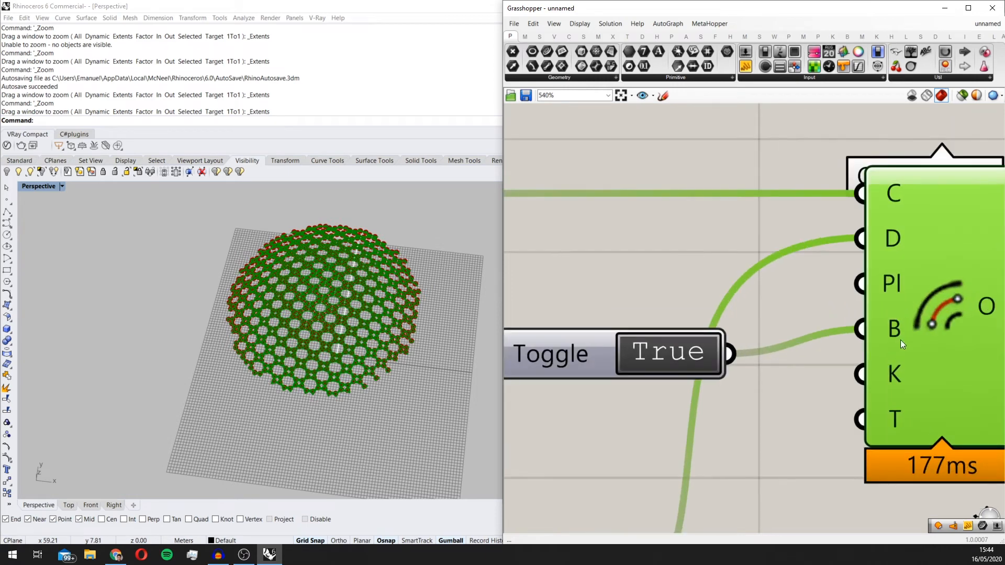
{"action": "scroll", "coordinate": [897, 385], "scroll_direction": "down", "scroll_amount": 4}
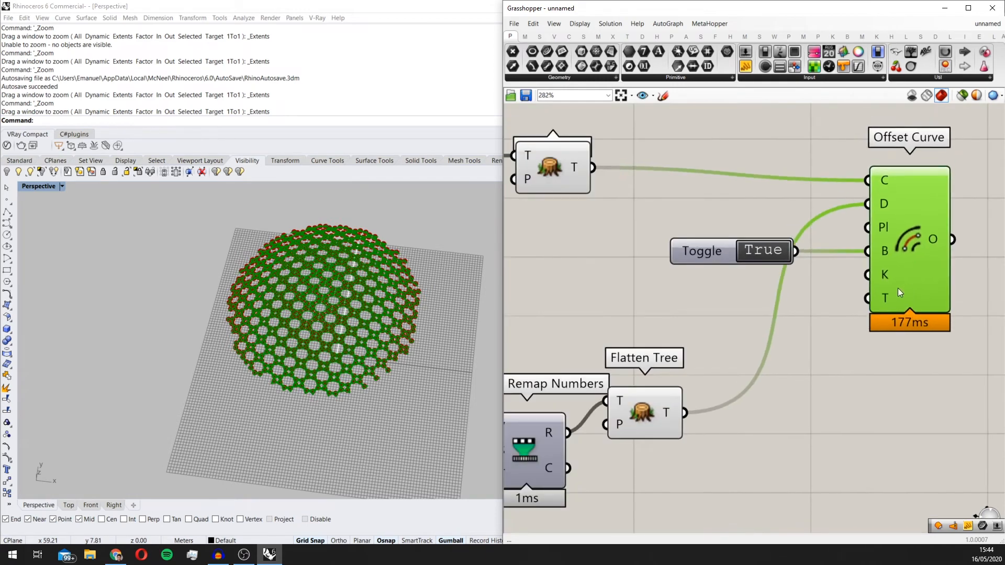
{"action": "mouse_move", "coordinate": [884, 276]}
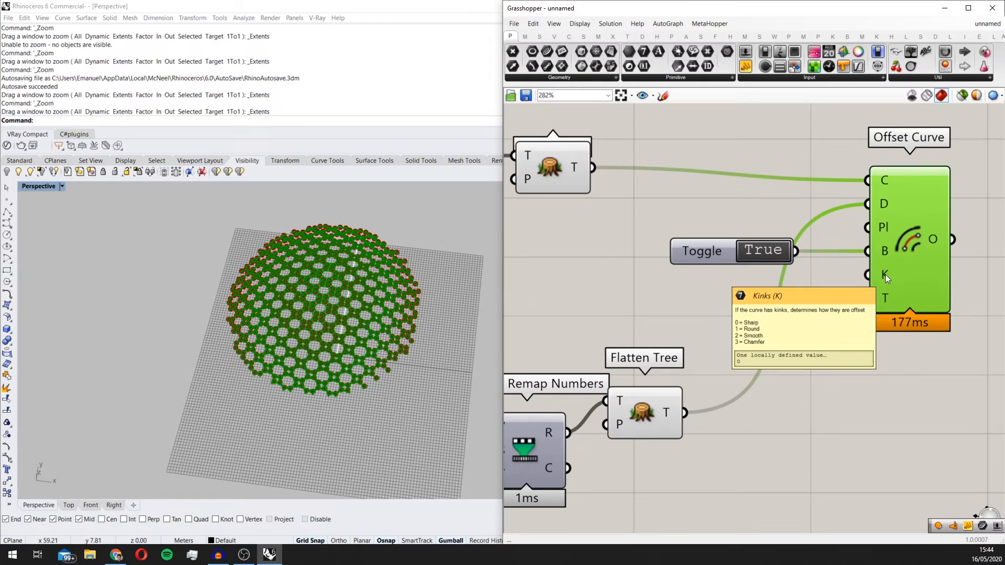
Step: Add a number slider with the value 3 below the toggle and connect it to Offset Curve's K (Kinks) input
{"action": "double_click", "coordinate": [702, 280]}
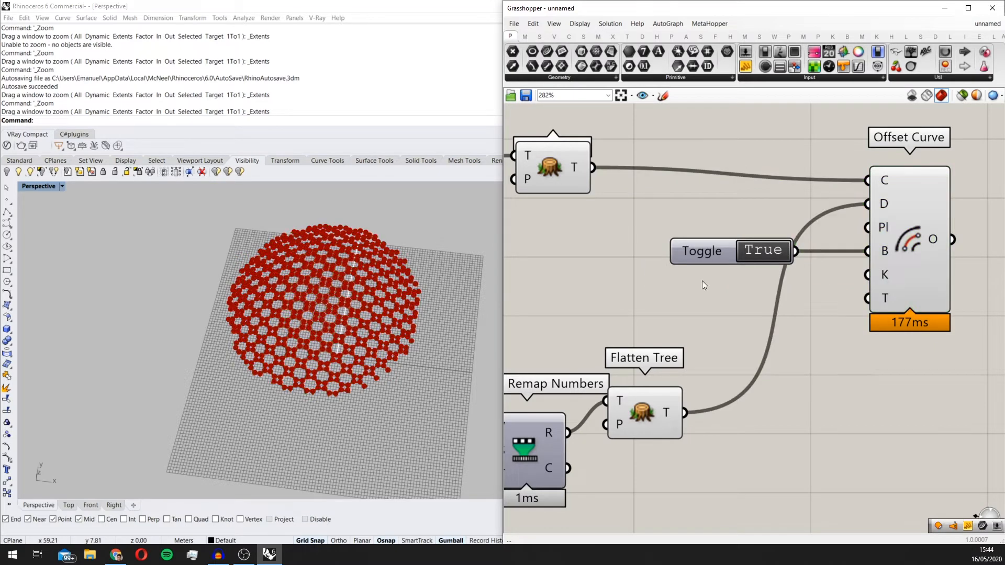
{"action": "type", "text": "slider"}
{"action": "key", "text": "Return"}
{"action": "scroll", "coordinate": [708, 273], "scroll_direction": "up", "scroll_amount": 1}
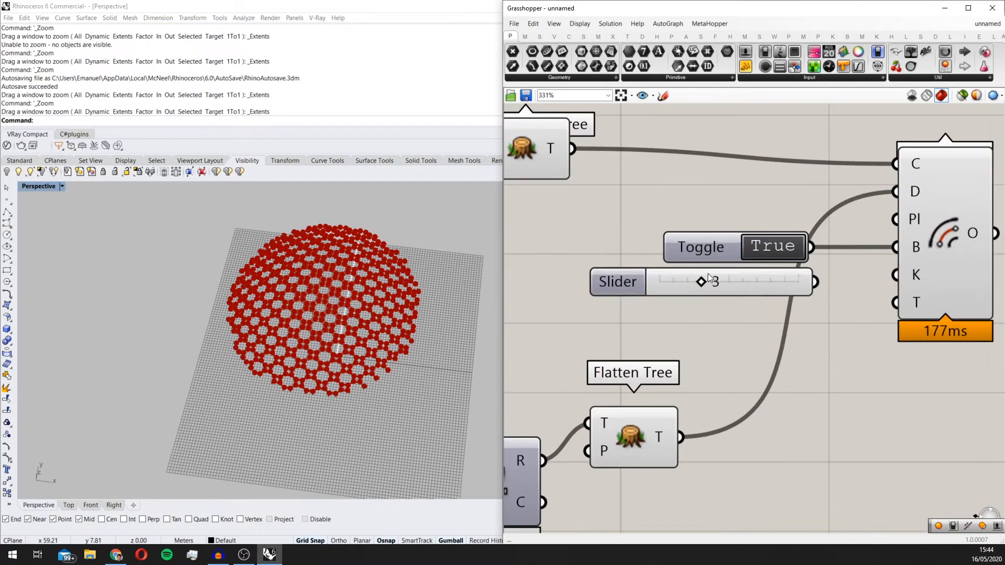
{"action": "scroll", "coordinate": [910, 271], "scroll_direction": "down", "scroll_amount": 2}
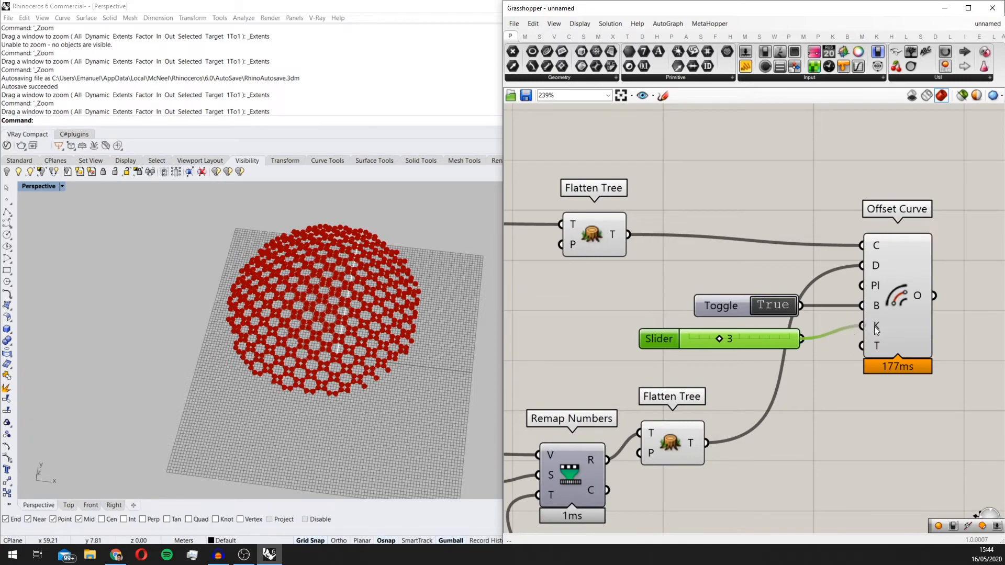
{"action": "left_click_drag", "start_coordinate": [876, 329], "coordinate": [875, 327]}
{"action": "scroll", "coordinate": [896, 319], "scroll_direction": "down", "scroll_amount": 2}
{"action": "scroll", "coordinate": [869, 365], "scroll_direction": "up", "scroll_amount": 2}
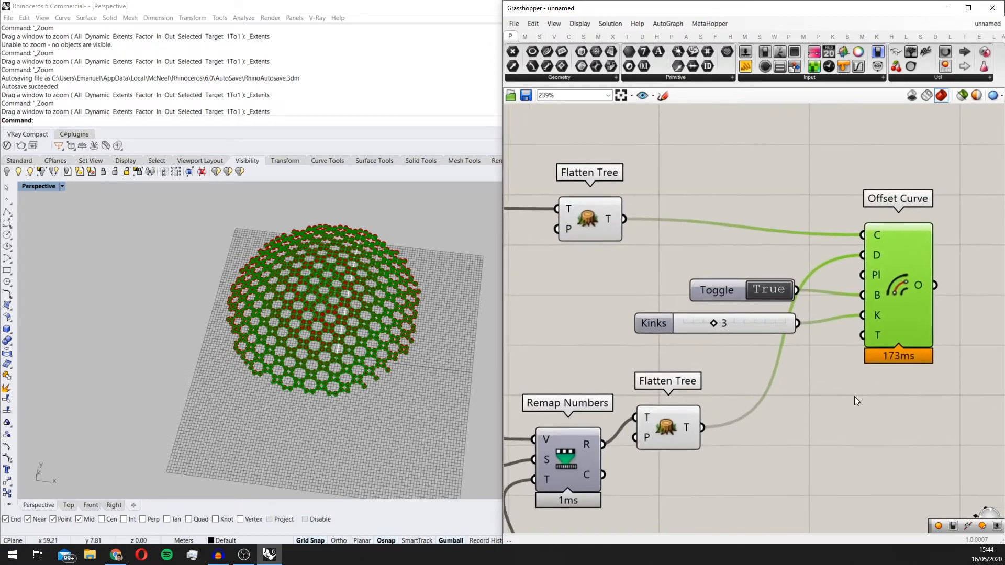
Step: Examine the two-sided offset outlines of the star pattern across the dome and the surrounding component layout
{"action": "scroll", "coordinate": [855, 397], "scroll_direction": "down", "scroll_amount": 3}
{"action": "scroll", "coordinate": [408, 334], "scroll_direction": "up", "scroll_amount": 5}
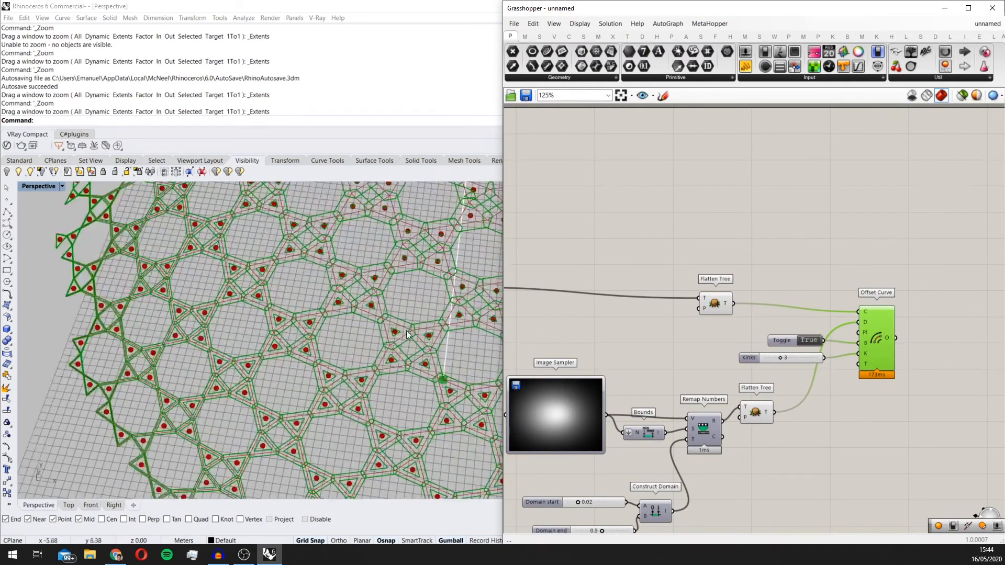
{"action": "scroll", "coordinate": [278, 309], "scroll_direction": "down", "scroll_amount": 5}
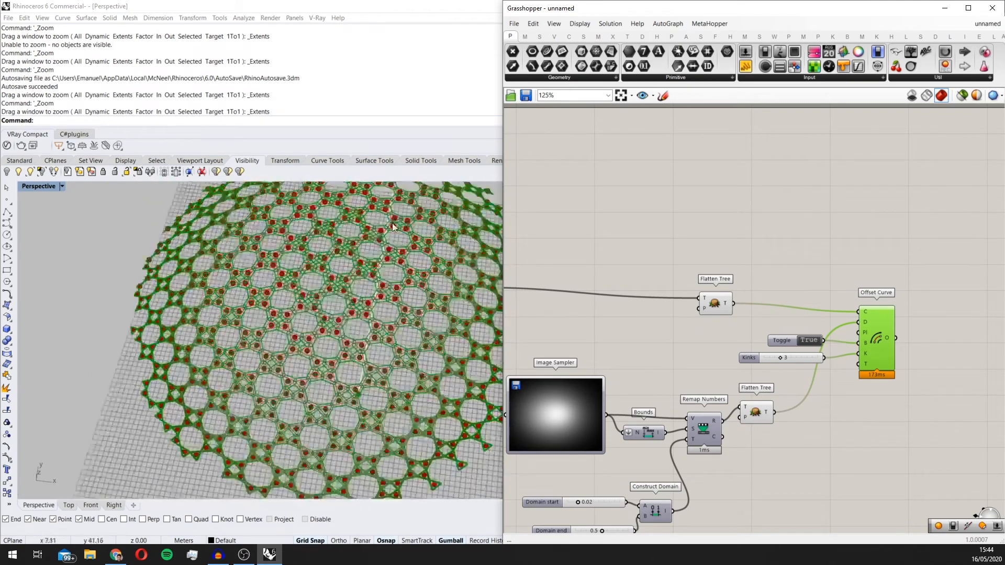
{"action": "scroll", "coordinate": [393, 227], "scroll_direction": "up", "scroll_amount": 3}
{"action": "scroll", "coordinate": [386, 237], "scroll_direction": "down", "scroll_amount": 3}
{"action": "right_click_drag", "start_coordinate": [911, 364], "coordinate": [871, 321]}
{"action": "scroll", "coordinate": [869, 321], "scroll_direction": "up", "scroll_amount": 1}
{"action": "right_click_drag", "start_coordinate": [796, 325], "coordinate": [832, 311]}
{"action": "scroll", "coordinate": [393, 367], "scroll_direction": "down", "scroll_amount": 4}
{"action": "right_click_drag", "start_coordinate": [708, 344], "coordinate": [735, 313]}
Step: Add a Boundary Surfaces component beside Offset Curve and connect Offset Curve's O output to its E input
{"action": "left_click", "coordinate": [904, 403]}
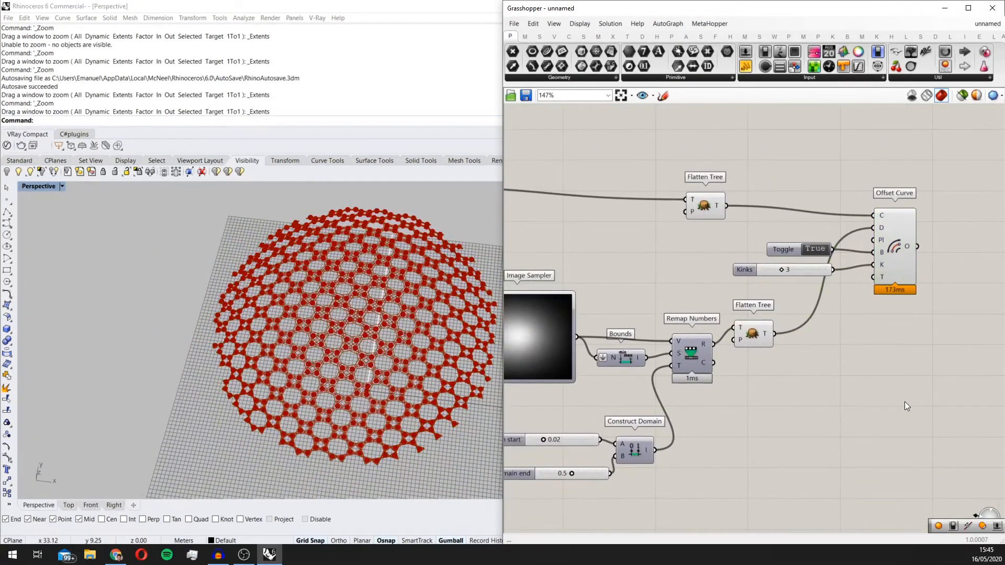
{"action": "double_click", "coordinate": [905, 404]}
{"action": "type", "text": "bound"}
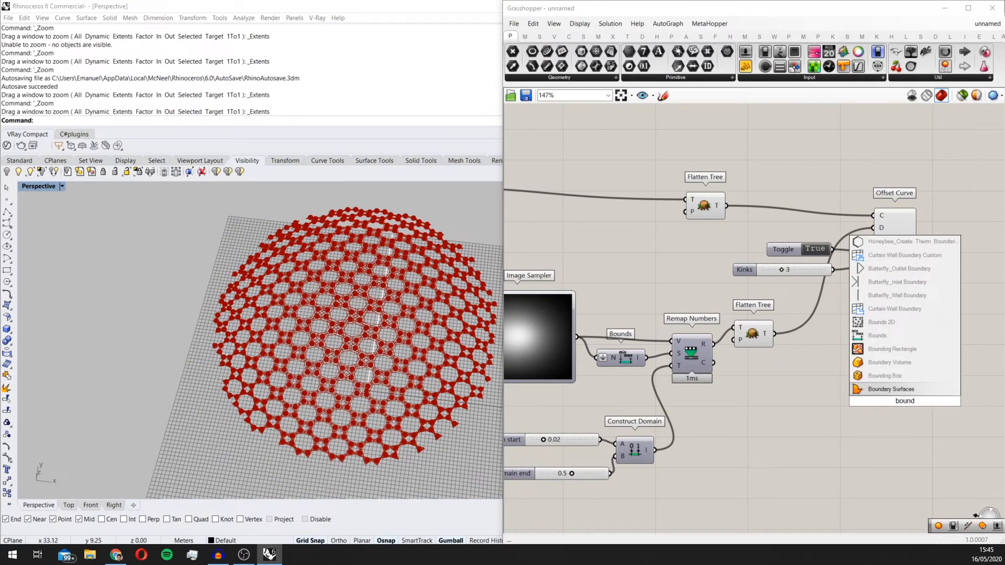
{"action": "left_click", "coordinate": [913, 388]}
{"action": "left_click_drag", "start_coordinate": [906, 391], "coordinate": [970, 264]}
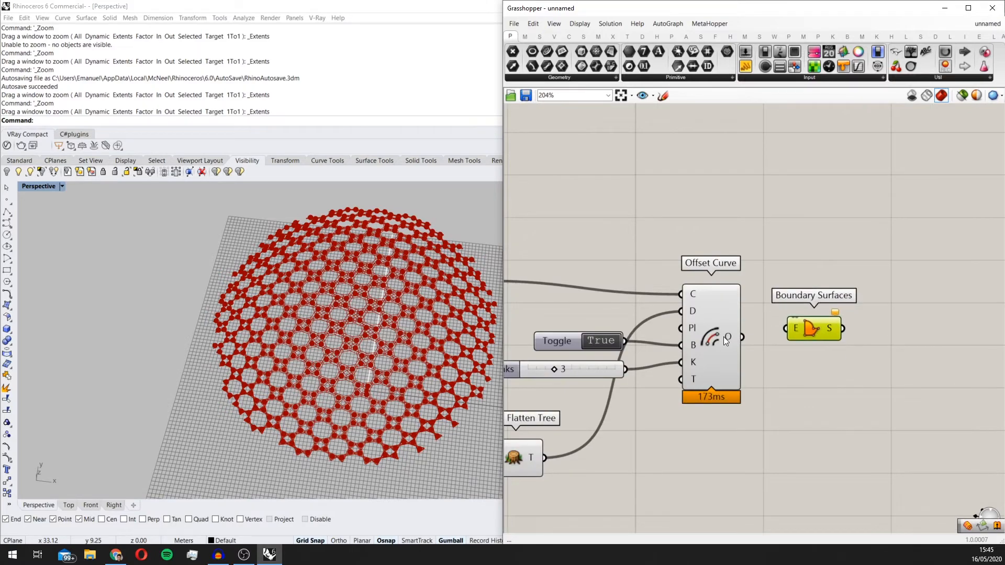
{"action": "left_click_drag", "start_coordinate": [789, 331], "coordinate": [819, 337]}
{"action": "scroll", "coordinate": [807, 329], "scroll_direction": "up", "scroll_amount": 1}
{"action": "left_click", "coordinate": [749, 367]}
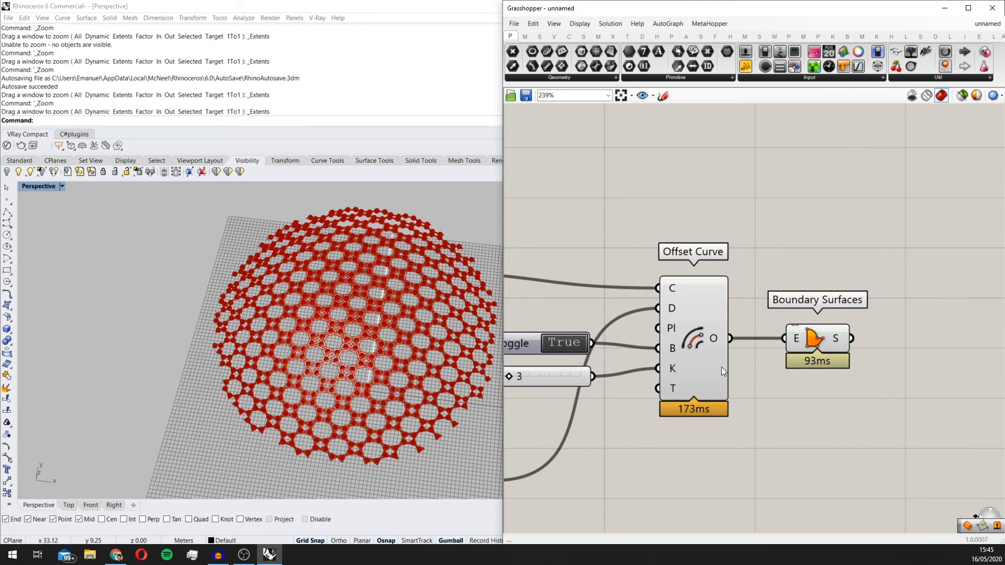
Step: Turn off the preview of the Offset Curve component
{"action": "left_click", "coordinate": [700, 339]}
{"action": "middle_click", "coordinate": [697, 334]}
{"action": "left_click", "coordinate": [729, 300]}
{"action": "scroll", "coordinate": [390, 352], "scroll_direction": "up", "scroll_amount": 4}
{"action": "right_click_drag", "start_coordinate": [372, 343], "coordinate": [345, 368]}
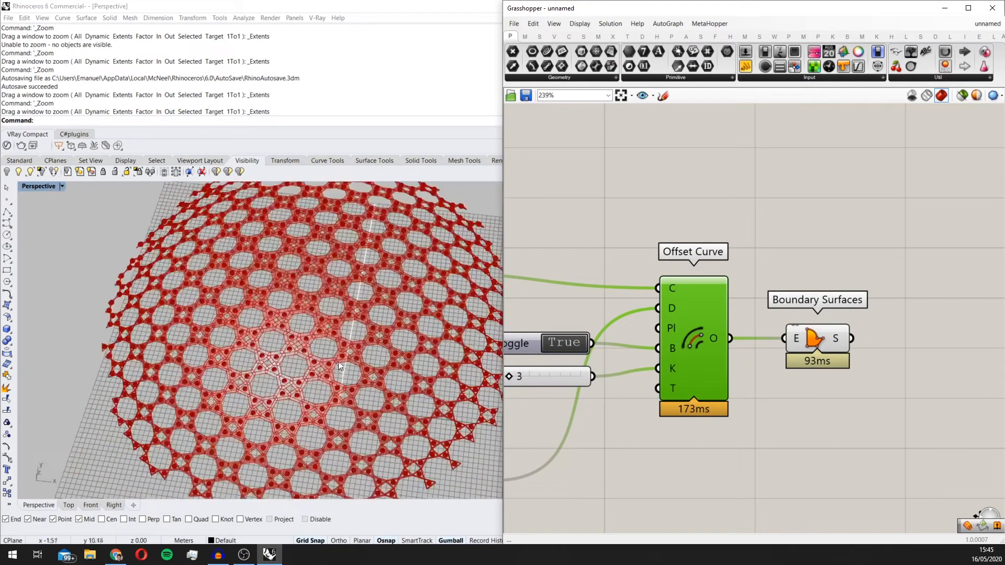
{"action": "scroll", "coordinate": [344, 369], "scroll_direction": "down", "scroll_amount": 2}
Step: Switch to the Top view and examine how the pattern's thickness varies across the dome compared with the sampled image
{"action": "double_click", "coordinate": [33, 190]}
{"action": "double_click", "coordinate": [32, 190]}
{"action": "scroll", "coordinate": [282, 264], "scroll_direction": "up", "scroll_amount": 8}
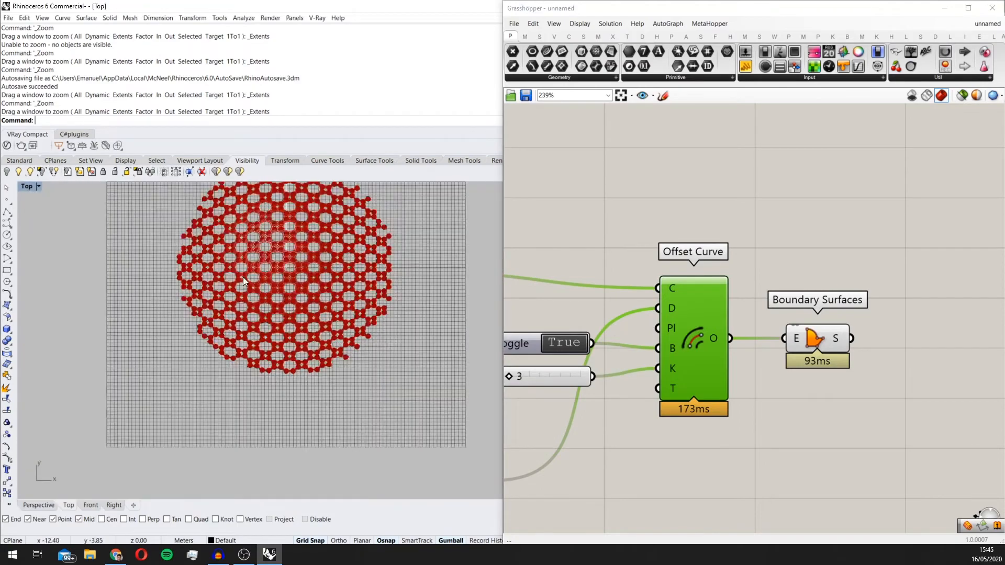
{"action": "right_click_drag", "start_coordinate": [282, 266], "coordinate": [302, 316]}
{"action": "scroll", "coordinate": [357, 241], "scroll_direction": "up", "scroll_amount": 5}
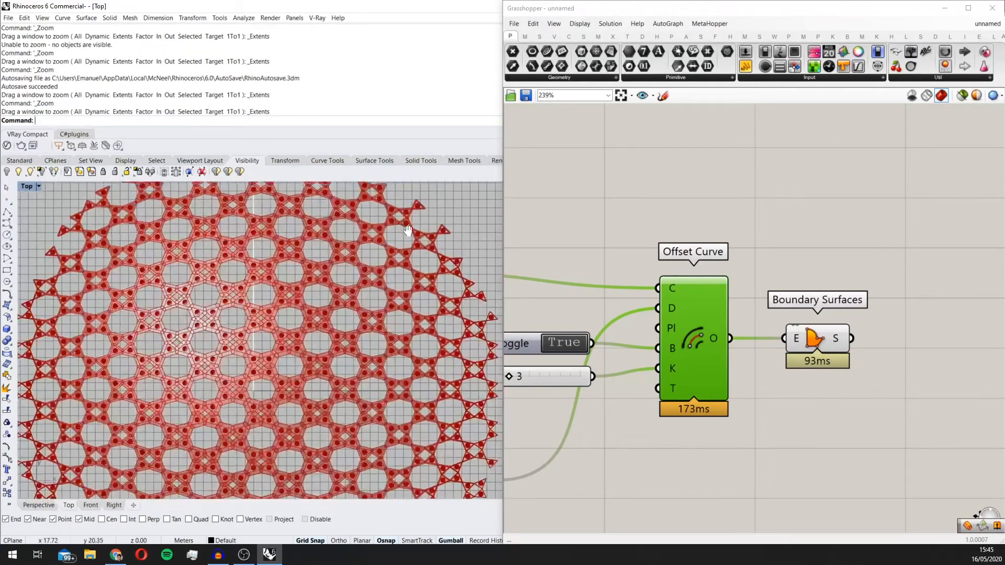
{"action": "scroll", "coordinate": [354, 247], "scroll_direction": "down", "scroll_amount": 6}
{"action": "right_click_drag", "start_coordinate": [597, 285], "coordinate": [860, 239]}
{"action": "scroll", "coordinate": [860, 240], "scroll_direction": "down", "scroll_amount": 3}
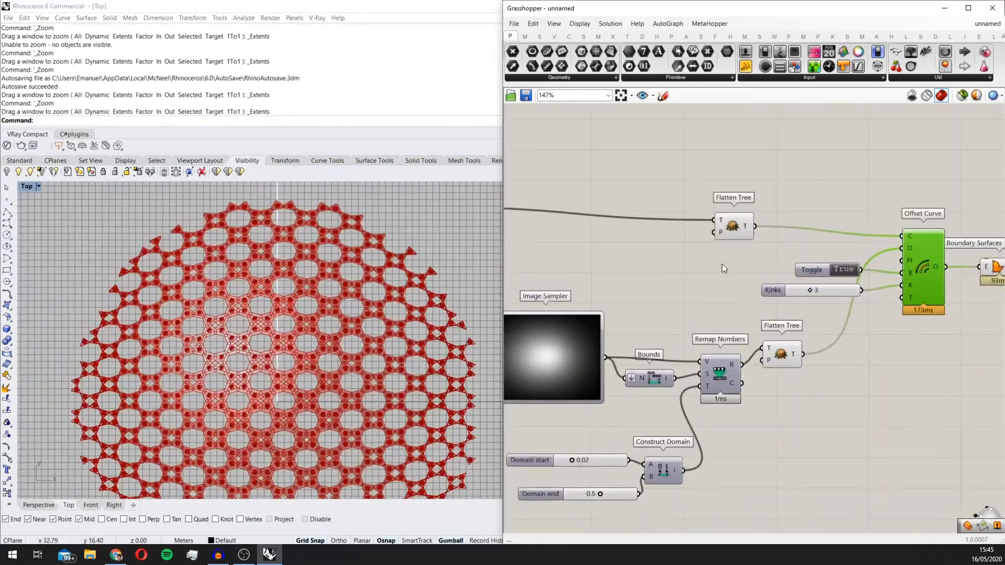
{"action": "right_click_drag", "start_coordinate": [522, 373], "coordinate": [607, 339]}
{"action": "scroll", "coordinate": [360, 316], "scroll_direction": "down", "scroll_amount": 4}
{"action": "right_click_drag", "start_coordinate": [361, 317], "coordinate": [353, 308]}
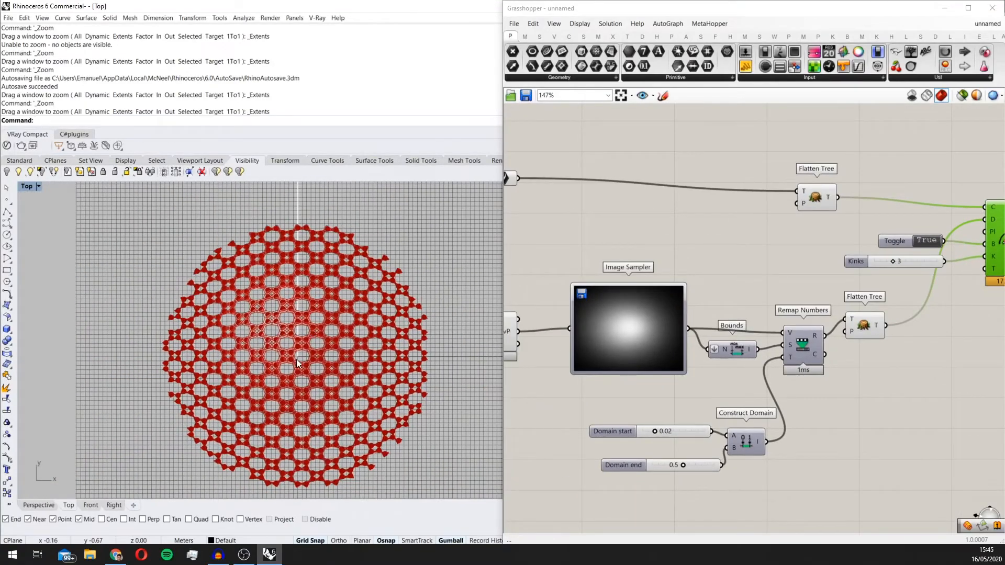
{"action": "scroll", "coordinate": [296, 359], "scroll_direction": "down", "scroll_amount": 1}
{"action": "scroll", "coordinate": [313, 338], "scroll_direction": "up", "scroll_amount": 3}
{"action": "scroll", "coordinate": [301, 303], "scroll_direction": "up", "scroll_amount": 2}
{"action": "scroll", "coordinate": [322, 280], "scroll_direction": "down", "scroll_amount": 3}
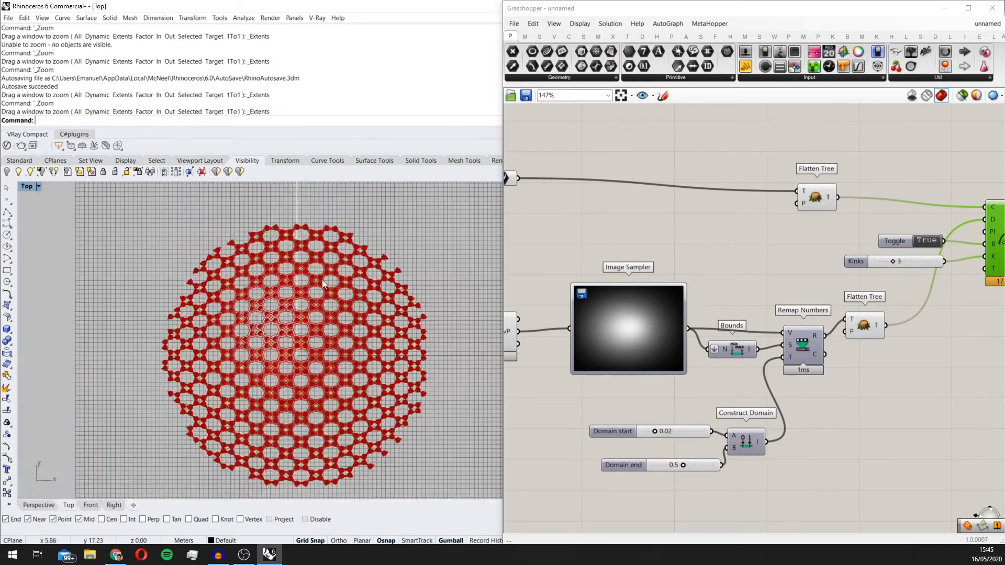
{"action": "scroll", "coordinate": [363, 283], "scroll_direction": "up", "scroll_amount": 6}
{"action": "scroll", "coordinate": [366, 314], "scroll_direction": "down", "scroll_amount": 5}
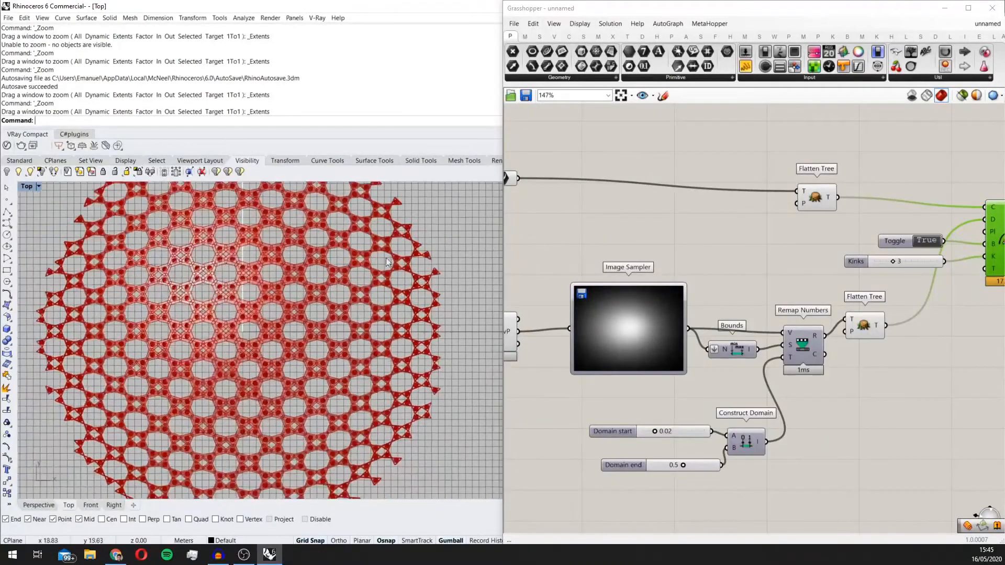
{"action": "scroll", "coordinate": [434, 288], "scroll_direction": "up", "scroll_amount": 5}
{"action": "scroll", "coordinate": [384, 431], "scroll_direction": "up", "scroll_amount": 2}
{"action": "scroll", "coordinate": [388, 413], "scroll_direction": "down", "scroll_amount": 6}
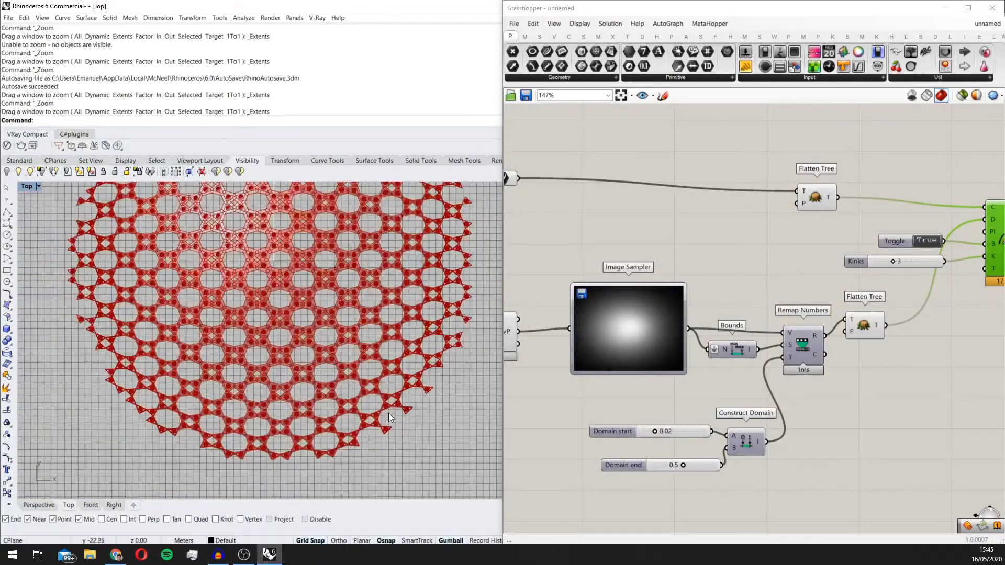
{"action": "right_click_drag", "start_coordinate": [332, 280], "coordinate": [339, 327]}
{"action": "scroll", "coordinate": [693, 330], "scroll_direction": "down", "scroll_amount": 3}
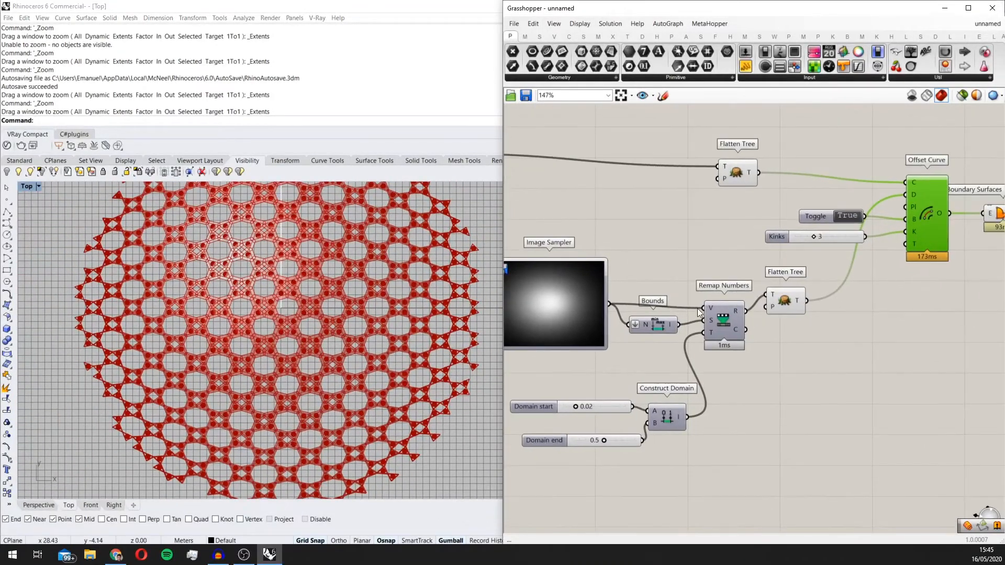
Step: Add a Square component after the Image Sampler and route the sampler's output through it into Bounds and Remap Numbers' V input
{"action": "left_click_drag", "start_coordinate": [608, 305], "coordinate": [594, 282]}
{"action": "scroll", "coordinate": [721, 308], "scroll_direction": "up", "scroll_amount": 1}
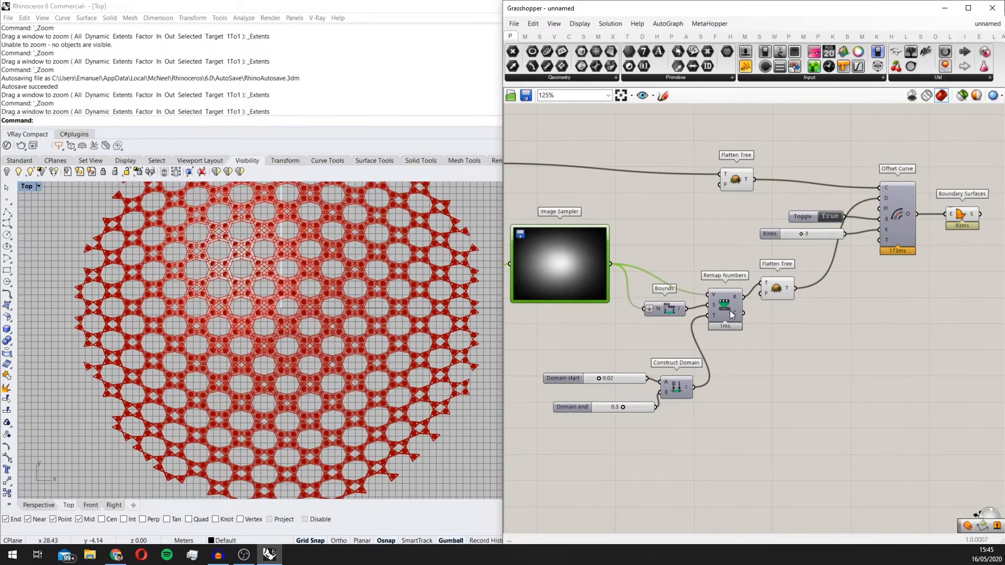
{"action": "left_click_drag", "start_coordinate": [729, 309], "coordinate": [737, 309]}
{"action": "double_click", "coordinate": [652, 255]}
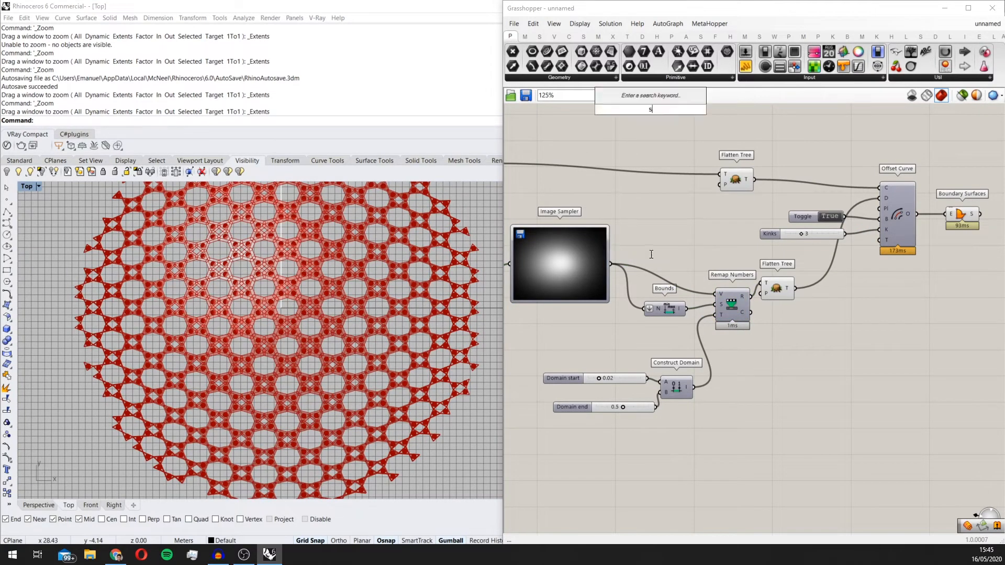
{"action": "type", "text": "squar"}
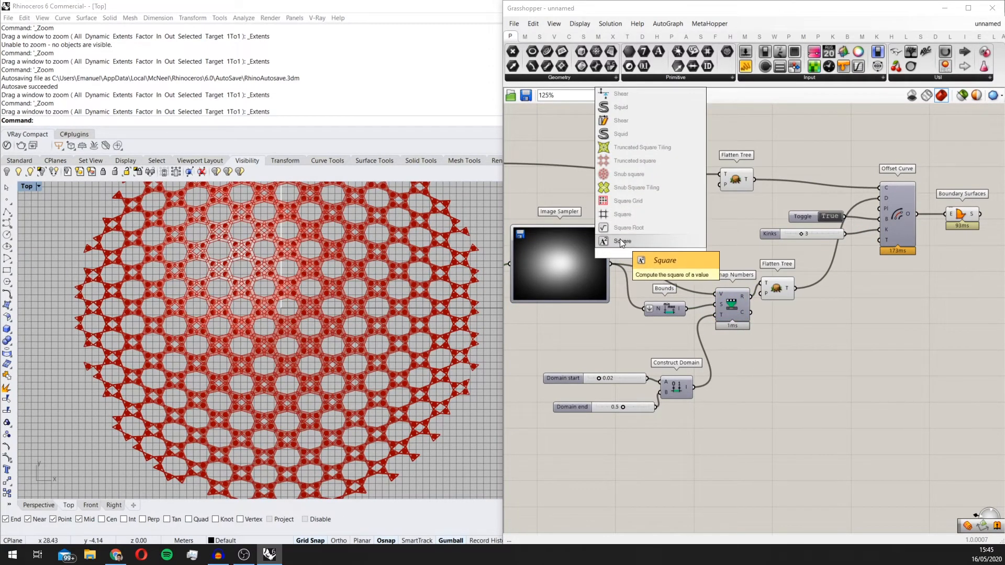
{"action": "left_click", "coordinate": [645, 241]}
{"action": "scroll", "coordinate": [633, 271], "scroll_direction": "up", "scroll_amount": 2}
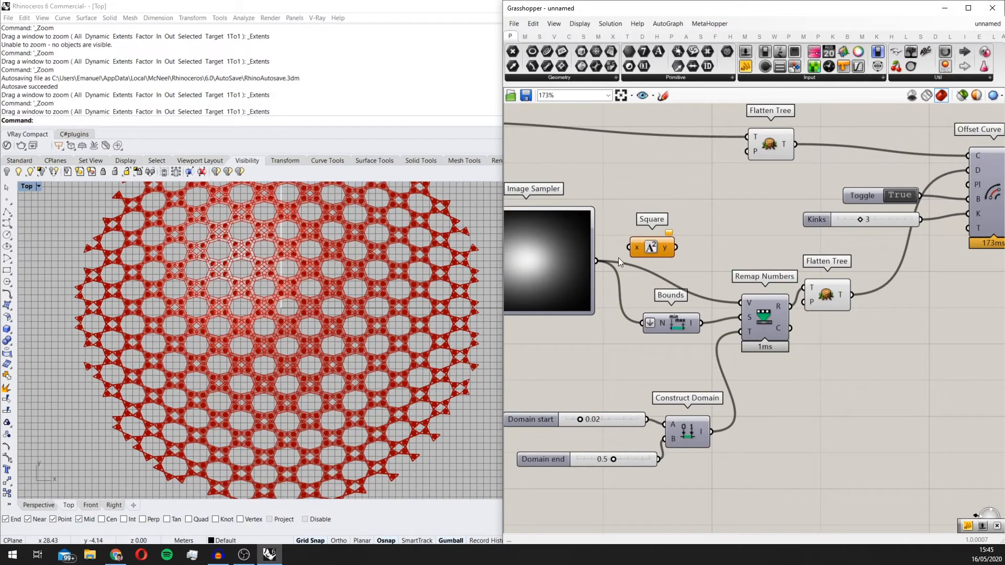
{"action": "left_click_drag", "start_coordinate": [596, 261], "coordinate": [676, 247], "text": "ctrl+shift"}
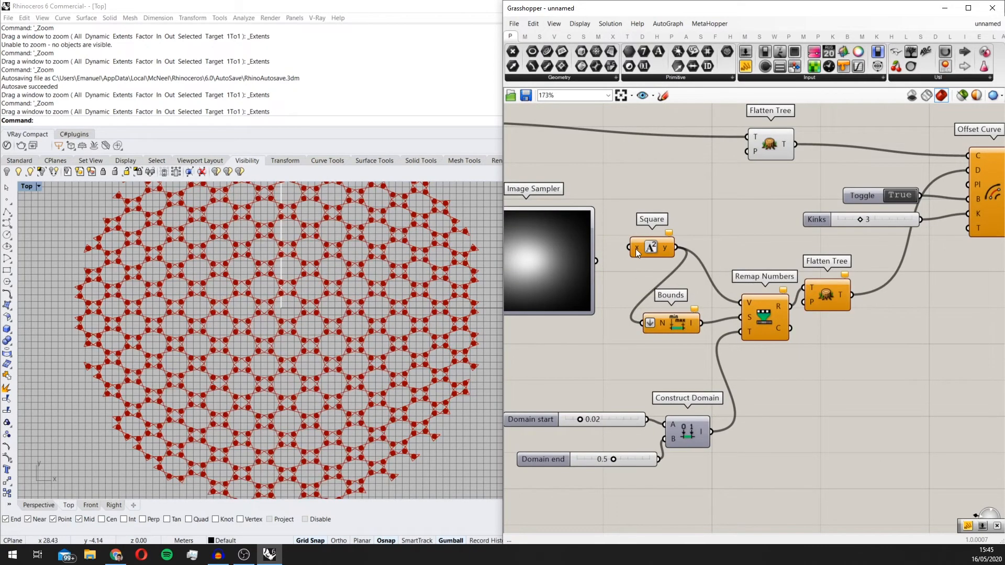
{"action": "left_click_drag", "start_coordinate": [602, 260], "coordinate": [599, 262]}
Step: Examine the thickness transition between the dome's centre and edge with the squared brightness values
{"action": "scroll", "coordinate": [418, 298], "scroll_direction": "down", "scroll_amount": 2}
{"action": "scroll", "coordinate": [408, 337], "scroll_direction": "up", "scroll_amount": 2}
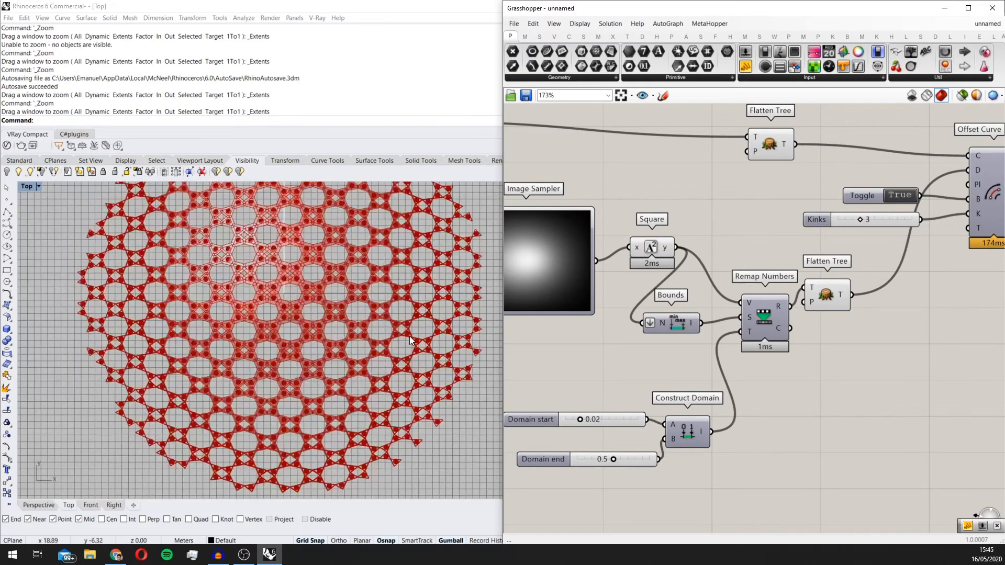
{"action": "scroll", "coordinate": [330, 305], "scroll_direction": "up", "scroll_amount": 3}
{"action": "scroll", "coordinate": [262, 272], "scroll_direction": "down", "scroll_amount": 3}
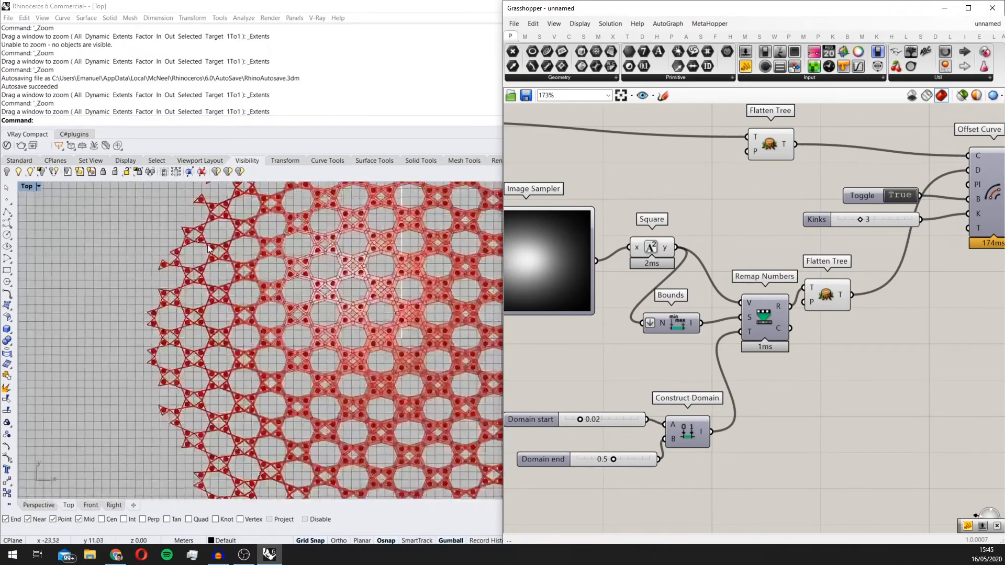
{"action": "scroll", "coordinate": [201, 243], "scroll_direction": "up", "scroll_amount": 4}
{"action": "scroll", "coordinate": [201, 242], "scroll_direction": "down", "scroll_amount": 3}
{"action": "scroll", "coordinate": [418, 293], "scroll_direction": "up", "scroll_amount": 2}
{"action": "scroll", "coordinate": [419, 293], "scroll_direction": "down", "scroll_amount": 4}
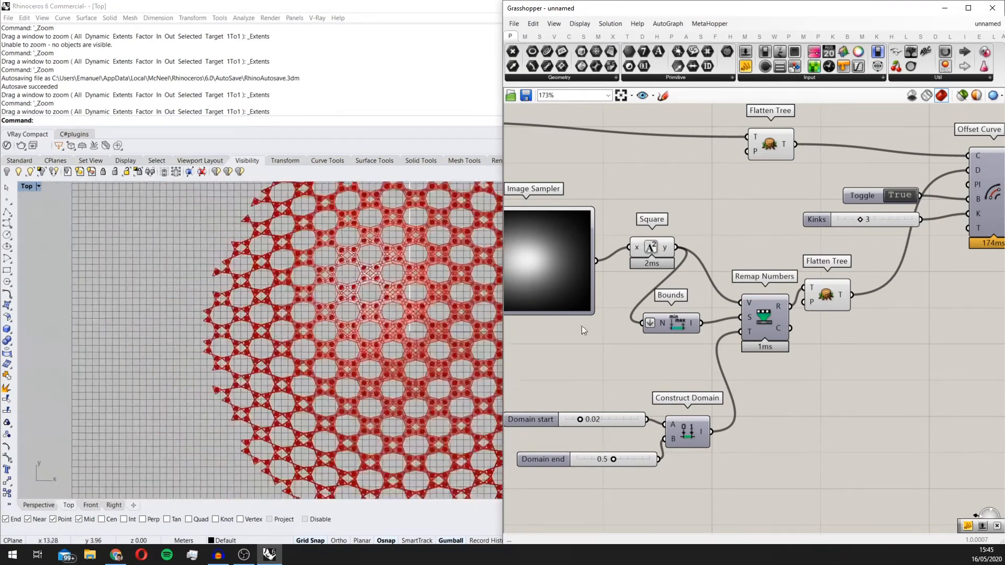
Step: Set the Domain end slider of Construct Domain to 0.2 and check the pattern
{"action": "right_click_drag", "start_coordinate": [647, 436], "coordinate": [679, 409]}
{"action": "scroll", "coordinate": [639, 445], "scroll_direction": "up", "scroll_amount": 5}
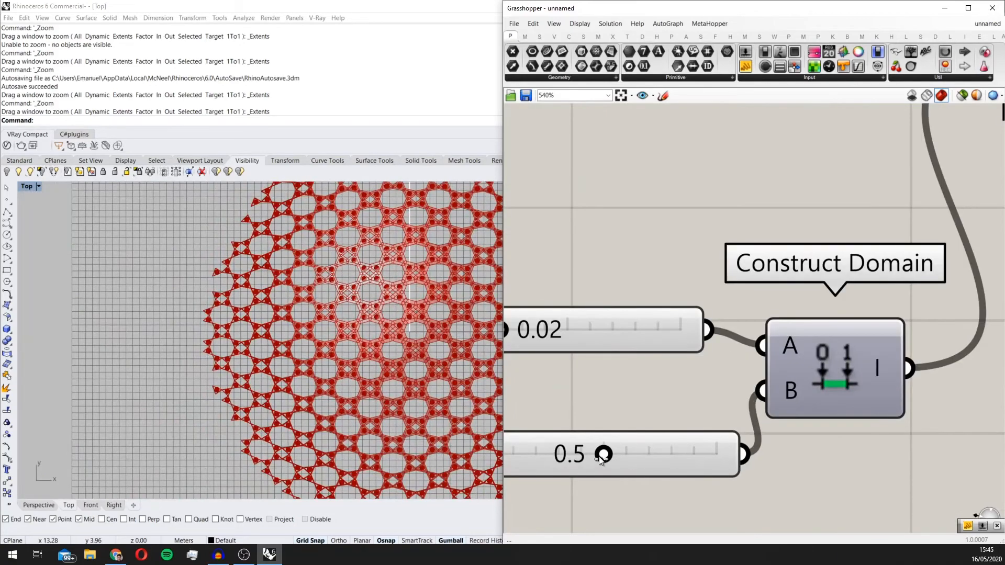
{"action": "left_click_drag", "start_coordinate": [601, 458], "coordinate": [535, 458]}
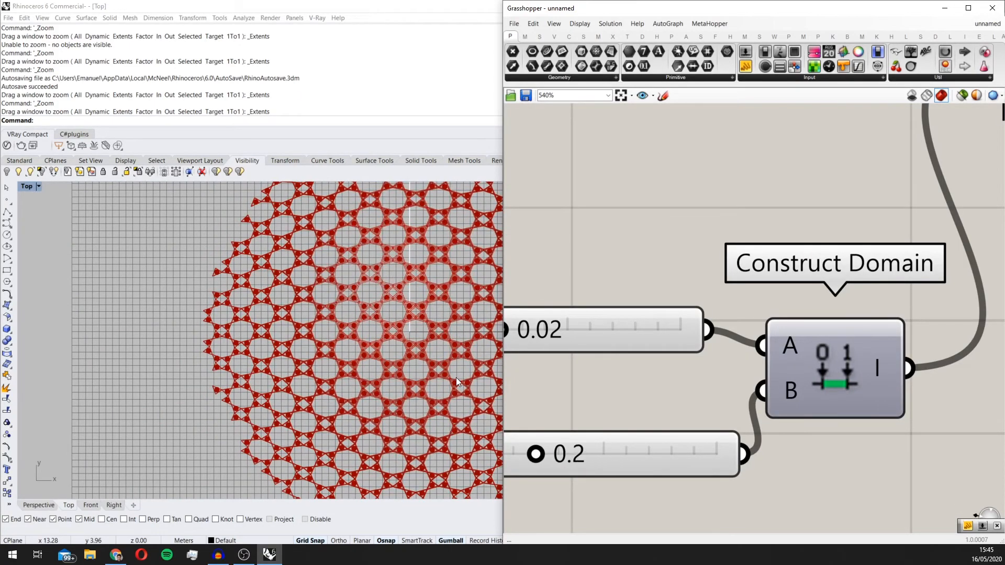
{"action": "scroll", "coordinate": [403, 361], "scroll_direction": "up", "scroll_amount": 2}
{"action": "scroll", "coordinate": [403, 361], "scroll_direction": "down", "scroll_amount": 4}
{"action": "scroll", "coordinate": [557, 442], "scroll_direction": "up", "scroll_amount": 2}
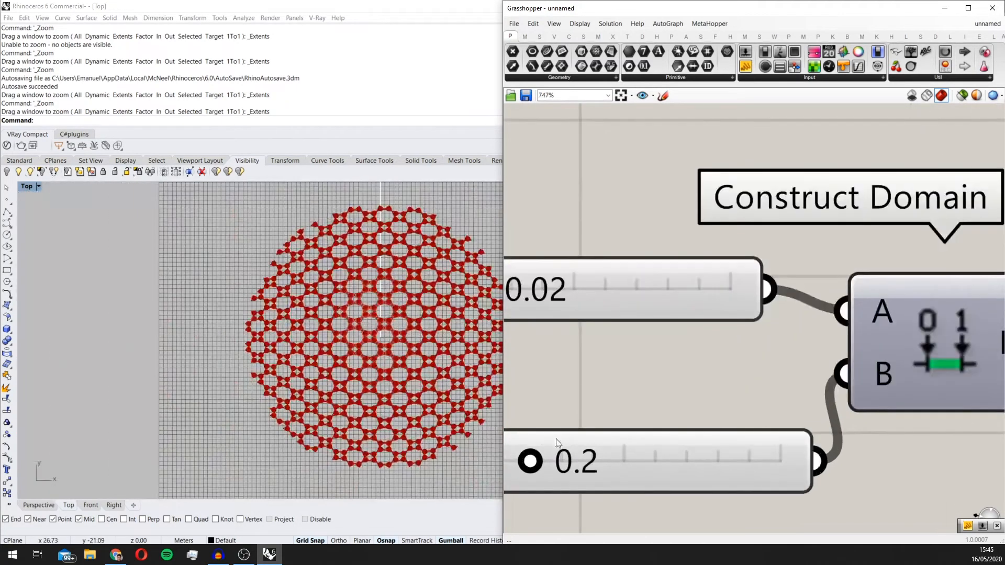
Step: Set the Domain end slider to 0.3 and check the pattern in the Top view
{"action": "left_click_drag", "start_coordinate": [558, 465], "coordinate": [563, 462]}
{"action": "scroll", "coordinate": [419, 303], "scroll_direction": "up", "scroll_amount": 2}
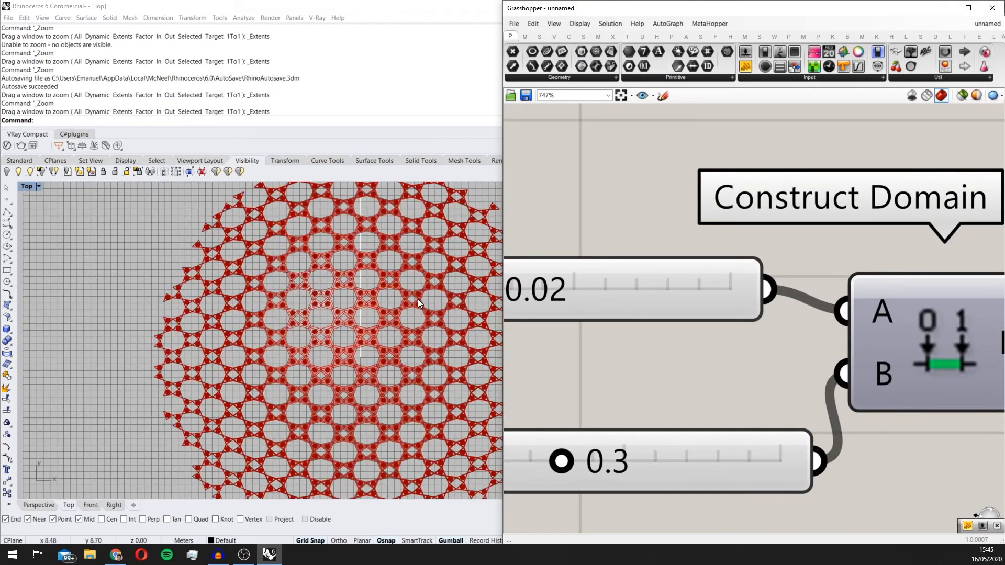
{"action": "right_click_drag", "start_coordinate": [472, 260], "coordinate": [378, 321]}
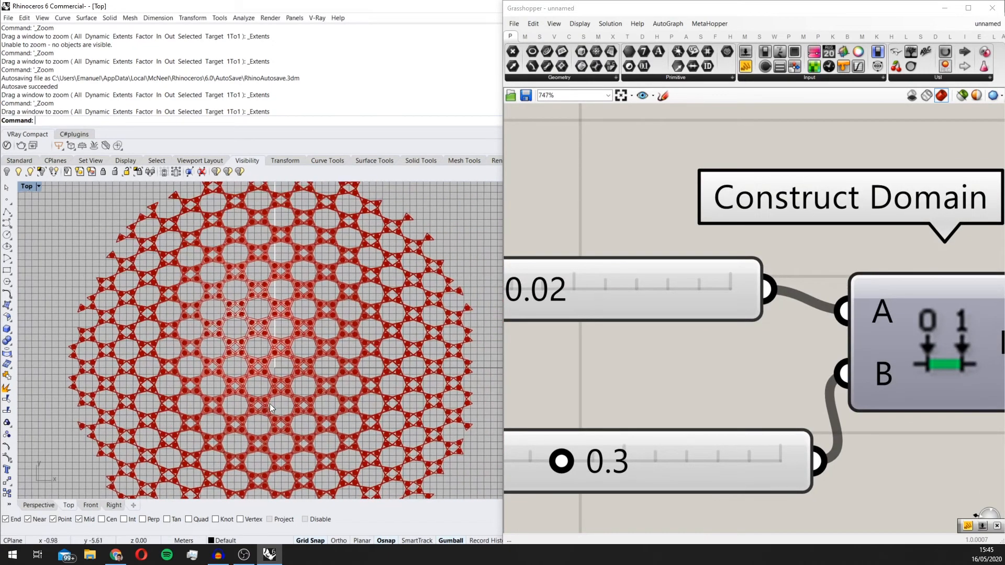
{"action": "scroll", "coordinate": [273, 393], "scroll_direction": "up", "scroll_amount": 4}
{"action": "scroll", "coordinate": [269, 390], "scroll_direction": "down", "scroll_amount": 4}
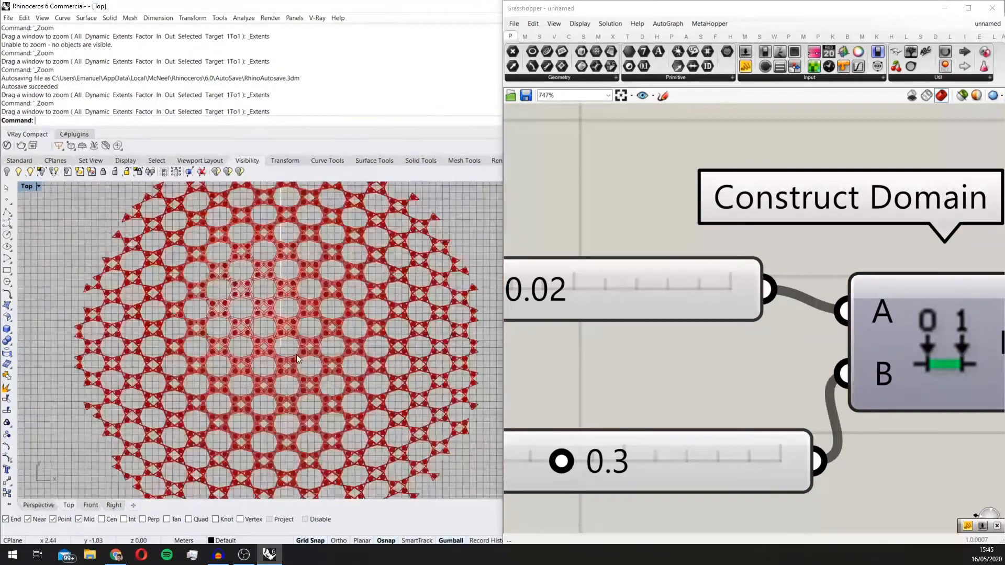
{"action": "scroll", "coordinate": [297, 354], "scroll_direction": "down", "scroll_amount": 3}
{"action": "scroll", "coordinate": [825, 338], "scroll_direction": "down", "scroll_amount": 6}
Step: Add an Offset Surface component after Boundary Surfaces and connect the Boundary Surfaces output to its S input
{"action": "left_click", "coordinate": [856, 272]}
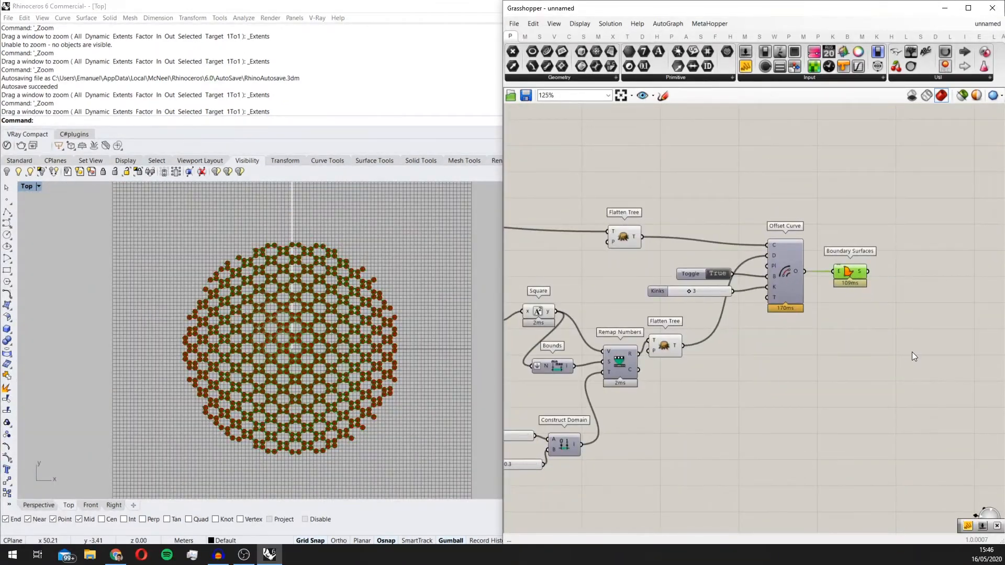
{"action": "double_click", "coordinate": [911, 352]}
{"action": "type", "text": "odd"}
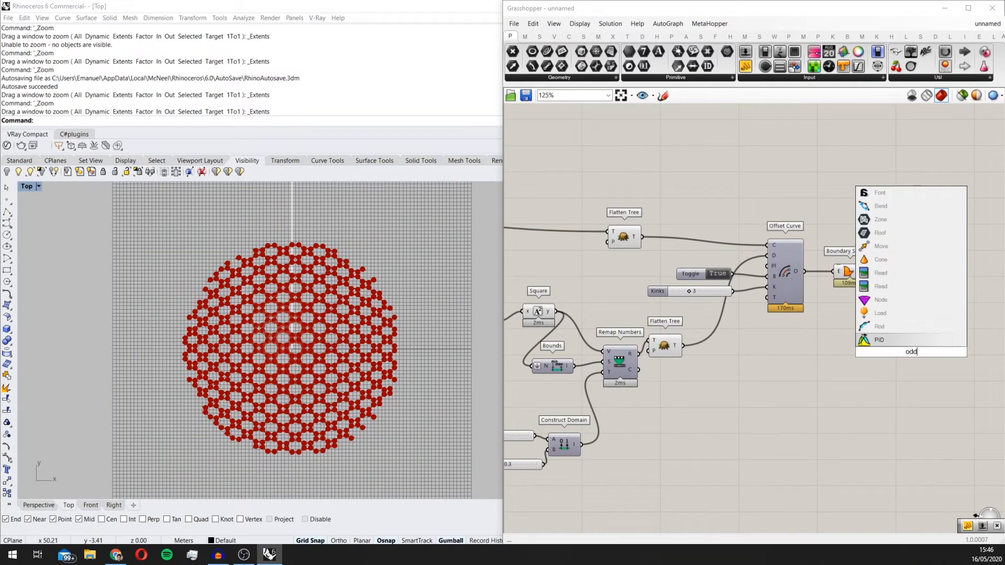
{"action": "key", "text": "BackSpace"}
{"action": "key", "text": "BackSpace"}
{"action": "type", "text": "ffs"}
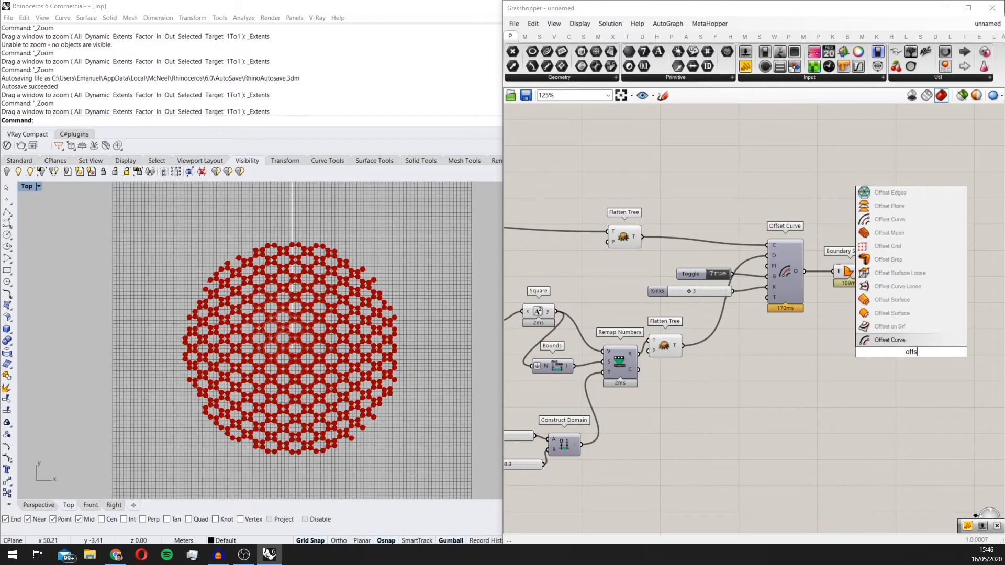
{"action": "left_click", "coordinate": [905, 313]}
{"action": "scroll", "coordinate": [905, 325], "scroll_direction": "up", "scroll_amount": 2}
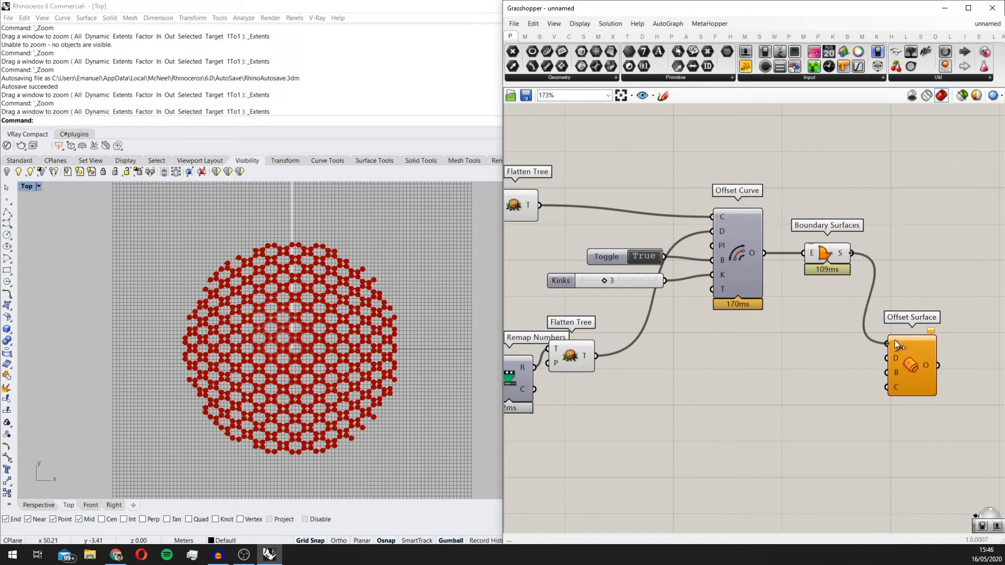
{"action": "scroll", "coordinate": [911, 362], "scroll_direction": "up", "scroll_amount": 2}
{"action": "left_click_drag", "start_coordinate": [911, 362], "coordinate": [937, 291]}
Step: Connect the existing True toggle to the Offset Surface's B input so the pattern is offset on both sides
{"action": "scroll", "coordinate": [345, 386], "scroll_direction": "up", "scroll_amount": 4}
{"action": "right_click_drag", "start_coordinate": [773, 361], "coordinate": [660, 361]}
{"action": "scroll", "coordinate": [703, 313], "scroll_direction": "up", "scroll_amount": 2}
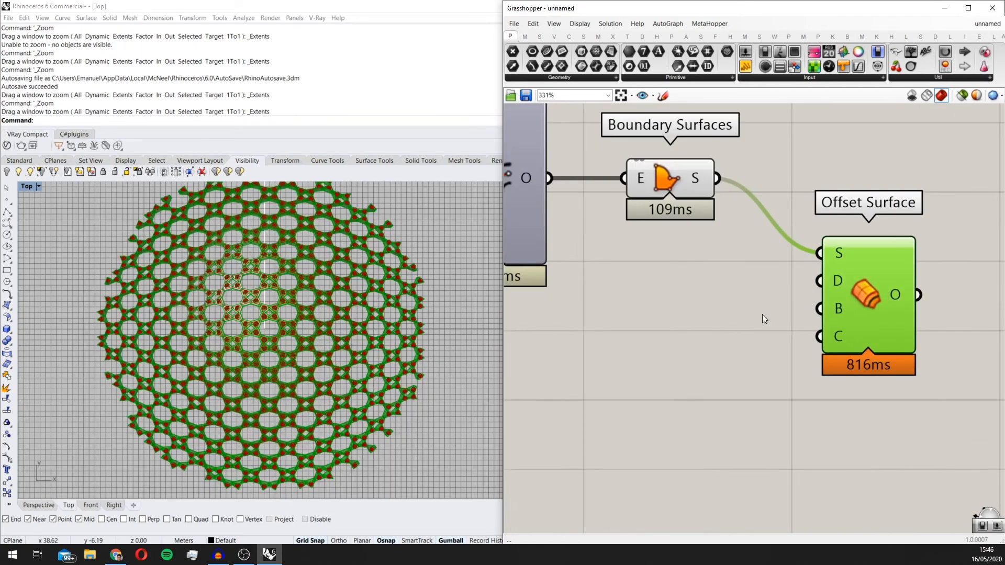
{"action": "scroll", "coordinate": [738, 309], "scroll_direction": "down", "scroll_amount": 3}
{"action": "right_click_drag", "start_coordinate": [658, 300], "coordinate": [734, 297]}
{"action": "scroll", "coordinate": [733, 296], "scroll_direction": "down", "scroll_amount": 2}
{"action": "left_click_drag", "start_coordinate": [617, 248], "coordinate": [843, 293]}
{"action": "scroll", "coordinate": [810, 320], "scroll_direction": "up", "scroll_amount": 3}
{"action": "scroll", "coordinate": [842, 294], "scroll_direction": "up", "scroll_amount": 4}
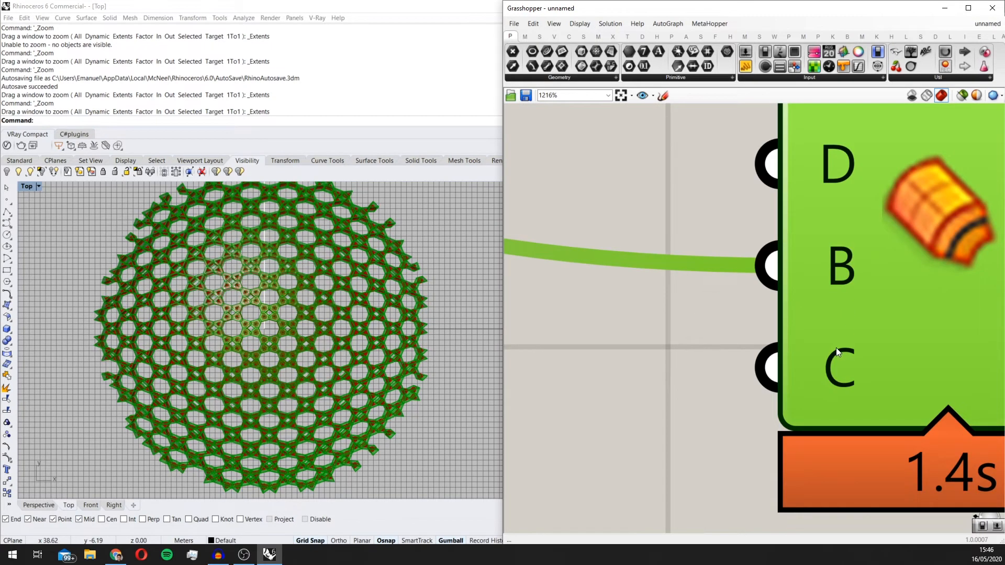
Step: Add a number slider set to 0.05, connect it to the Offset Surface's D input and place it beside the component
{"action": "scroll", "coordinate": [837, 348], "scroll_direction": "down", "scroll_amount": 1}
{"action": "right_click_drag", "start_coordinate": [779, 350], "coordinate": [824, 328]}
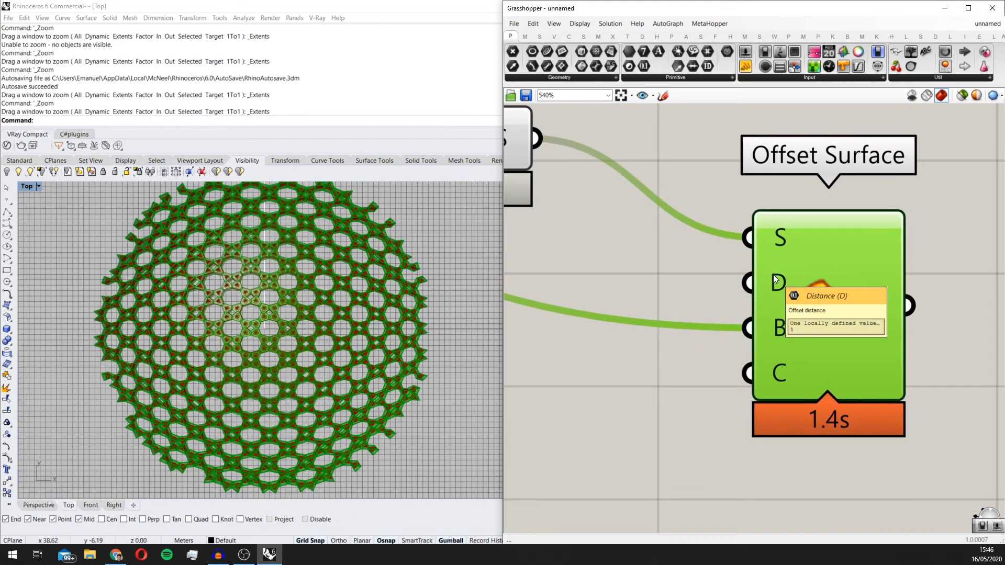
{"action": "scroll", "coordinate": [770, 281], "scroll_direction": "down", "scroll_amount": 3}
{"action": "double_click", "coordinate": [681, 408]}
{"action": "type", "text": "0"}
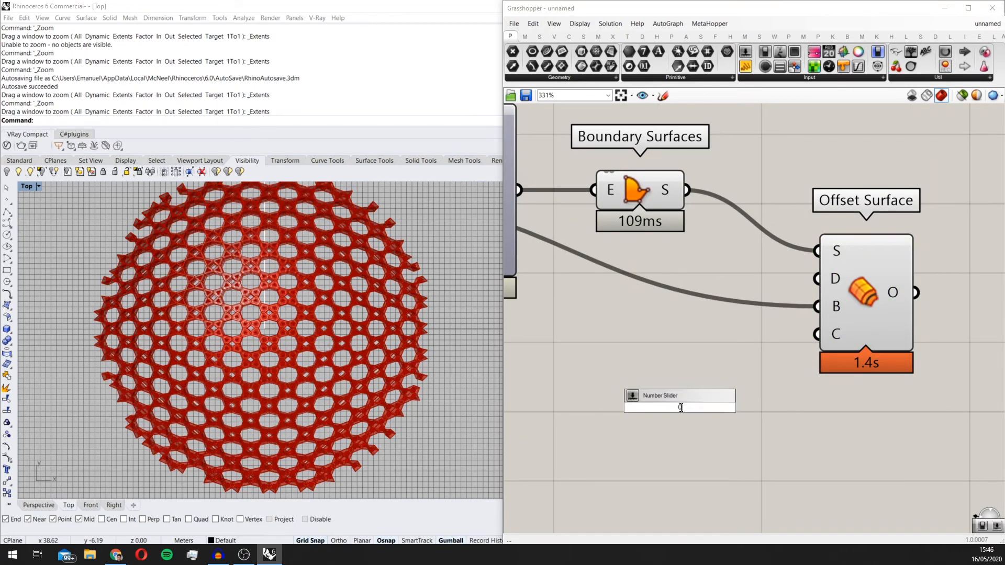
{"action": "type", "text": ".05"}
{"action": "key", "text": "Return"}
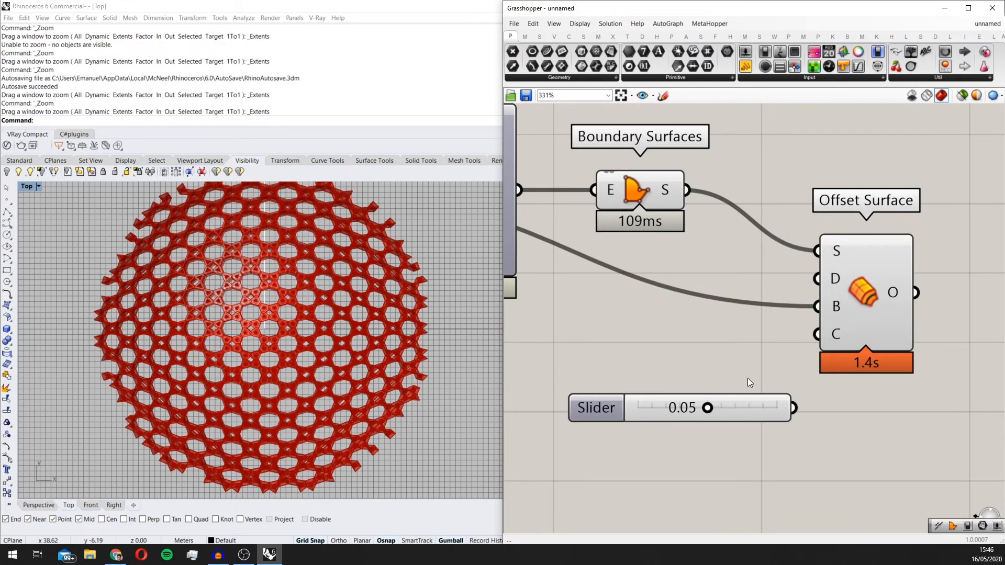
{"action": "scroll", "coordinate": [747, 378], "scroll_direction": "down", "scroll_amount": 3}
{"action": "left_click", "coordinate": [810, 313]}
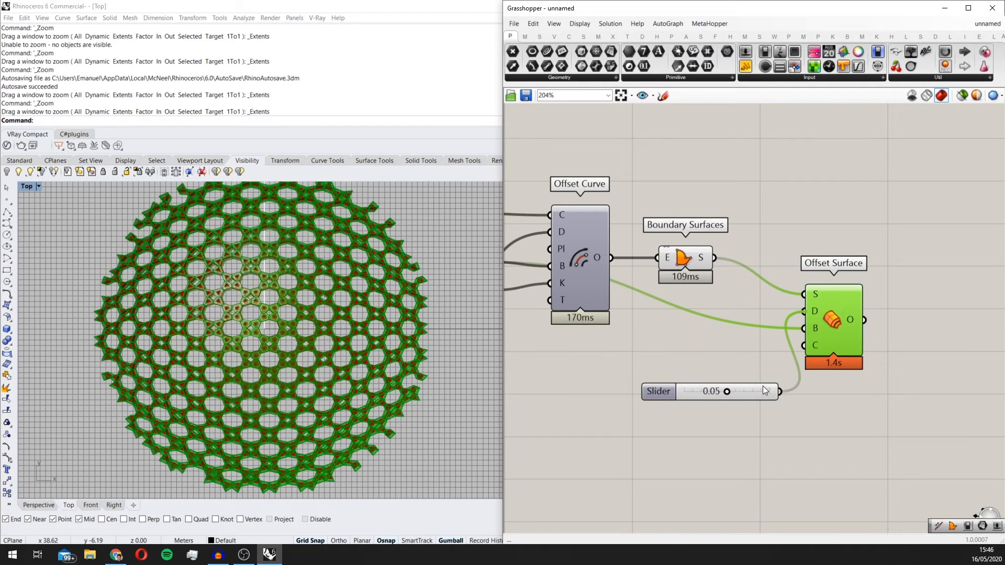
{"action": "scroll", "coordinate": [768, 374], "scroll_direction": "up", "scroll_amount": 2}
{"action": "left_click_drag", "start_coordinate": [783, 395], "coordinate": [746, 350]}
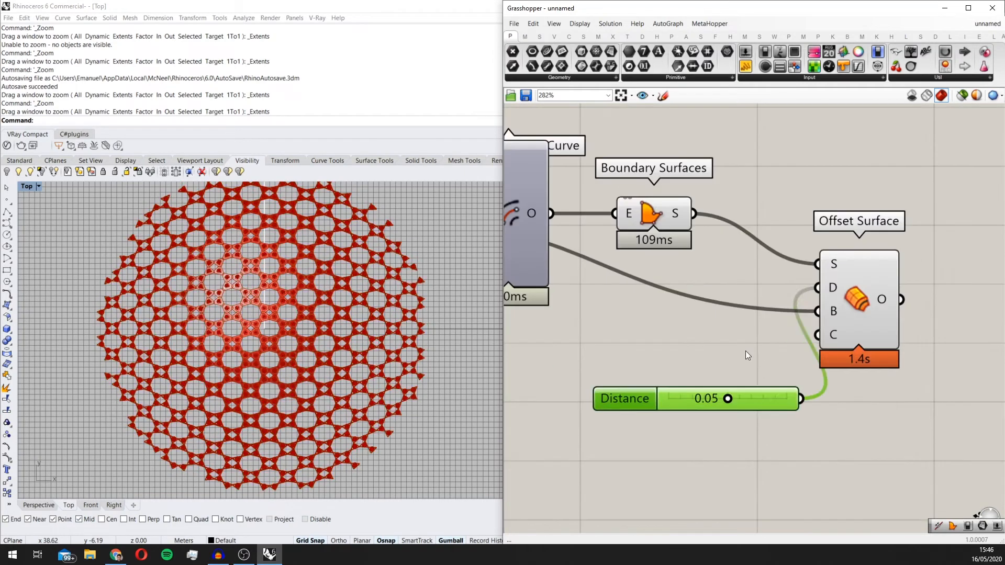
Step: Apply the expression x/2 to the Offset Surface's D input
{"action": "right_click", "coordinate": [833, 285]}
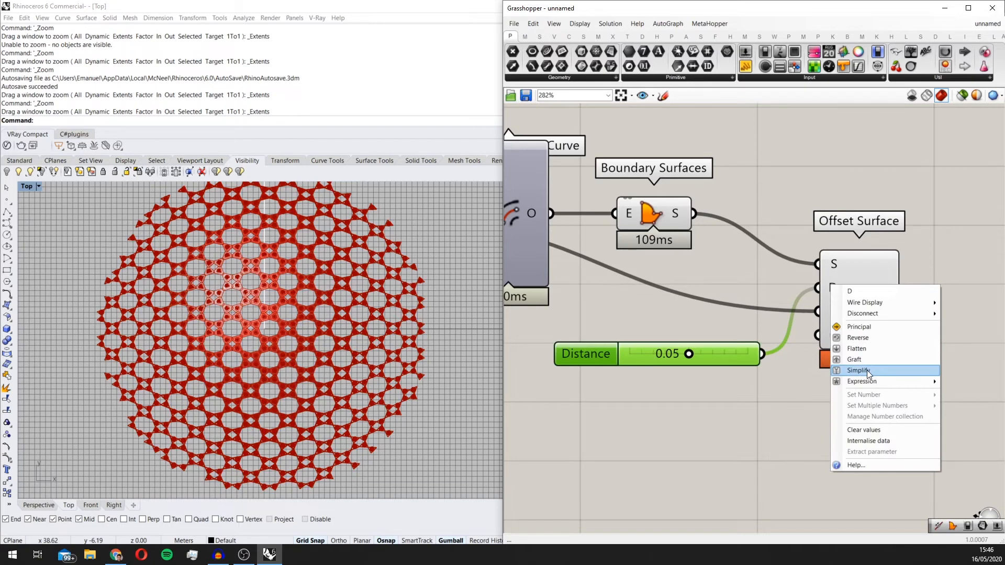
{"action": "mouse_move", "coordinate": [863, 385]}
{"action": "left_click", "coordinate": [793, 393]}
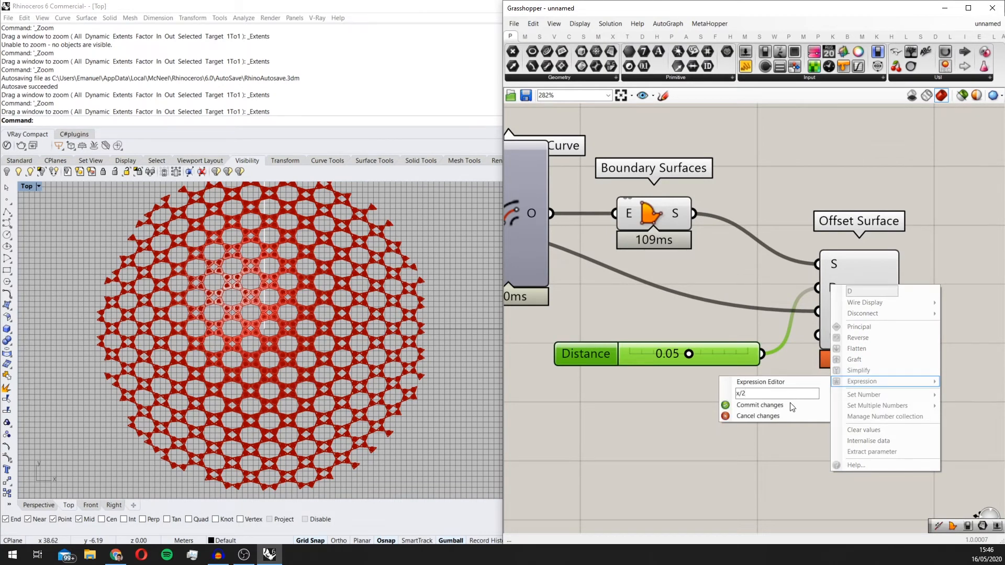
{"action": "left_click", "coordinate": [775, 406]}
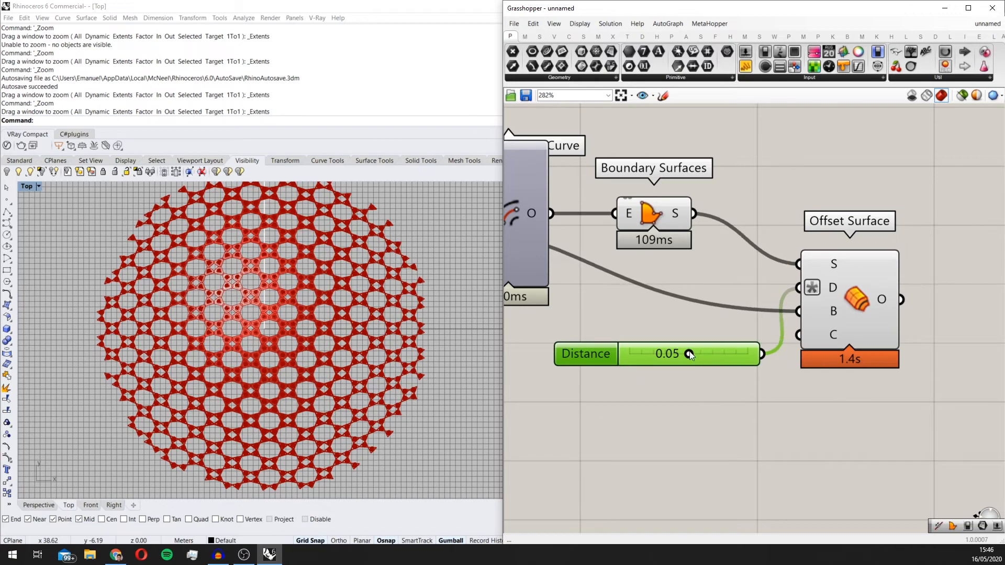
Step: Select the Offset Surface and examine the thickened star pattern across the dome in the Perspective view
{"action": "scroll", "coordinate": [721, 335], "scroll_direction": "down", "scroll_amount": 3}
{"action": "left_click", "coordinate": [788, 332]}
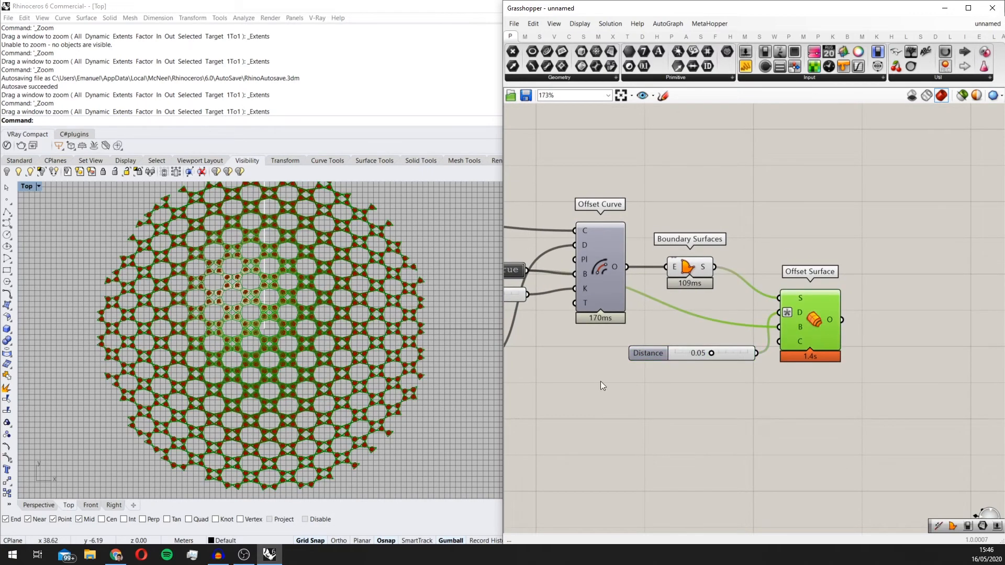
{"action": "left_click", "coordinate": [33, 185]}
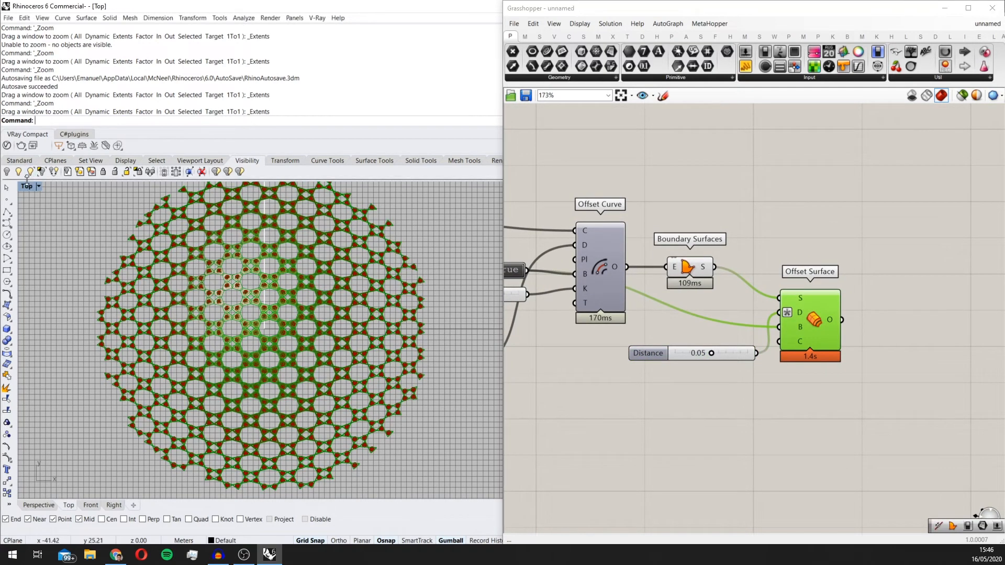
{"action": "double_click", "coordinate": [32, 187]}
{"action": "double_click", "coordinate": [430, 187]}
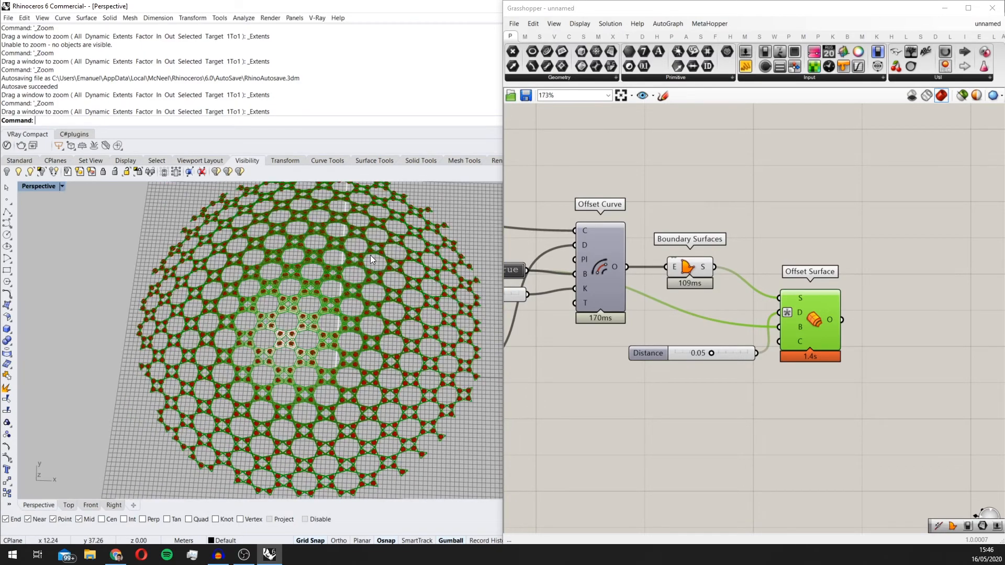
{"action": "scroll", "coordinate": [317, 335], "scroll_direction": "down", "scroll_amount": 4}
{"action": "right_click_drag", "start_coordinate": [316, 346], "coordinate": [333, 380]}
{"action": "scroll", "coordinate": [308, 335], "scroll_direction": "up", "scroll_amount": 4}
{"action": "scroll", "coordinate": [333, 380], "scroll_direction": "up", "scroll_amount": 4}
{"action": "right_click_drag", "start_coordinate": [356, 288], "coordinate": [376, 317]}
{"action": "scroll", "coordinate": [376, 317], "scroll_direction": "down", "scroll_amount": 3}
{"action": "scroll", "coordinate": [310, 318], "scroll_direction": "up", "scroll_amount": 5}
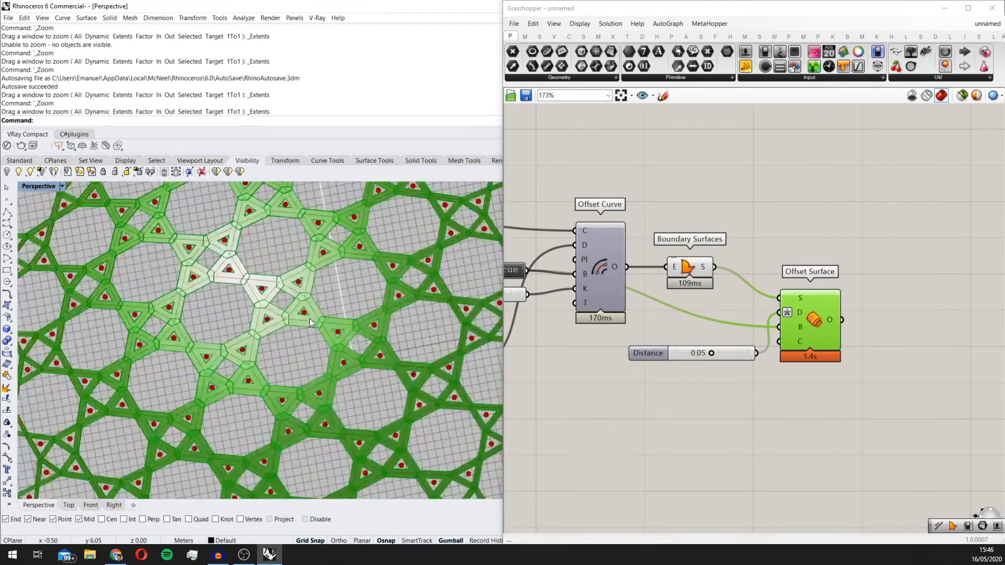
{"action": "scroll", "coordinate": [319, 312], "scroll_direction": "down", "scroll_amount": 4}
{"action": "scroll", "coordinate": [327, 327], "scroll_direction": "down", "scroll_amount": 4}
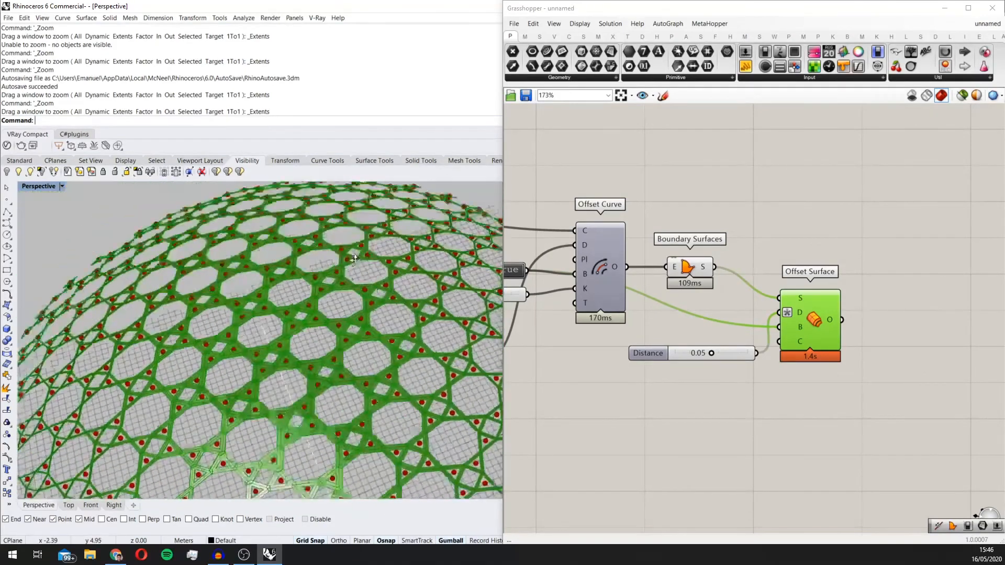
{"action": "right_click_drag", "start_coordinate": [327, 327], "coordinate": [426, 300]}
{"action": "scroll", "coordinate": [766, 309], "scroll_direction": "down", "scroll_amount": 4}
{"action": "scroll", "coordinate": [765, 308], "scroll_direction": "down", "scroll_amount": 3}
{"action": "right_click_drag", "start_coordinate": [683, 323], "coordinate": [734, 309]}
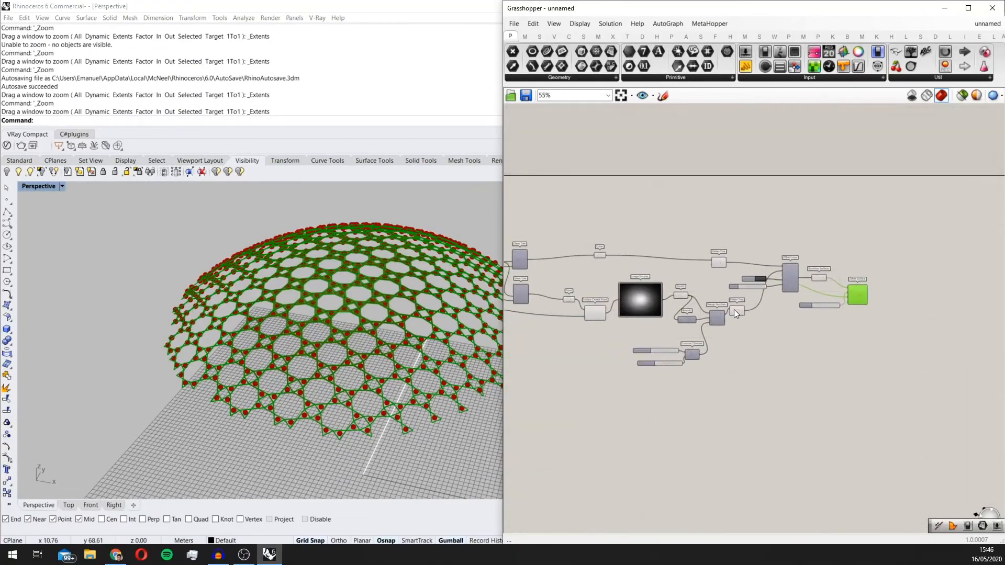
{"action": "scroll", "coordinate": [734, 309], "scroll_direction": "down", "scroll_amount": 4}
{"action": "right_click_drag", "start_coordinate": [422, 323], "coordinate": [439, 364]}
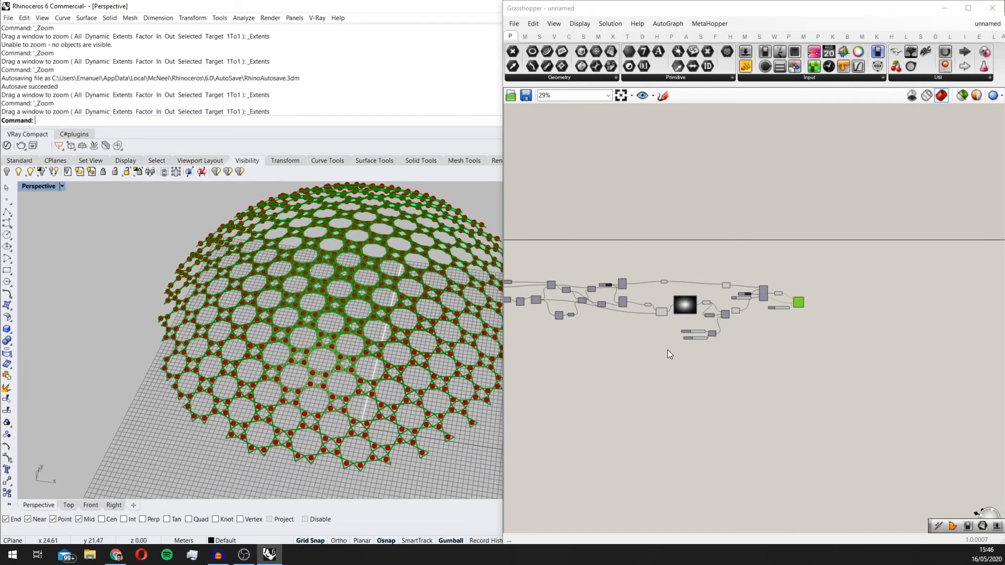
{"action": "scroll", "coordinate": [565, 338], "scroll_direction": "down", "scroll_amount": 2}
{"action": "scroll", "coordinate": [414, 322], "scroll_direction": "down", "scroll_amount": 5}
{"action": "right_click_drag", "start_coordinate": [364, 318], "coordinate": [406, 317]}
{"action": "scroll", "coordinate": [406, 317], "scroll_direction": "up", "scroll_amount": 4}
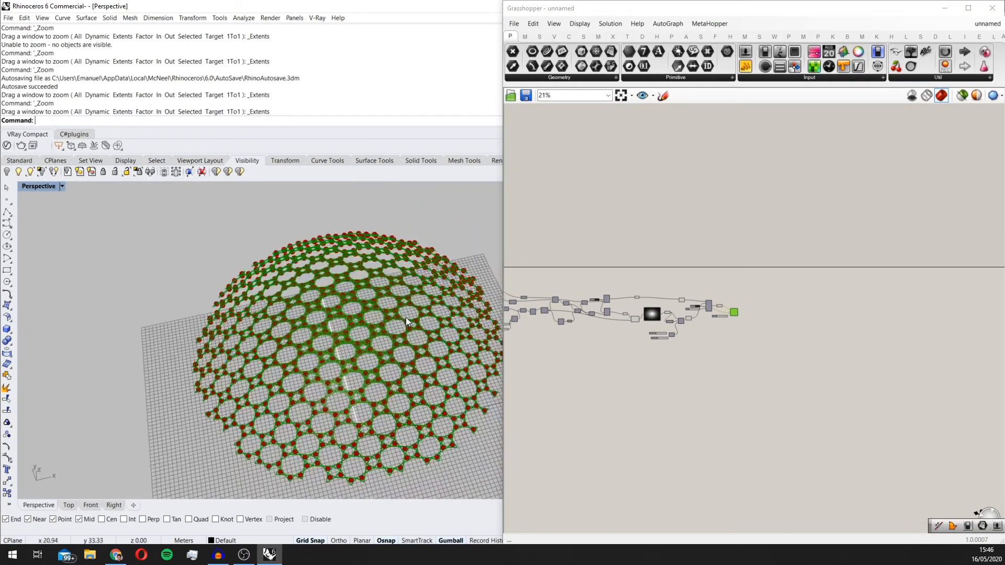
{"action": "right_click_drag", "start_coordinate": [350, 335], "coordinate": [360, 347]}
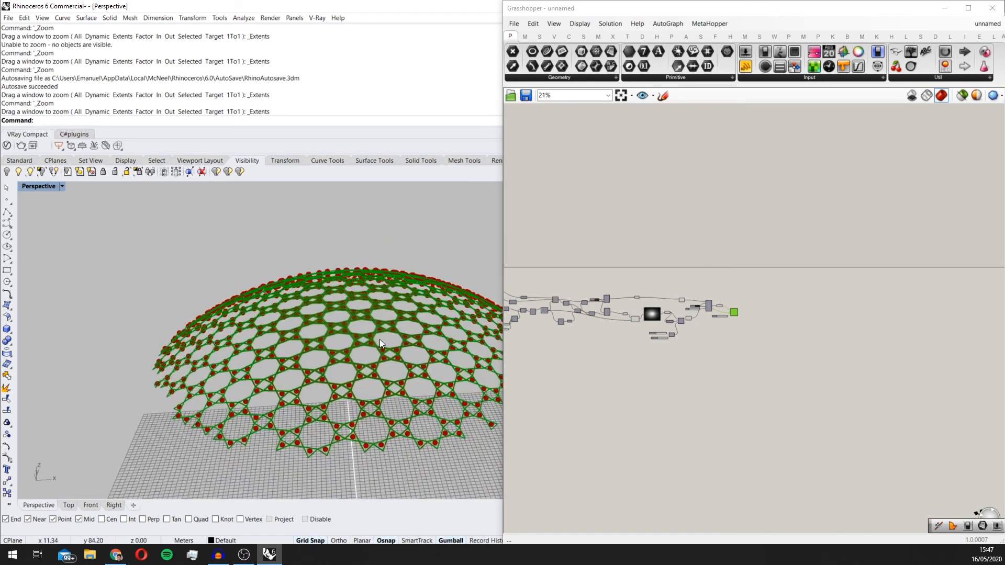
{"action": "scroll", "coordinate": [425, 425], "scroll_direction": "up", "scroll_amount": 4}
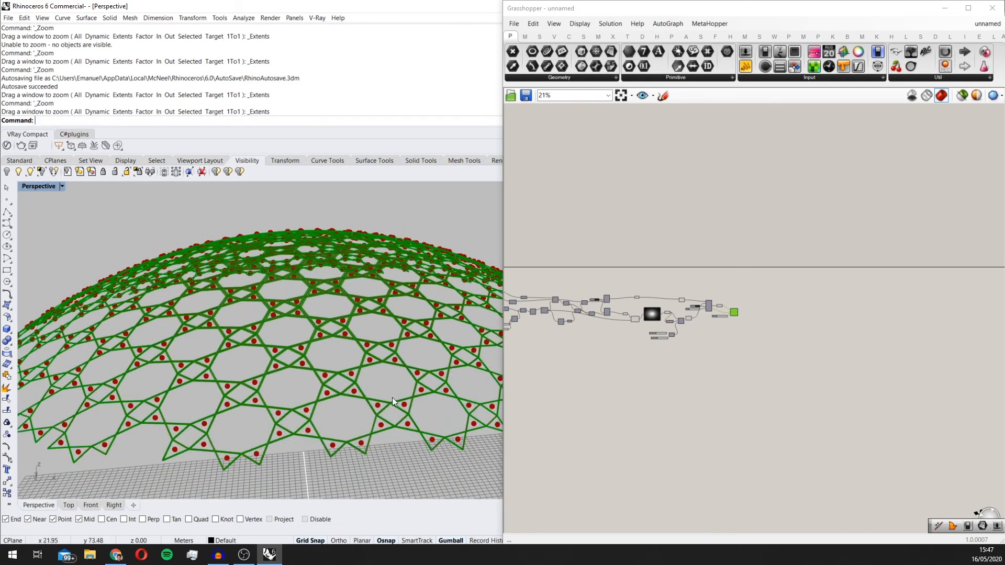
{"action": "scroll", "coordinate": [611, 357], "scroll_direction": "up", "scroll_amount": 3}
Step: Add a second Offset Surface component in the upstream part of the definition, near the dome's Solid Difference and List Item
{"action": "right_click_drag", "start_coordinate": [556, 332], "coordinate": [639, 328]}
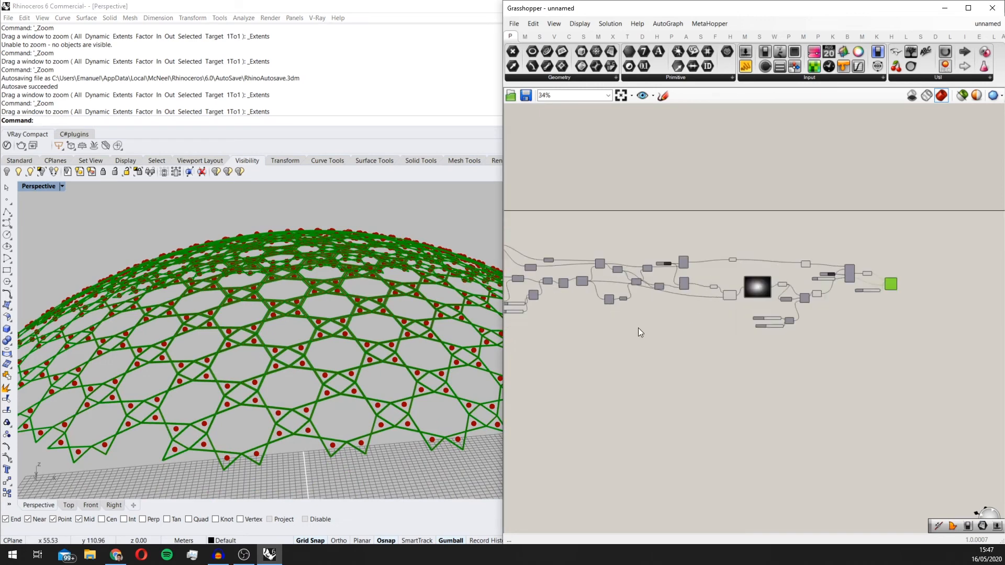
{"action": "scroll", "coordinate": [639, 328], "scroll_direction": "up", "scroll_amount": 4}
{"action": "right_click_drag", "start_coordinate": [605, 284], "coordinate": [657, 335]}
{"action": "scroll", "coordinate": [680, 300], "scroll_direction": "up", "scroll_amount": 3}
{"action": "scroll", "coordinate": [593, 307], "scroll_direction": "down", "scroll_amount": 3}
{"action": "scroll", "coordinate": [574, 303], "scroll_direction": "up", "scroll_amount": 2}
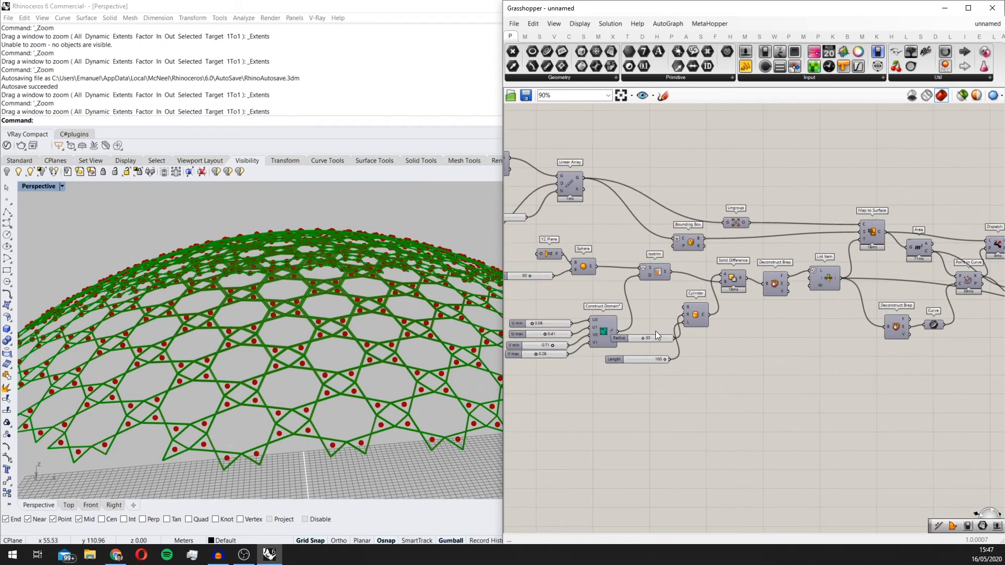
{"action": "scroll", "coordinate": [799, 334], "scroll_direction": "up", "scroll_amount": 2}
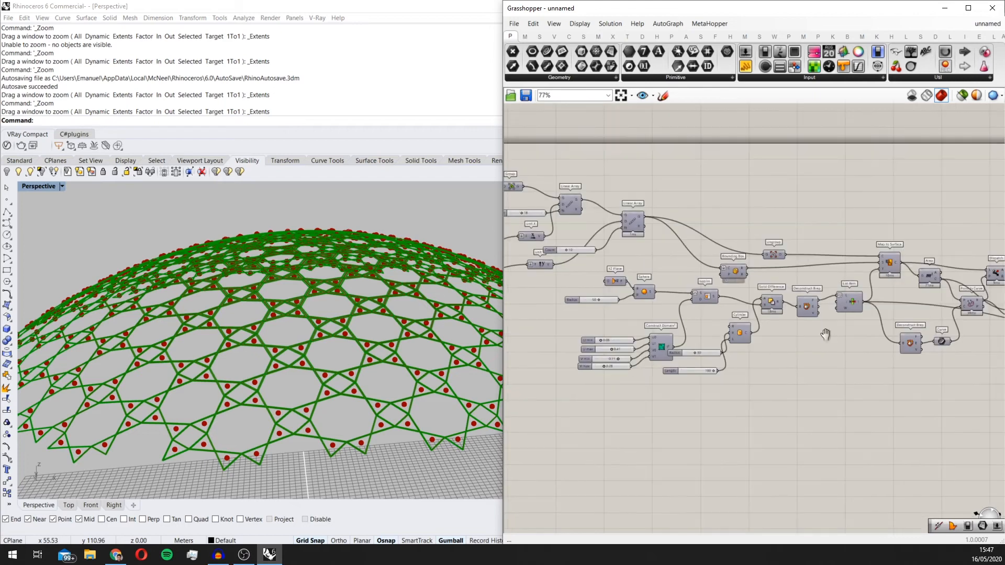
{"action": "double_click", "coordinate": [727, 391]}
{"action": "type", "text": "off"}
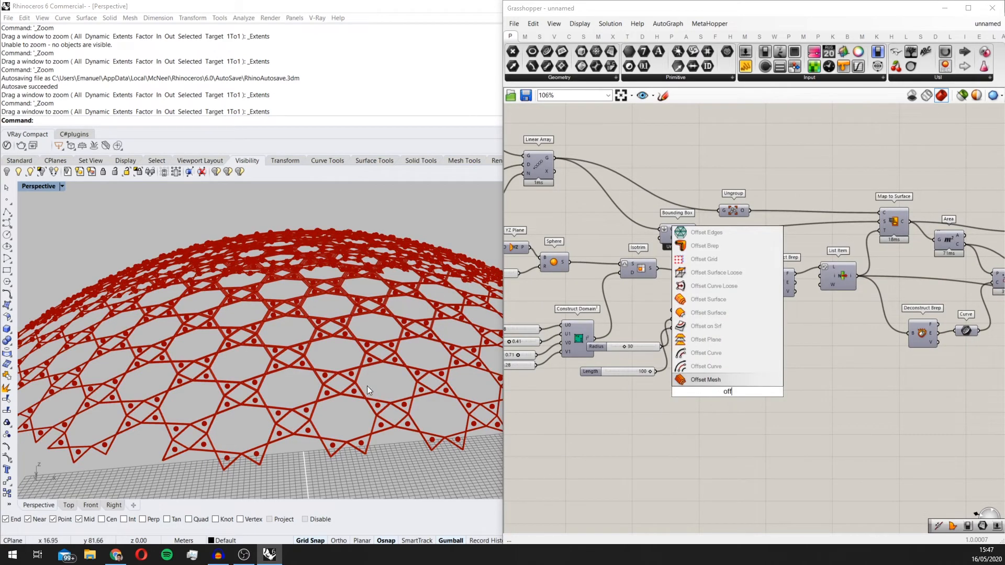
{"action": "left_click", "coordinate": [741, 316]}
{"action": "right_click_drag", "start_coordinate": [784, 309], "coordinate": [763, 312]}
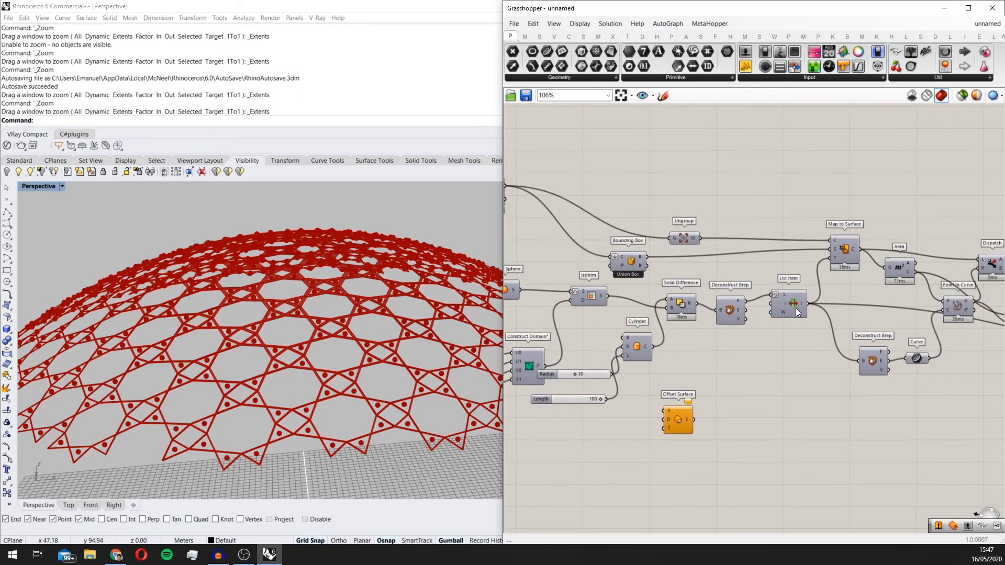
Step: Place the second Offset Surface below the List Item and connect the List Item's output to its S input
{"action": "mouse_move", "coordinate": [798, 300]}
{"action": "left_mouse_down"}
{"action": "mouse_move", "coordinate": [798, 319]}
{"action": "mouse_move", "coordinate": [802, 304]}
{"action": "left_mouse_up"}
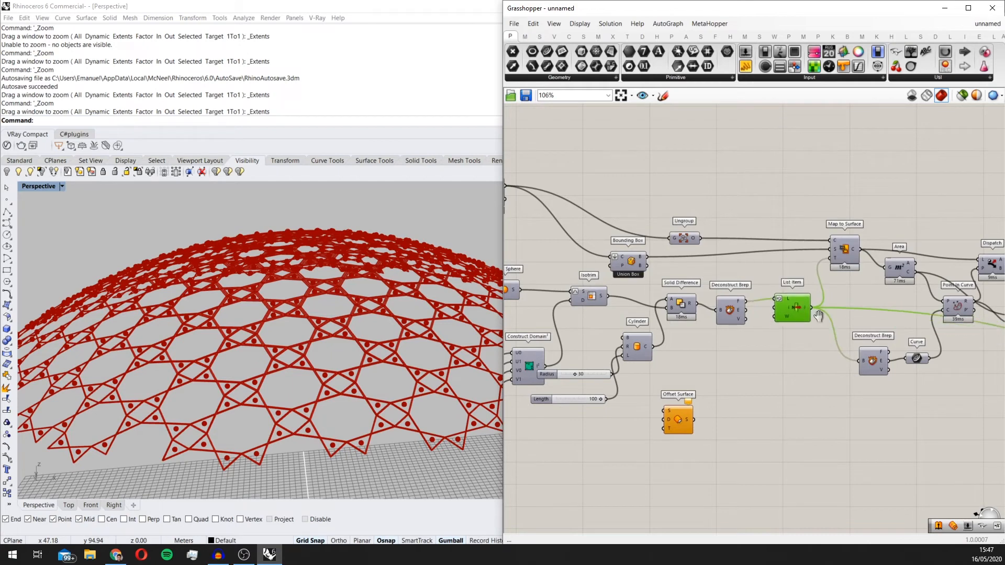
{"action": "scroll", "coordinate": [818, 316], "scroll_direction": "down", "scroll_amount": 2}
{"action": "right_click_drag", "start_coordinate": [818, 316], "coordinate": [663, 317]}
{"action": "left_click_drag", "start_coordinate": [561, 392], "coordinate": [669, 350]}
{"action": "scroll", "coordinate": [671, 354], "scroll_direction": "up", "scroll_amount": 4}
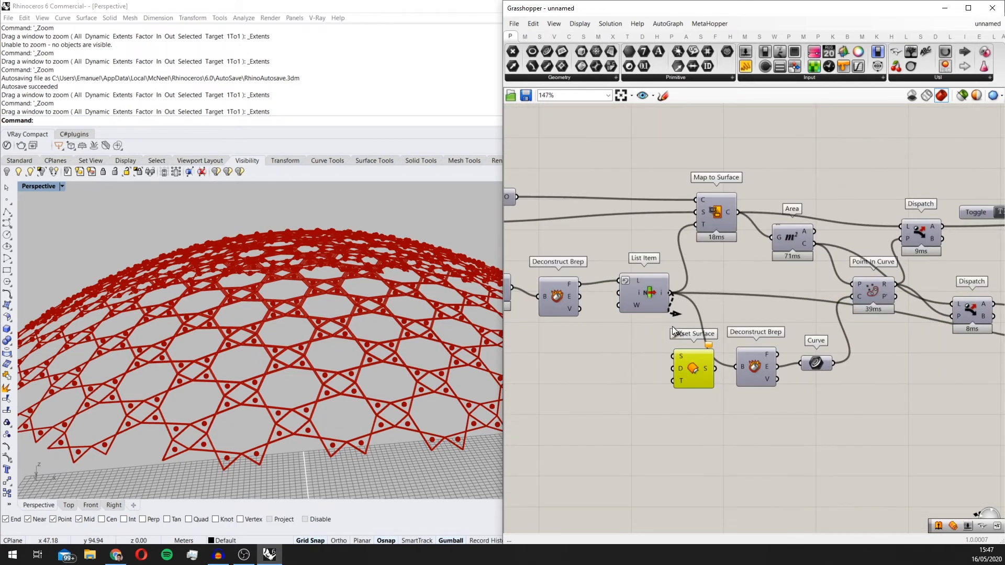
{"action": "left_click_drag", "start_coordinate": [671, 293], "coordinate": [696, 403]}
Step: Add a number slider starting at 0 and connect it to the second Offset Surface's D input
{"action": "double_click", "coordinate": [623, 449]}
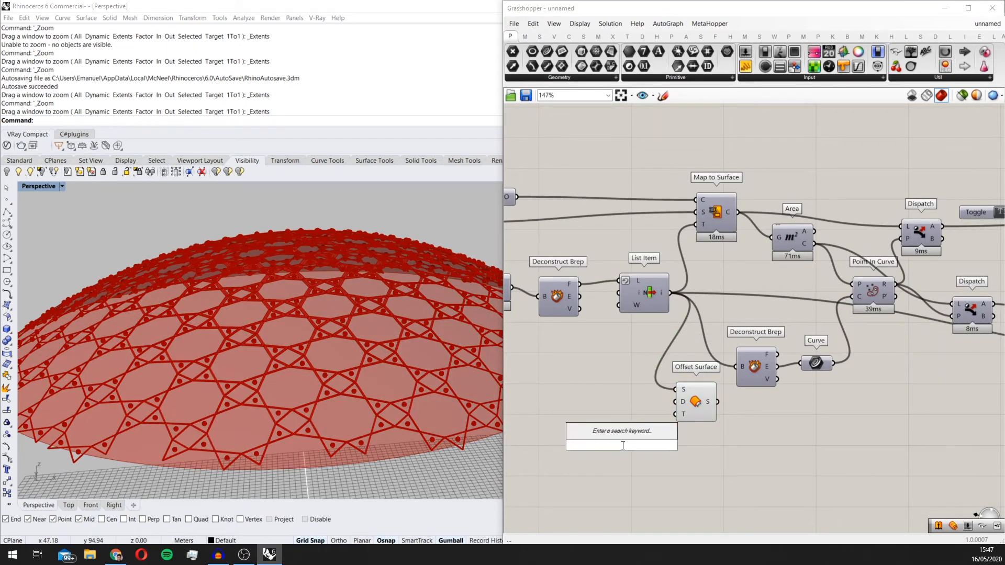
{"action": "type", "text": "0<0.5"}
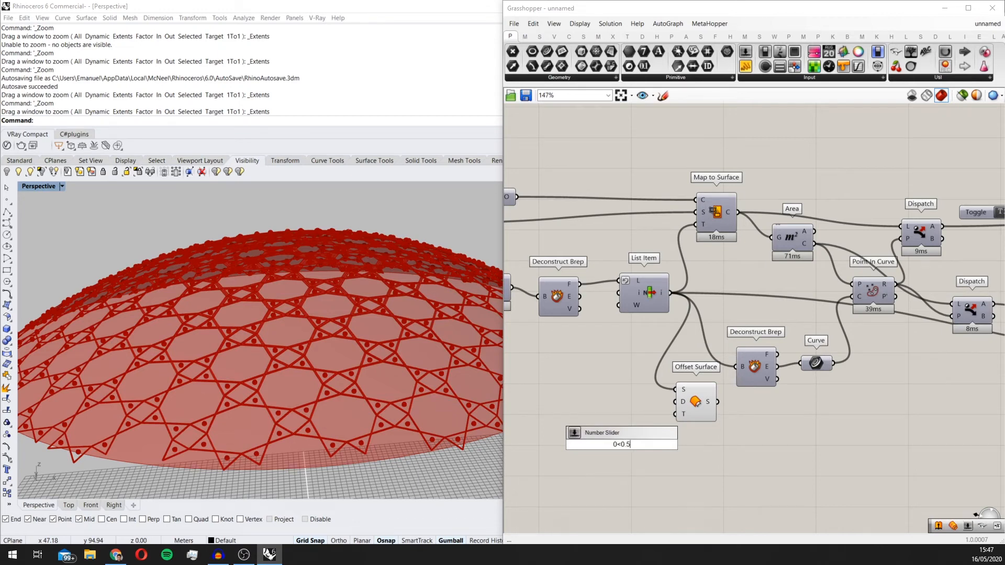
{"action": "key", "text": "Return"}
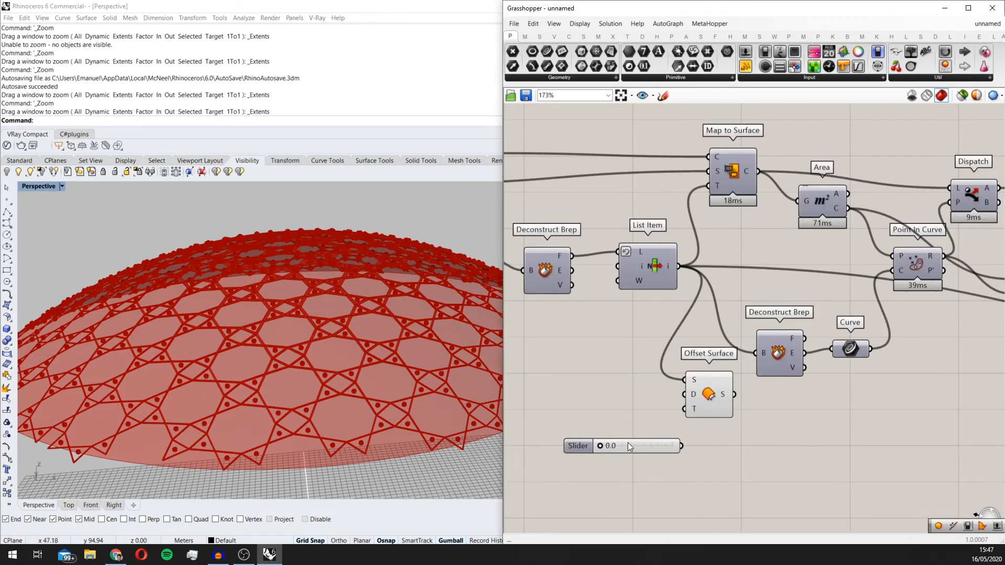
{"action": "scroll", "coordinate": [627, 441], "scroll_direction": "up", "scroll_amount": 5}
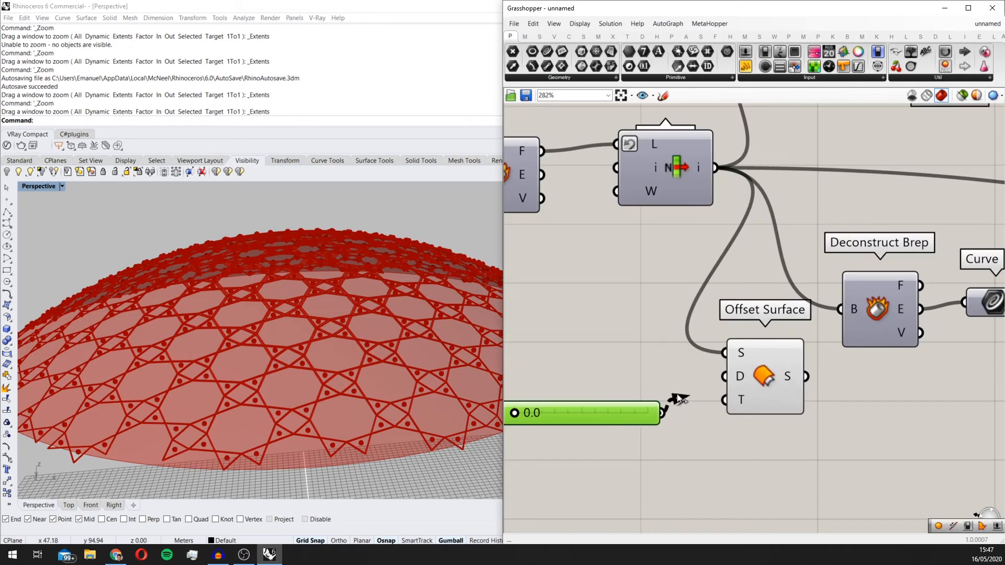
{"action": "scroll", "coordinate": [551, 415], "scroll_direction": "down", "scroll_amount": 1}
Step: Shift the downstream components away from the List Item and place the second Offset Surface in the cleared space
{"action": "scroll", "coordinate": [391, 309], "scroll_direction": "down", "scroll_amount": 2}
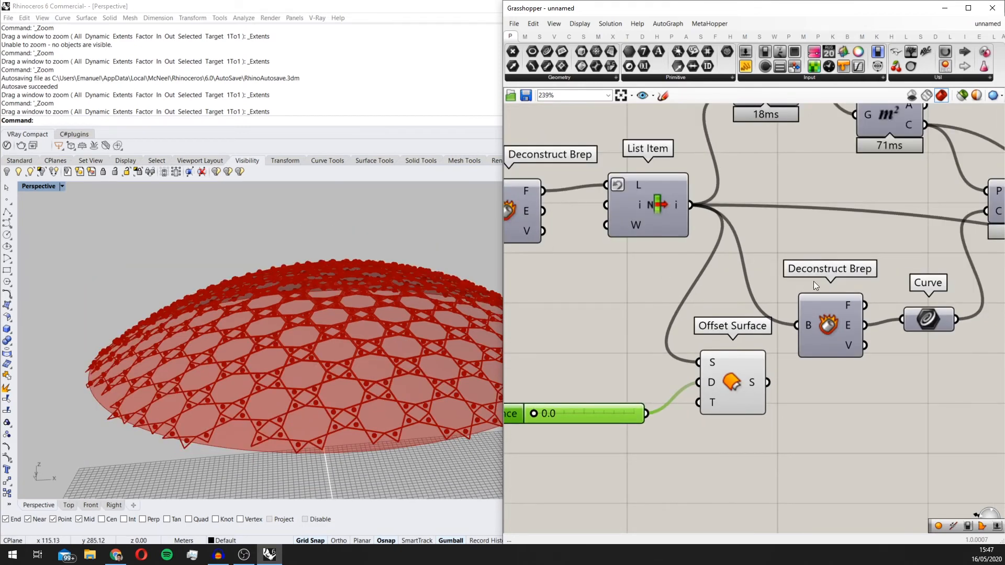
{"action": "scroll", "coordinate": [813, 281], "scroll_direction": "down", "scroll_amount": 4}
{"action": "right_click_drag", "start_coordinate": [834, 254], "coordinate": [759, 307]}
{"action": "scroll", "coordinate": [766, 335], "scroll_direction": "down", "scroll_amount": 5}
{"action": "right_click_drag", "start_coordinate": [809, 351], "coordinate": [796, 340]}
{"action": "scroll", "coordinate": [704, 271], "scroll_direction": "up", "scroll_amount": 5}
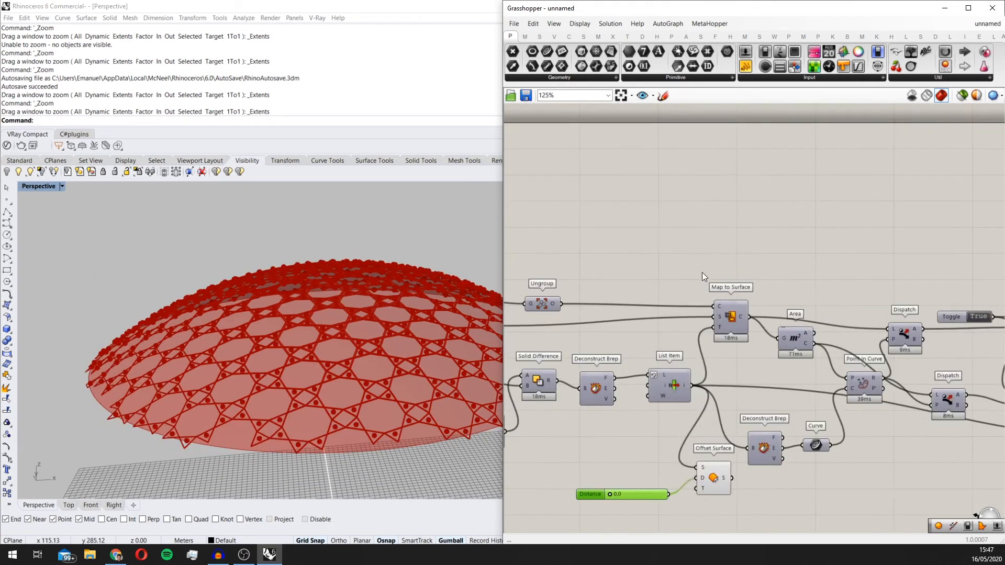
{"action": "left_click_drag", "start_coordinate": [702, 272], "coordinate": [864, 272], "text": "alt"}
{"action": "left_click", "coordinate": [733, 415]}
{"action": "scroll", "coordinate": [811, 440], "scroll_direction": "down", "scroll_amount": 2}
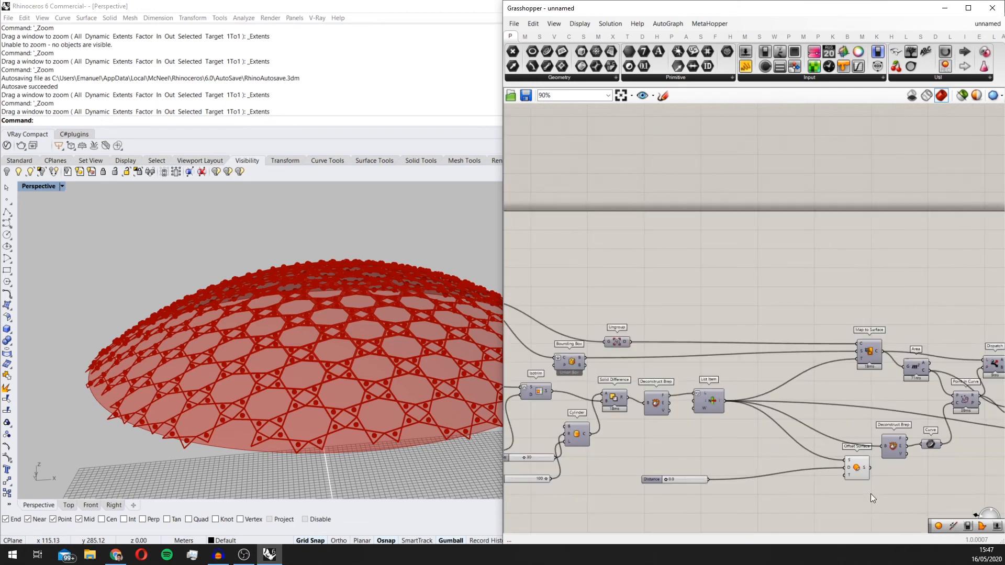
{"action": "left_click_drag", "start_coordinate": [862, 475], "coordinate": [757, 471]}
{"action": "scroll", "coordinate": [768, 471], "scroll_direction": "up", "scroll_amount": 5}
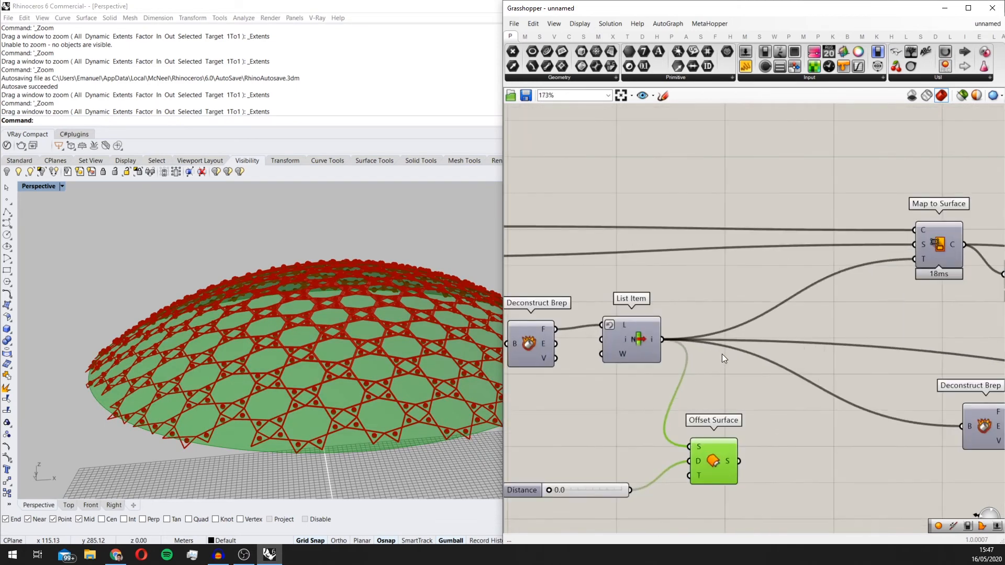
Step: Lock the solver, detach the Offset Surface's S input and transfer the List Item's downstream wires to the Offset Surface's output
{"action": "right_click", "coordinate": [739, 367]}
{"action": "left_click", "coordinate": [765, 476]}
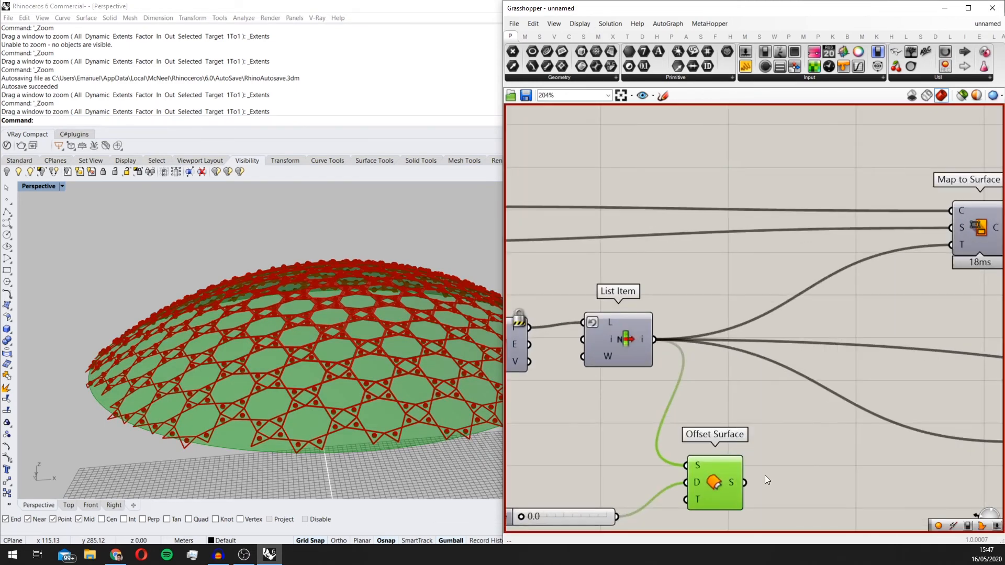
{"action": "left_click_drag", "start_coordinate": [630, 338], "coordinate": [630, 338]}
{"action": "left_click", "coordinate": [694, 360]}
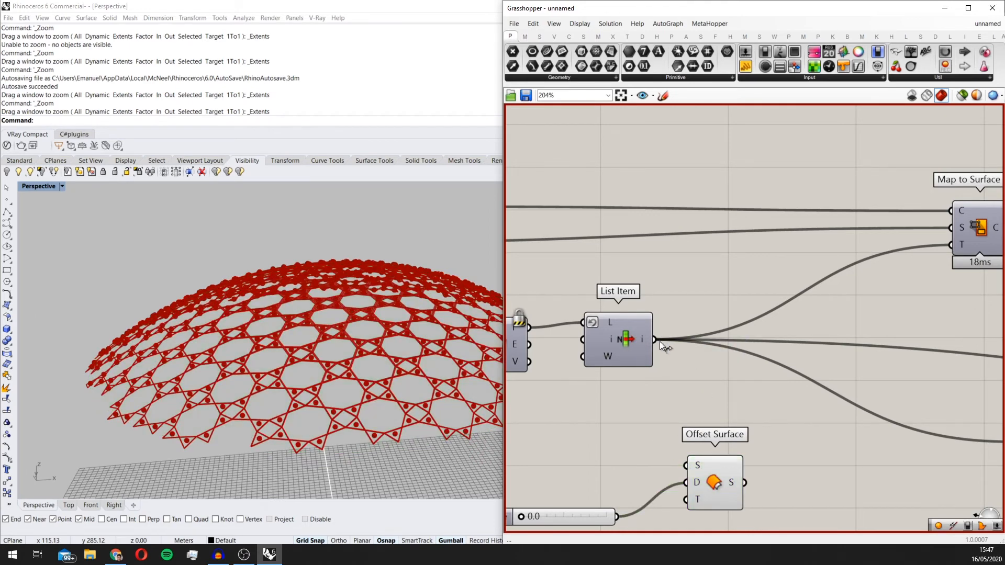
{"action": "left_click_drag", "start_coordinate": [660, 341], "coordinate": [747, 482], "text": "ctrl+shift"}
{"action": "left_click_drag", "start_coordinate": [724, 486], "coordinate": [768, 404]}
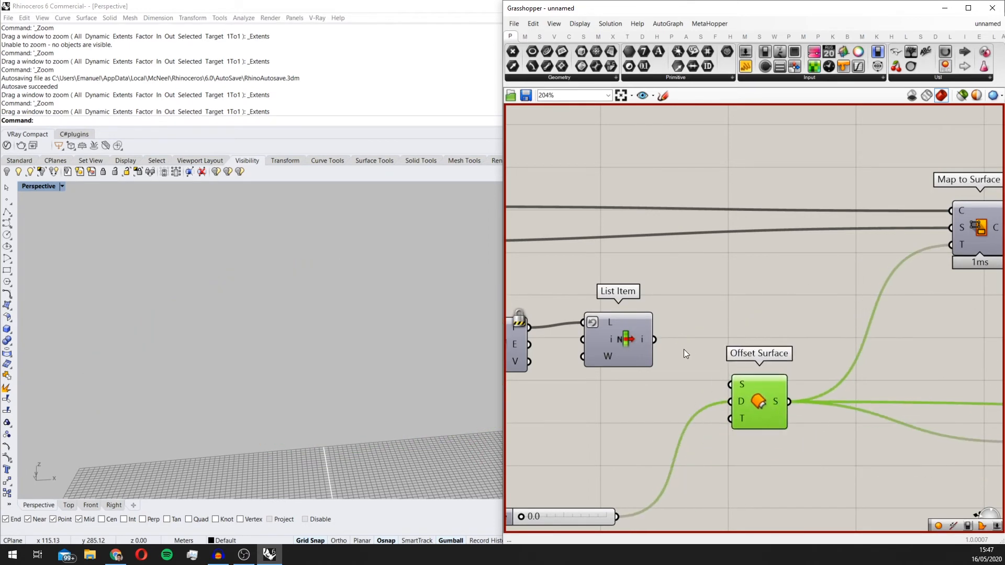
Step: Connect the List Item's output to the Offset Surface's S input, place the Distance slider beside it and unlock the solver
{"action": "left_click_drag", "start_coordinate": [599, 516], "coordinate": [626, 466]}
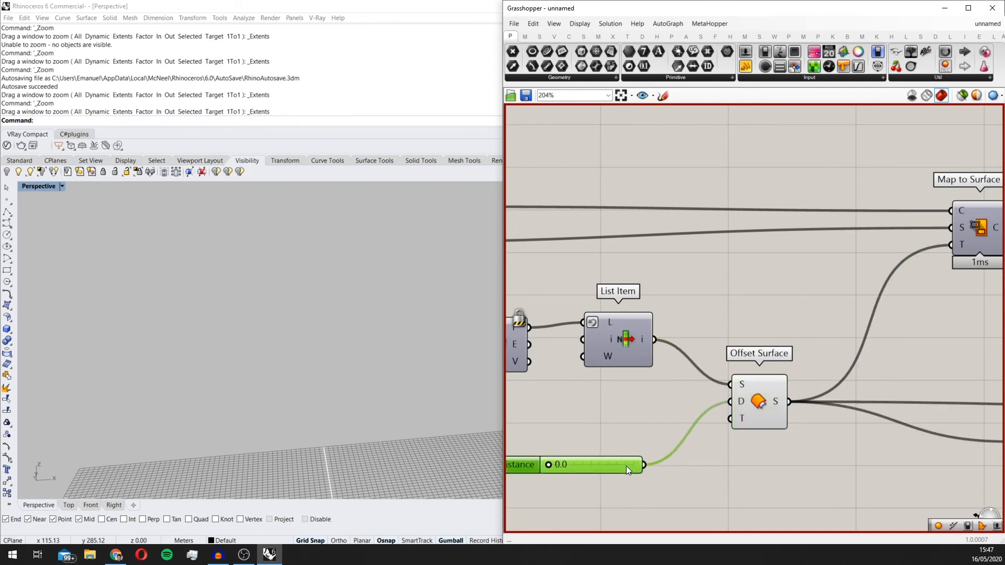
{"action": "scroll", "coordinate": [701, 389], "scroll_direction": "down", "scroll_amount": 3}
{"action": "right_click", "coordinate": [732, 343]}
{"action": "left_click", "coordinate": [769, 455]}
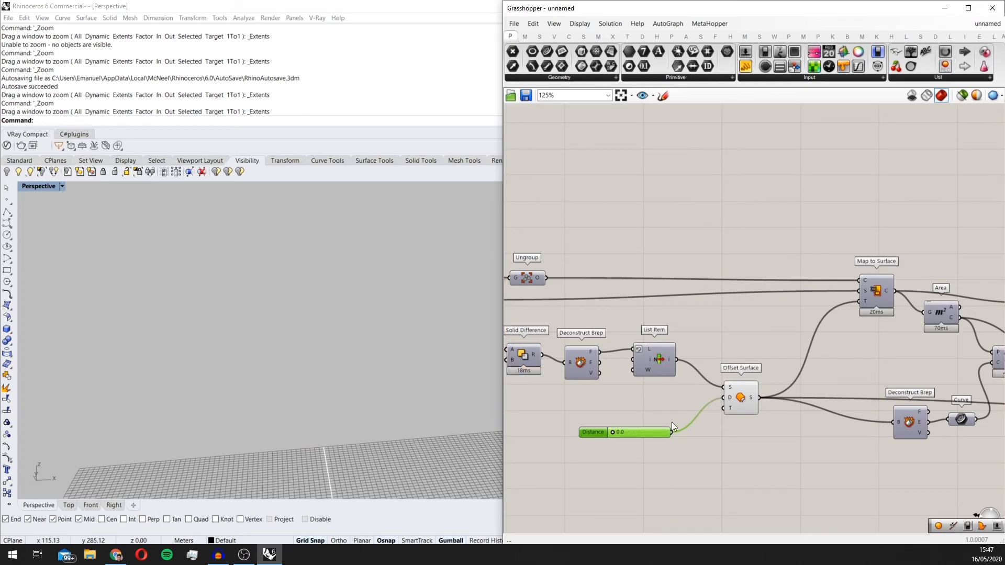
Step: Select the base Offset Surface and examine its surface against the star pattern in the Perspective view
{"action": "scroll", "coordinate": [615, 435], "scroll_direction": "up", "scroll_amount": 4}
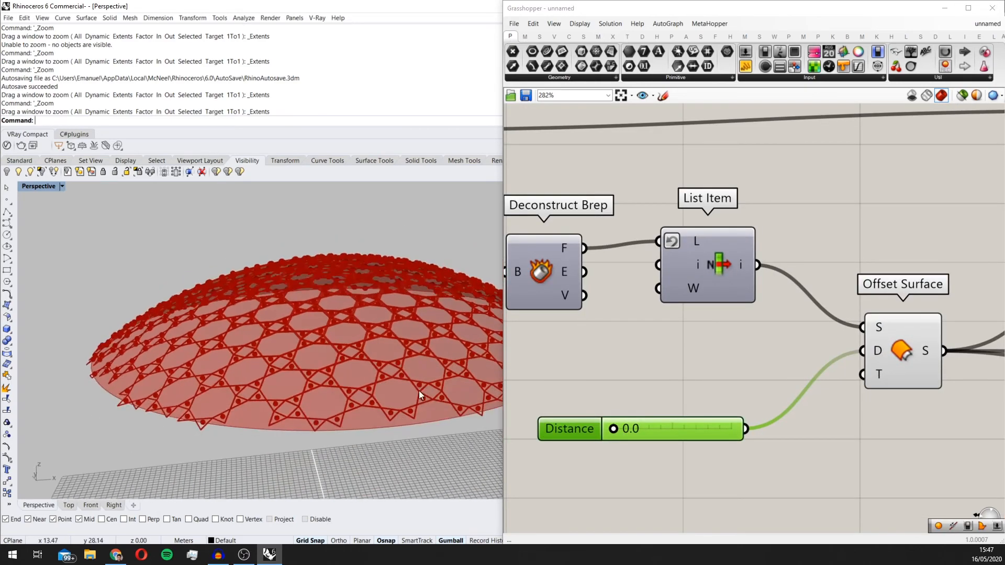
{"action": "left_click", "coordinate": [906, 337]}
{"action": "scroll", "coordinate": [368, 353], "scroll_direction": "up", "scroll_amount": 3}
{"action": "scroll", "coordinate": [368, 353], "scroll_direction": "down", "scroll_amount": 3}
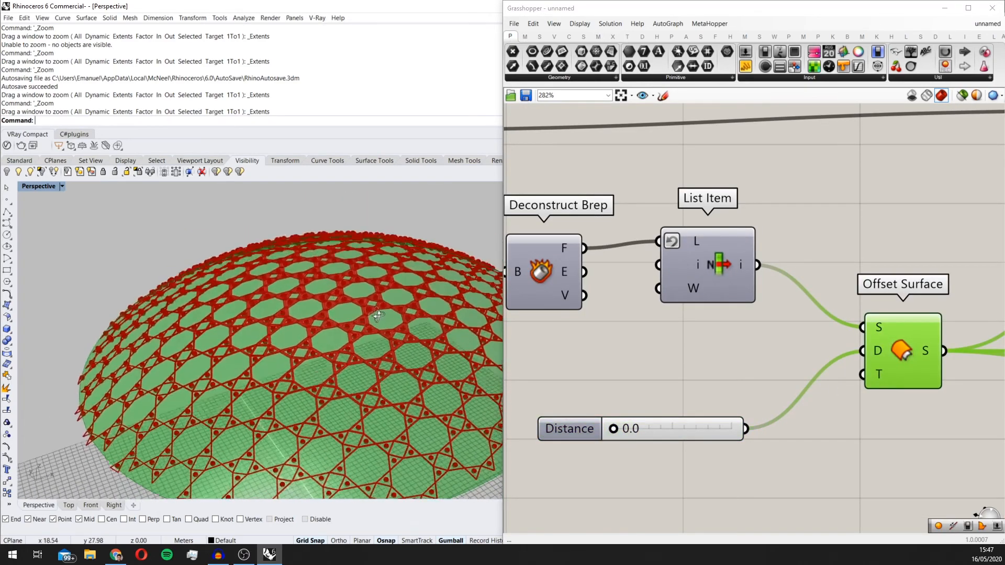
{"action": "scroll", "coordinate": [711, 348], "scroll_direction": "down", "scroll_amount": 3}
{"action": "scroll", "coordinate": [665, 411], "scroll_direction": "up", "scroll_amount": 4}
{"action": "left_click", "coordinate": [663, 413]}
{"action": "double_click", "coordinate": [664, 413]}
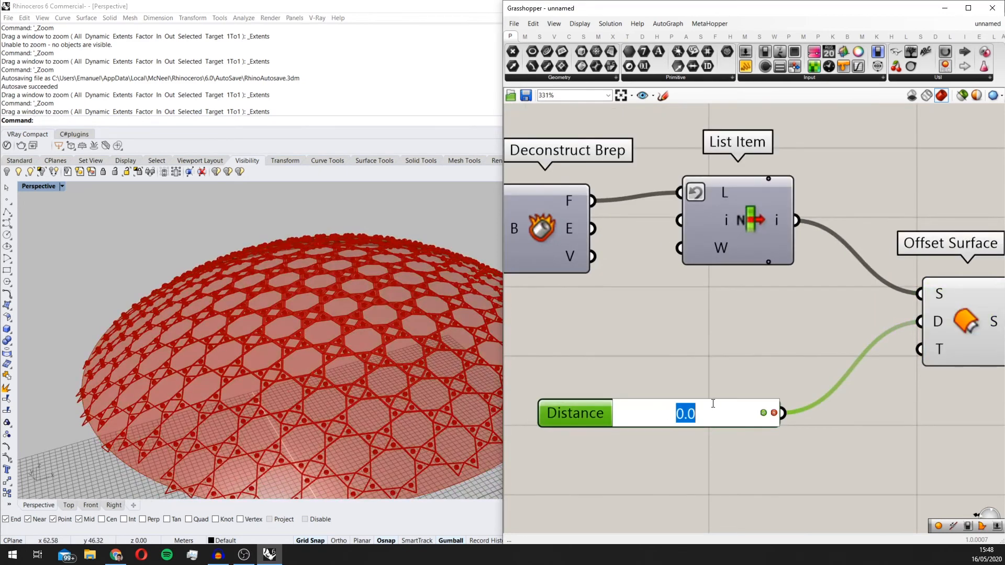
{"action": "scroll", "coordinate": [398, 401], "scroll_direction": "down", "scroll_amount": 3}
{"action": "left_click", "coordinate": [745, 487]}
Step: Examine the star pattern over the whole dome from the side and from above
{"action": "scroll", "coordinate": [374, 390], "scroll_direction": "down", "scroll_amount": 4}
{"action": "right_click_drag", "start_coordinate": [374, 393], "coordinate": [382, 377]}
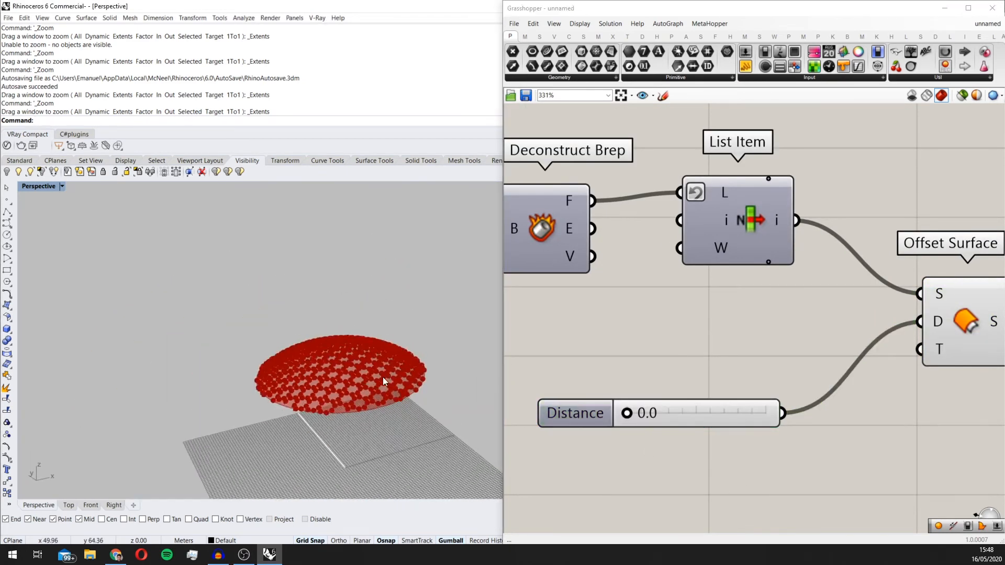
{"action": "scroll", "coordinate": [687, 341], "scroll_direction": "down", "scroll_amount": 8}
{"action": "scroll", "coordinate": [378, 406], "scroll_direction": "up", "scroll_amount": 5}
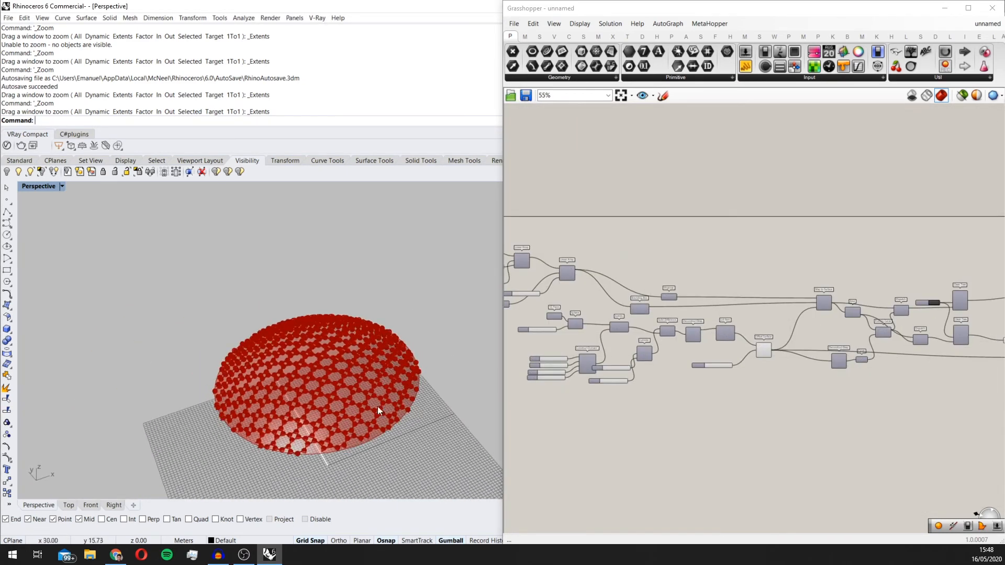
{"action": "right_click_drag", "start_coordinate": [332, 379], "coordinate": [375, 256]}
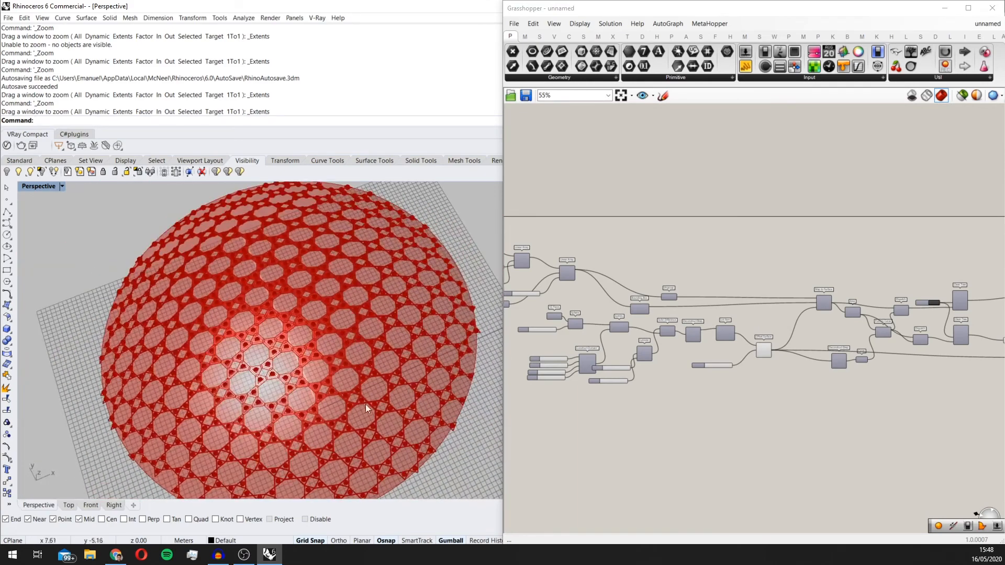
{"action": "scroll", "coordinate": [337, 386], "scroll_direction": "up", "scroll_amount": 5}
{"action": "scroll", "coordinate": [336, 366], "scroll_direction": "down", "scroll_amount": 3}
{"action": "scroll", "coordinate": [931, 348], "scroll_direction": "up", "scroll_amount": 2}
Step: Review the Image Sampler part of the definition and compare it with the pattern on the dome
{"action": "right_click_drag", "start_coordinate": [932, 348], "coordinate": [636, 329]}
{"action": "scroll", "coordinate": [925, 335], "scroll_direction": "up", "scroll_amount": 1}
{"action": "scroll", "coordinate": [439, 320], "scroll_direction": "down", "scroll_amount": 3}
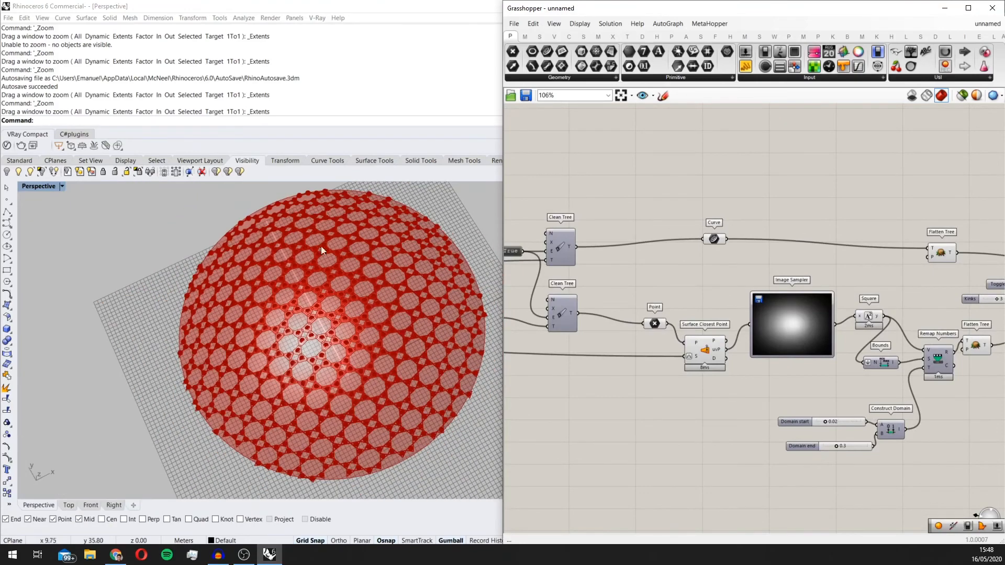
{"action": "scroll", "coordinate": [259, 398], "scroll_direction": "up", "scroll_amount": 3}
{"action": "scroll", "coordinate": [790, 325], "scroll_direction": "down", "scroll_amount": 3}
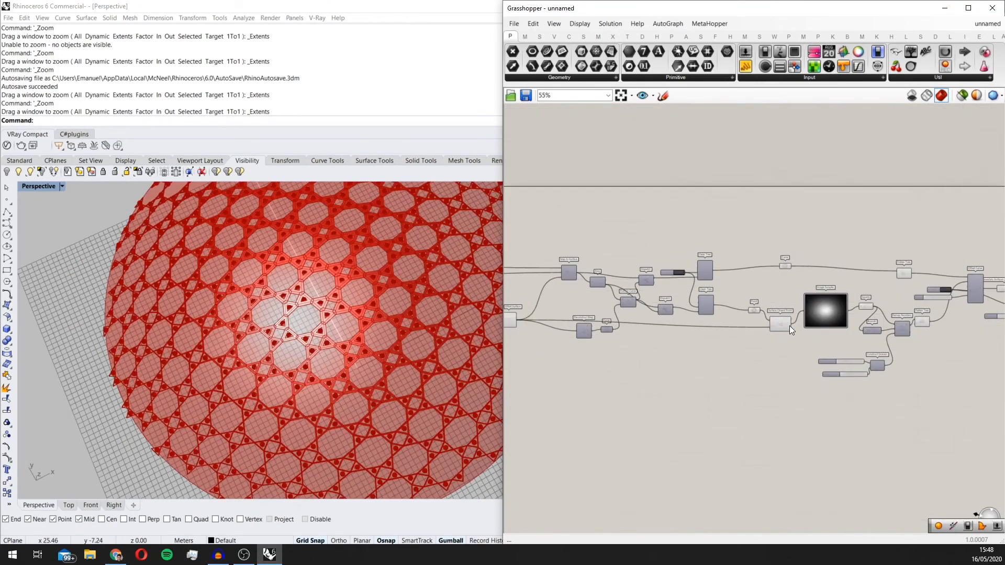
{"action": "right_click_drag", "start_coordinate": [689, 336], "coordinate": [723, 332]}
{"action": "scroll", "coordinate": [423, 384], "scroll_direction": "down", "scroll_amount": 3}
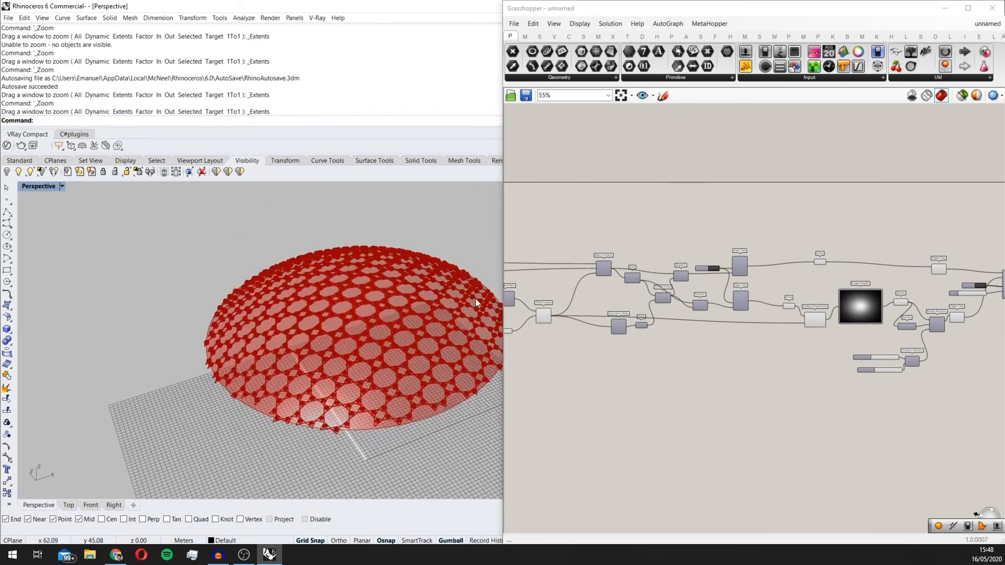
Step: Set the base Offset Surface's Distance to 0.1 and the Unit Y Linear Array's Count to 30
{"action": "scroll", "coordinate": [749, 329], "scroll_direction": "up", "scroll_amount": 6}
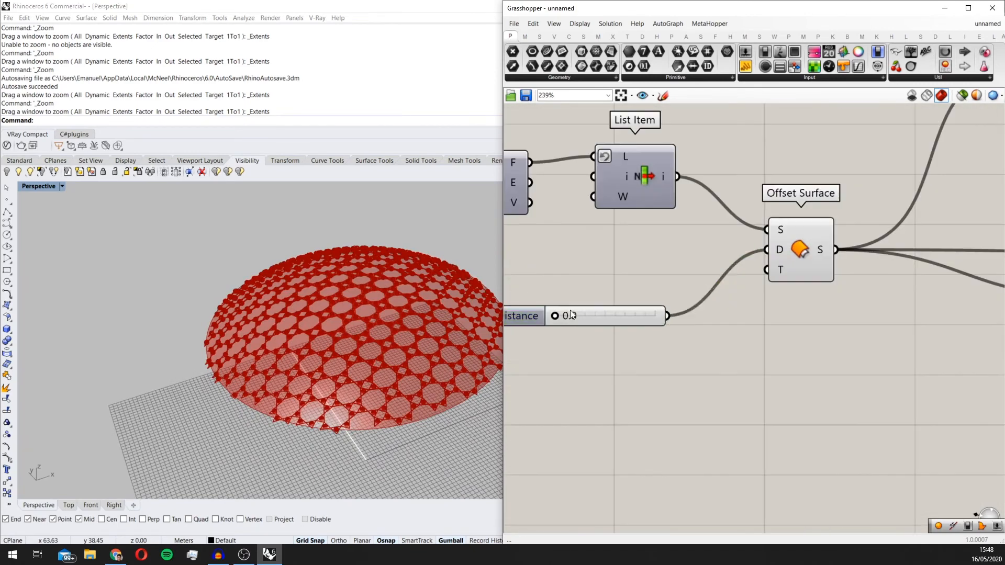
{"action": "scroll", "coordinate": [572, 314], "scroll_direction": "down", "scroll_amount": 5}
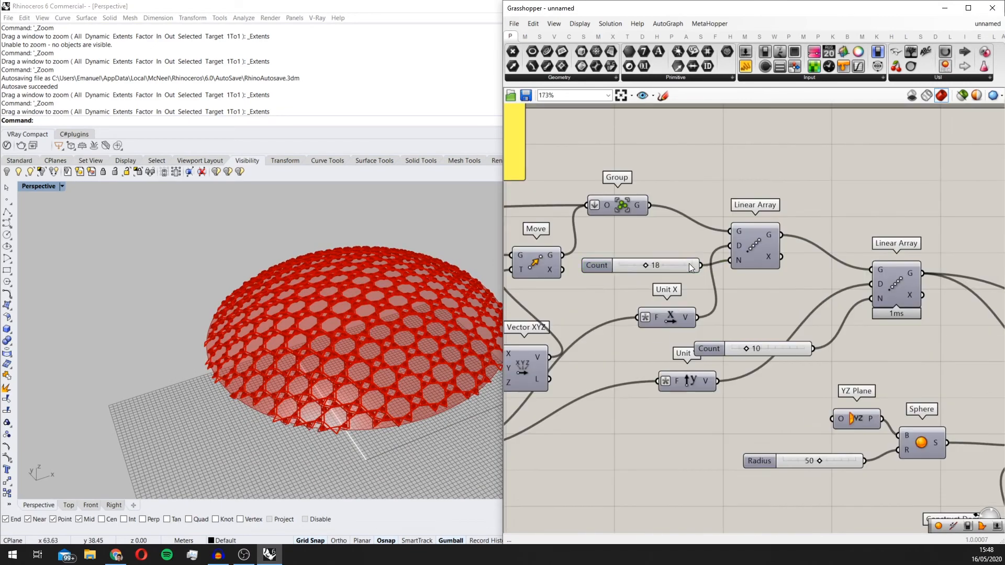
{"action": "left_click", "coordinate": [688, 264]}
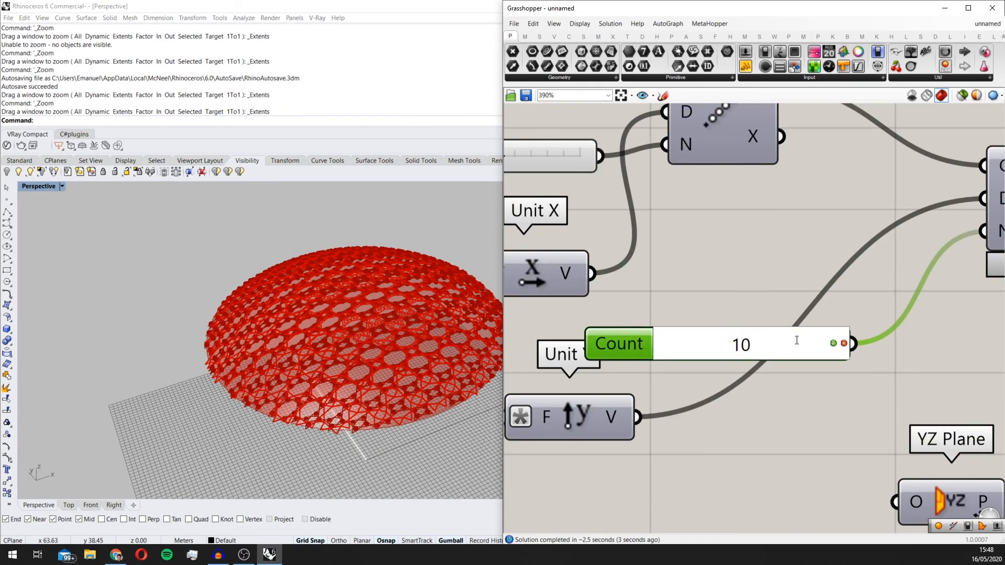
{"action": "type", "text": "30"}
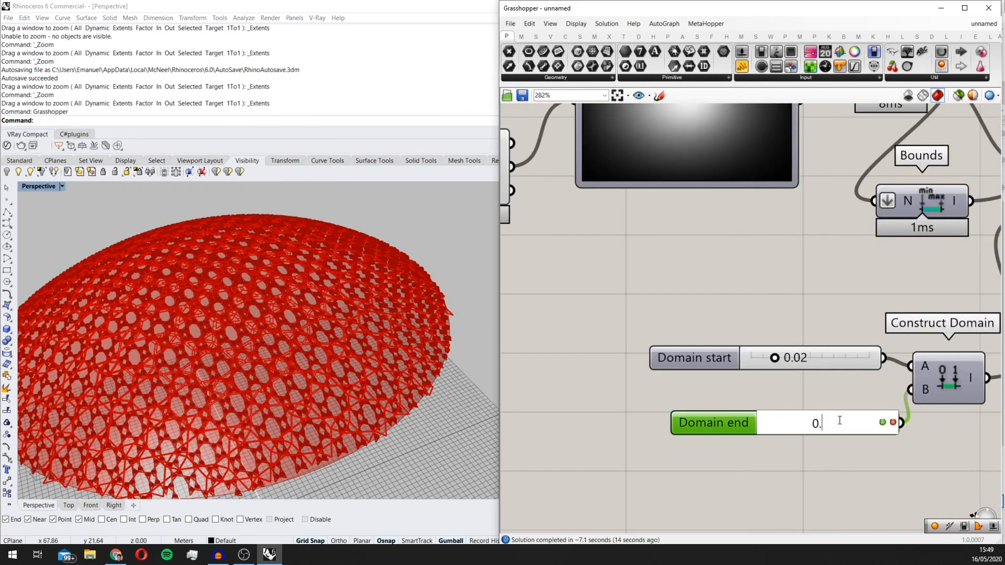
{"action": "type", "text": "2"}
{"action": "key", "text": "Return"}
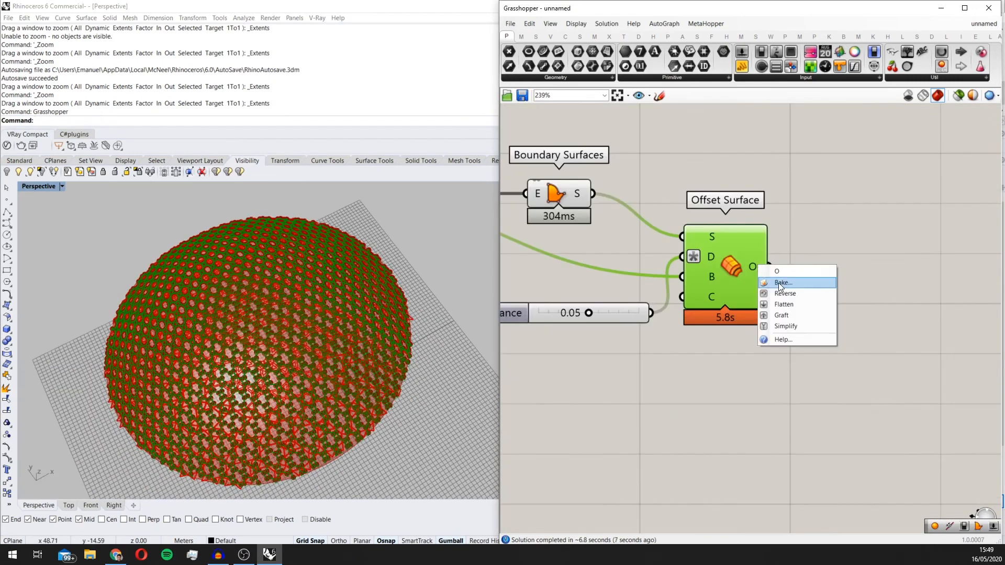
Step: Bake the O output of the final Offset Surface into Rhino
{"action": "left_click", "coordinate": [777, 283]}
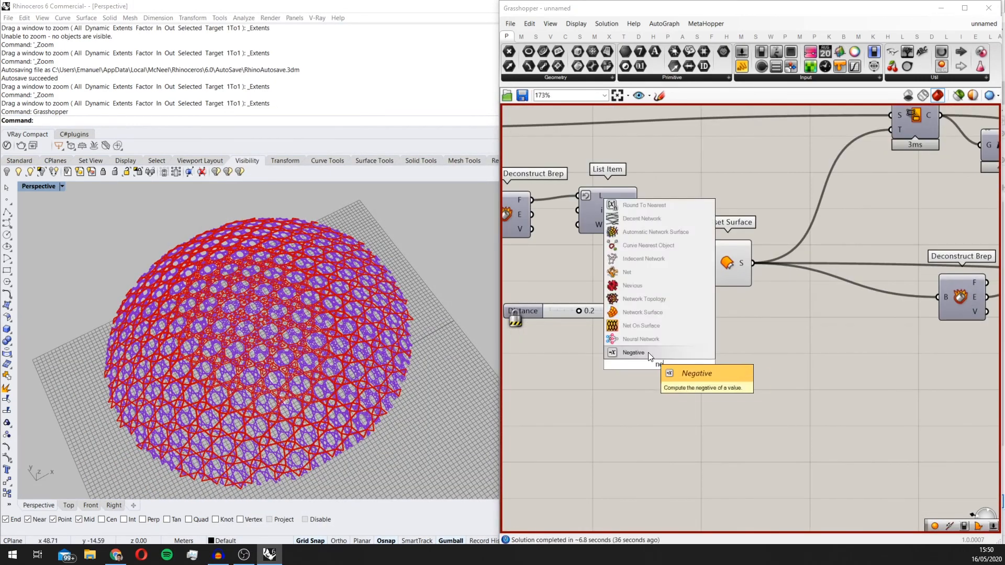
Step: Add a Negative component near the base Distance slider and set the Unit Y Linear Array's Count to 45
{"action": "key", "text": "Return"}
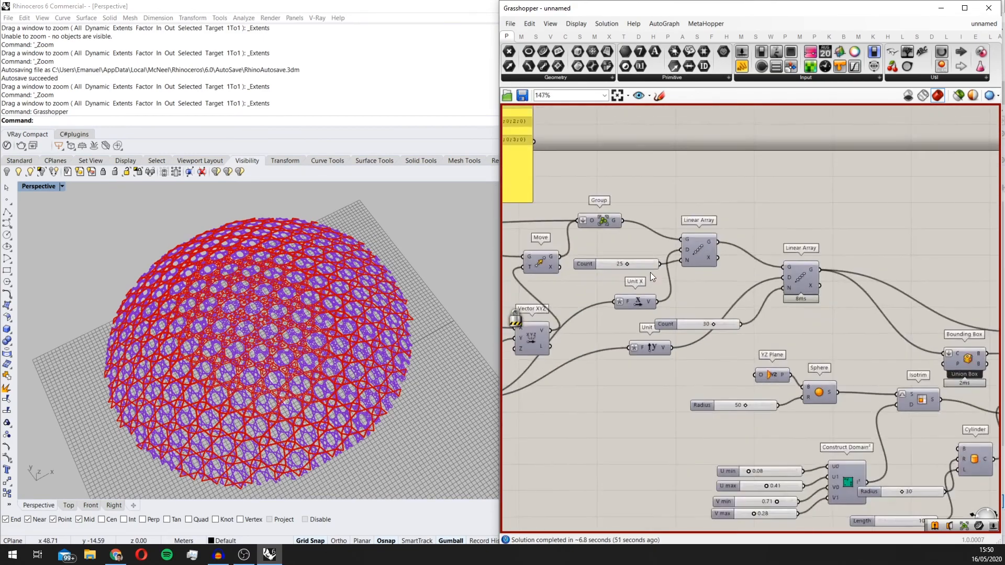
{"action": "double_click", "coordinate": [750, 338]}
{"action": "type", "text": "45"}
{"action": "key", "text": "Return"}
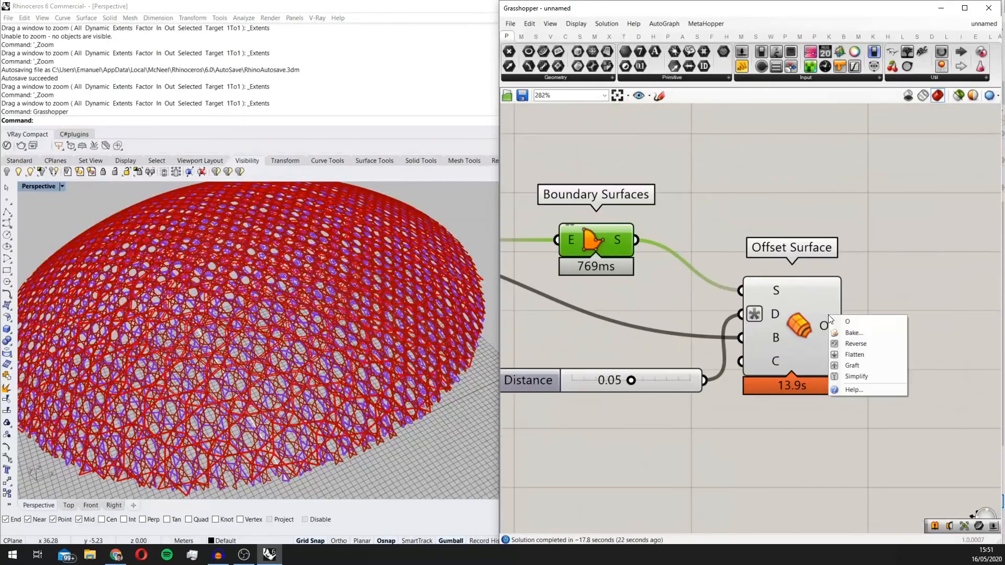
Step: Bake the denser star pattern and examine the layered dome from above, below and close up in the Perspective view
{"action": "left_click", "coordinate": [855, 434]}
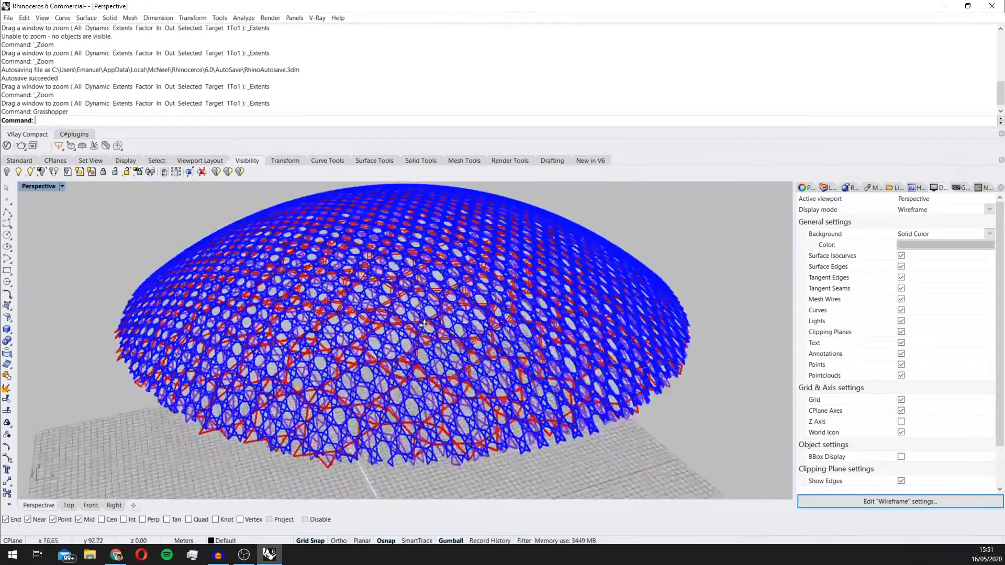
{"action": "right_click_drag", "start_coordinate": [424, 324], "coordinate": [484, 347]}
{"action": "scroll", "coordinate": [485, 347], "scroll_direction": "down", "scroll_amount": 4}
{"action": "scroll", "coordinate": [484, 349], "scroll_direction": "up", "scroll_amount": 4}
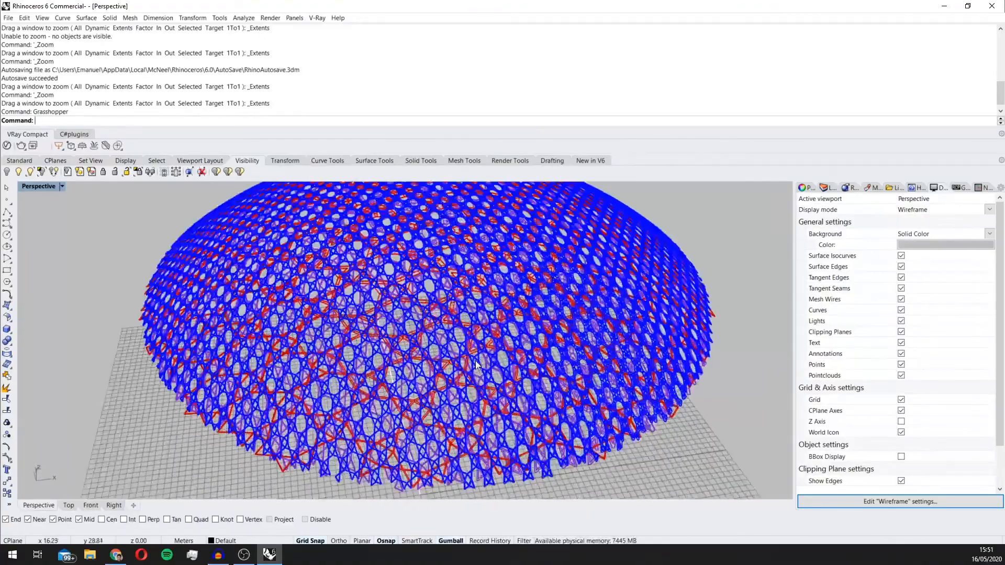
{"action": "scroll", "coordinate": [476, 365], "scroll_direction": "up", "scroll_amount": 8}
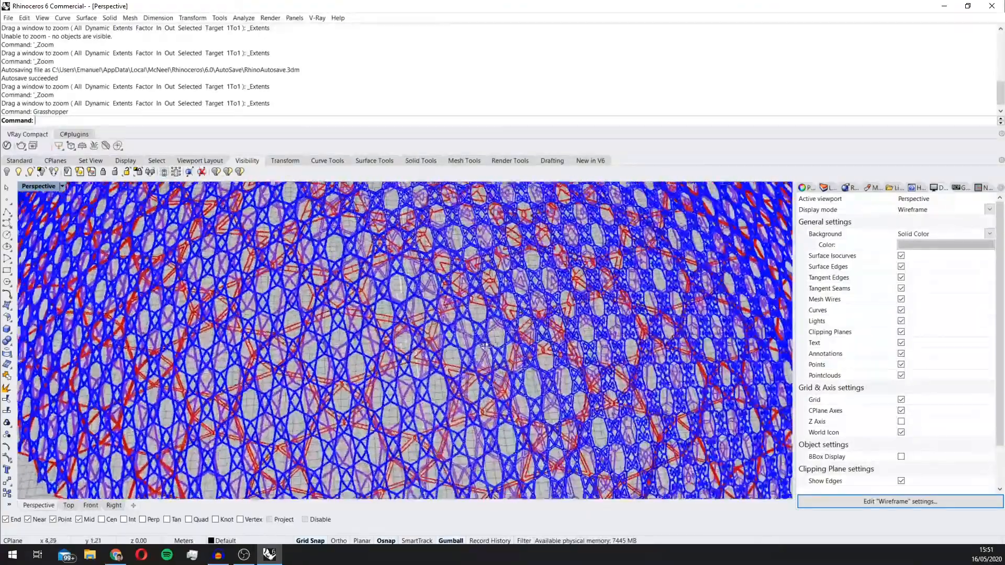
{"action": "scroll", "coordinate": [485, 346], "scroll_direction": "down", "scroll_amount": 8}
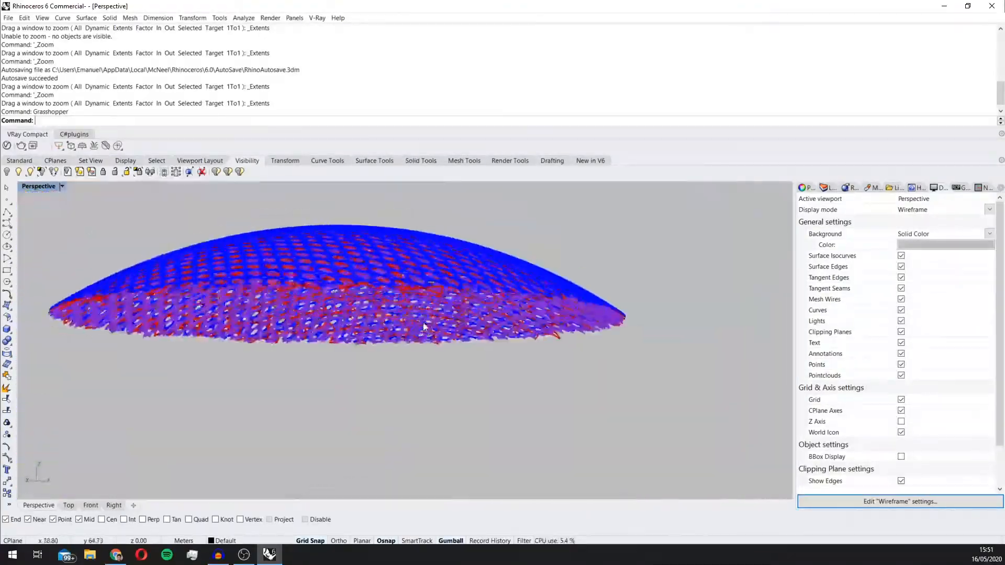
{"action": "scroll", "coordinate": [424, 327], "scroll_direction": "up", "scroll_amount": 8}
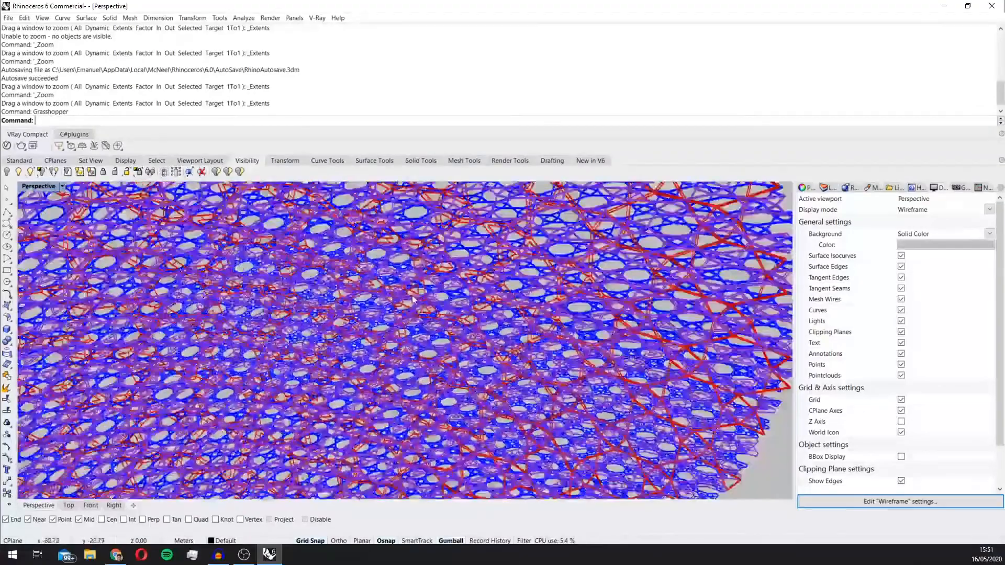
{"action": "scroll", "coordinate": [413, 299], "scroll_direction": "down", "scroll_amount": 8}
{"action": "right_click_drag", "start_coordinate": [413, 300], "coordinate": [344, 320]}
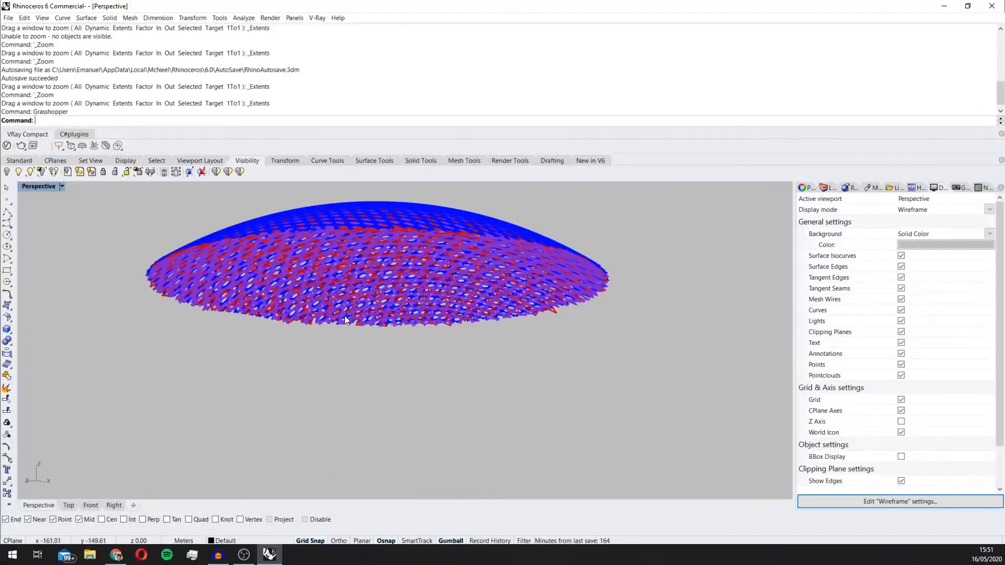
Step: Set the Perspective viewport to Rendered display mode and examine the underside of the layered dome up close
{"action": "scroll", "coordinate": [345, 316], "scroll_direction": "up", "scroll_amount": 6}
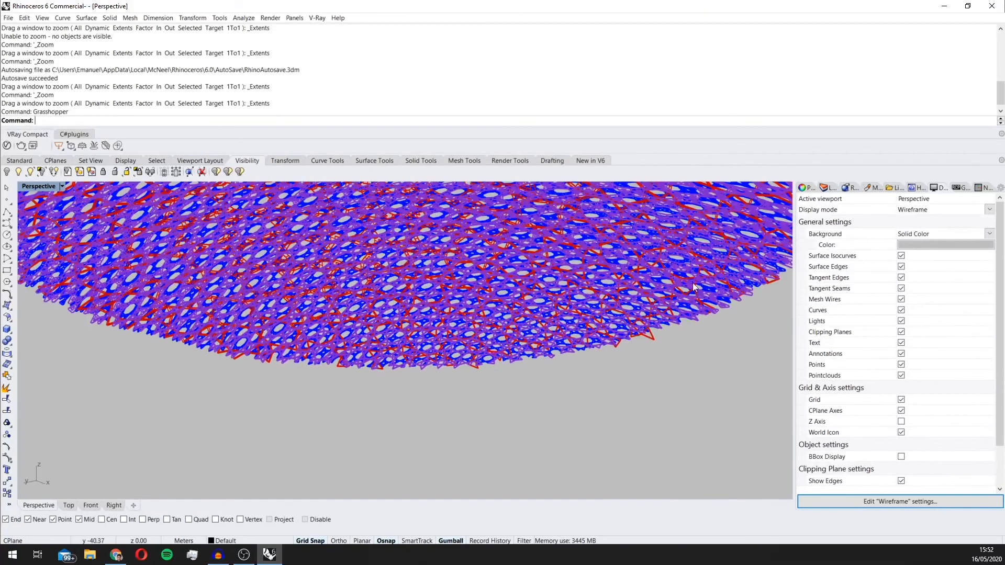
{"action": "left_click", "coordinate": [60, 185]}
{"action": "left_click", "coordinate": [78, 231]}
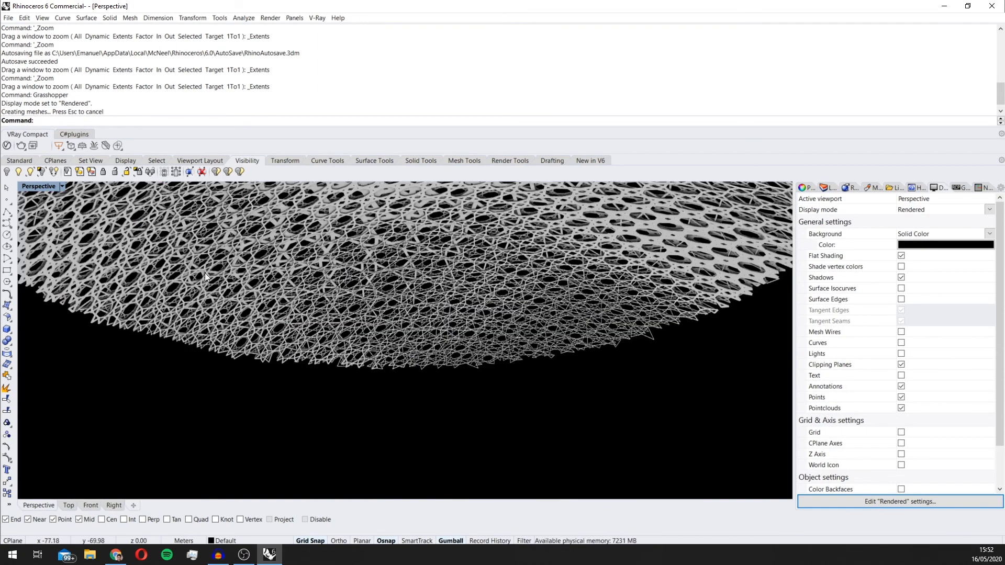
{"action": "scroll", "coordinate": [423, 291], "scroll_direction": "up", "scroll_amount": 6}
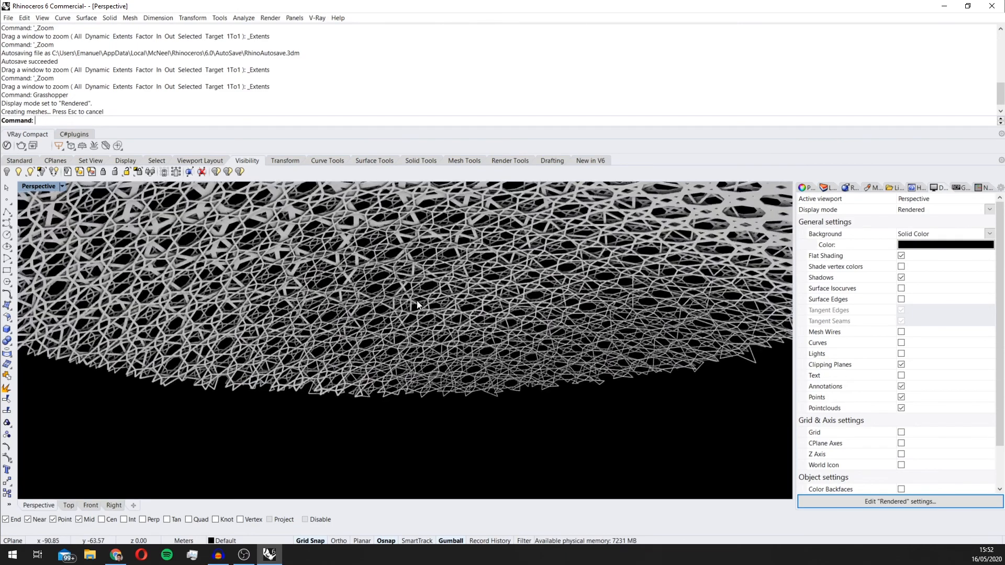
{"action": "scroll", "coordinate": [416, 287], "scroll_direction": "down", "scroll_amount": 4}
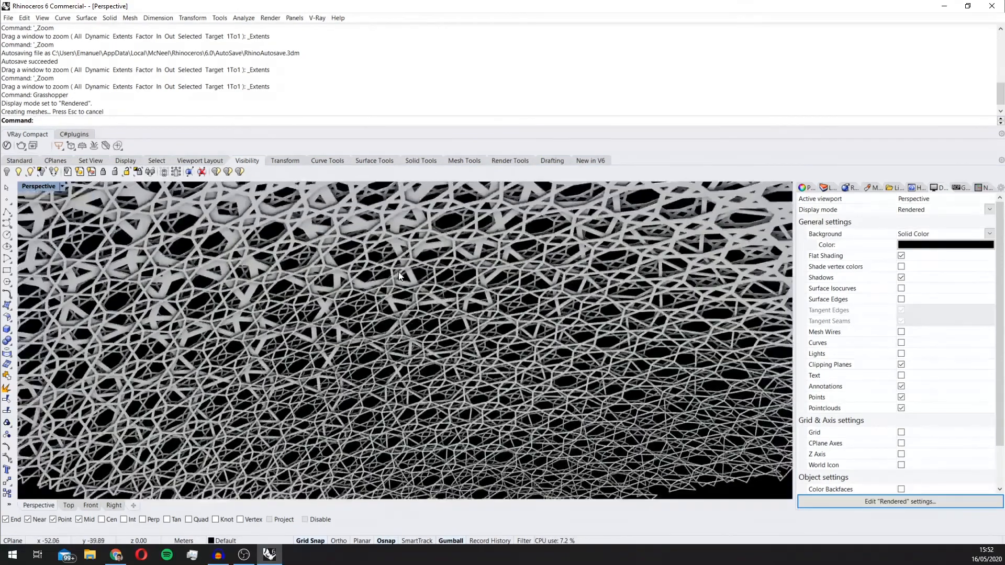
Step: Switch to Chrome to view the ArchDaily interior photo of the Louvre Abu Dhabi dome, then return to Rhino to compare
{"action": "left_click", "coordinate": [116, 555]}
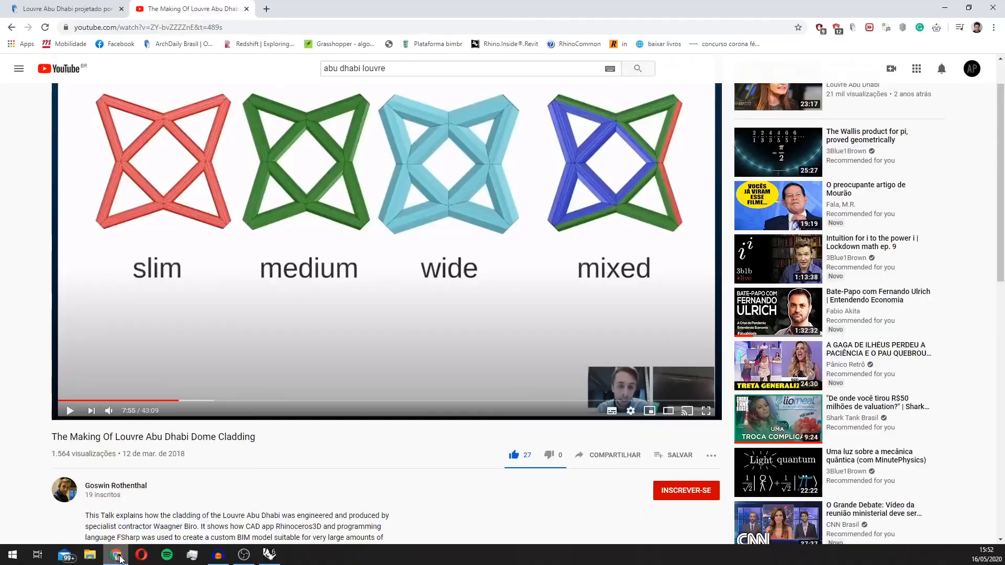
{"action": "left_click", "coordinate": [120, 5]}
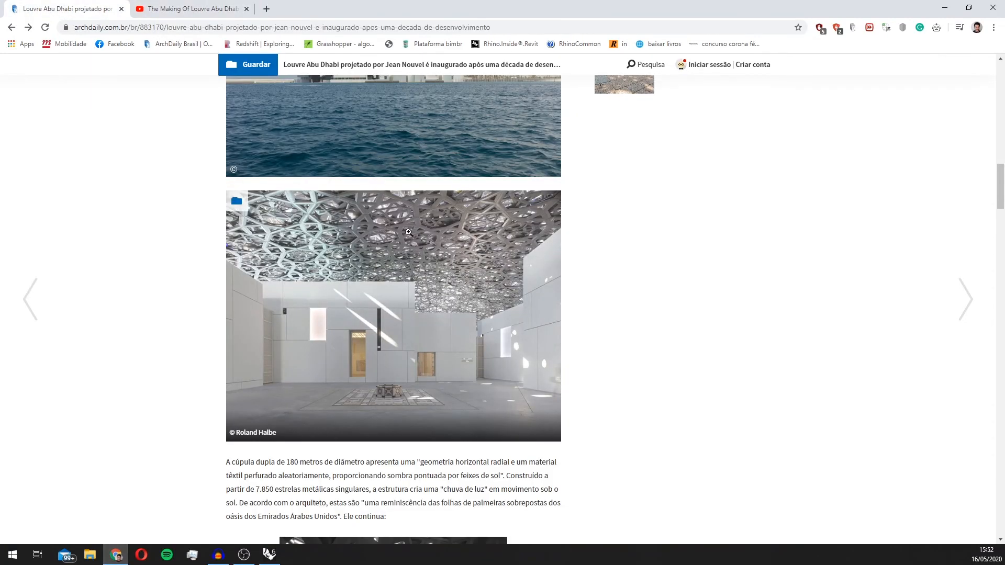
{"action": "left_click", "coordinate": [276, 555]}
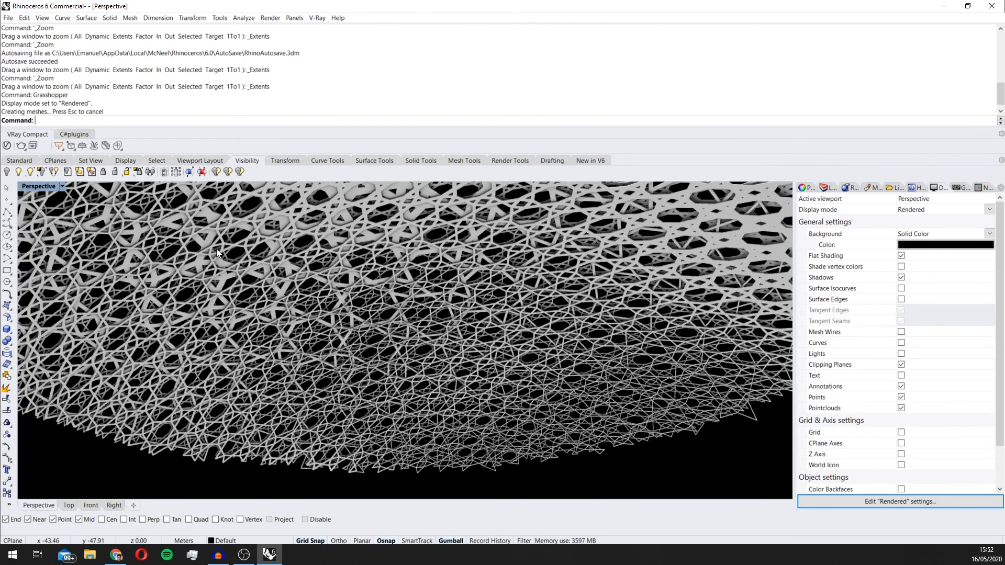
Step: In Chrome, seek the dome cladding video to the layer diagram at 4:57, and compare it with the rendered dome in Rhino
{"action": "left_click", "coordinate": [117, 557]}
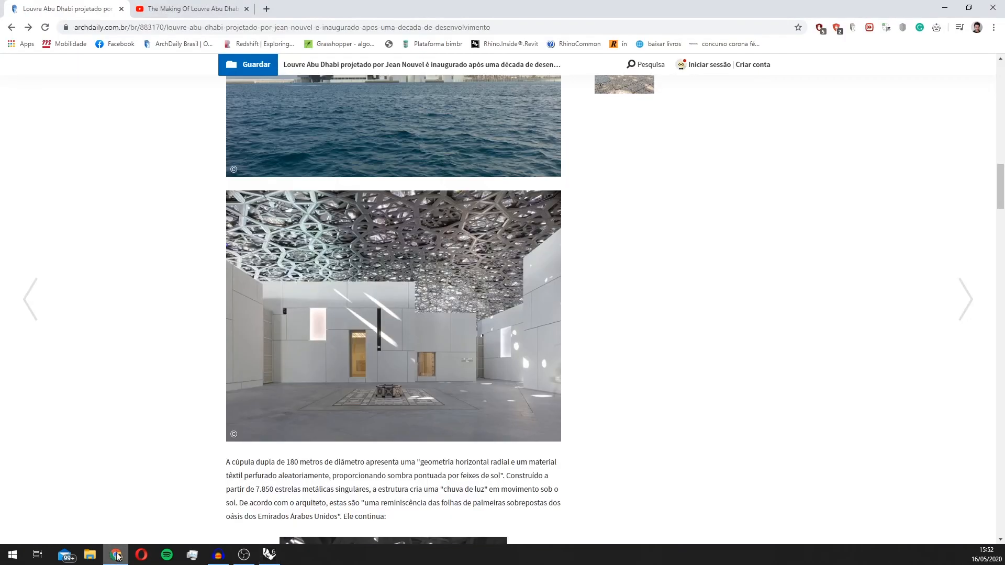
{"action": "left_click", "coordinate": [169, 9]}
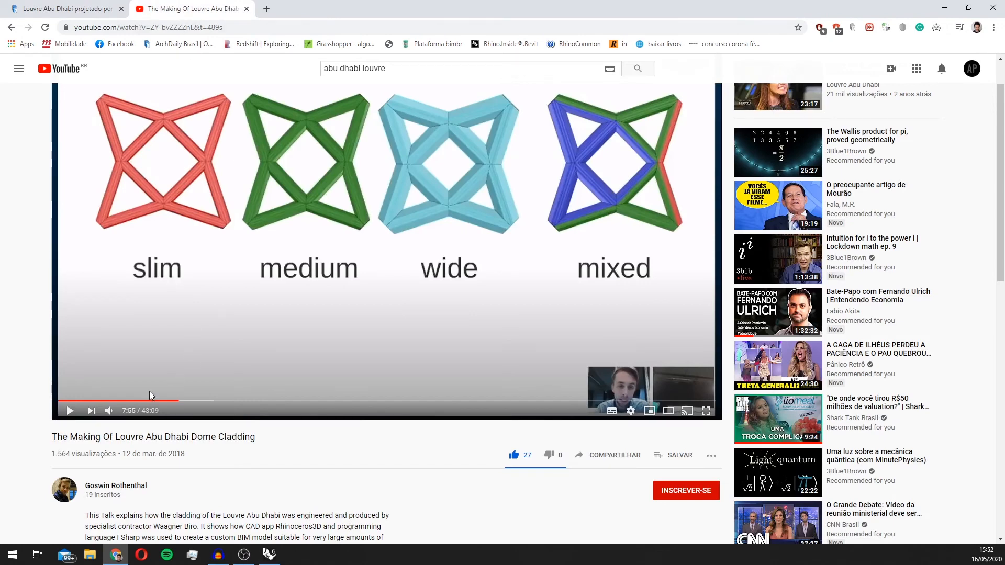
{"action": "left_click_drag", "start_coordinate": [151, 396], "coordinate": [133, 399]}
{"action": "scroll", "coordinate": [288, 357], "scroll_direction": "down", "scroll_amount": 1}
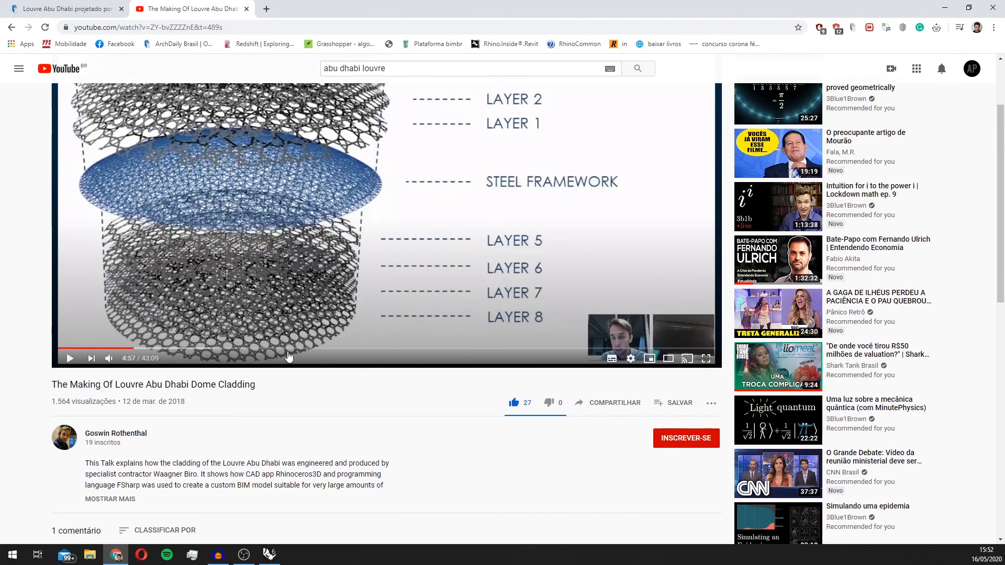
{"action": "scroll", "coordinate": [288, 358], "scroll_direction": "up", "scroll_amount": 2}
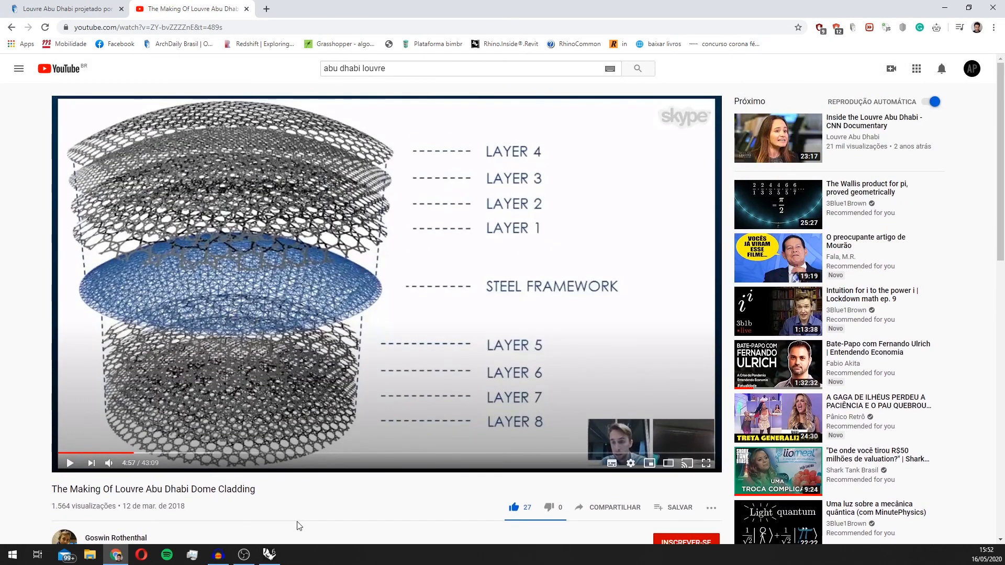
{"action": "left_click", "coordinate": [276, 559]}
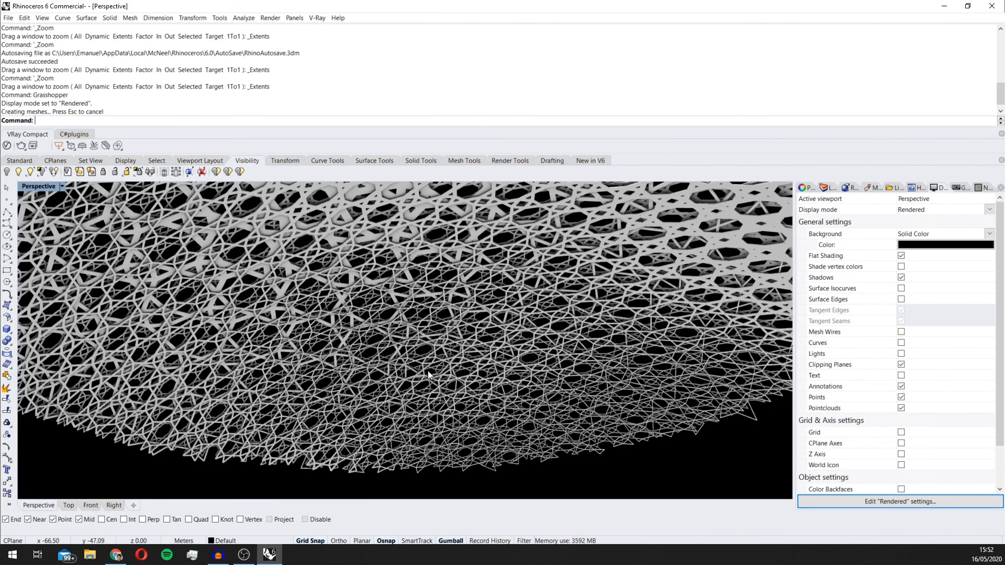
{"action": "right_click_drag", "start_coordinate": [422, 343], "coordinate": [317, 317]}
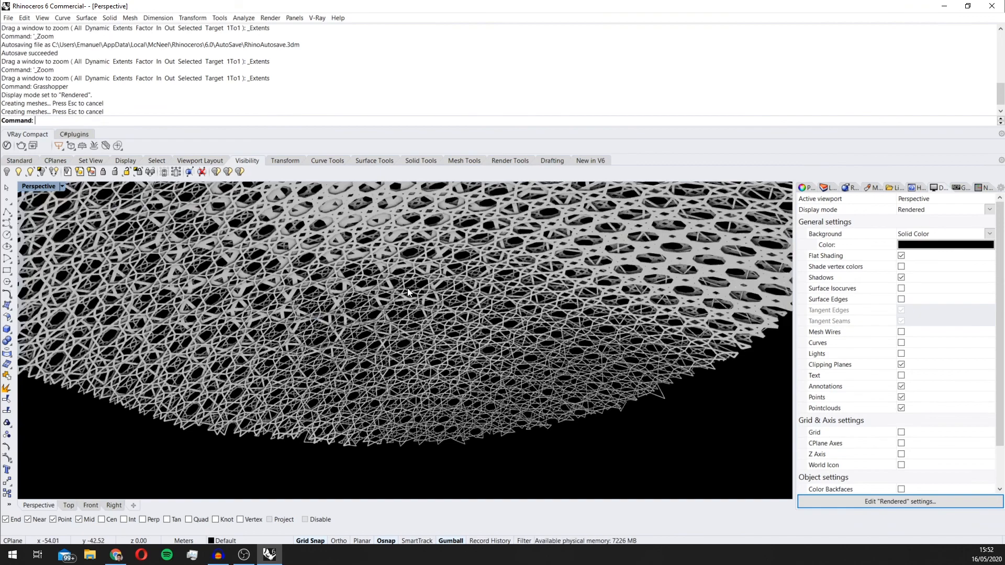